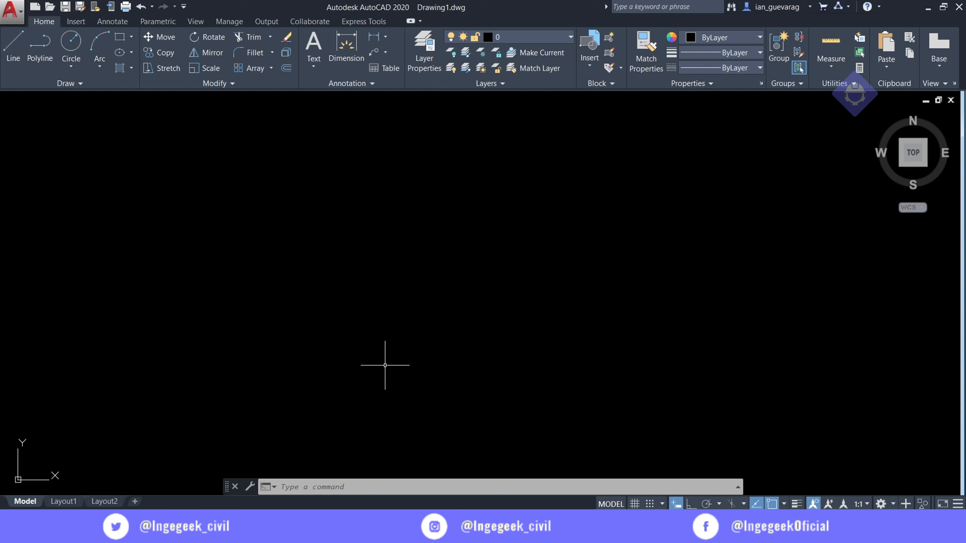
pyautogui.write('REC')
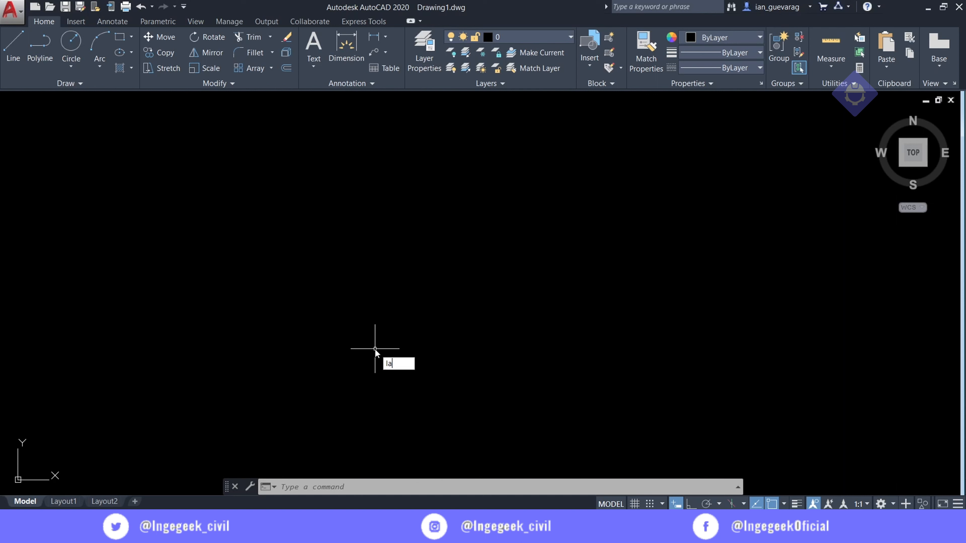
pyautogui.press('Escape')
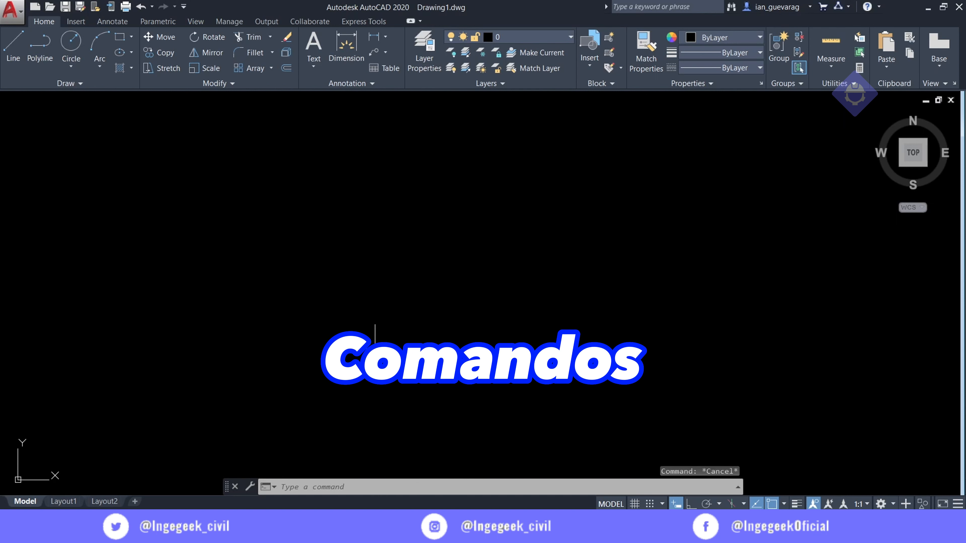
# Copy the three selected lines from their upper peak to three new locations on both sides of the original
pyautogui.write('CO')
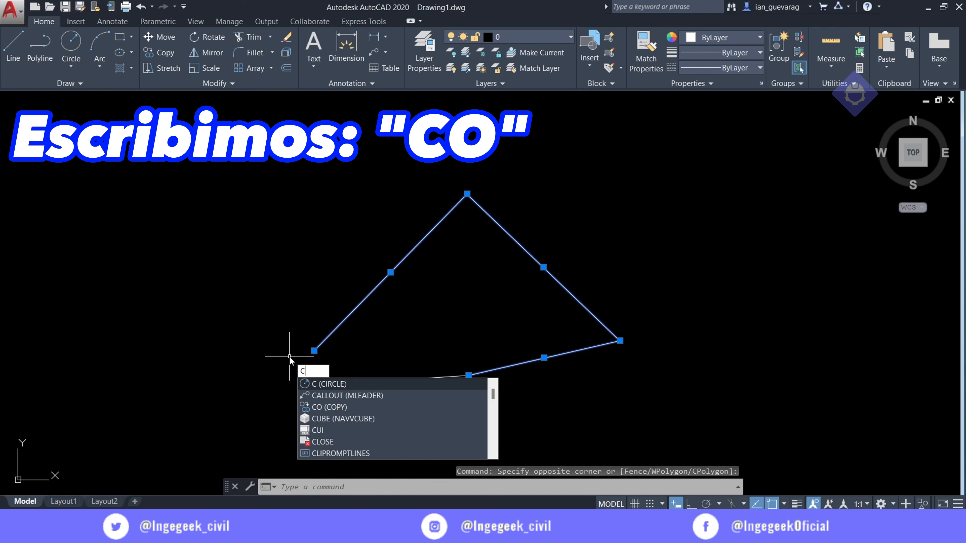
pyautogui.press('Return')
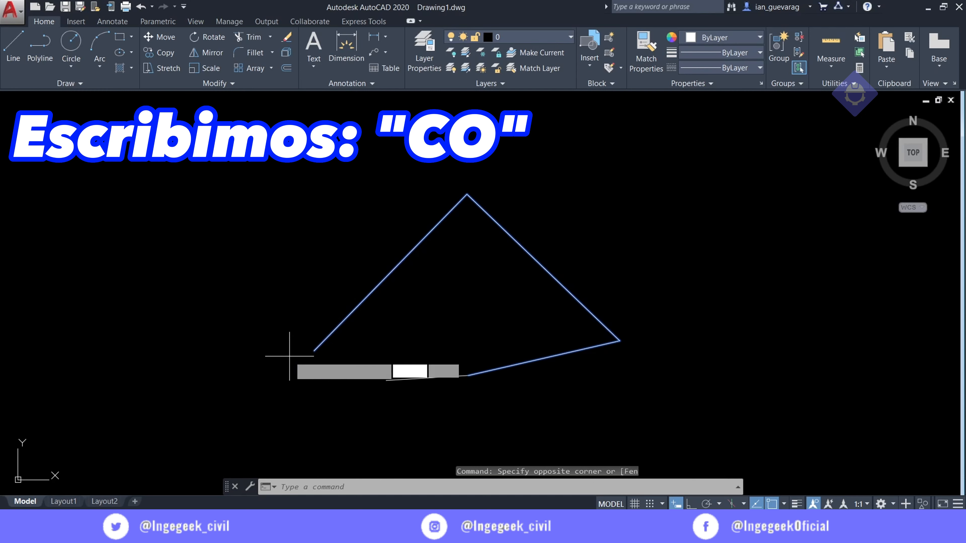
pyautogui.click(466, 201)
pyautogui.click(679, 207)
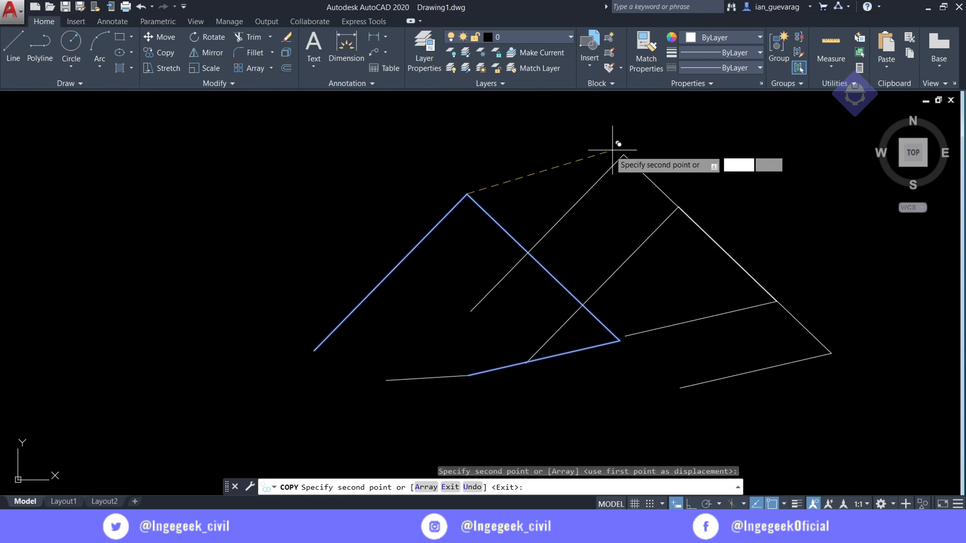
pyautogui.click(572, 156)
pyautogui.click(286, 211)
pyautogui.press('Escape')
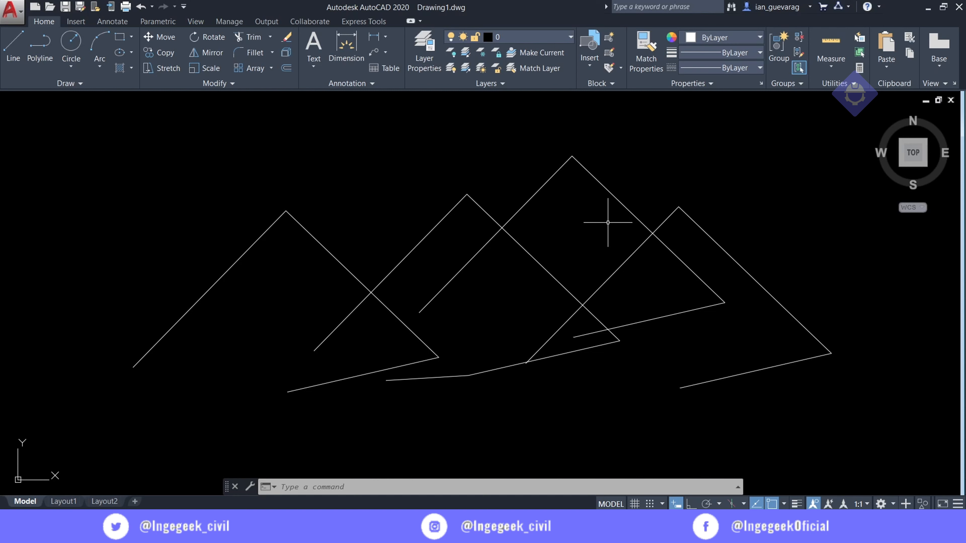
# Delete all the original and copied lines from the drawing
pyautogui.click(808, 194)
pyautogui.click(215, 420)
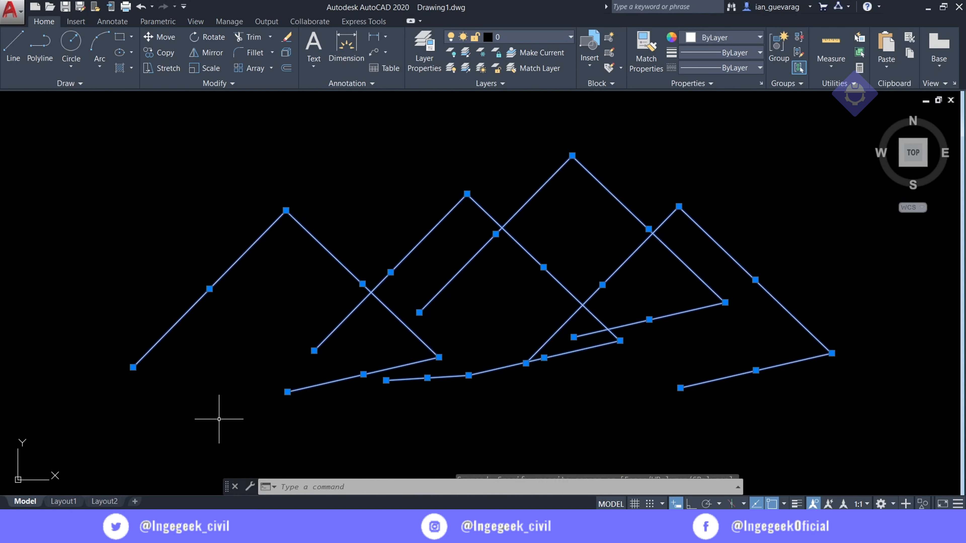
pyautogui.press('Delete')
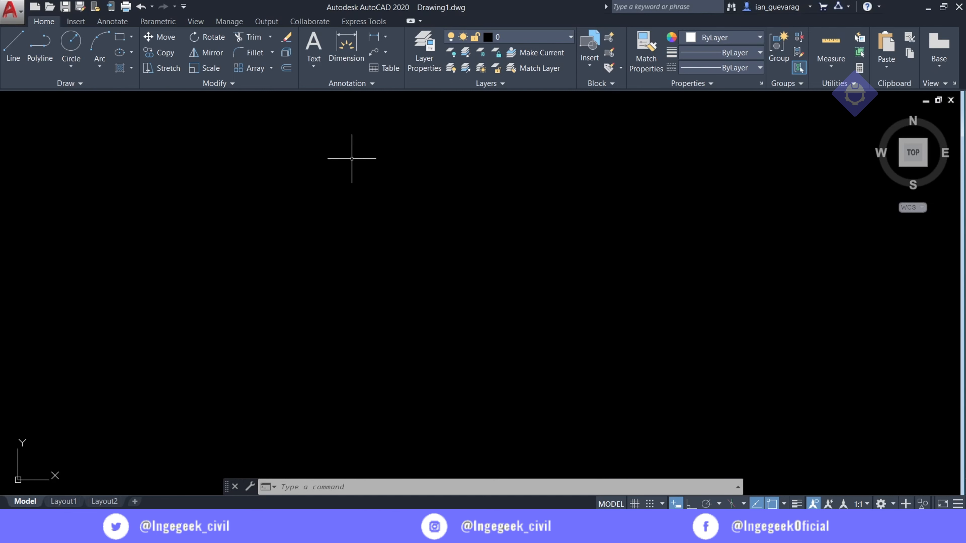
# Toggle the grid on and off, and undo a view change made with the ViewCube
pyautogui.click(634, 503)
pyautogui.click(634, 503)
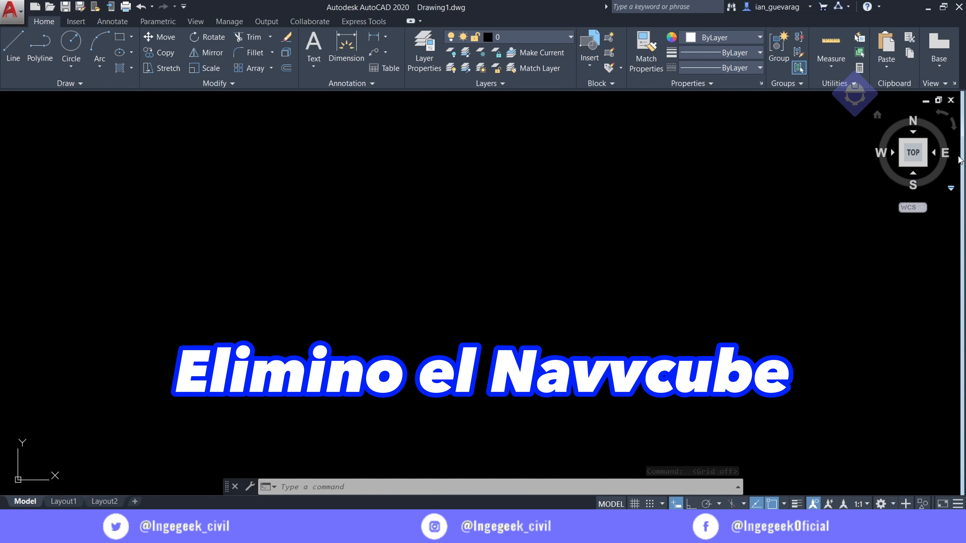
pyautogui.click(914, 133)
pyautogui.hotkey('ctrl', 'z')
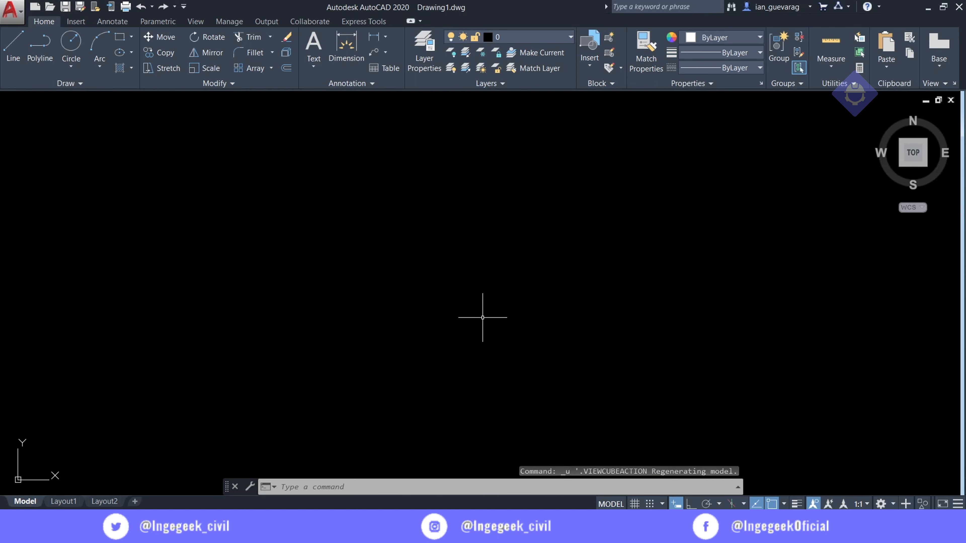
# Turn the ViewCube off by running NAVVCUBE with the OFF option
pyautogui.write('NAVVCUBE')
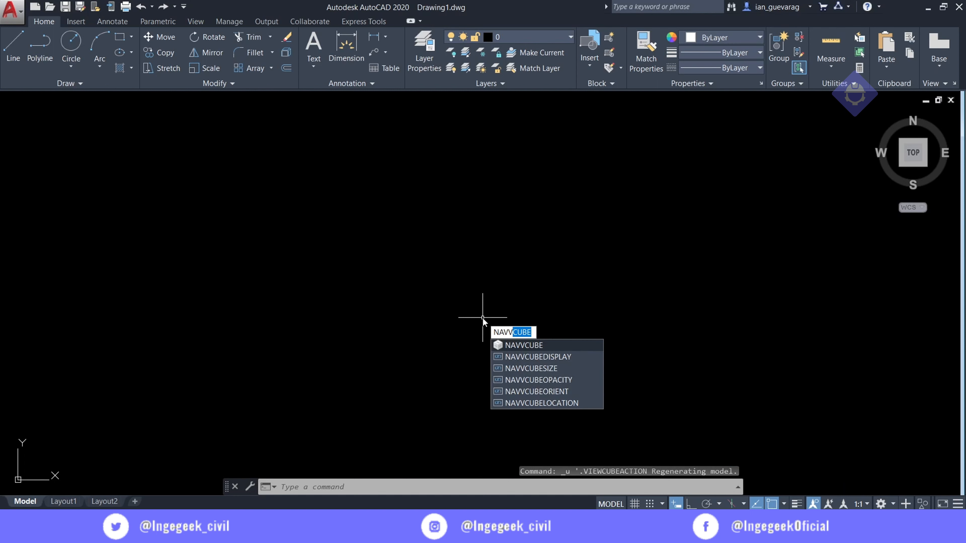
pyautogui.press('Return')
pyautogui.press('Down')
pyautogui.press('Return')
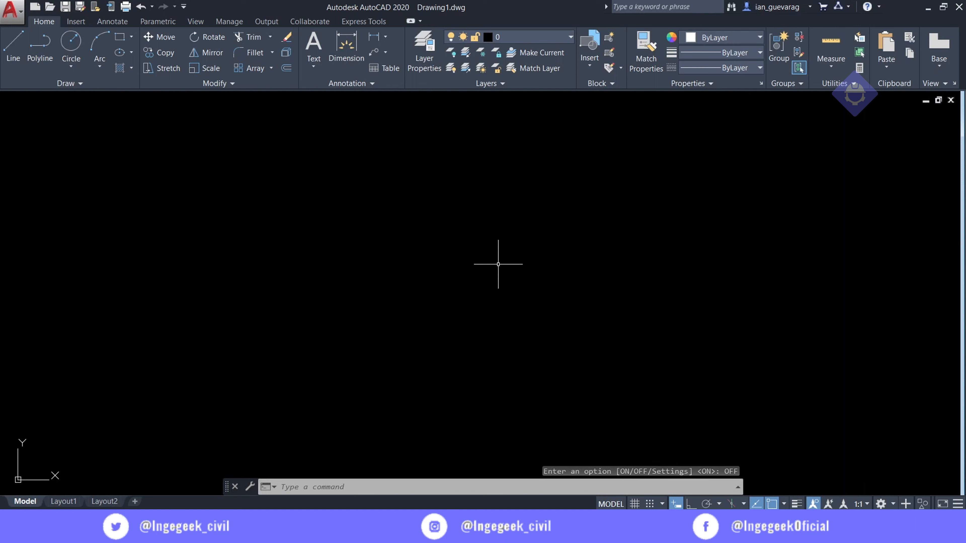
# Turn the ViewCube back on by running NAVVCUBE with the ON option
pyautogui.write('NAVV')
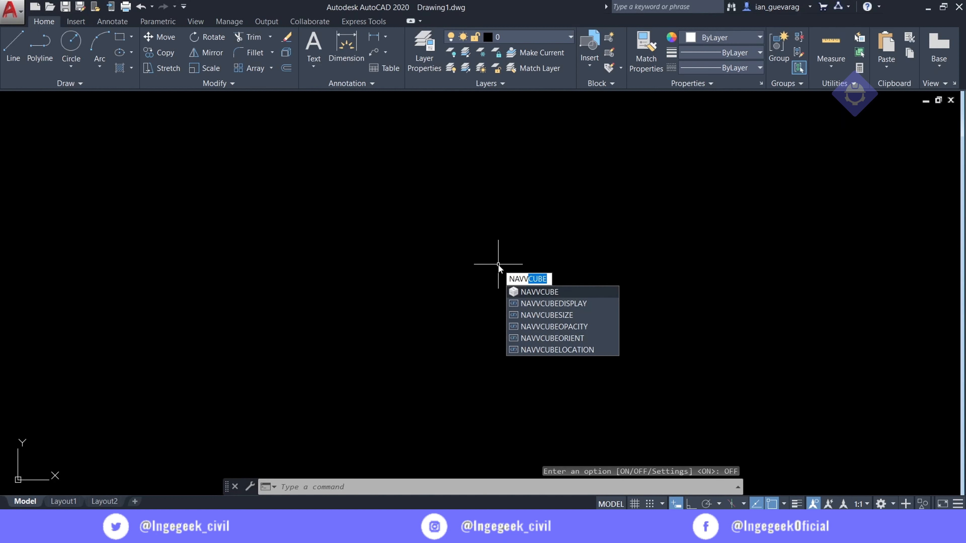
pyautogui.press('Return')
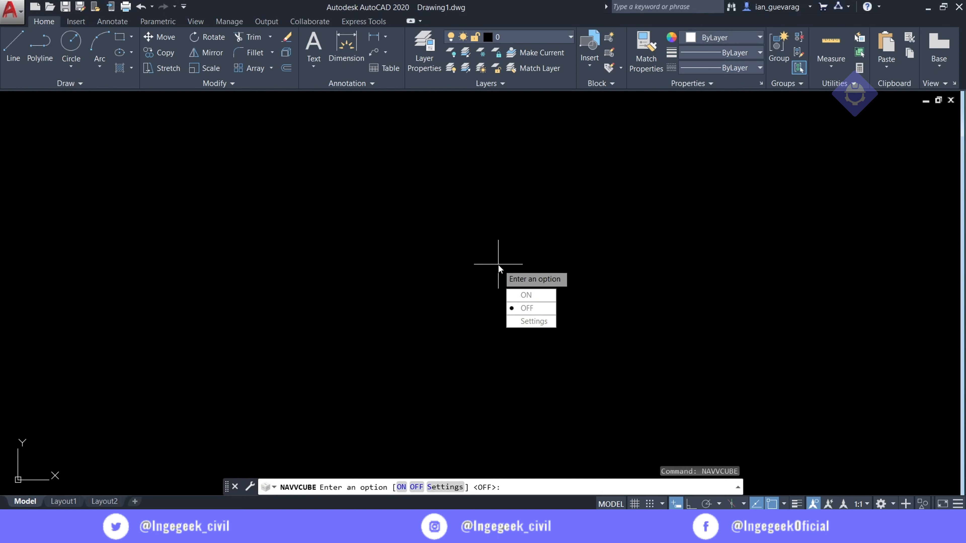
pyautogui.press('Up')
pyautogui.press('Return')
# Hide the ViewCube again from the drawing area
pyautogui.write('NAVVCUBEDISPLAY')
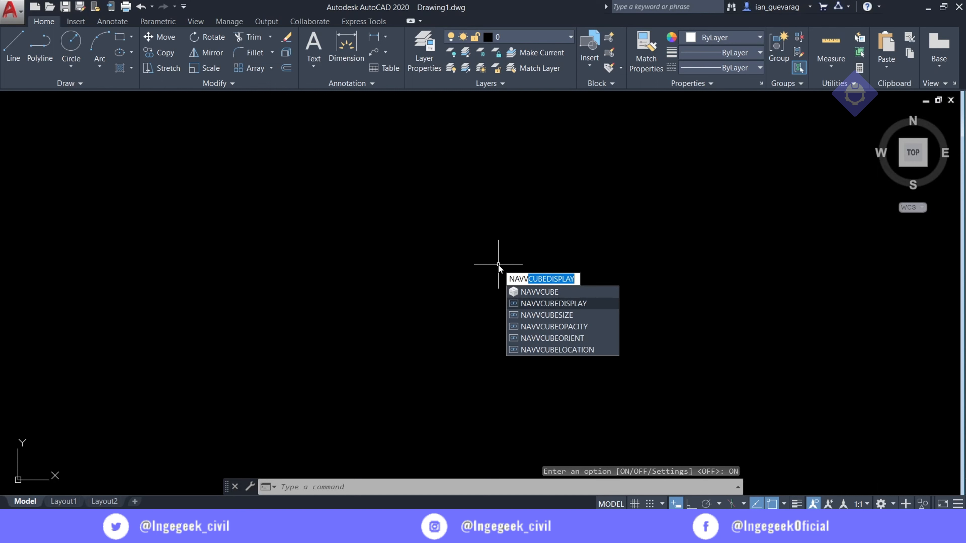
pyautogui.press('Return')
pyautogui.press('Down')
pyautogui.press('Return')
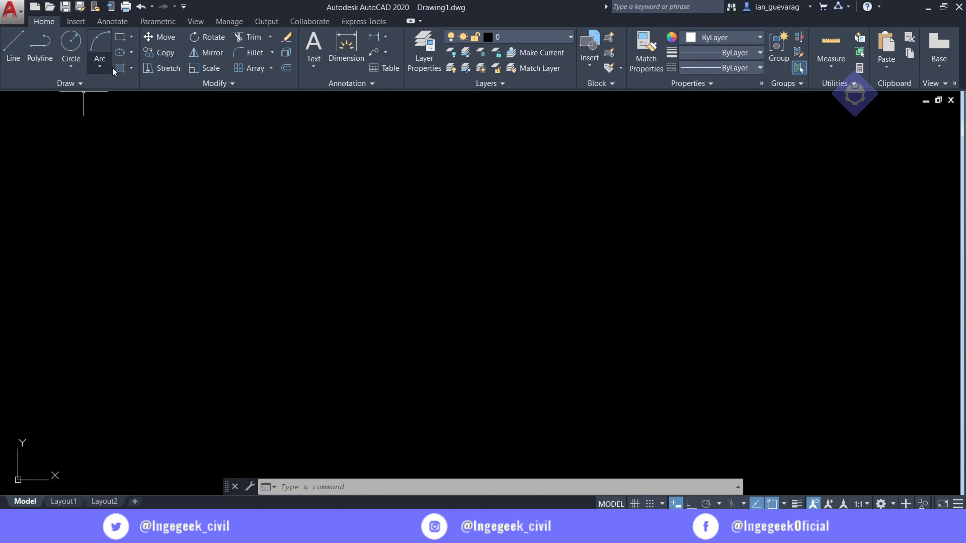
# Draw a single line of freehand length rising gently from the lower left to the upper middle of the drawing
pyautogui.click(13, 54)
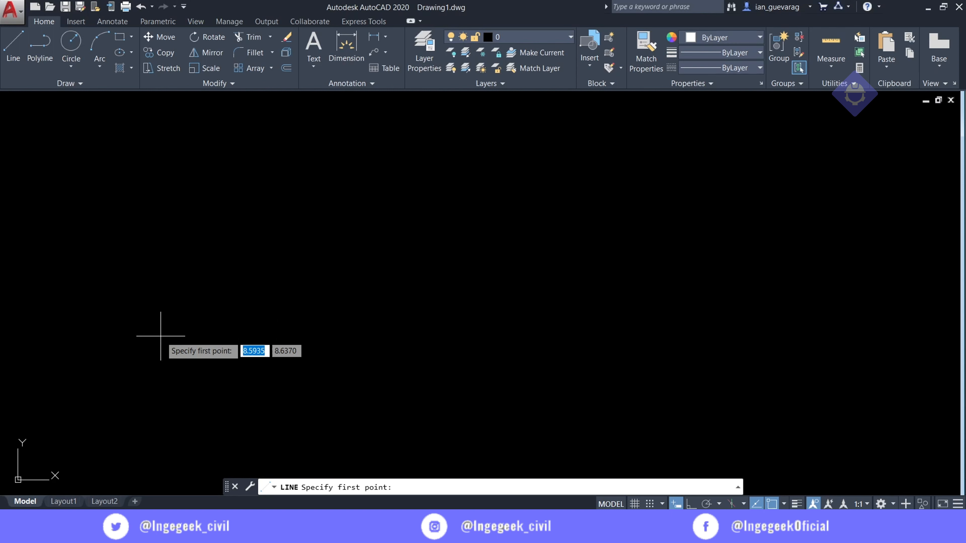
pyautogui.click(130, 342)
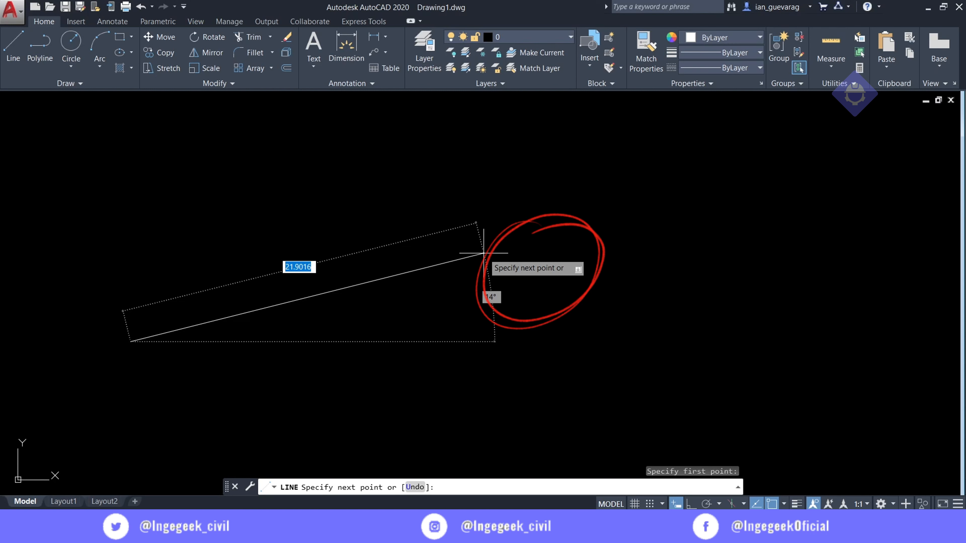
pyautogui.click(499, 212)
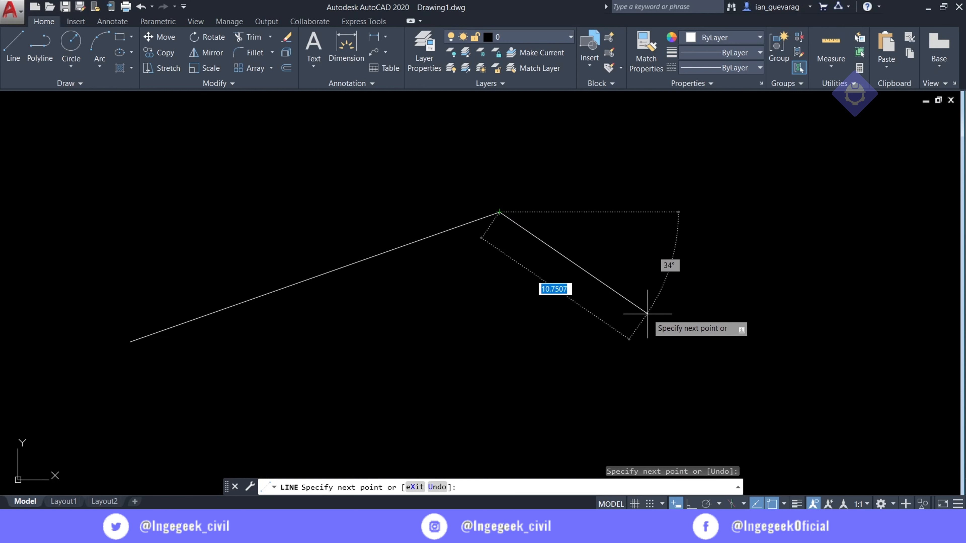
pyautogui.press('Escape')
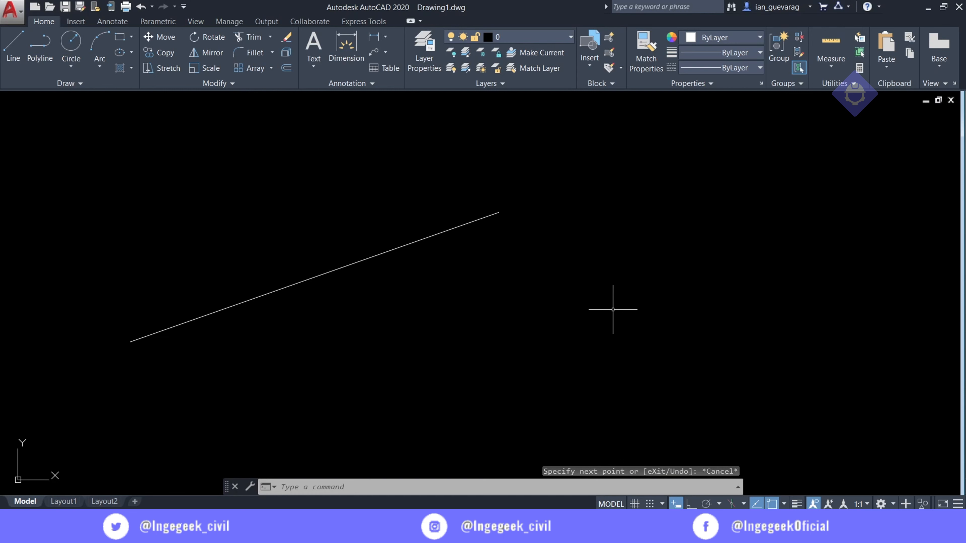
# Draw eight connected line segments from the line's upper end around to its lower end, closing an irregular outline
pyautogui.press('Return')
pyautogui.click(494, 212)
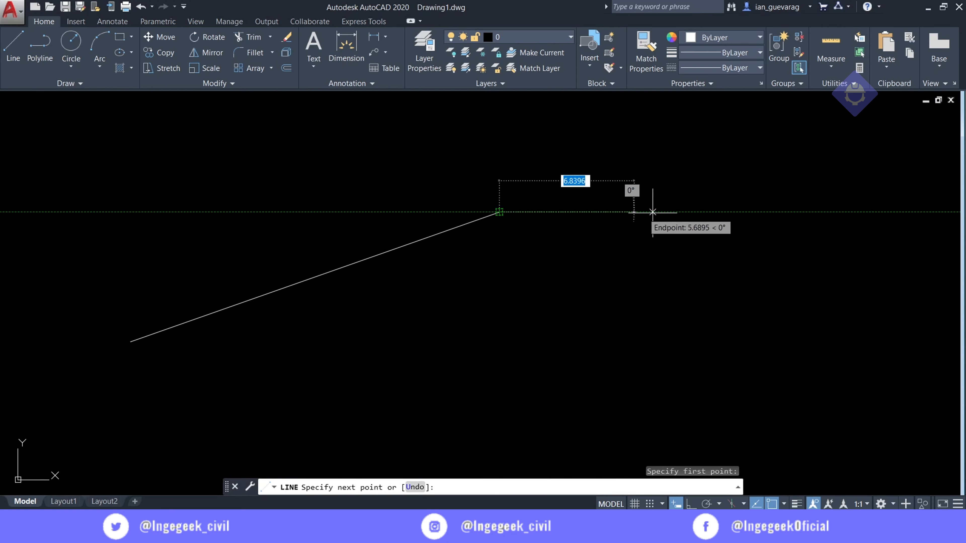
pyautogui.click(739, 308)
pyautogui.click(751, 172)
pyautogui.click(551, 165)
pyautogui.click(334, 165)
pyautogui.click(224, 232)
pyautogui.click(140, 172)
pyautogui.click(85, 228)
pyautogui.click(130, 341)
pyautogui.press('Escape')
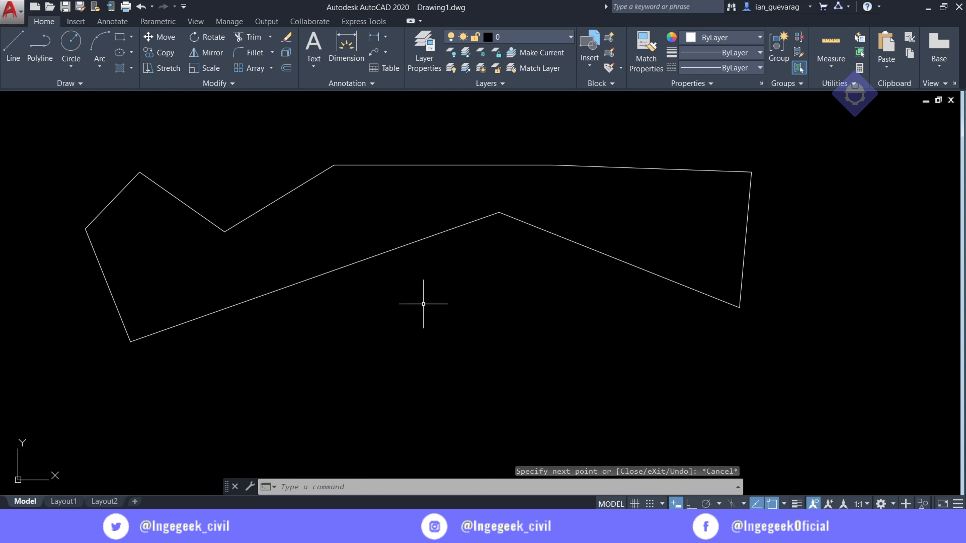
# Select the whole irregular closed outline and delete it
pyautogui.click(816, 130)
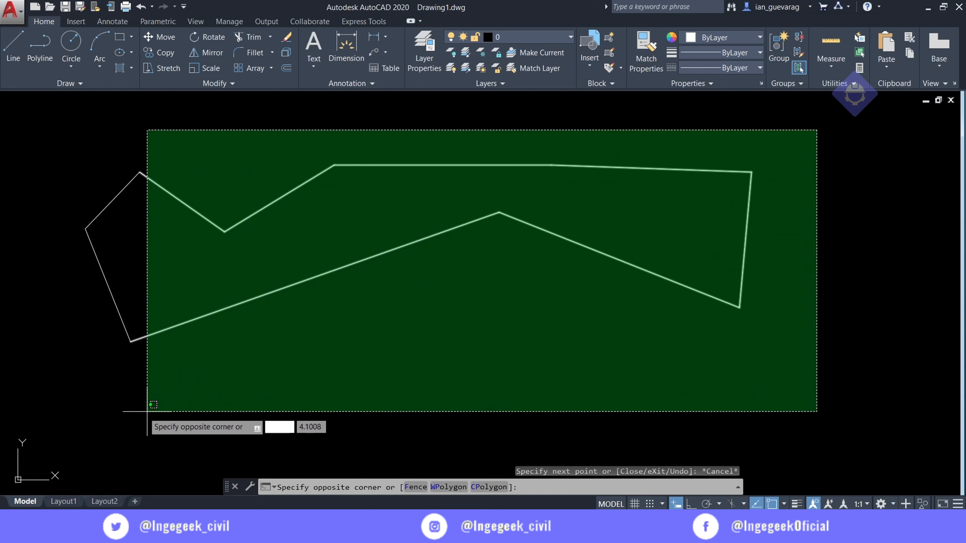
pyautogui.click(59, 426)
pyautogui.press('Delete')
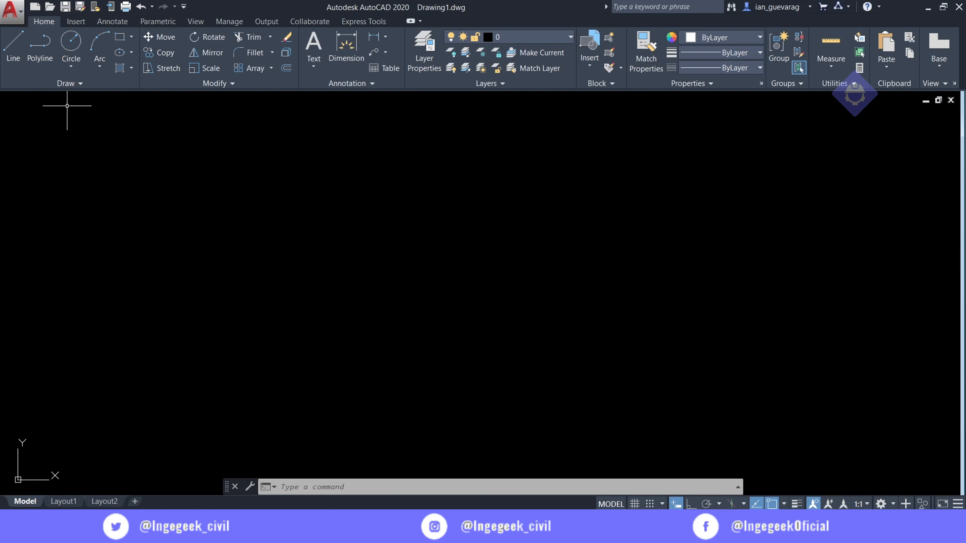
# Draw an open chain of four connected lines with a peak at the top, leaving a gap at the lower left
pyautogui.click(15, 71)
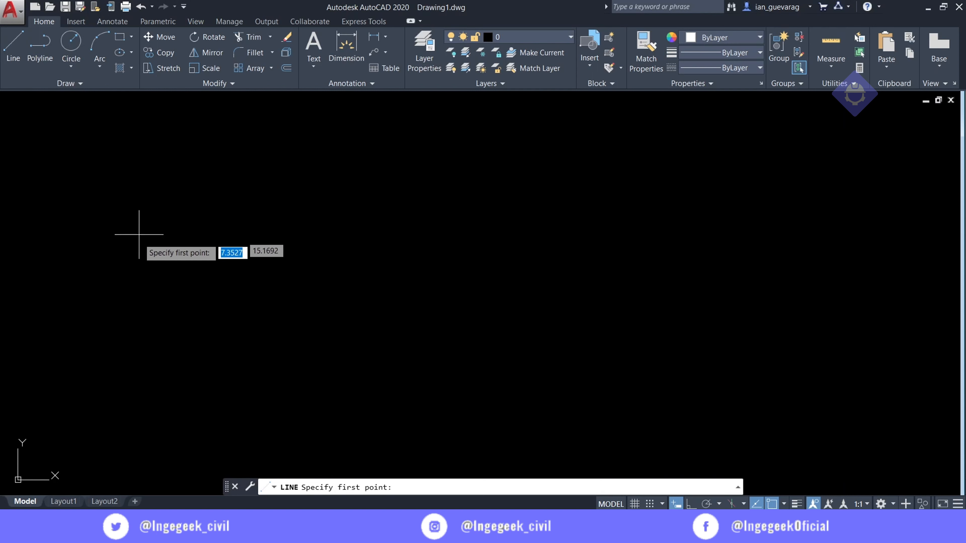
pyautogui.click(130, 330)
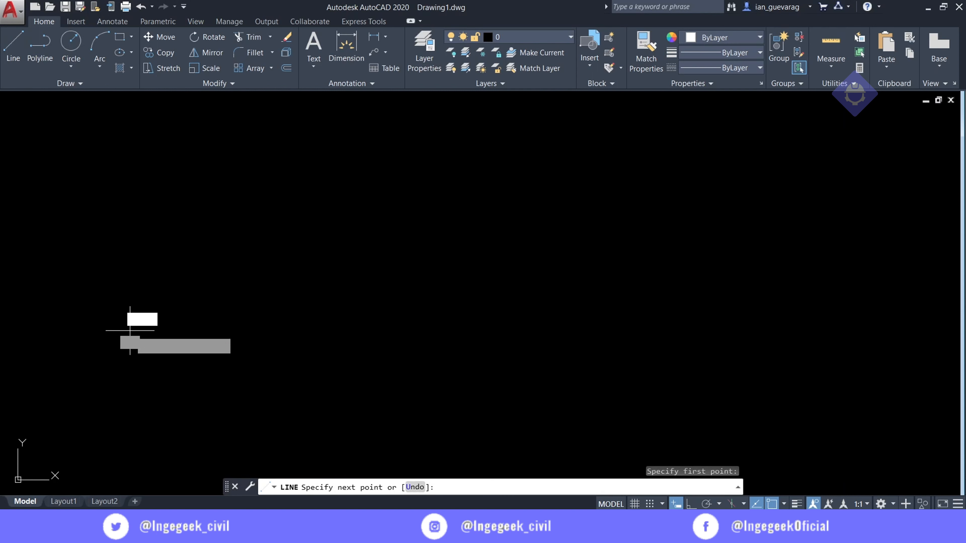
pyautogui.click(426, 124)
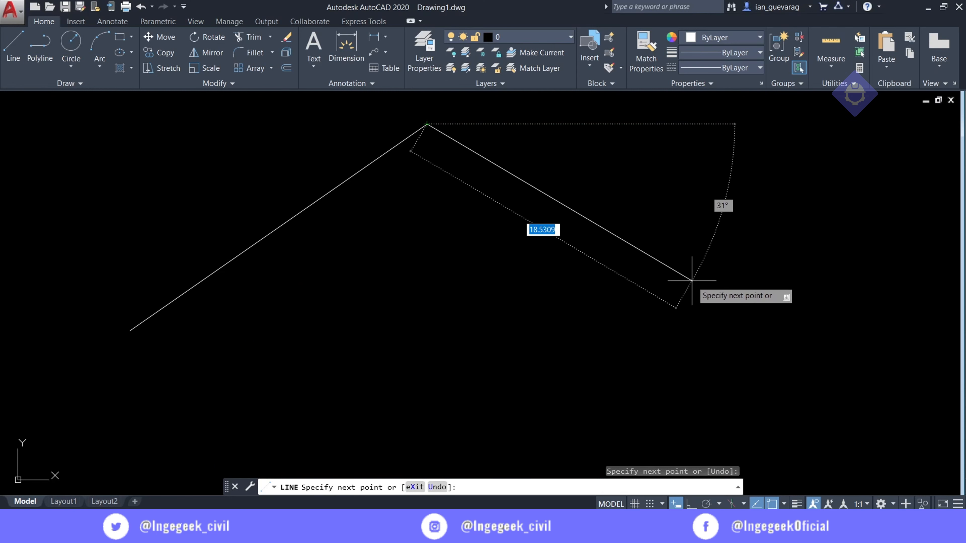
pyautogui.click(691, 281)
pyautogui.click(493, 384)
pyautogui.click(305, 336)
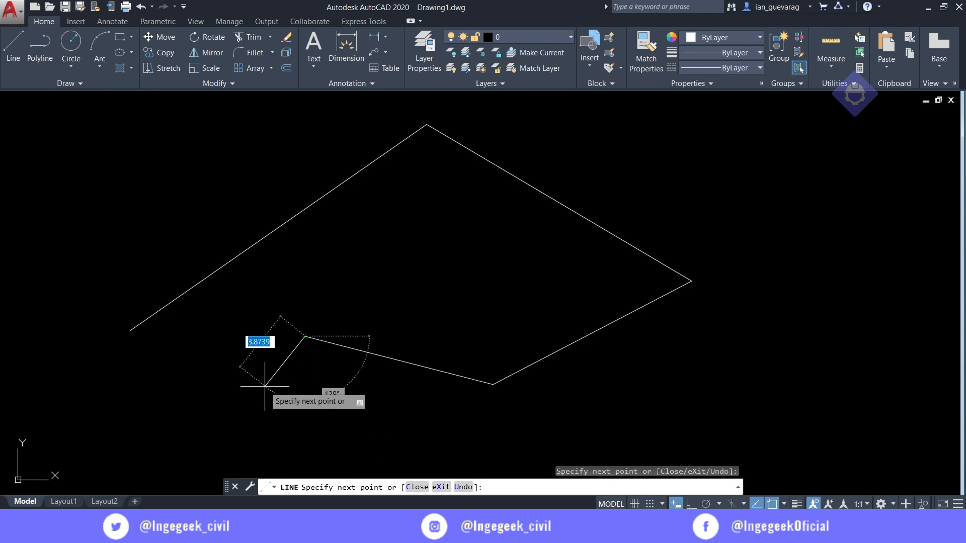
pyautogui.press('Escape')
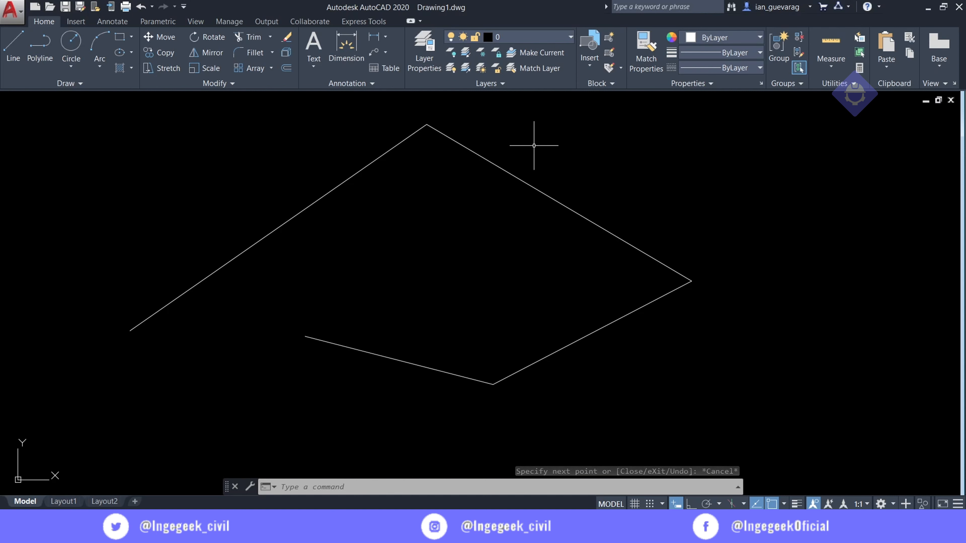
# Select the four connected lines of the open chain and delete them
pyautogui.click(558, 142)
pyautogui.click(229, 399)
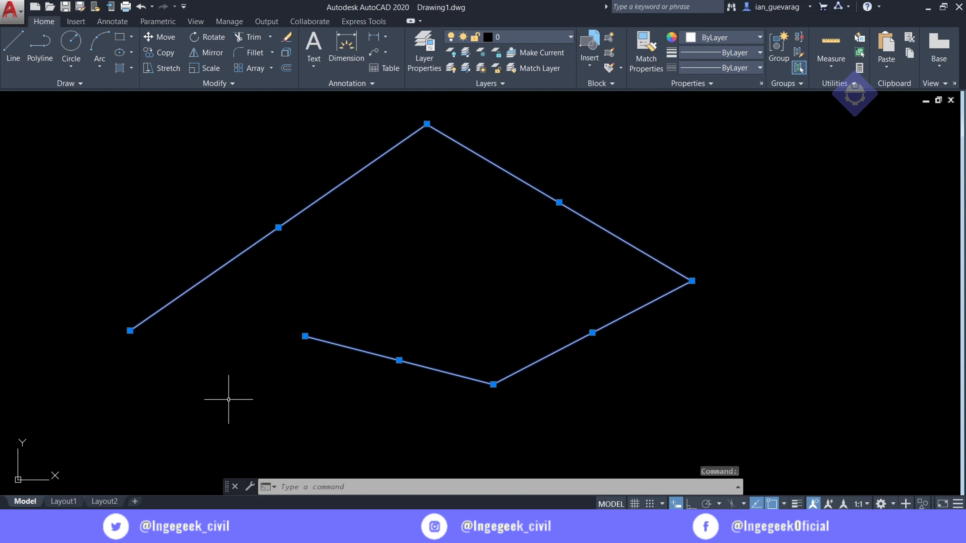
pyautogui.press('Delete')
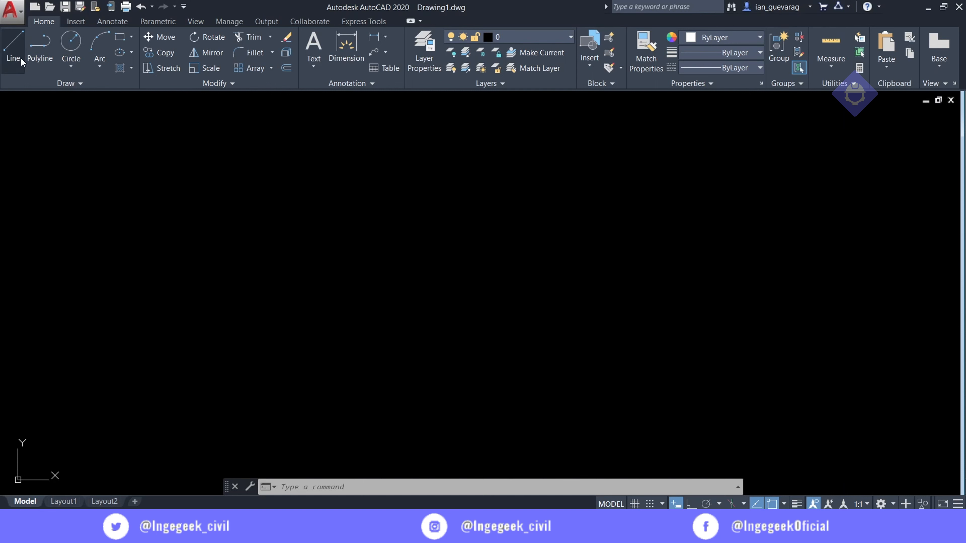
# Draw a 10-unit line from a freely picked point, rising to the right at about 16°
pyautogui.click(20, 53)
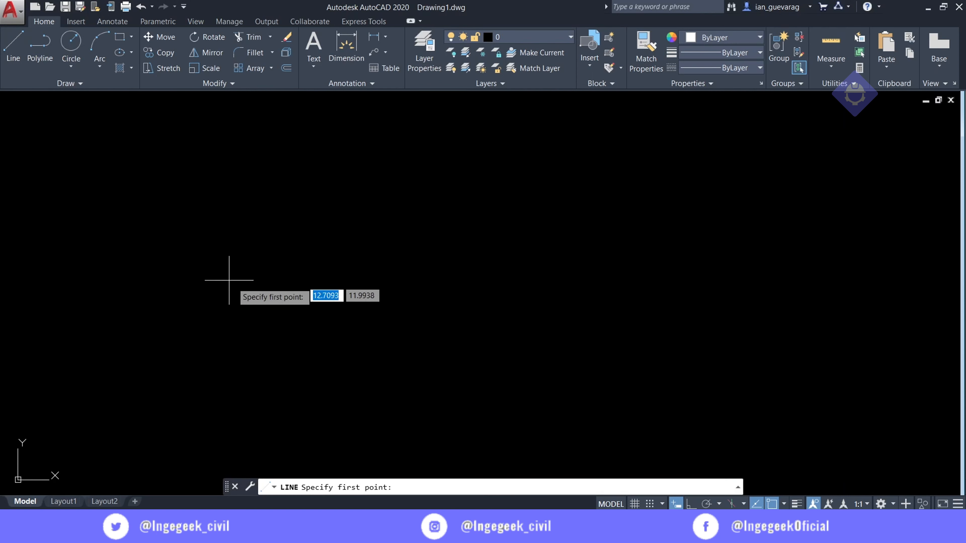
pyautogui.click(254, 316)
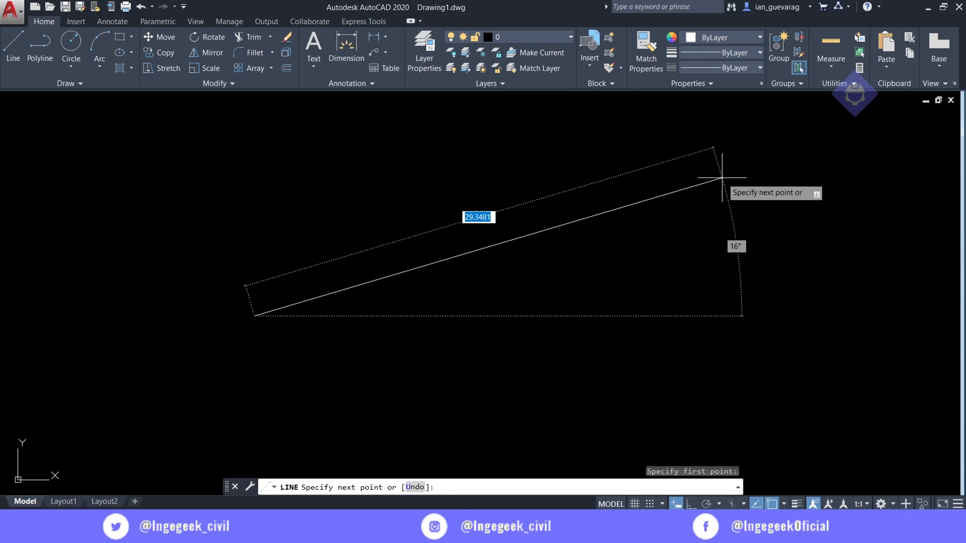
pyautogui.write('10')
pyautogui.press('Return')
pyautogui.press('Escape')
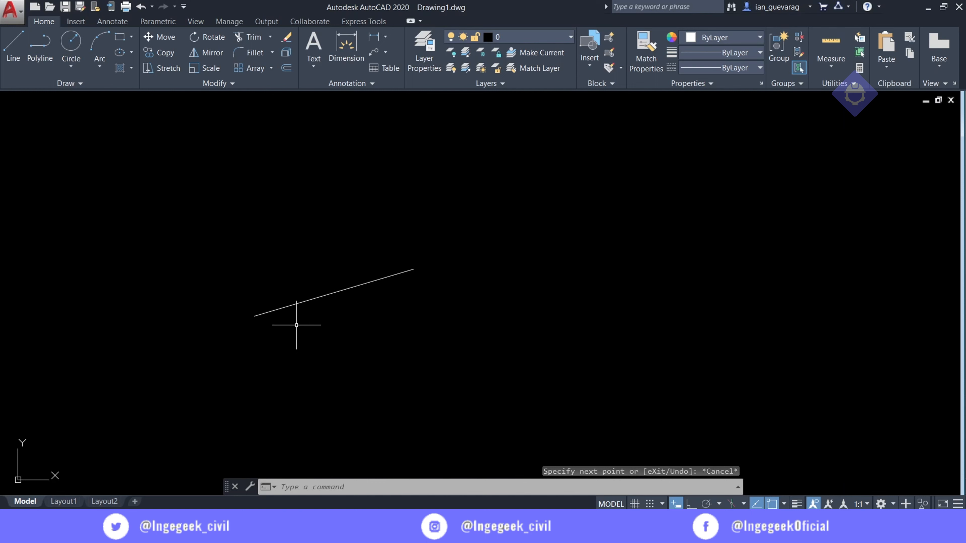
pyautogui.scroll(4, 297, 324)
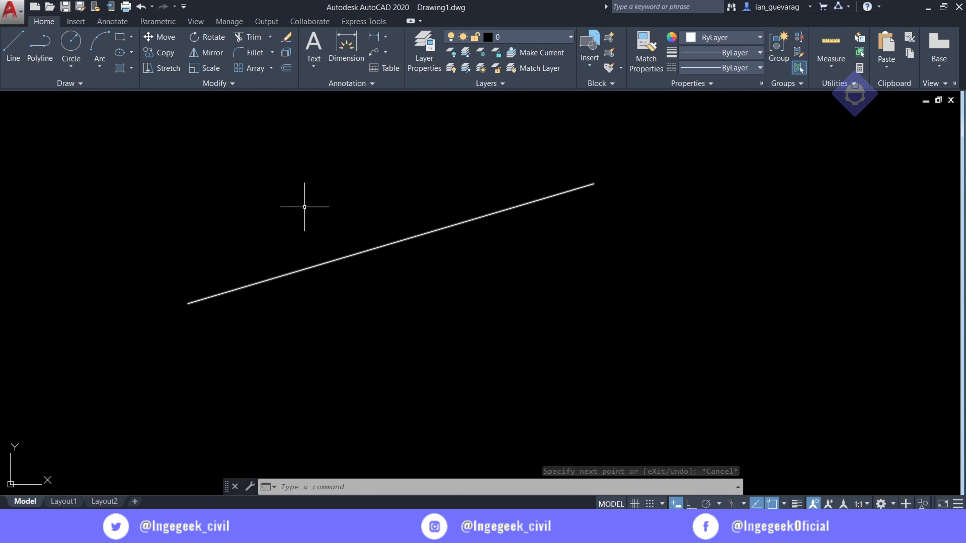
# Show the quick properties of the slanted line to check its length, and clear the selection
pyautogui.click(462, 221)
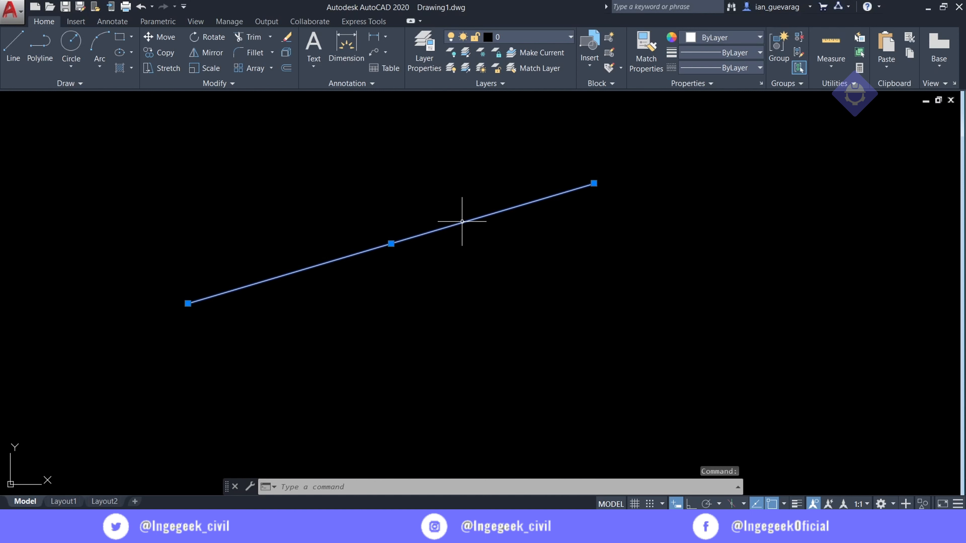
pyautogui.rightClick(462, 220)
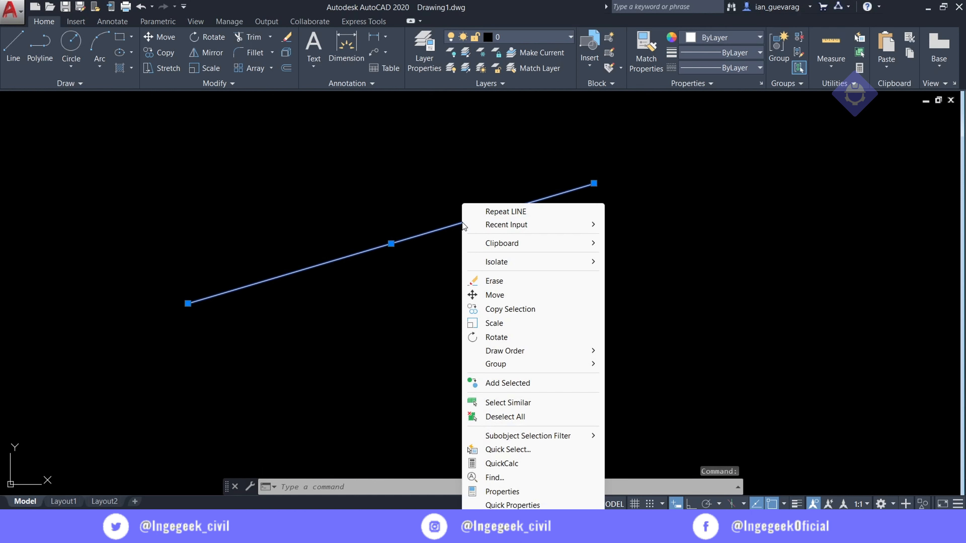
pyautogui.click(511, 504)
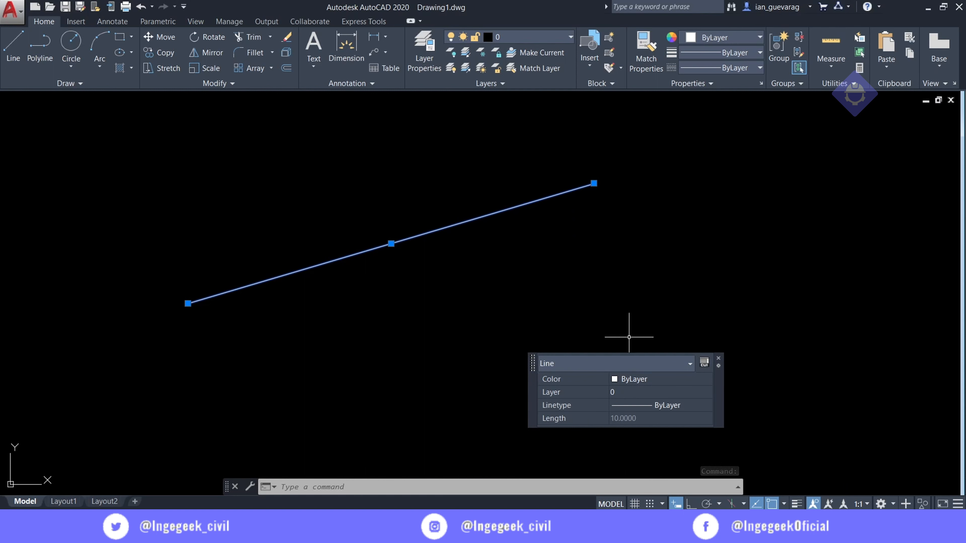
pyautogui.click(720, 362)
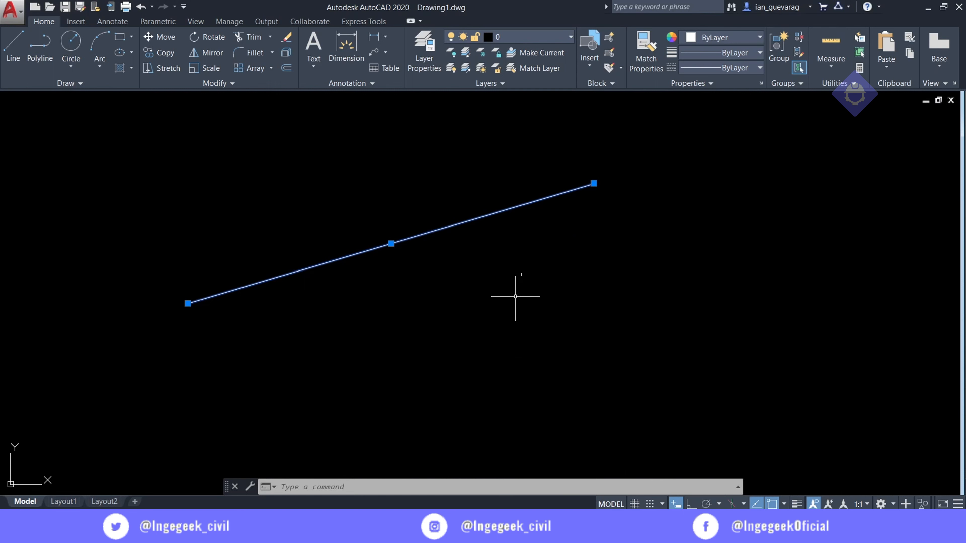
pyautogui.press('Escape')
pyautogui.click(443, 148)
pyautogui.click(399, 243)
pyautogui.press('Escape')
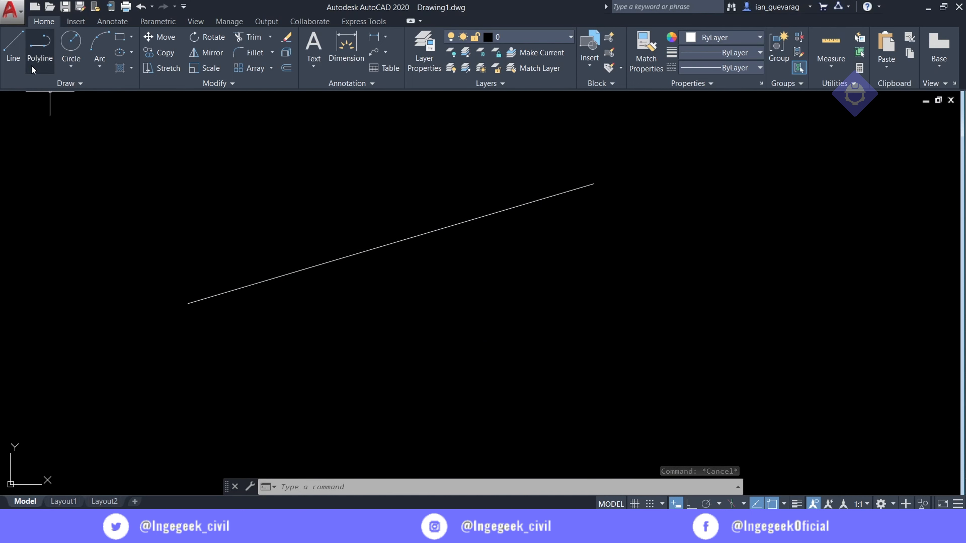
# Start a new line at the lower-left endpoint of the slanted line
pyautogui.click(18, 48)
pyautogui.moveTo(301, 341); pyautogui.dragTo(394, 341, button='middle')
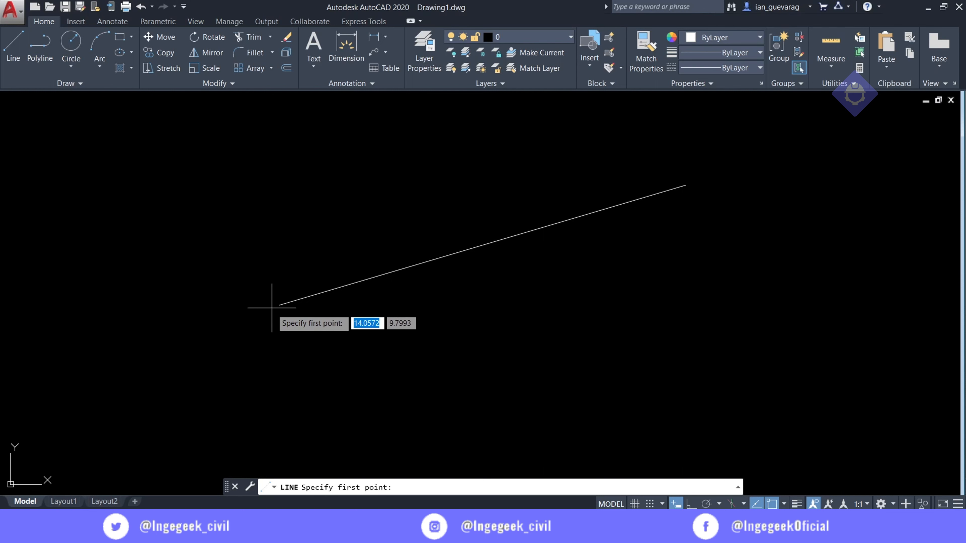
pyautogui.scroll(5, 283, 305)
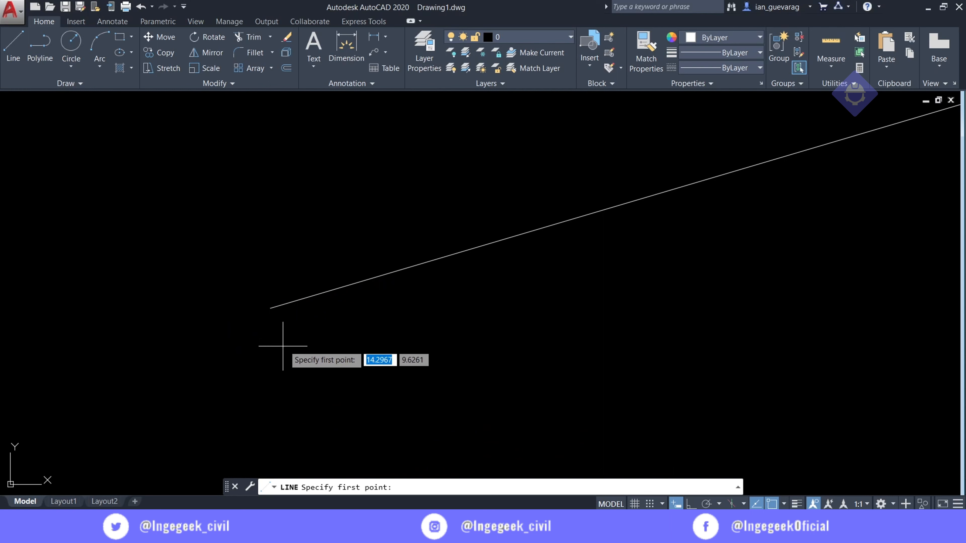
pyautogui.click(273, 311)
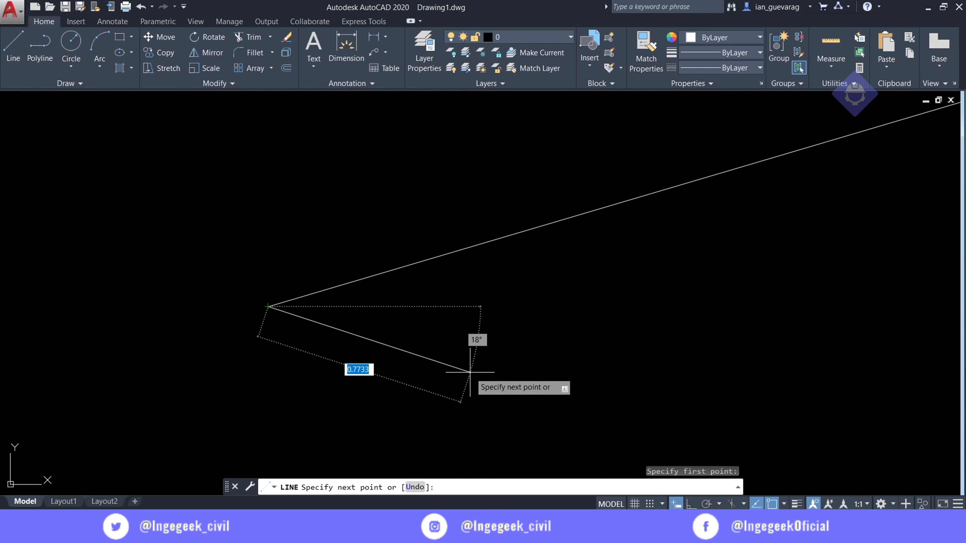
pyautogui.scroll(-2, 499, 341)
pyautogui.moveTo(531, 338); pyautogui.dragTo(350, 296, button='middle')
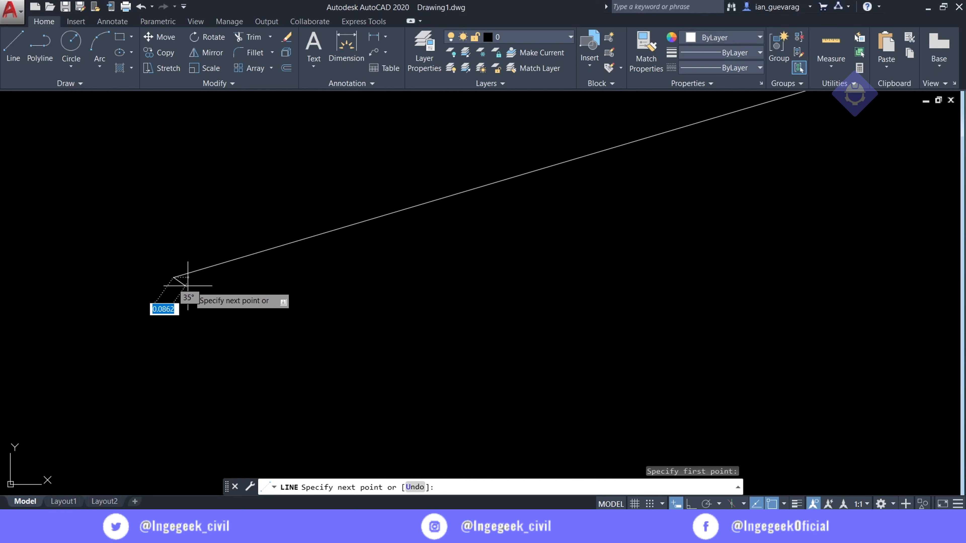
pyautogui.scroll(4, 175, 273)
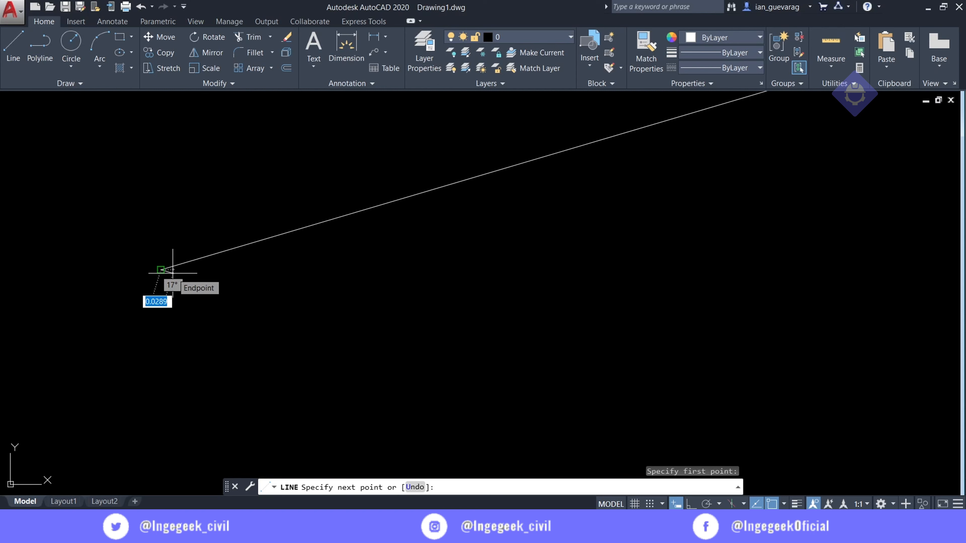
pyautogui.scroll(-2, 427, 323)
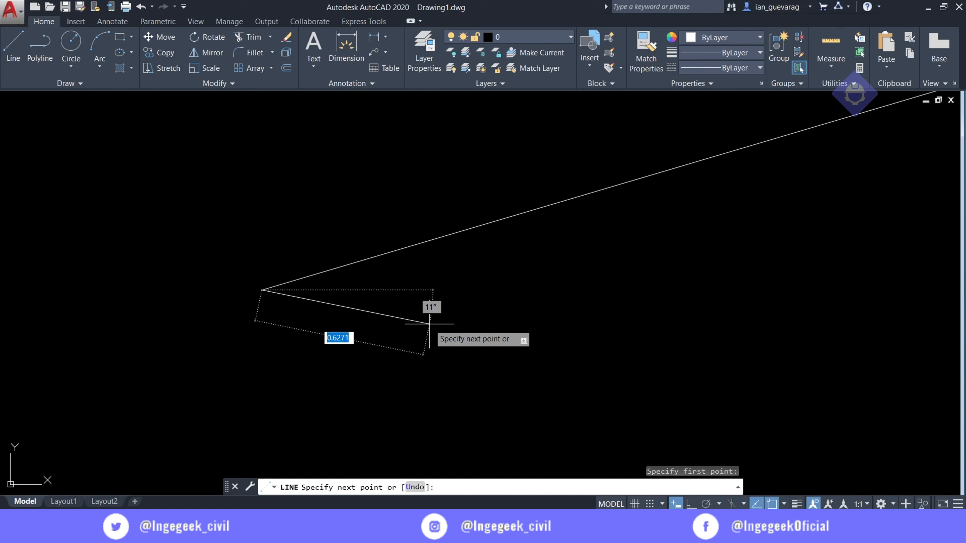
pyautogui.moveTo(422, 305); pyautogui.dragTo(631, 314, button='middle')
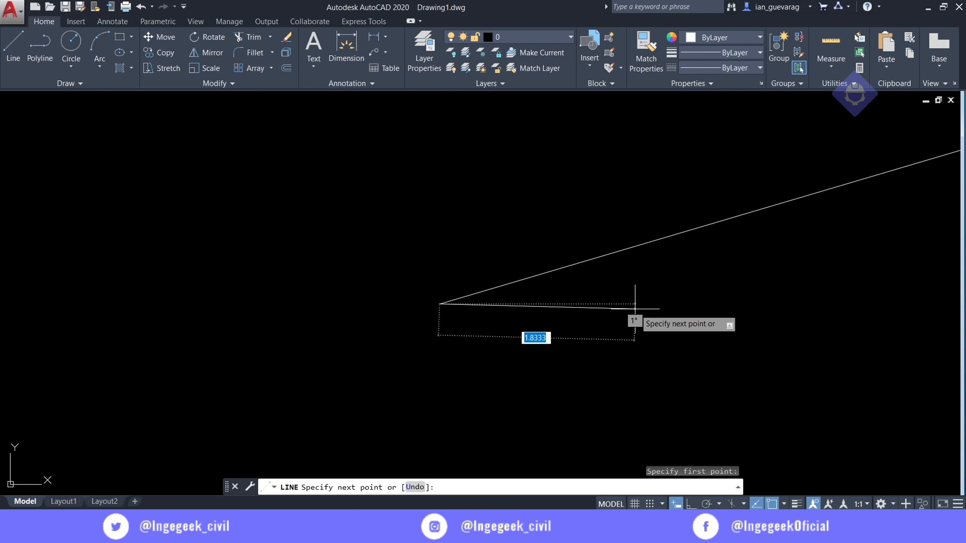
pyautogui.moveTo(565, 336); pyautogui.dragTo(547, 349, button='middle')
pyautogui.scroll(-3, 552, 324)
pyautogui.scroll(2, 710, 321)
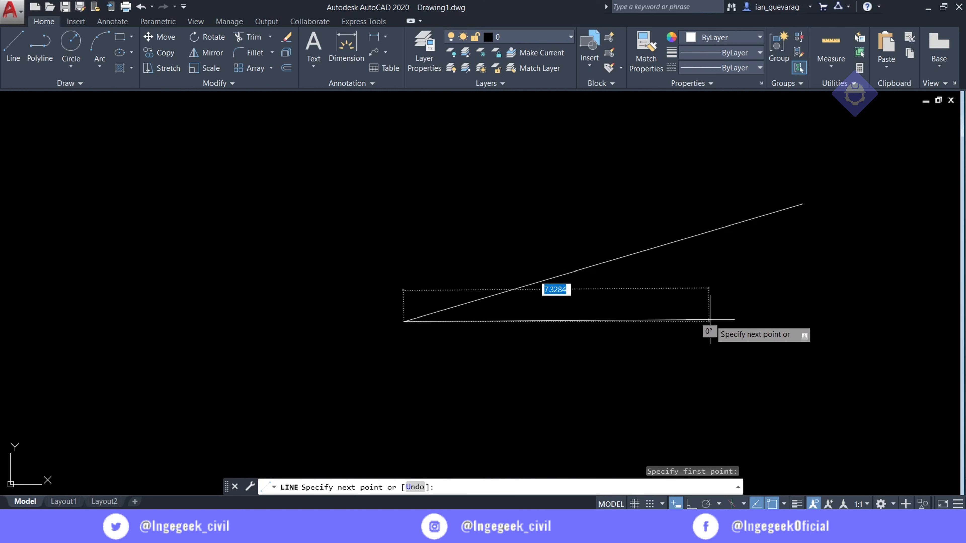
pyautogui.moveTo(743, 321)
pyautogui.mouseDown(button='middle')
pyautogui.moveTo(531, 334)
pyautogui.moveTo(470, 328)
pyautogui.mouseUp(button='middle')
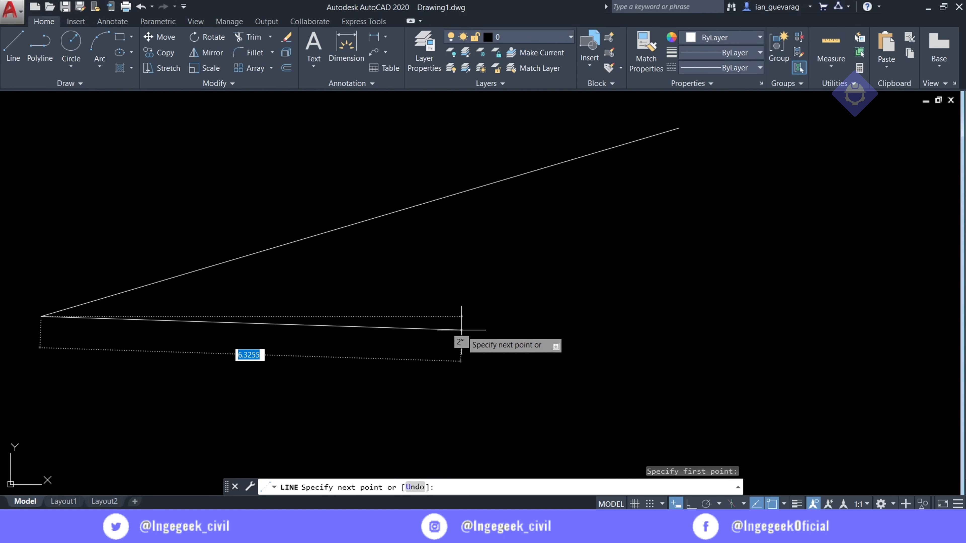
# Turn on Ortho mode for the pending line, switching it off and on to compare free and orthogonal directions
pyautogui.press('F8')
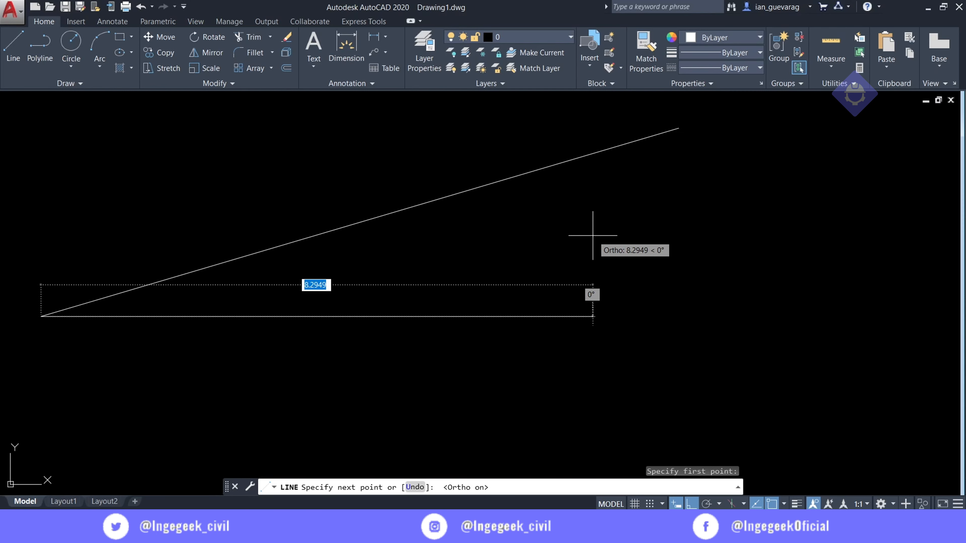
pyautogui.scroll(-4, 592, 235)
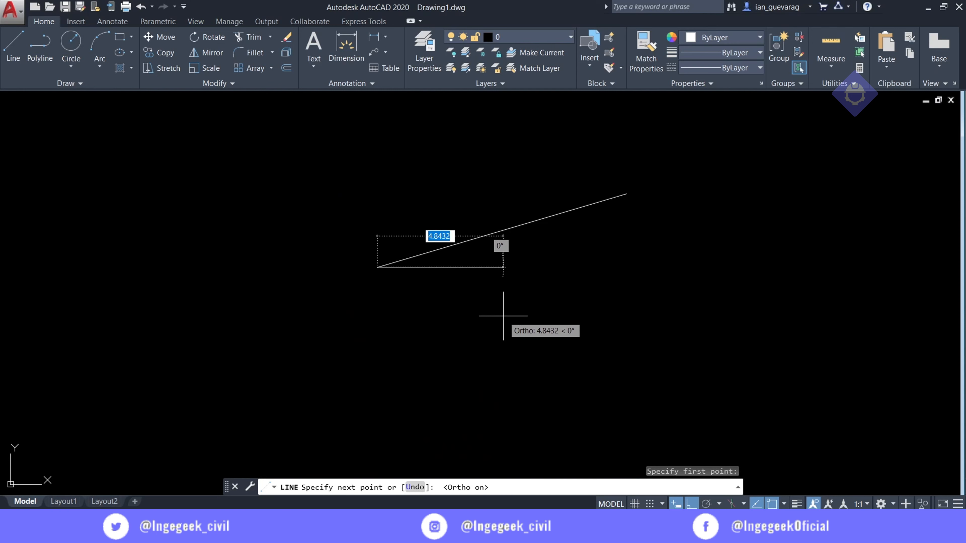
pyautogui.press('F8')
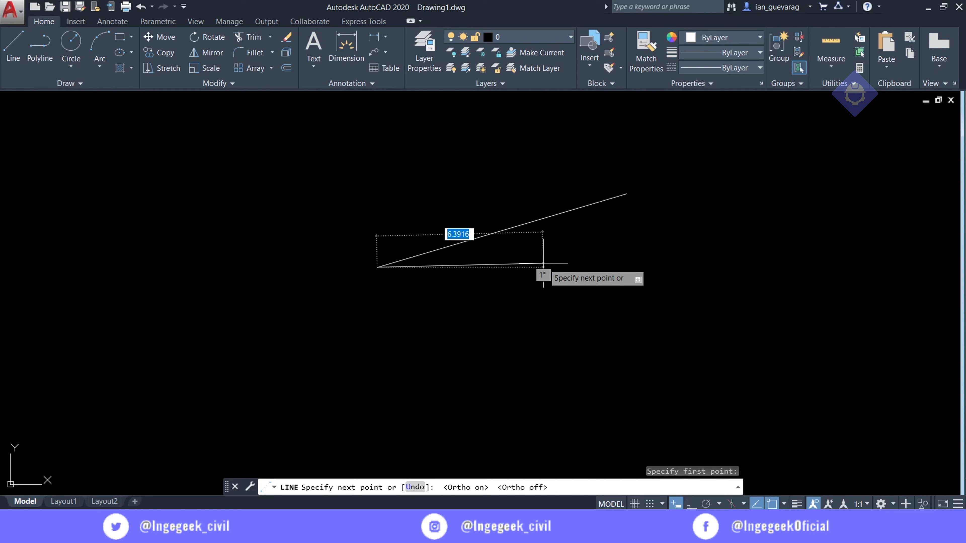
pyautogui.press('F8')
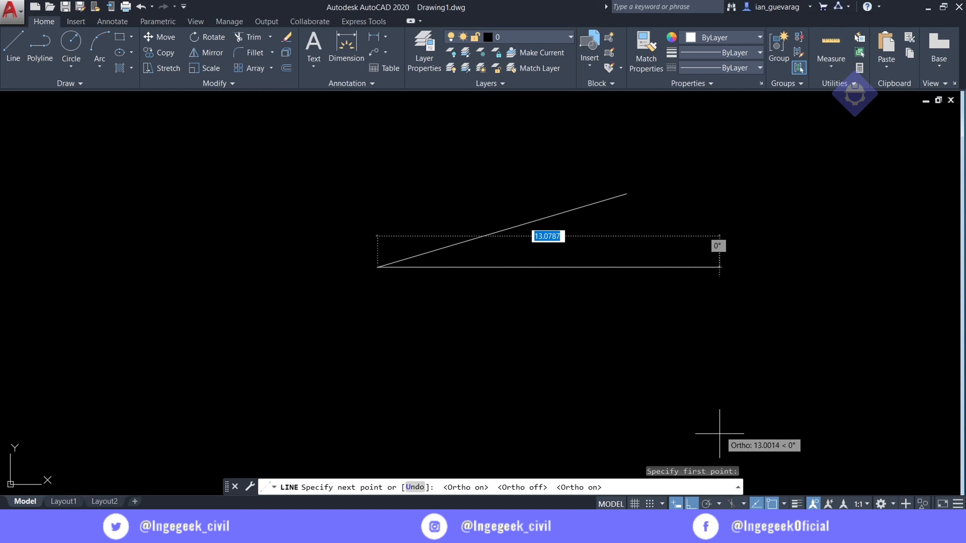
pyautogui.click(693, 504)
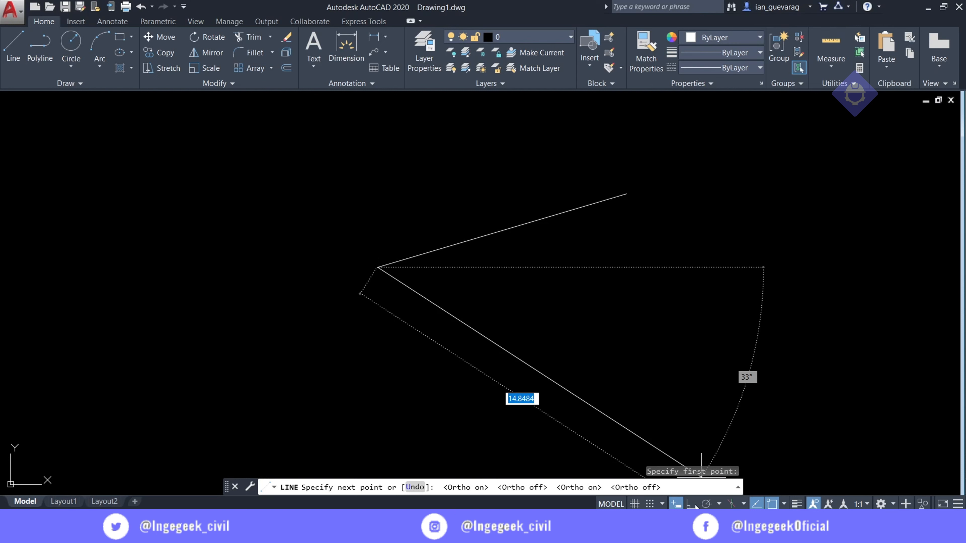
pyautogui.click(691, 504)
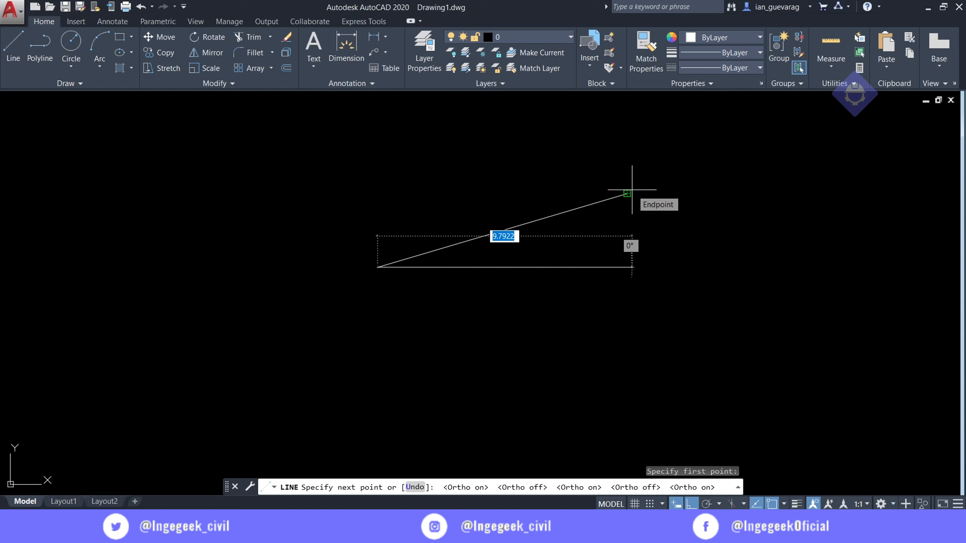
# Draw a horizontal line about 9.59 units long ending directly below the slanted line's upper endpoint, and a vertical line up to that endpoint
pyautogui.scroll(2, 631, 190)
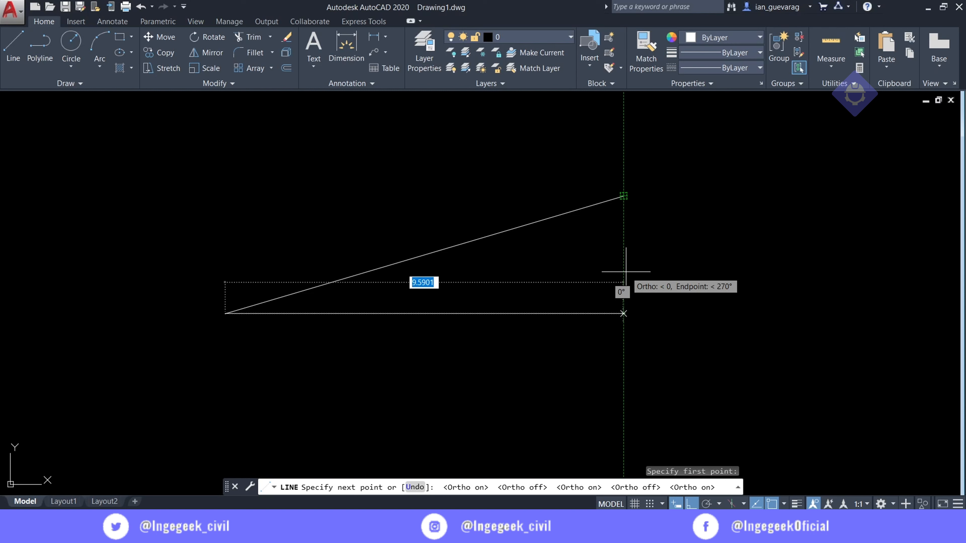
pyautogui.click(625, 272)
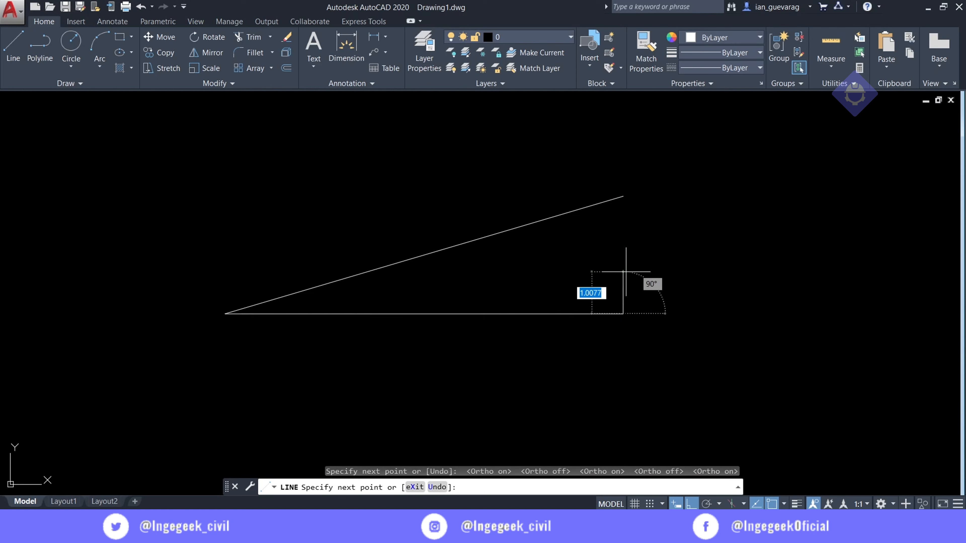
pyautogui.click(623, 197)
pyautogui.press('Escape')
pyautogui.click(539, 193)
pyautogui.click(505, 255)
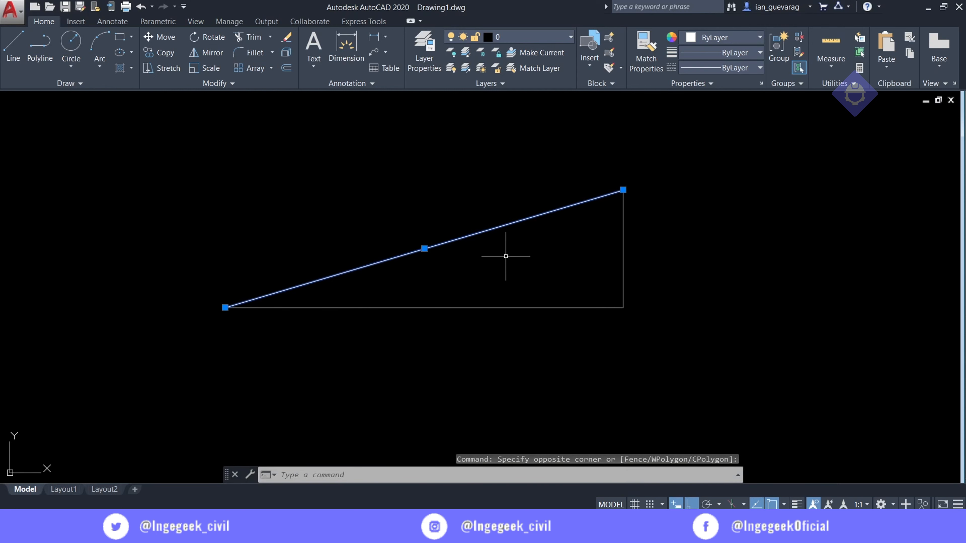
pyautogui.press('Escape')
pyautogui.click(533, 264)
pyautogui.click(482, 356)
pyautogui.press('Escape')
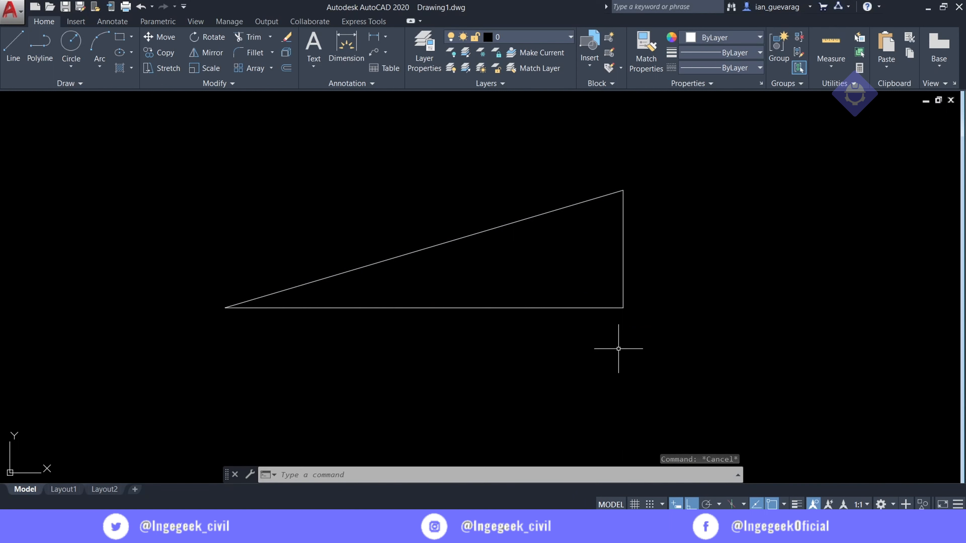
# Select the vertical side of the triangle and delete it
pyautogui.click(702, 228)
pyautogui.click(598, 254)
pyautogui.press('Delete')
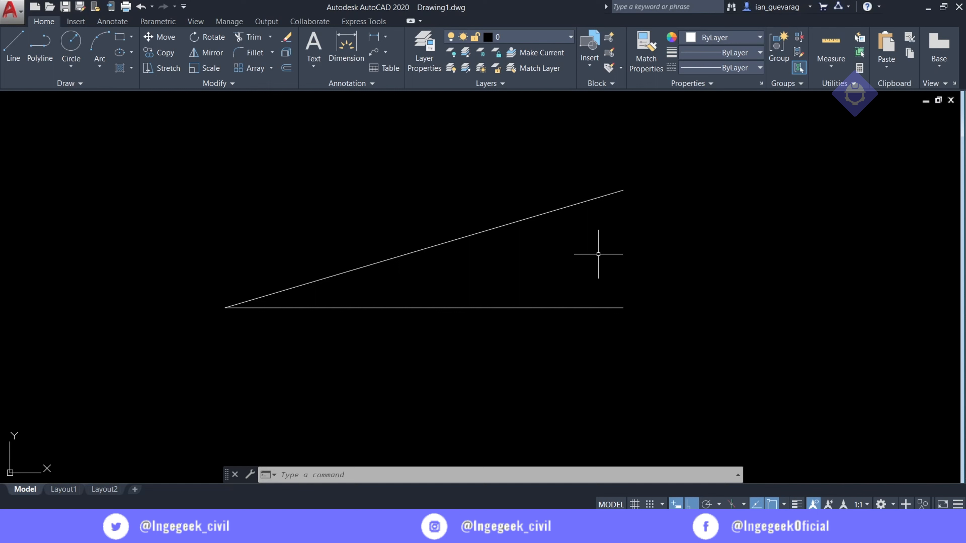
# Turn off the Endpoint and Extension object snaps
pyautogui.click(783, 504)
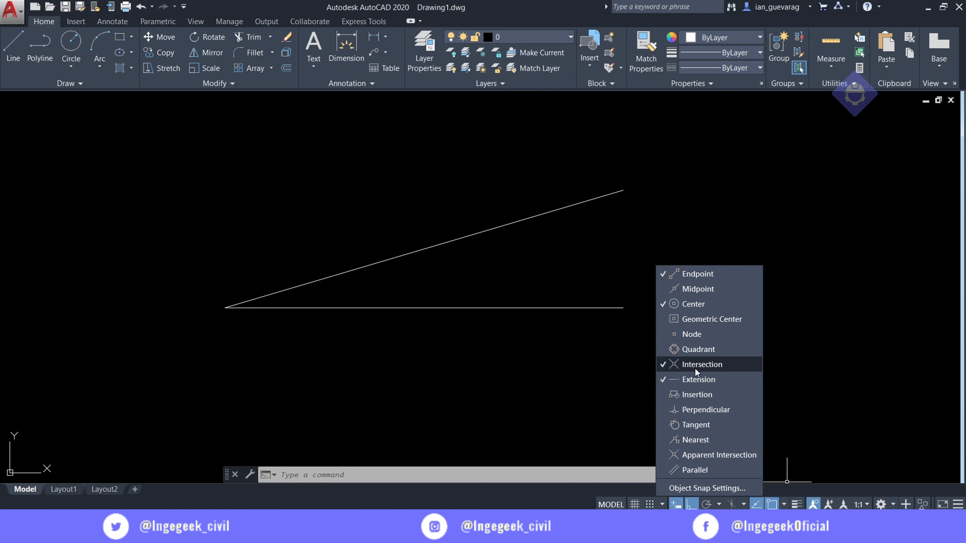
pyautogui.click(703, 380)
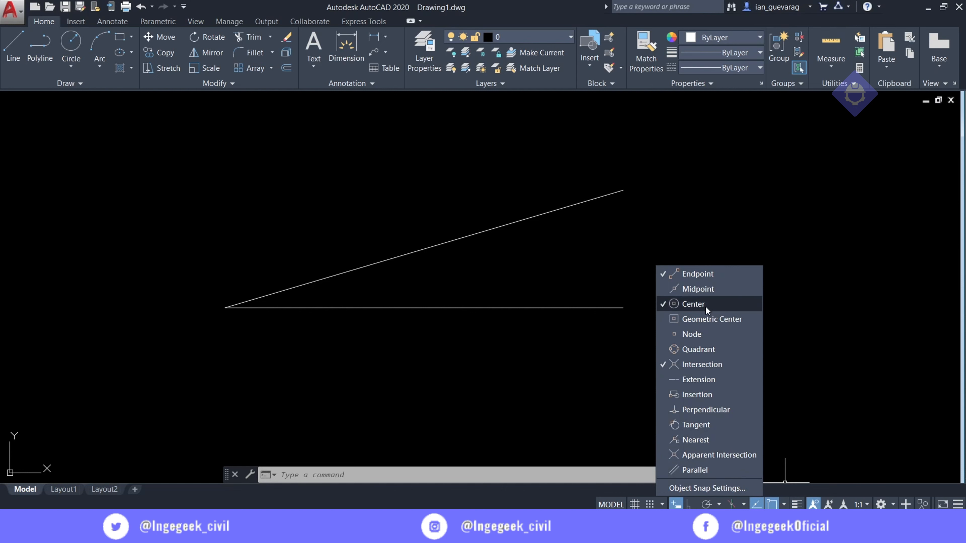
pyautogui.click(555, 266)
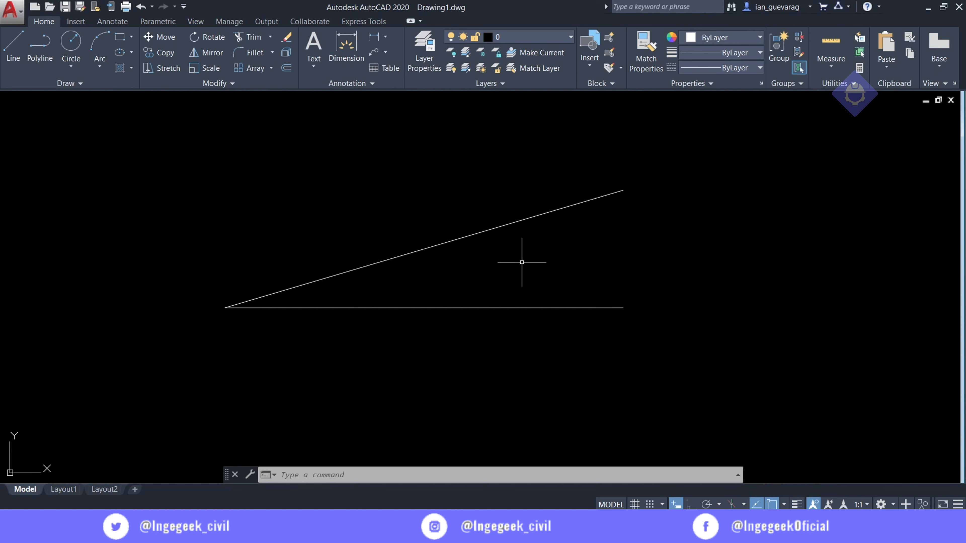
# Start a line, try snapping to the corner where both lines meet, and turn off the Intersection object snap
pyautogui.write('l')
pyautogui.press('Return')
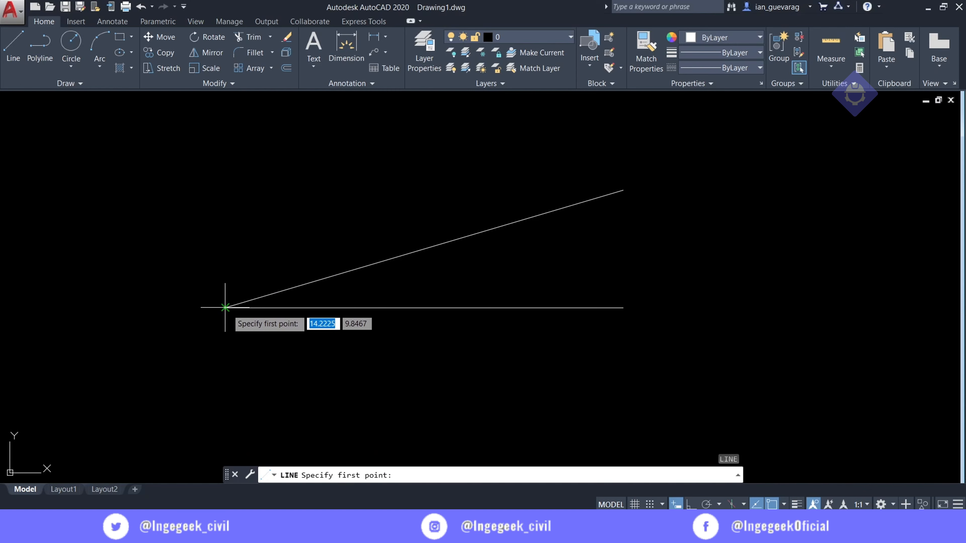
pyautogui.scroll(3, 225, 308)
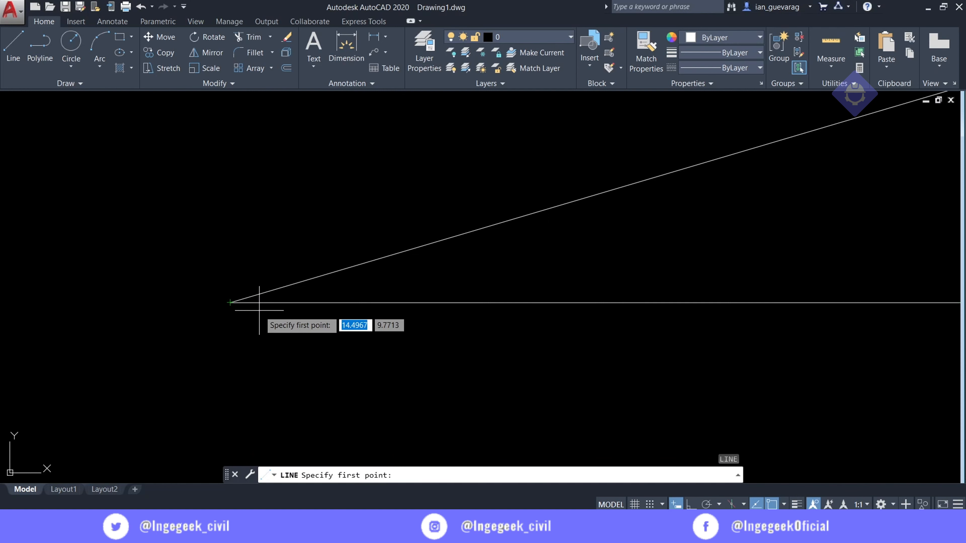
pyautogui.click(784, 505)
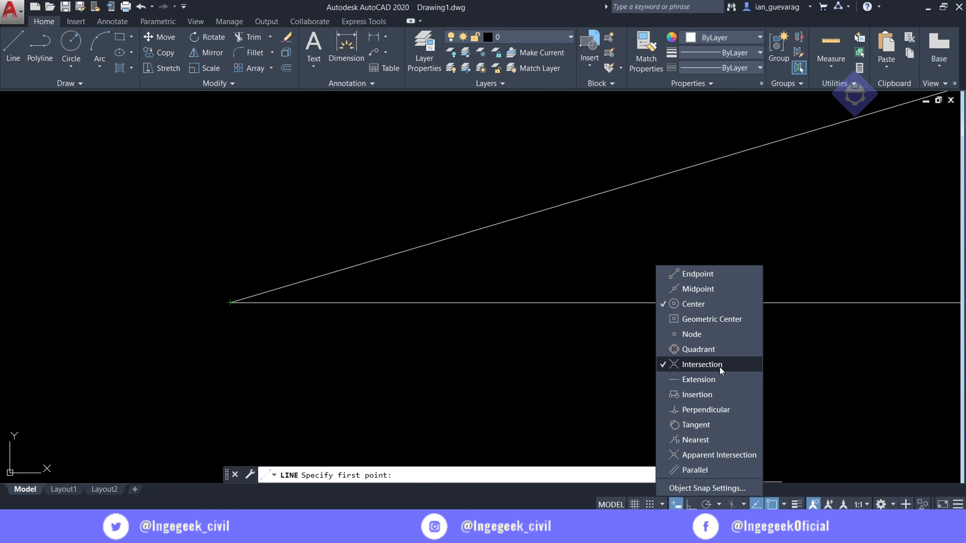
pyautogui.click(716, 365)
pyautogui.click(581, 296)
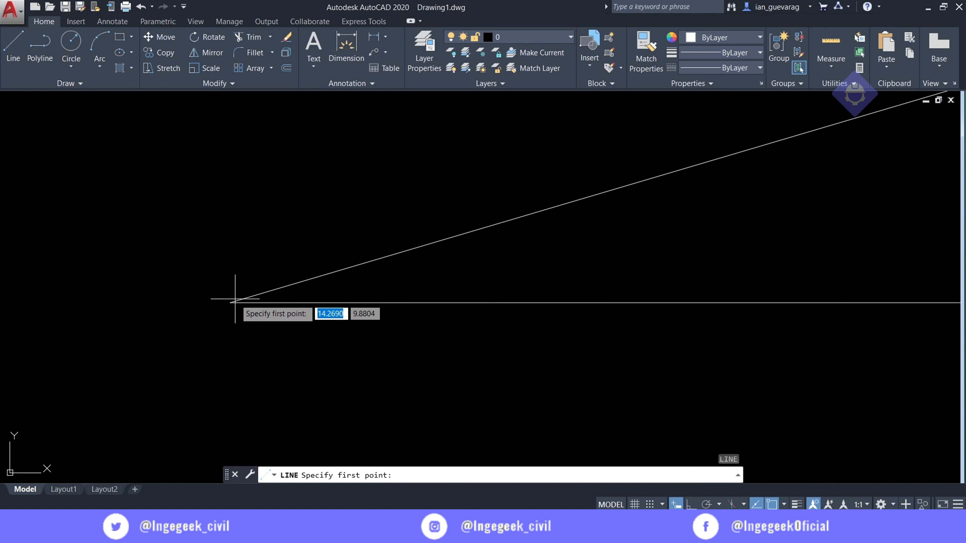
# Draw a vertical line by eye from the slanted line's upper end down to the horizontal line's open end
pyautogui.scroll(-3, 530, 302)
pyautogui.moveTo(783, 193); pyautogui.dragTo(554, 280, button='middle')
pyautogui.scroll(4, 555, 280)
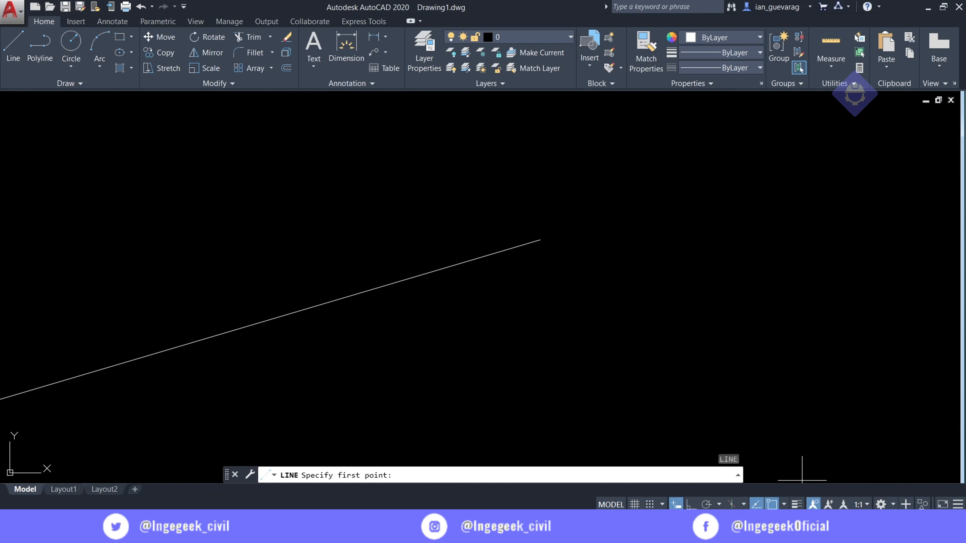
pyautogui.click(784, 506)
pyautogui.click(676, 277)
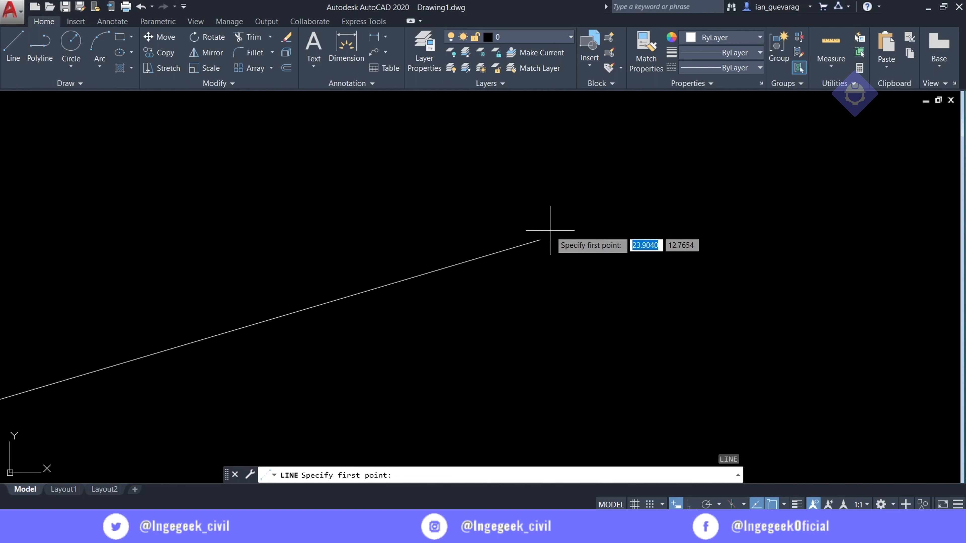
pyautogui.click(540, 239)
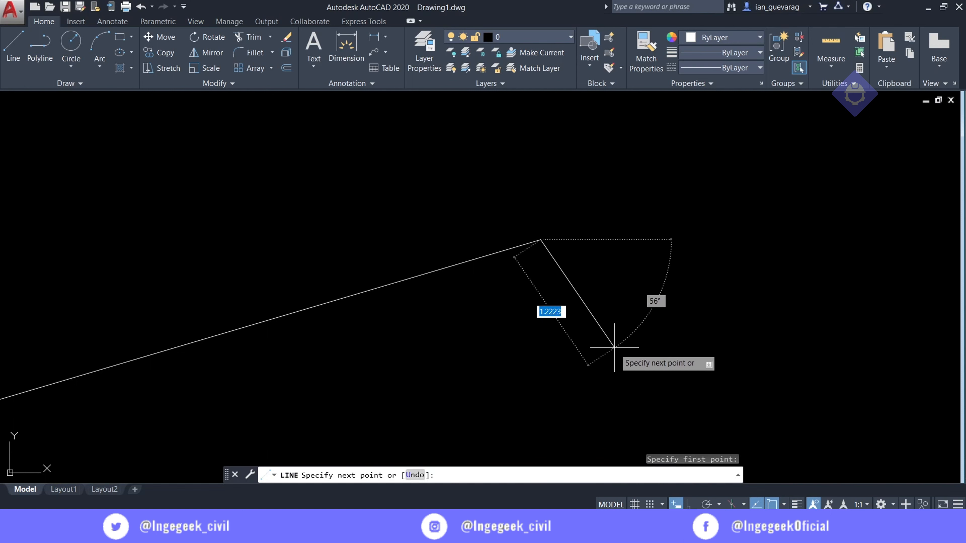
pyautogui.scroll(-5, 612, 346)
pyautogui.scroll(4, 599, 400)
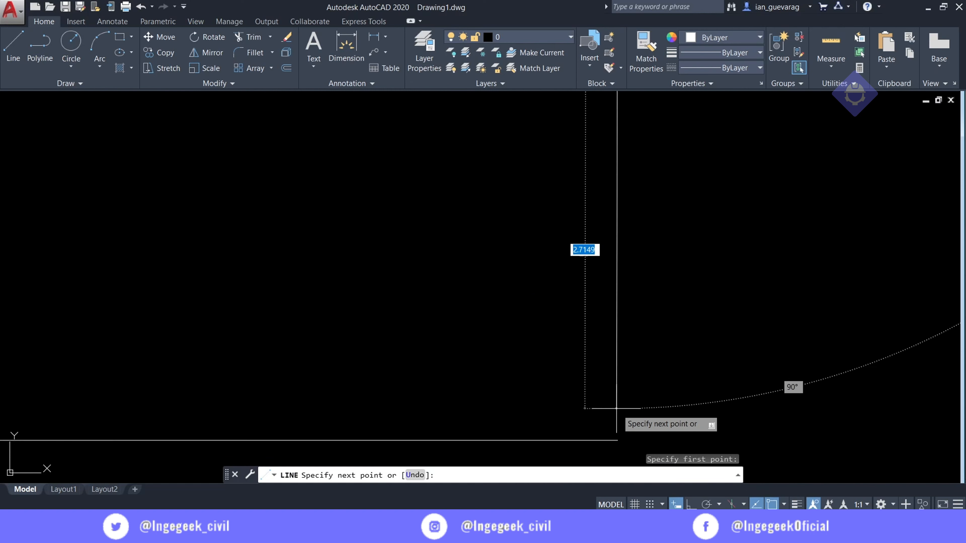
pyautogui.click(617, 440)
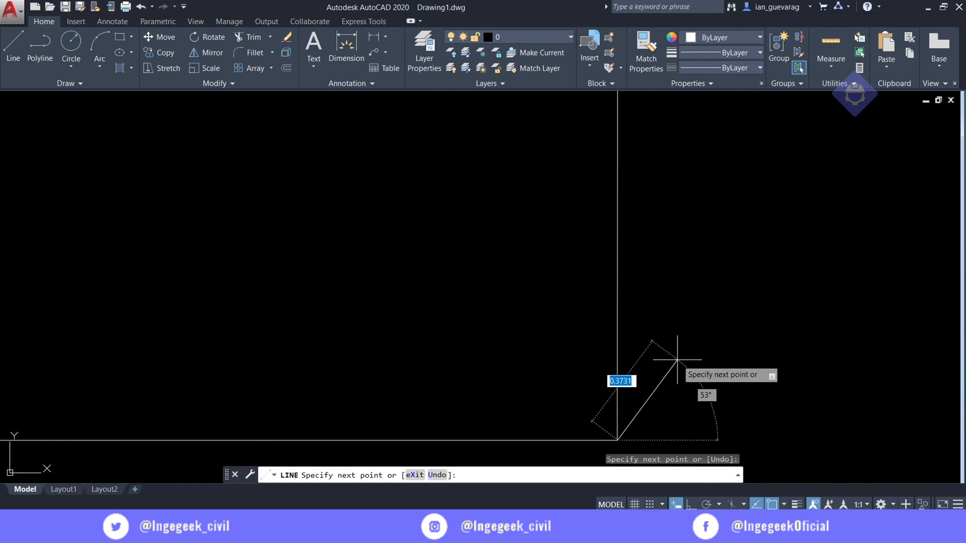
pyautogui.press('Escape')
# Examine at high magnification whether the new vertical line really meets the slanted line's upper end
pyautogui.scroll(-6, 683, 382)
pyautogui.scroll(2, 569, 213)
pyautogui.scroll(3, 660, 194)
pyautogui.scroll(-2, 724, 360)
pyautogui.scroll(6, 638, 323)
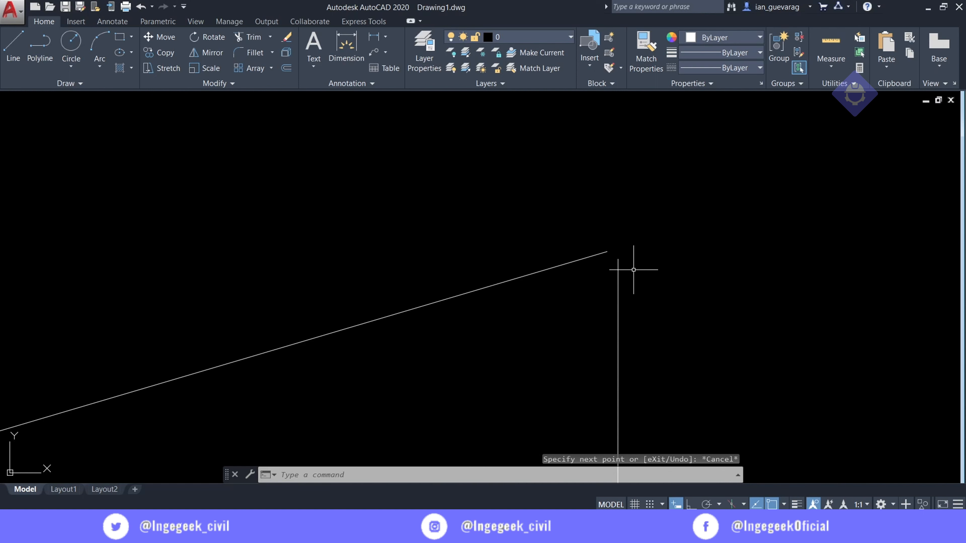
pyautogui.scroll(3, 618, 247)
pyautogui.click(613, 253)
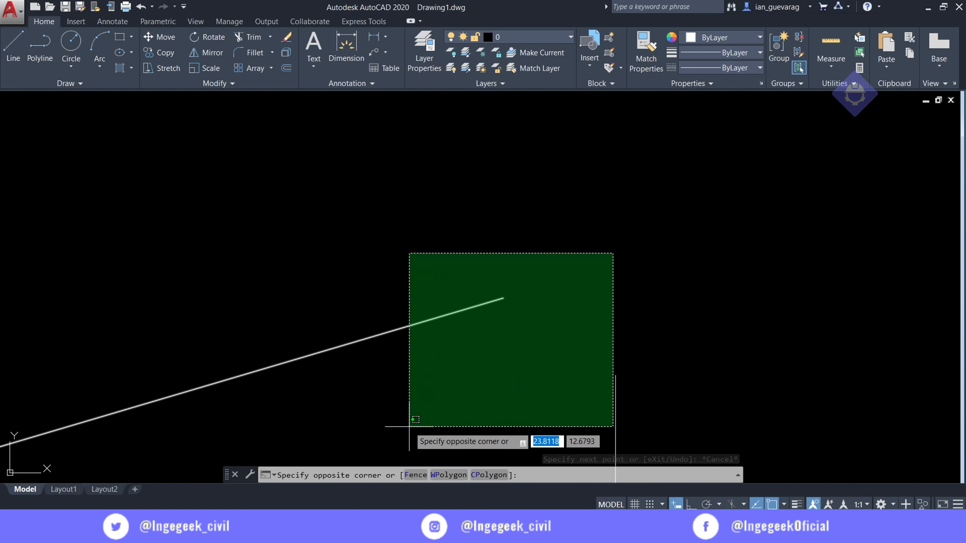
pyautogui.press('Escape')
# Delete the vertical side of the triangle
pyautogui.scroll(-10, 660, 250)
pyautogui.scroll(-3, 684, 375)
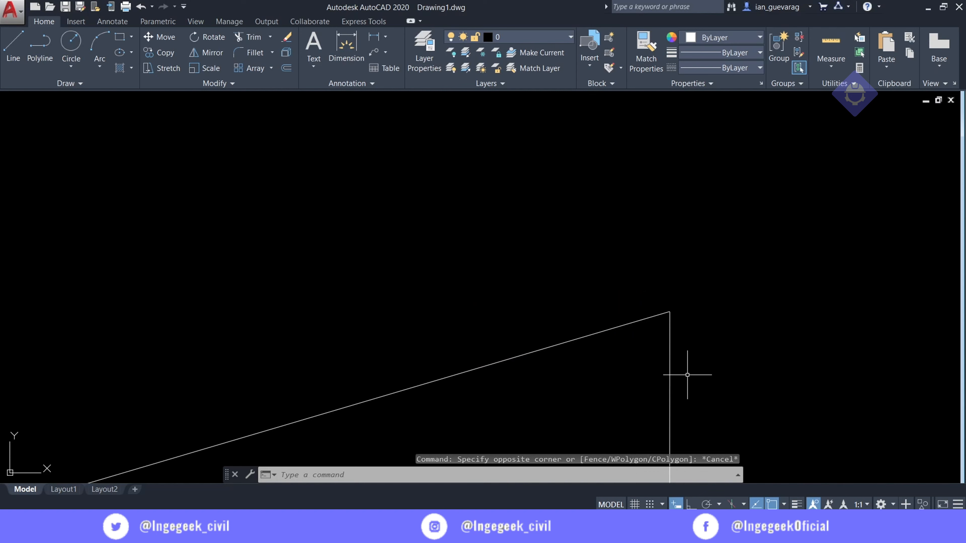
pyautogui.moveTo(691, 389); pyautogui.dragTo(528, 296, button='middle')
pyautogui.click(531, 333)
pyautogui.click(442, 358)
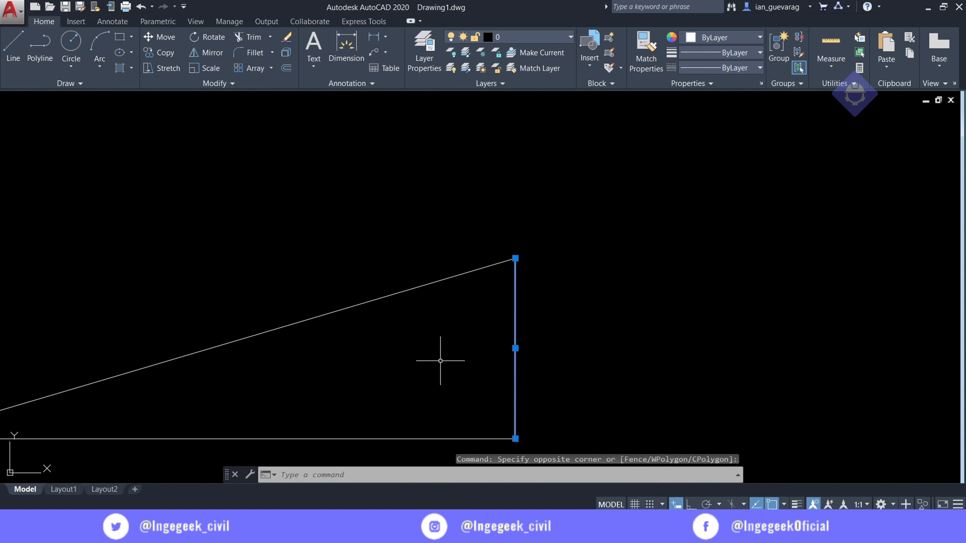
pyautogui.press('Delete')
# Enable the Endpoint object snap and draw a vertical line from the slanted line's upper endpoint down to the horizontal line's endpoint
pyautogui.click(784, 504)
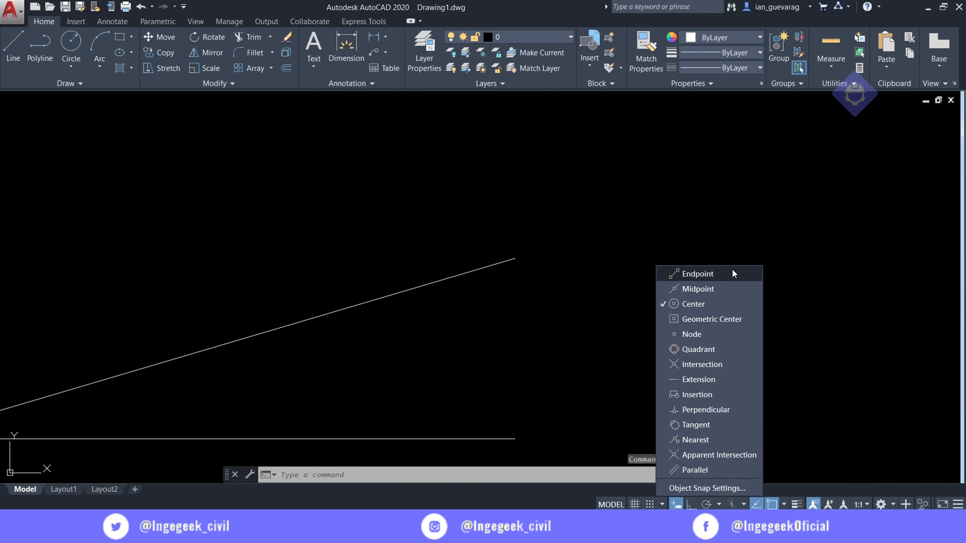
pyautogui.click(685, 263)
pyautogui.write('L')
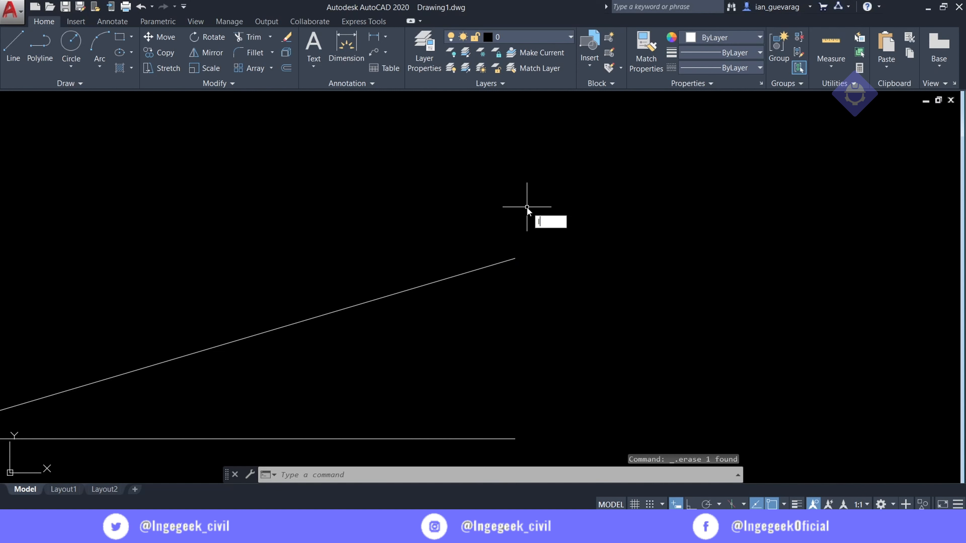
pyautogui.press('Return')
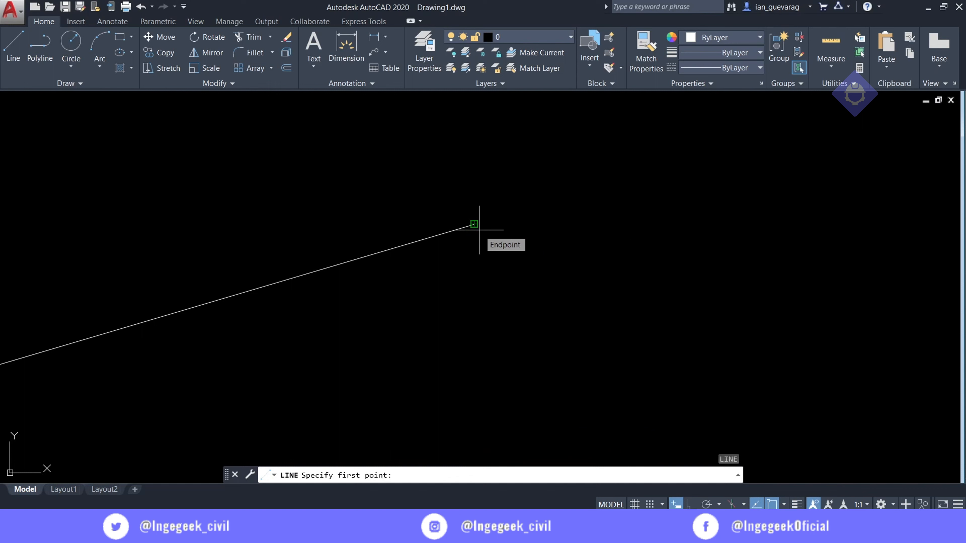
pyautogui.click(479, 230)
pyautogui.scroll(5, 488, 383)
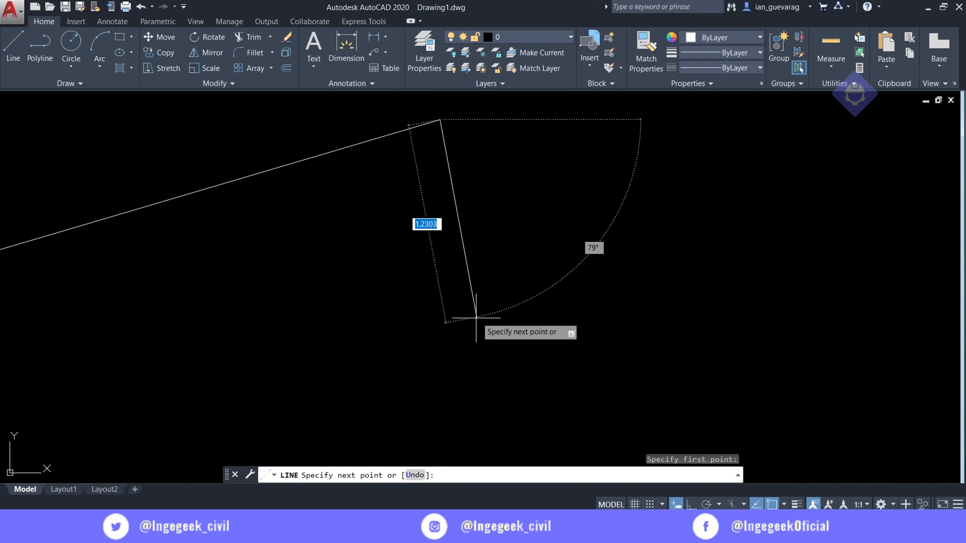
pyautogui.scroll(-5, 470, 317)
pyautogui.scroll(5, 442, 388)
pyautogui.moveTo(444, 426); pyautogui.dragTo(438, 333, button='middle')
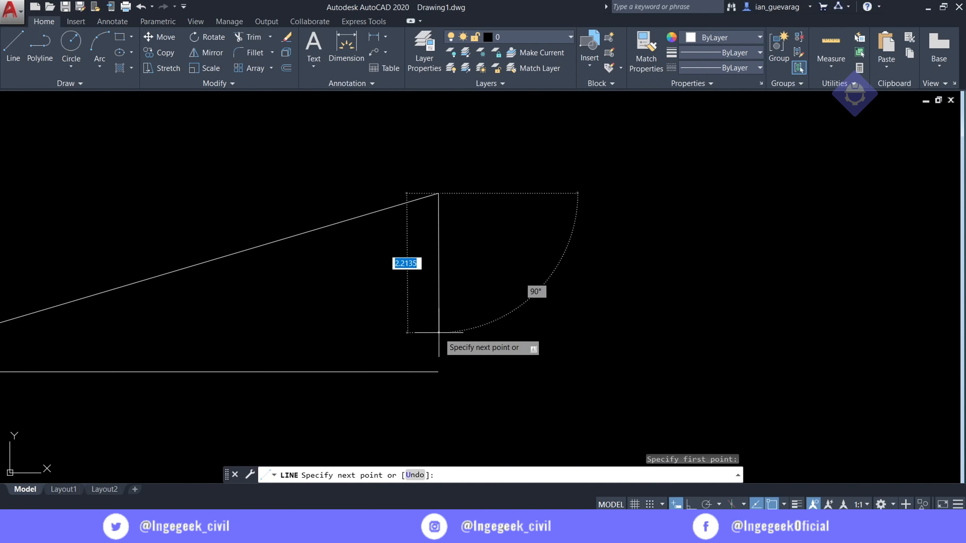
pyautogui.click(438, 372)
pyautogui.press('Escape')
pyautogui.press('Escape')
# Examine at high magnification whether the vertical and slanted lines join exactly at the triangle's upper corner
pyautogui.scroll(12, 437, 196)
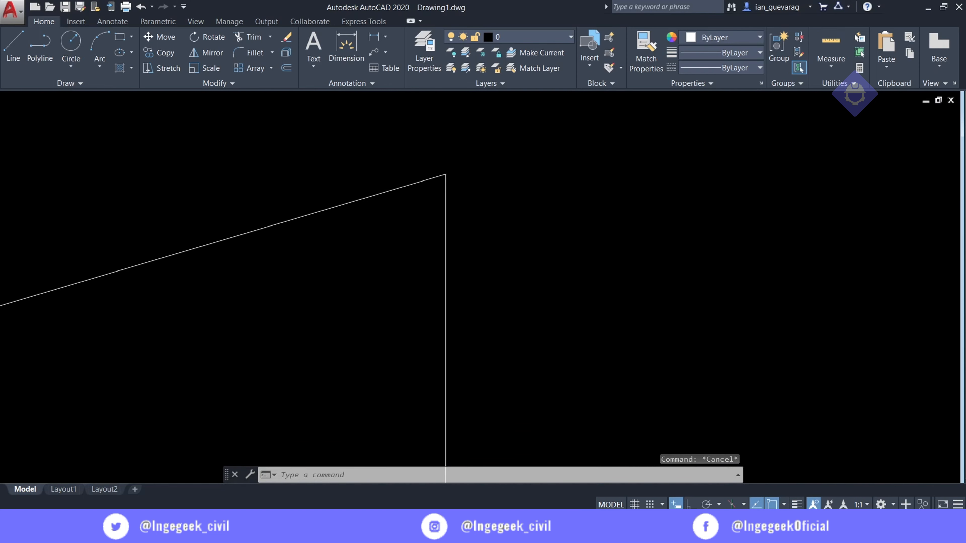
pyautogui.scroll(8, 534, 241)
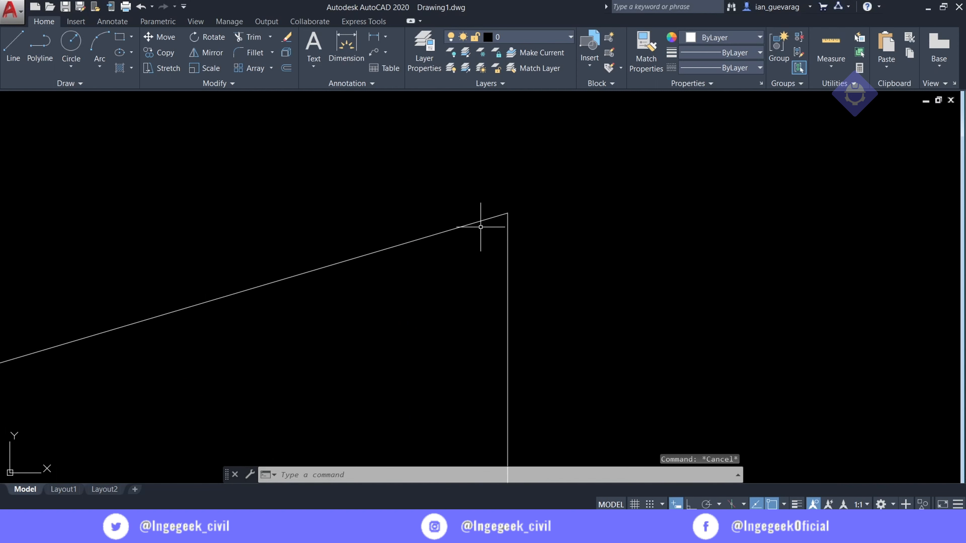
pyautogui.scroll(5, 509, 207)
pyautogui.scroll(8, 497, 215)
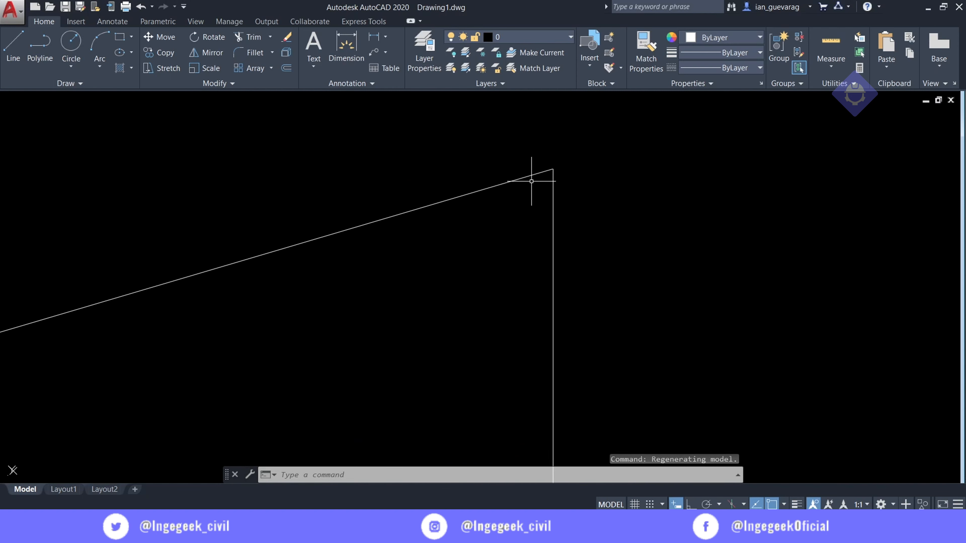
pyautogui.click(646, 150)
pyautogui.click(582, 216)
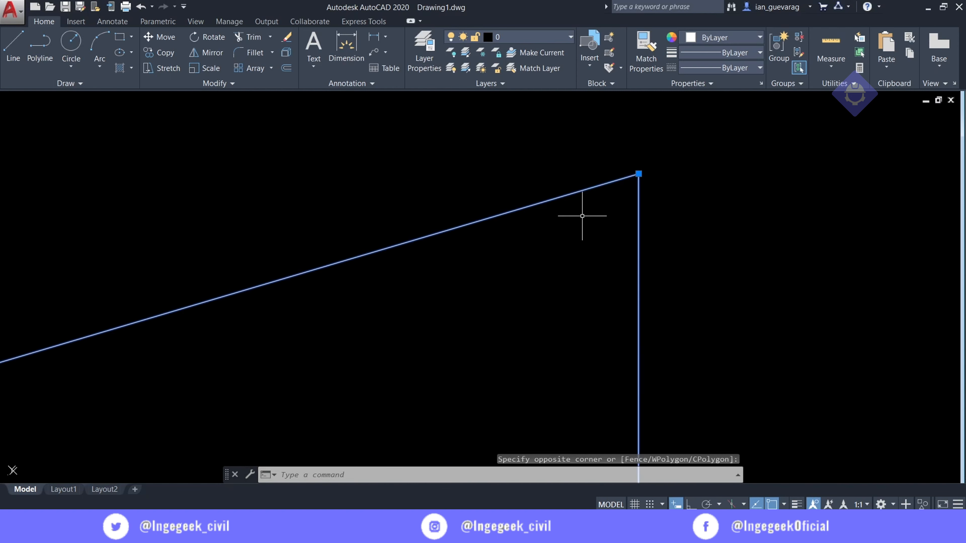
pyautogui.moveTo(577, 236); pyautogui.dragTo(423, 291, button='middle')
pyautogui.scroll(-20, 439, 255)
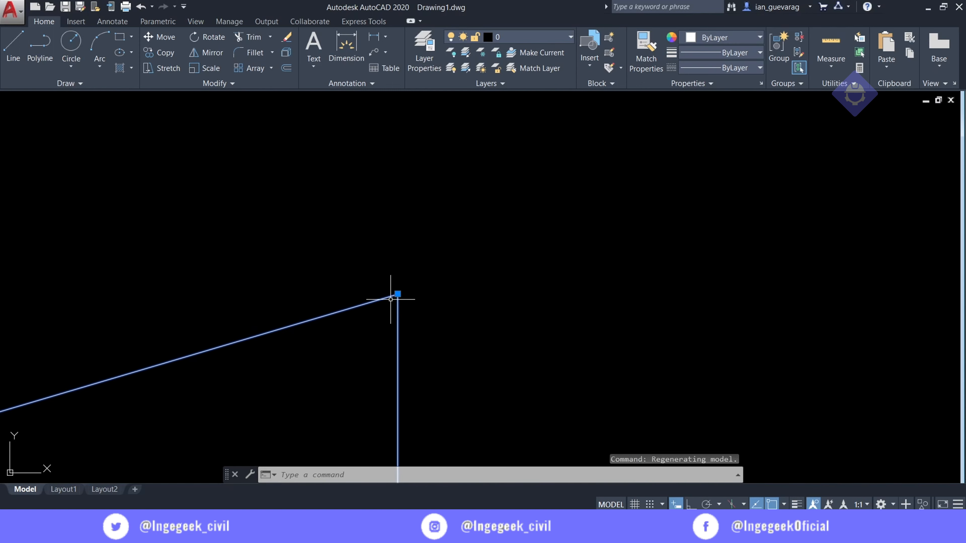
pyautogui.moveTo(331, 333); pyautogui.dragTo(443, 241, button='middle')
pyautogui.press('Escape')
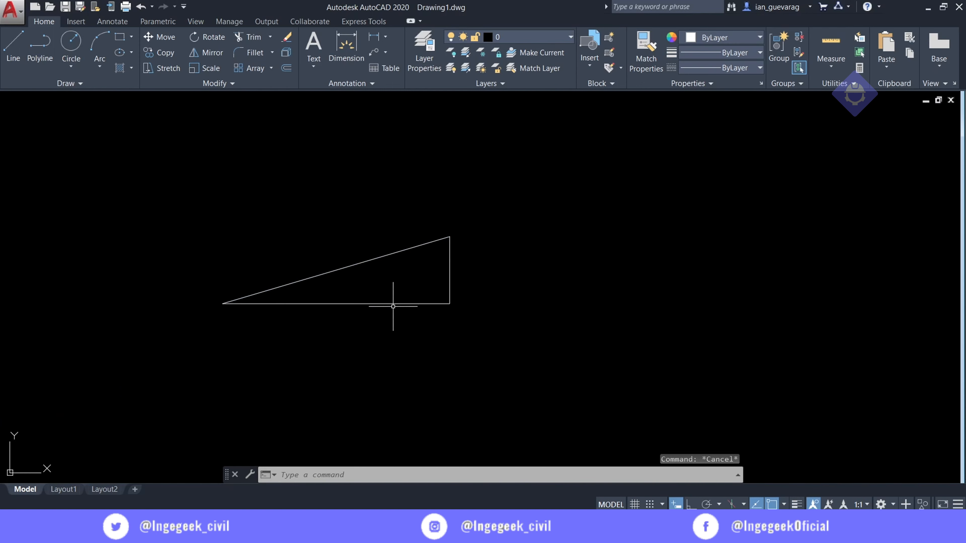
# Turn on the Intersection object snap
pyautogui.click(784, 505)
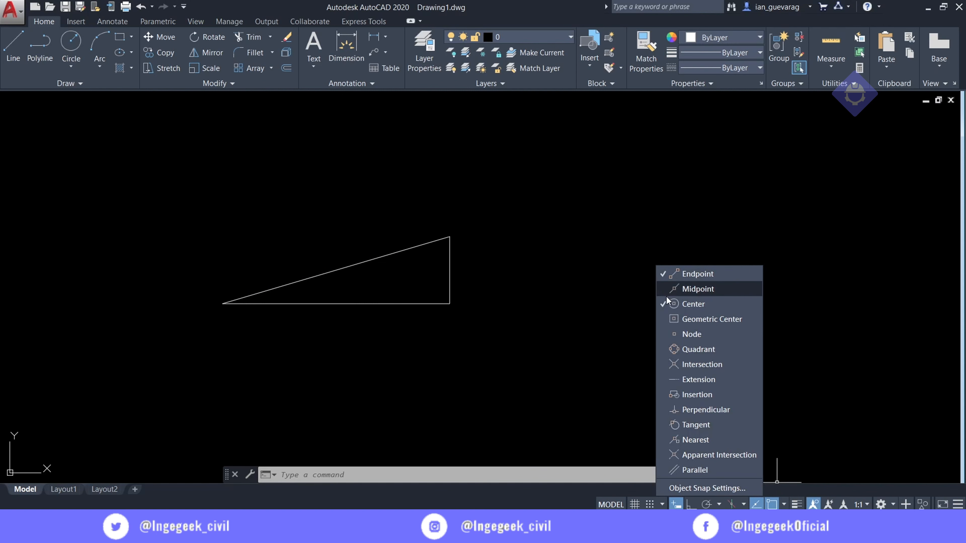
pyautogui.click(712, 368)
pyautogui.click(591, 367)
pyautogui.press('Escape')
# Select all sides of the triangle and delete them
pyautogui.scroll(3, 335, 217)
pyautogui.scroll(-3, 470, 221)
pyautogui.click(471, 221)
pyautogui.click(270, 359)
pyautogui.press('Delete')
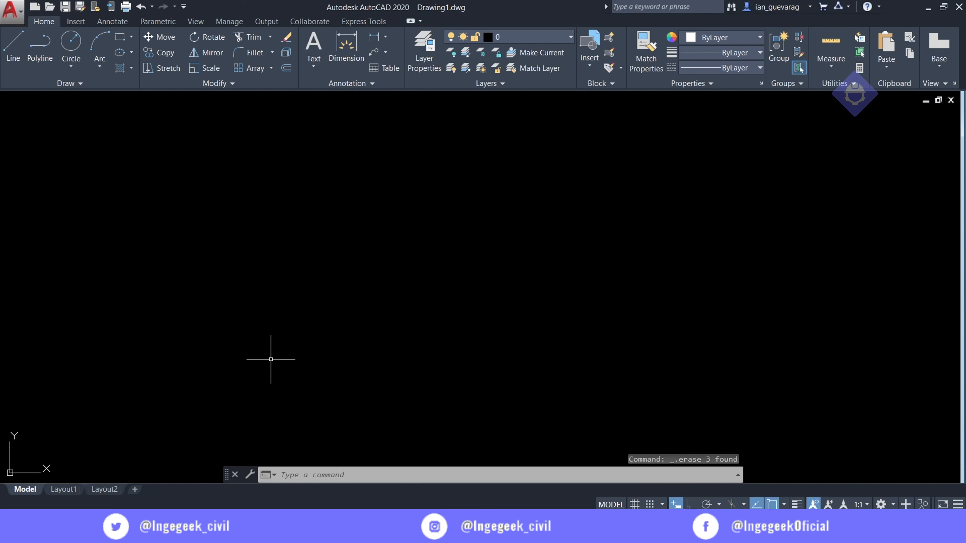
pyautogui.press('Escape')
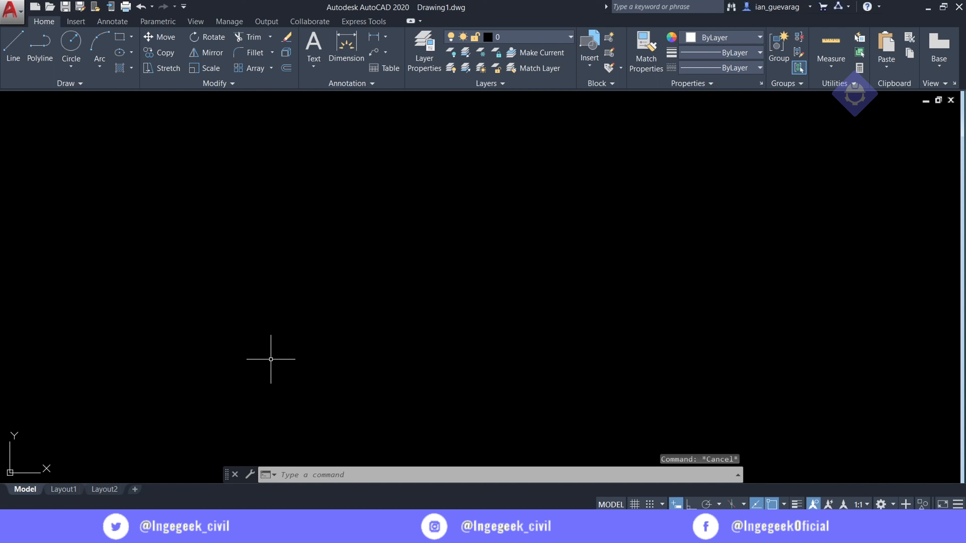
# Look at the command suggestions for LINE and for the LA (LAYER) alias without running either command
pyautogui.write('LINE')
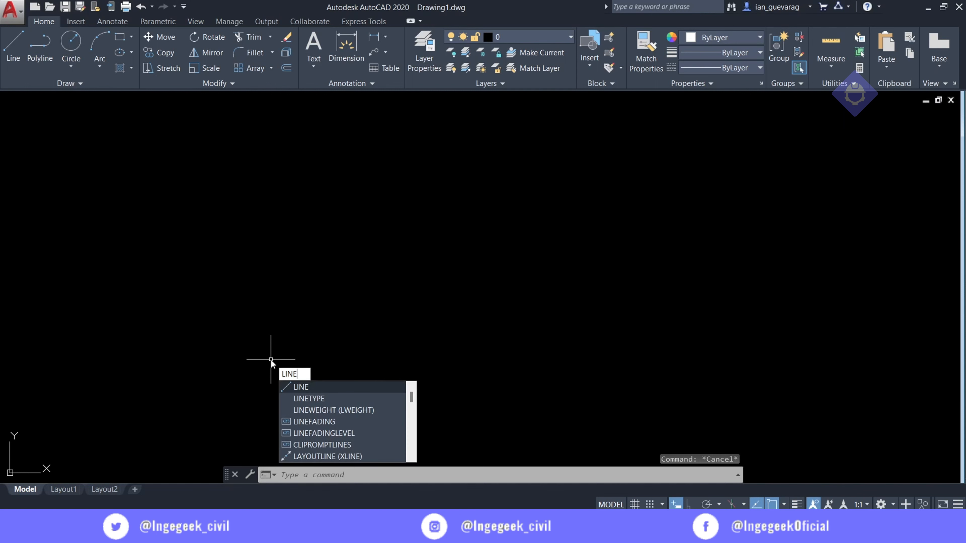
pyautogui.press('Escape')
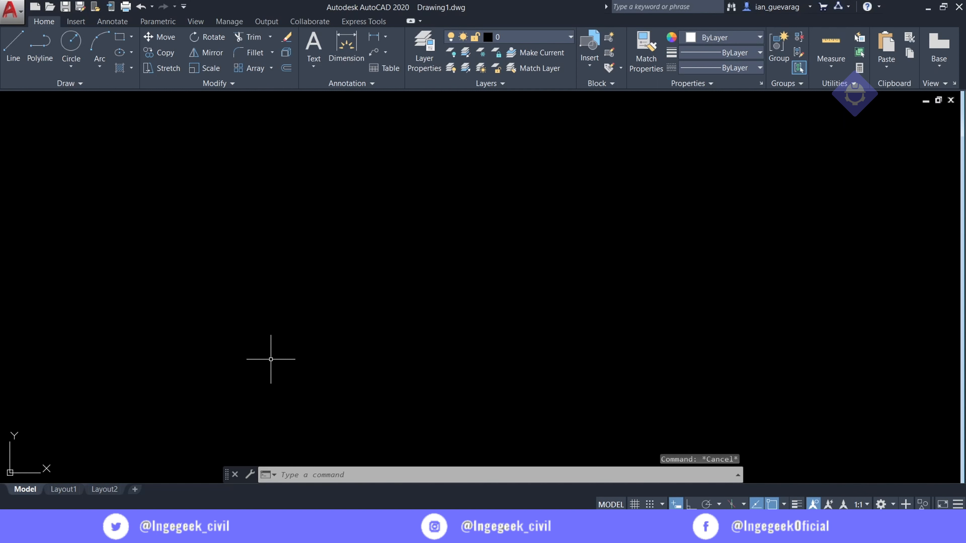
pyautogui.write('L')
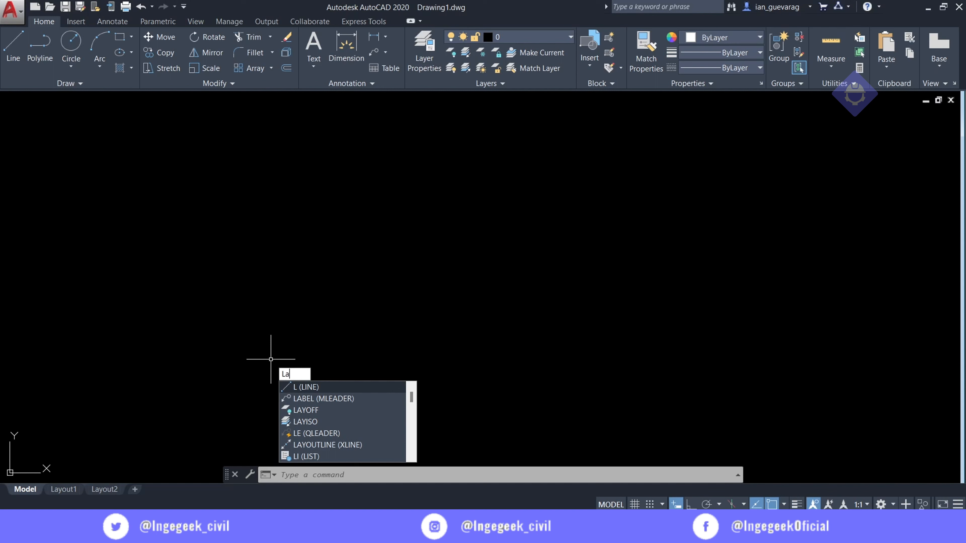
pyautogui.write('A')
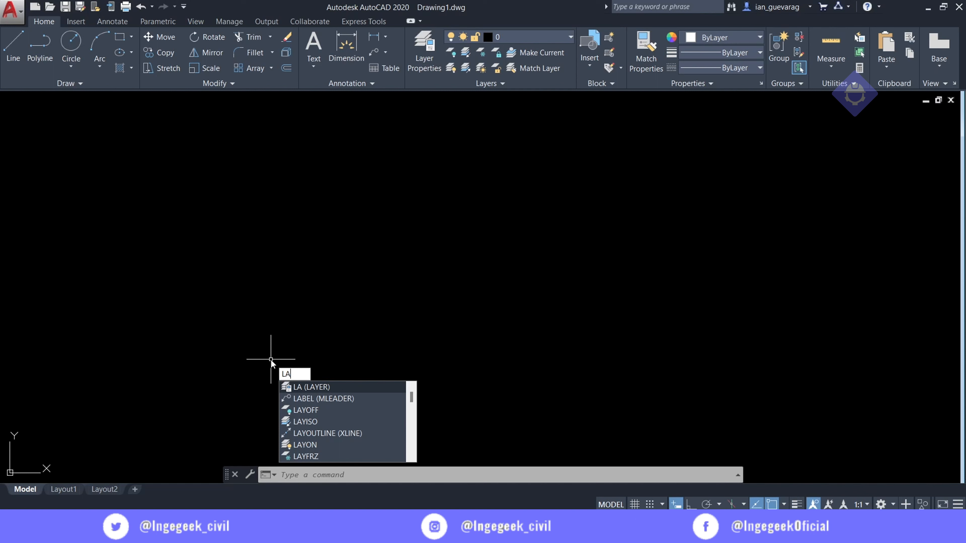
pyautogui.press('Escape')
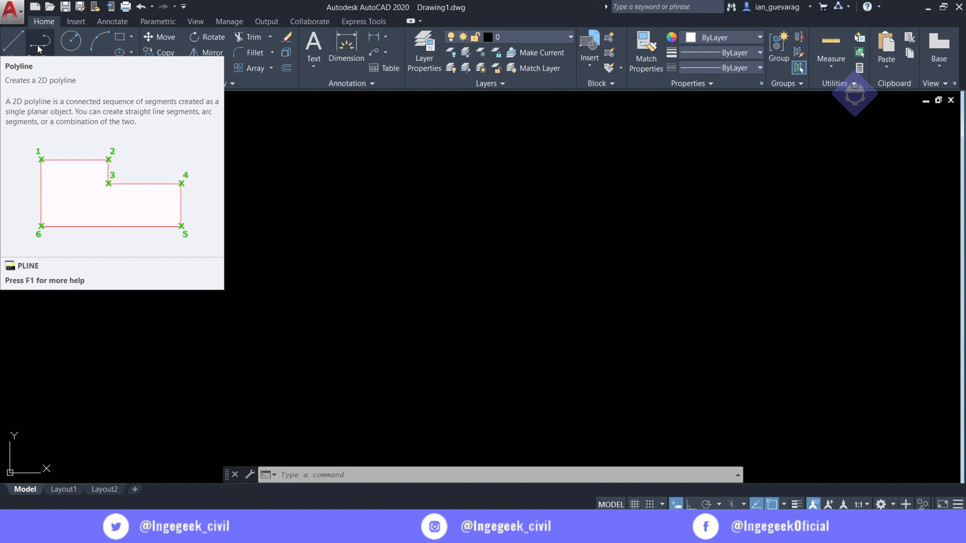
# Draw a closed, irregular pentagon-shaped figure with the Polyline command, ending on its starting point
pyautogui.click(38, 46)
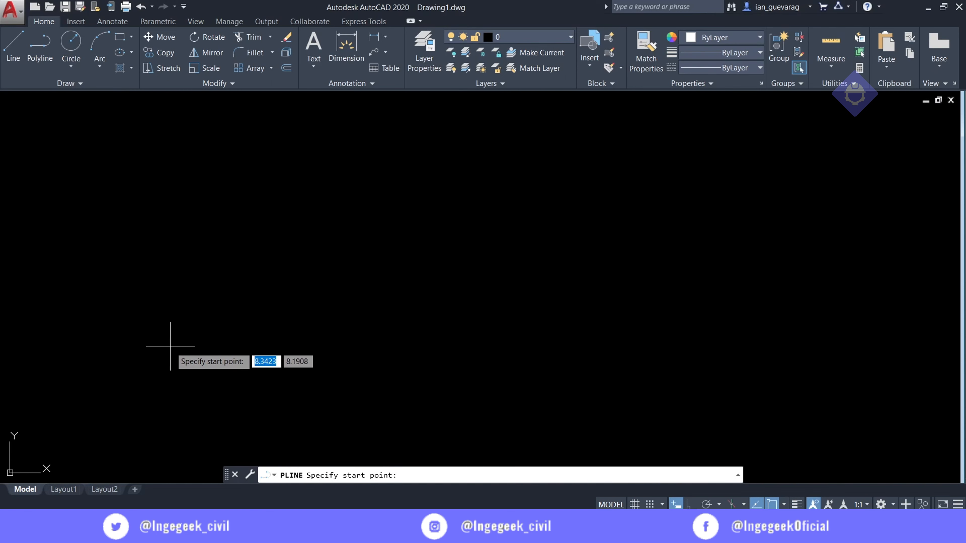
pyautogui.click(239, 389)
pyautogui.click(171, 292)
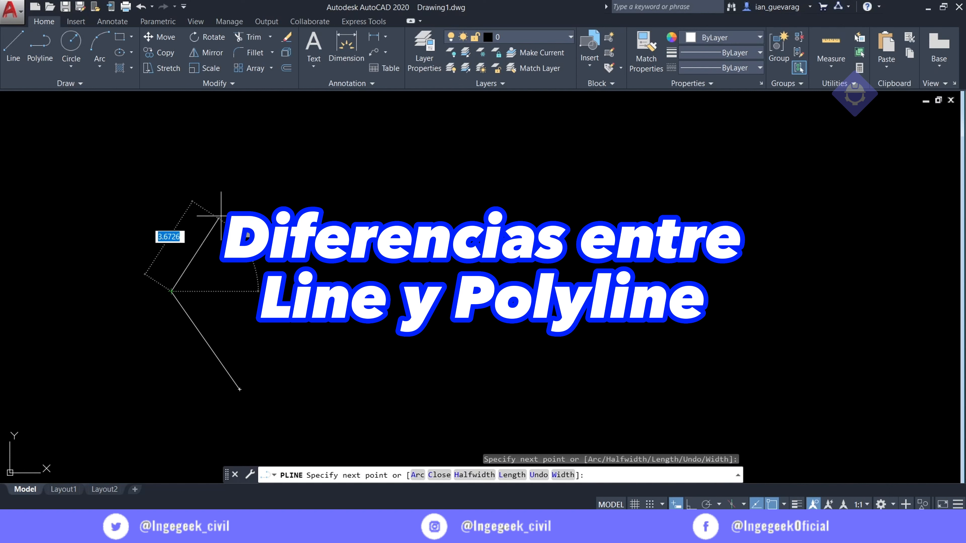
pyautogui.click(255, 163)
pyautogui.click(403, 163)
pyautogui.click(394, 257)
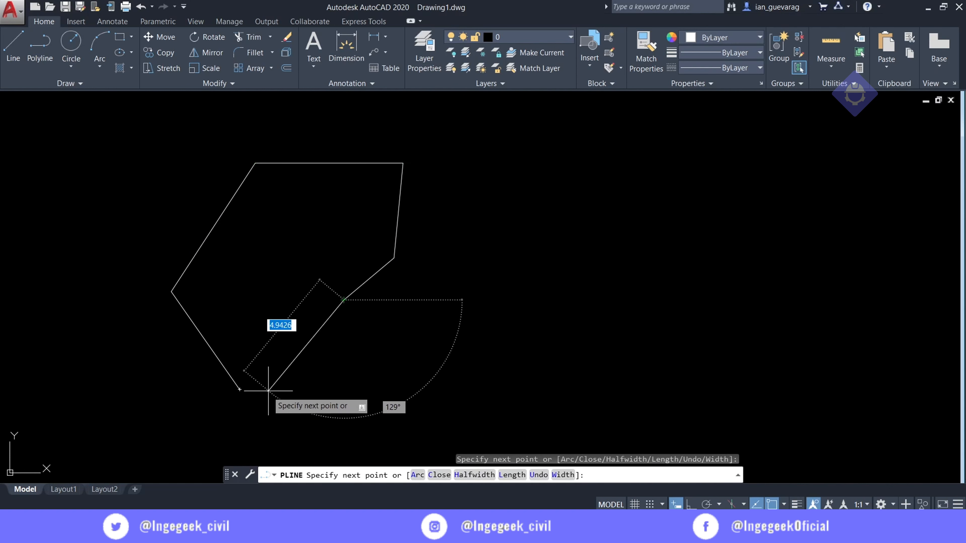
pyautogui.click(240, 389)
pyautogui.press('Escape')
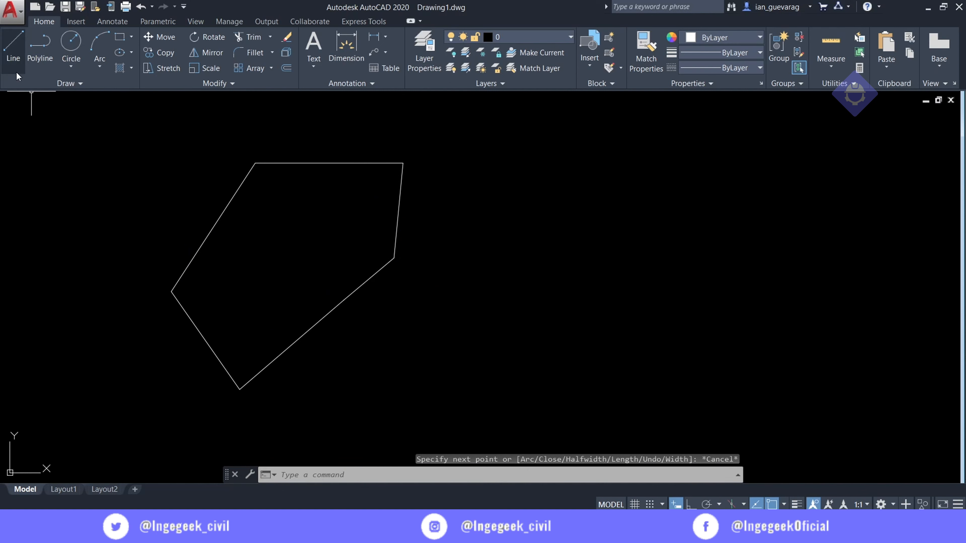
# Draw a closed, irregular nine-sided figure beside the polyline figure with the Line command, ending on its starting point
pyautogui.click(12, 50)
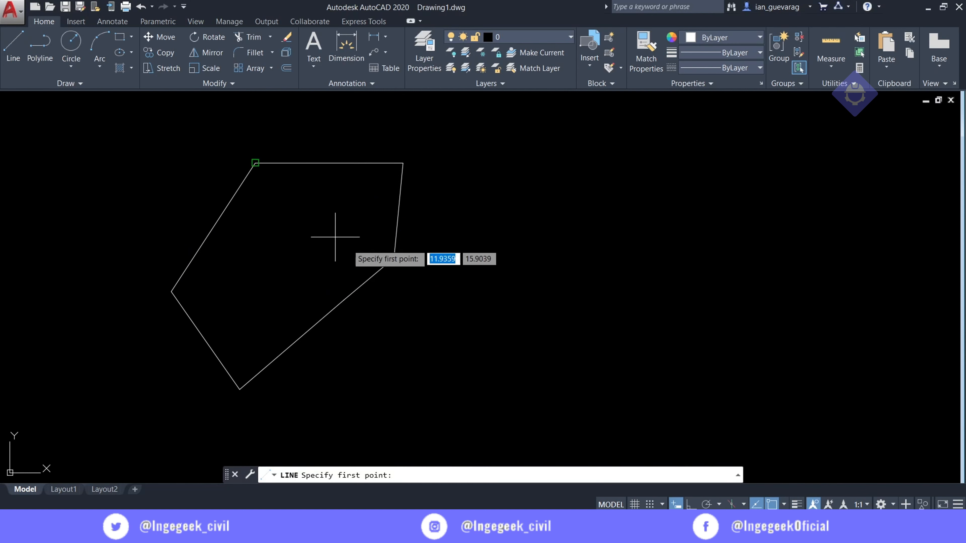
pyautogui.click(534, 389)
pyautogui.click(502, 314)
pyautogui.click(487, 253)
pyautogui.click(554, 176)
pyautogui.click(609, 152)
pyautogui.click(689, 163)
pyautogui.click(698, 217)
pyautogui.click(678, 287)
pyautogui.click(641, 340)
pyautogui.click(534, 389)
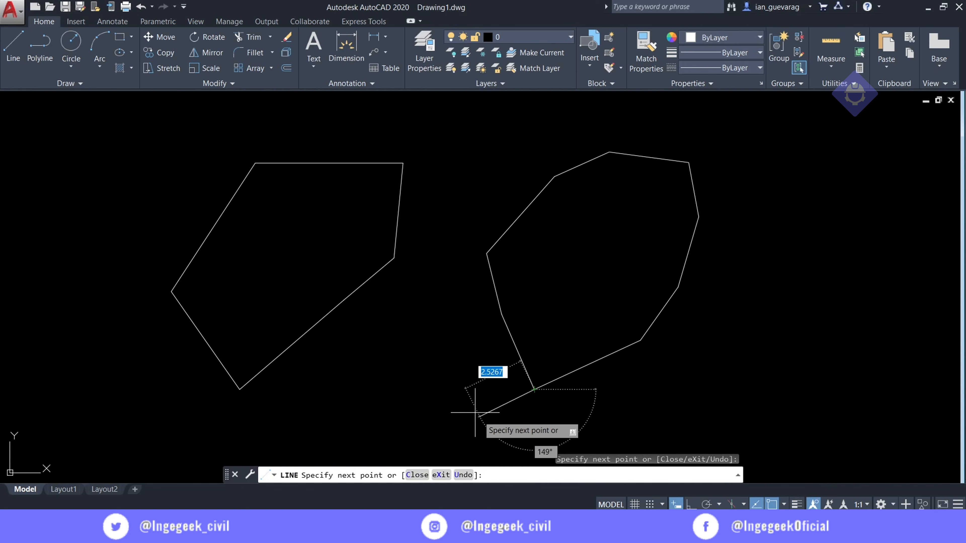
pyautogui.press('Escape')
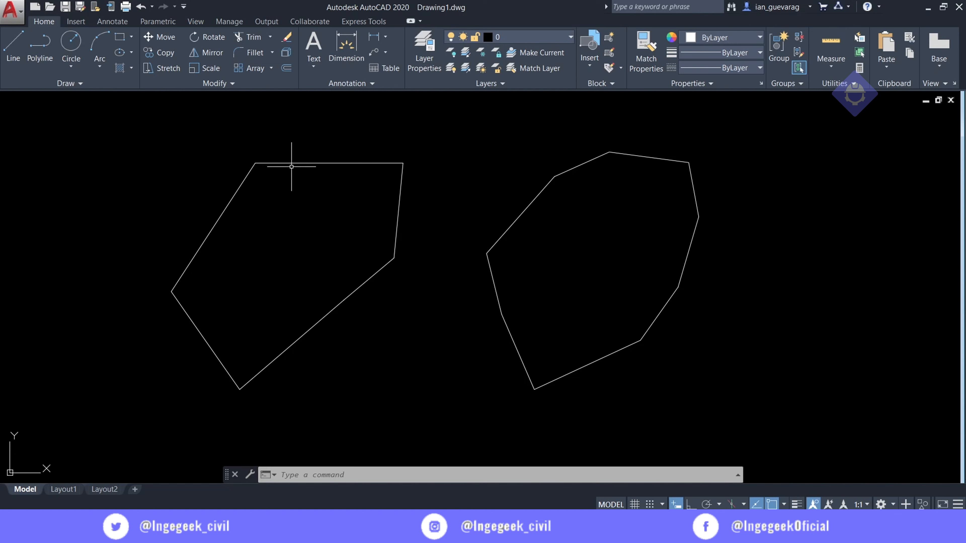
# Select the sides of the nine-sided figure one by one to check that they are separate objects, and clear the selection
pyautogui.click(647, 156)
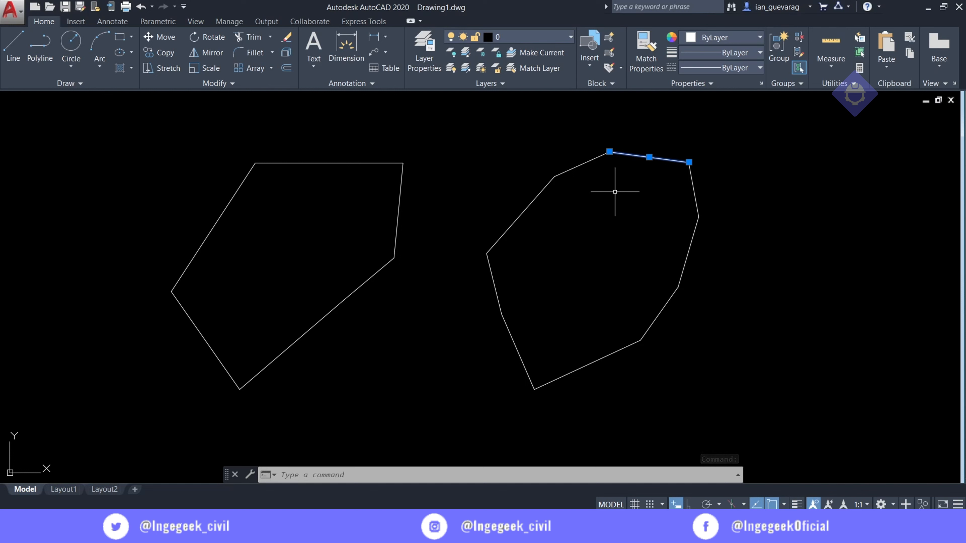
pyautogui.click(593, 161)
pyautogui.click(582, 163)
pyautogui.click(551, 196)
pyautogui.click(516, 221)
pyautogui.click(706, 210)
pyautogui.click(648, 280)
pyautogui.click(661, 310)
pyautogui.click(610, 357)
pyautogui.click(588, 370)
pyautogui.press('Escape')
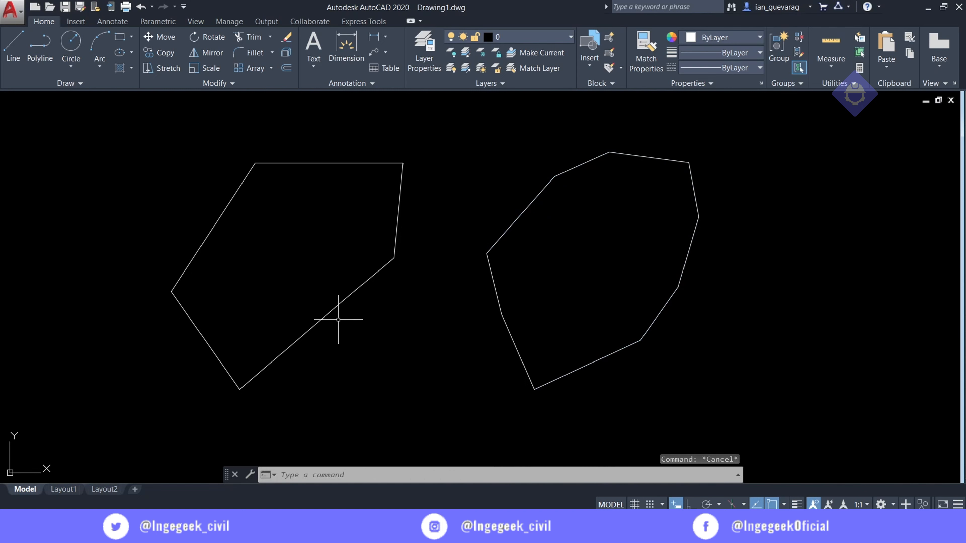
# Show the full properties of the pentagon-shaped polyline and compare them with those of one upper side of the nine-sided figure
pyautogui.click(327, 311)
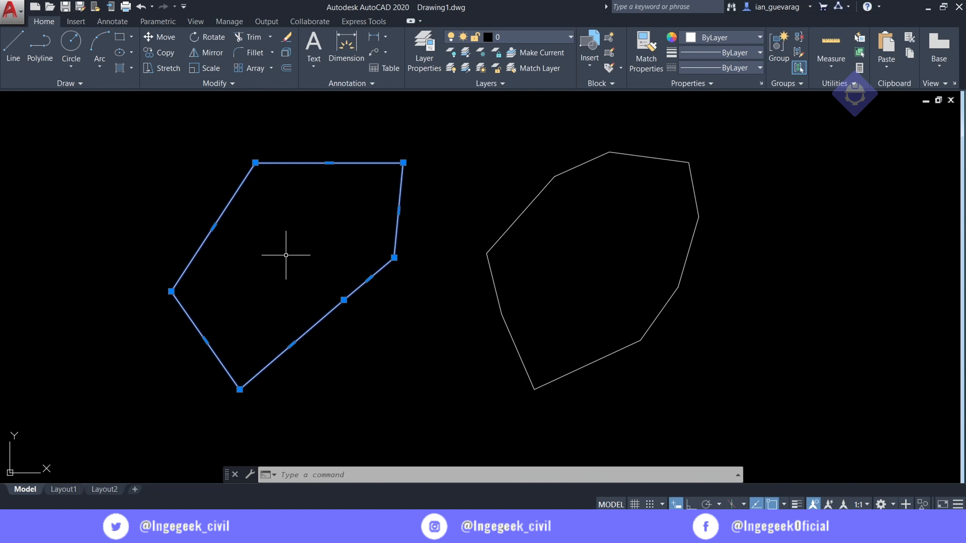
pyautogui.rightClick(312, 337)
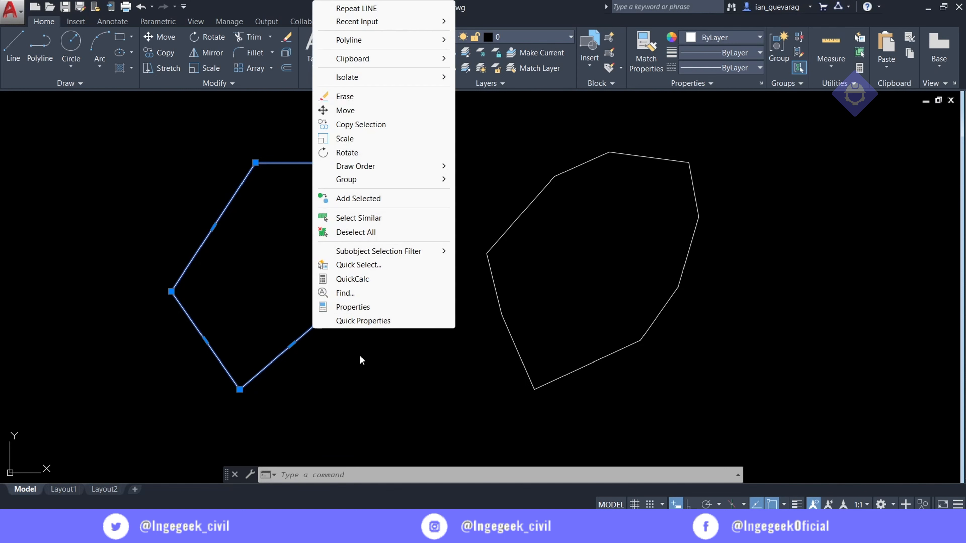
pyautogui.click(377, 307)
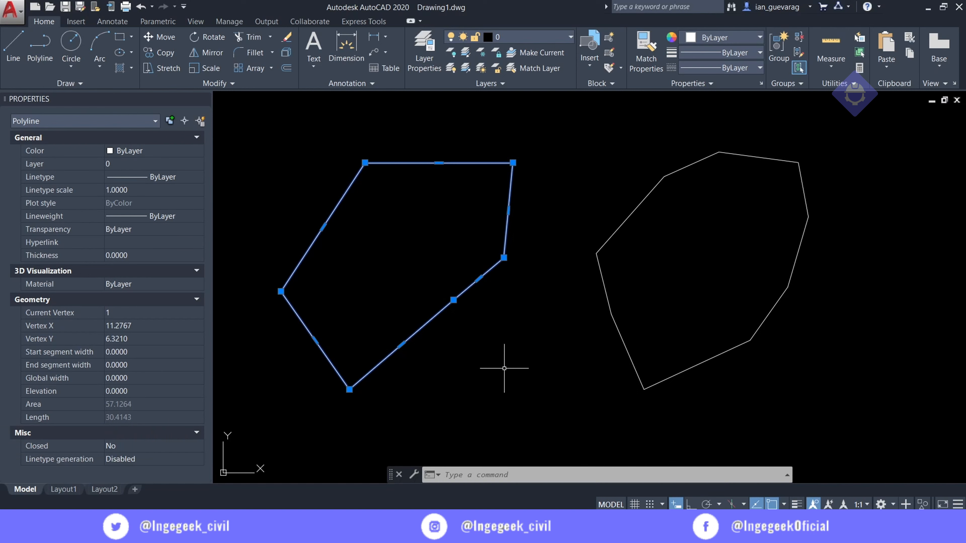
pyautogui.press('Escape')
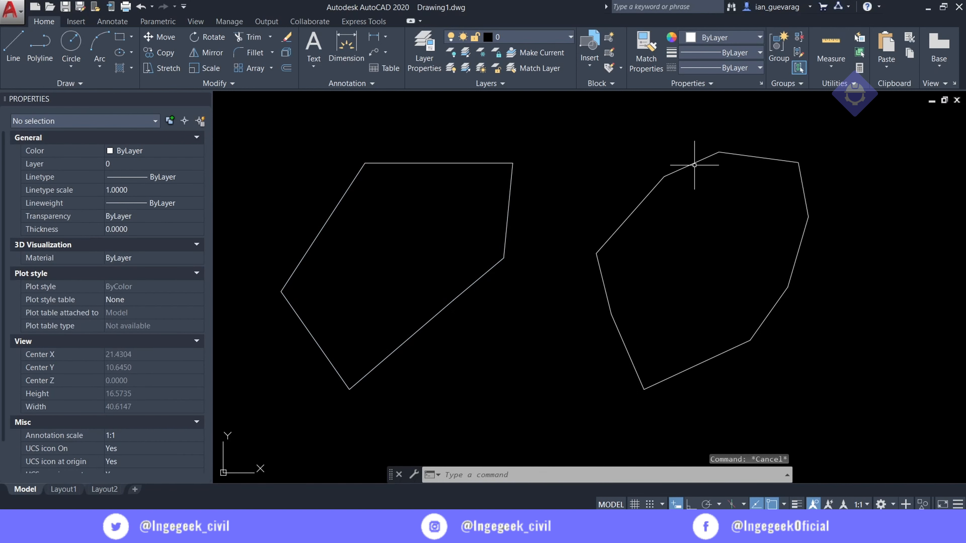
pyautogui.click(691, 164)
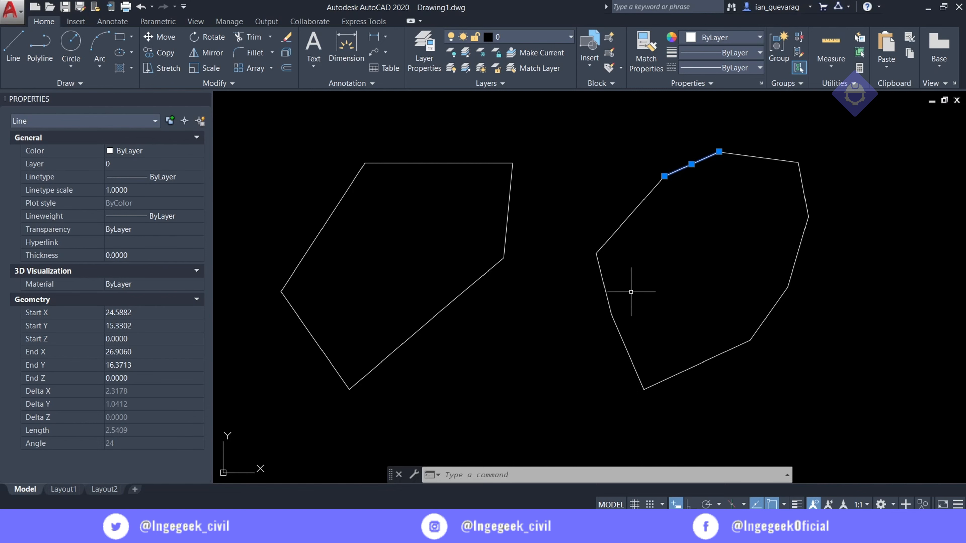
pyautogui.press('Escape')
# Compare a crossing selection over part of the polyline figure with one over part of the nine-sided line figure, clearing each selection
pyautogui.moveTo(637, 279); pyautogui.dragTo(558, 315, button='middle')
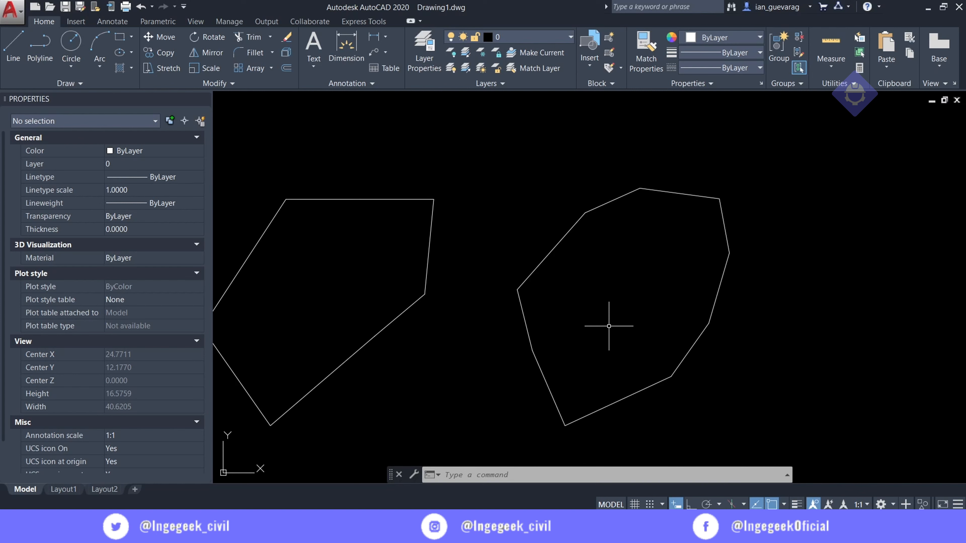
pyautogui.scroll(-2, 609, 325)
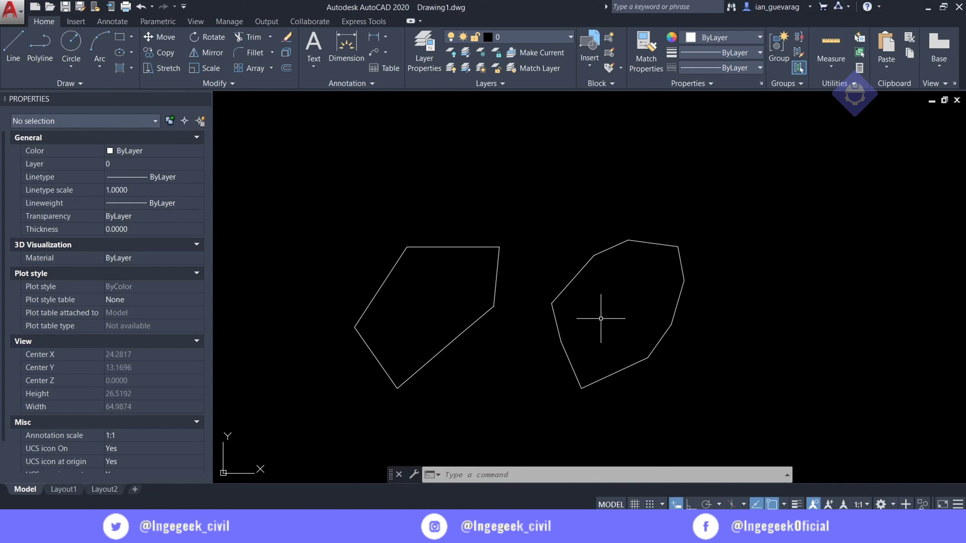
pyautogui.click(499, 229)
pyautogui.click(425, 290)
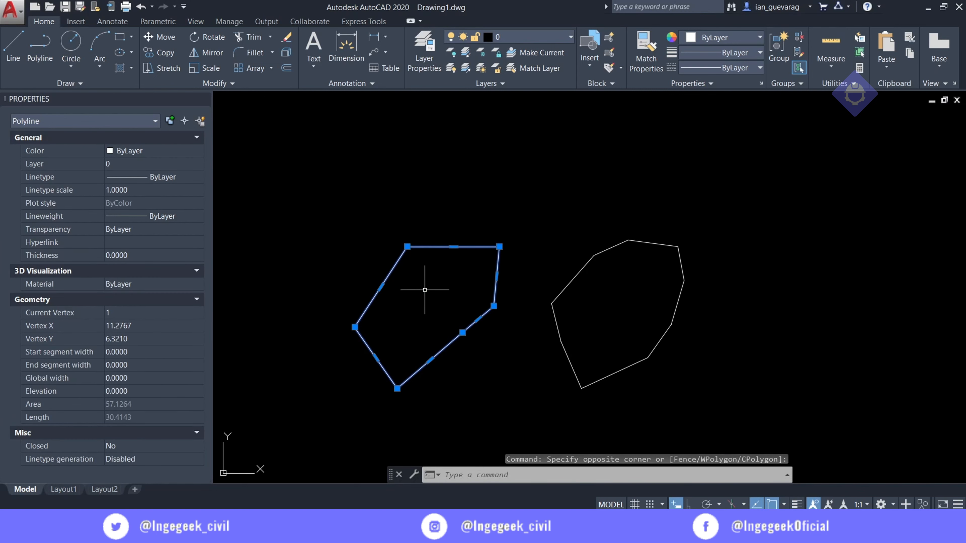
pyautogui.press('Escape')
pyautogui.click(648, 214)
pyautogui.click(620, 272)
pyautogui.press('Escape')
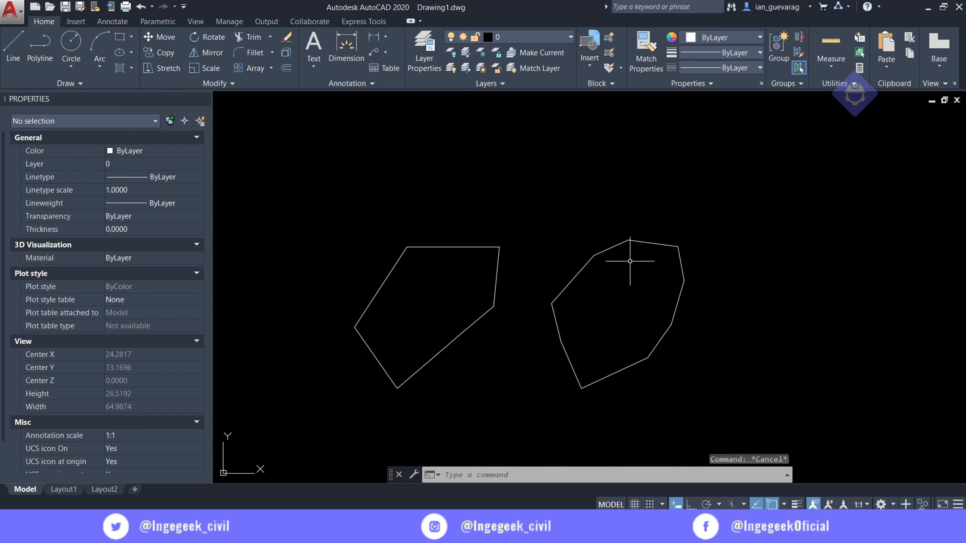
# Join all nine lines of the nine-sided figure into a single polyline with the JOIN command
pyautogui.click(759, 197)
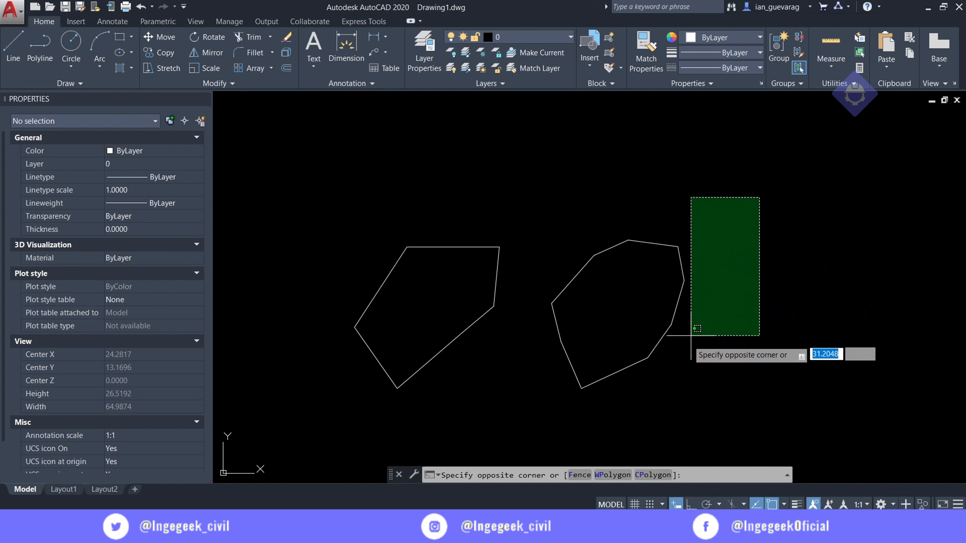
pyautogui.click(532, 433)
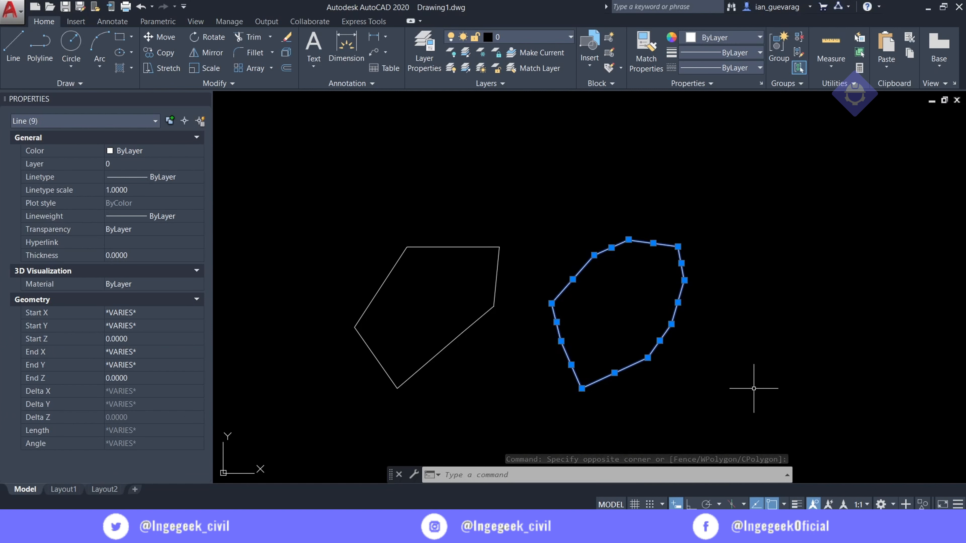
pyautogui.write('JOIN')
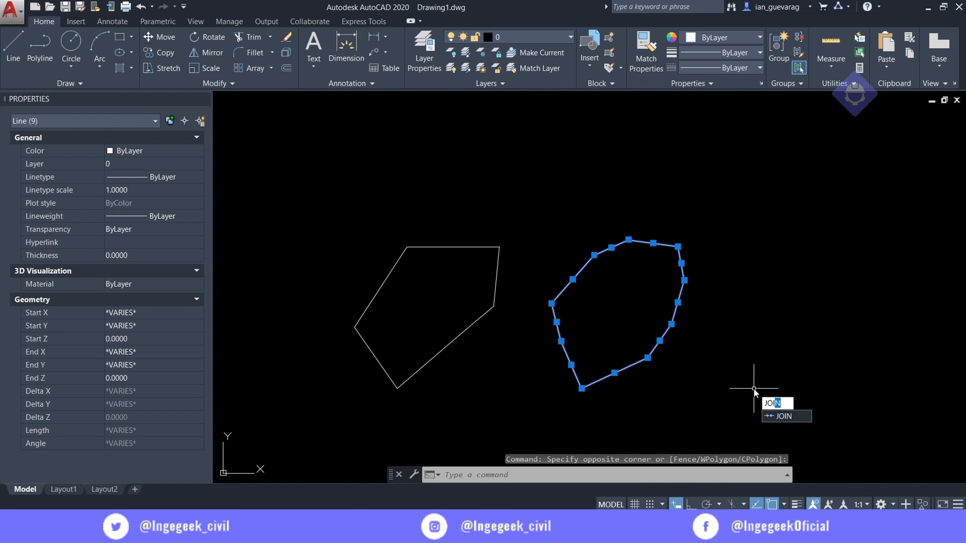
pyautogui.press('Return')
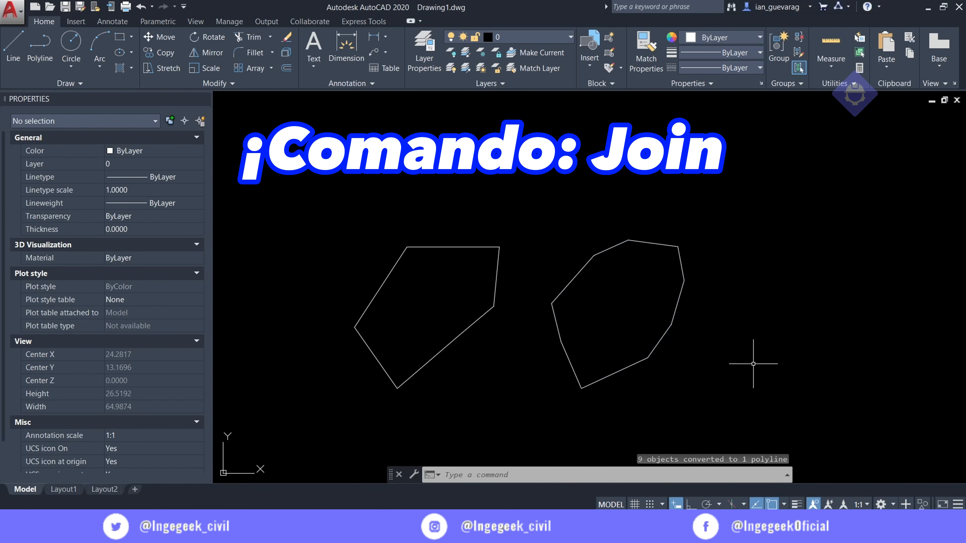
# Explode the joined nine-sided polyline into separate lines and check one of its upper sides
pyautogui.click(680, 261)
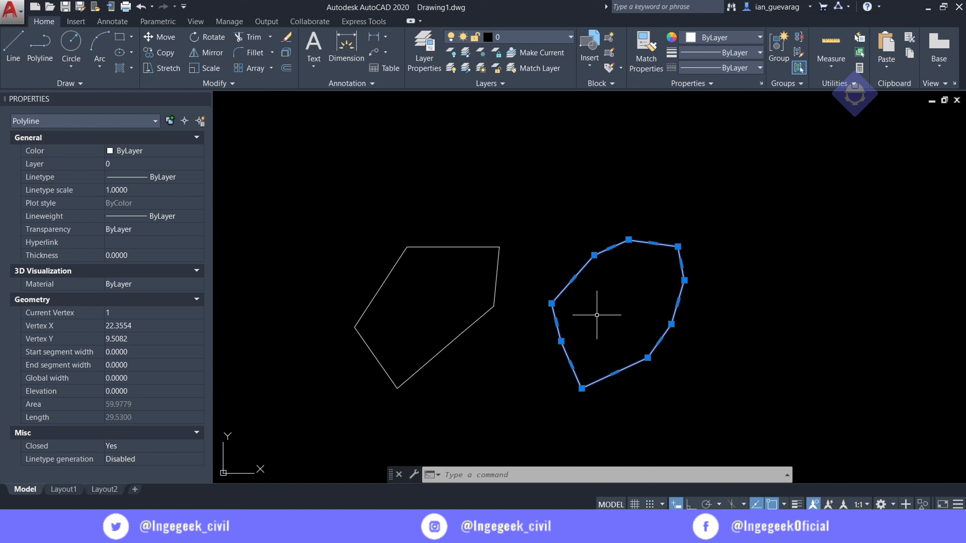
pyautogui.write('EX')
pyautogui.press('Down')
pyautogui.press('Down')
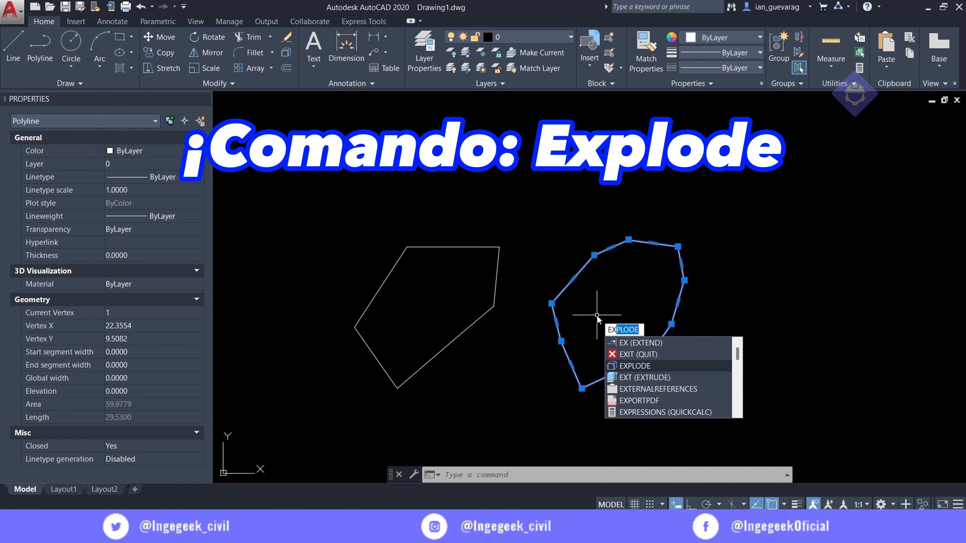
pyautogui.press('Return')
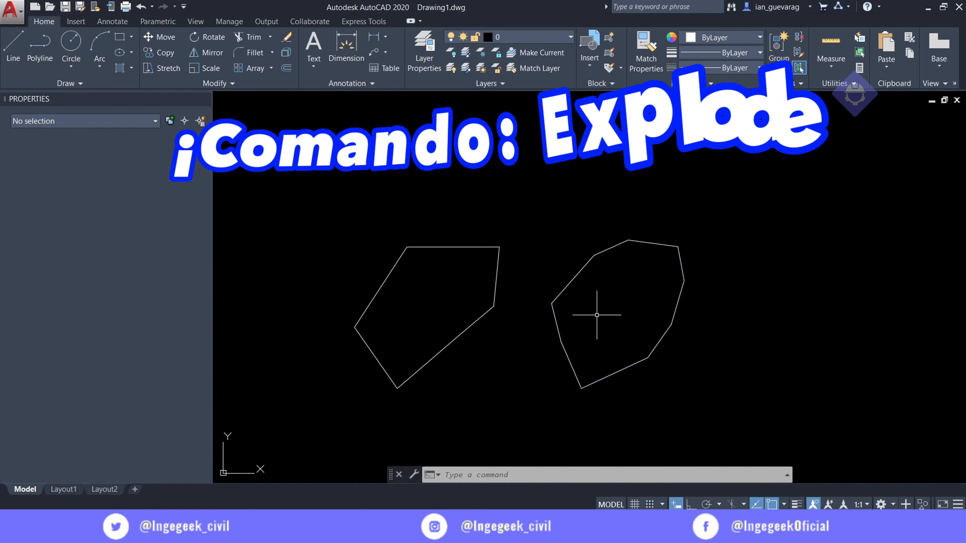
pyautogui.click(612, 245)
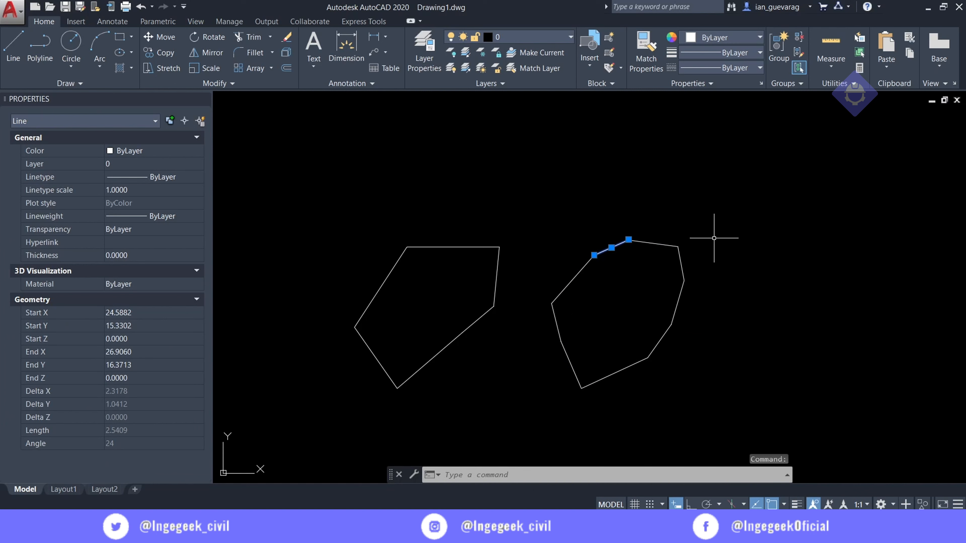
pyautogui.press('Escape')
# Explode the pentagon-shaped polyline into individual lines with the EXPLODE command
pyautogui.click(437, 246)
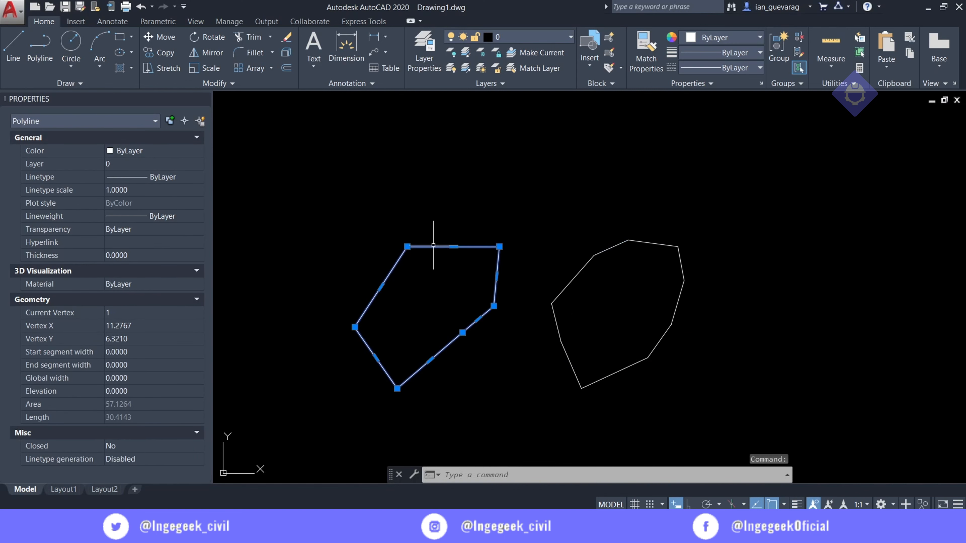
pyautogui.write('explode')
pyautogui.press('Return')
# Select the sides of the exploded pentagon-shaped figure one after another to check that they are separate, clearing the selection
pyautogui.click(451, 341)
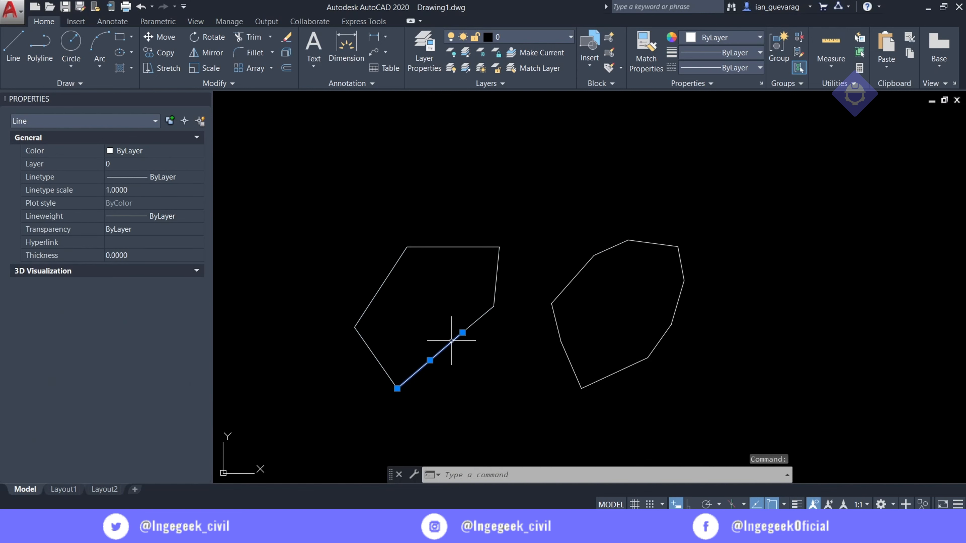
pyautogui.click(479, 319)
pyautogui.press('Escape')
pyautogui.click(483, 312)
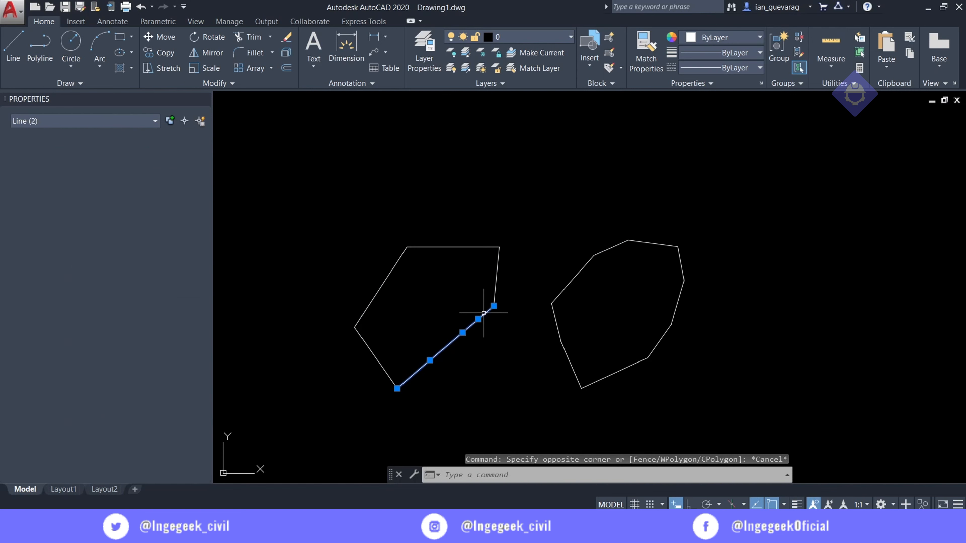
pyautogui.click(497, 270)
pyautogui.click(446, 243)
pyautogui.click(433, 255)
pyautogui.click(391, 279)
pyautogui.click(356, 293)
pyautogui.press('Escape')
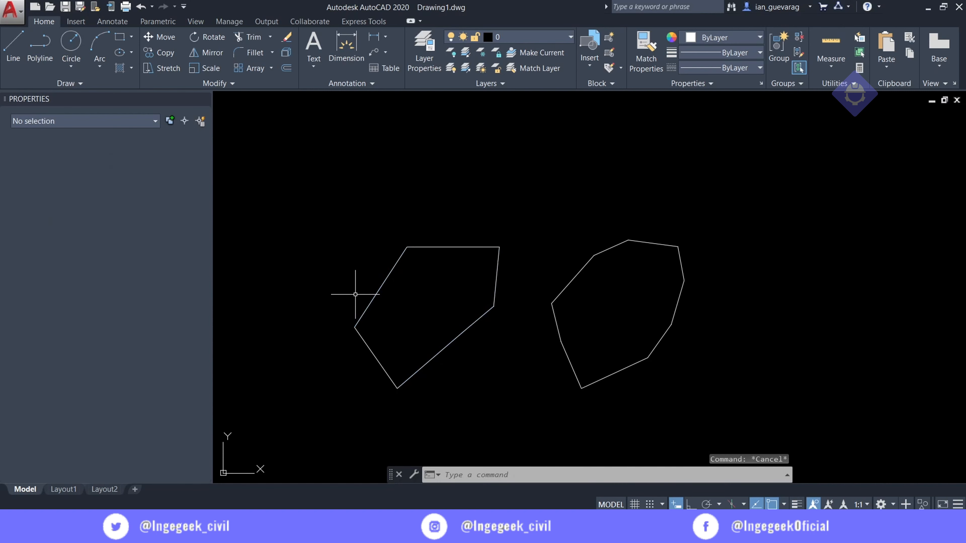
pyautogui.click(394, 321)
pyautogui.click(354, 362)
pyautogui.press('Escape')
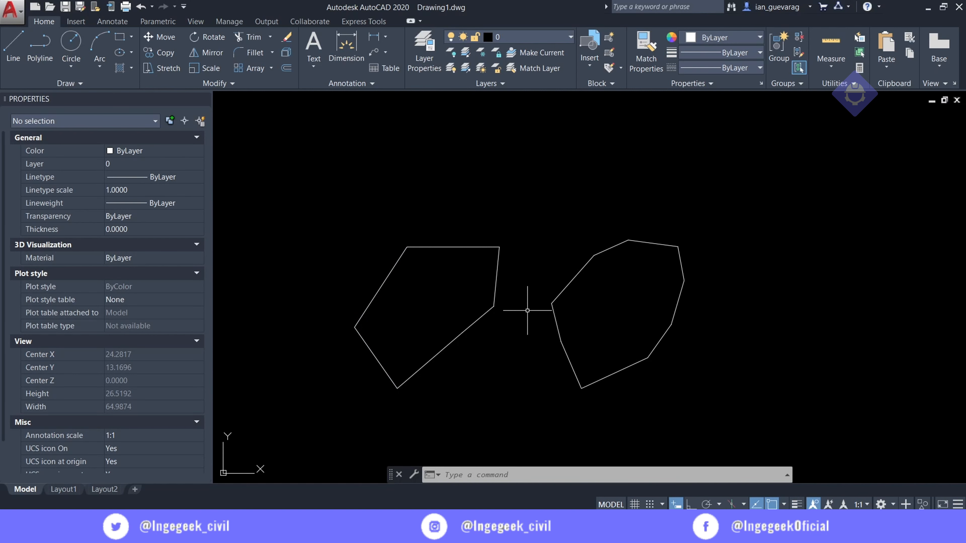
# Delete all lines of both figures and close the Properties palette
pyautogui.click(730, 206)
pyautogui.click(470, 356)
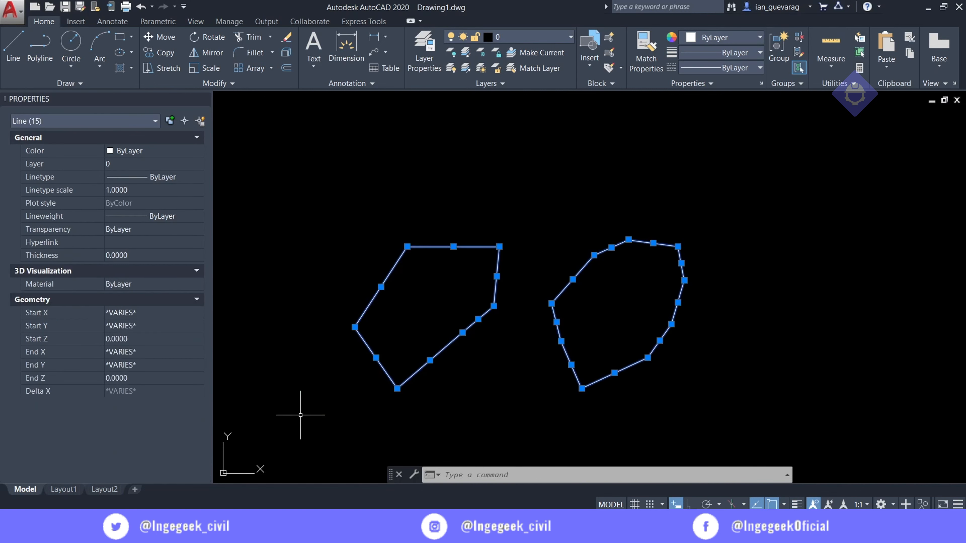
pyautogui.press('Delete')
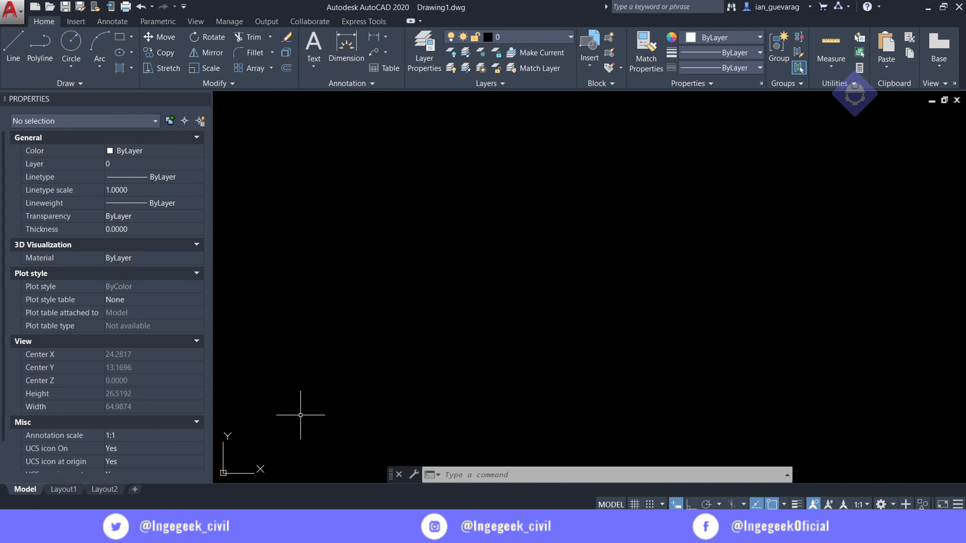
pyautogui.click(208, 99)
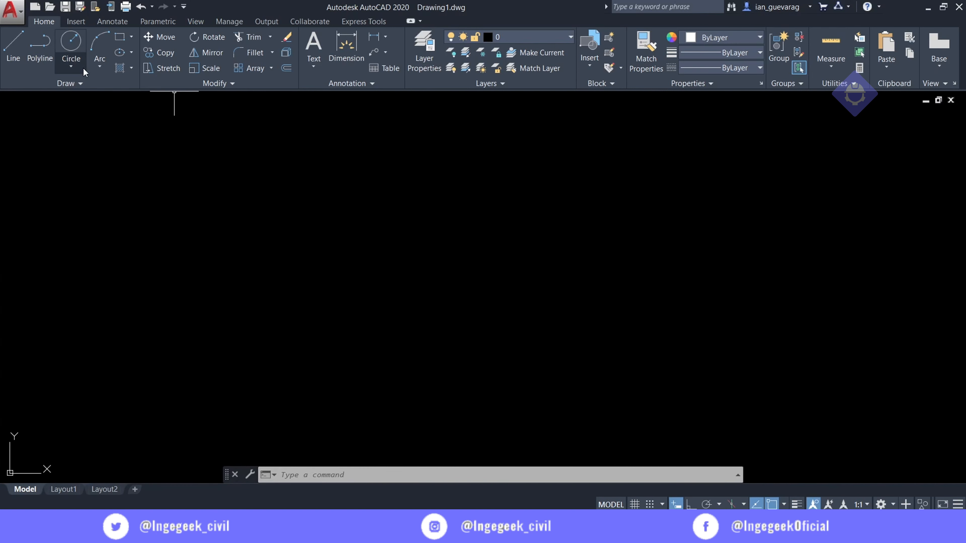
# Draw a circle with a radius of 10 in the empty drawing area using the Circle command
pyautogui.click(69, 41)
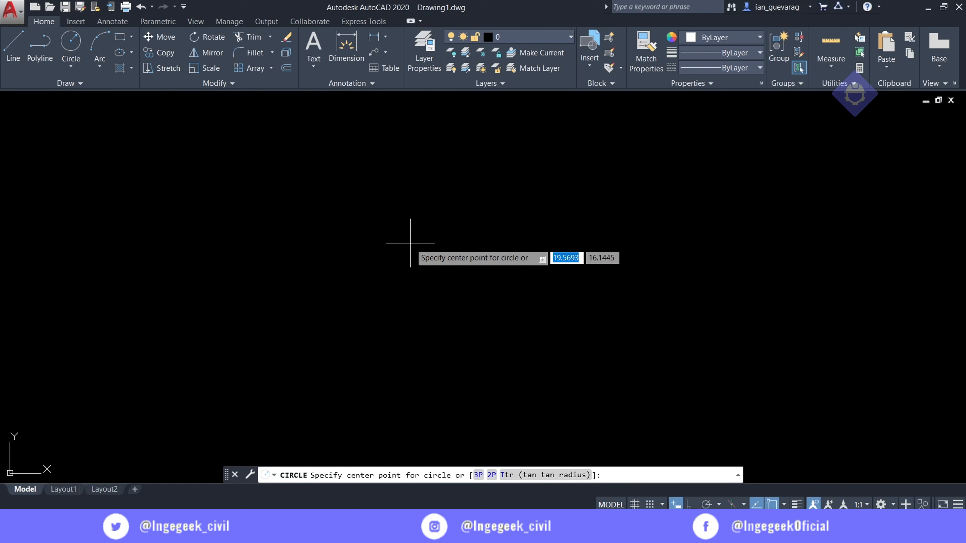
pyautogui.click(373, 295)
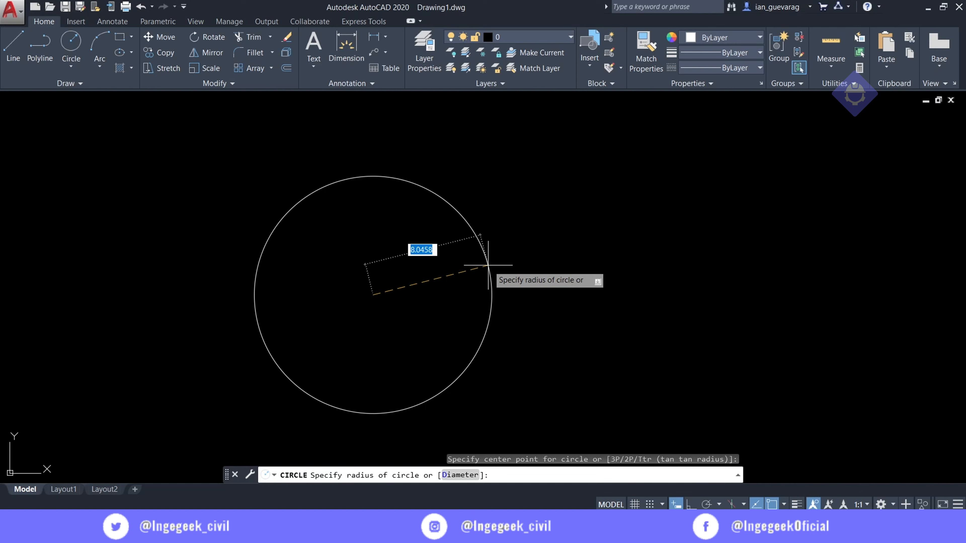
pyautogui.write('10')
pyautogui.press('Return')
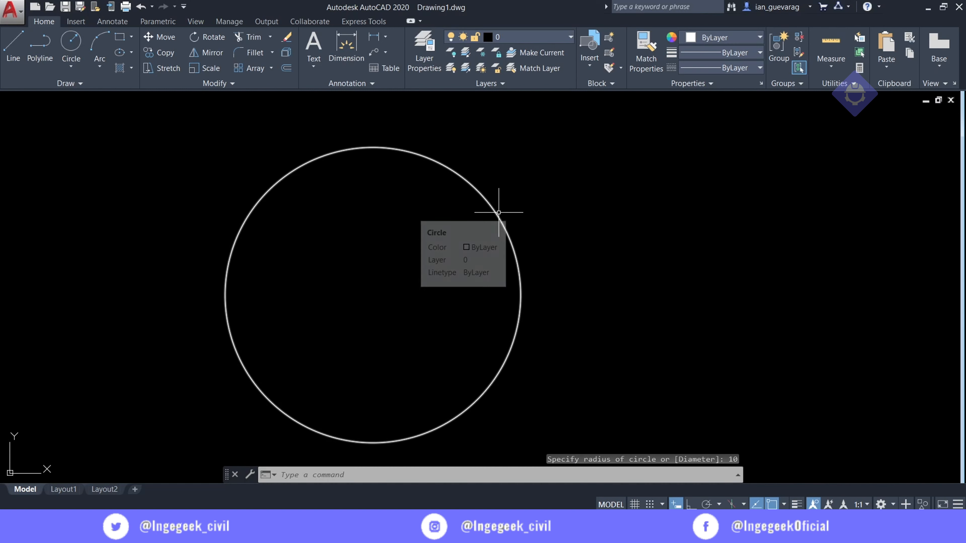
# Show the Quick Properties of the circle and examine its radius, diameter, circumference and area
pyautogui.click(499, 207)
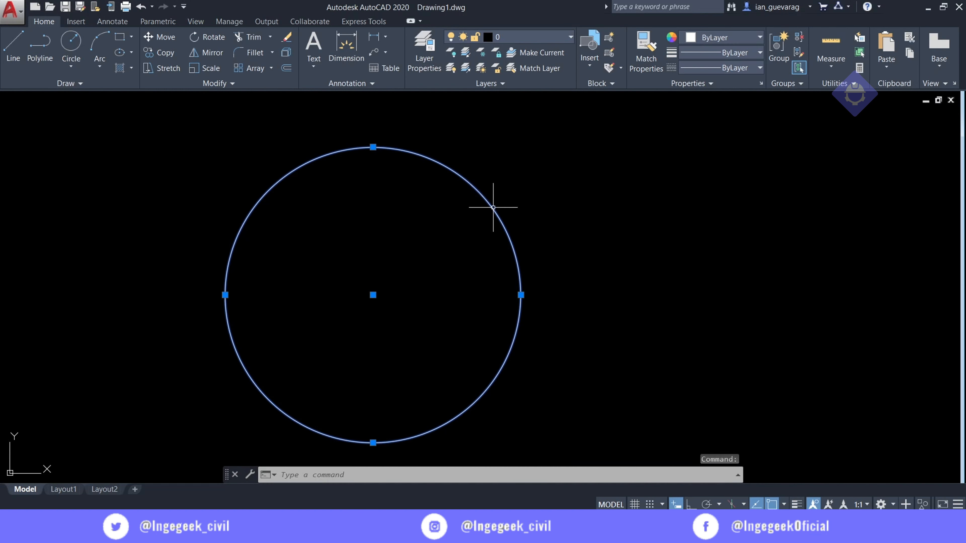
pyautogui.moveTo(493, 207)
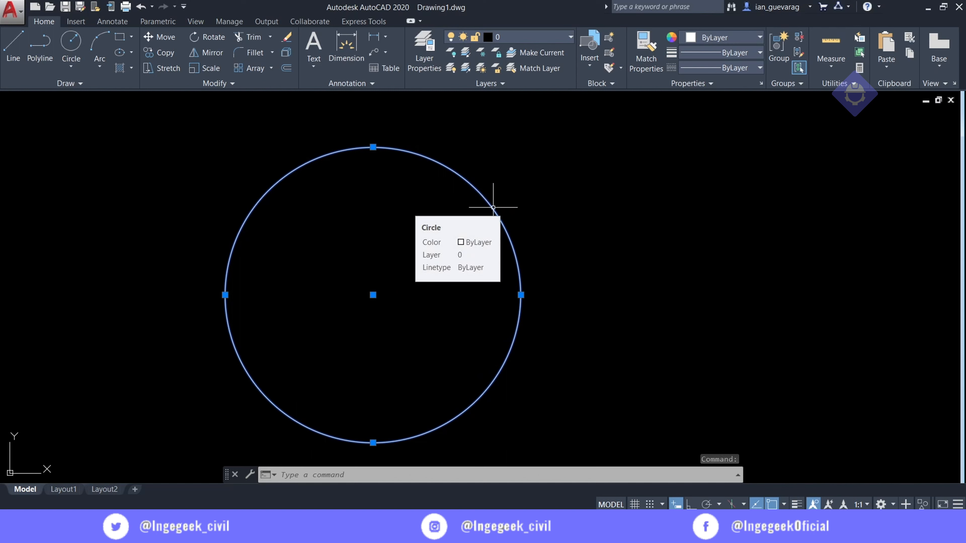
pyautogui.rightClick(452, 175)
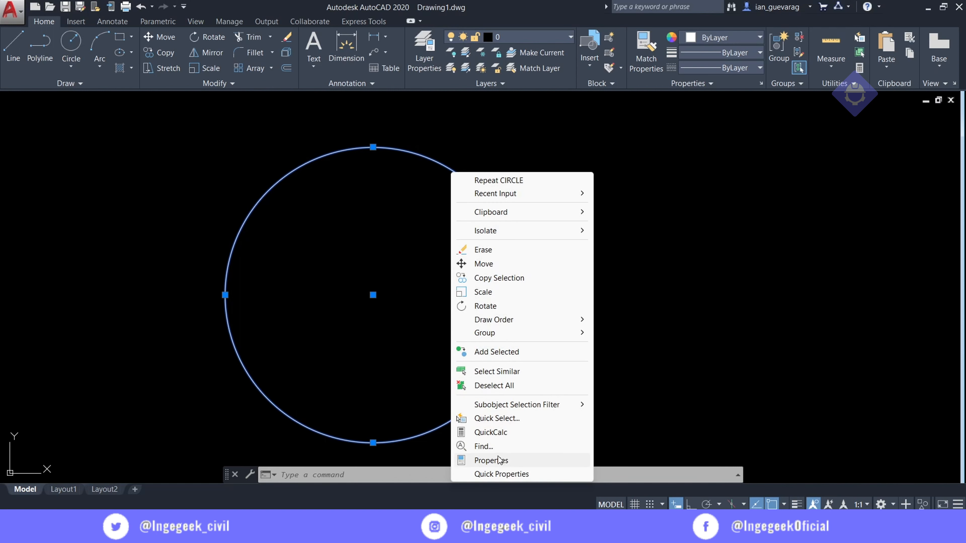
pyautogui.click(500, 474)
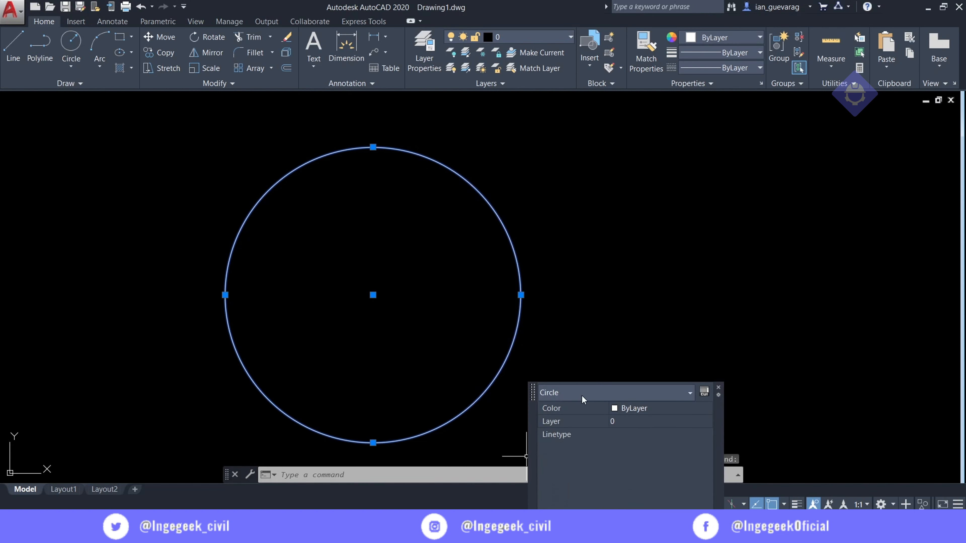
pyautogui.moveTo(576, 336)
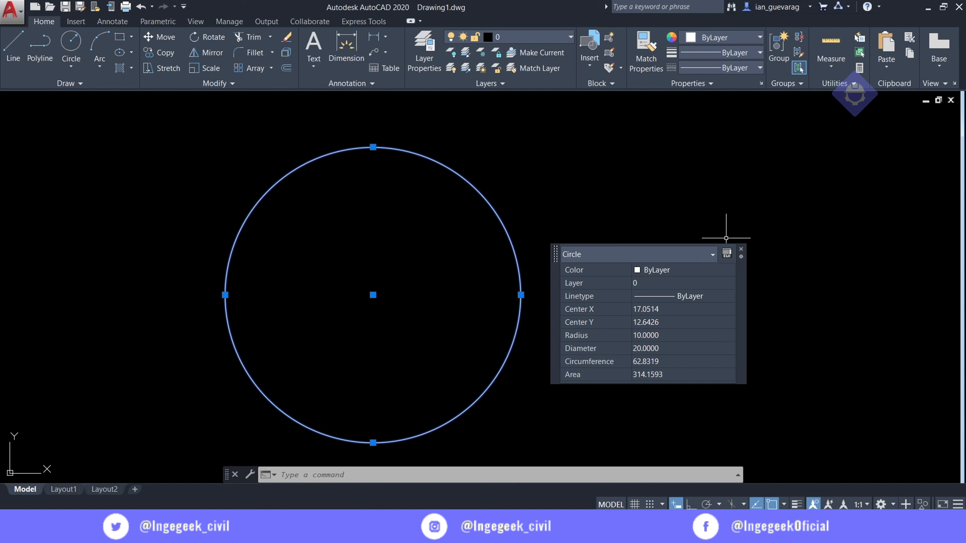
# Close the Quick Properties of the circle and delete the circle from the drawing
pyautogui.click(741, 250)
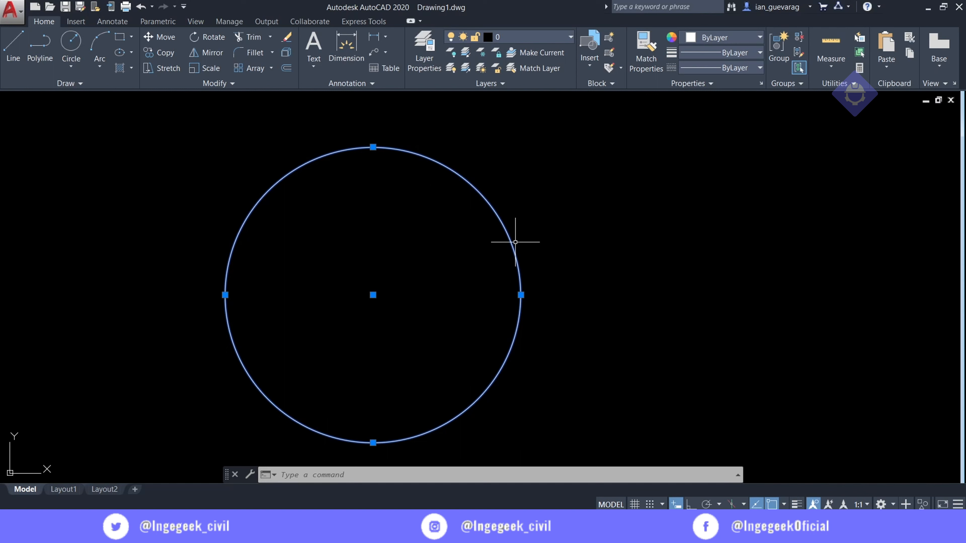
pyautogui.click(564, 190)
pyautogui.click(482, 262)
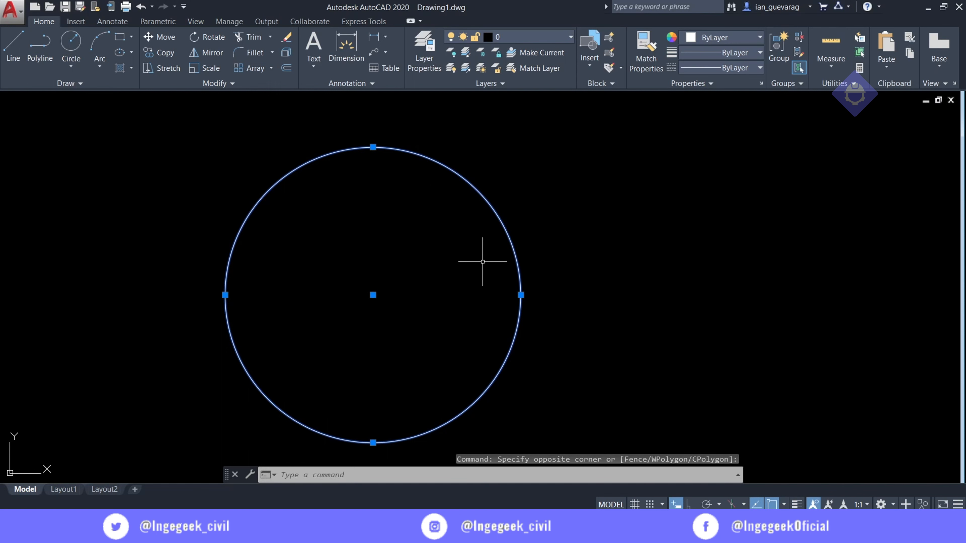
pyautogui.press('Delete')
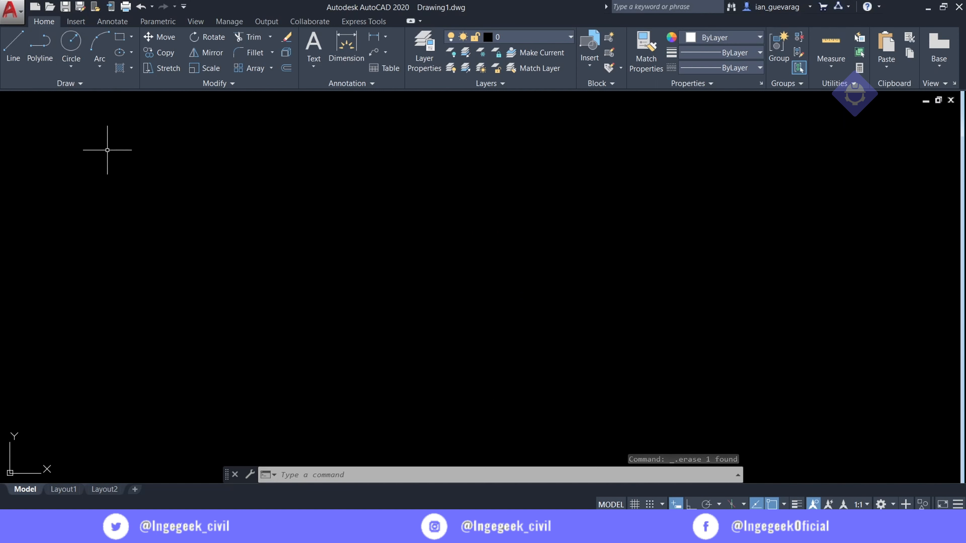
# Turn on Ortho mode and draw a horizontal polyline 10 units long in the empty drawing area
pyautogui.click(50, 43)
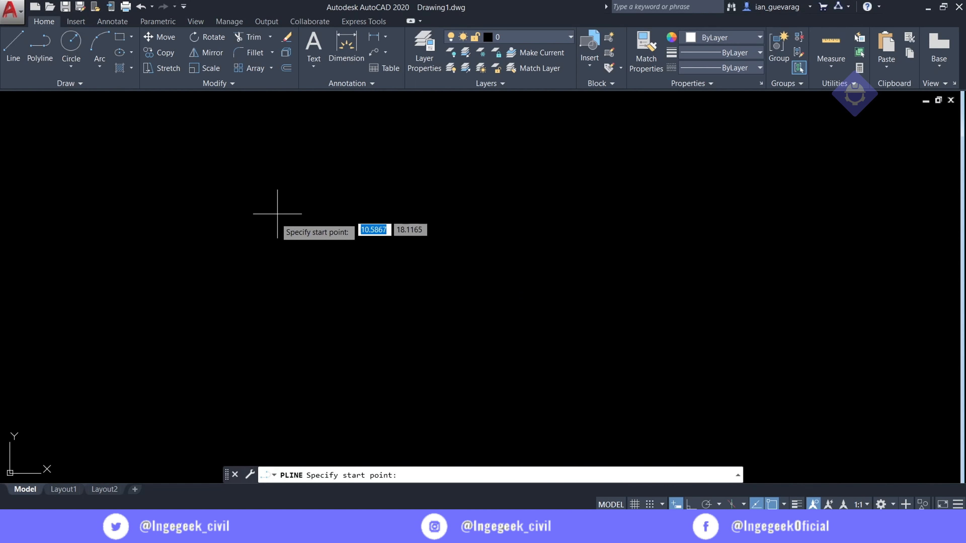
pyautogui.click(273, 227)
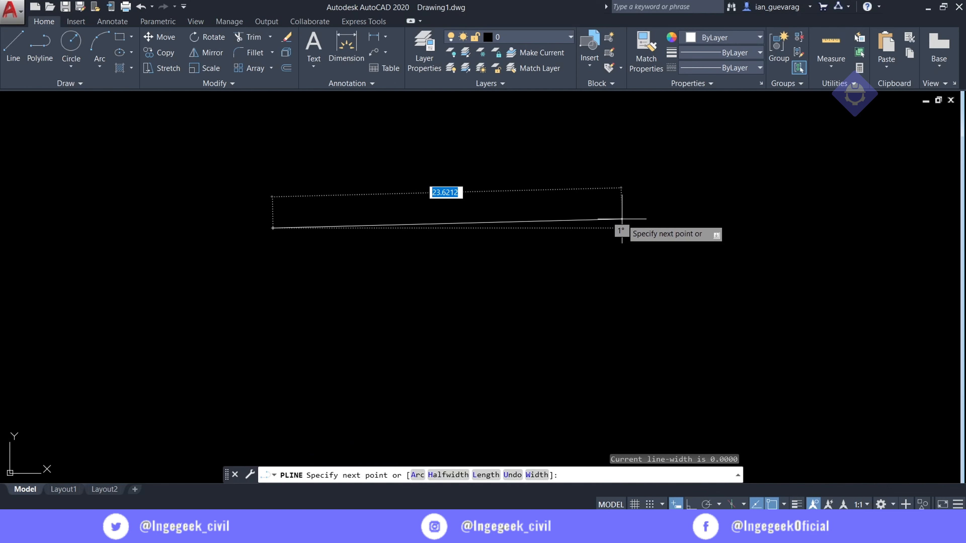
pyautogui.press('F8')
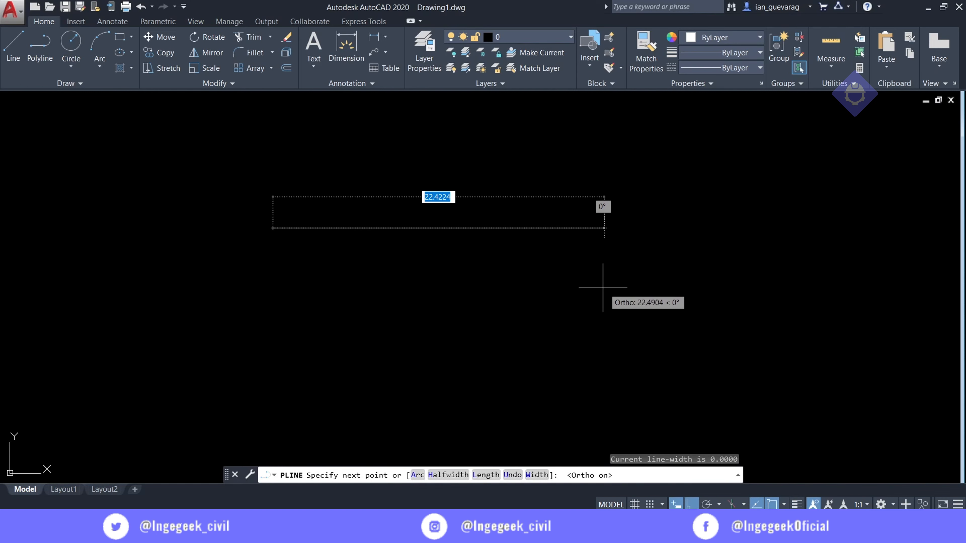
pyautogui.press('Escape')
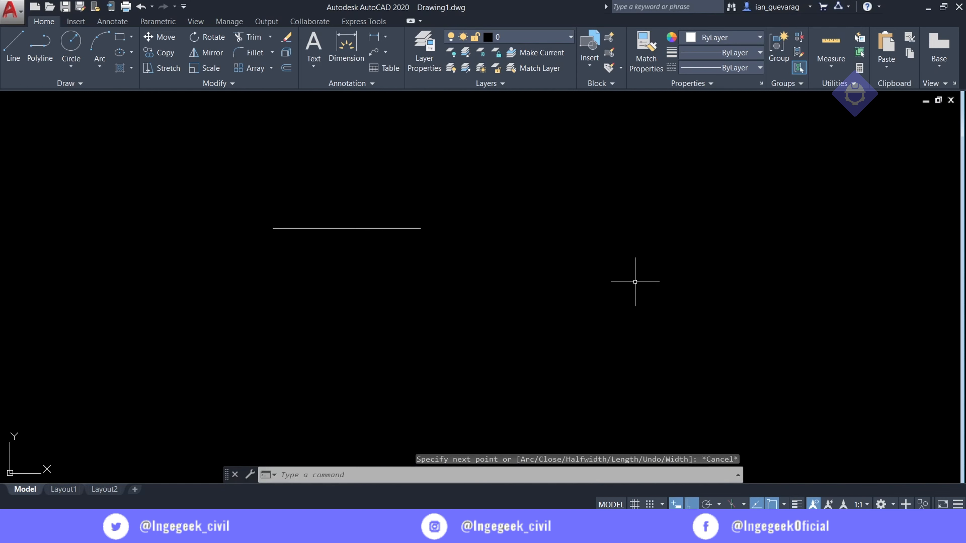
pyautogui.scroll(4, 356, 238)
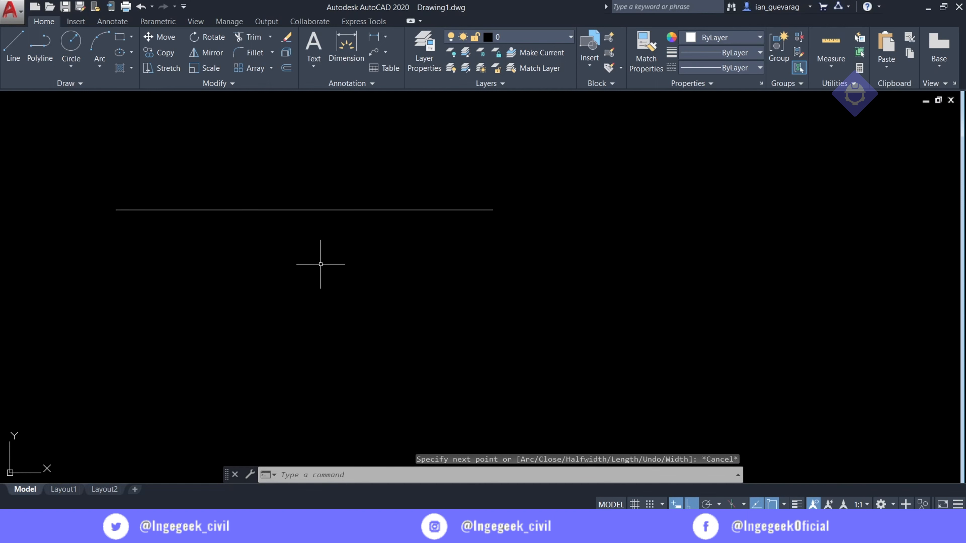
# Draw a horizontal line about 1.27 below the polyline, aligned with its ends and 10 units long, using the Line command
pyautogui.write('l')
pyautogui.press('Return')
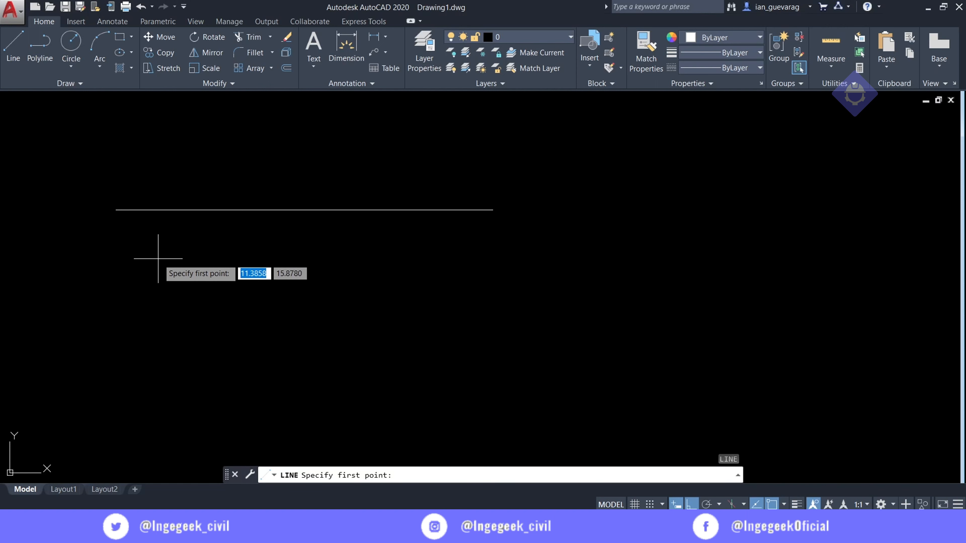
pyautogui.click(116, 257)
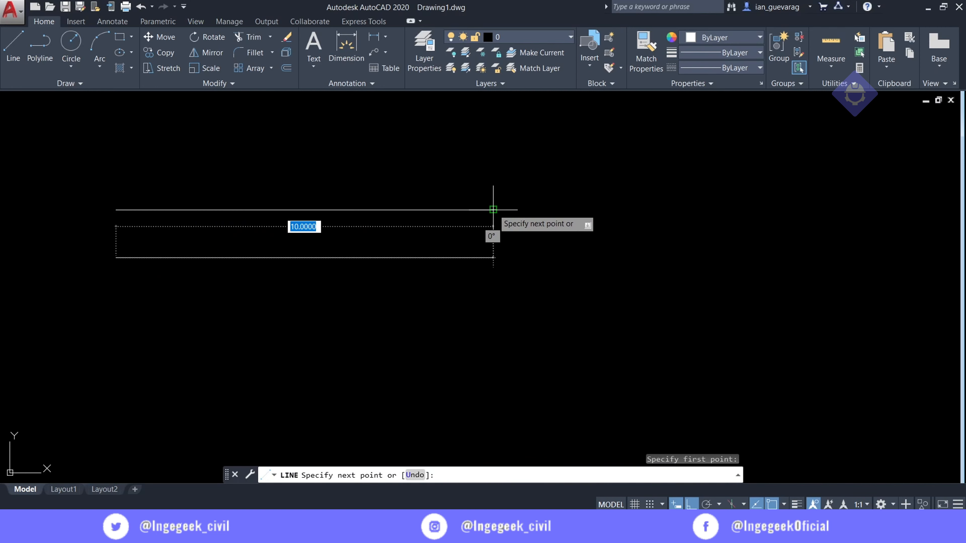
pyautogui.click(493, 257)
pyautogui.press('Escape')
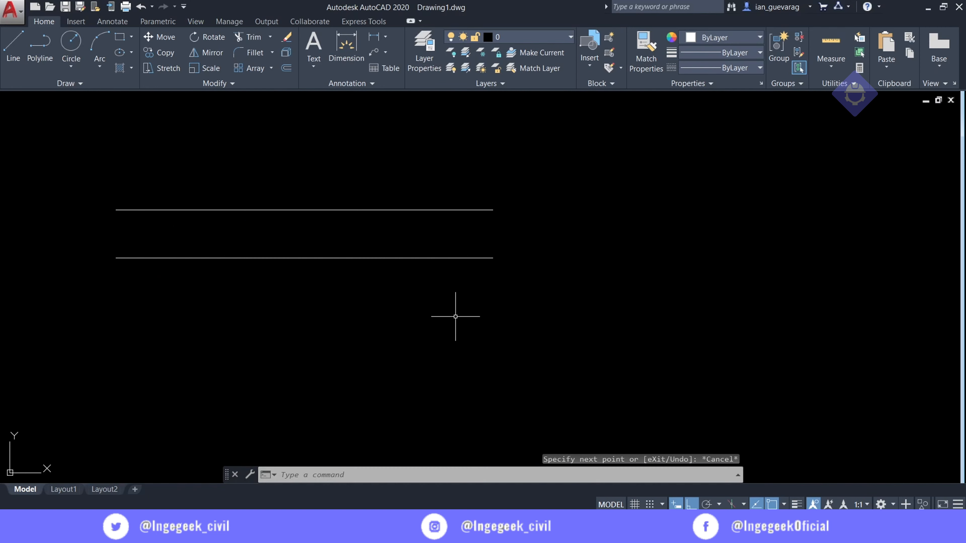
pyautogui.moveTo(452, 320); pyautogui.dragTo(569, 332, button='middle')
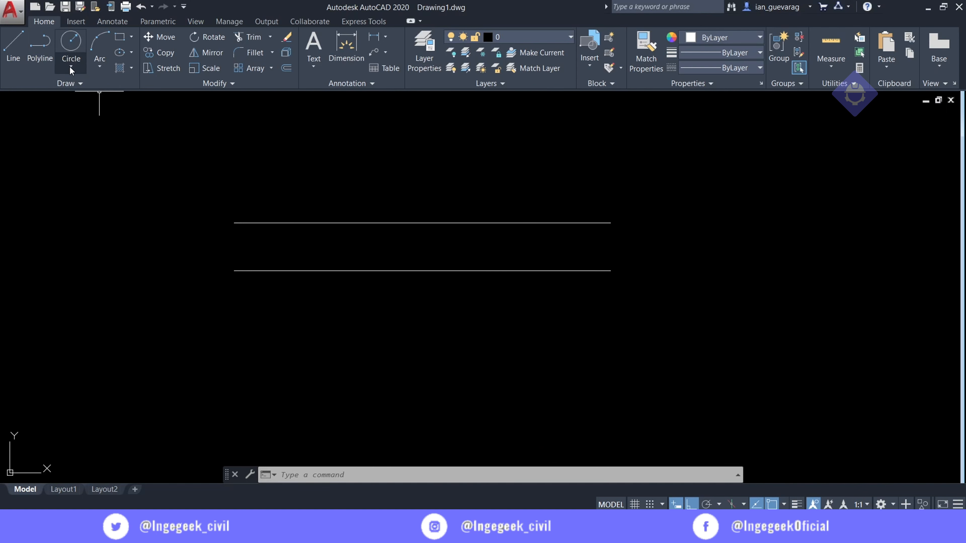
# Draw two circles centred on the right endpoints of the lower and upper lines, each with its radius reaching the other line's right endpoint
pyautogui.write('c')
pyautogui.press('Return')
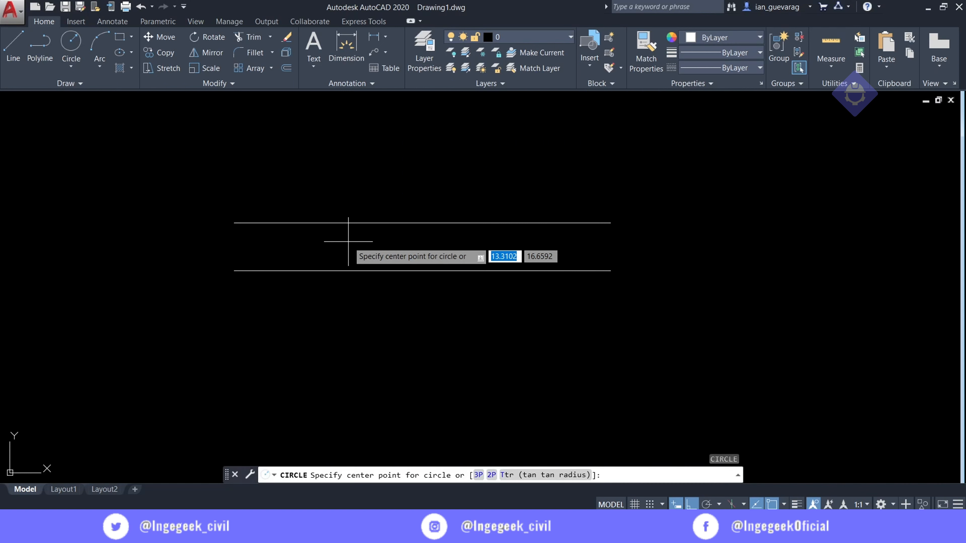
pyautogui.scroll(4, 698, 236)
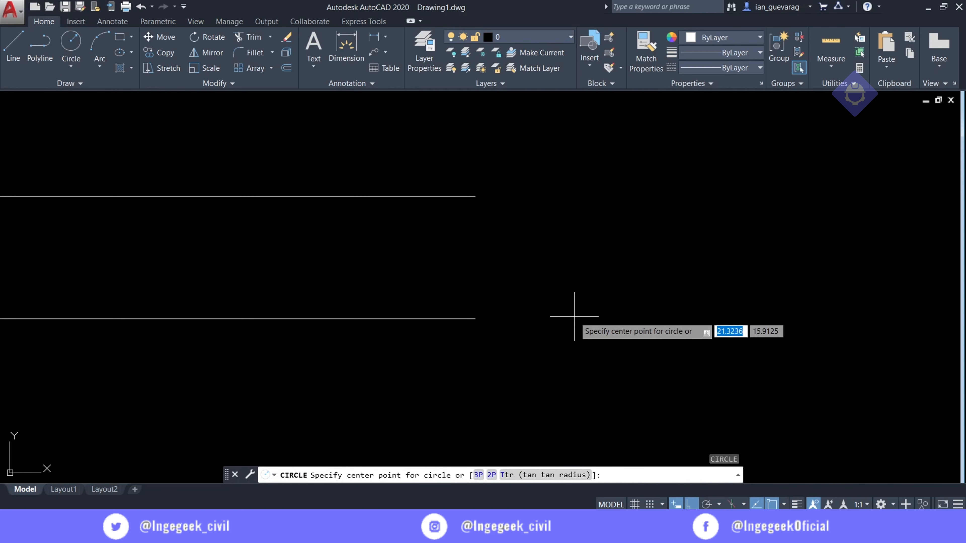
pyautogui.click(475, 318)
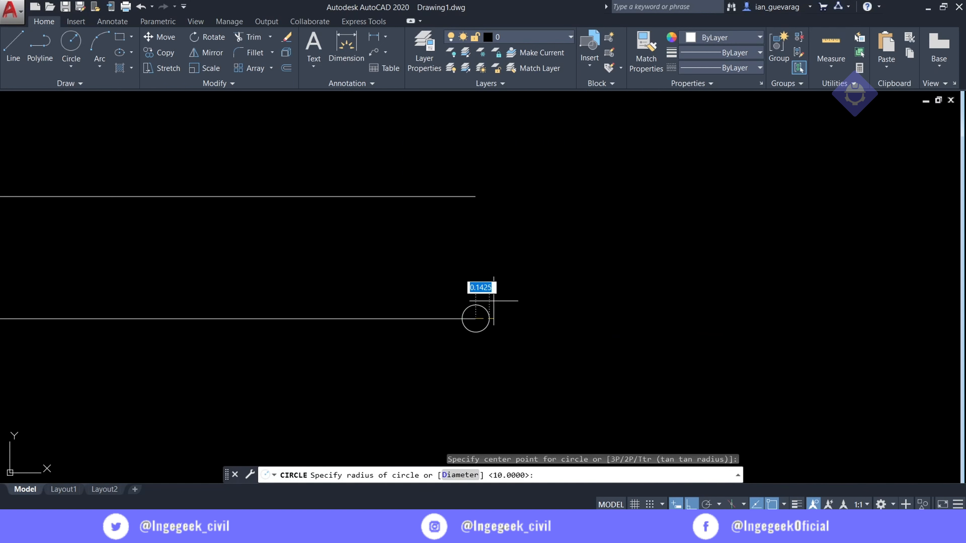
pyautogui.click(475, 196)
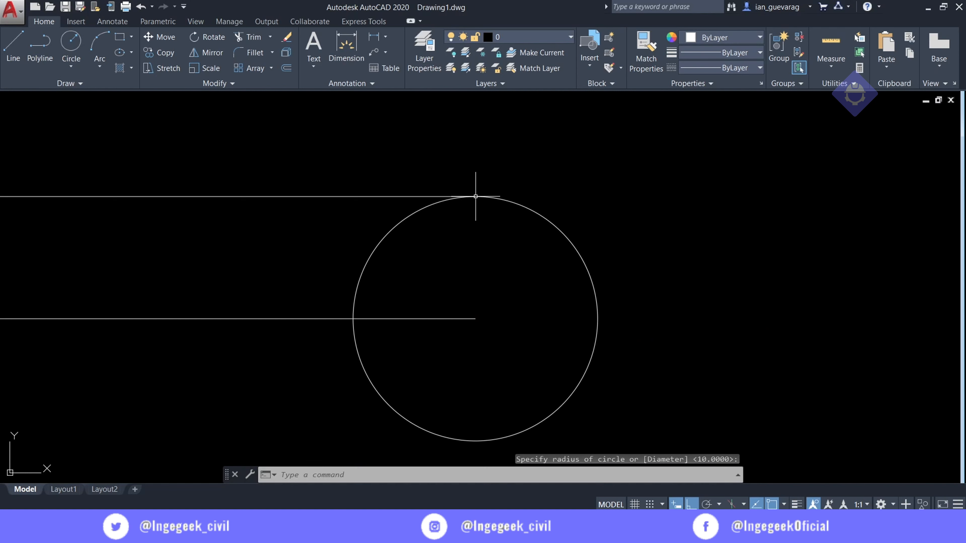
pyautogui.click(78, 44)
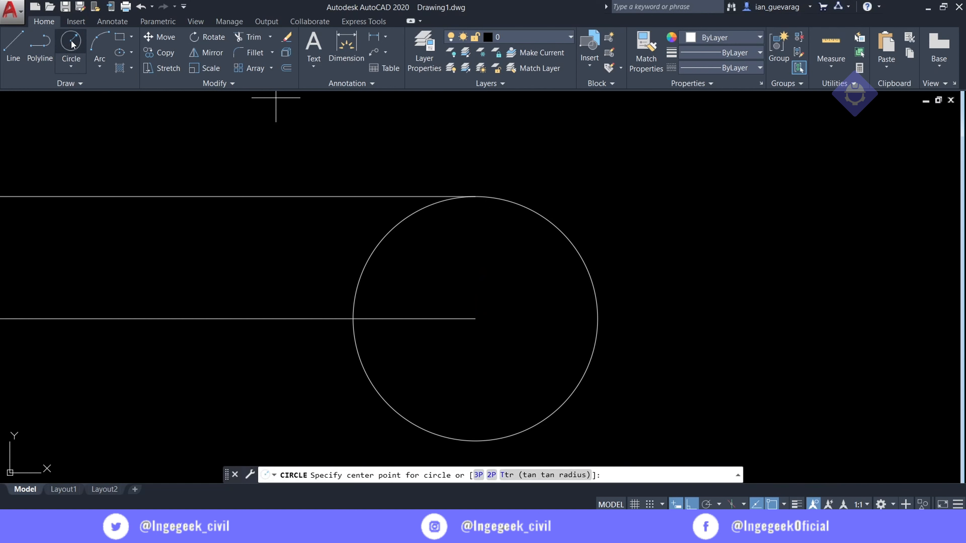
pyautogui.click(476, 197)
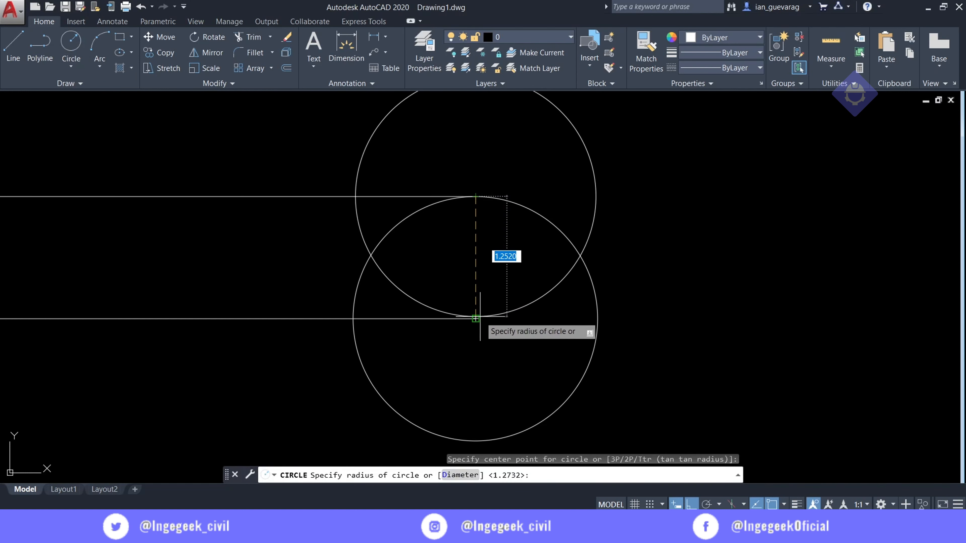
pyautogui.click(476, 318)
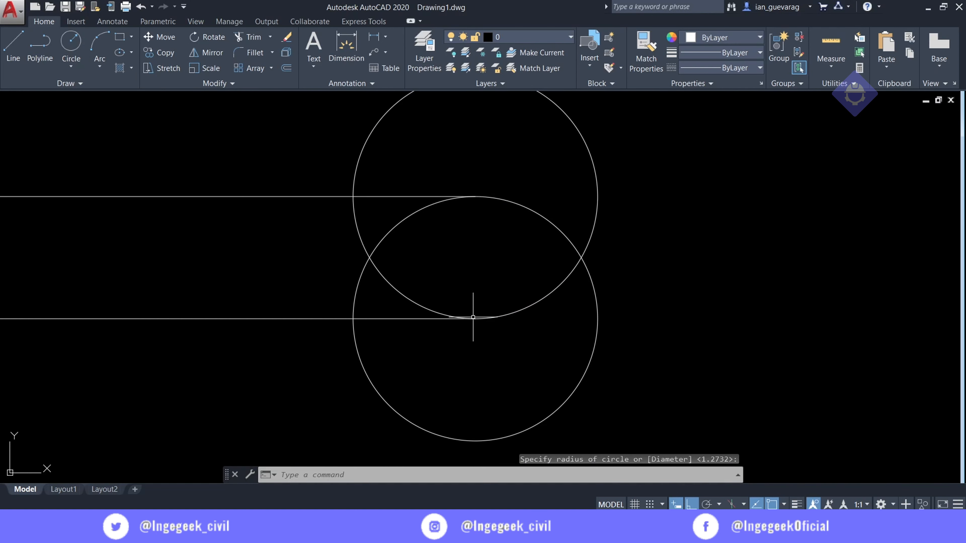
# Using intersection snapping, draw two circles of radius about 1.10 centred on the two circles' left and right intersections, touching midway between the line ends
pyautogui.click(74, 45)
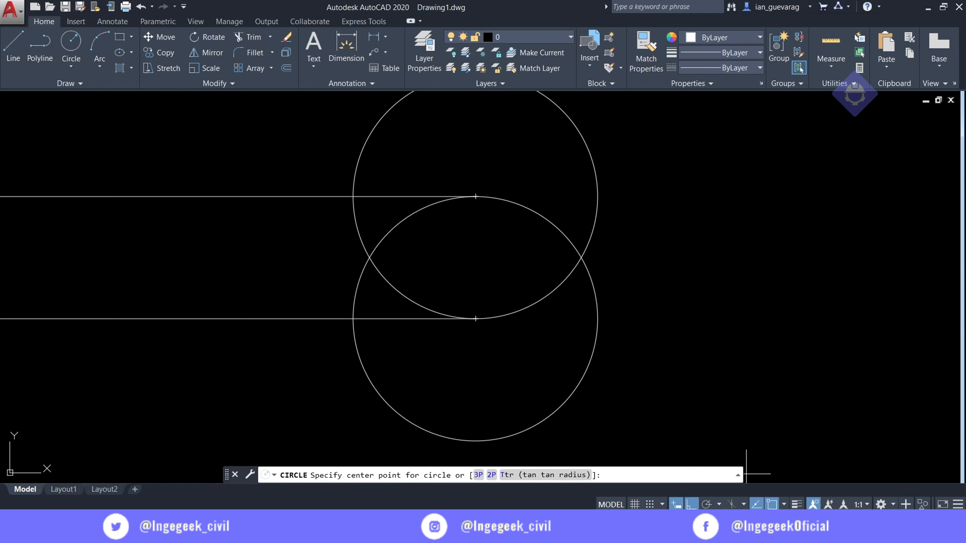
pyautogui.click(784, 504)
pyautogui.click(300, 241)
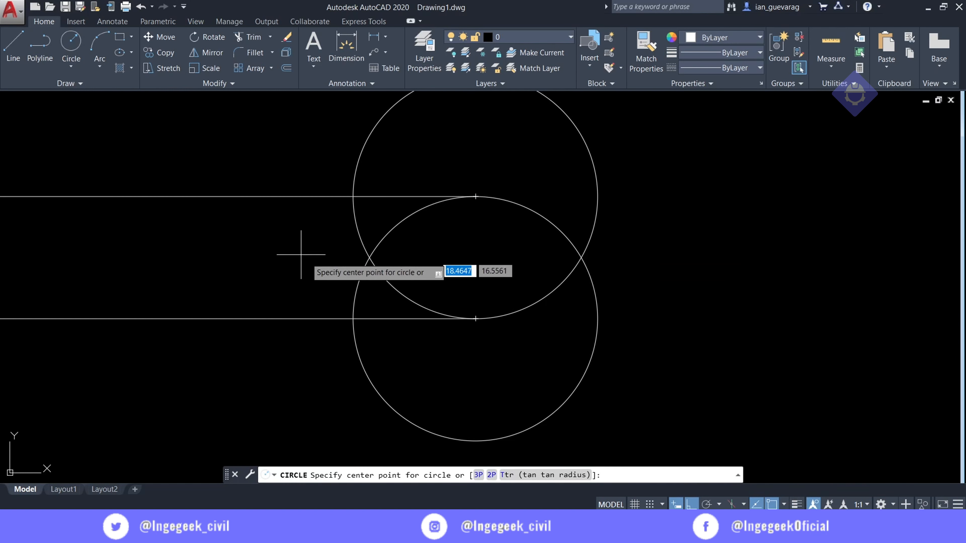
pyautogui.click(368, 258)
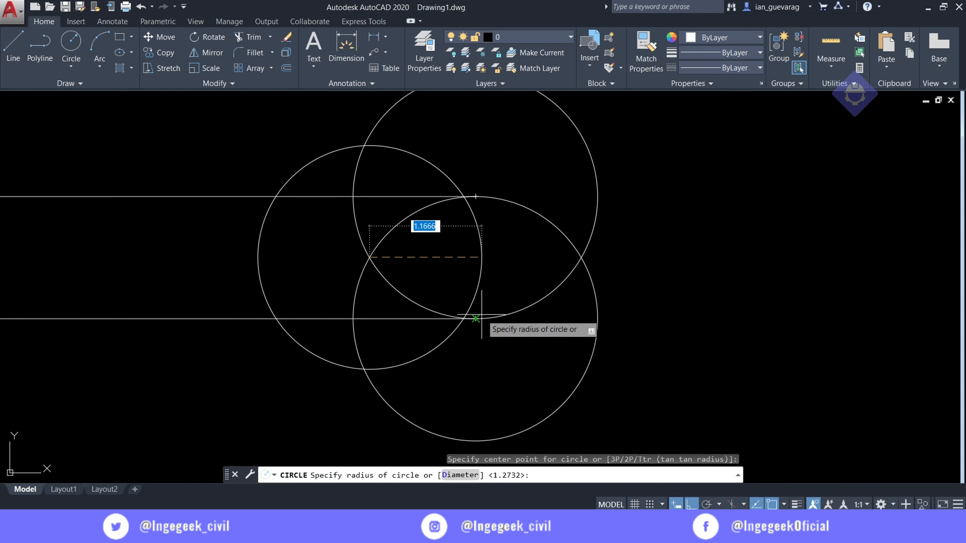
pyautogui.click(474, 258)
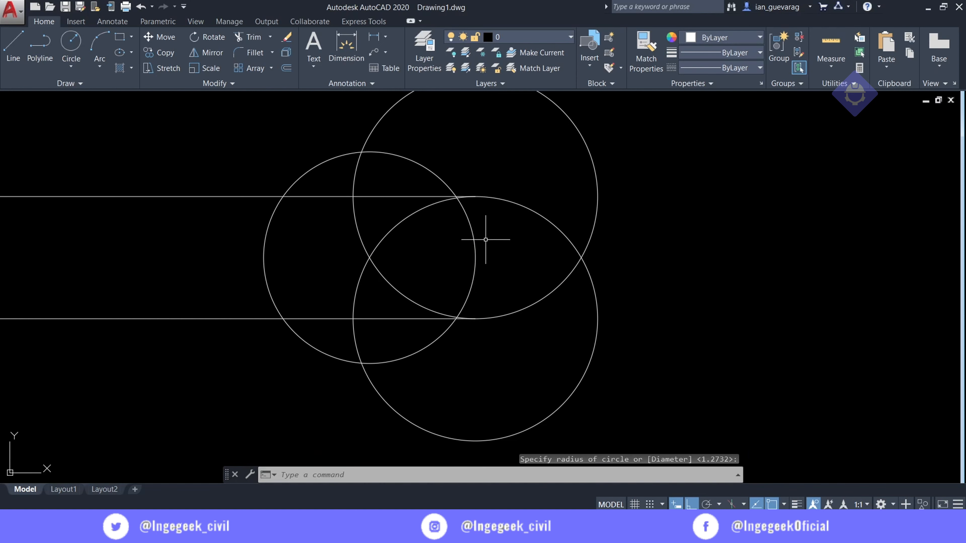
pyautogui.click(74, 44)
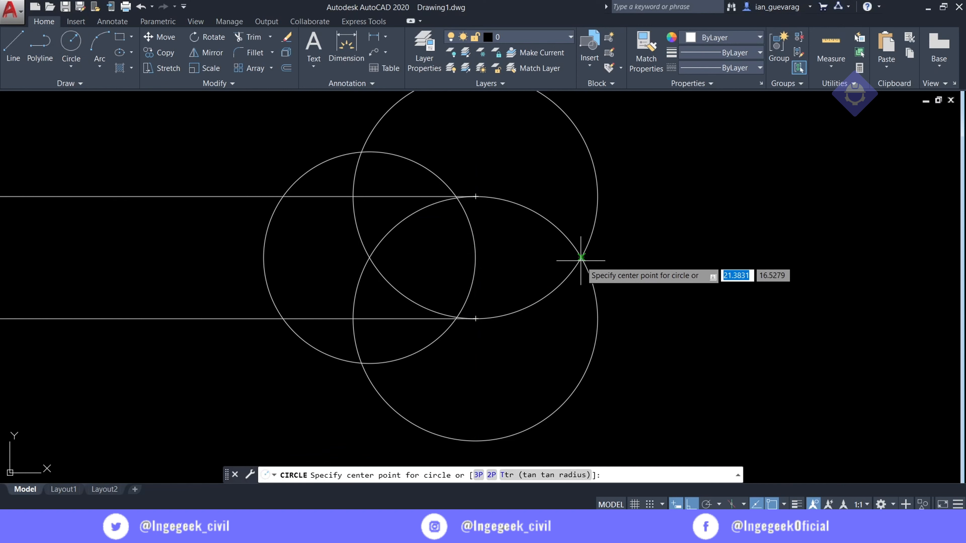
pyautogui.click(582, 257)
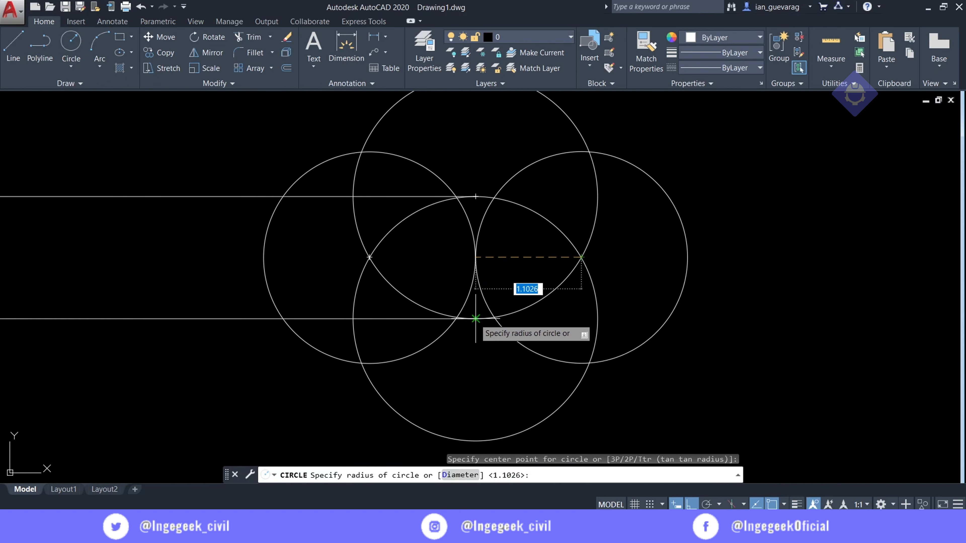
pyautogui.click(475, 257)
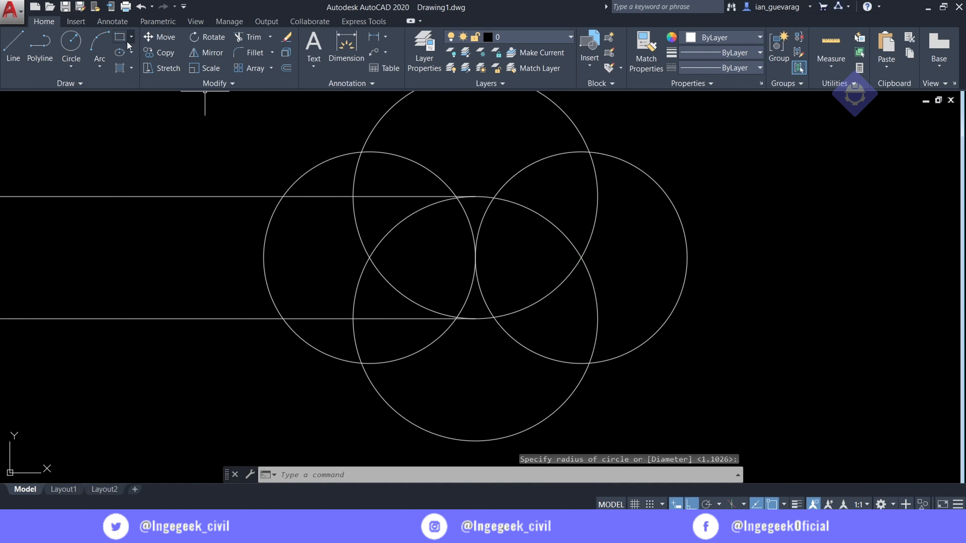
# Draw a circle centred where the left and right circles touch, with its radius reaching the lower line's right endpoint
pyautogui.click(72, 41)
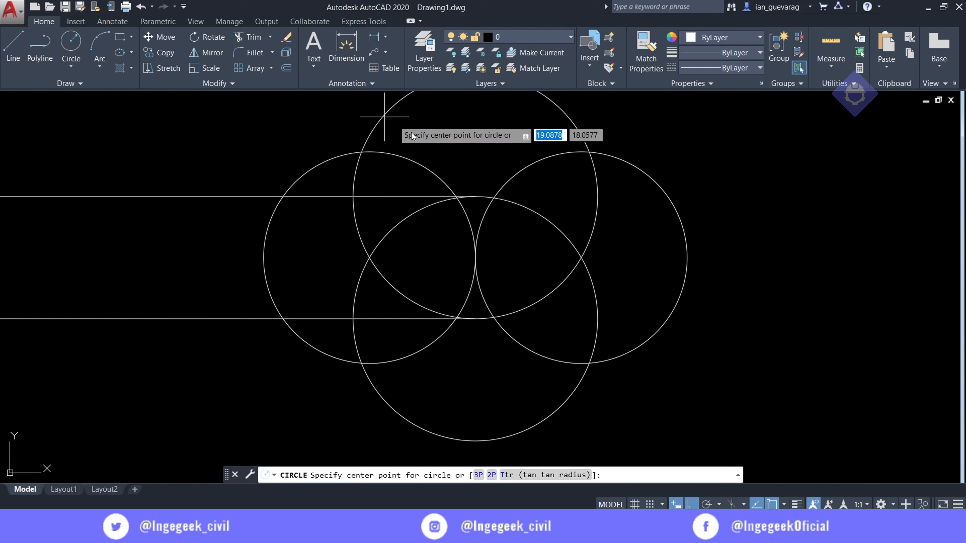
pyautogui.click(475, 258)
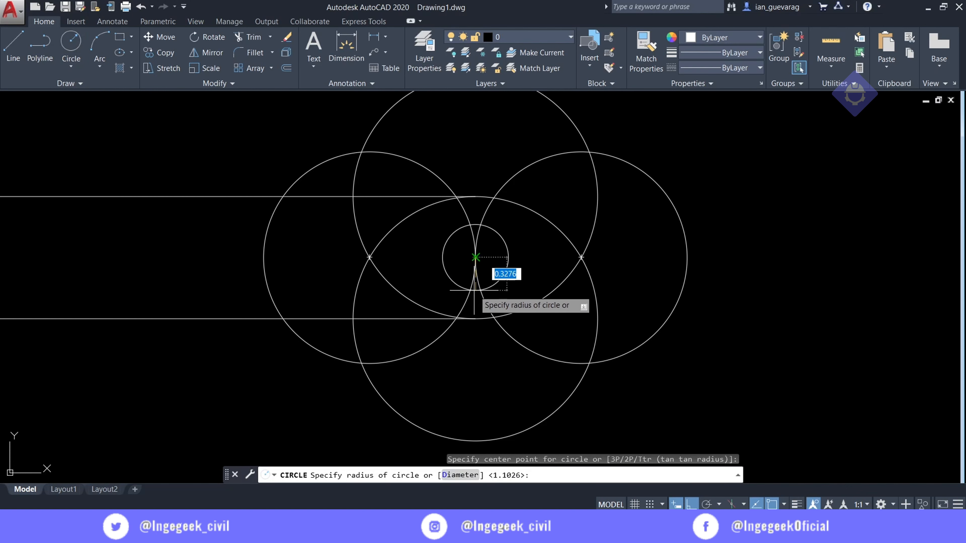
pyautogui.click(477, 320)
# Delete the four construction circles, keeping only the small circle between the right ends of the two lines
pyautogui.click(689, 117)
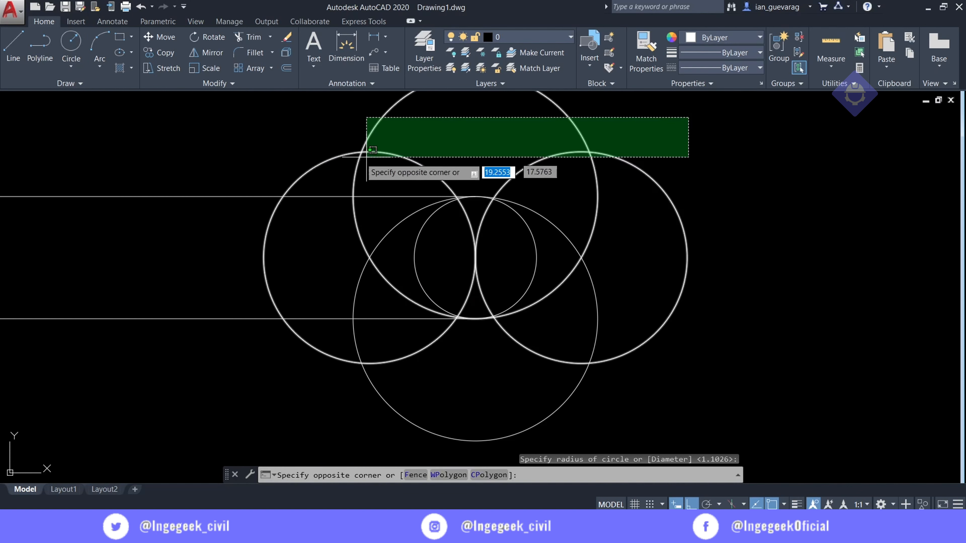
pyautogui.click(289, 177)
pyautogui.press('Delete')
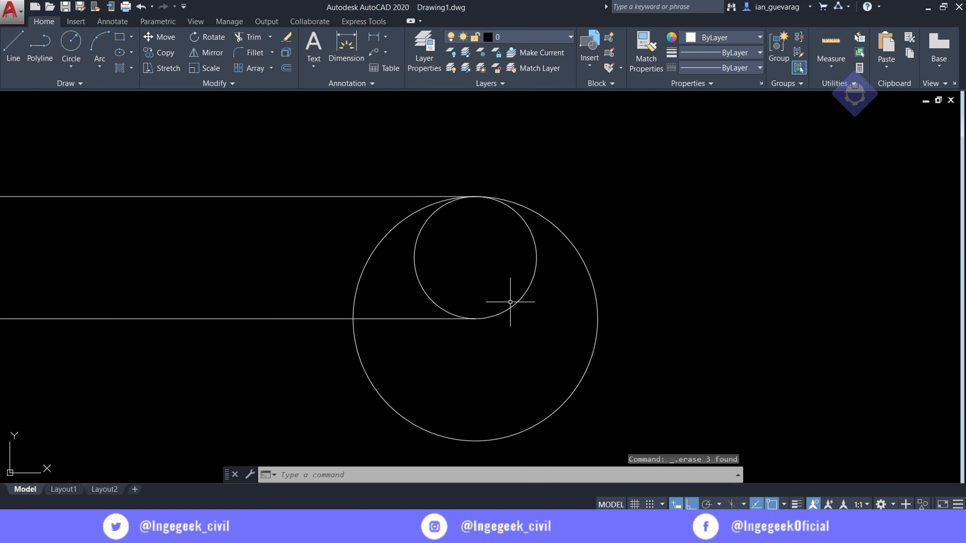
pyautogui.click(647, 324)
pyautogui.click(575, 388)
pyautogui.press('Delete')
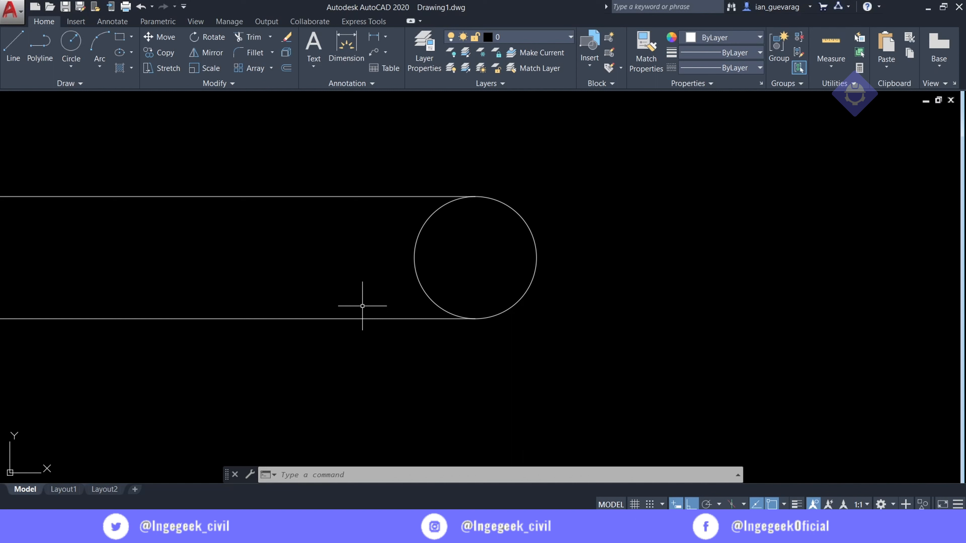
# Copy the right-hand circle from the upper line's right endpoint to its left endpoint
pyautogui.scroll(-2, 459, 257)
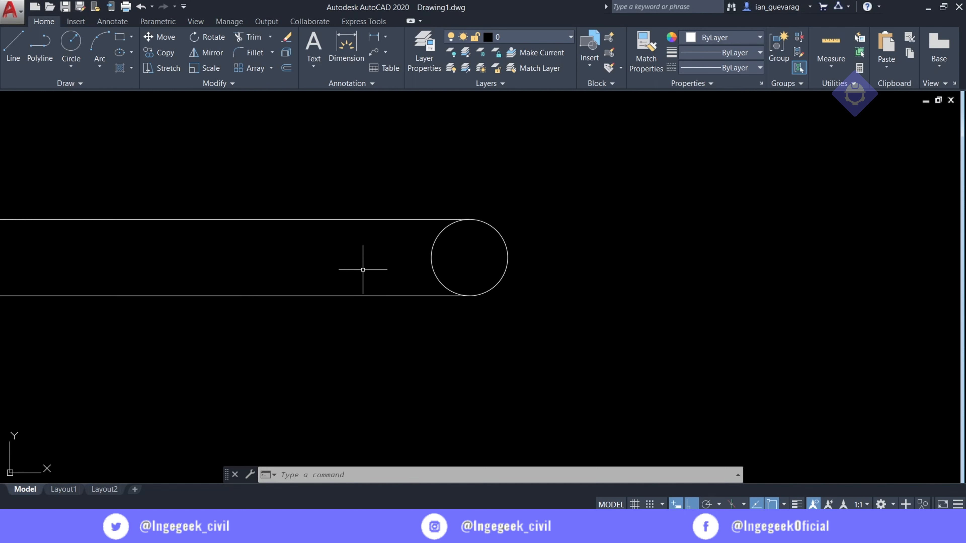
pyautogui.moveTo(362, 269); pyautogui.dragTo(630, 276, button='middle')
pyautogui.click(749, 255)
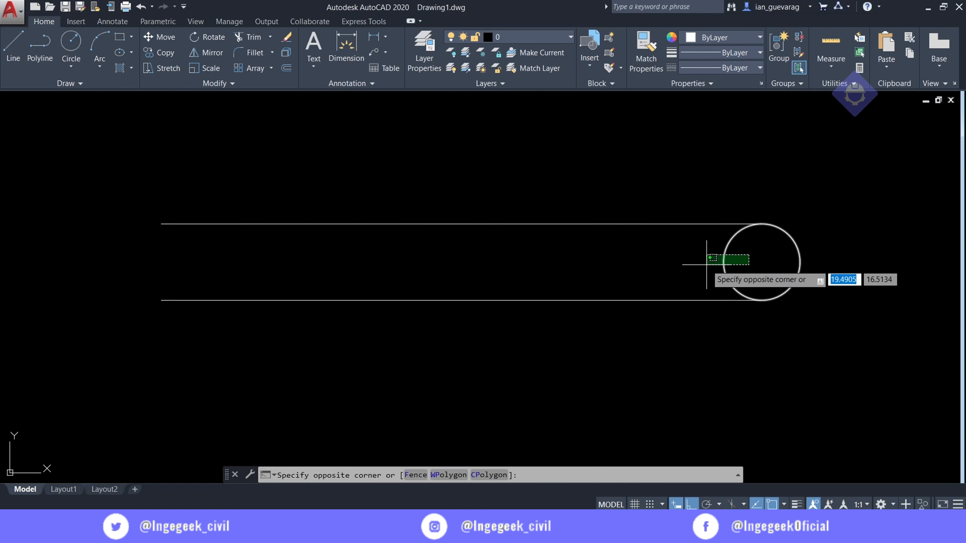
pyautogui.click(706, 264)
pyautogui.write('CO')
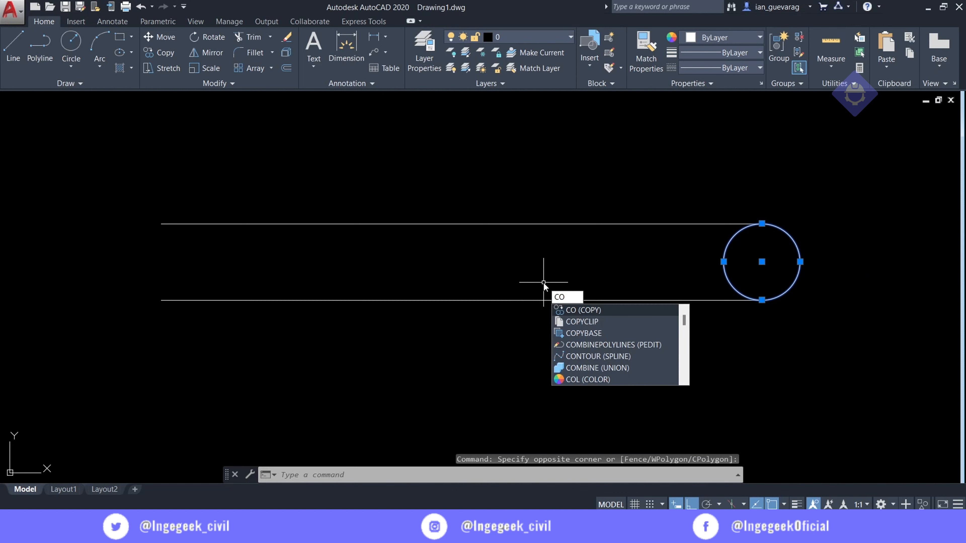
pyautogui.press('Return')
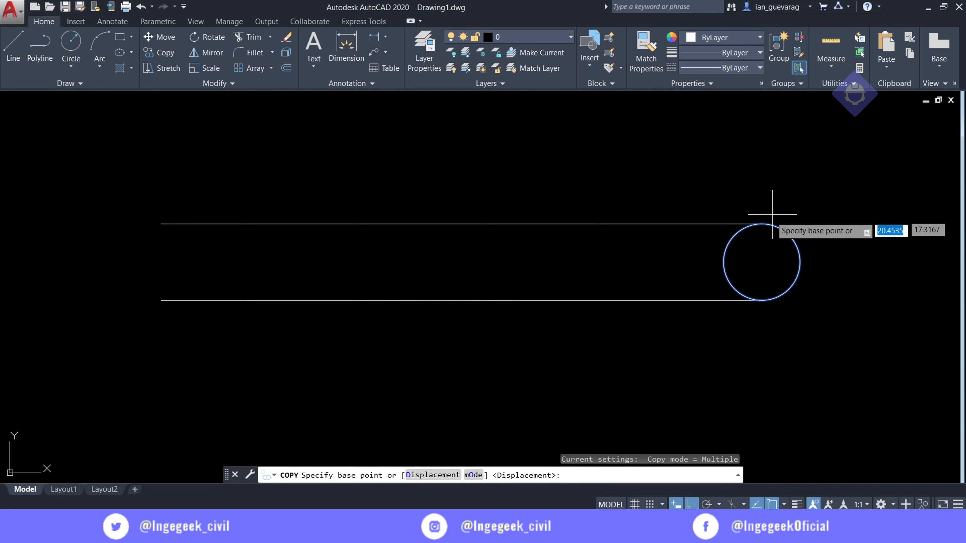
pyautogui.click(762, 223)
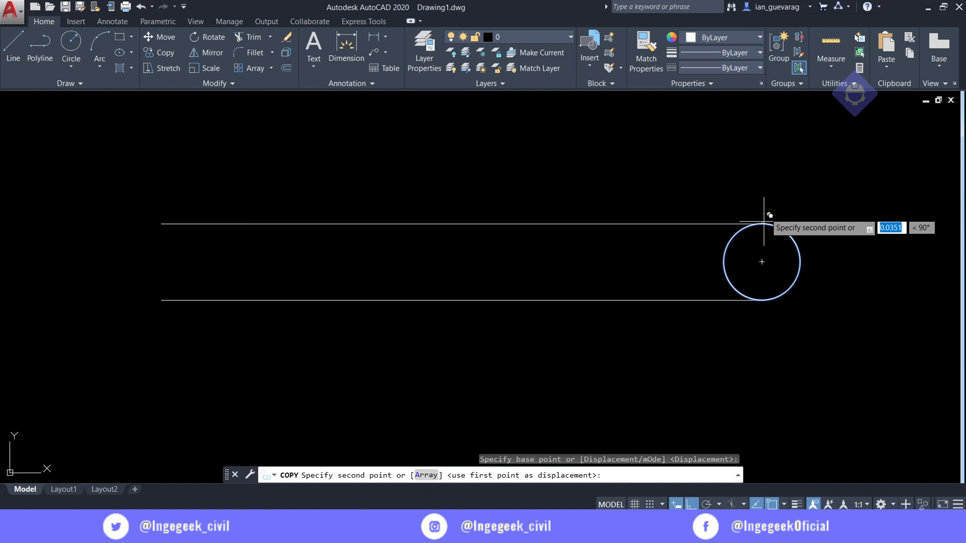
pyautogui.click(161, 223)
pyautogui.press('Escape')
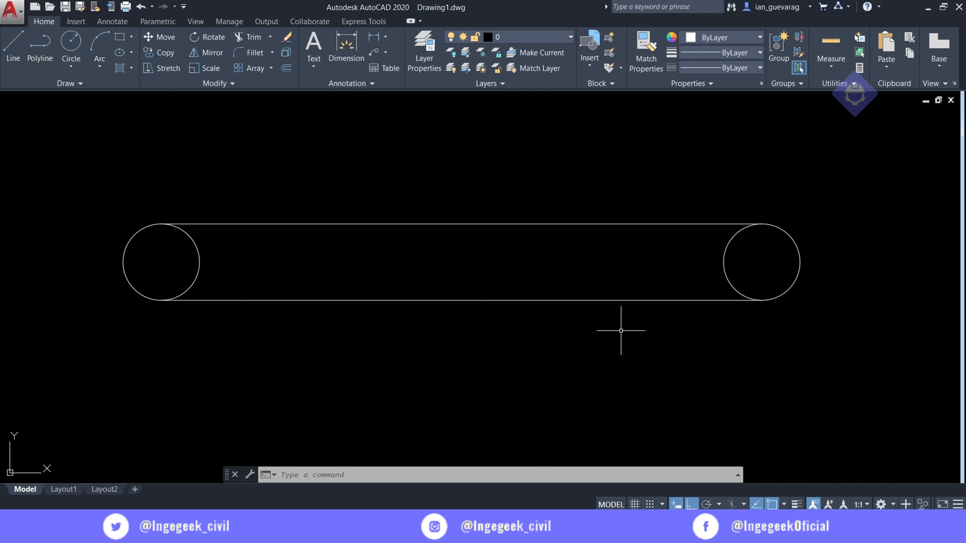
# Delete both end circles, keeping only the two horizontal lines
pyautogui.click(725, 275)
pyautogui.click(198, 268)
pyautogui.press('Delete')
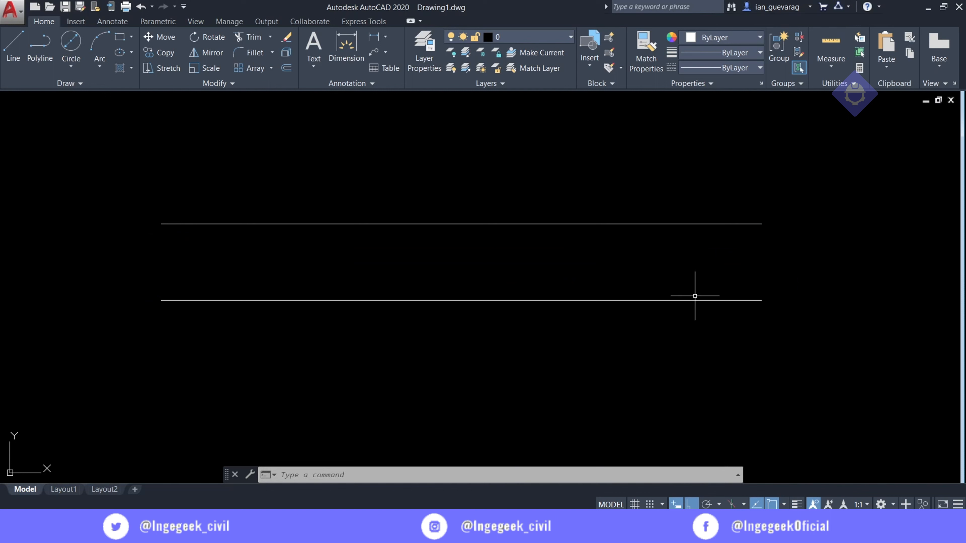
# Draw a 2-Point circle whose diameter runs from the lower line's right endpoint to the upper line's right endpoint
pyautogui.click(71, 66)
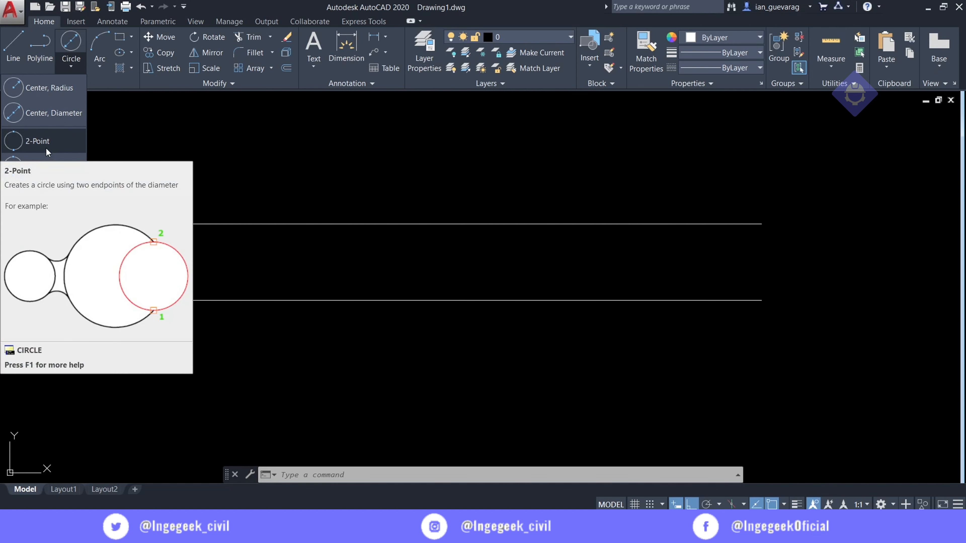
pyautogui.click(39, 147)
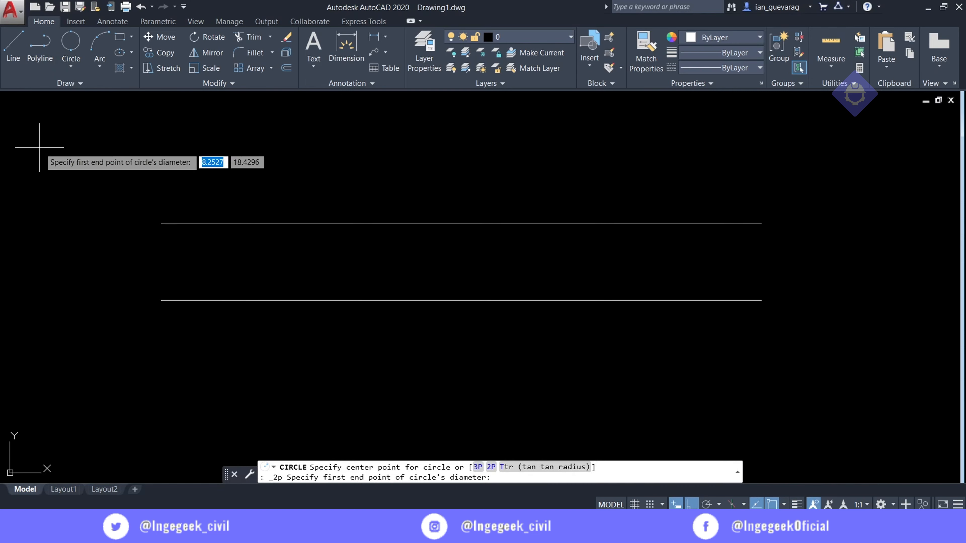
pyautogui.click(761, 299)
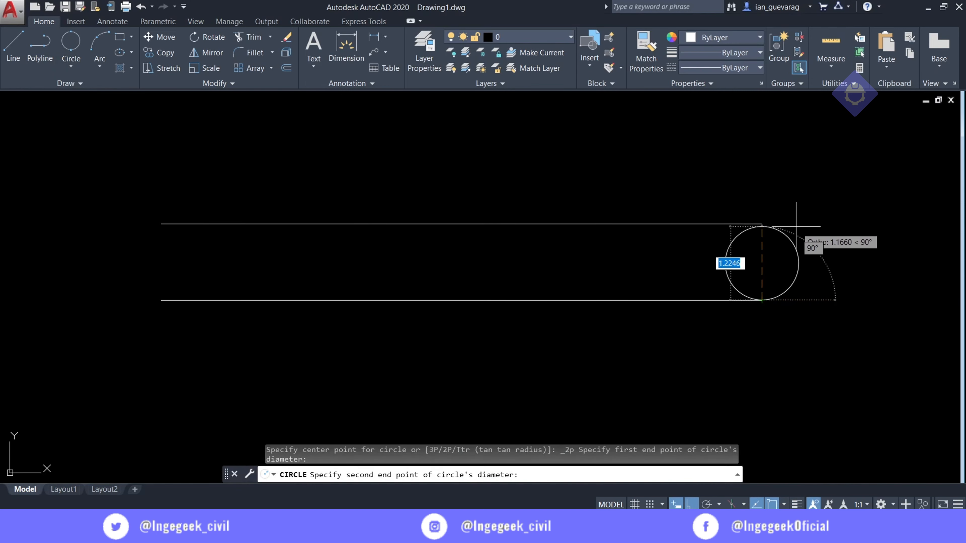
pyautogui.click(761, 224)
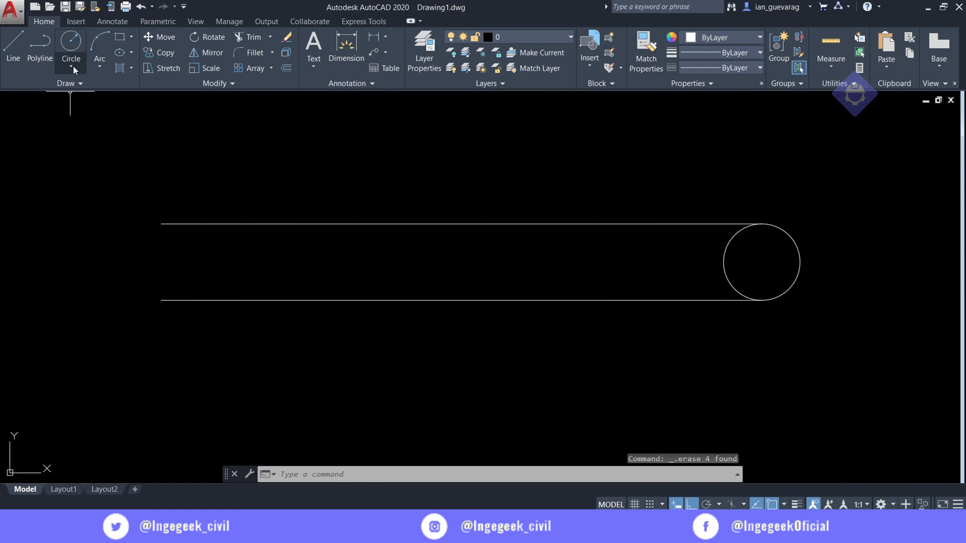
# Draw two circles centred on the left endpoints of the lower and upper lines, each with its radius reaching the other line's left endpoint
pyautogui.click(72, 42)
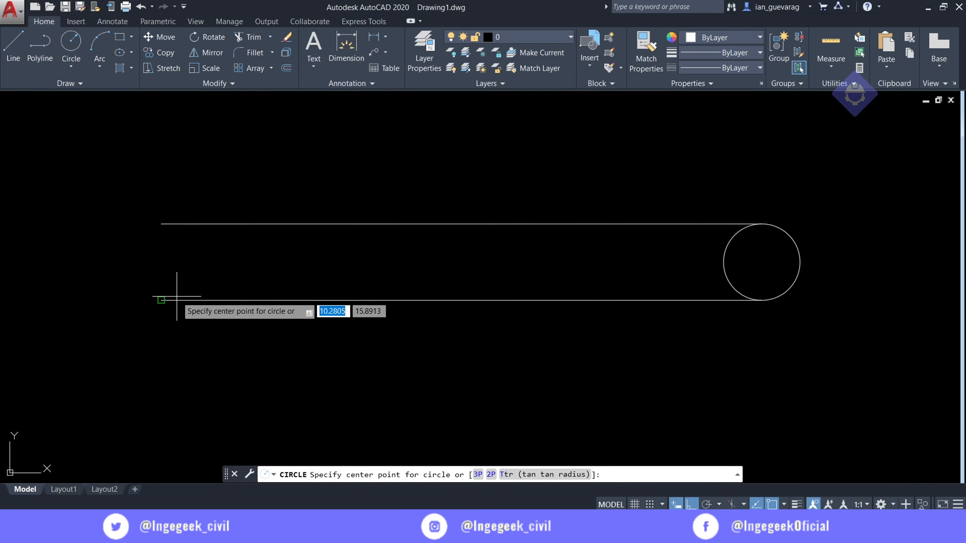
pyautogui.click(161, 300)
pyautogui.click(161, 224)
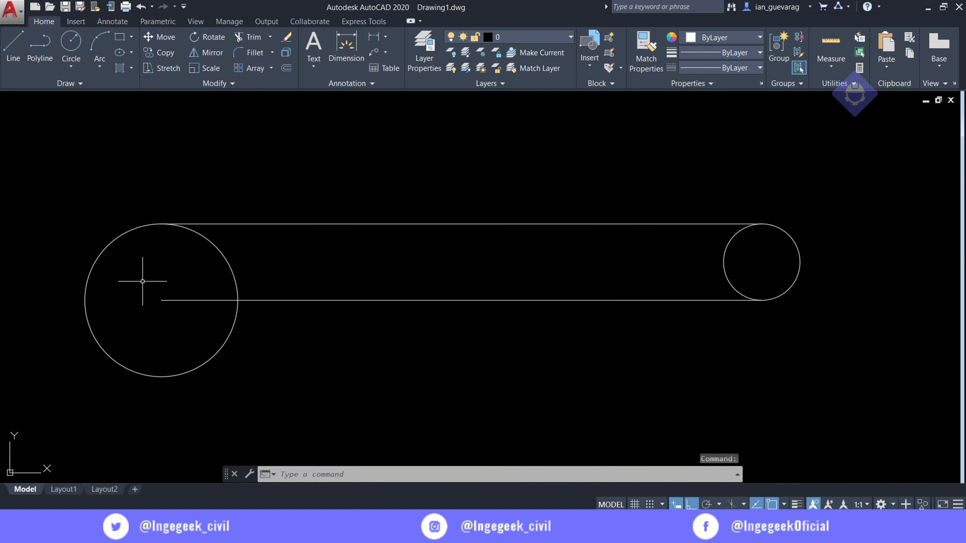
pyautogui.write('c')
pyautogui.press('Return')
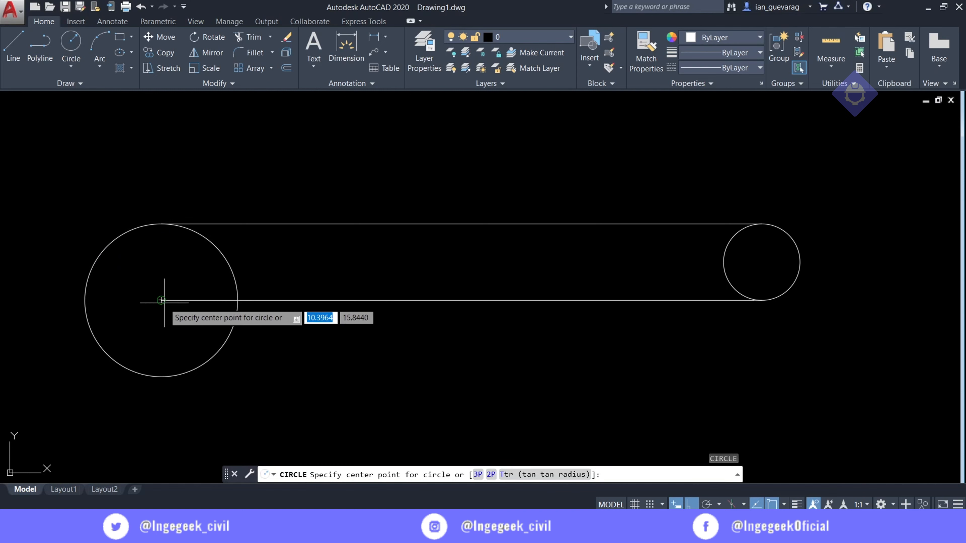
pyautogui.click(161, 224)
pyautogui.click(161, 300)
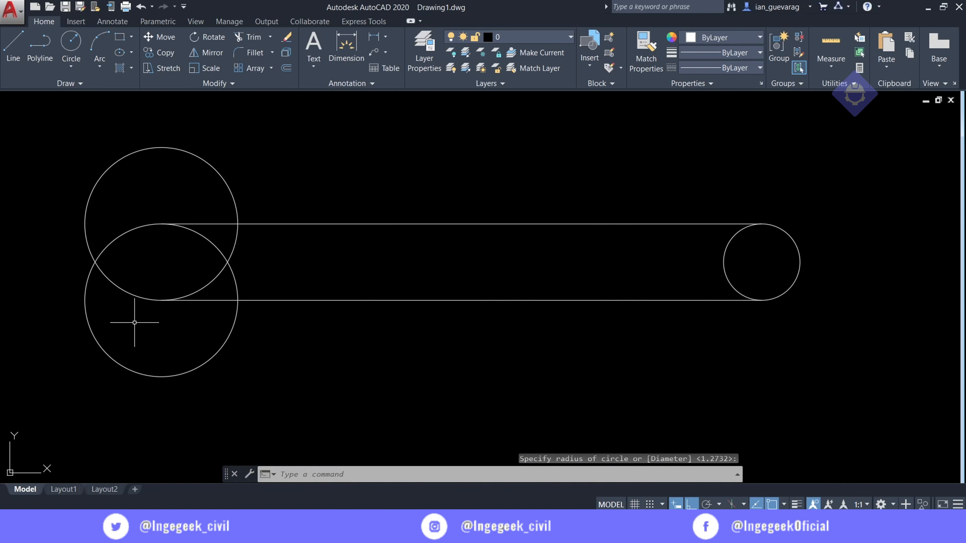
# Draw two circles of radius about 1.10 centred on the left-hand circles' two intersections, touching midway between the lines' left endpoints
pyautogui.press('Return')
pyautogui.click(95, 262)
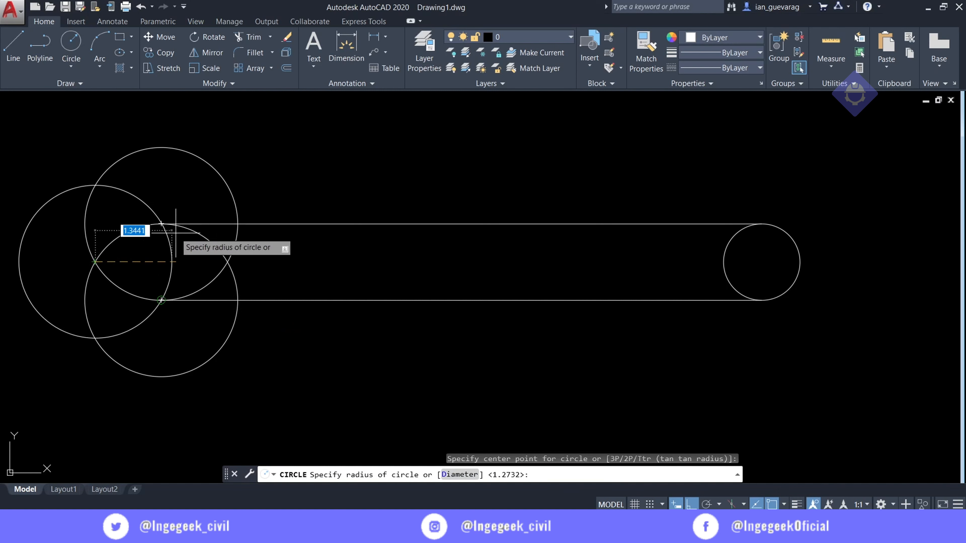
pyautogui.click(161, 262)
pyautogui.press('Return')
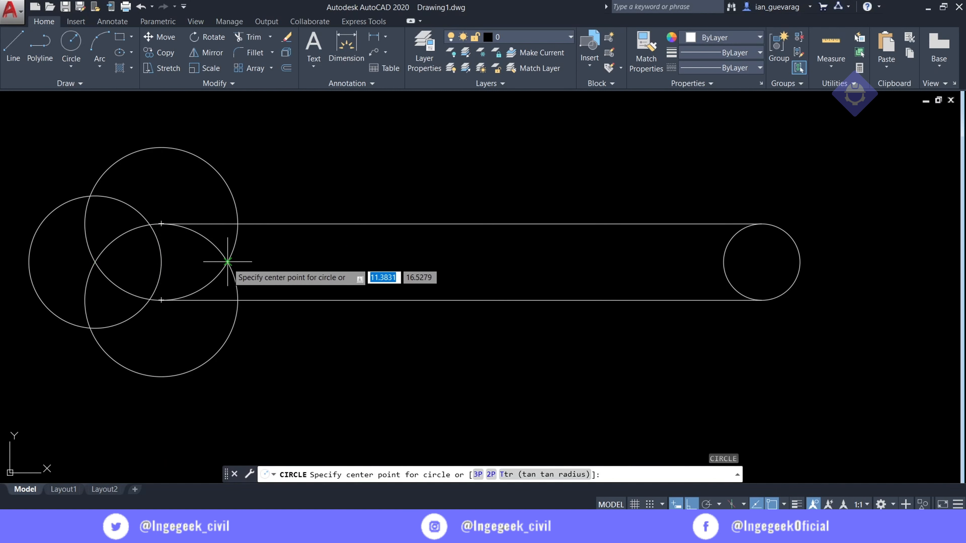
pyautogui.click(227, 262)
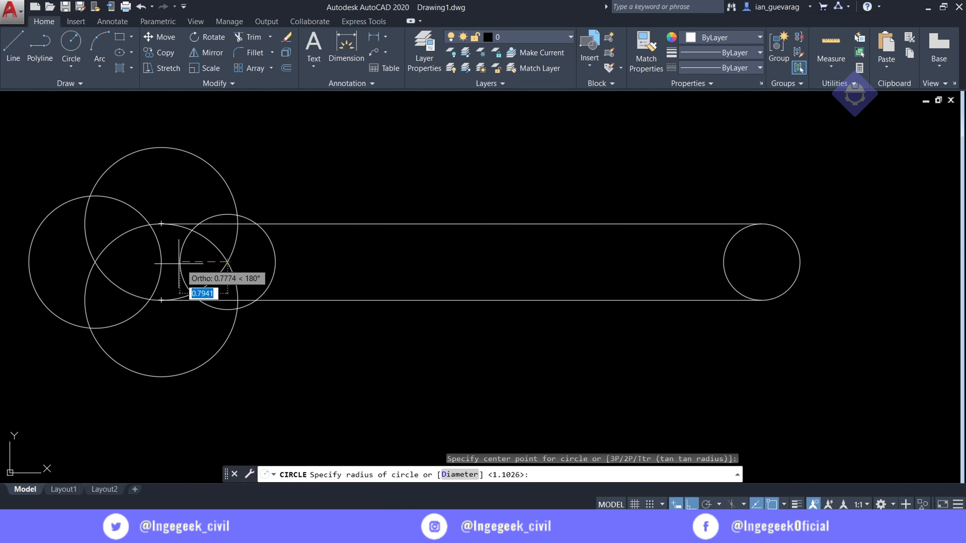
pyautogui.click(162, 266)
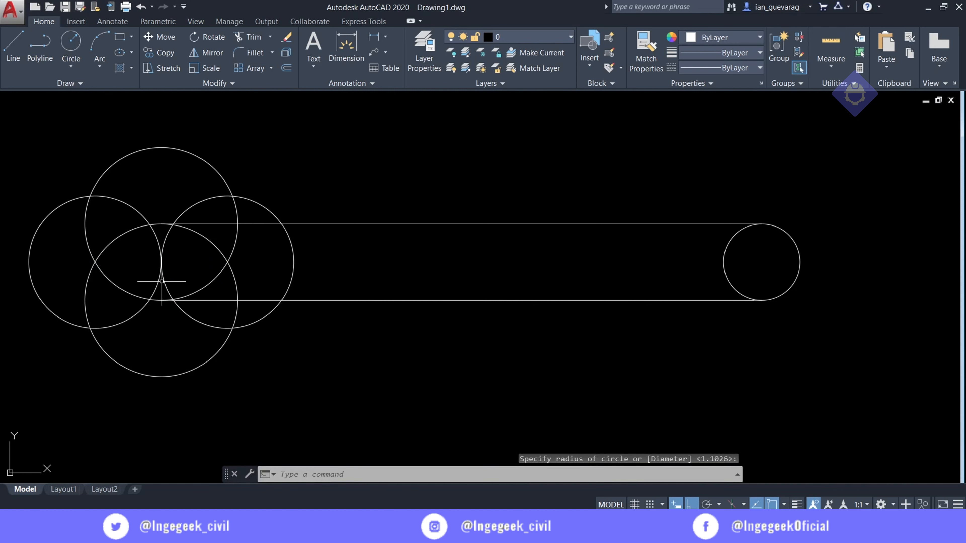
# Draw a circle centred where the two side circles touch, with its radius reaching the upper line's left endpoint
pyautogui.click(71, 52)
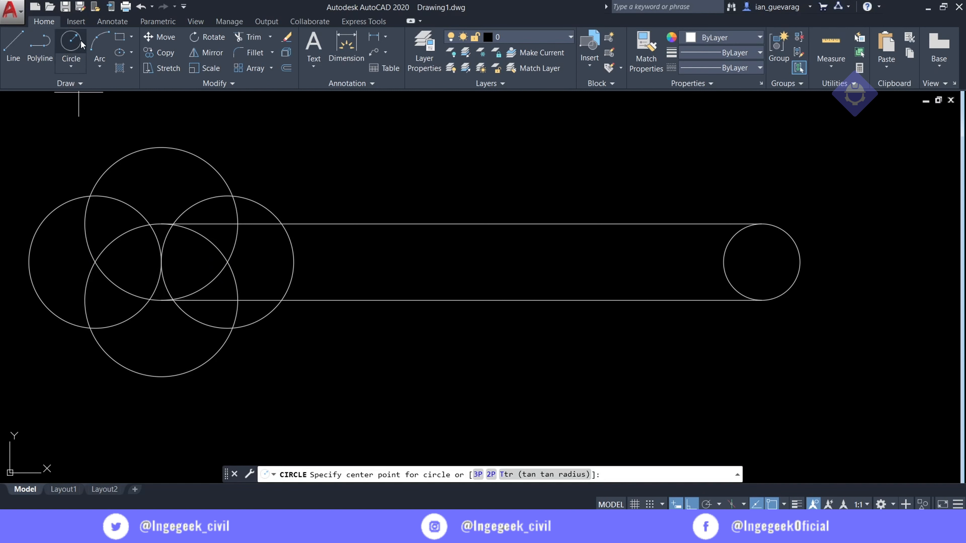
pyautogui.click(161, 262)
pyautogui.click(161, 223)
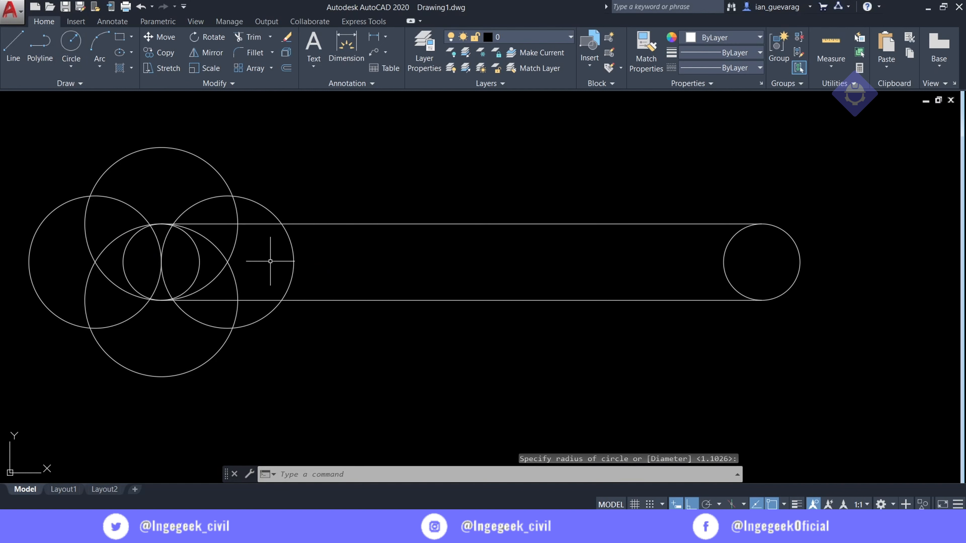
# Delete the four construction circles around the left ends, keeping the small circle between the two lines
pyautogui.click(327, 153)
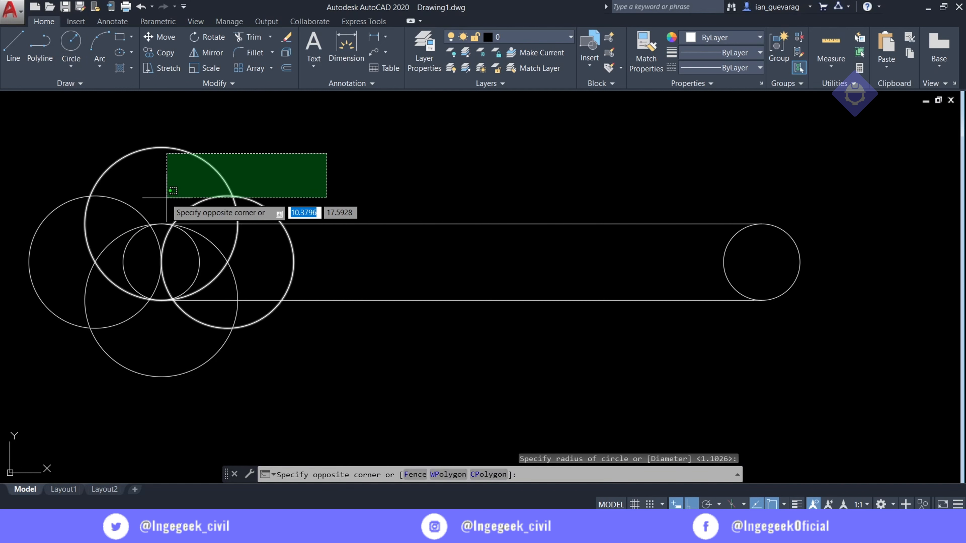
pyautogui.click(85, 197)
pyautogui.press('Delete')
pyautogui.click(254, 269)
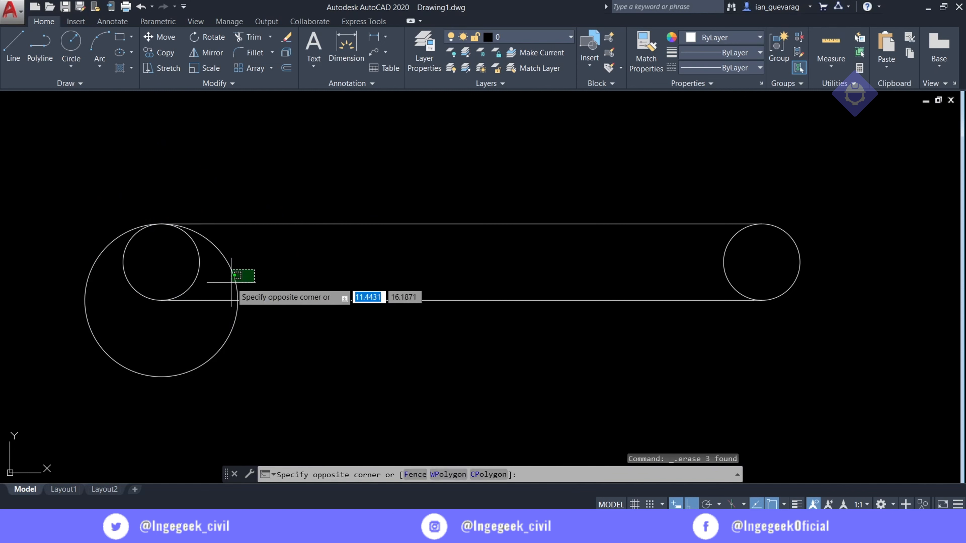
pyautogui.click(231, 279)
pyautogui.press('Delete')
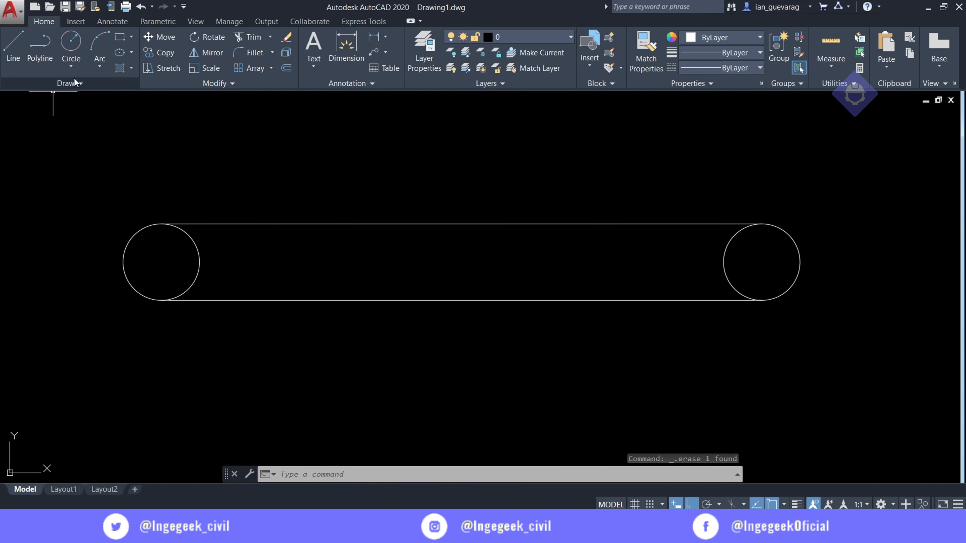
# Draw a 2-Point circle between the upper and lower lines, about a third of the way along from their left ends
pyautogui.click(73, 65)
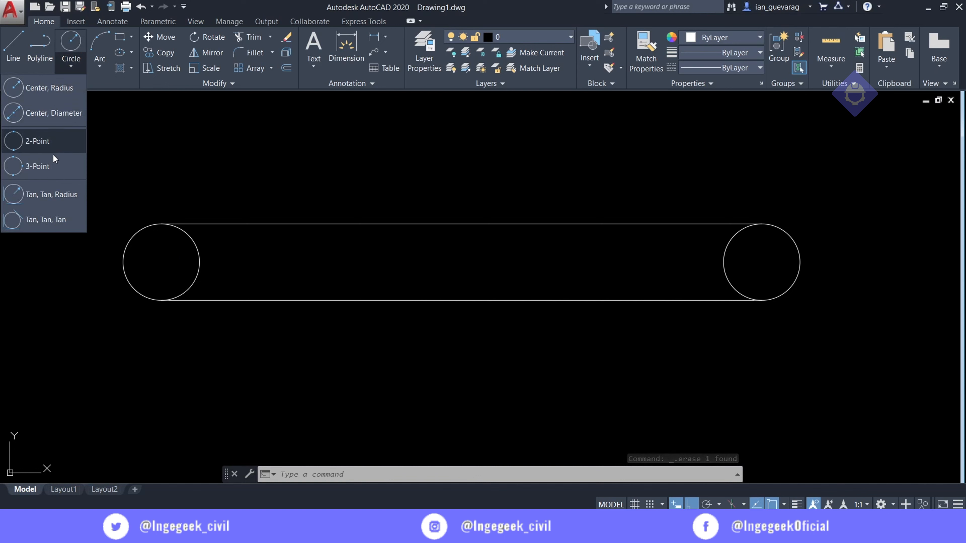
pyautogui.click(40, 141)
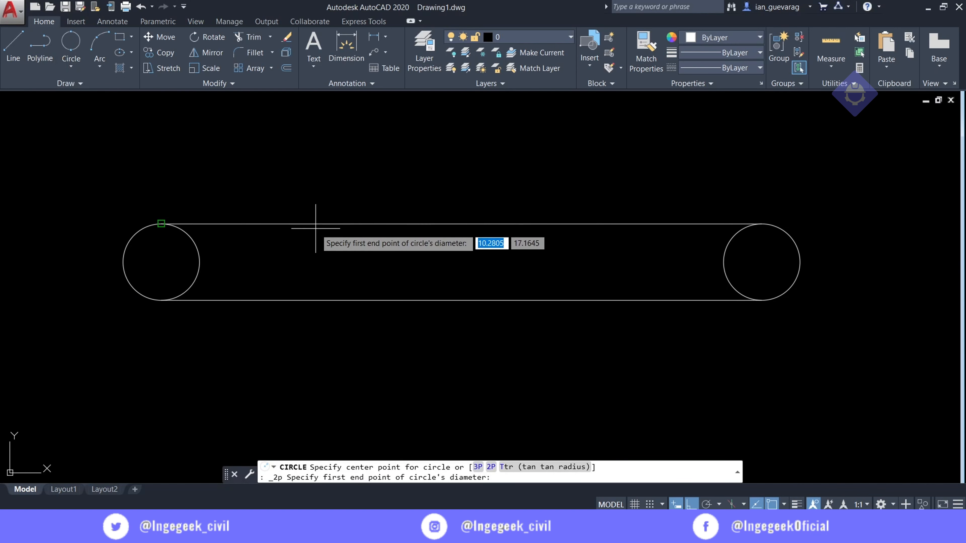
pyautogui.click(373, 223)
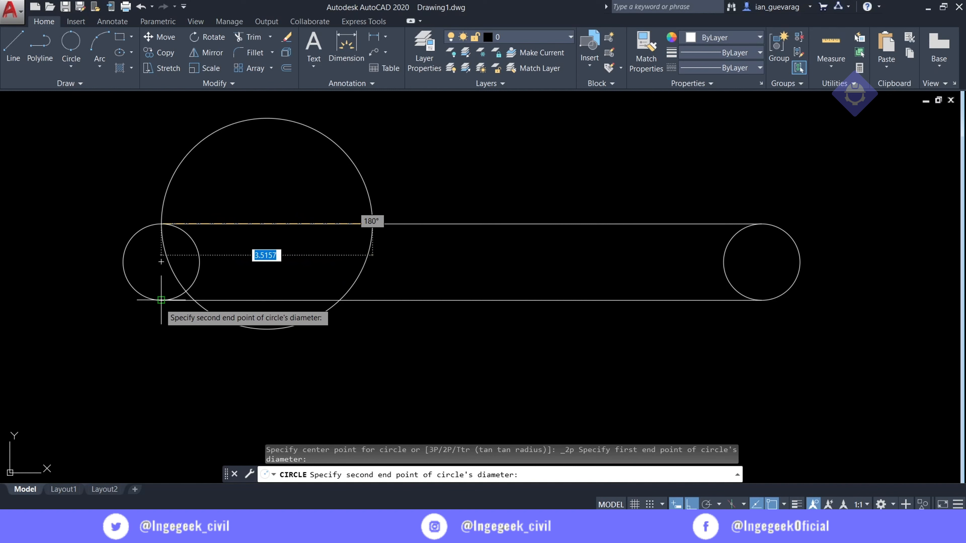
pyautogui.click(367, 302)
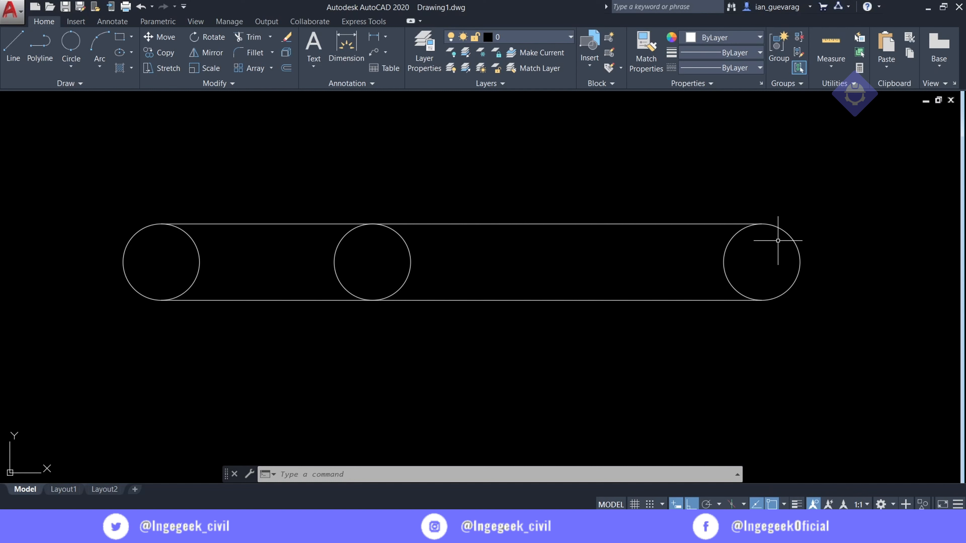
# Delete the three circles and both horizontal lines to empty the drawing
pyautogui.click(768, 250)
pyautogui.click(175, 271)
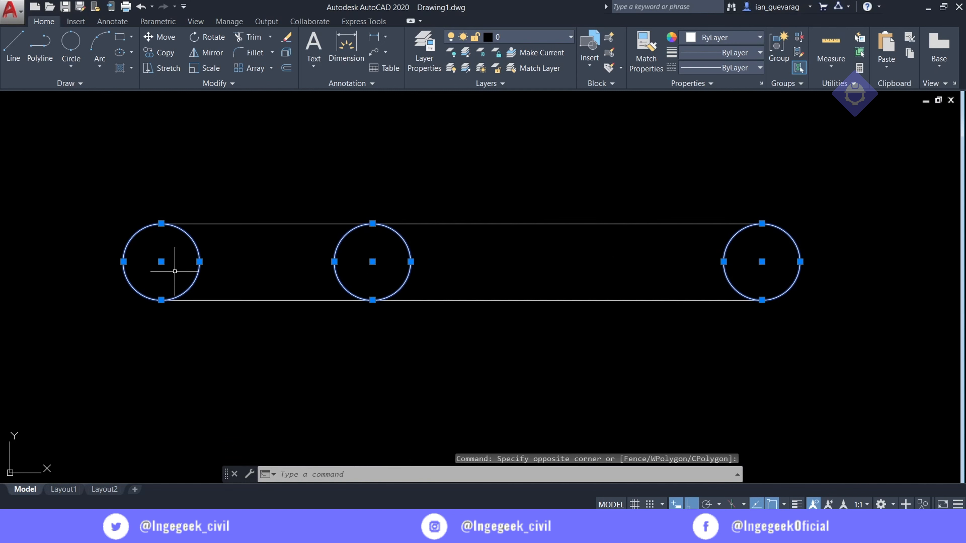
pyautogui.press('Delete')
pyautogui.click(391, 158)
pyautogui.click(265, 352)
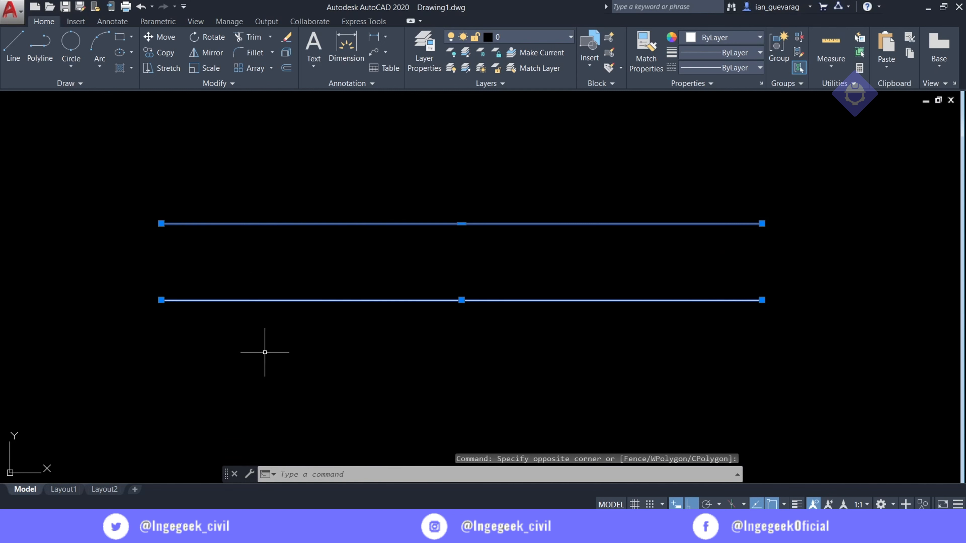
pyautogui.press('Delete')
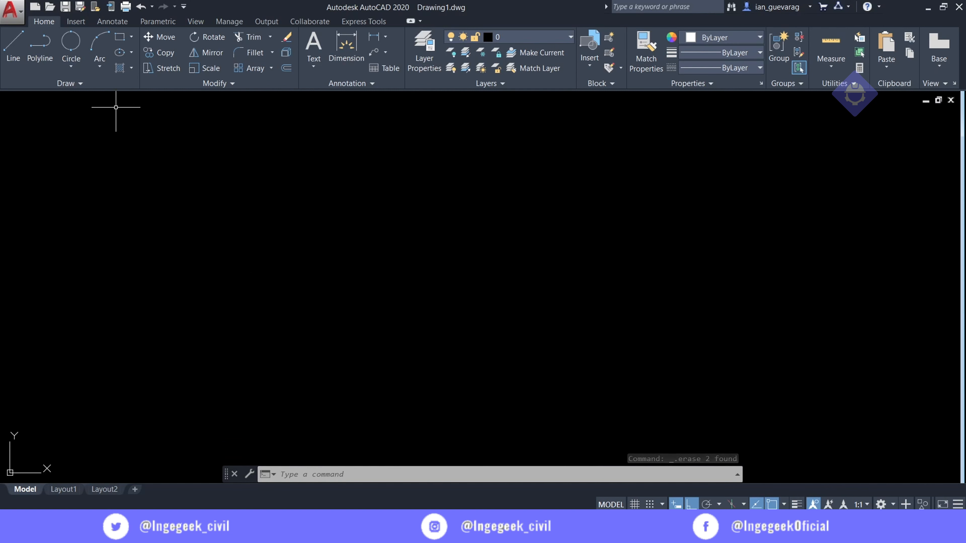
# Draw a wide, upward-bulging 3-Point arc across the middle of the empty drawing with Ortho off
pyautogui.click(94, 40)
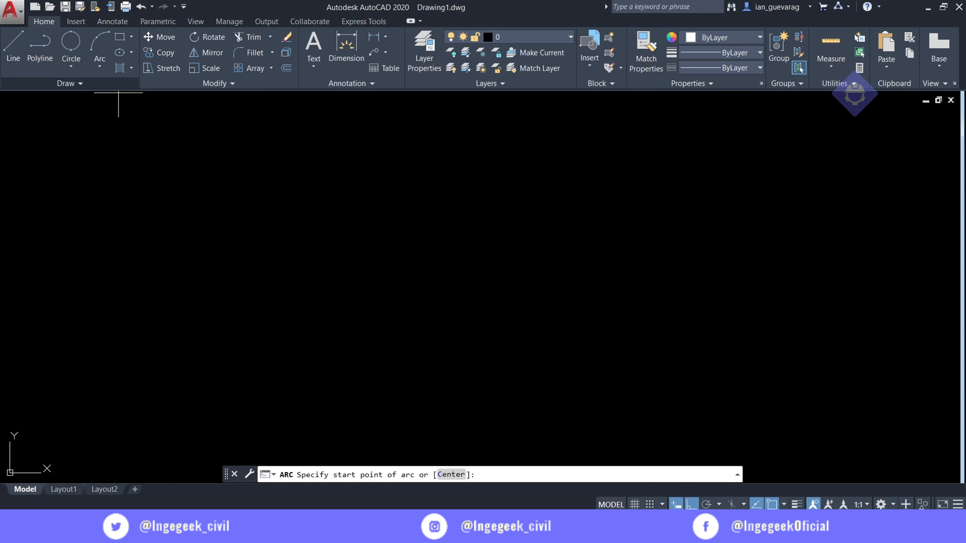
pyautogui.click(99, 66)
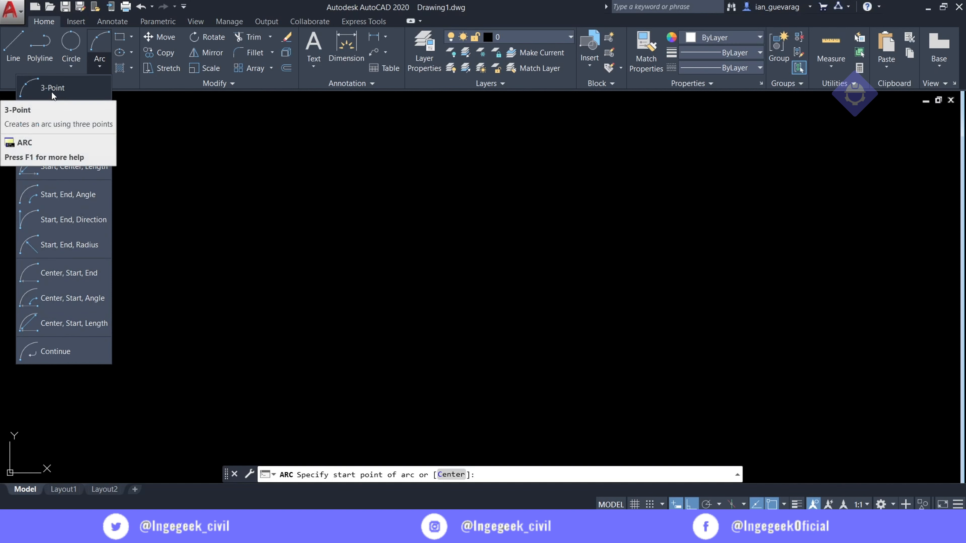
pyautogui.click(80, 91)
pyautogui.click(231, 283)
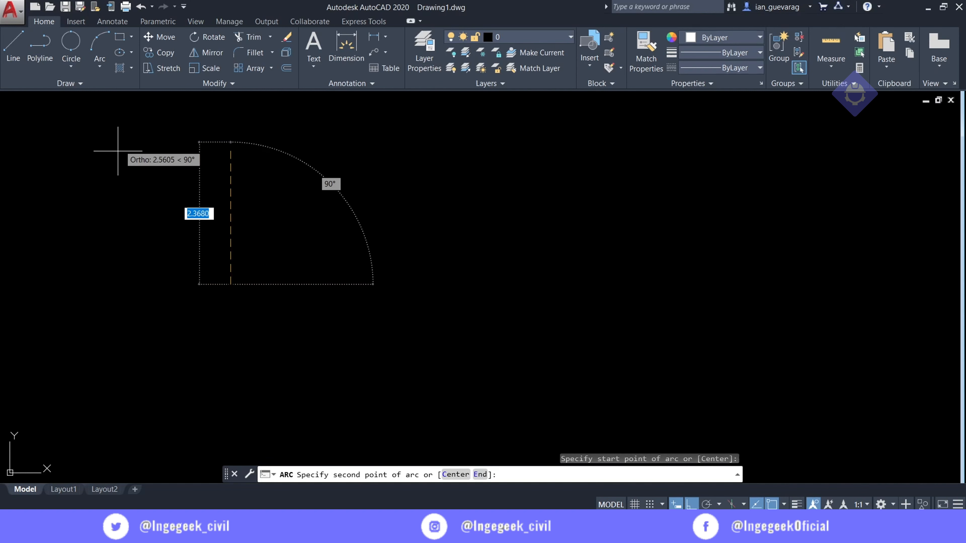
pyautogui.press('F8')
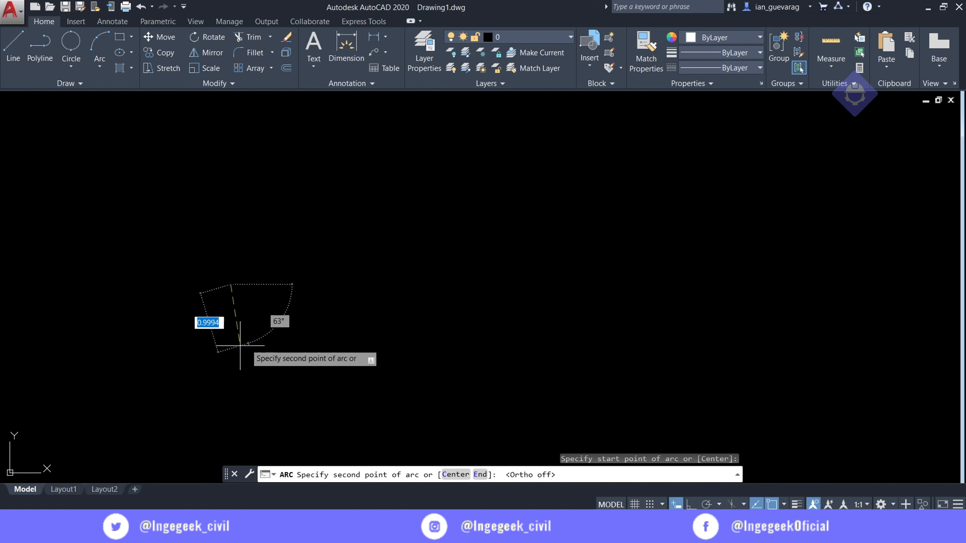
pyautogui.click(400, 168)
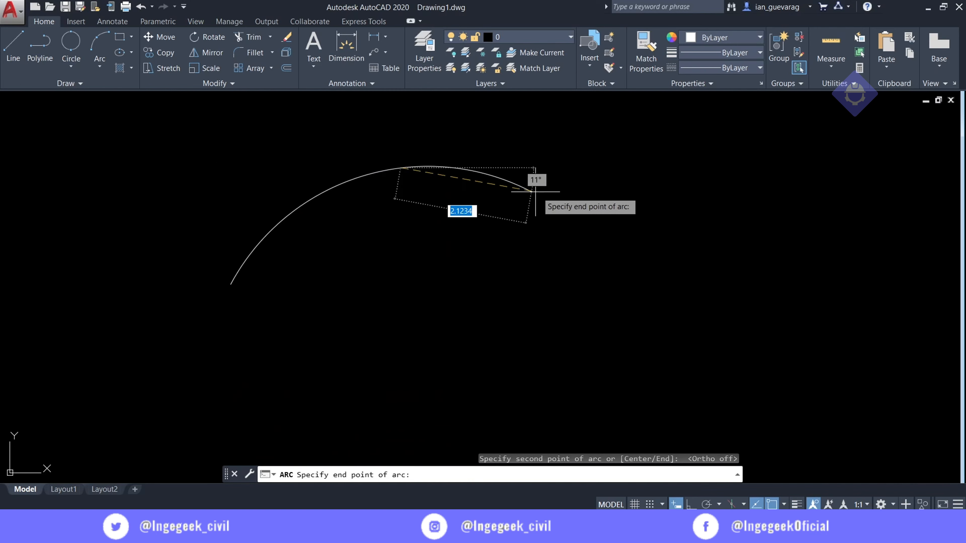
pyautogui.click(655, 283)
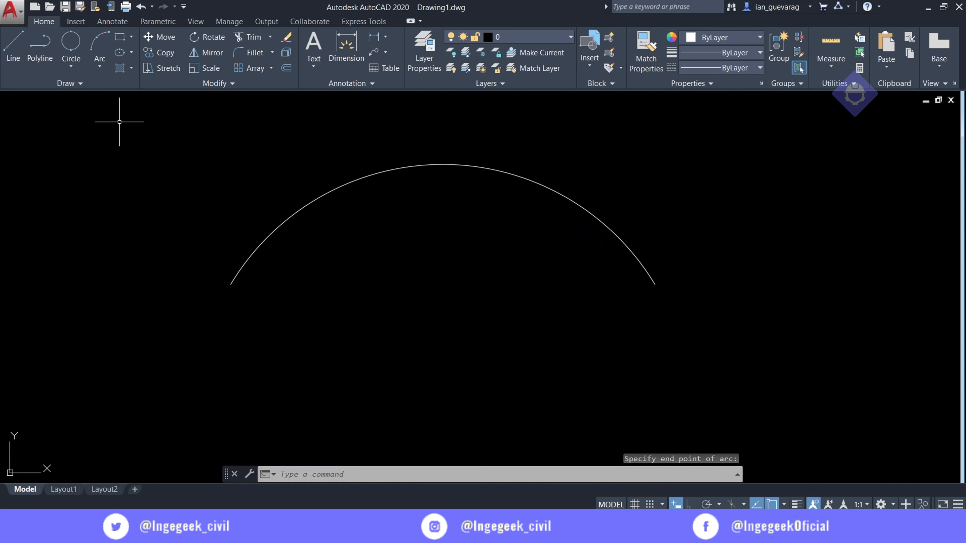
# Draw a Start, Center, End arc beside the first one, with a radius of about 4.88, ending directly below its centre with Ortho on
pyautogui.click(99, 67)
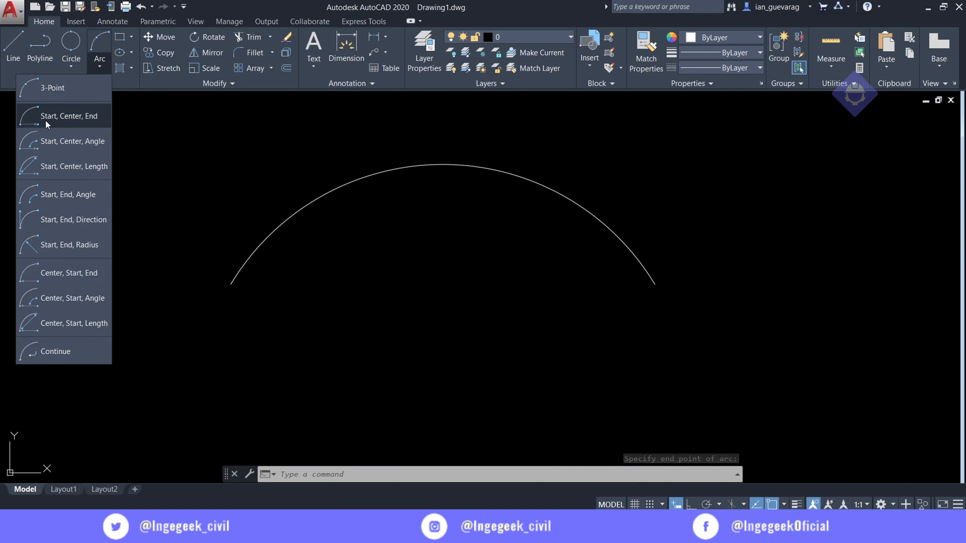
pyautogui.click(72, 116)
pyautogui.moveTo(565, 261); pyautogui.dragTo(214, 261, button='middle')
pyautogui.click(484, 305)
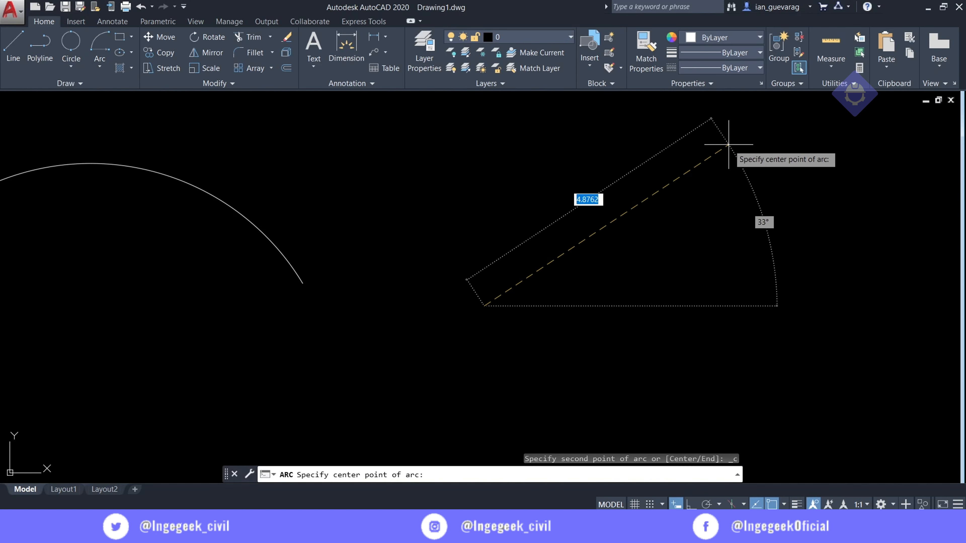
pyautogui.click(728, 144)
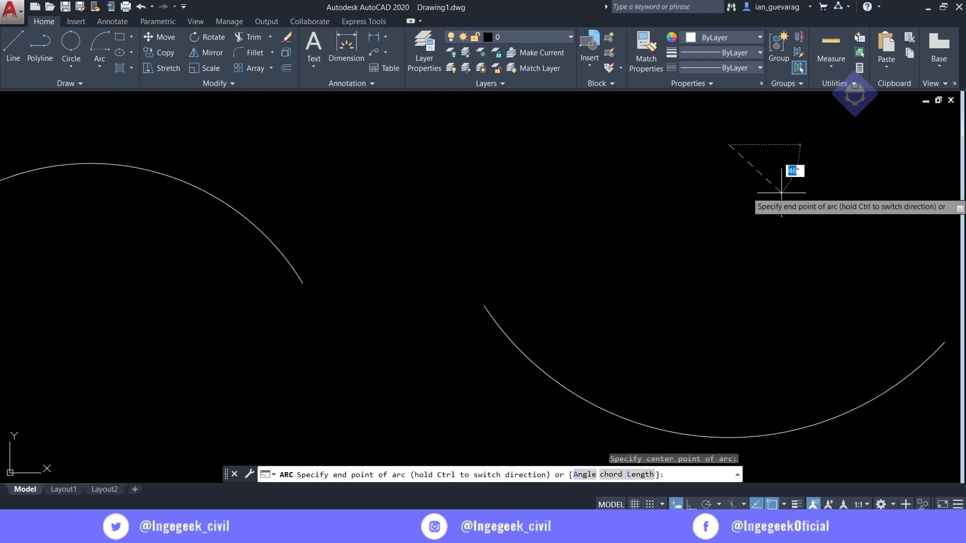
pyautogui.scroll(-3, 690, 233)
pyautogui.moveTo(689, 233); pyautogui.dragTo(571, 264, button='middle')
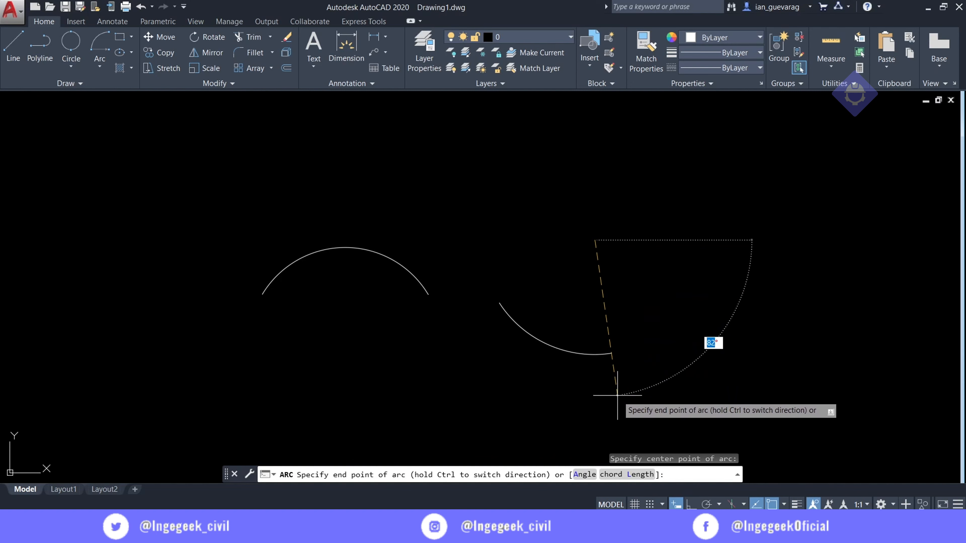
pyautogui.press('F8')
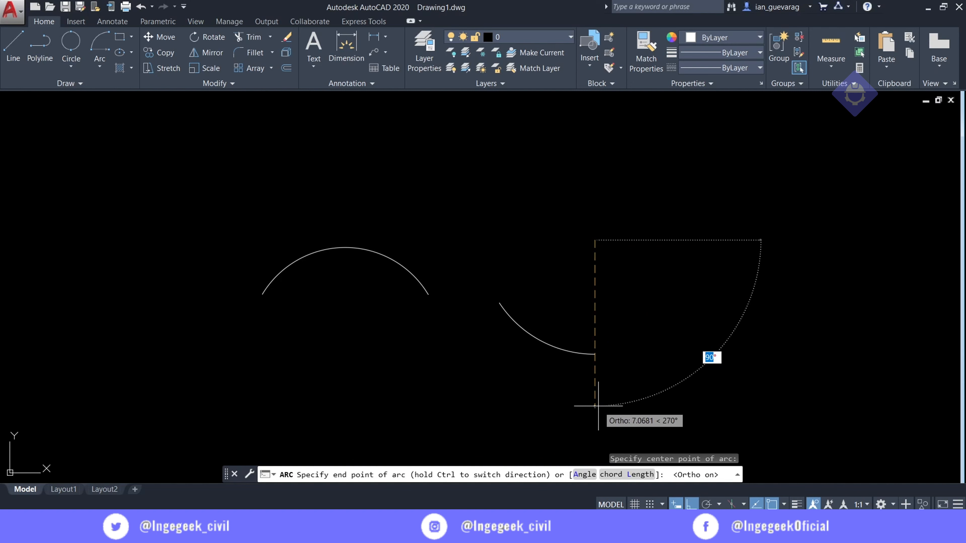
pyautogui.press('Escape')
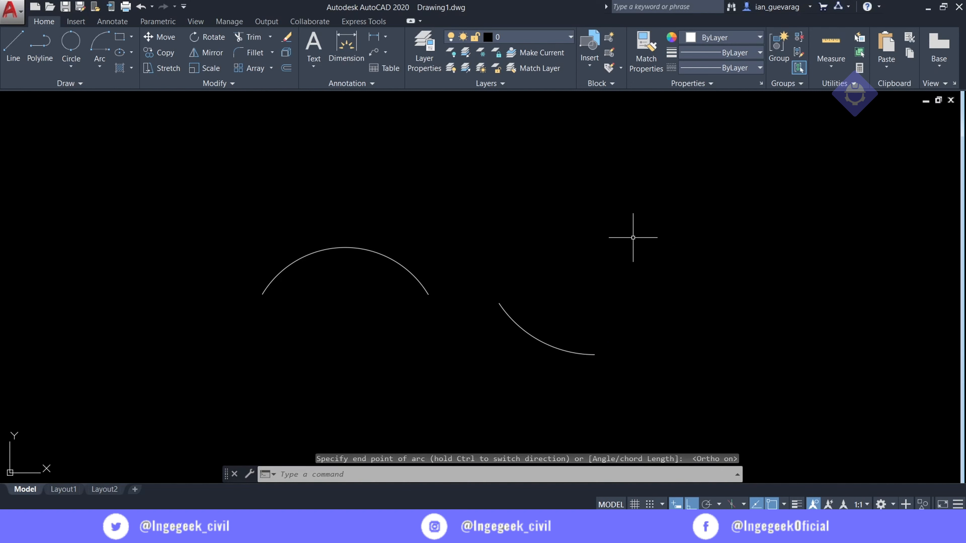
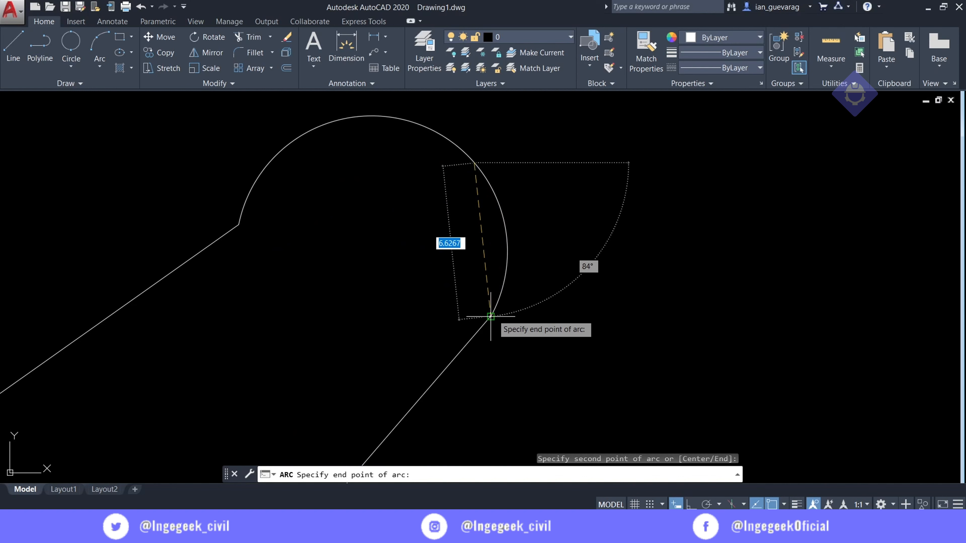
# End the 3-Point arc on the upper endpoint of the steeper line so that it joins the two slanted lines
pyautogui.click(490, 317)
pyautogui.scroll(-5, 381, 346)
pyautogui.moveTo(377, 345); pyautogui.dragTo(486, 184, button='middle')
pyautogui.scroll(2, 486, 184)
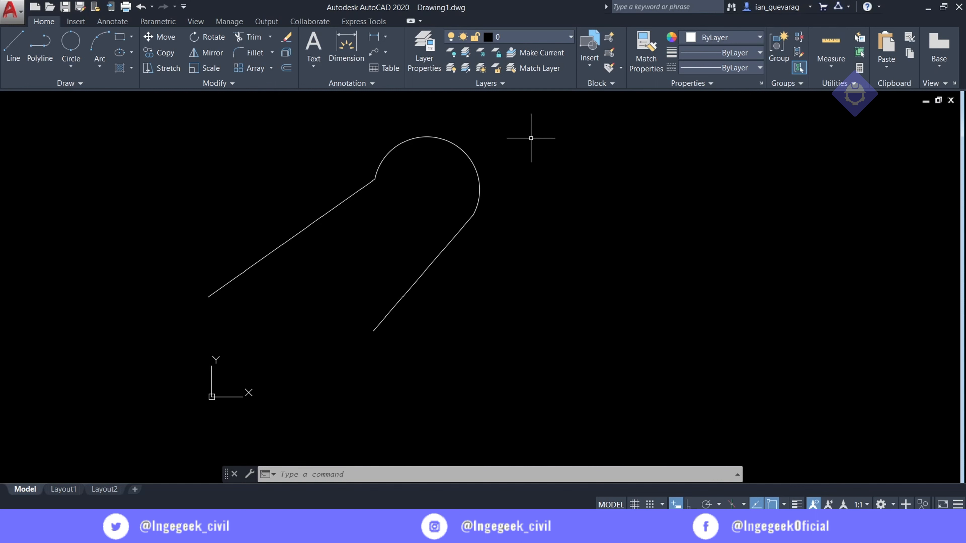
# Try crossing selections that touch the arc and both lines, clearing the selection each time
pyautogui.click(534, 129)
pyautogui.click(344, 303)
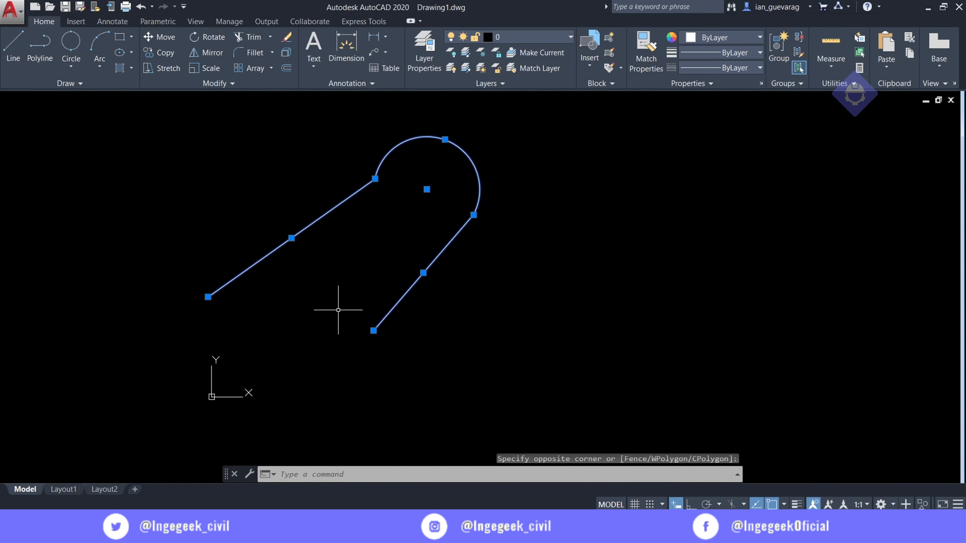
pyautogui.press('Escape')
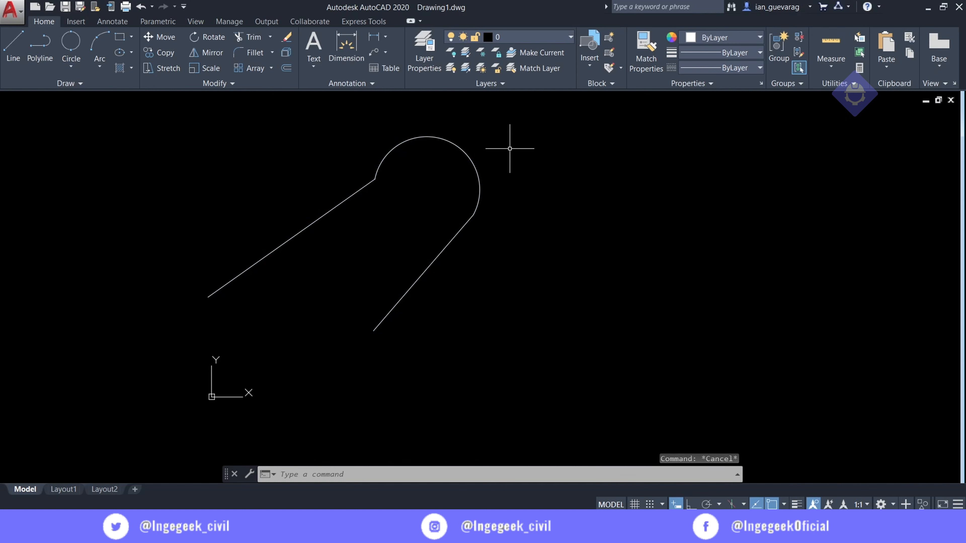
pyautogui.click(527, 115)
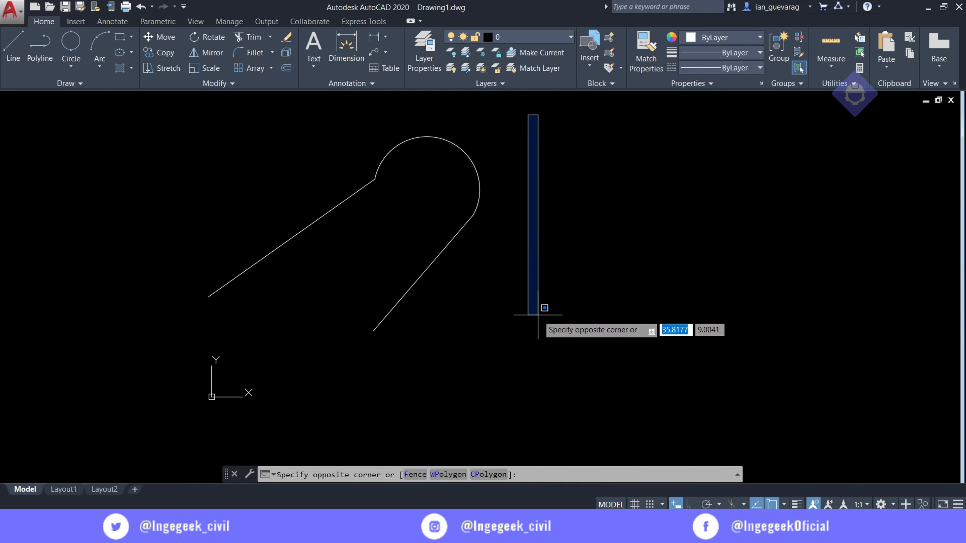
pyautogui.click(343, 342)
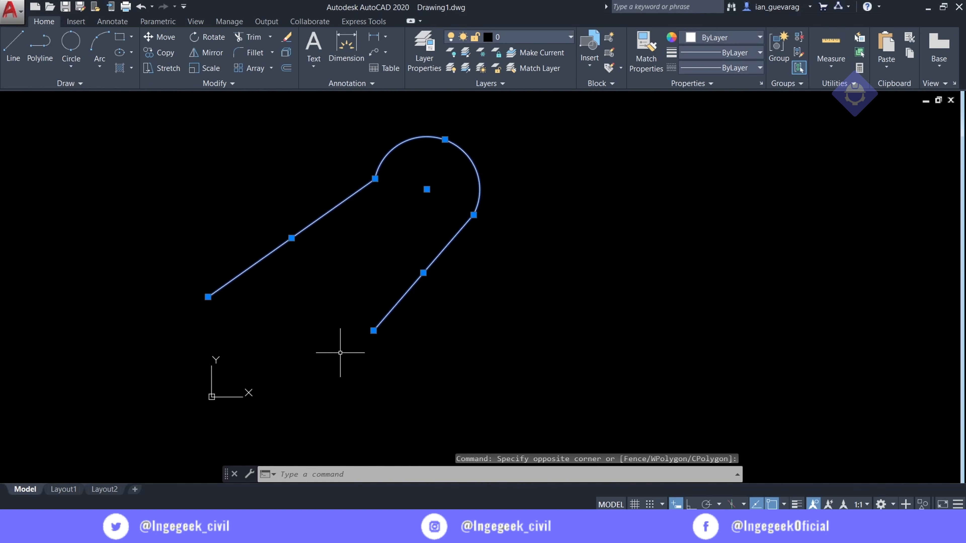
pyautogui.press('Escape')
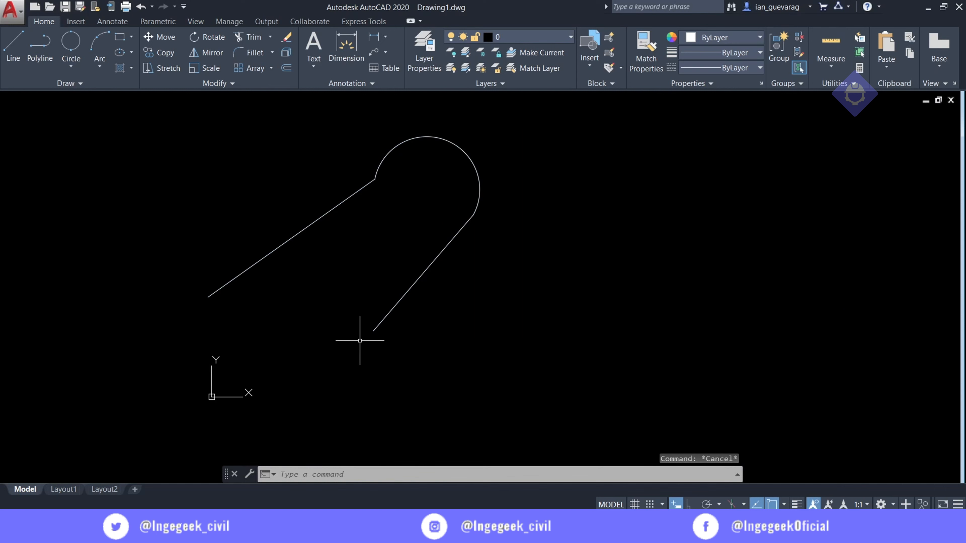
# Delete the arc using a crossing selection that touches only its outer edge, and undo the deletion
pyautogui.click(533, 126)
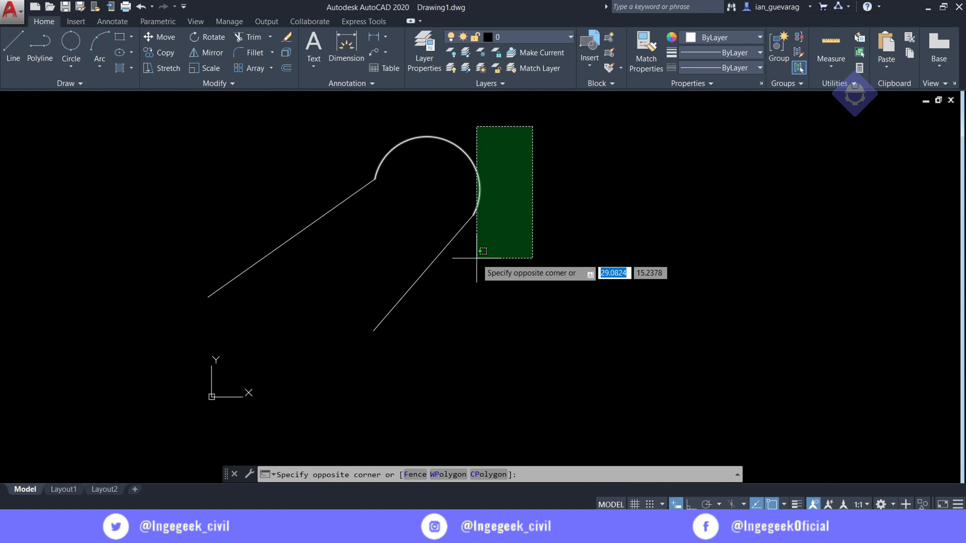
pyautogui.click(476, 258)
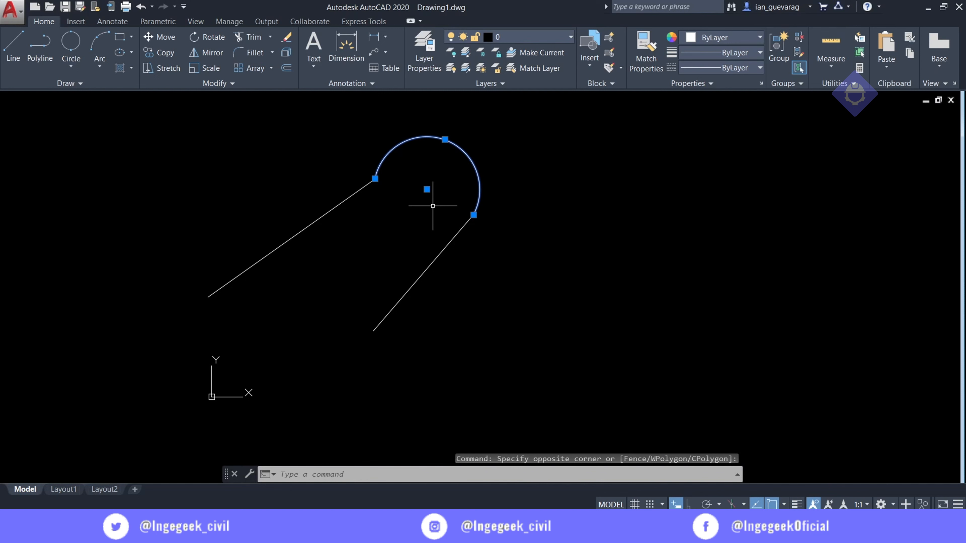
pyautogui.press('Delete')
pyautogui.hotkey('ctrl', 'z')
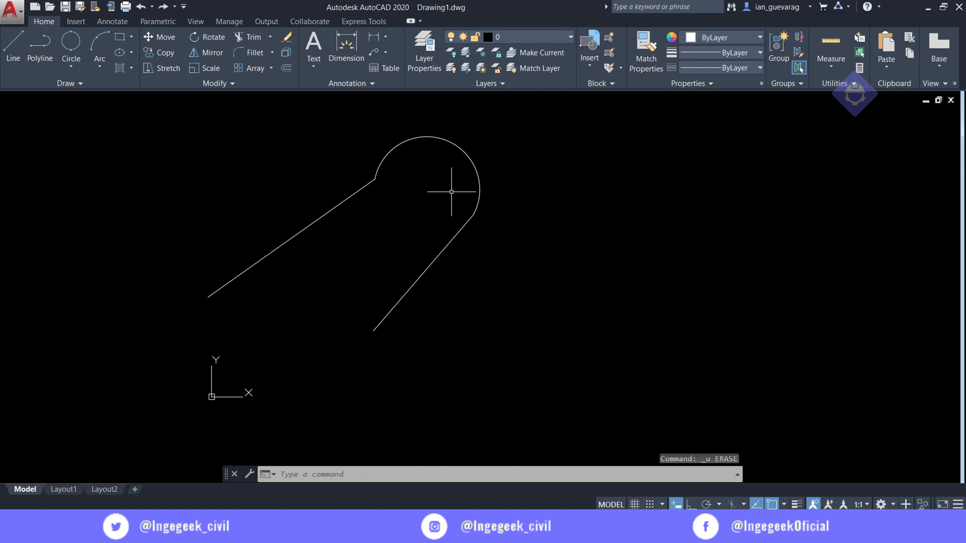
# Try a window selection over only part of the arc, and select the arc by enclosing it completely
pyautogui.click(459, 128)
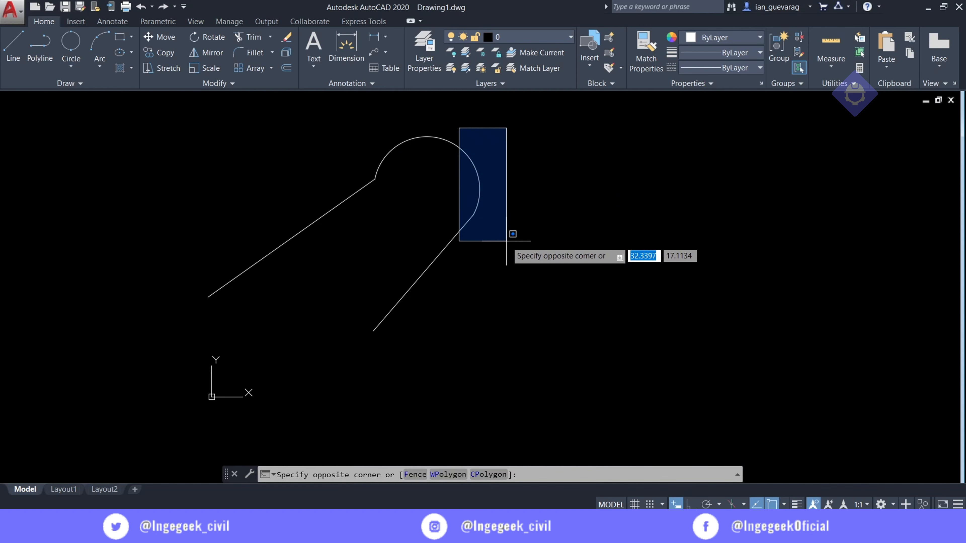
pyautogui.click(506, 240)
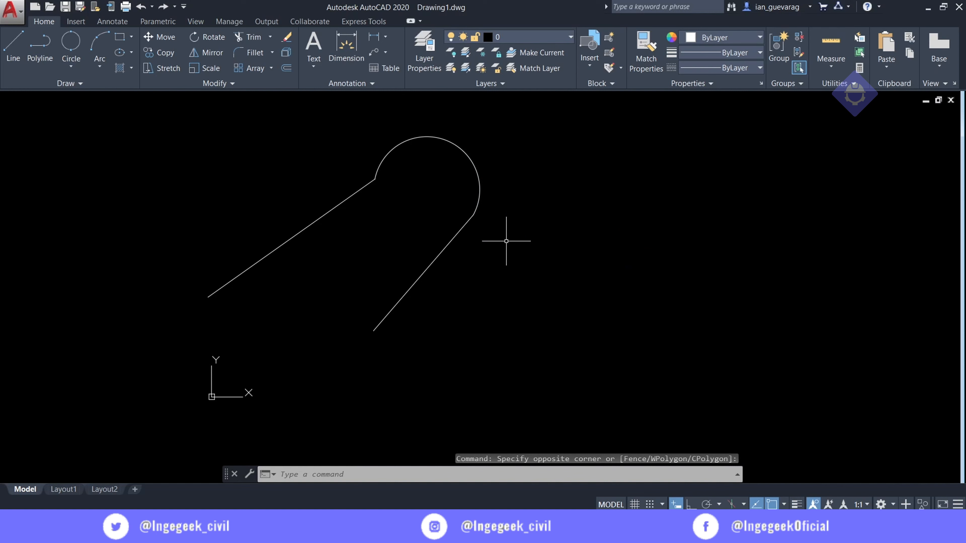
pyautogui.click(325, 109)
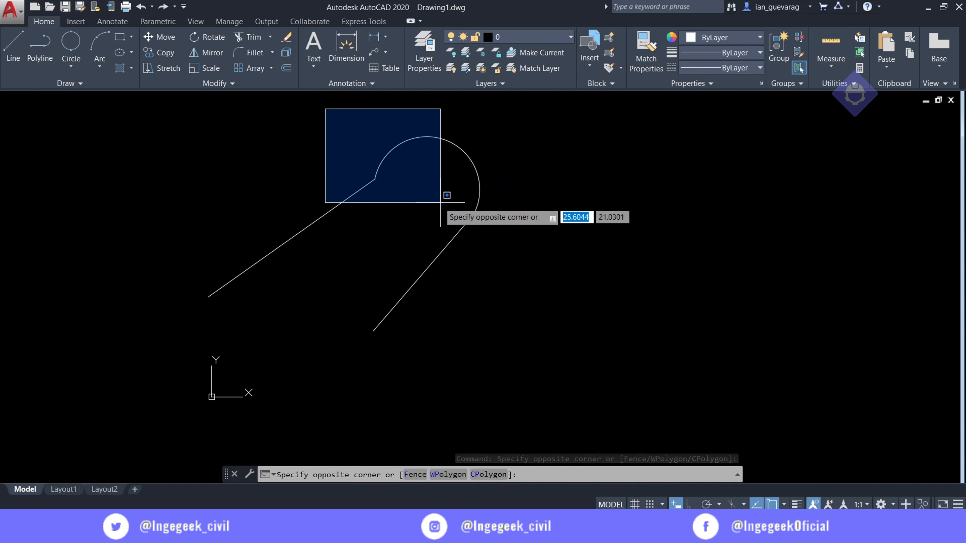
pyautogui.click(519, 246)
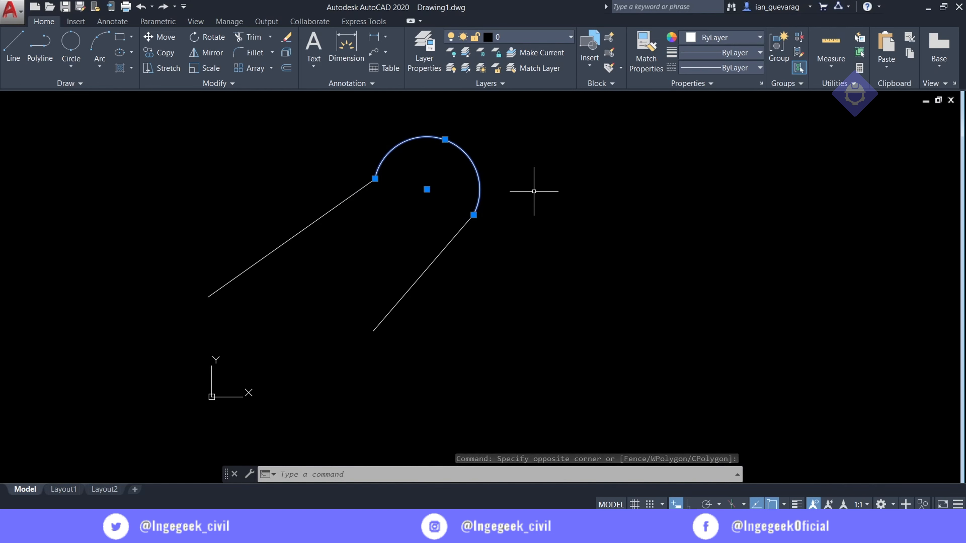
# Delete the arc and both slanted lines to empty the drawing
pyautogui.click(586, 129)
pyautogui.click(330, 327)
pyautogui.press('Delete')
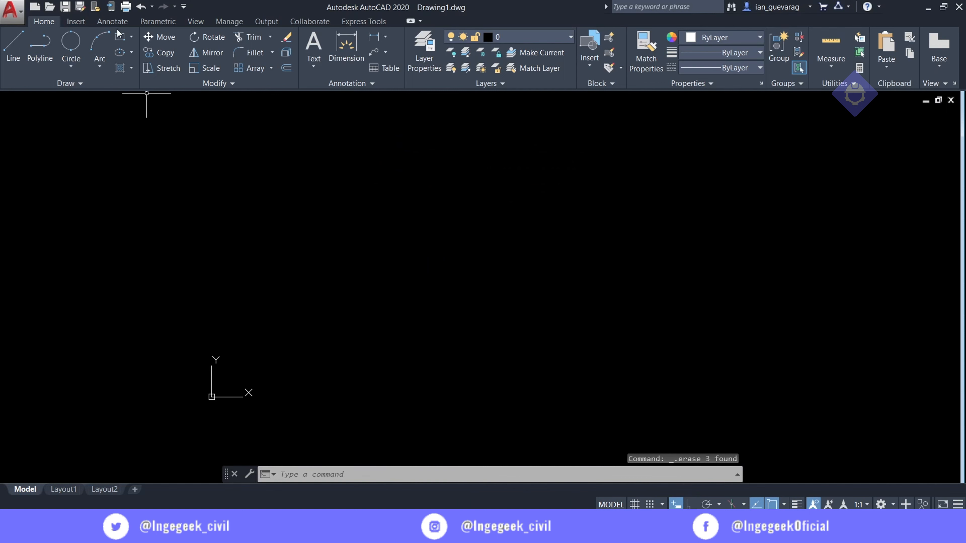
# Draw a large, closed, irregular five-sided outline with the Line command
pyautogui.click(14, 44)
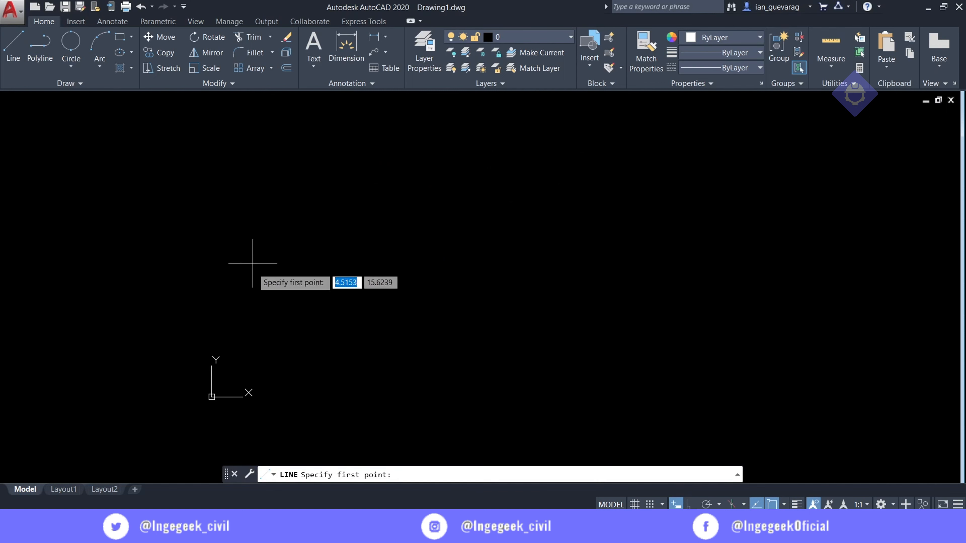
pyautogui.click(271, 306)
pyautogui.click(574, 172)
pyautogui.click(720, 264)
pyautogui.click(580, 368)
pyautogui.click(460, 358)
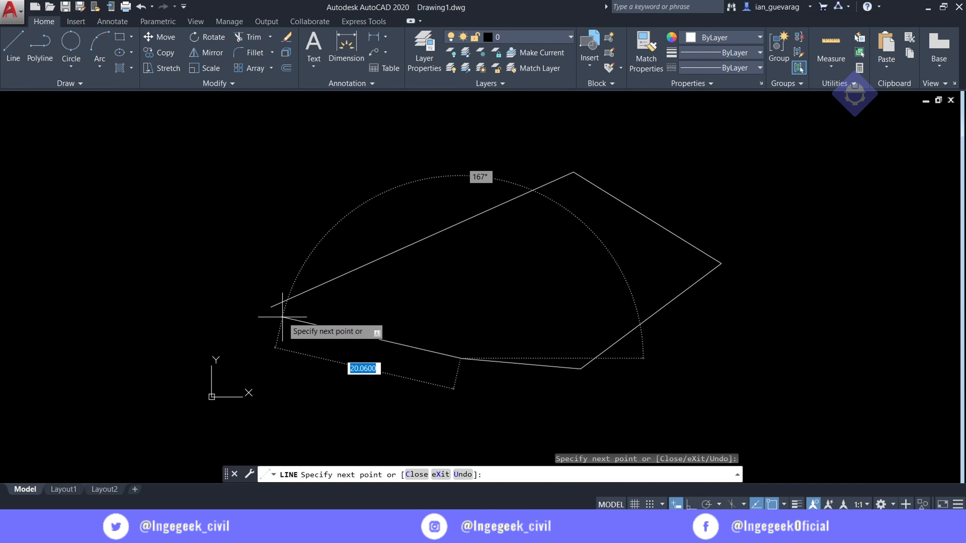
pyautogui.press('Escape')
# Draw a smaller closed five-sided outline with the Line command inside the large one
pyautogui.write('l')
pyautogui.press('Return')
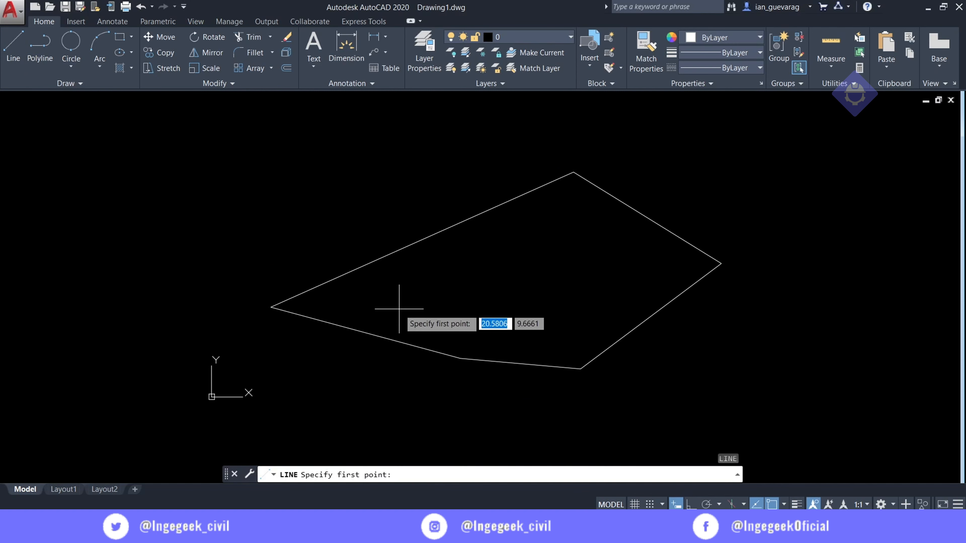
pyautogui.click(399, 310)
pyautogui.click(492, 237)
pyautogui.click(582, 246)
pyautogui.click(601, 310)
pyautogui.click(509, 338)
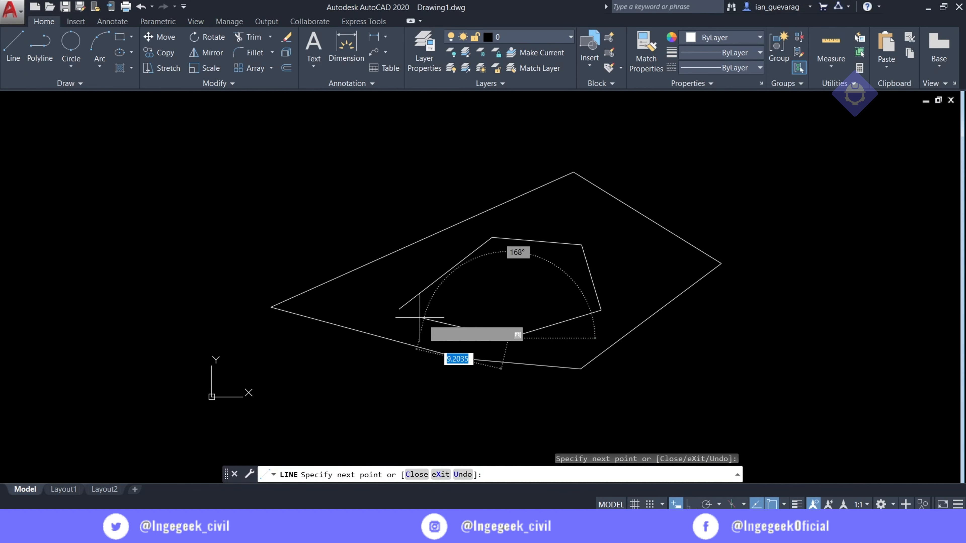
pyautogui.click(399, 310)
pyautogui.press('Escape')
# Select all five sides of the inner outline with a crossing selection that only partly covers it, and clear the selection
pyautogui.scroll(-3, 431, 367)
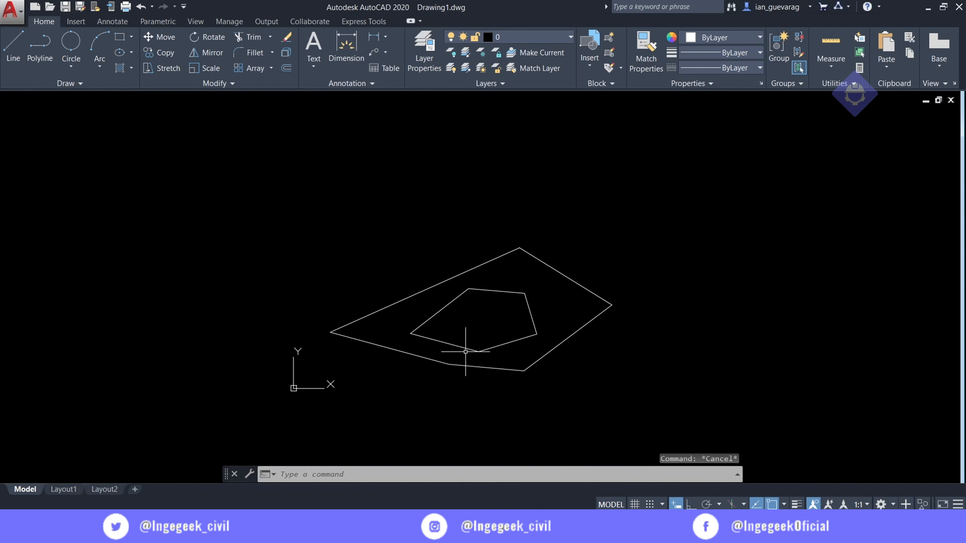
pyautogui.scroll(1, 464, 345)
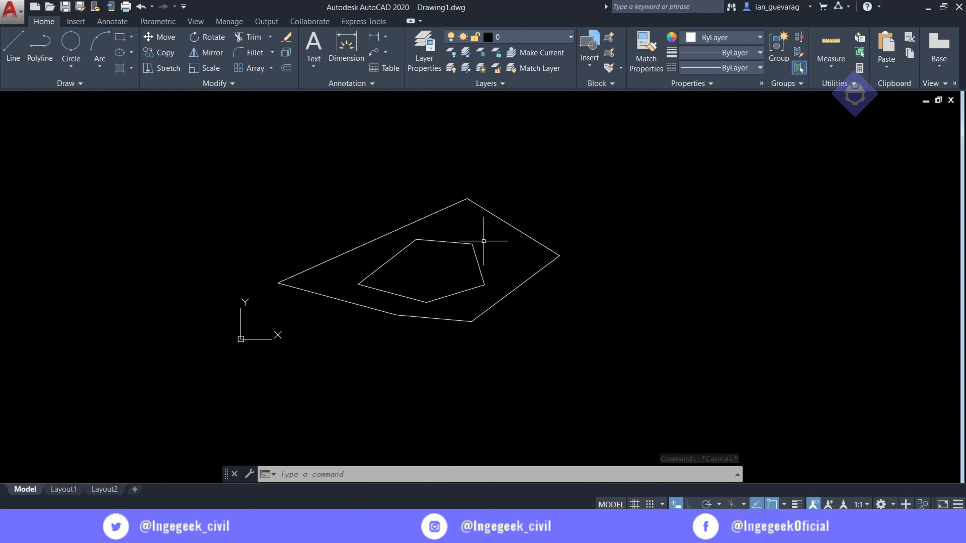
pyautogui.scroll(2, 494, 240)
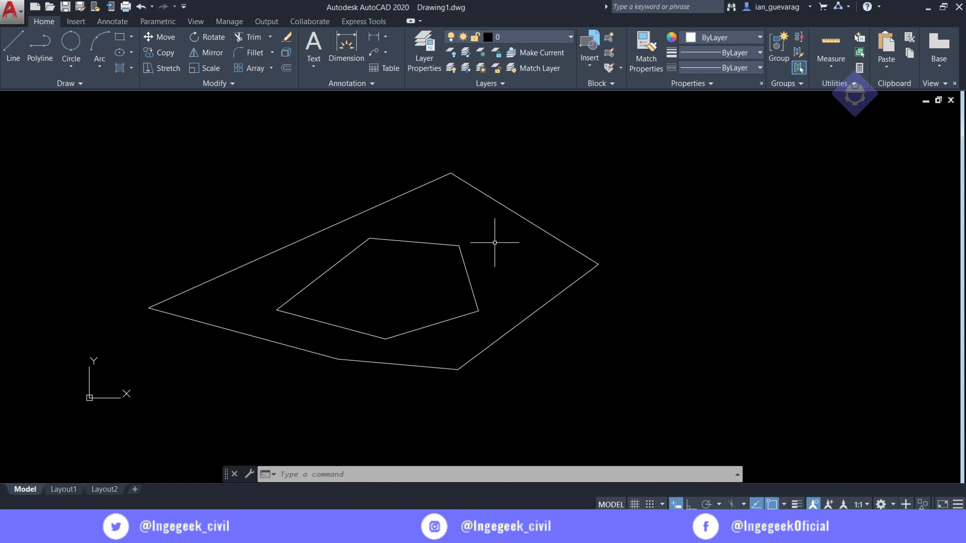
pyautogui.scroll(-2, 491, 222)
pyautogui.scroll(4, 493, 222)
pyautogui.click(491, 229)
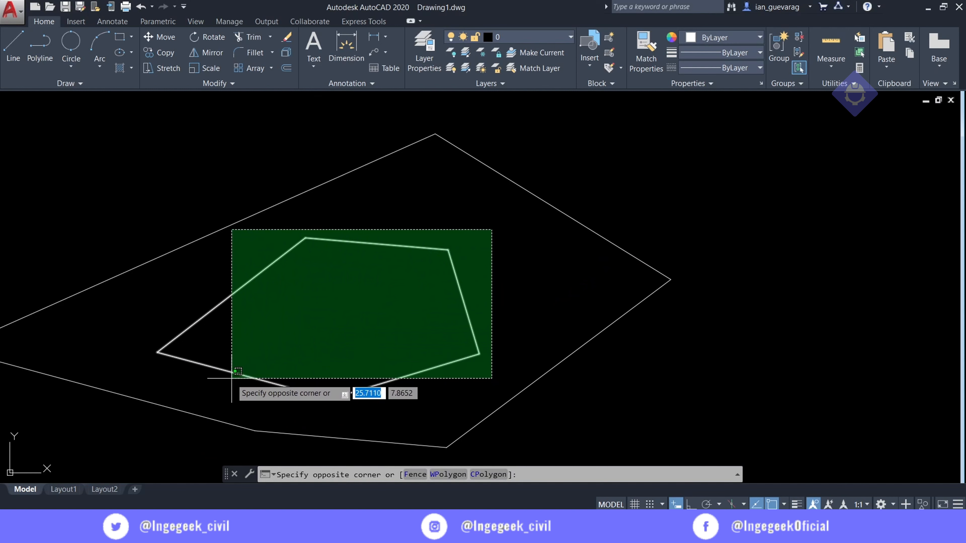
pyautogui.click(253, 396)
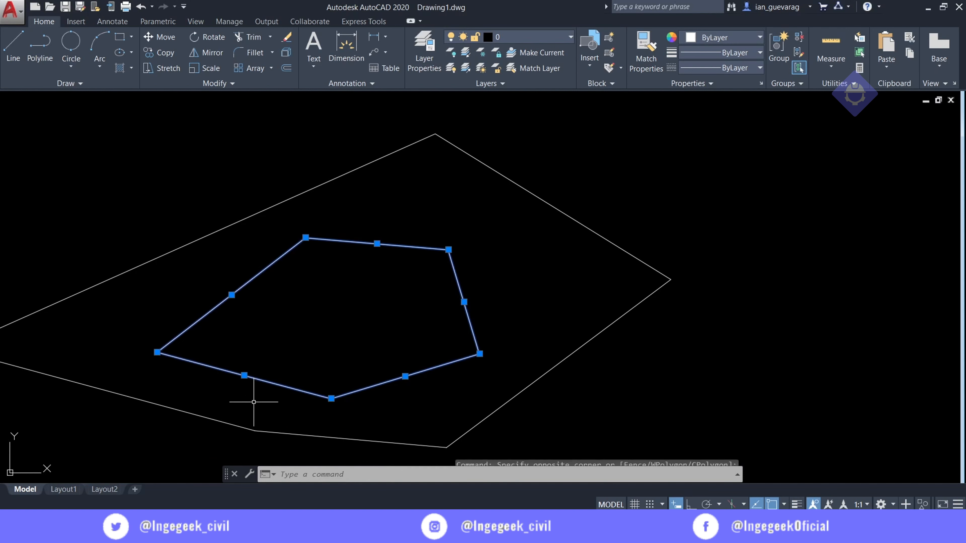
pyautogui.scroll(-5, 255, 345)
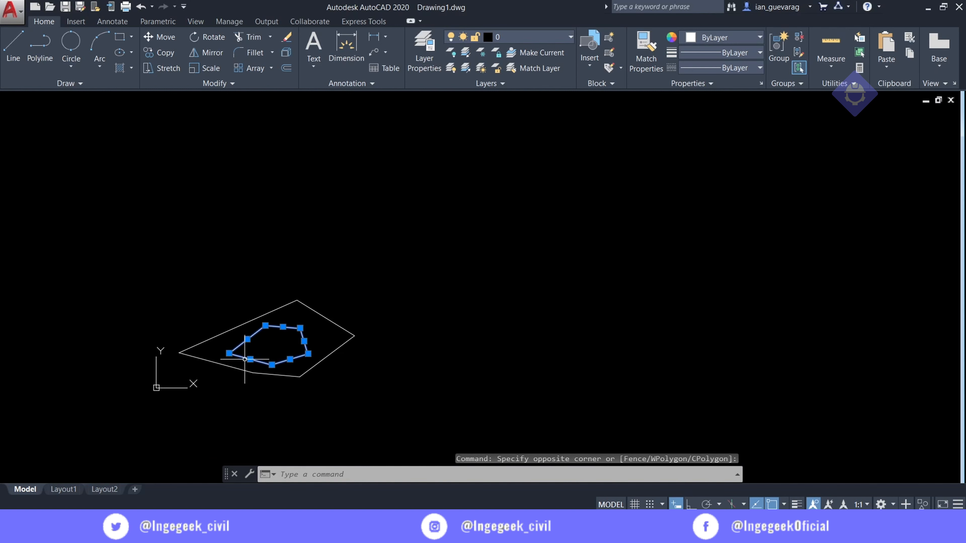
pyautogui.press('Escape')
# Delete the lines fully enclosed by a window selection around the inner outline, and undo the deletion
pyautogui.scroll(2, 244, 359)
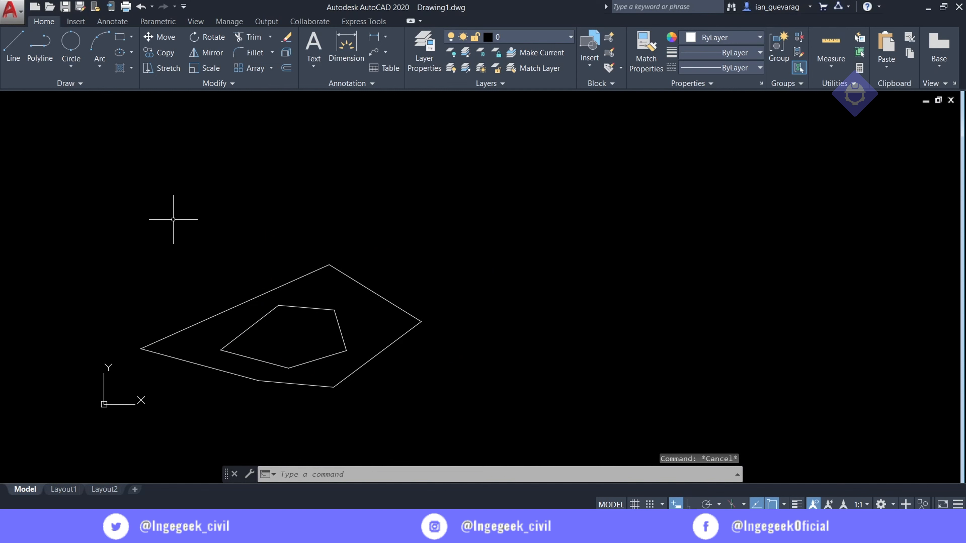
pyautogui.click(197, 194)
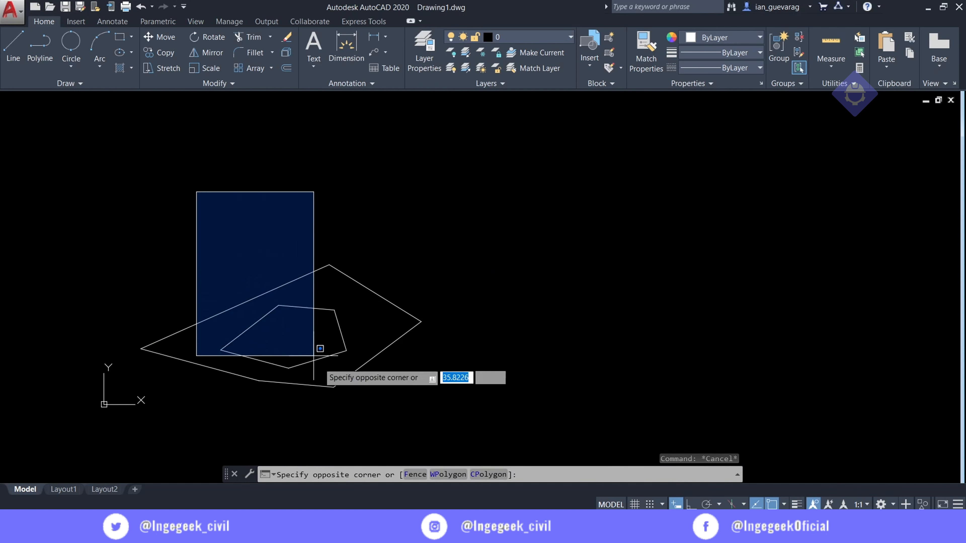
pyautogui.click(384, 406)
pyautogui.press('Delete')
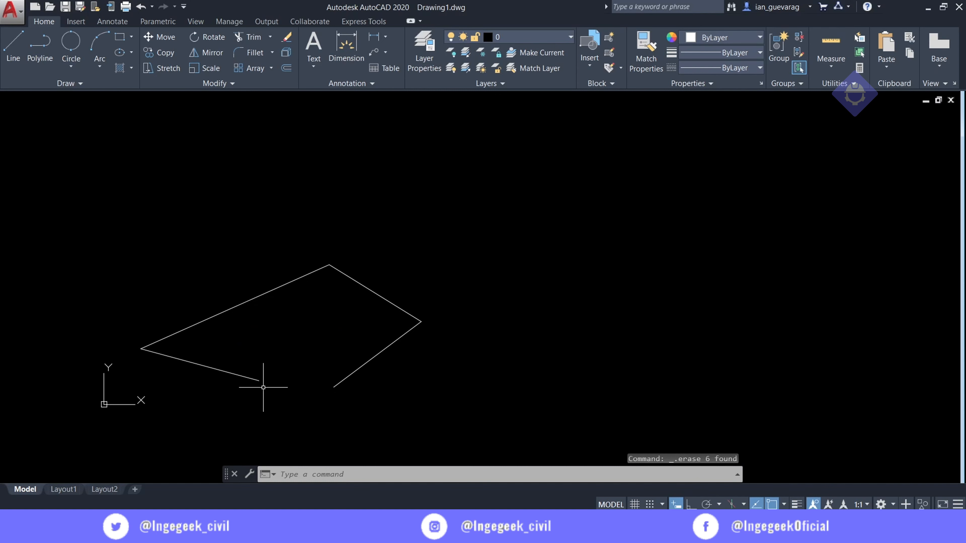
pyautogui.hotkey('ctrl', 'z')
# Try a crossing selection over only the right-hand portion of both outlines, and clear the selection
pyautogui.click(398, 268)
pyautogui.click(314, 386)
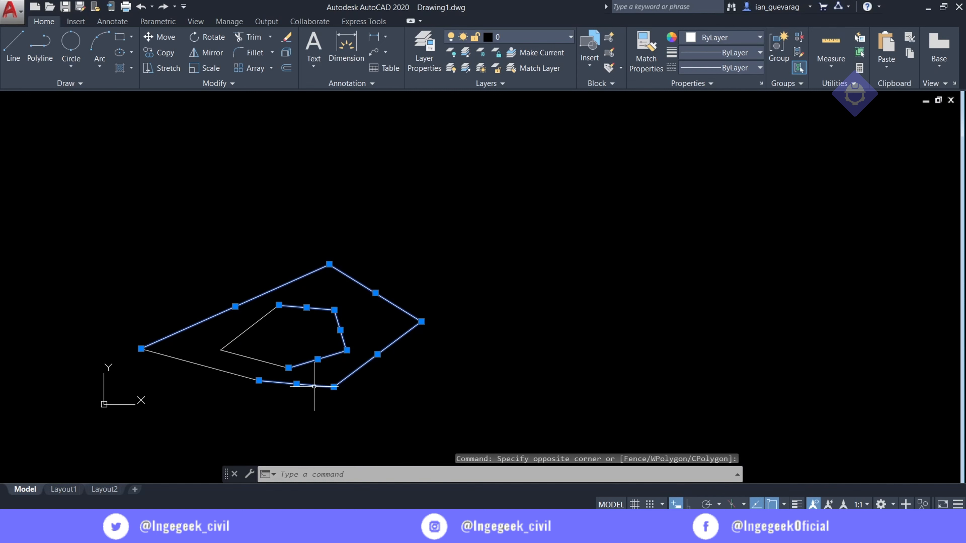
pyautogui.press('Escape')
# Select every line of both outlines with a crossing selection and join them into polylines
pyautogui.click(402, 234)
pyautogui.click(202, 402)
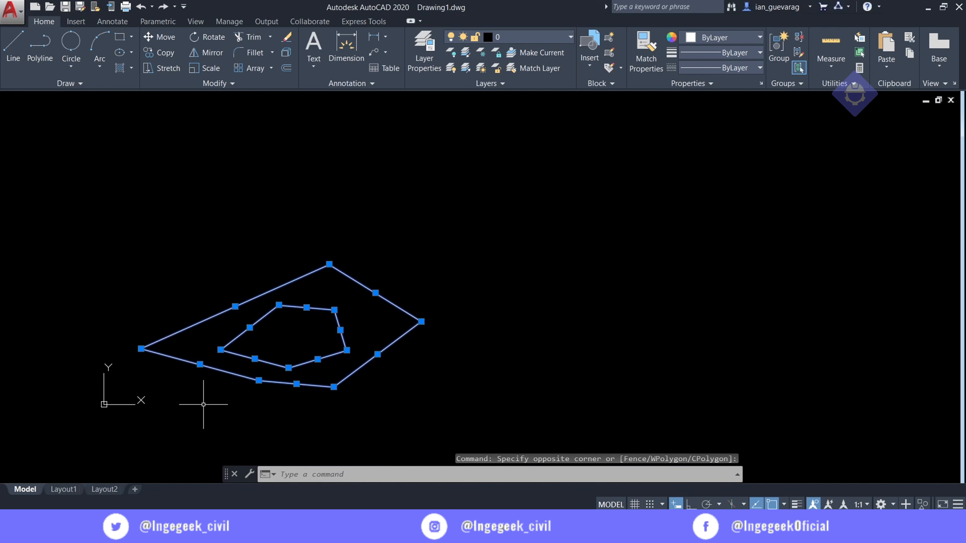
pyautogui.write('join')
pyautogui.press('Return')
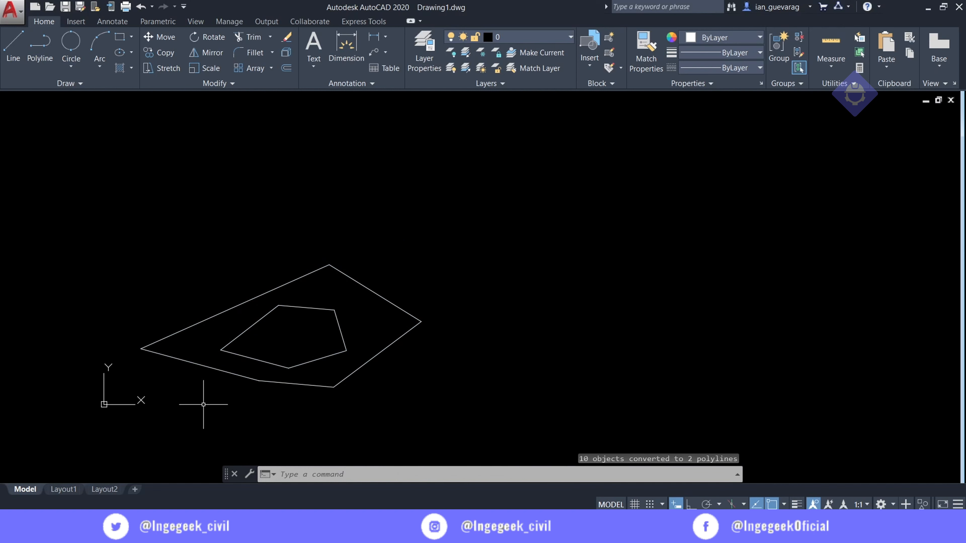
pyautogui.press('Escape')
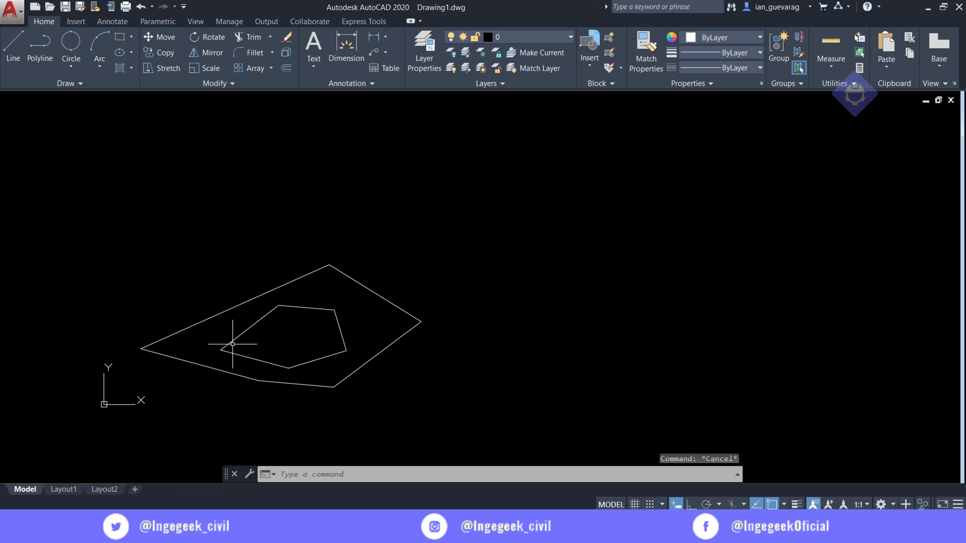
# Delete the inner polyline using a window selection that encloses only it completely, and undo the deletion
pyautogui.click(187, 211)
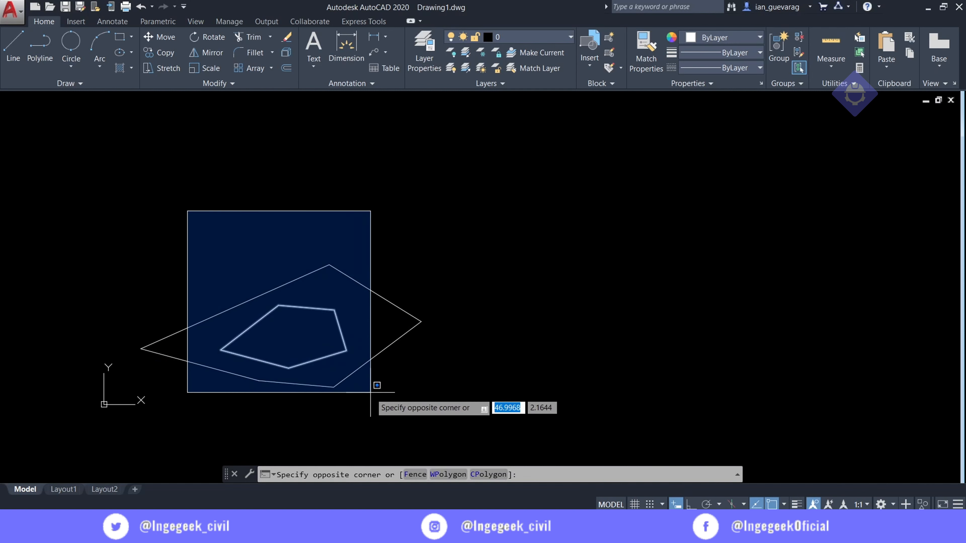
pyautogui.click(382, 415)
pyautogui.press('Delete')
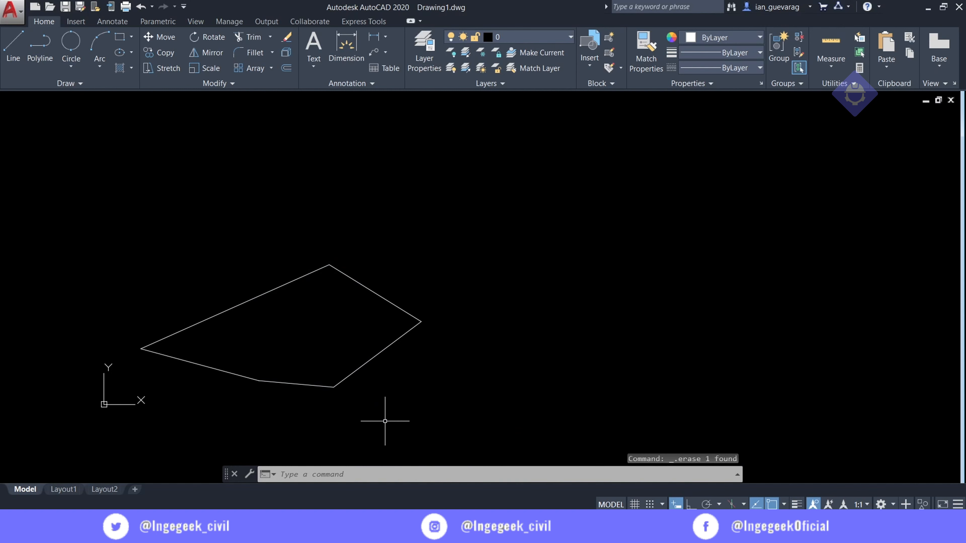
pyautogui.hotkey('ctrl', 'z')
# Select the whole inner polyline with a crossing selection over part of it, and clear the selection
pyautogui.scroll(4, 319, 292)
pyautogui.scroll(-2, 394, 345)
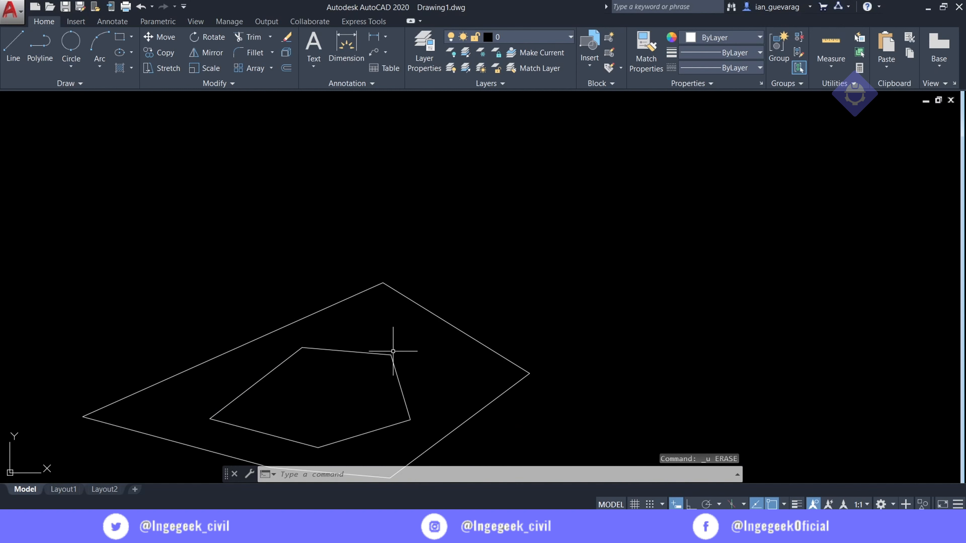
pyautogui.moveTo(395, 345); pyautogui.dragTo(432, 227, button='middle')
pyautogui.scroll(3, 431, 226)
pyautogui.scroll(-3, 479, 194)
pyautogui.click(481, 190)
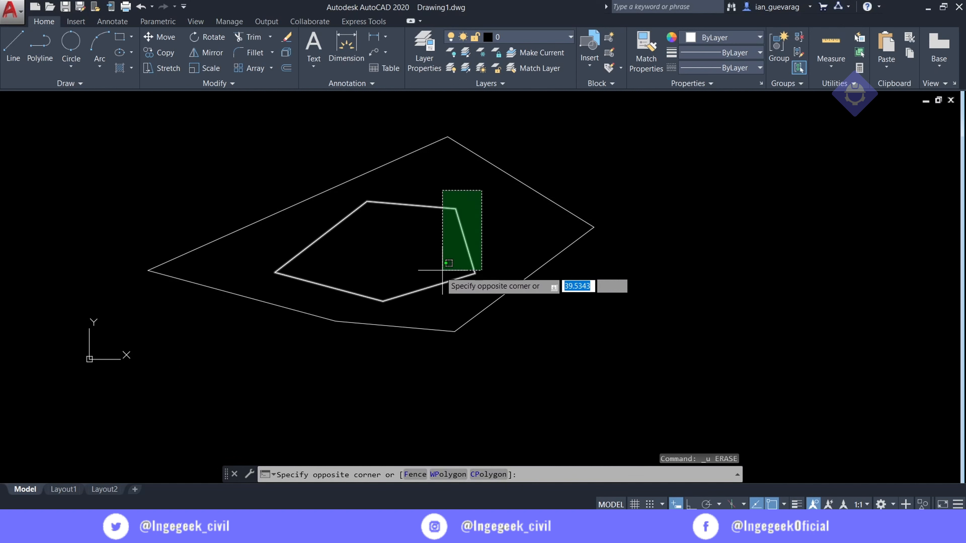
pyautogui.scroll(3, 378, 292)
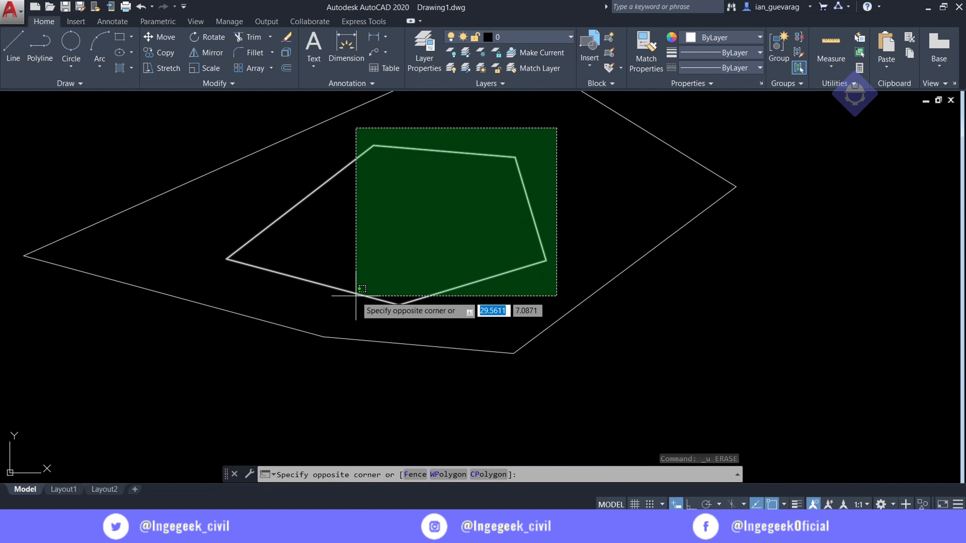
pyautogui.click(325, 311)
pyautogui.scroll(-5, 326, 312)
pyautogui.scroll(1, 231, 334)
pyautogui.press('Escape')
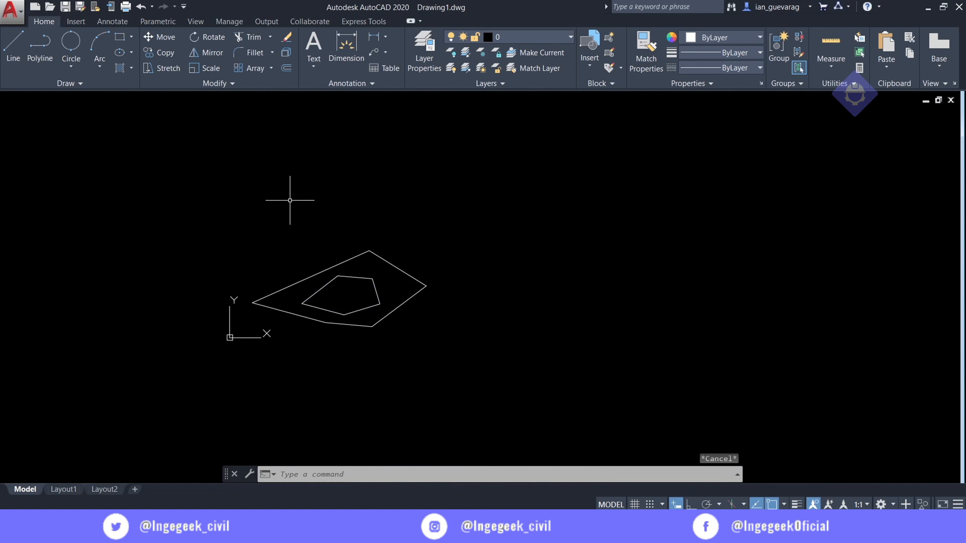
# Enclose the inner polyline completely in a window selection and delete it
pyautogui.click(291, 200)
pyautogui.click(398, 366)
pyautogui.press('Escape')
pyautogui.click(269, 177)
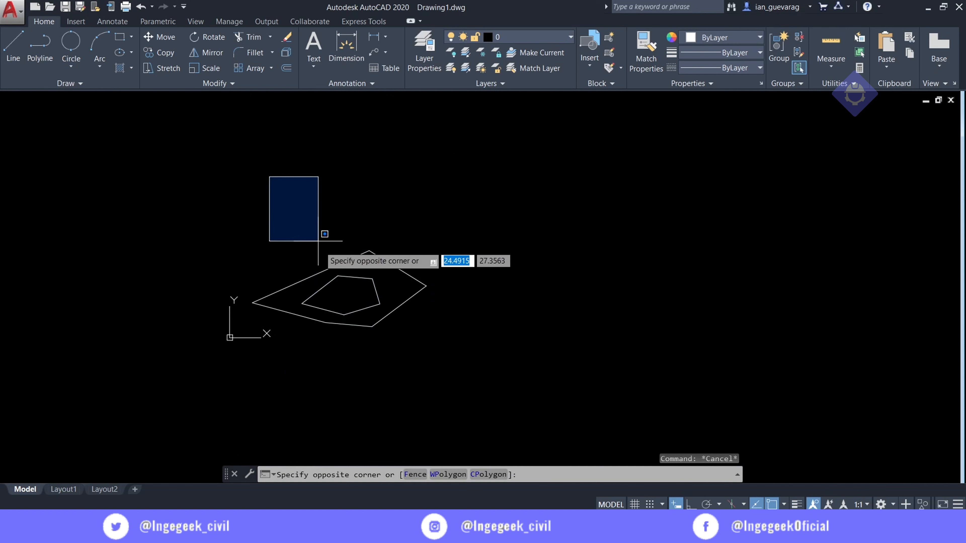
pyautogui.click(405, 365)
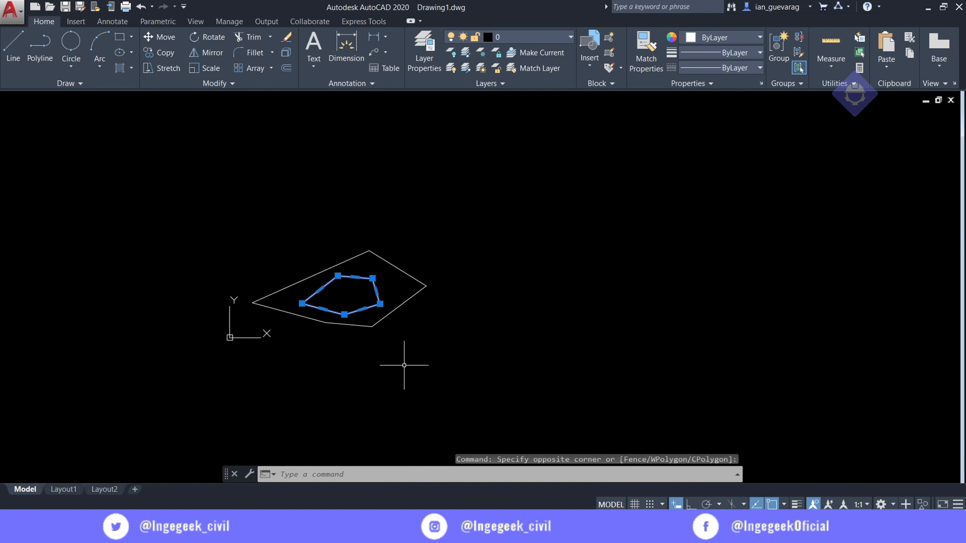
pyautogui.press('Delete')
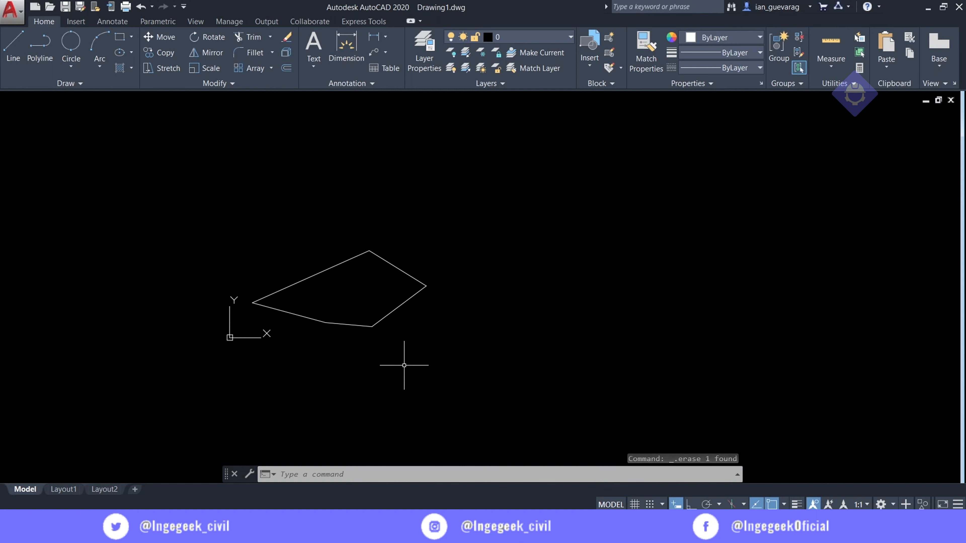
# Delete the remaining outer polyline by touching its right part with a crossing selection
pyautogui.scroll(3, 404, 365)
pyautogui.scroll(-1, 349, 314)
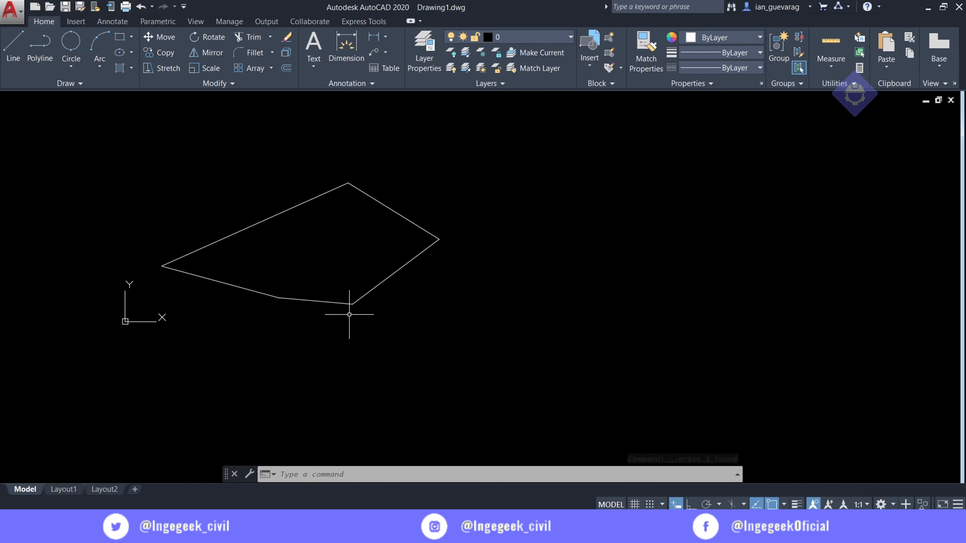
pyautogui.scroll(2, 342, 296)
pyautogui.moveTo(284, 238); pyautogui.dragTo(352, 301, button='middle')
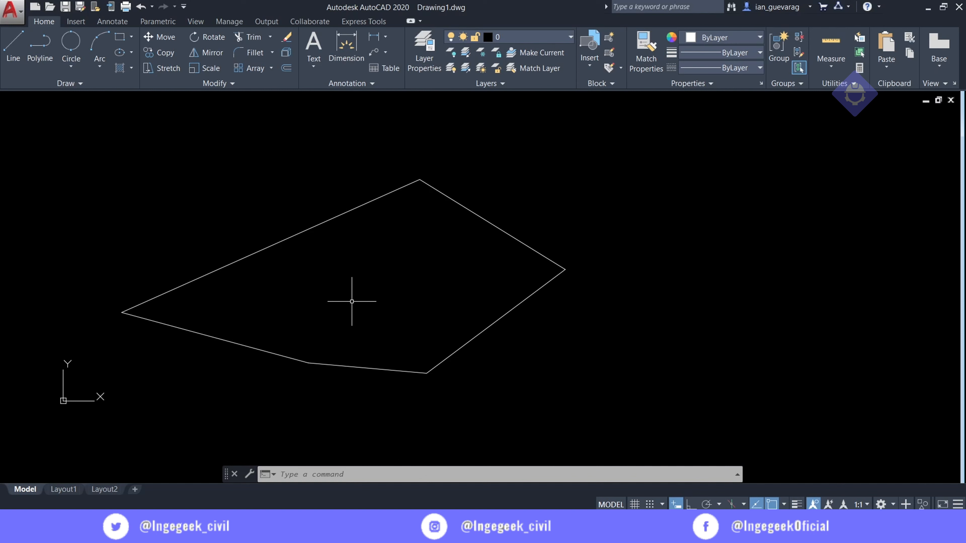
pyautogui.click(596, 203)
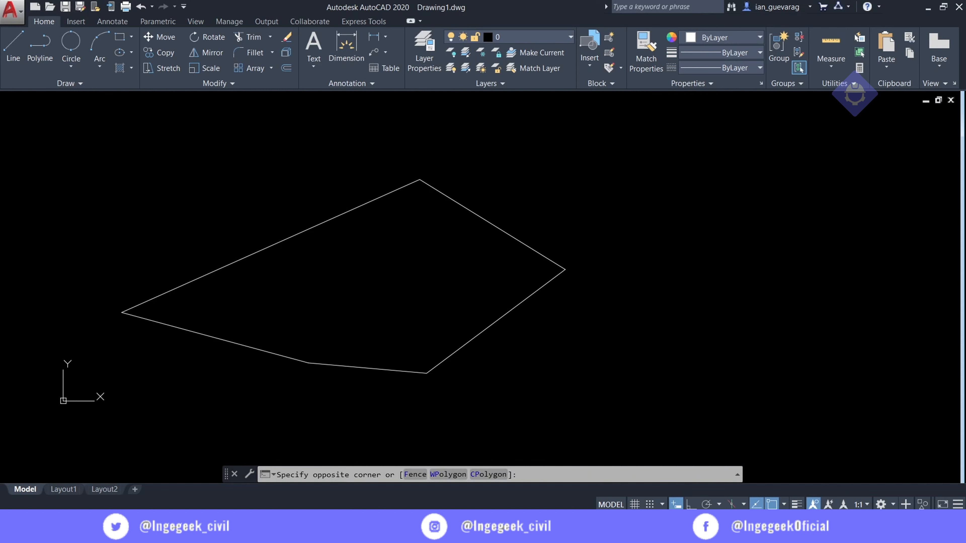
pyautogui.click(446, 324)
pyautogui.press('Delete')
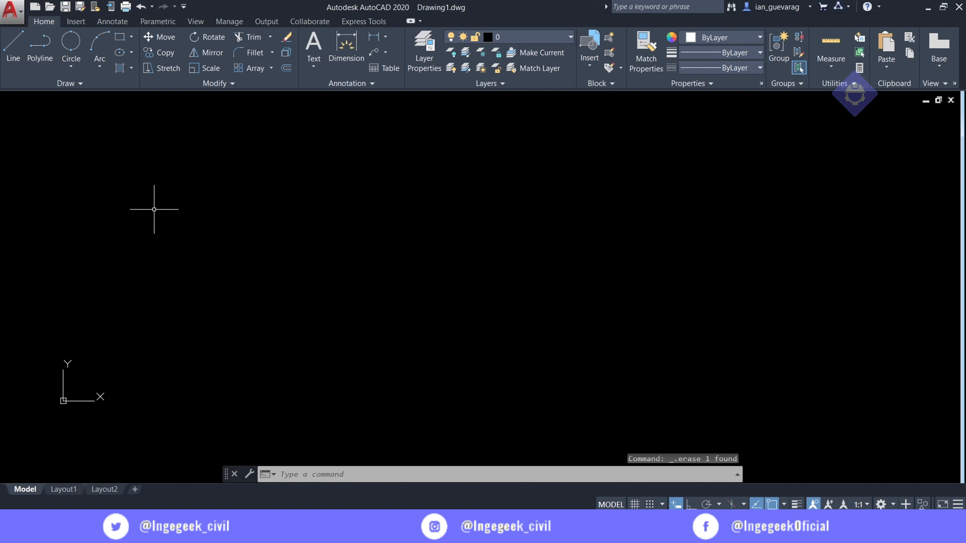
pyautogui.click(133, 37)
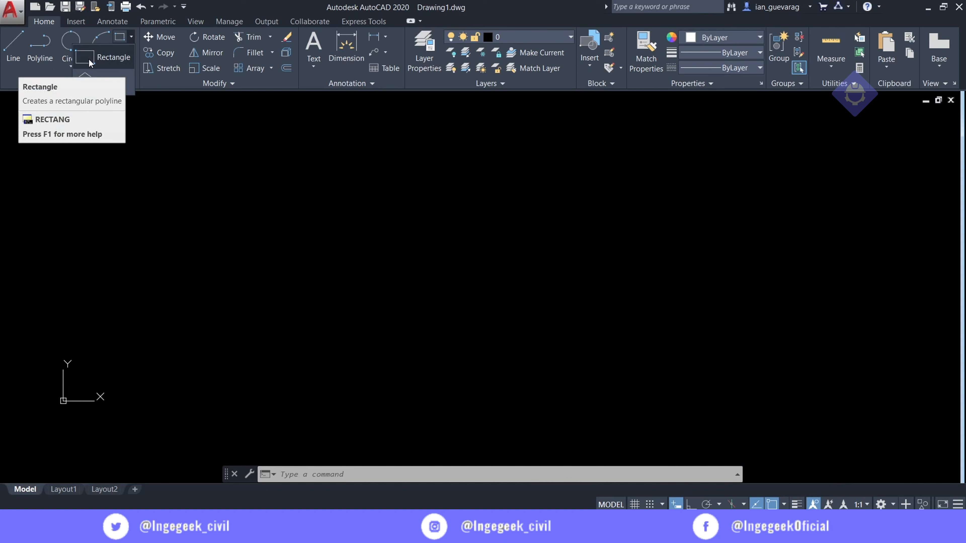
pyautogui.press('Escape')
pyautogui.write('rec')
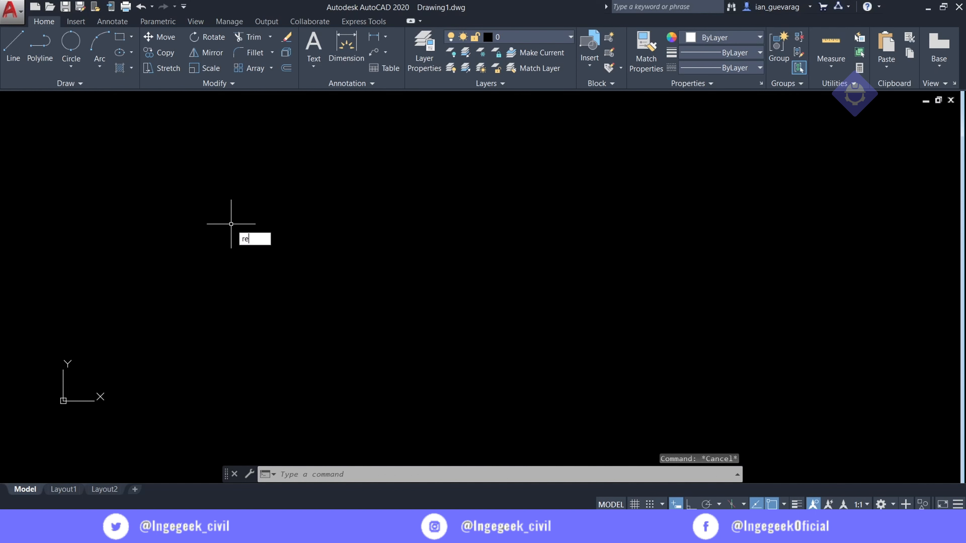
pyautogui.press('Escape')
# Draw a wide rectangle about 42.2 units long and 17 units high with the Rectangle command
pyautogui.click(121, 37)
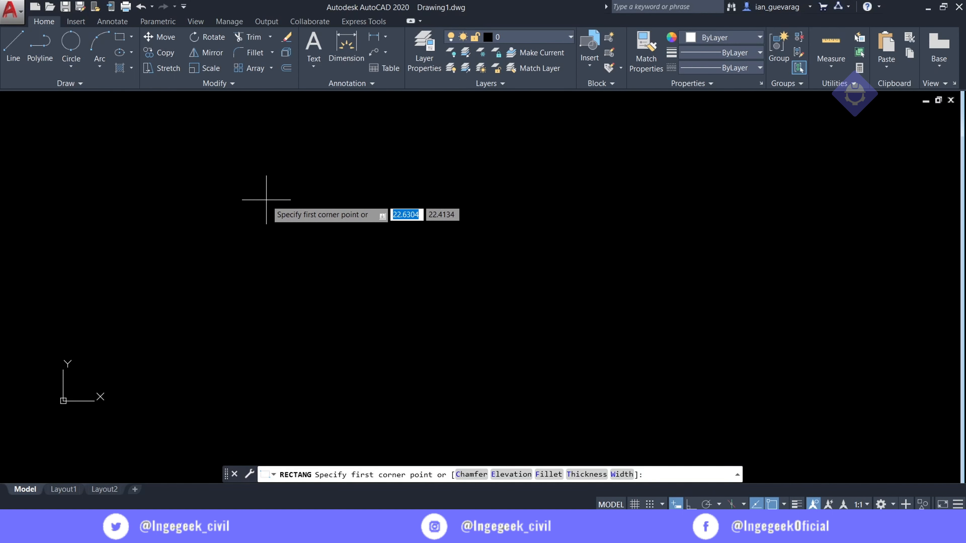
pyautogui.click(258, 188)
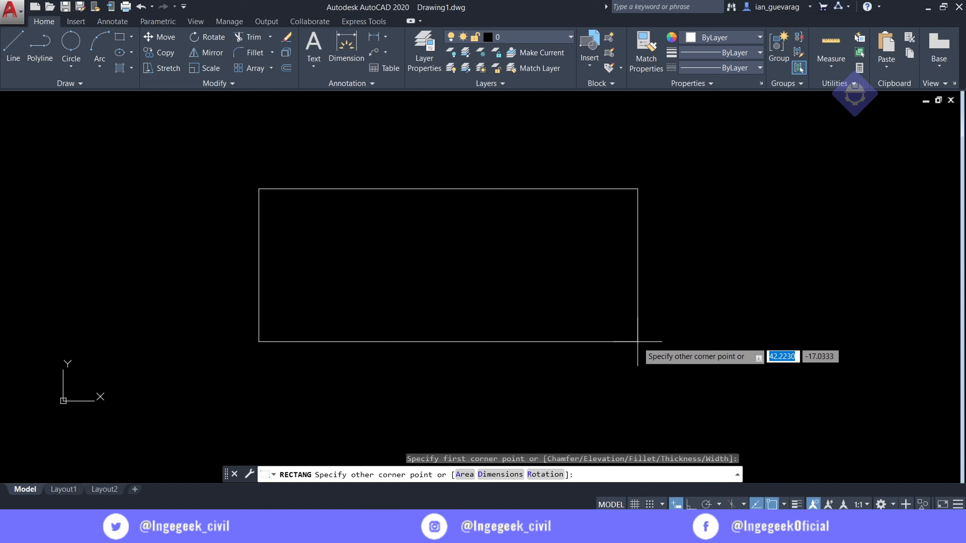
pyautogui.click(638, 341)
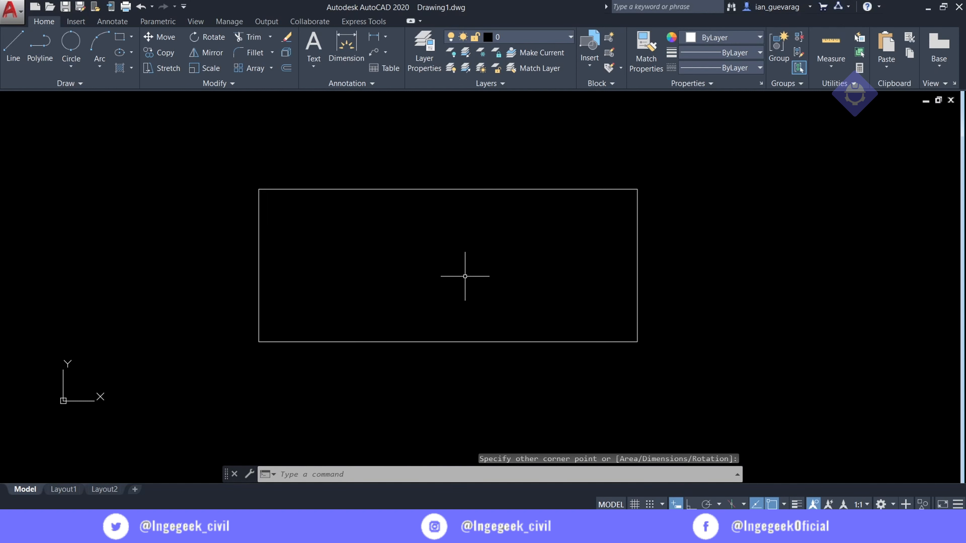
# Draw a rectangle to the right of the wide one, placing its opposite corner at an offset of 10, -10
pyautogui.scroll(-2, 674, 290)
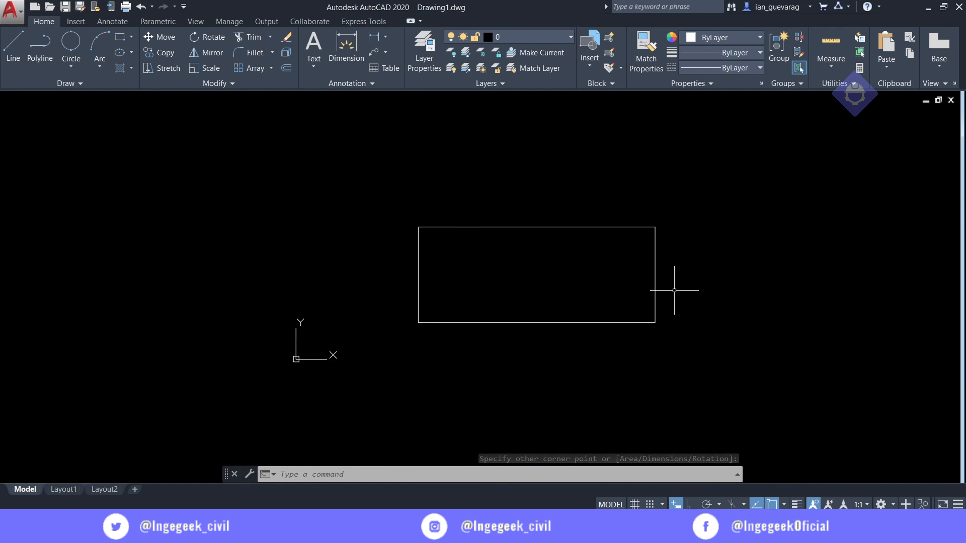
pyautogui.moveTo(673, 291); pyautogui.dragTo(474, 271, button='middle')
pyautogui.scroll(2, 470, 255)
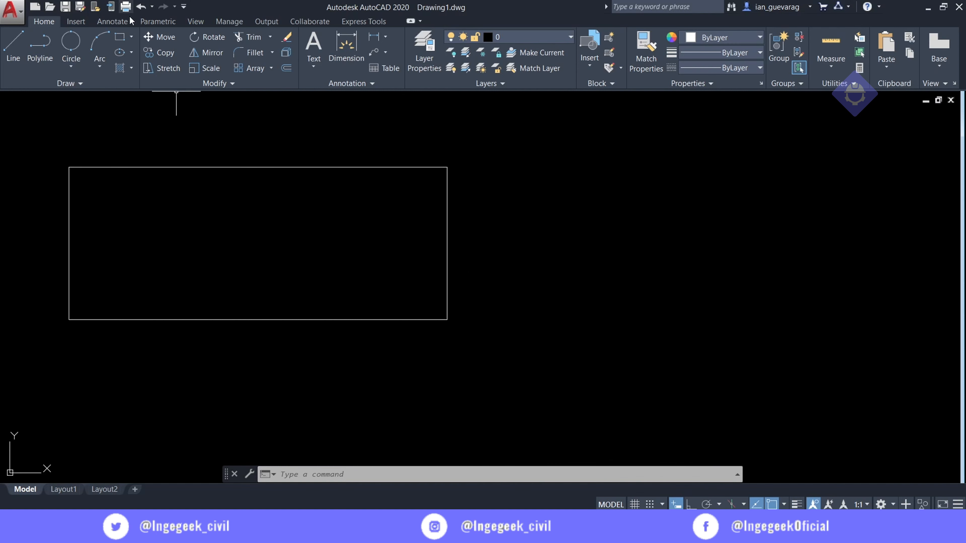
pyautogui.click(119, 36)
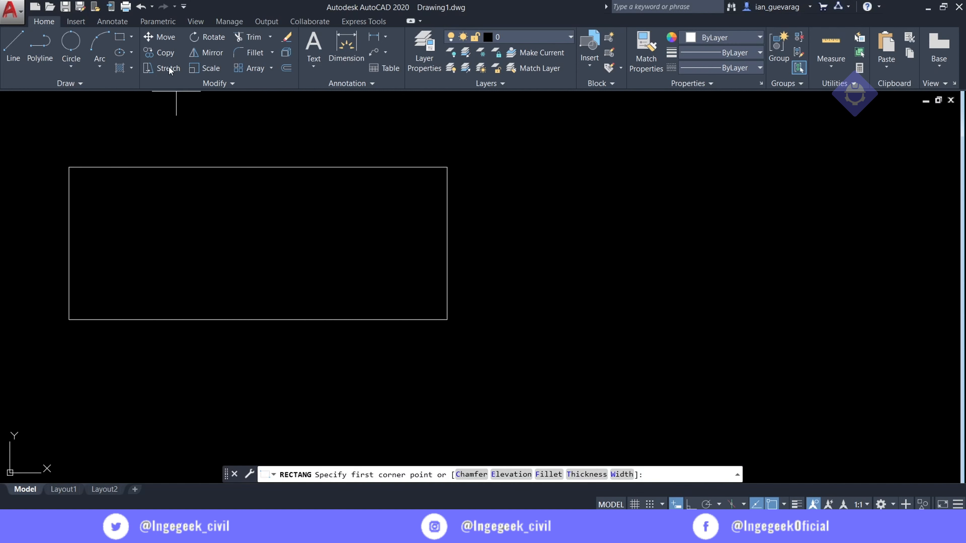
pyautogui.click(525, 163)
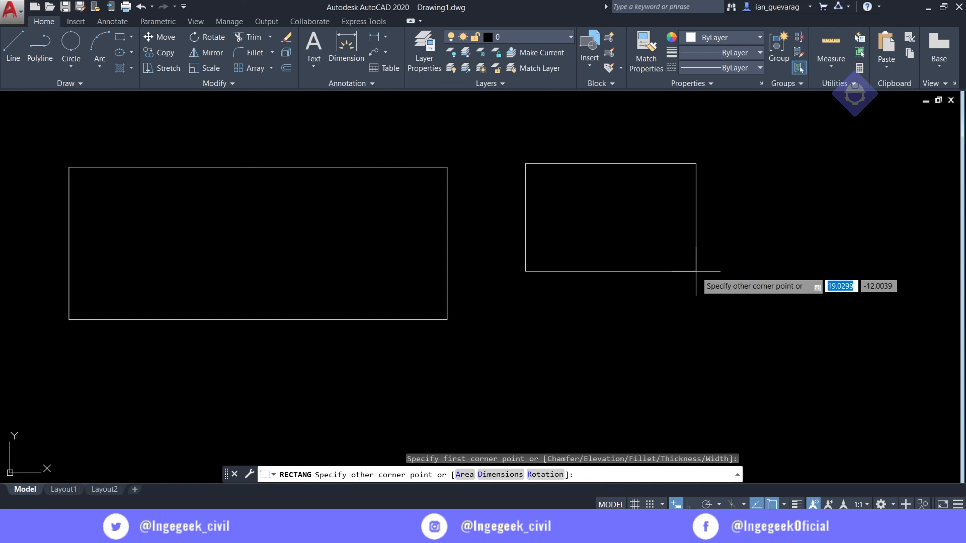
pyautogui.write('10')
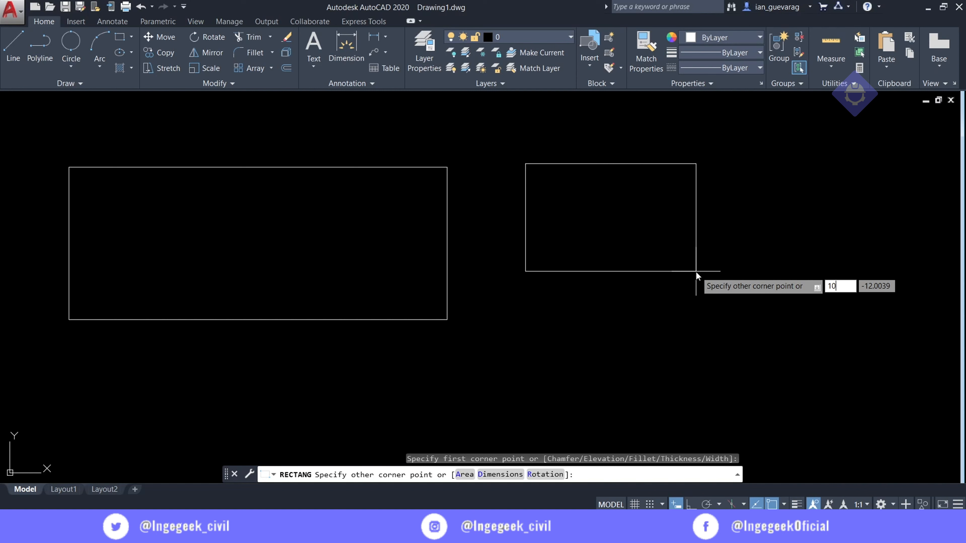
pyautogui.press('Tab')
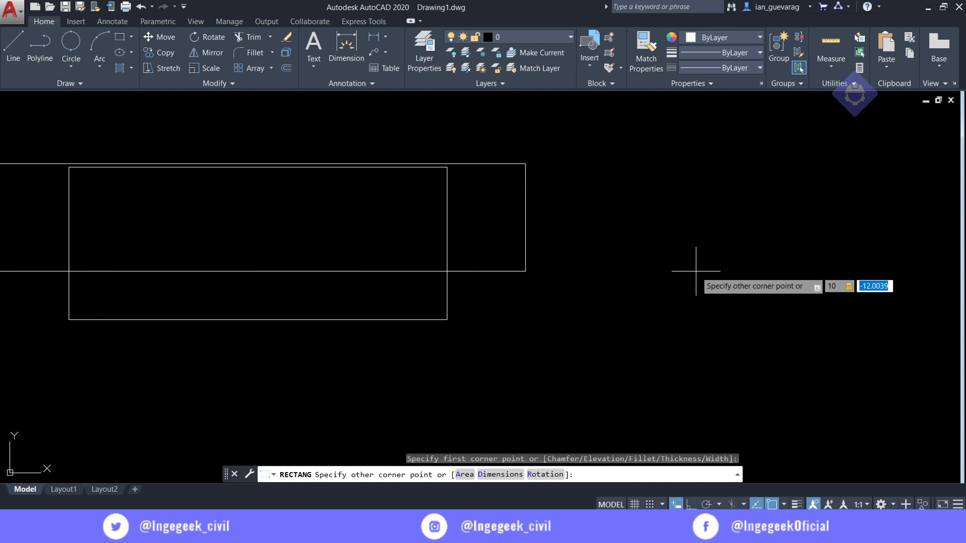
pyautogui.write('-10')
pyautogui.press('Return')
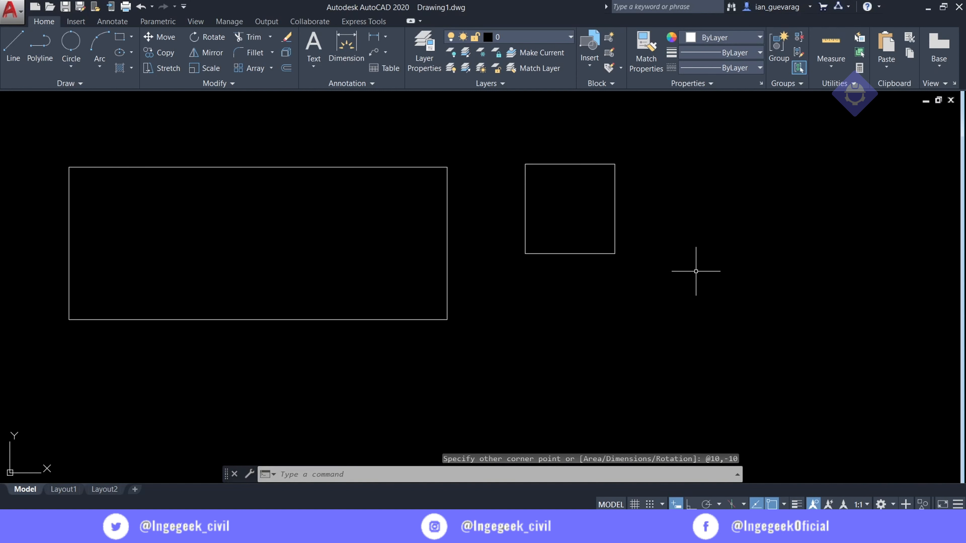
# Draw another rectangle right of the square, 10 units wide and extending 20 units downward from its first corner
pyautogui.scroll(2, 610, 215)
pyautogui.scroll(-2, 626, 191)
pyautogui.moveTo(626, 191); pyautogui.dragTo(421, 216, button='middle')
pyautogui.press('Return')
pyautogui.click(476, 175)
pyautogui.write('10')
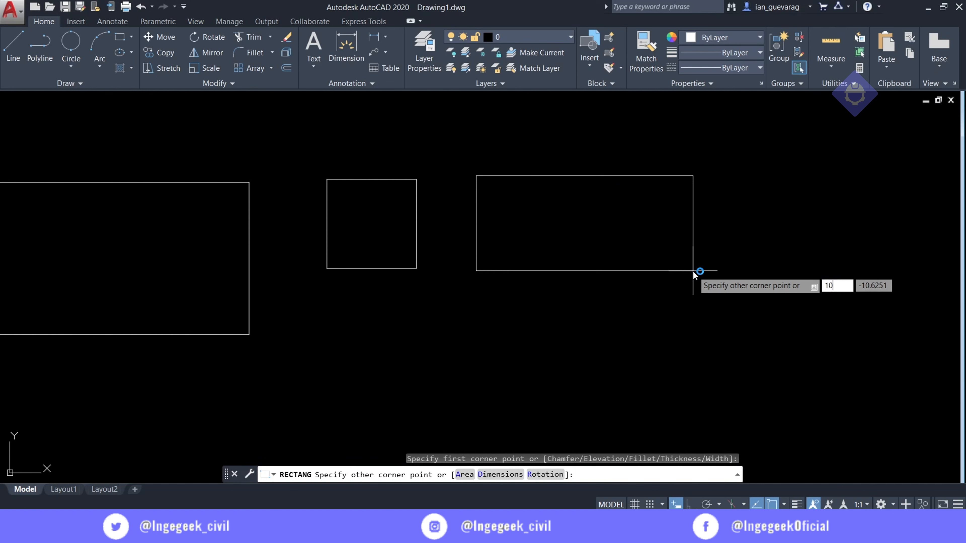
pyautogui.press('Tab')
pyautogui.write('2')
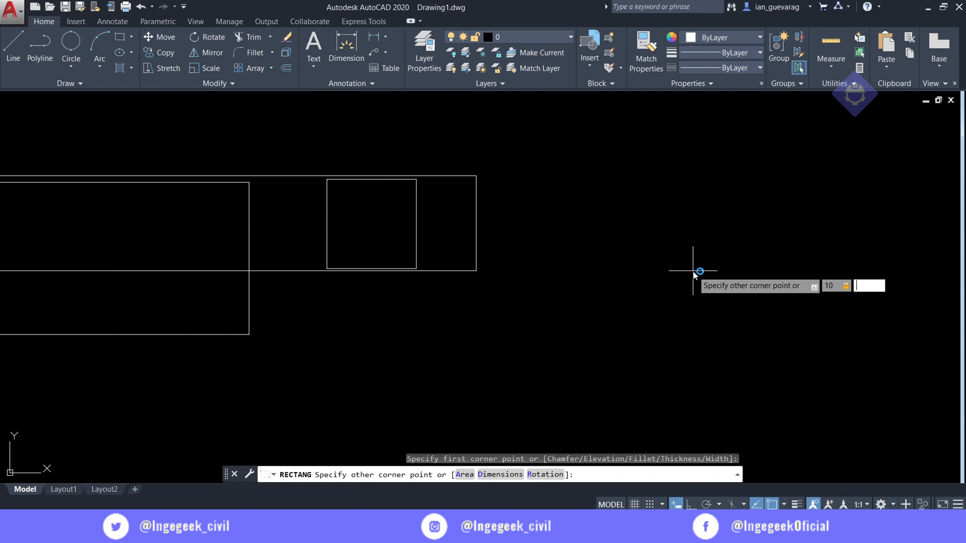
pyautogui.write('0')
pyautogui.press('Return')
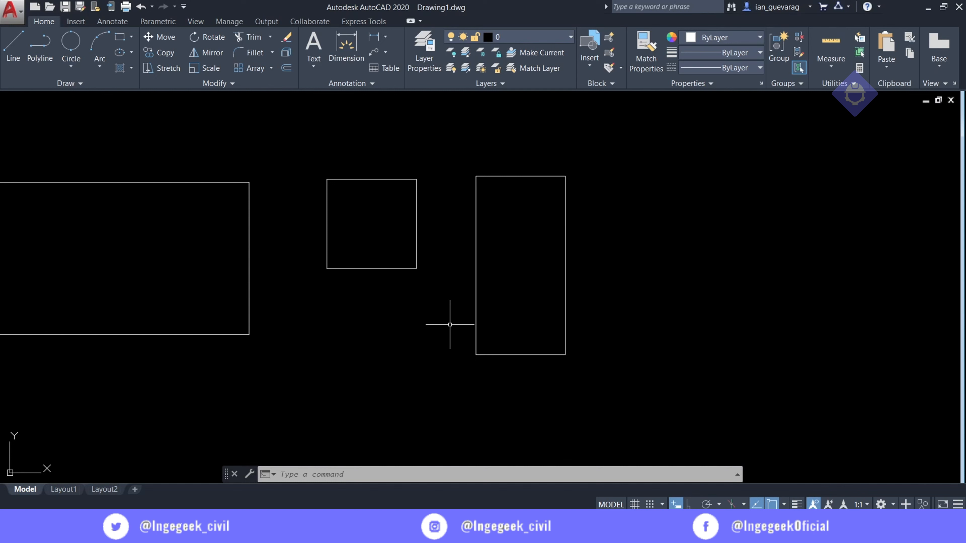
# Delete all three rectangles at once with a crossing selection
pyautogui.scroll(-2, 540, 228)
pyautogui.scroll(2, 545, 289)
pyautogui.scroll(-2, 646, 247)
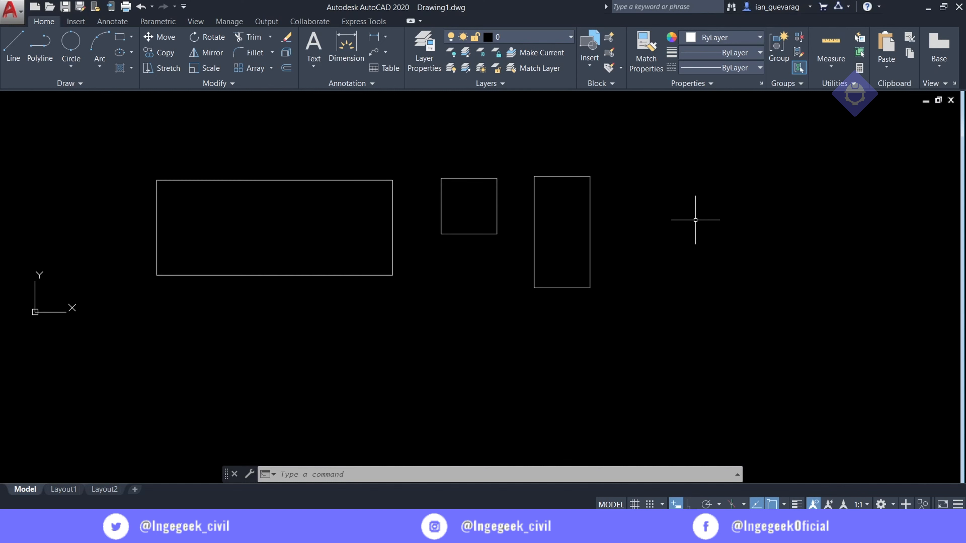
pyautogui.click(663, 156)
pyautogui.click(327, 342)
pyautogui.press('Delete')
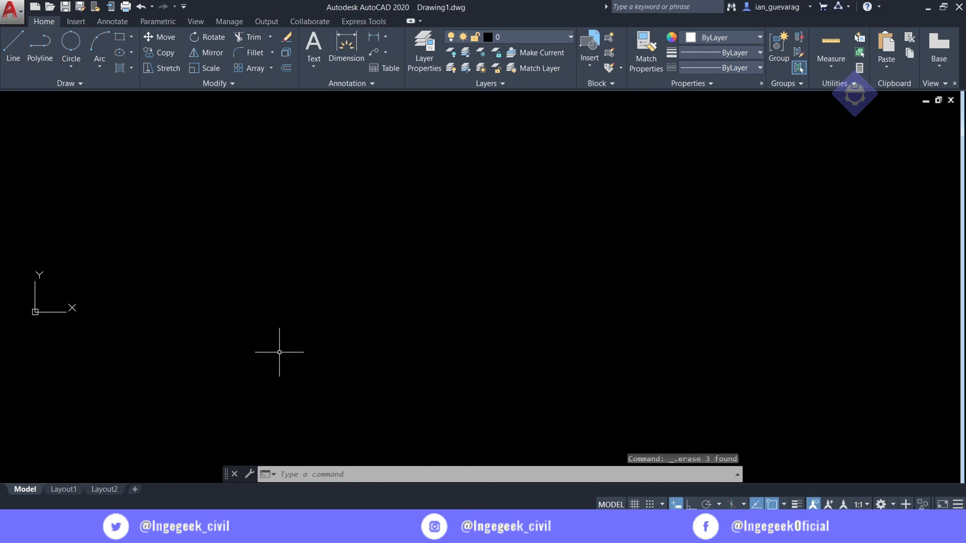
# With Ortho on, draw a vertical line about 43 units long and a horizontal line crossing it near its middle
pyautogui.click(13, 44)
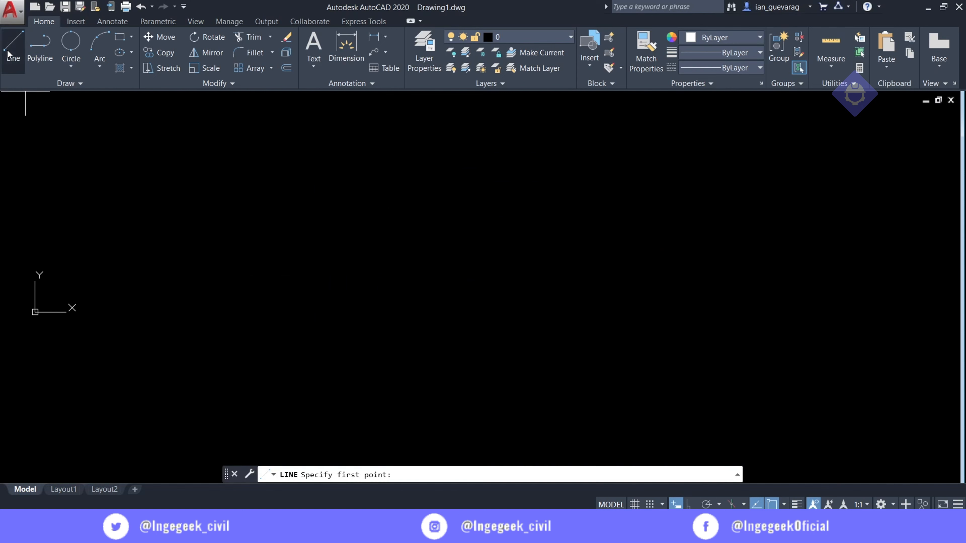
pyautogui.click(415, 140)
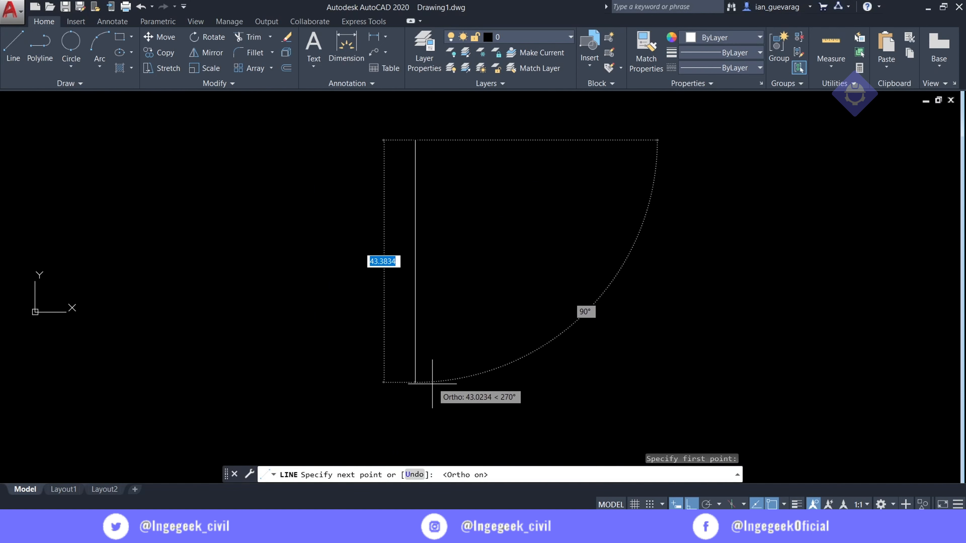
pyautogui.click(415, 385)
pyautogui.press('Return')
pyautogui.press('Return')
pyautogui.click(254, 257)
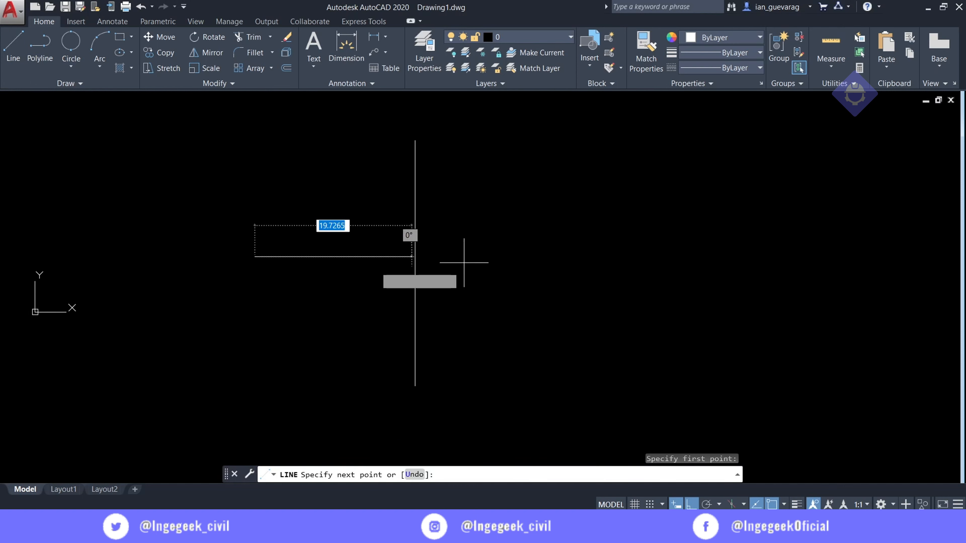
pyautogui.click(590, 247)
pyautogui.press('Escape')
pyautogui.press('Escape')
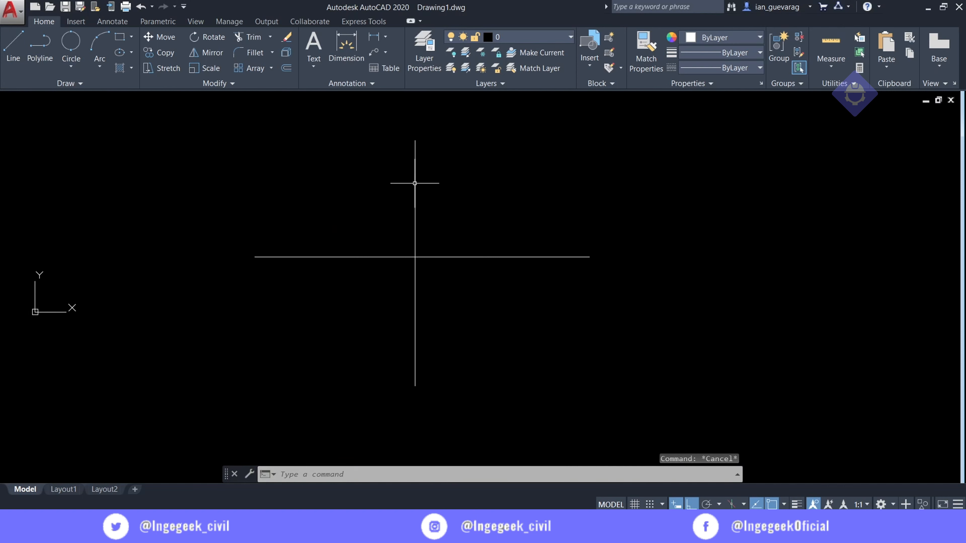
# Draw a rectangle in the upper-right quadrant of the crossing lines, with its opposite corner offset by 10, -10
pyautogui.scroll(2, 409, 181)
pyautogui.scroll(-2, 468, 300)
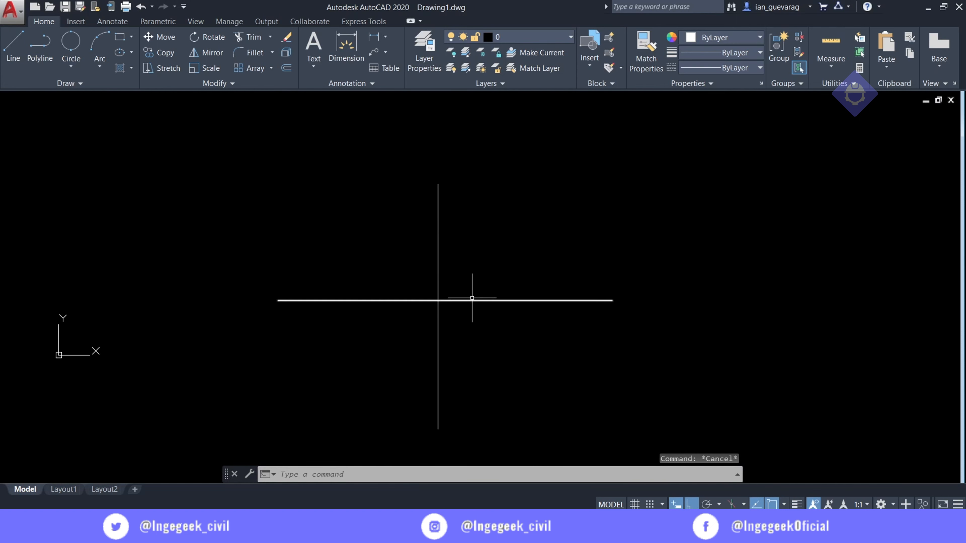
pyautogui.scroll(2, 499, 297)
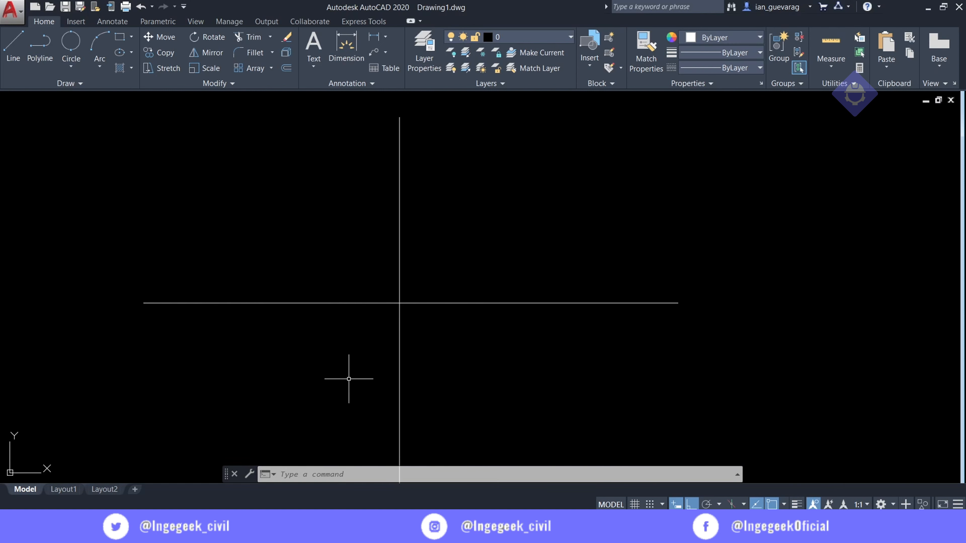
pyautogui.moveTo(348, 380); pyautogui.dragTo(347, 327, button='middle')
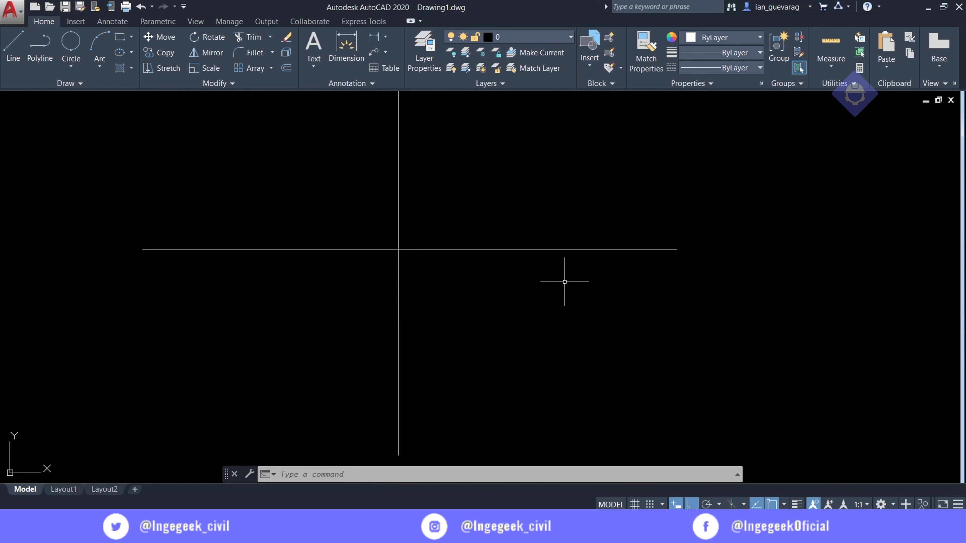
pyautogui.scroll(-2, 553, 300)
pyautogui.scroll(2, 592, 205)
pyautogui.moveTo(593, 207); pyautogui.dragTo(586, 210, button='middle')
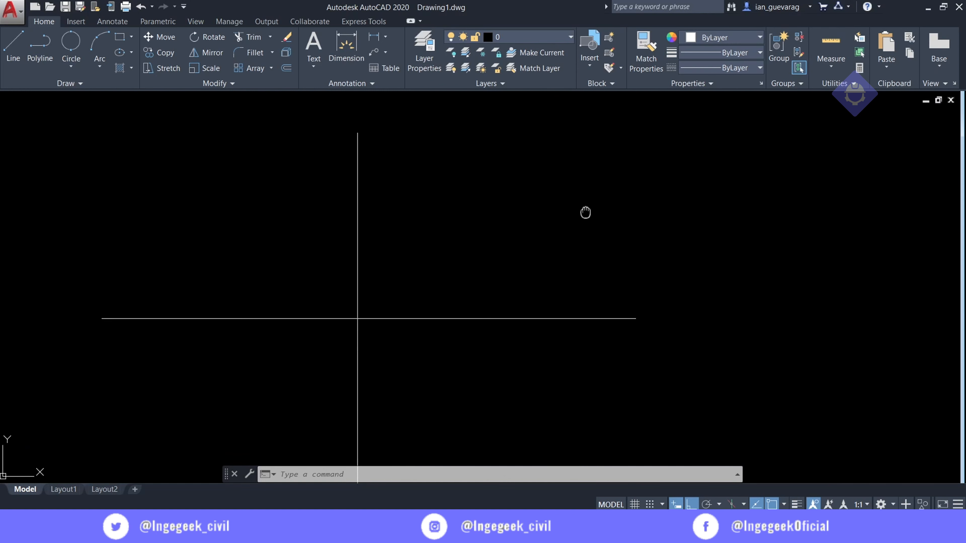
pyautogui.click(118, 39)
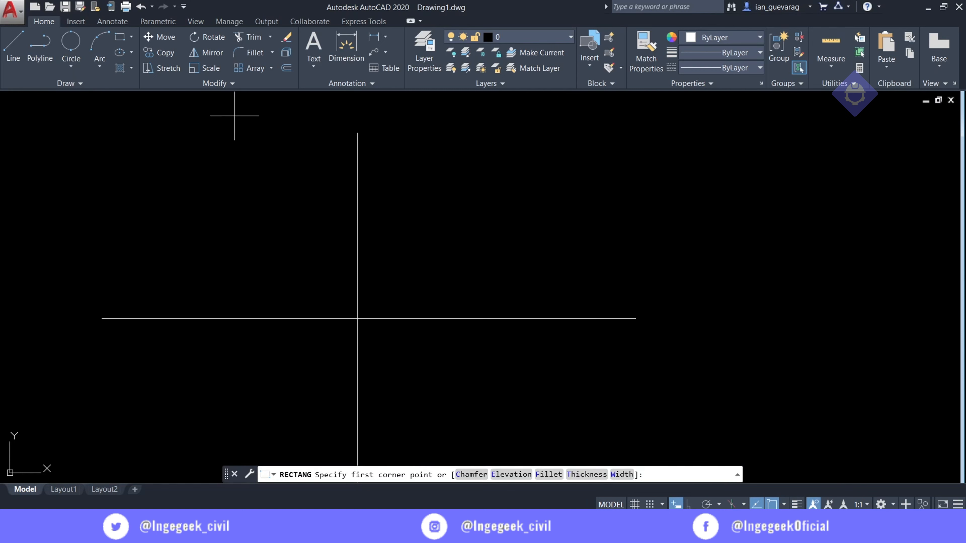
pyautogui.click(399, 172)
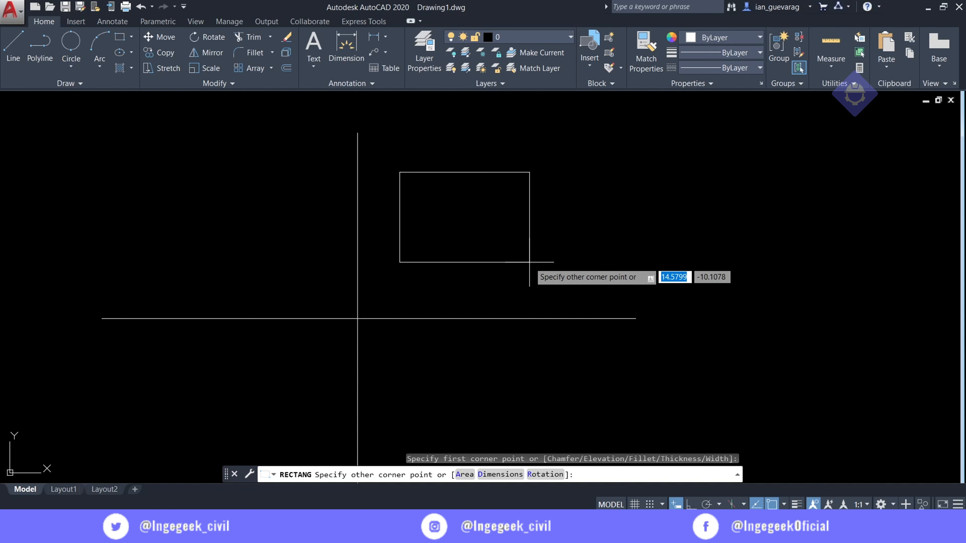
pyautogui.write('10')
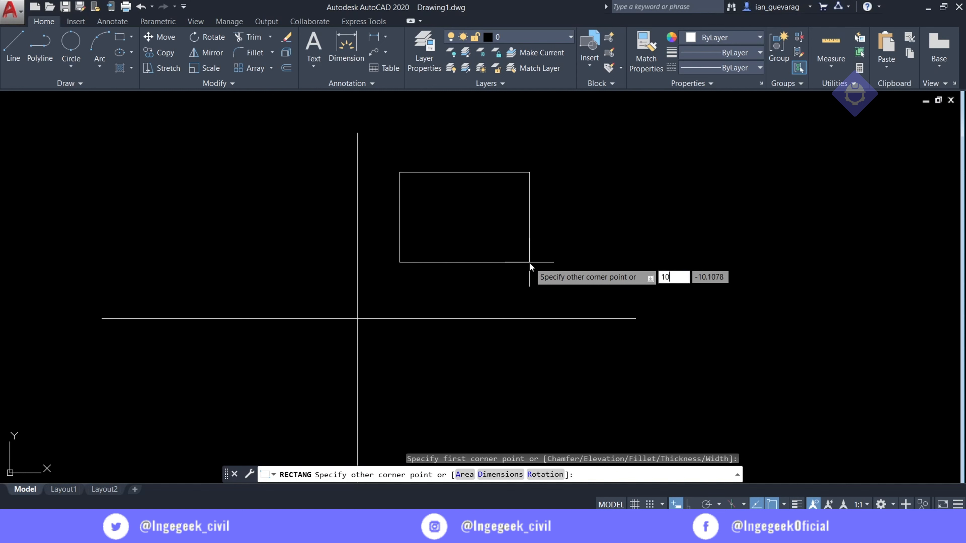
pyautogui.press('Tab')
pyautogui.write('-1')
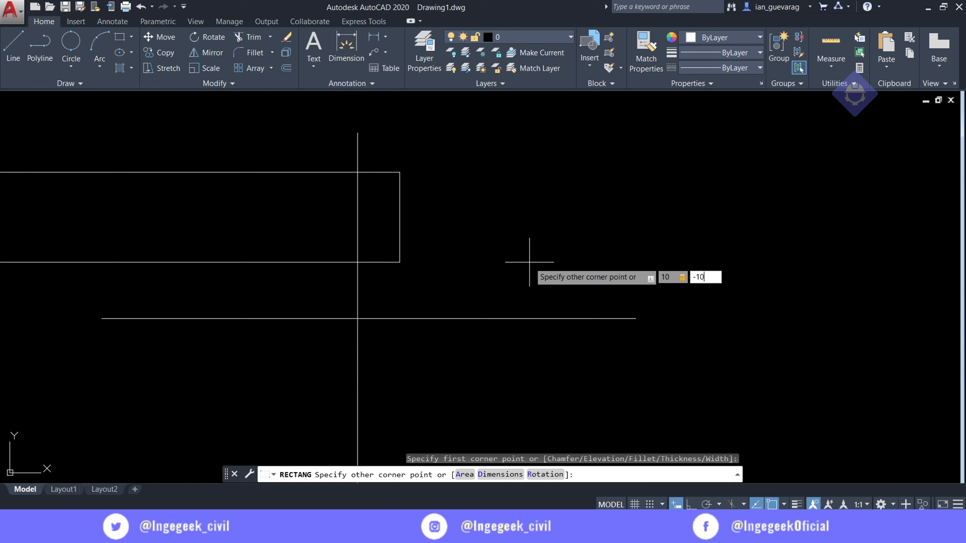
pyautogui.write('0')
pyautogui.press('Return')
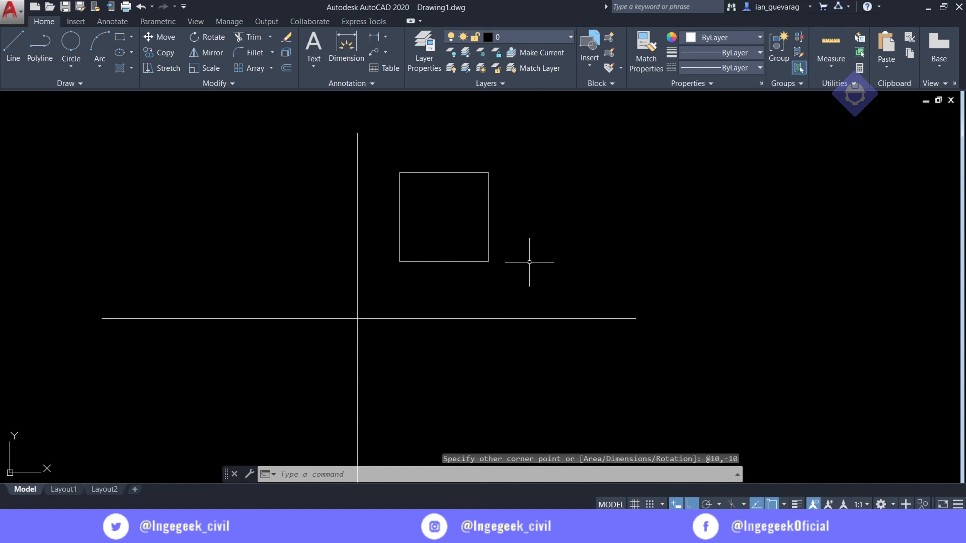
# Delete the 10 by 10 square using a crossing selection
pyautogui.click(529, 223)
pyautogui.click(475, 288)
pyautogui.press('Delete')
# Draw a rectangle starting in the upper-right quadrant, with its opposite corner offset by 10, -20
pyautogui.write('rec')
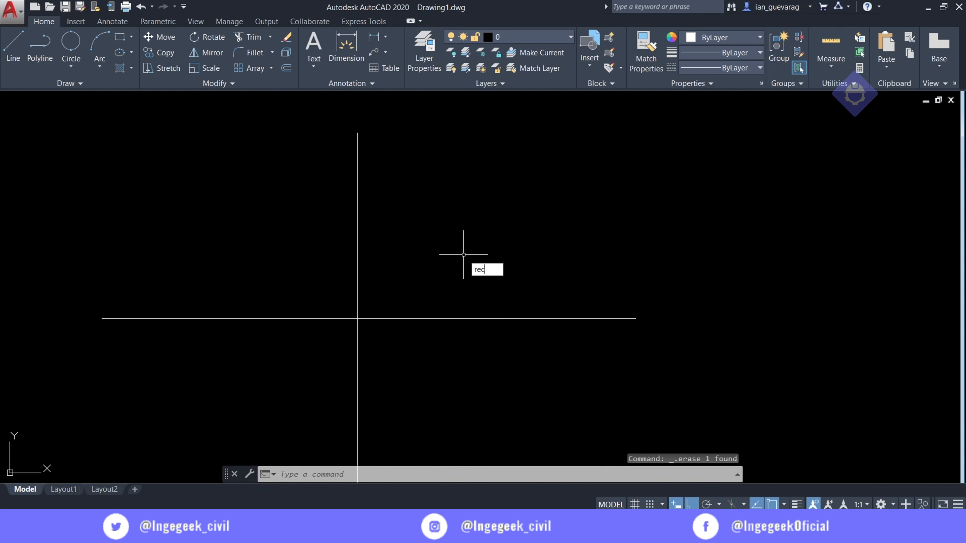
pyautogui.press('Return')
pyautogui.click(395, 167)
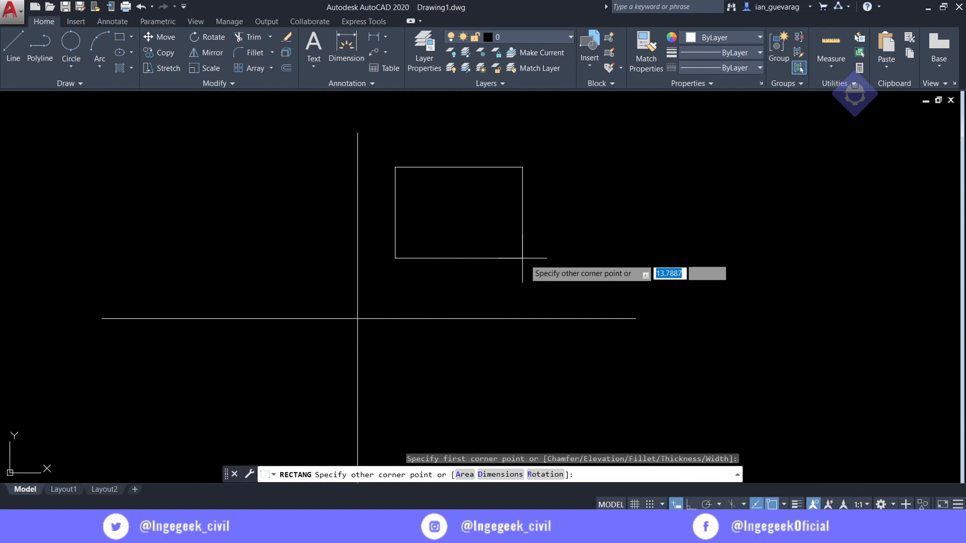
pyautogui.write('10')
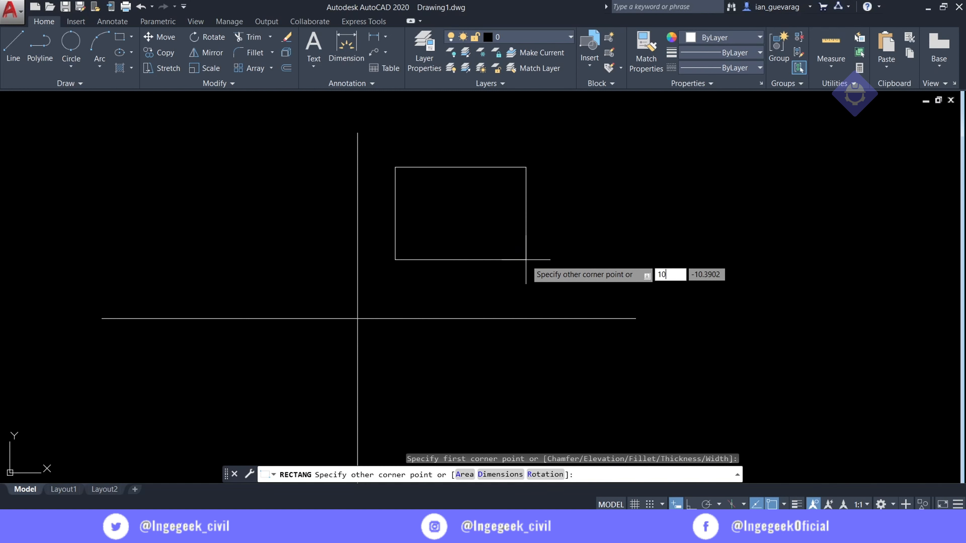
pyautogui.press('Tab')
pyautogui.write('-')
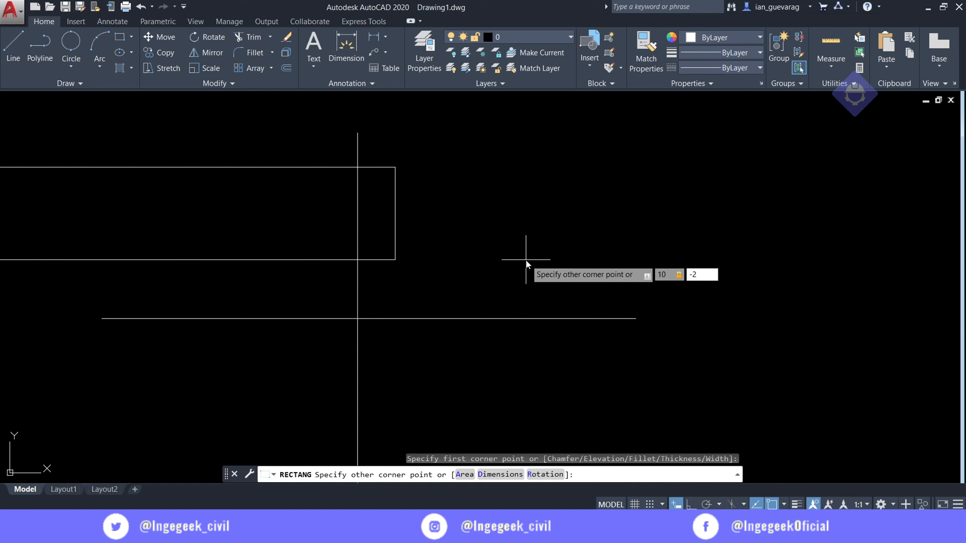
pyautogui.press('Return')
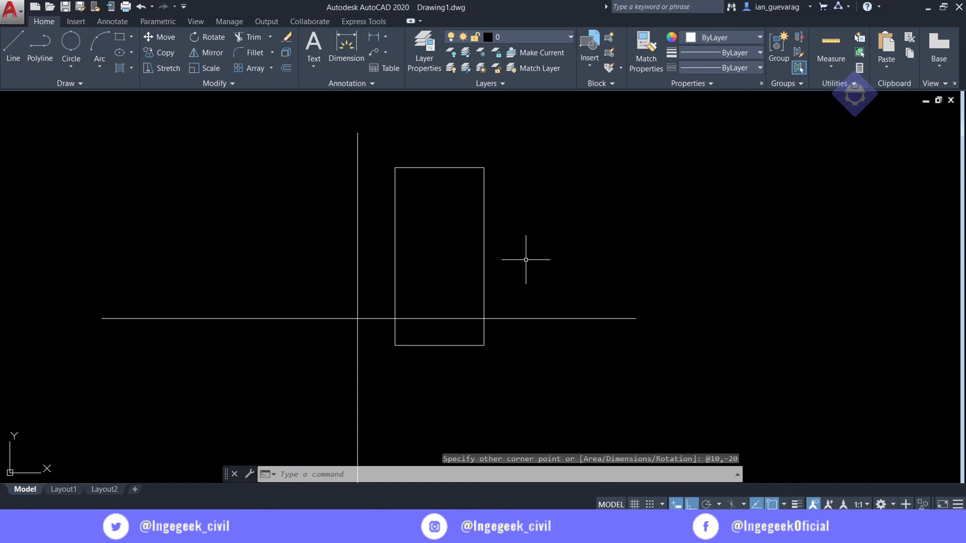
# Delete the 10 by 20 rectangle using a crossing selection
pyautogui.click(548, 205)
pyautogui.click(447, 286)
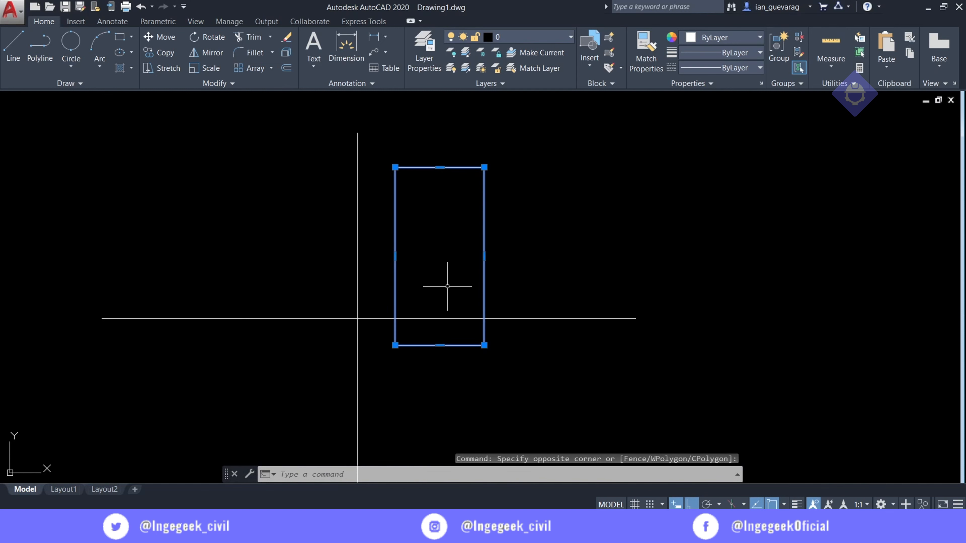
pyautogui.press('Delete')
# Draw a rectangle starting in the upper-right quadrant of the crossing lines, with its opposite corner offset by 10, 10
pyautogui.write('rec')
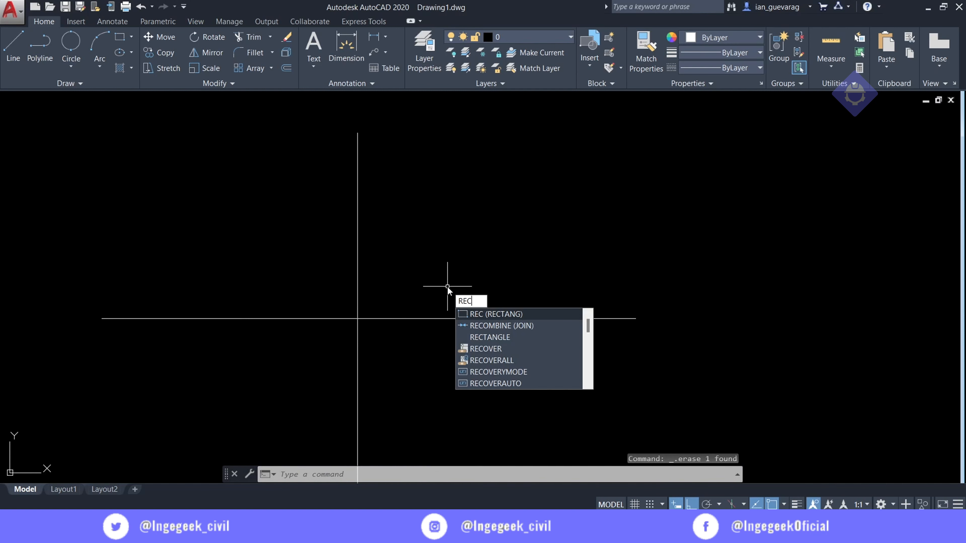
pyautogui.press('Return')
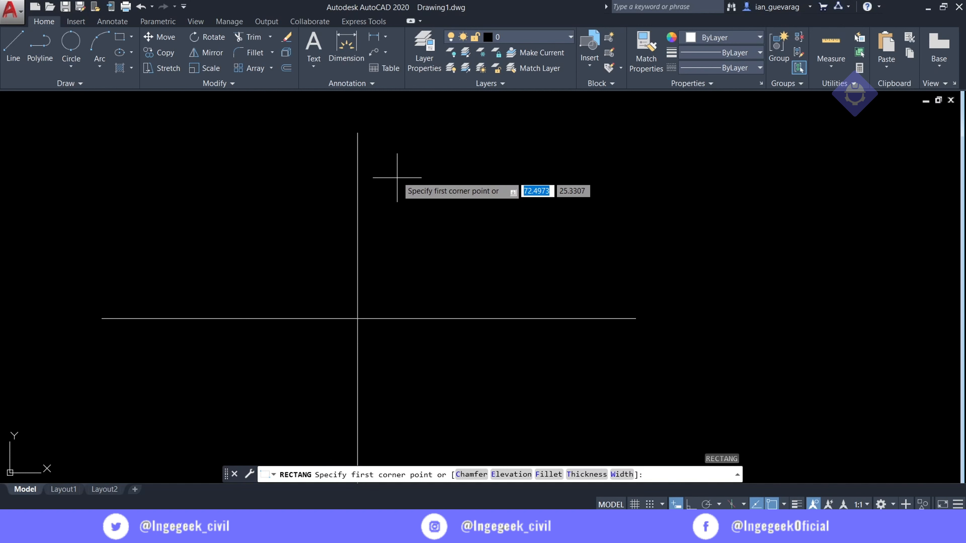
pyautogui.click(386, 154)
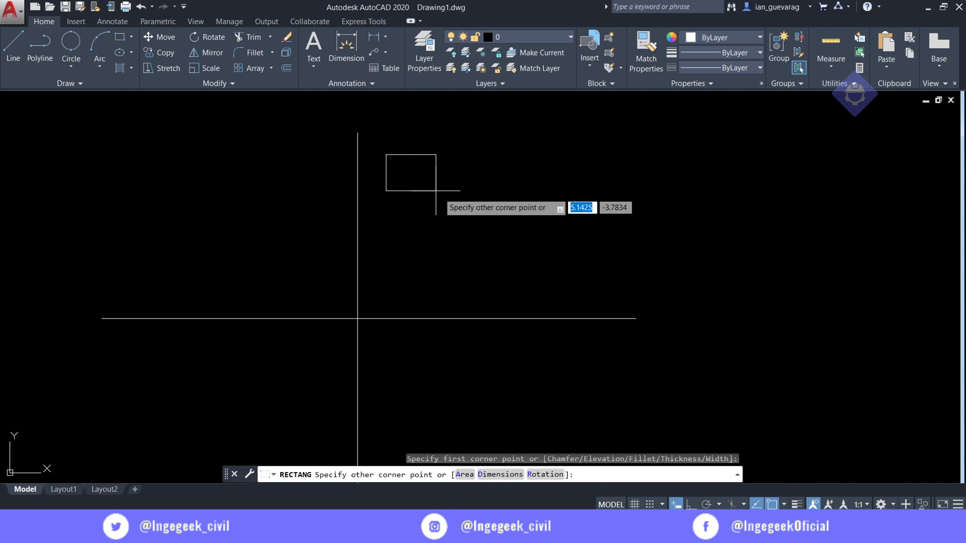
pyautogui.write('10')
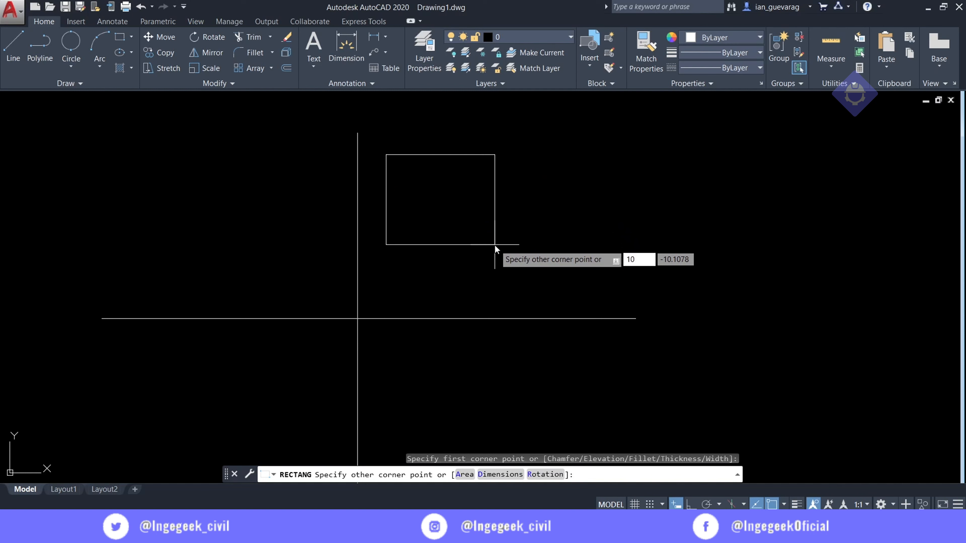
pyautogui.press('Tab')
pyautogui.write('10')
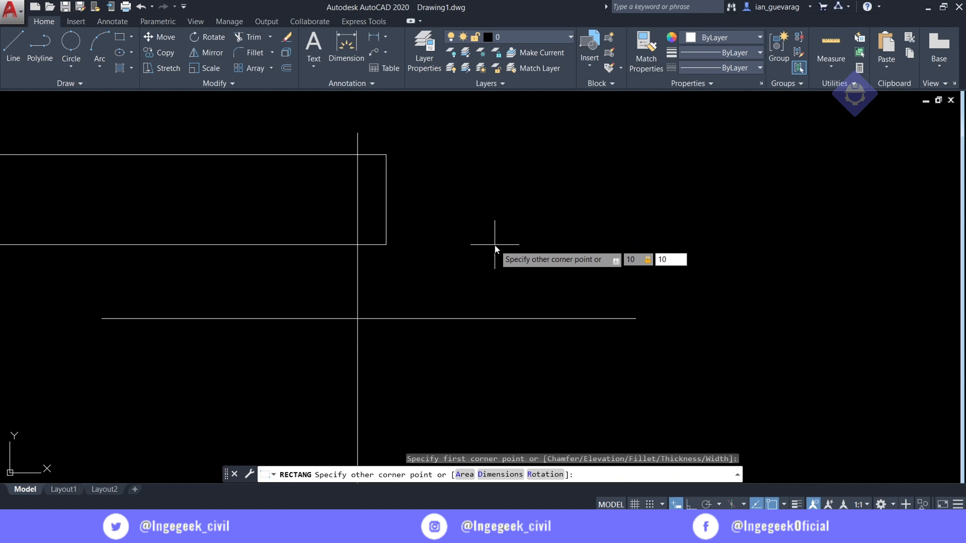
pyautogui.press('Return')
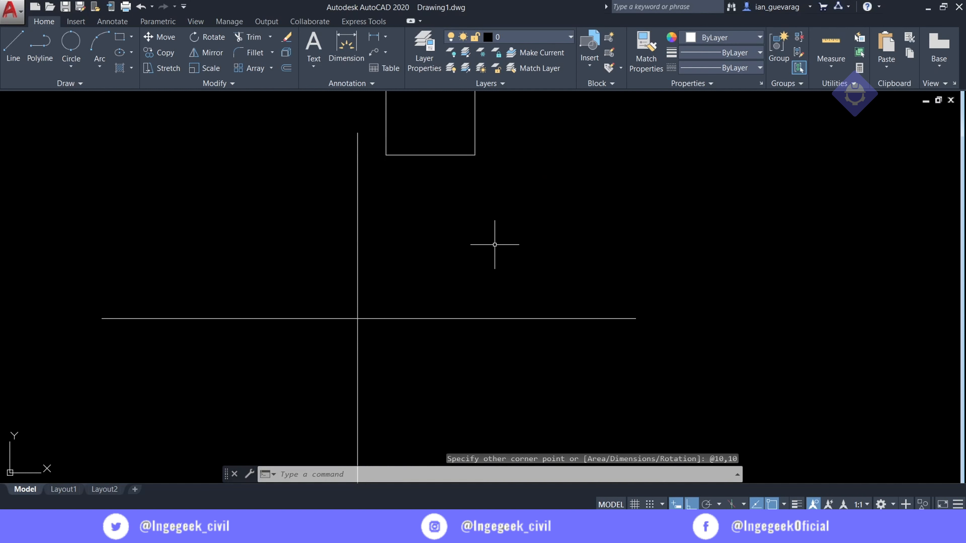
# Draw a rectangle starting at the lower-left corner of the existing square, with its opposite corner offset by 10, -10
pyautogui.moveTo(536, 221); pyautogui.dragTo(525, 242, button='middle')
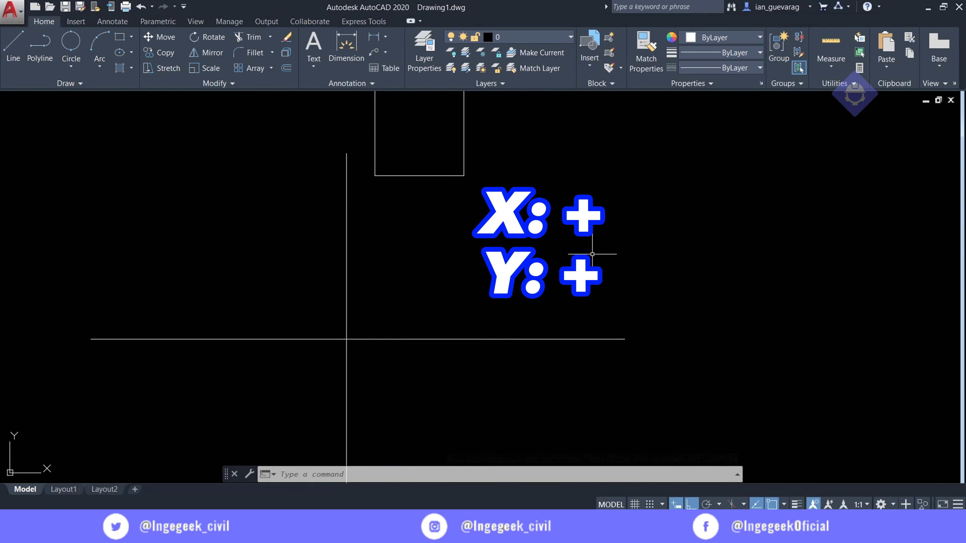
pyautogui.moveTo(490, 195)
pyautogui.mouseDown(button='middle')
pyautogui.moveTo(470, 286)
pyautogui.moveTo(467, 185)
pyautogui.moveTo(473, 205)
pyautogui.mouseUp(button='middle')
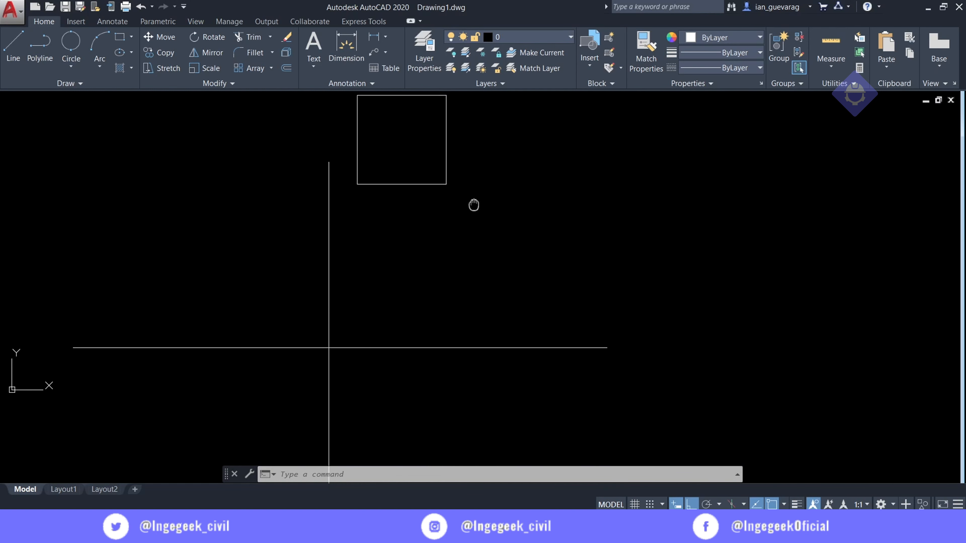
pyautogui.write('re')
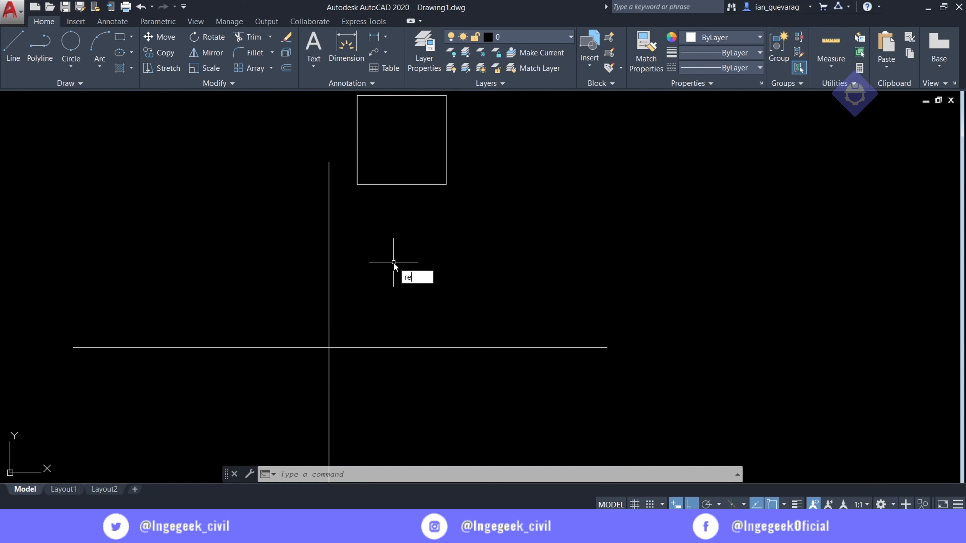
pyautogui.write('c')
pyautogui.press('Return')
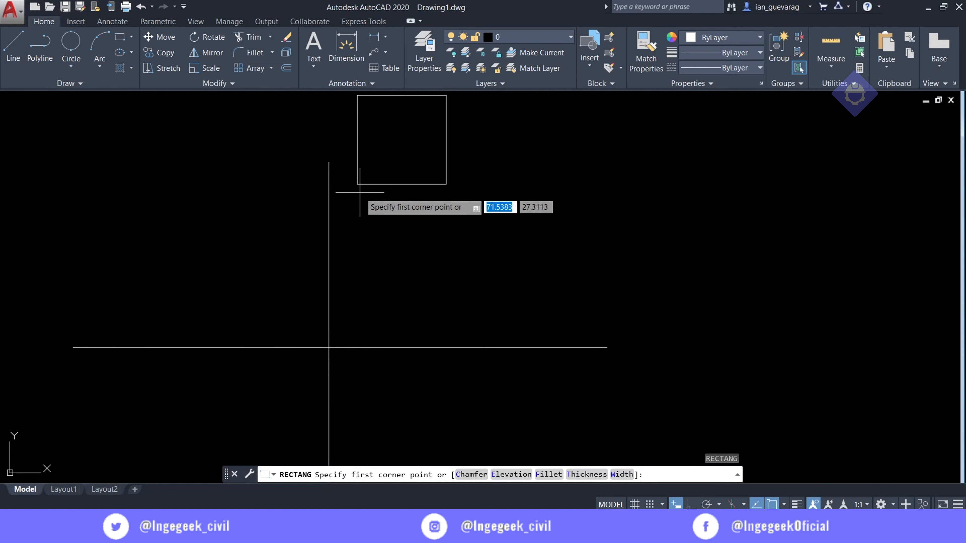
pyautogui.click(357, 184)
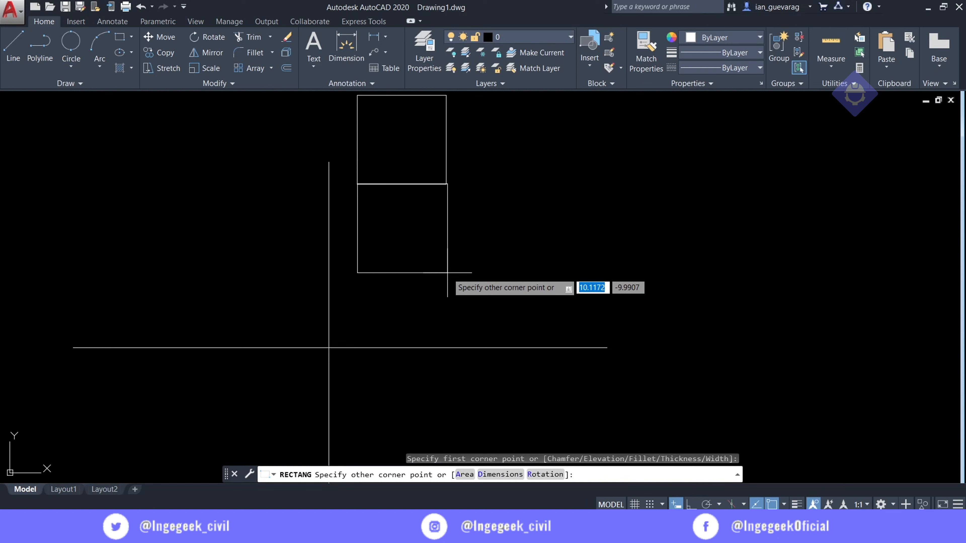
pyautogui.write('10')
pyautogui.press('Tab')
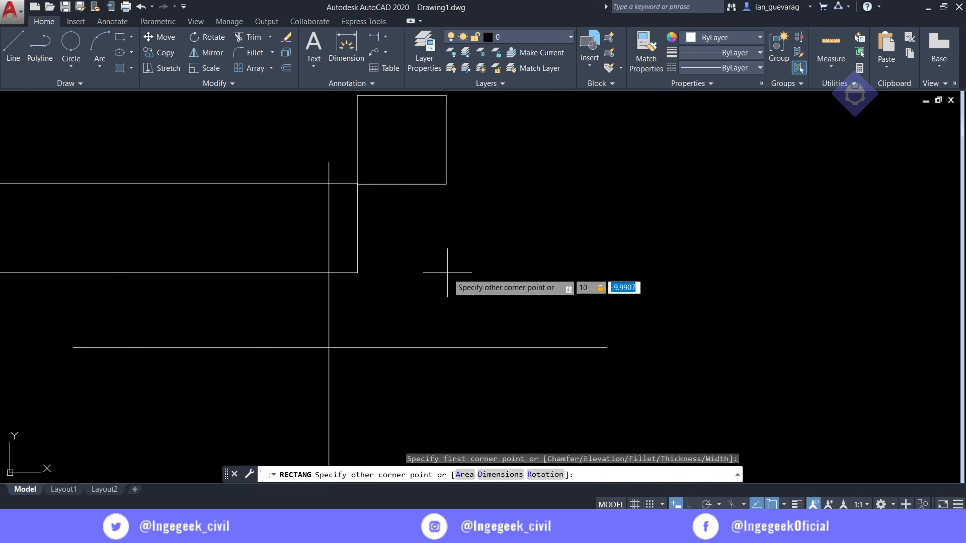
pyautogui.write('-10')
pyautogui.press('Return')
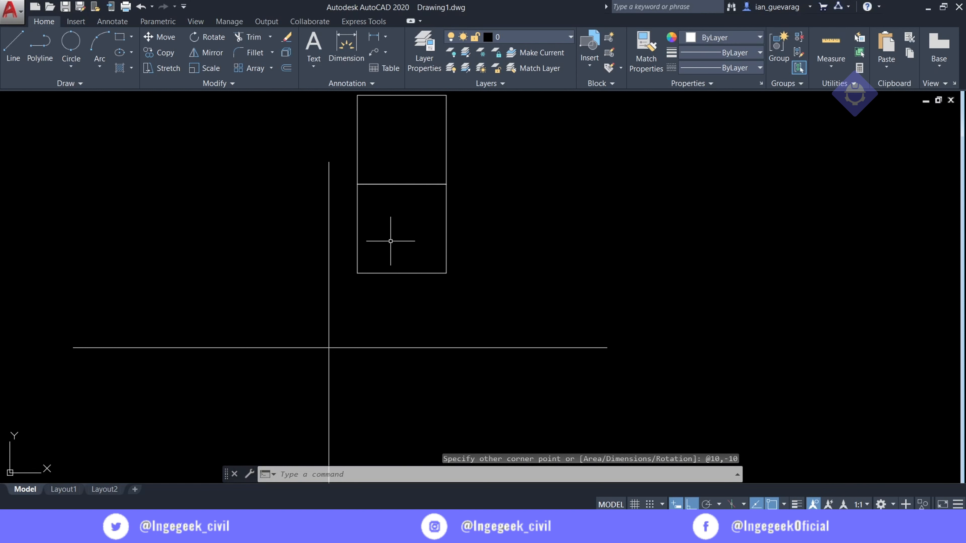
# Draw a rectangle from the left corner shared by the two squares, with its opposite corner offset by -10, -10
pyautogui.write('rec')
pyautogui.press('Return')
pyautogui.click(357, 184)
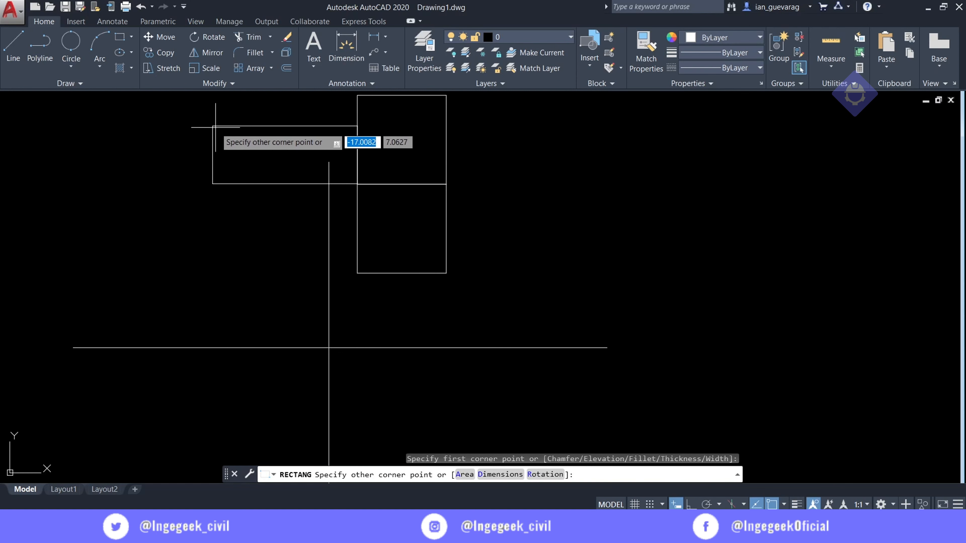
pyautogui.write('-1')
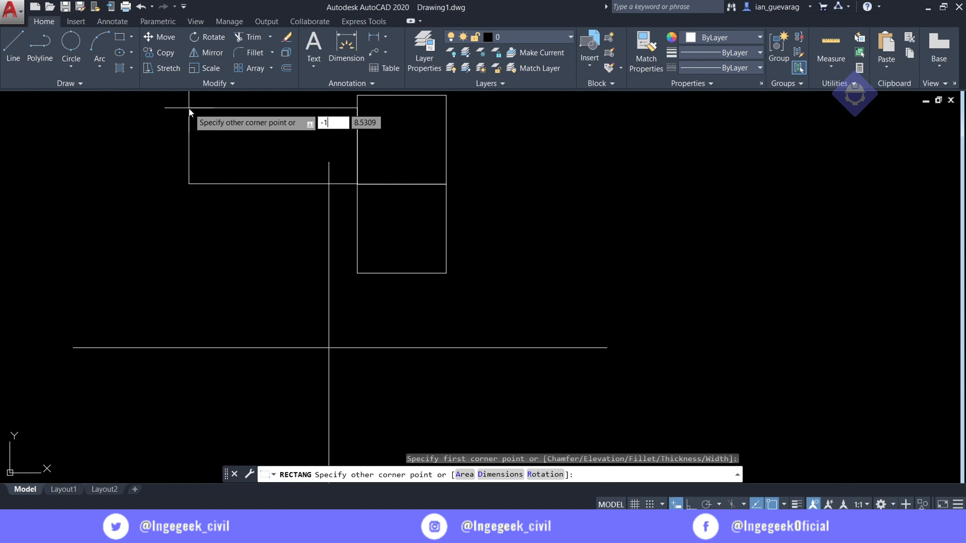
pyautogui.write('0')
pyautogui.press('Tab')
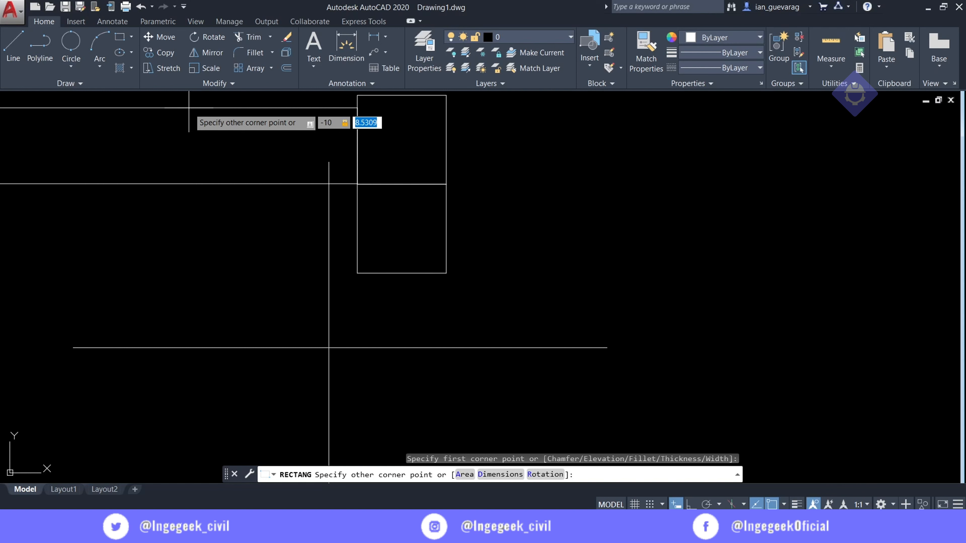
pyautogui.write('-10')
pyautogui.press('Return')
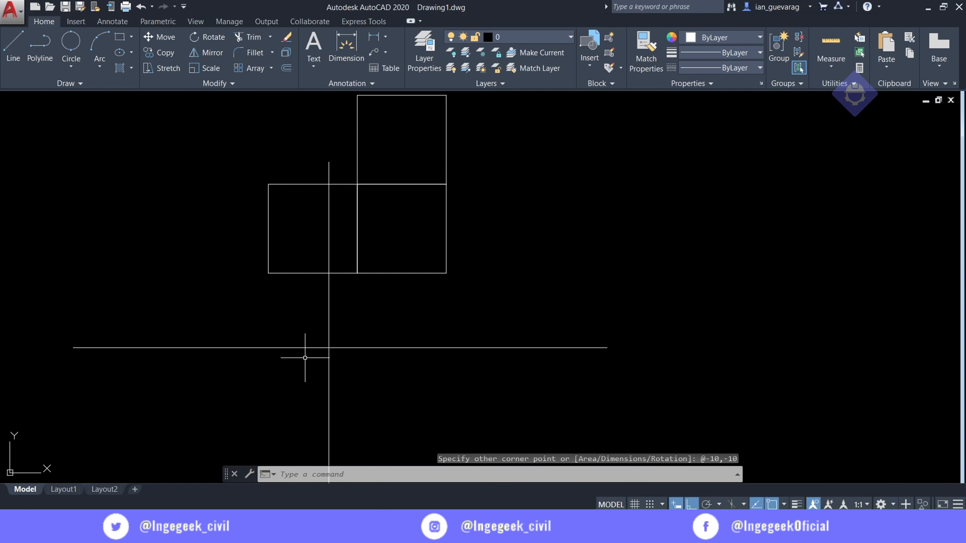
# Draw a fourth rectangle from the corner shared by the three squares, with its opposite corner offset by -10, 10
pyautogui.moveTo(304, 355)
pyautogui.mouseDown(button='middle')
pyautogui.moveTo(335, 235)
pyautogui.moveTo(307, 342)
pyautogui.mouseUp(button='middle')
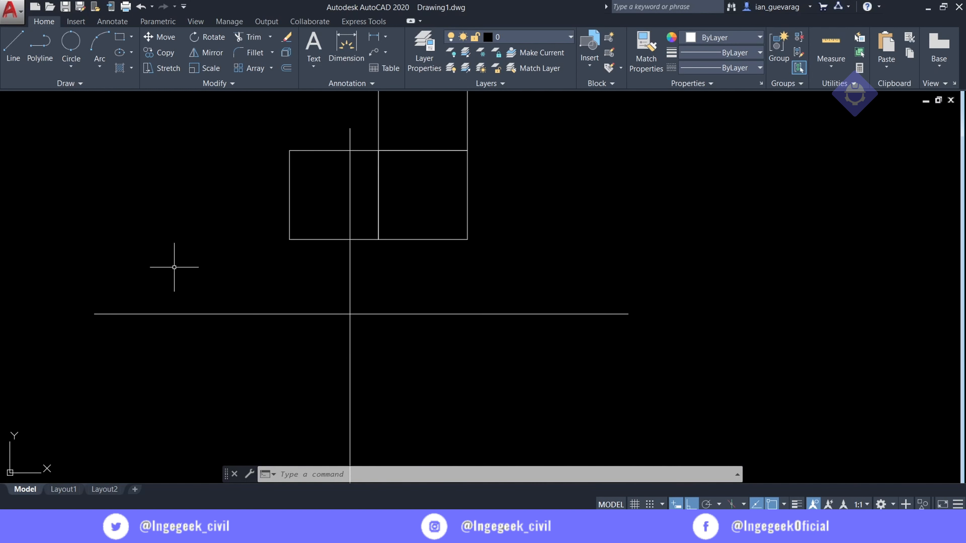
pyautogui.moveTo(247, 155); pyautogui.dragTo(228, 237, button='middle')
pyautogui.write('rec')
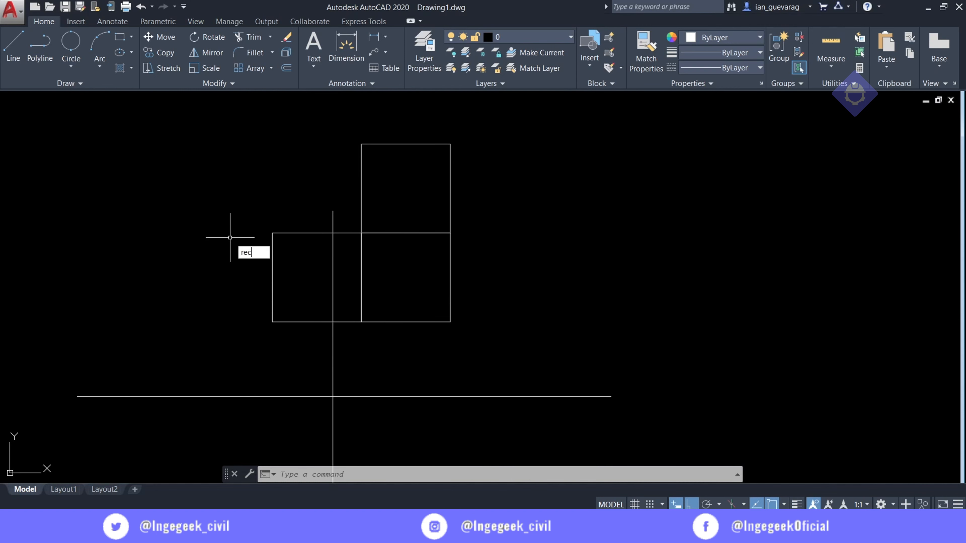
pyautogui.press('Return')
pyautogui.click(361, 233)
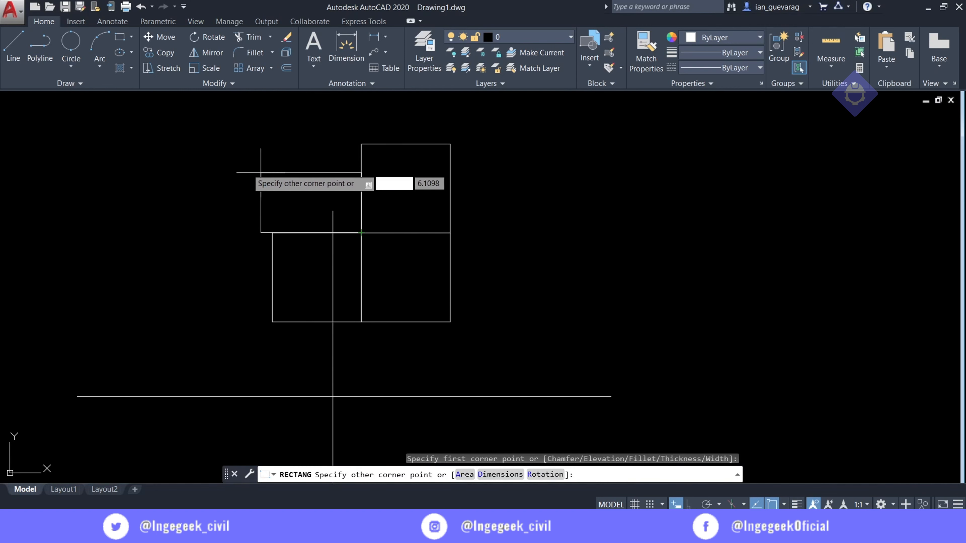
pyautogui.write('-1')
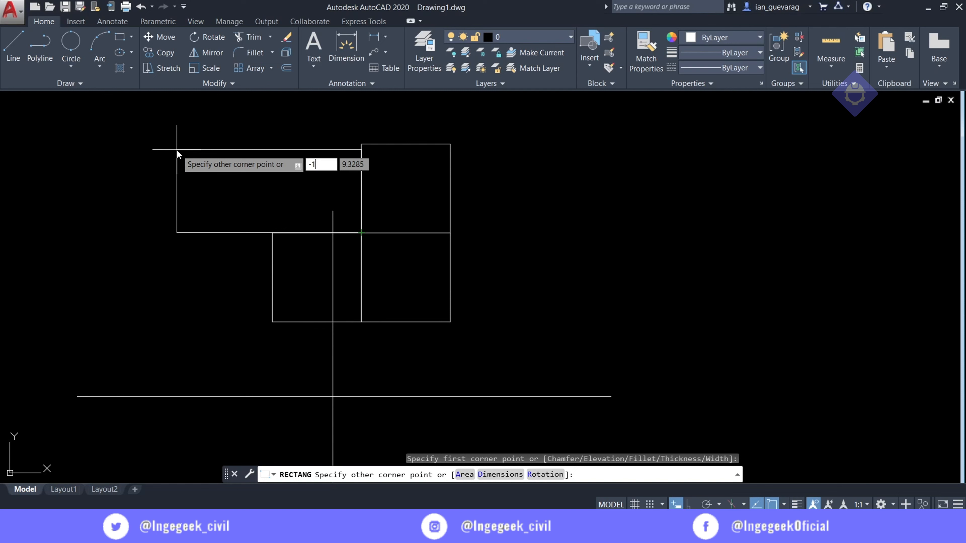
pyautogui.write('0')
pyautogui.press('Tab')
pyautogui.write('ya')
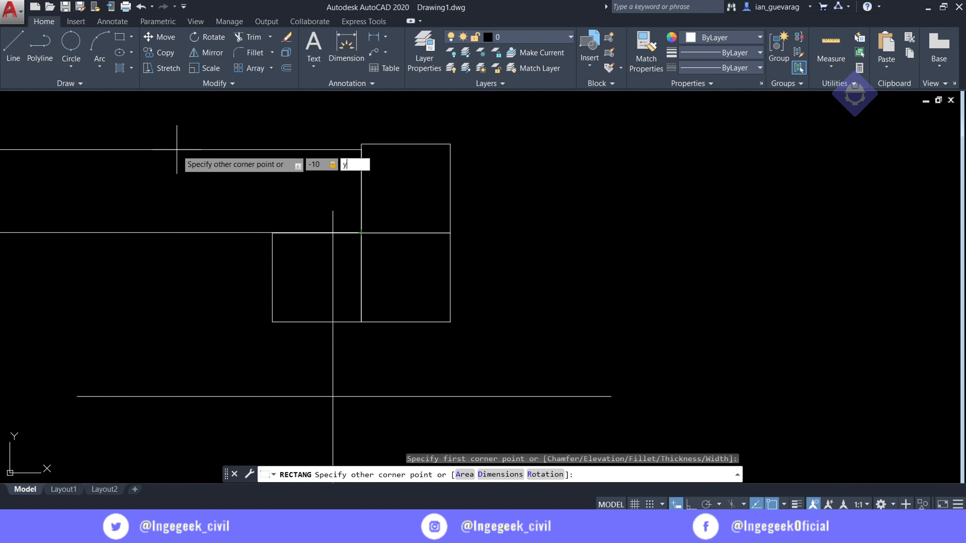
pyautogui.press('Return')
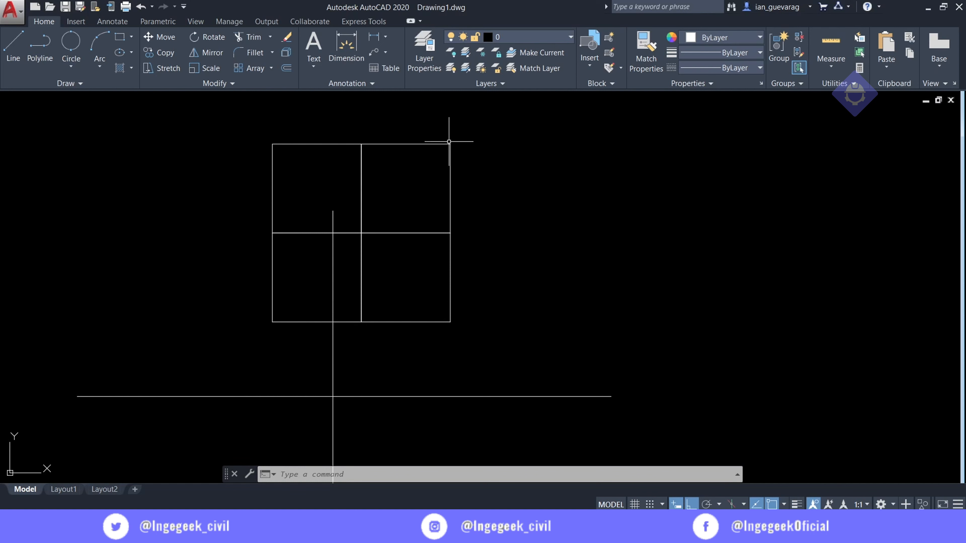
# Delete the four adjoining 10 by 10 squares using a crossing selection
pyautogui.click(449, 125)
pyautogui.click(355, 357)
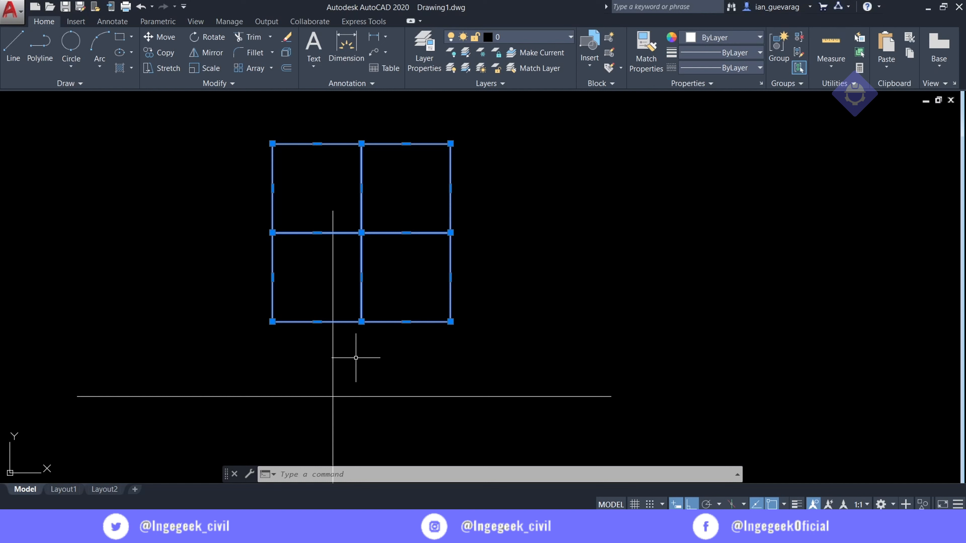
pyautogui.press('Delete')
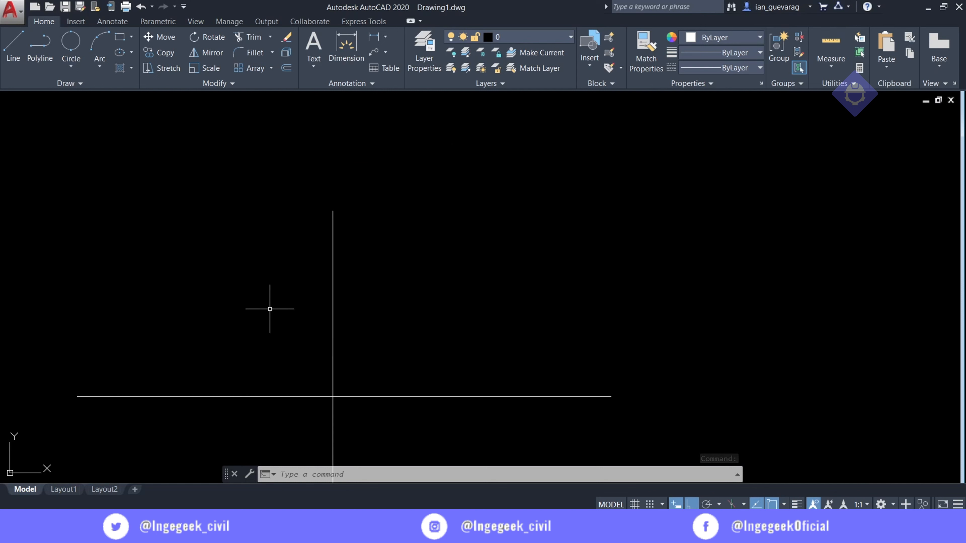
# Delete the horizontal and vertical crossing lines using a crossing selection
pyautogui.scroll(-3, 270, 308)
pyautogui.scroll(3, 377, 314)
pyautogui.click(401, 285)
pyautogui.click(291, 400)
pyautogui.press('Delete')
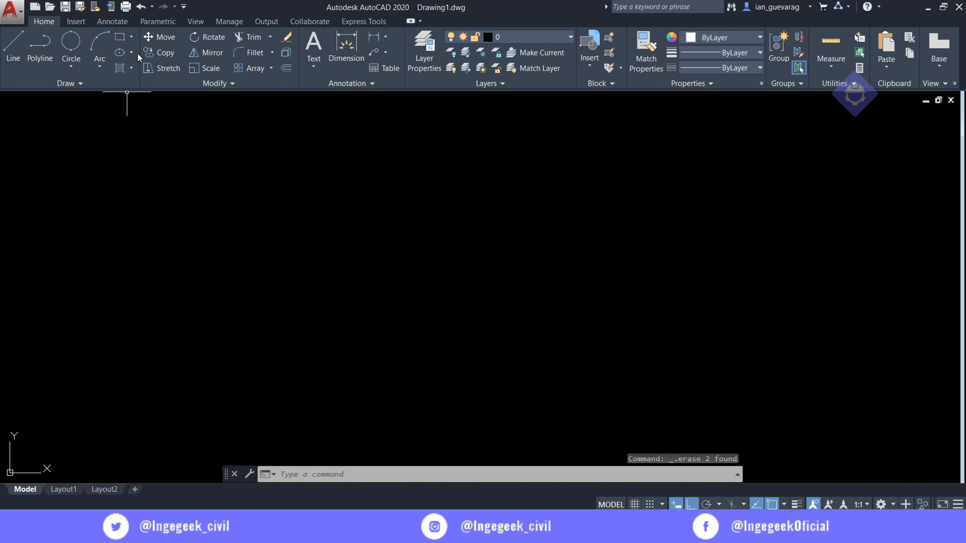
# Draw a wide ellipse with the Center method, with a vertical half-axis of about 14.2 and a longer horizontal axis
pyautogui.click(131, 51)
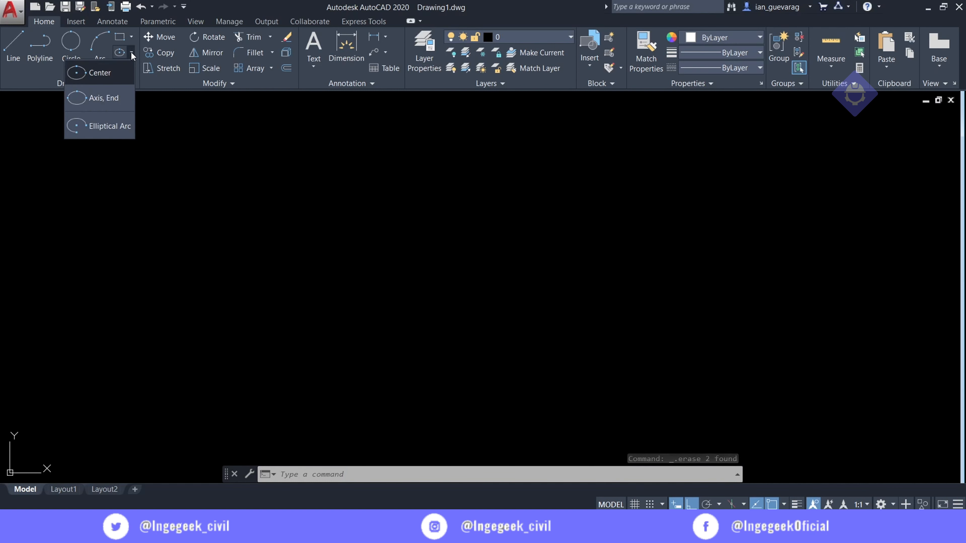
pyautogui.click(98, 74)
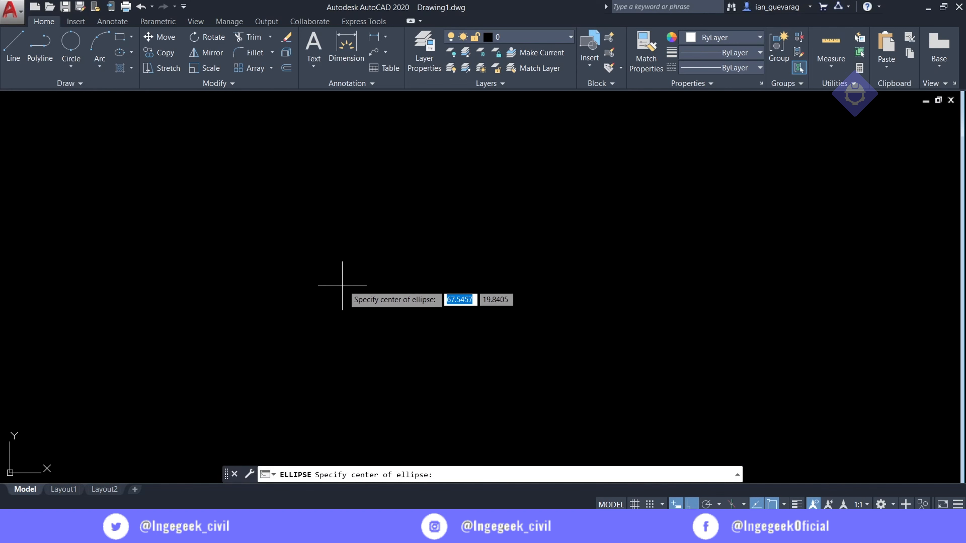
pyautogui.click(349, 267)
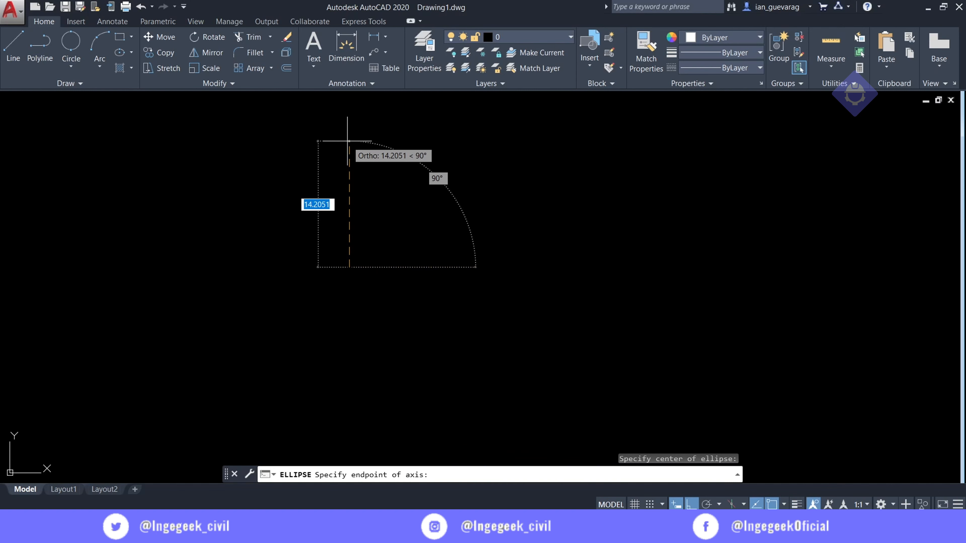
pyautogui.click(349, 141)
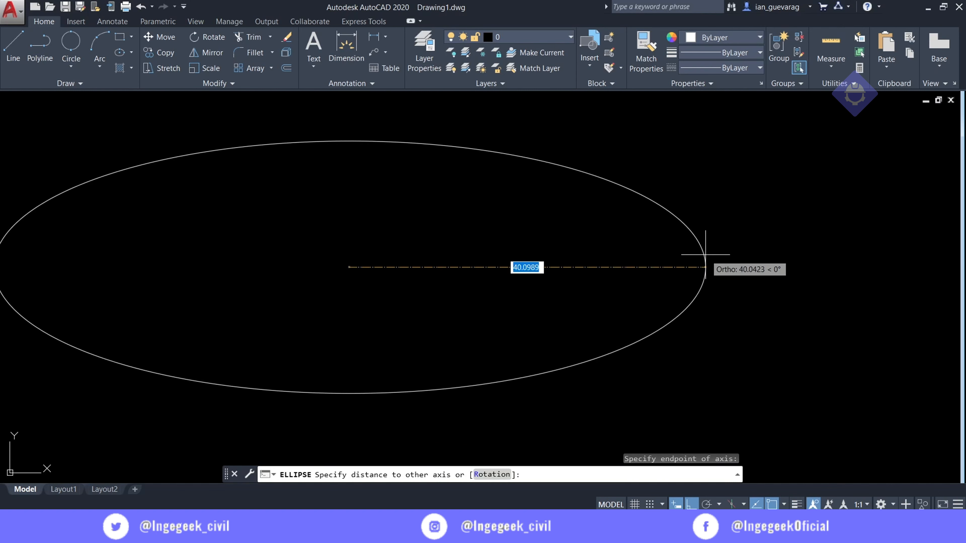
pyautogui.click(644, 266)
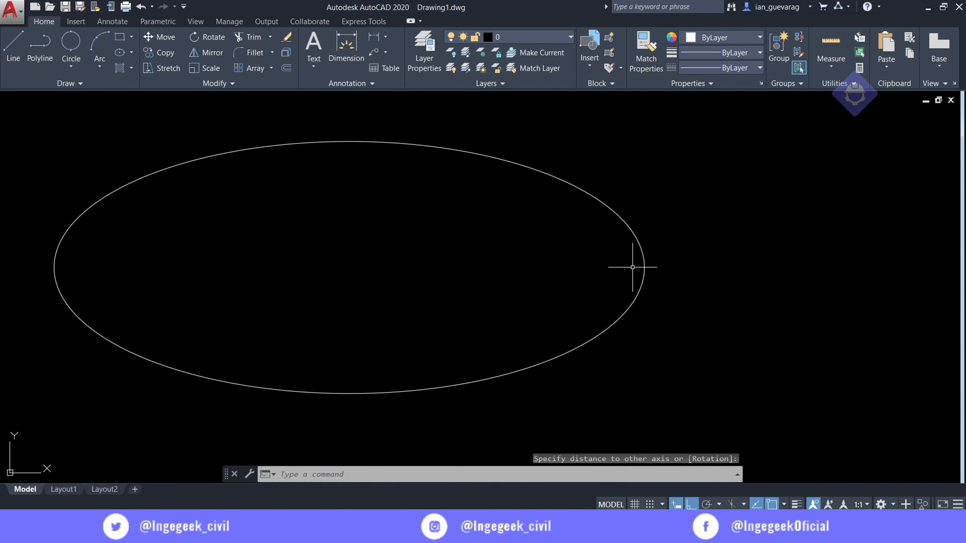
# Select the ellipse and delete it
pyautogui.scroll(-2, 504, 269)
pyautogui.scroll(2, 503, 269)
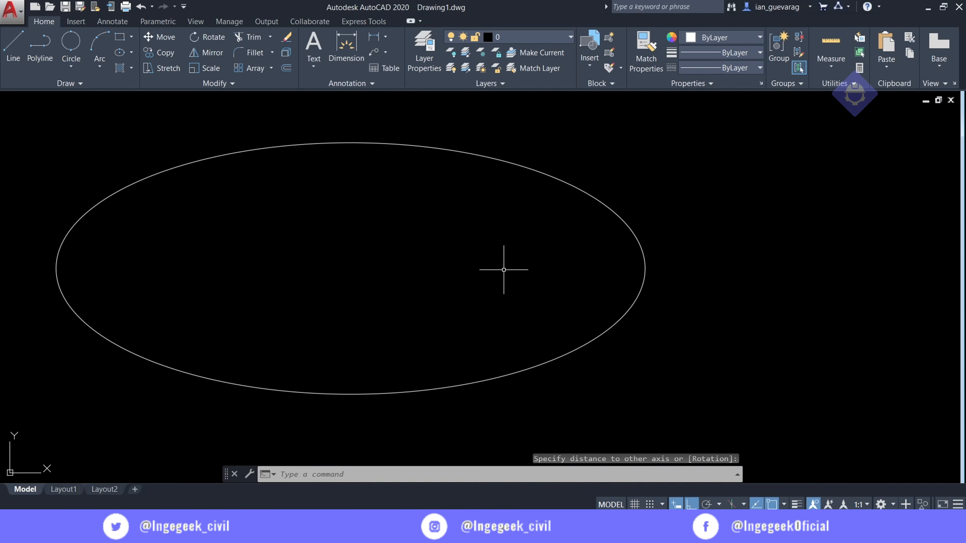
pyautogui.scroll(-2, 519, 264)
pyautogui.click(542, 200)
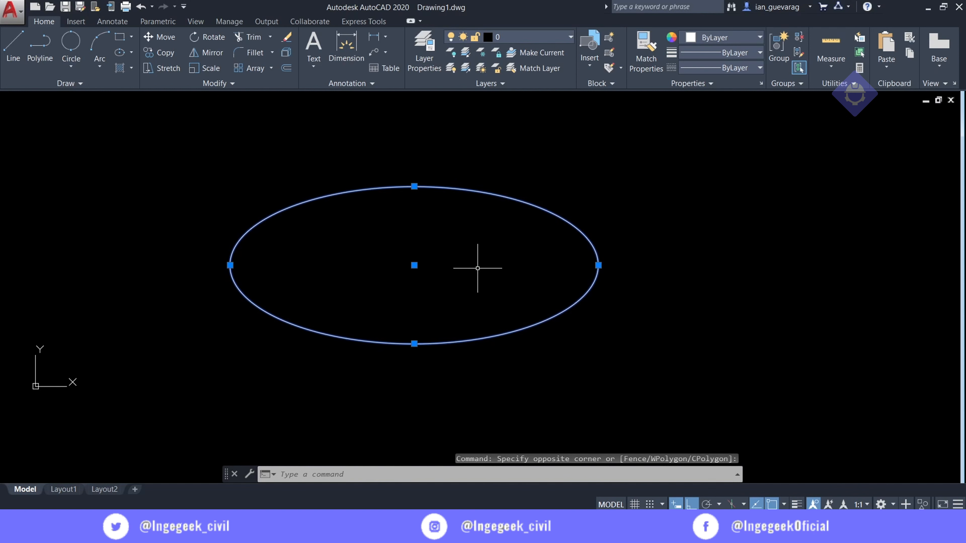
pyautogui.press('Delete')
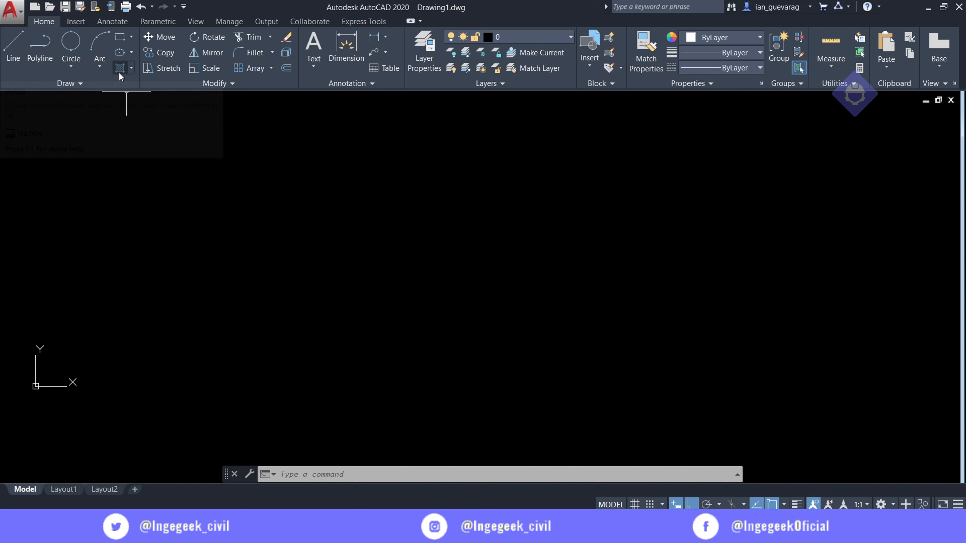
# Draw a wide rectangle across the middle of the empty drawing from two opposite corners
pyautogui.write('c')
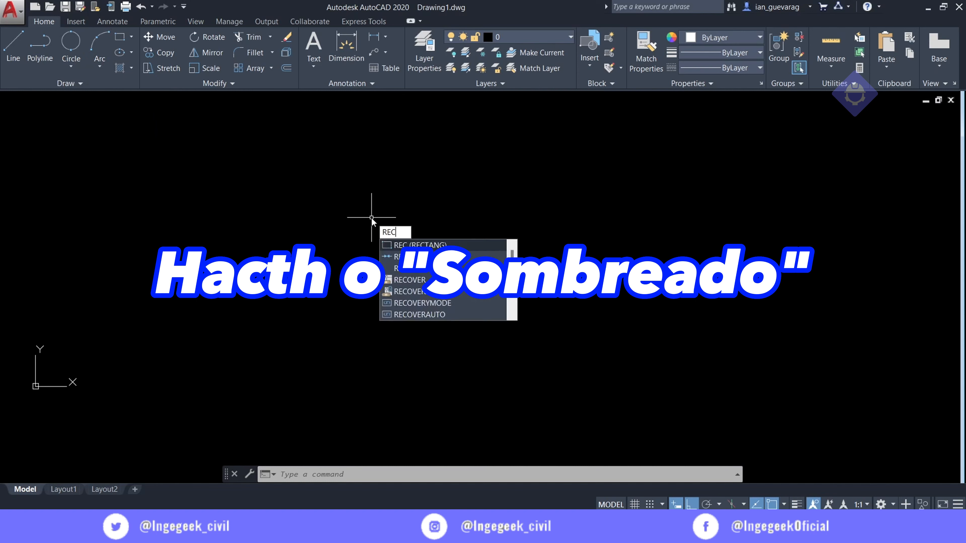
pyautogui.press('Return')
pyautogui.click(233, 176)
pyautogui.click(714, 371)
pyautogui.press('Escape')
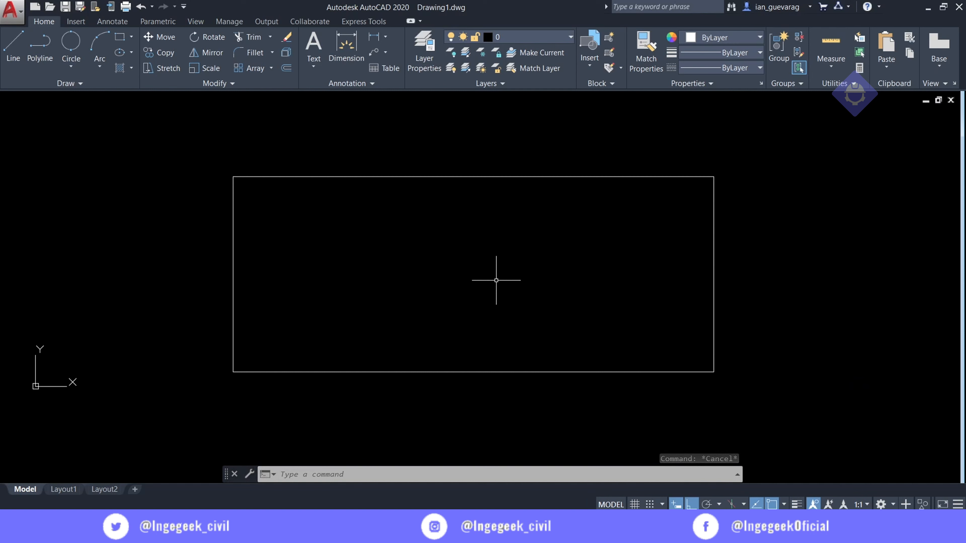
# Start a hatch and define its boundary with an internal point inside the rectangle
pyautogui.click(120, 69)
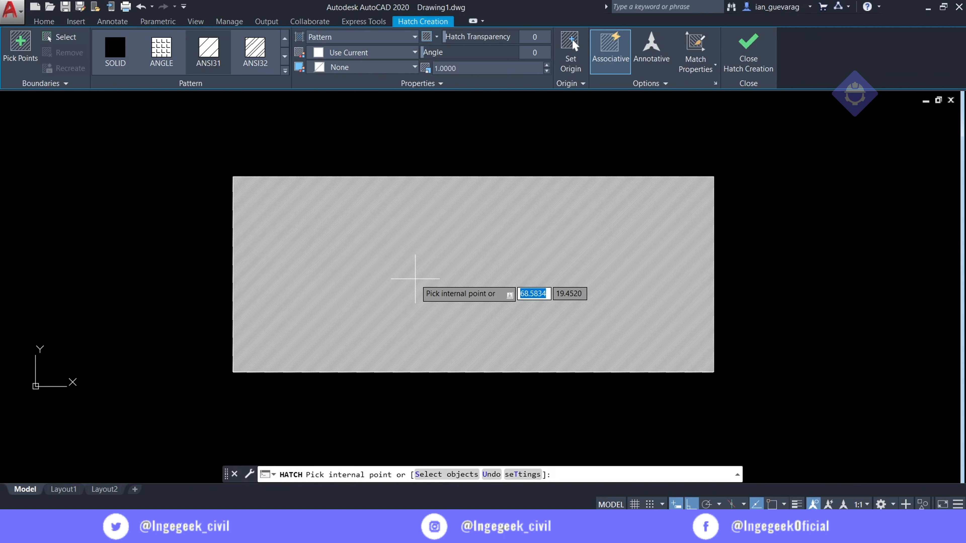
pyautogui.click(416, 278)
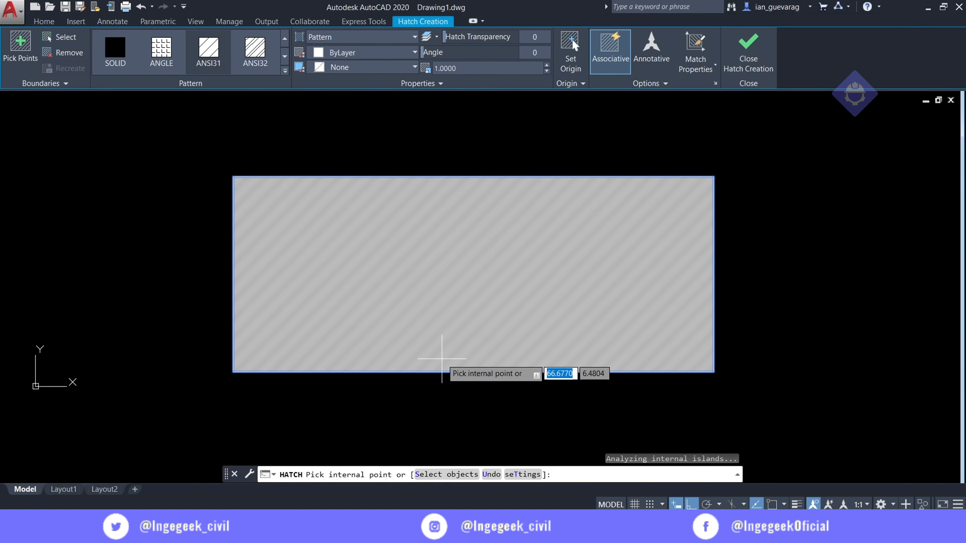
pyautogui.click(255, 49)
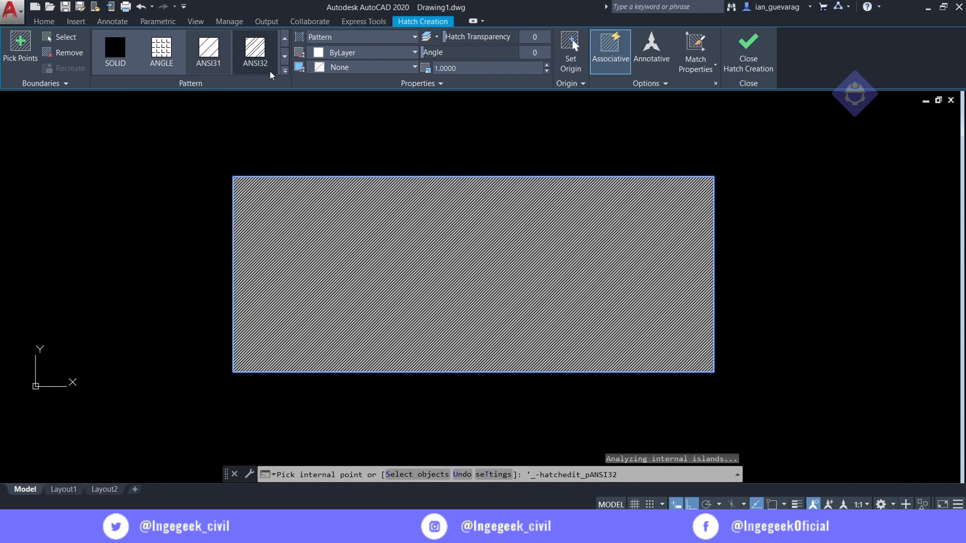
# Preview various hatch patterns on the rectangle, choose GRASS and set the hatch colour to Green
pyautogui.click(285, 70)
pyautogui.scroll(-7, 70, 105)
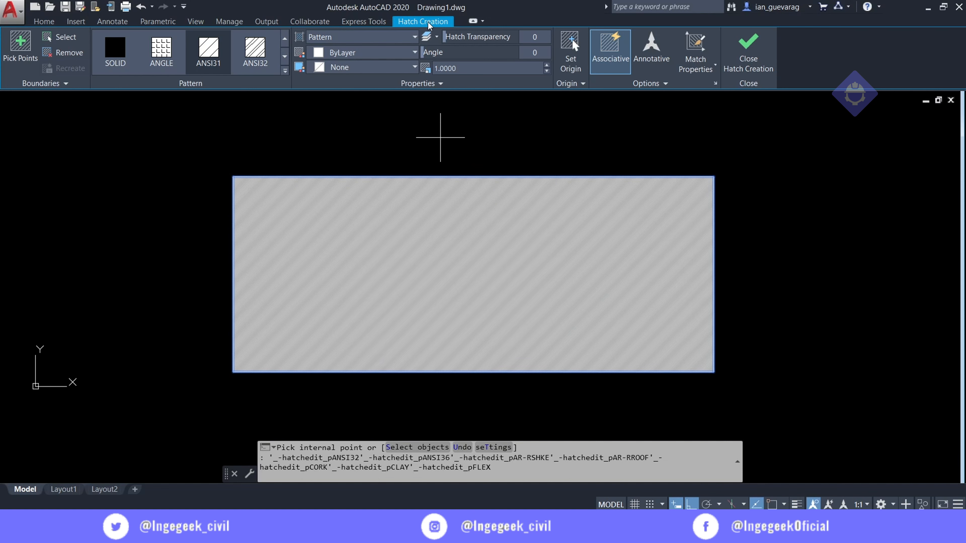
pyautogui.click(285, 71)
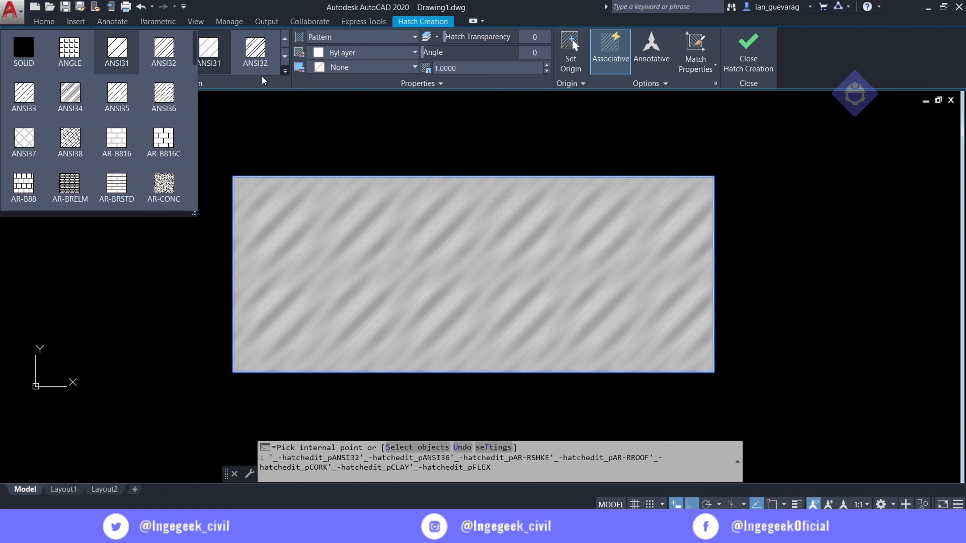
pyautogui.scroll(-2, 80, 137)
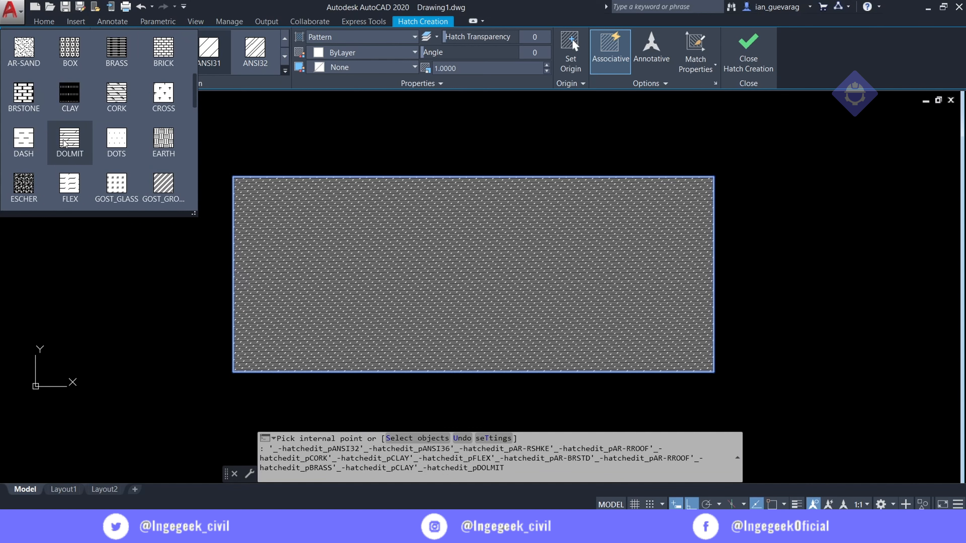
pyautogui.scroll(-4, 76, 148)
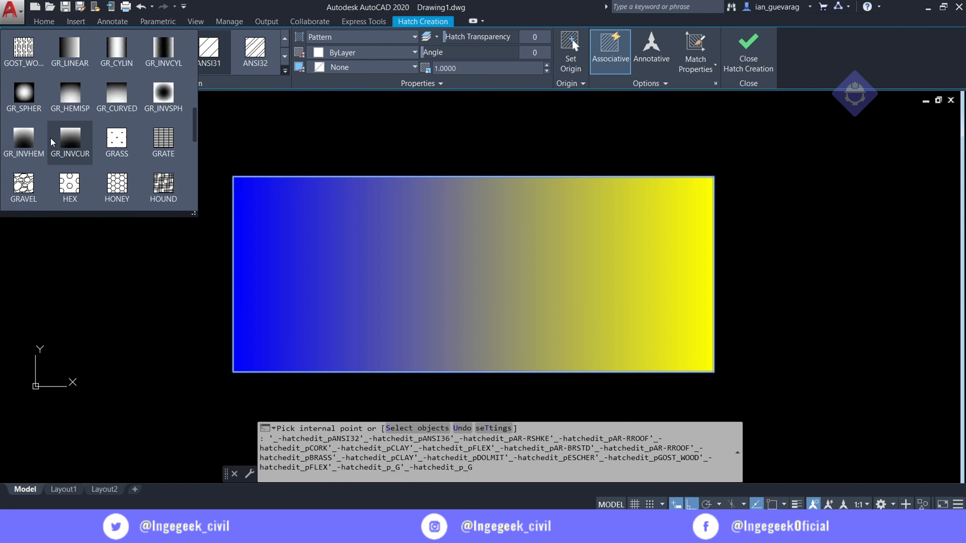
pyautogui.scroll(-5, 61, 145)
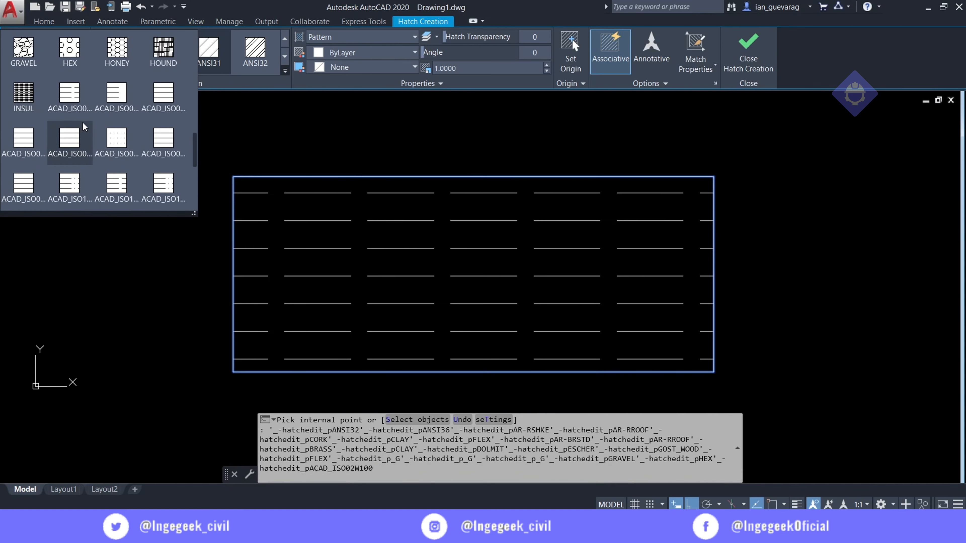
pyautogui.scroll(5, 84, 126)
pyautogui.scroll(5, 91, 124)
pyautogui.scroll(-2, 101, 121)
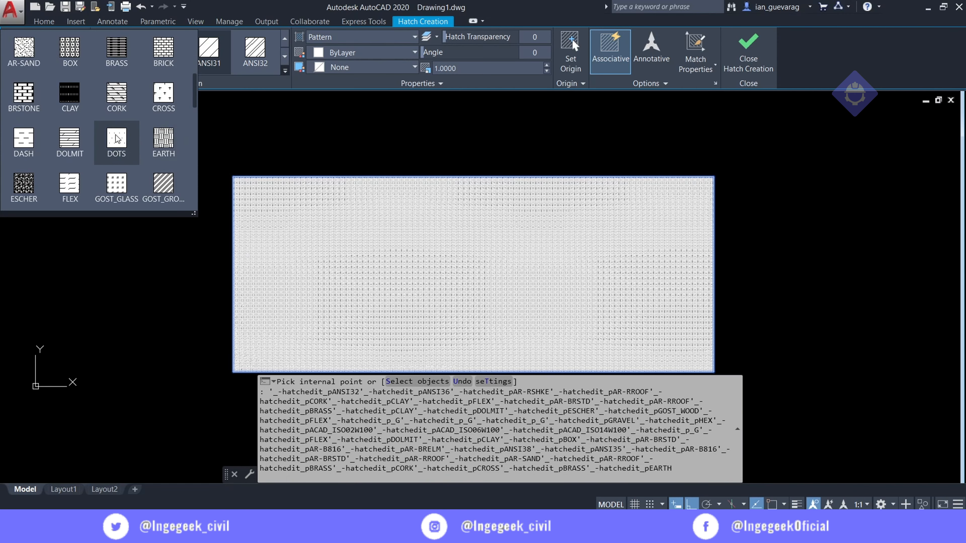
pyautogui.scroll(-1, 117, 141)
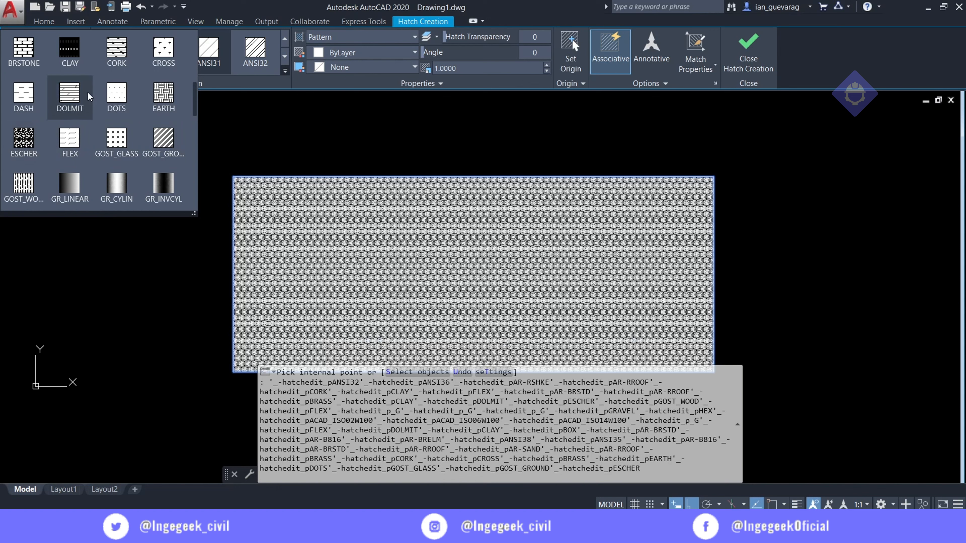
pyautogui.scroll(-3, 92, 112)
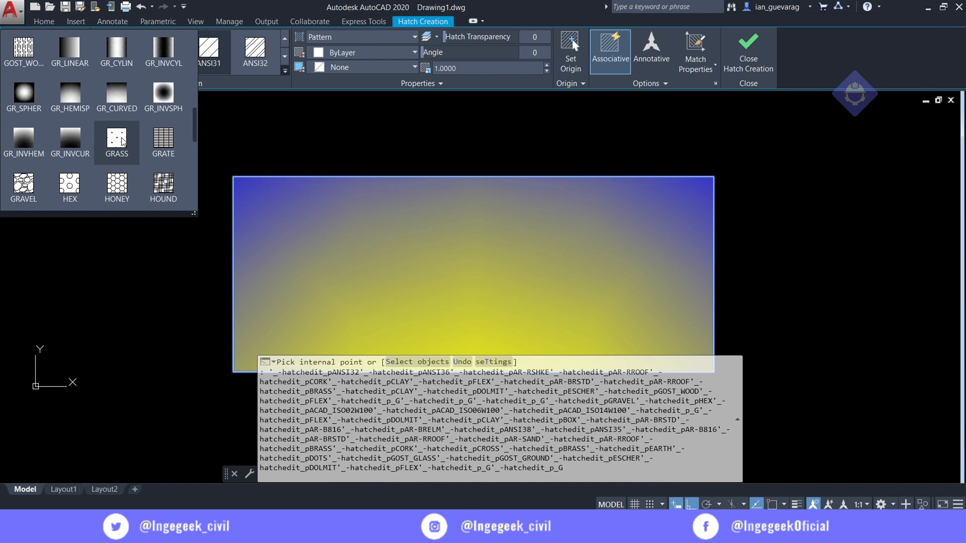
pyautogui.click(120, 142)
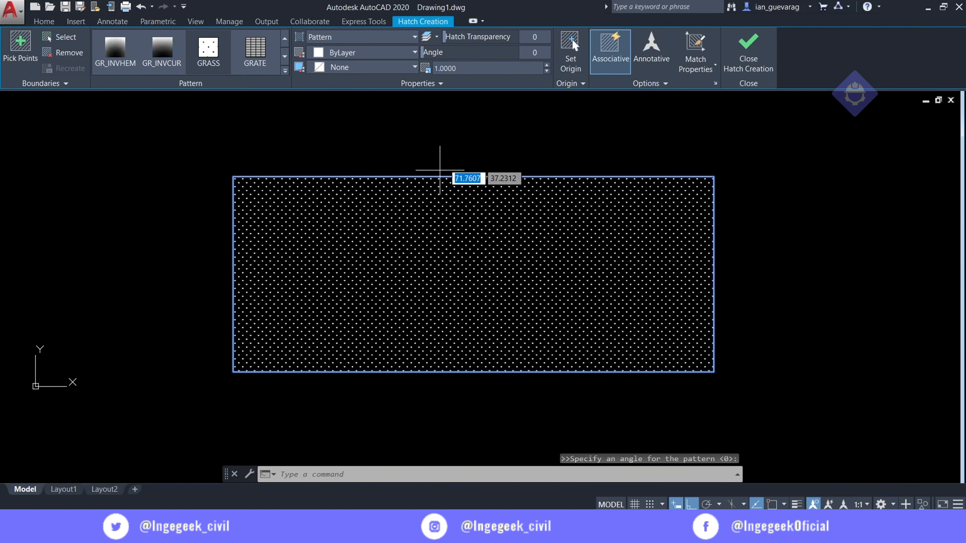
pyautogui.click(406, 56)
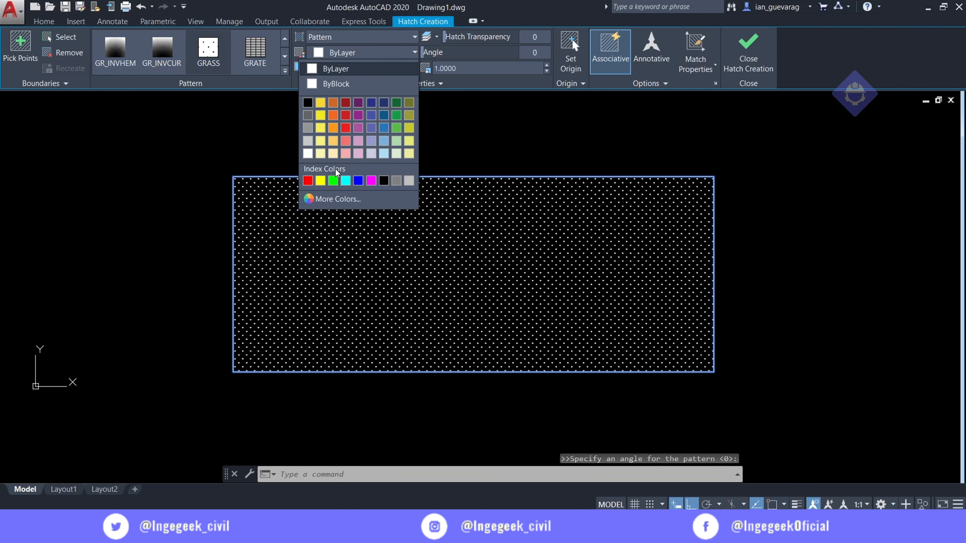
pyautogui.click(332, 181)
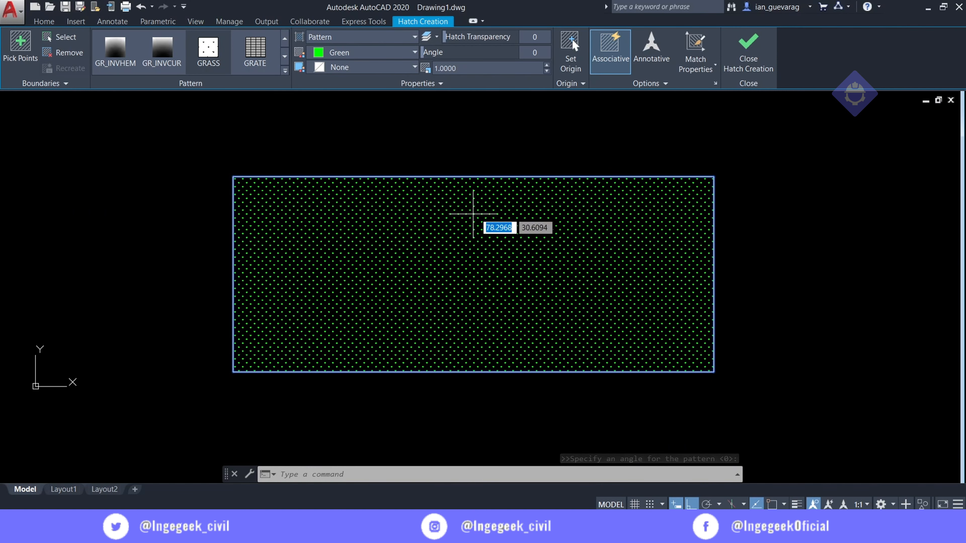
# Try a hatch pattern scale of 20
pyautogui.scroll(2, 473, 214)
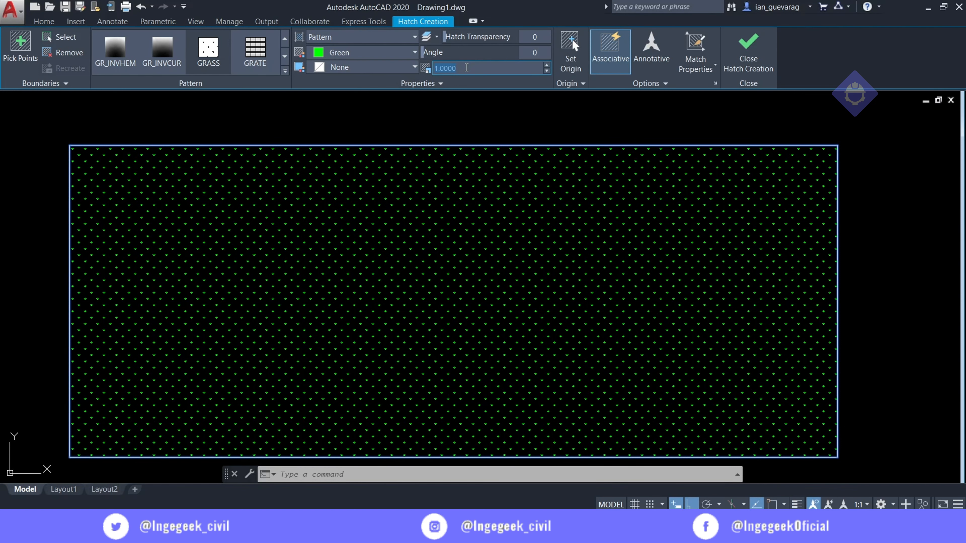
pyautogui.write('20')
pyautogui.press('Return')
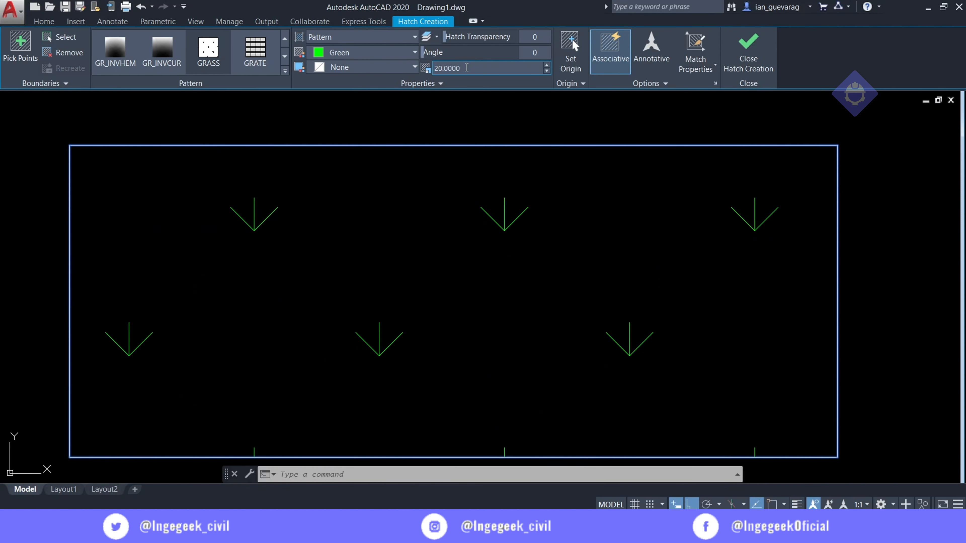
# Set the hatch pattern scale to 5 and finish the hatch
pyautogui.click(467, 67)
pyautogui.write('5')
pyautogui.press('Return')
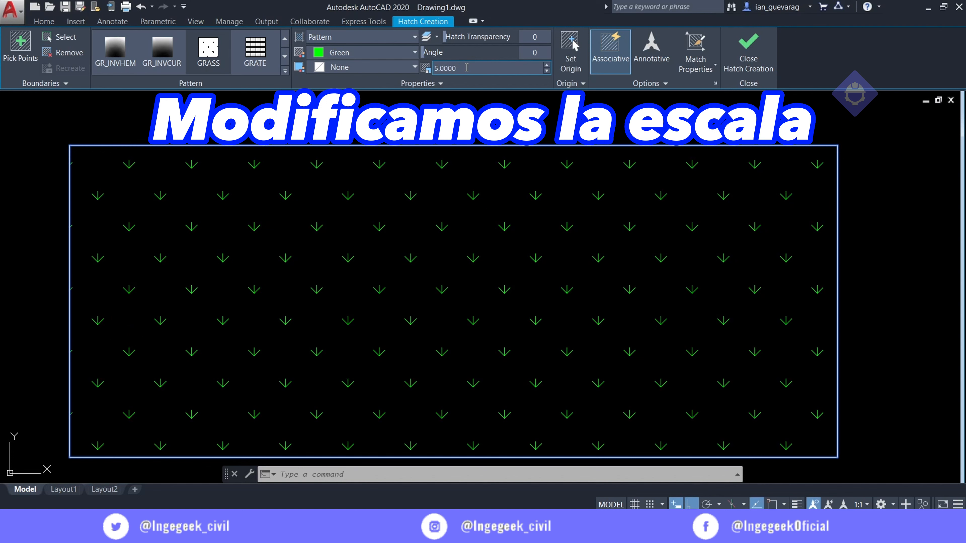
pyautogui.press('Escape')
pyautogui.scroll(-2, 394, 255)
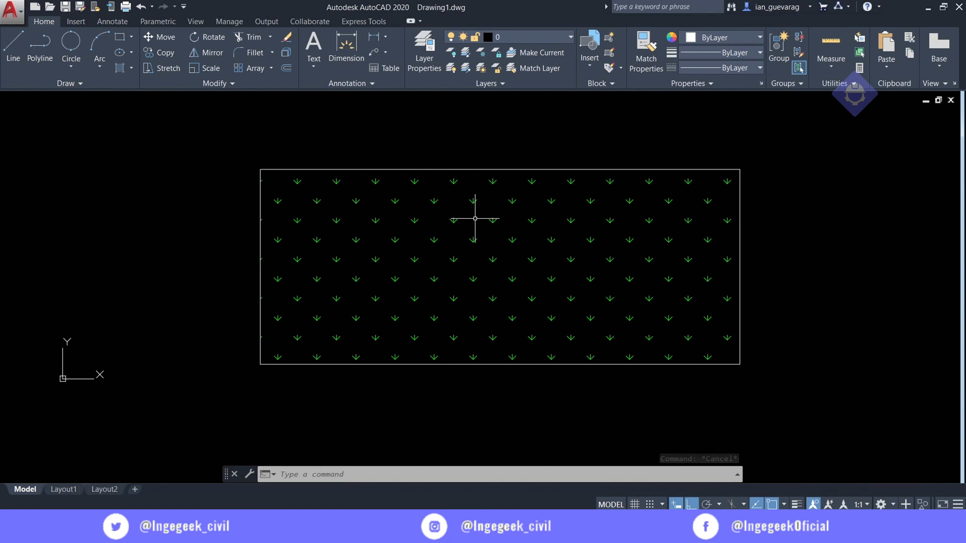
# Select the grass hatch, turn Ortho off and move the hatch diagonally up and right by its centre grip
pyautogui.click(416, 263)
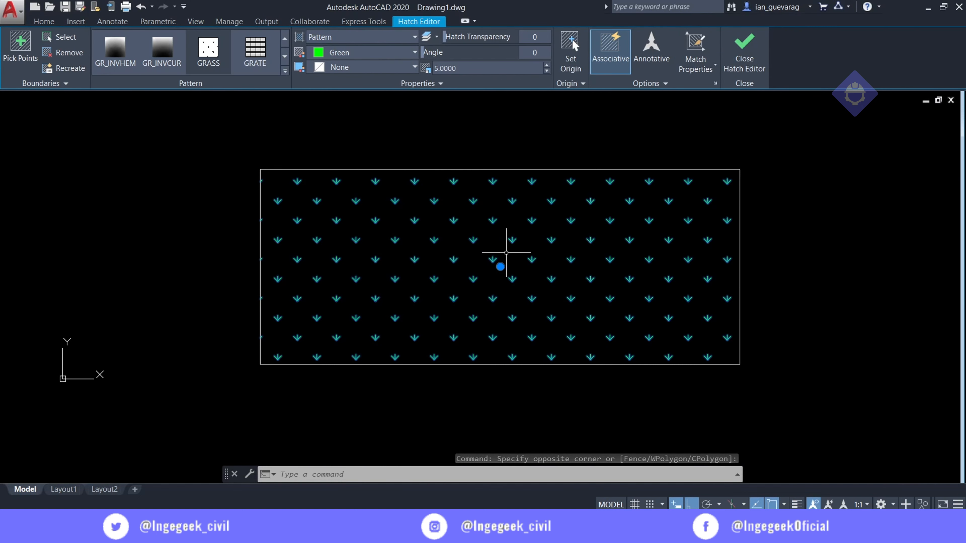
pyautogui.click(500, 267)
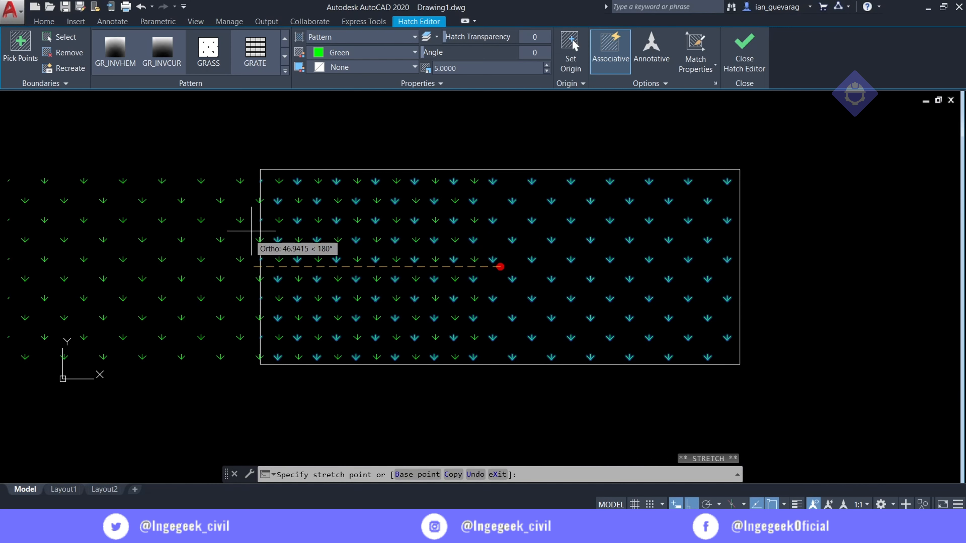
pyautogui.press('F8')
pyautogui.click(556, 149)
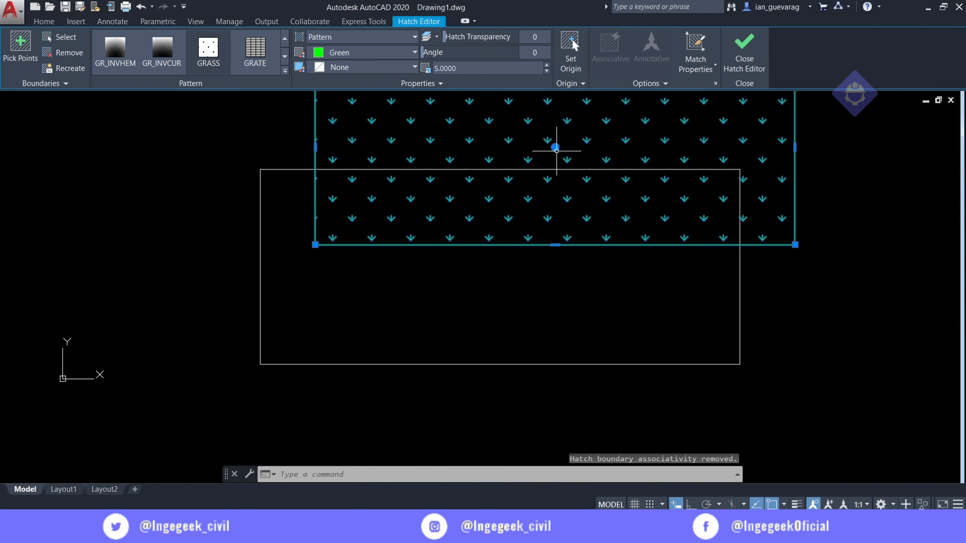
# Move the hatch by its centre grip to the rectangle's left side and back to overlap its lower-right part
pyautogui.click(555, 148)
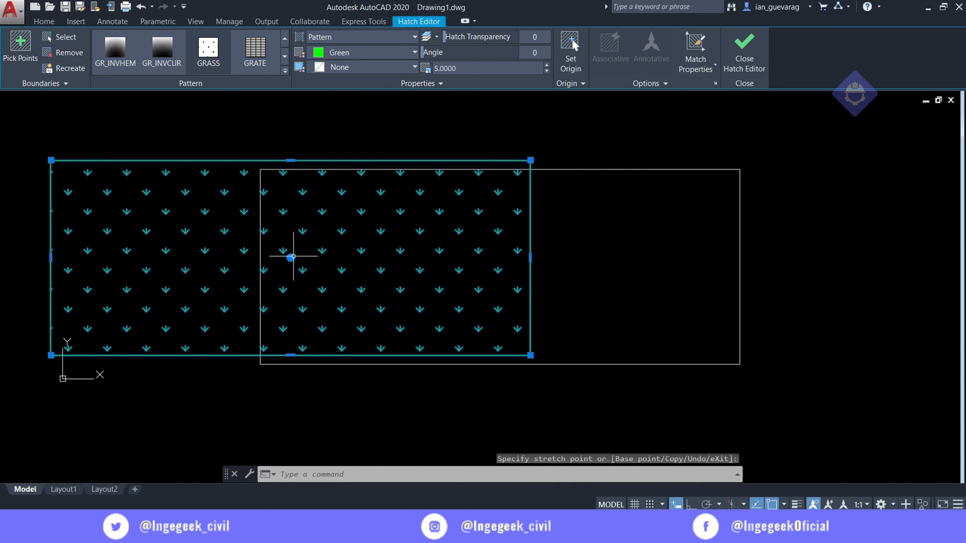
pyautogui.click(293, 256)
pyautogui.click(293, 257)
pyautogui.click(291, 257)
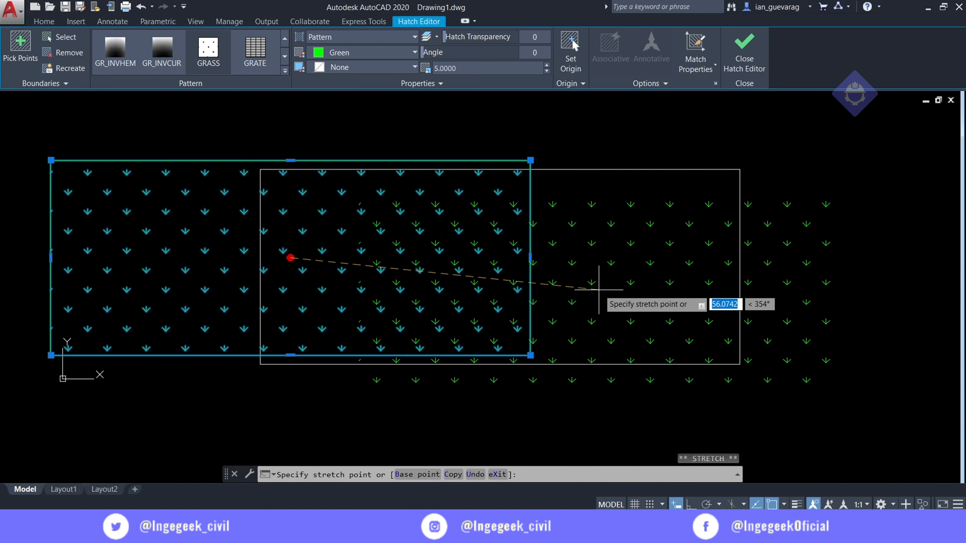
pyautogui.click(596, 287)
# Stretch the hatch's four boundary corners onto the matching corners of the rectangle and clear the selection
pyautogui.click(357, 189)
pyautogui.click(467, 236)
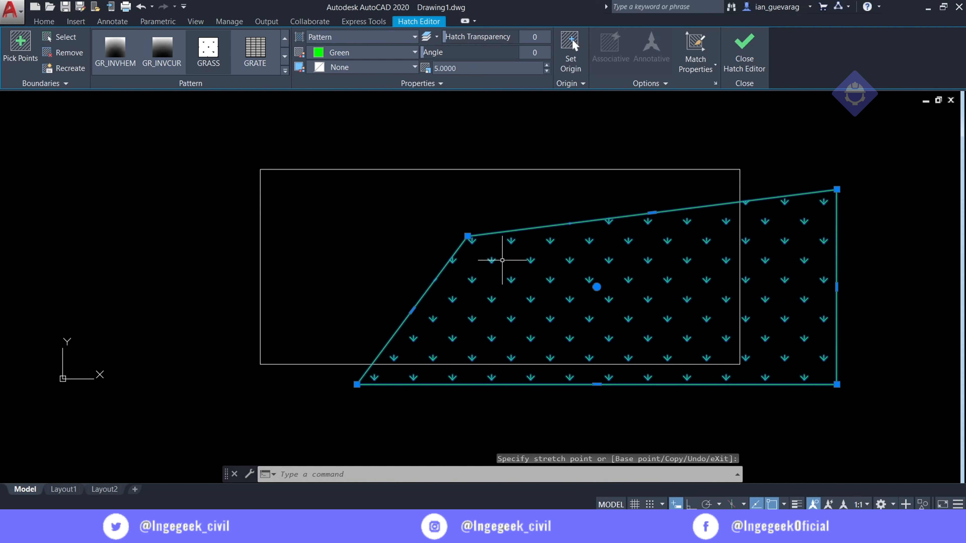
pyautogui.click(260, 170)
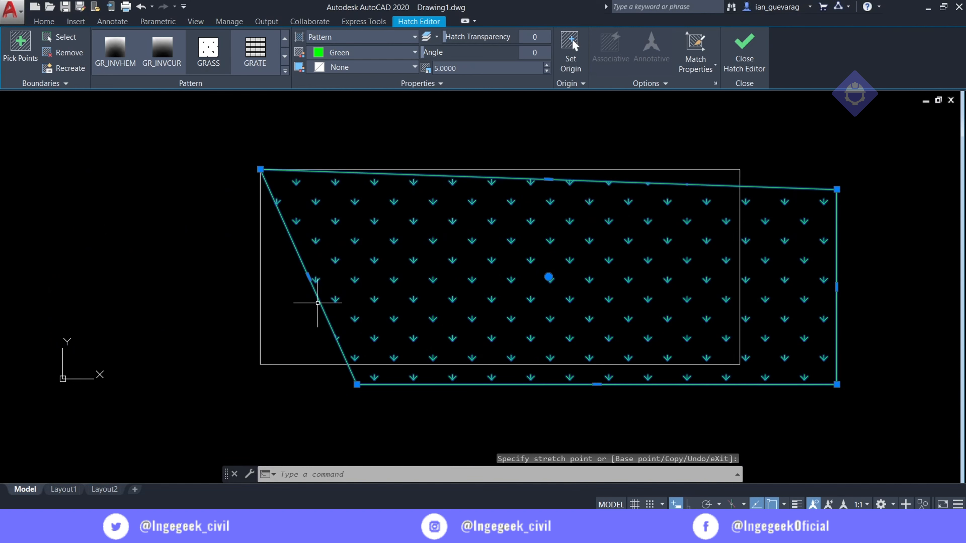
pyautogui.click(356, 384)
pyautogui.click(260, 364)
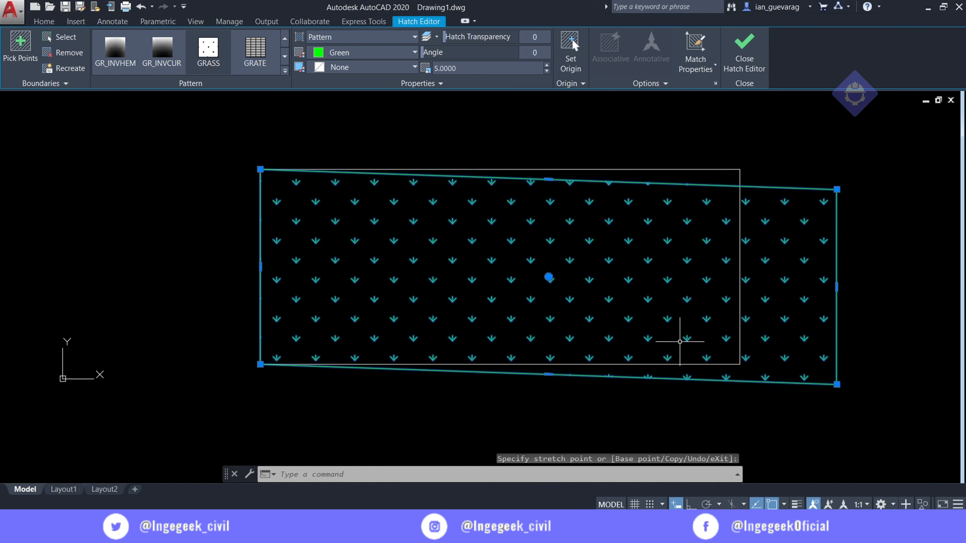
pyautogui.click(739, 364)
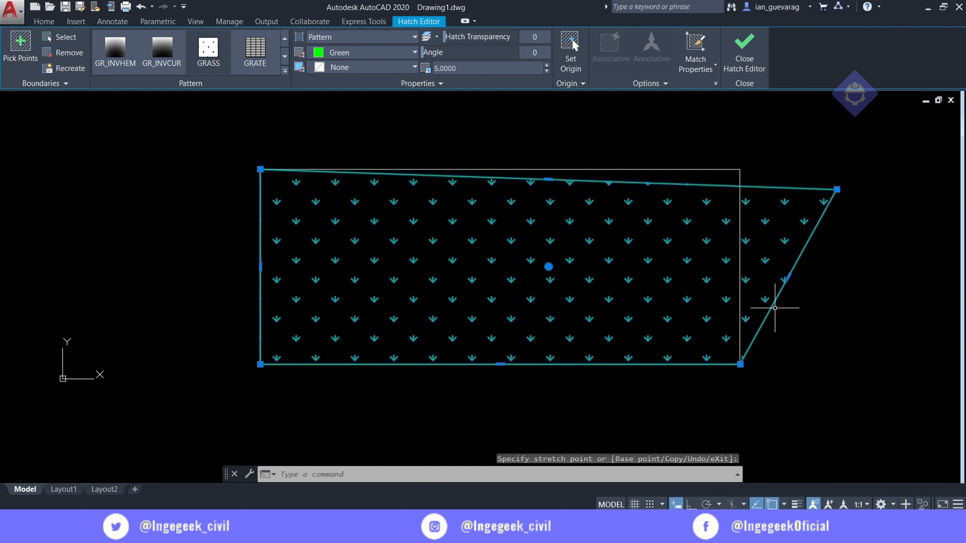
pyautogui.click(740, 169)
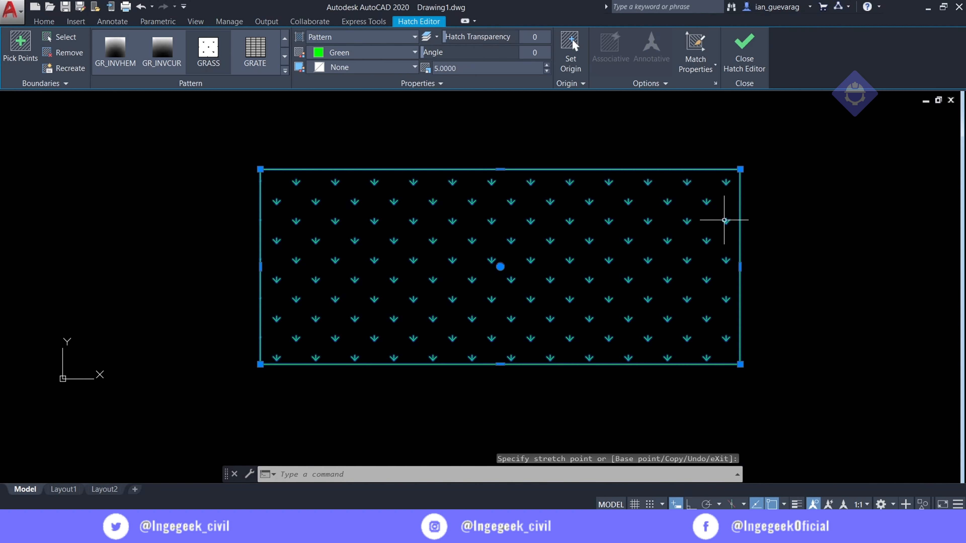
pyautogui.press('Escape')
# Stretch the rectangle's right edge outward by its midpoint grip and undo the stretch
pyautogui.click(467, 168)
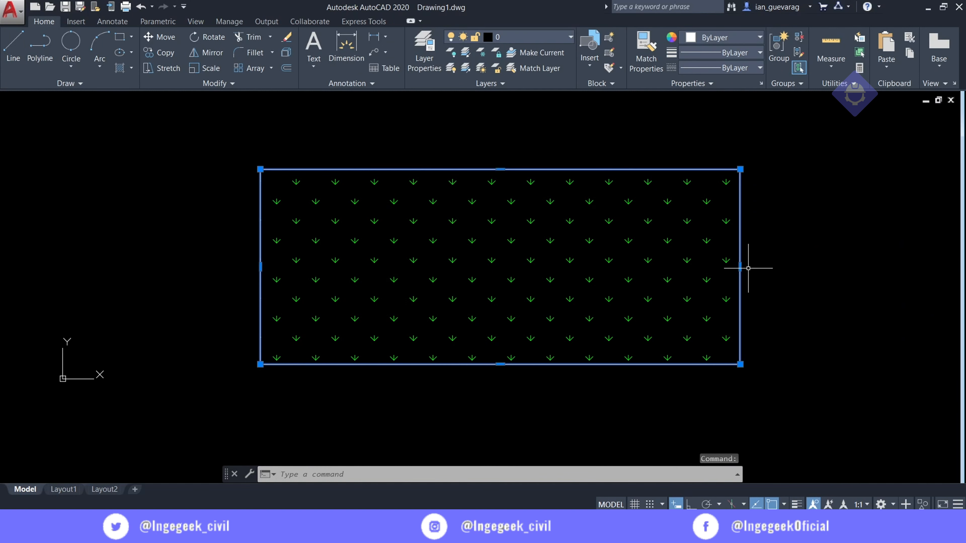
pyautogui.click(740, 266)
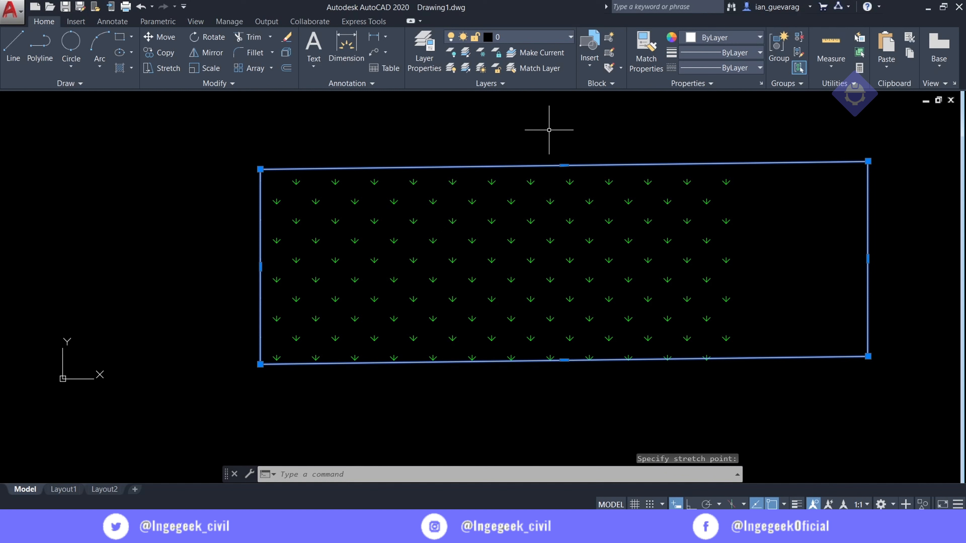
pyautogui.hotkey('ctrl', 'z')
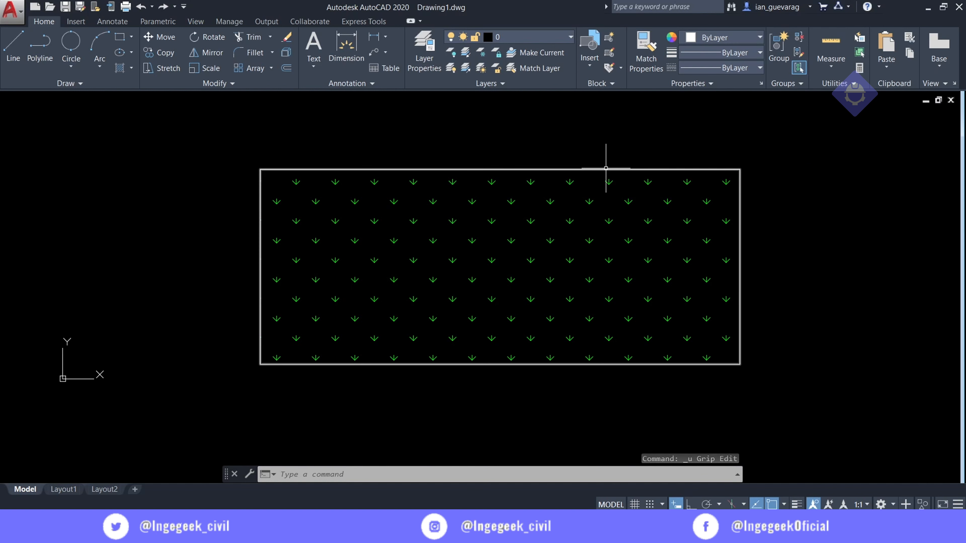
# Select the rectangle and its grass hatch to compare their grips, and clear the selection
pyautogui.click(596, 168)
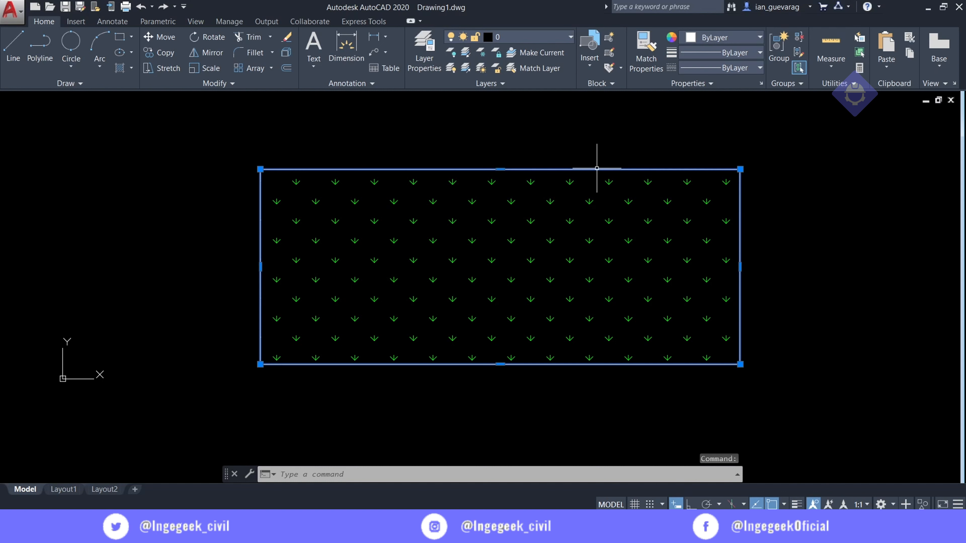
pyautogui.click(432, 240)
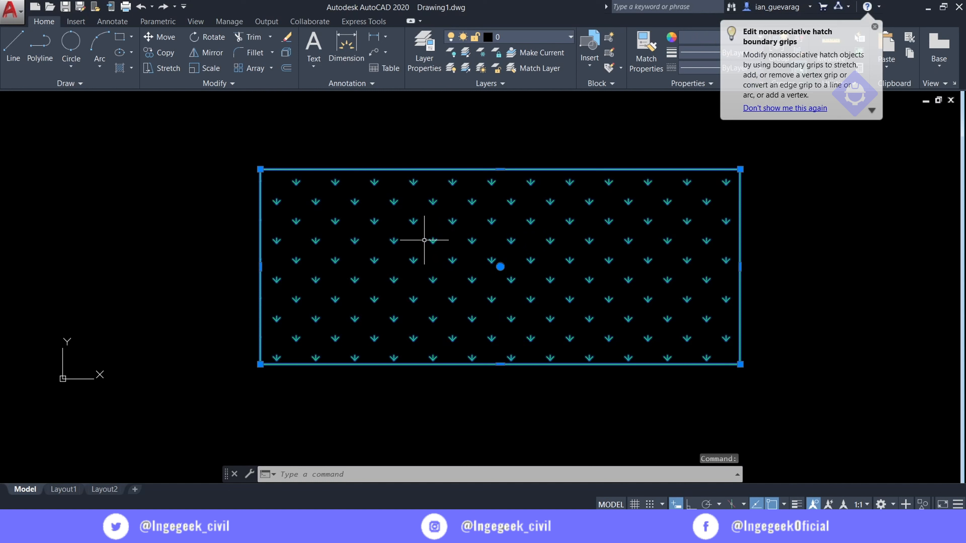
pyautogui.press('Escape')
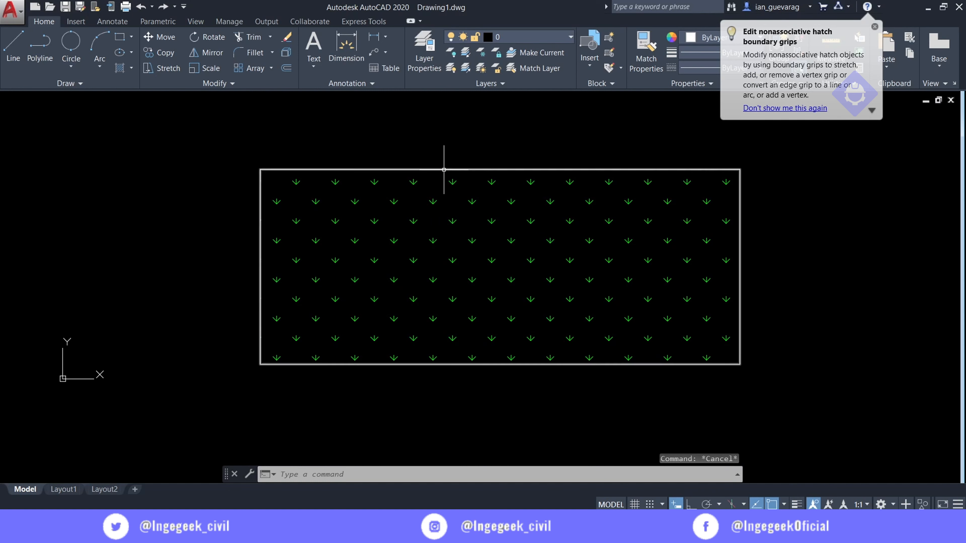
pyautogui.click(432, 169)
pyautogui.click(417, 237)
pyautogui.click(359, 284)
pyautogui.press('Escape')
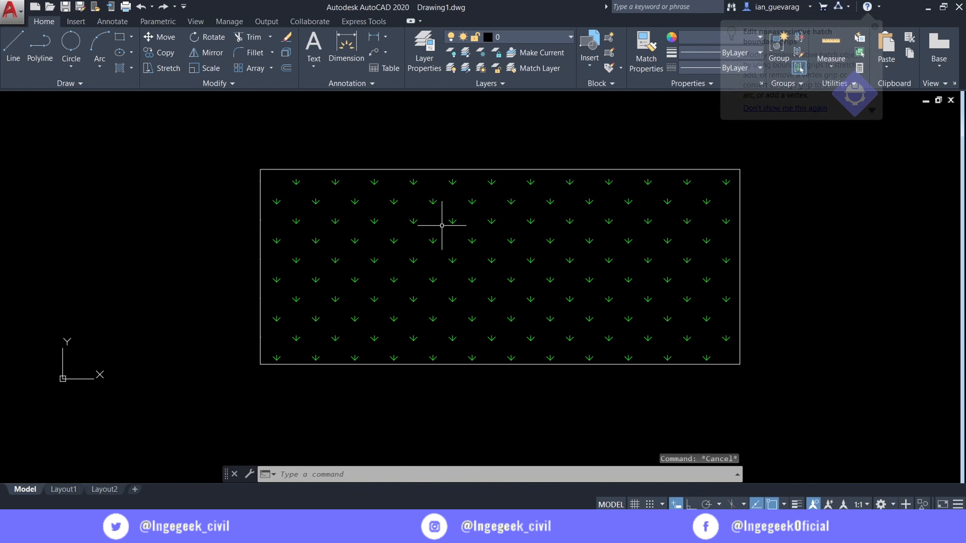
# Delete the grass hatch from inside the rectangle
pyautogui.click(371, 284)
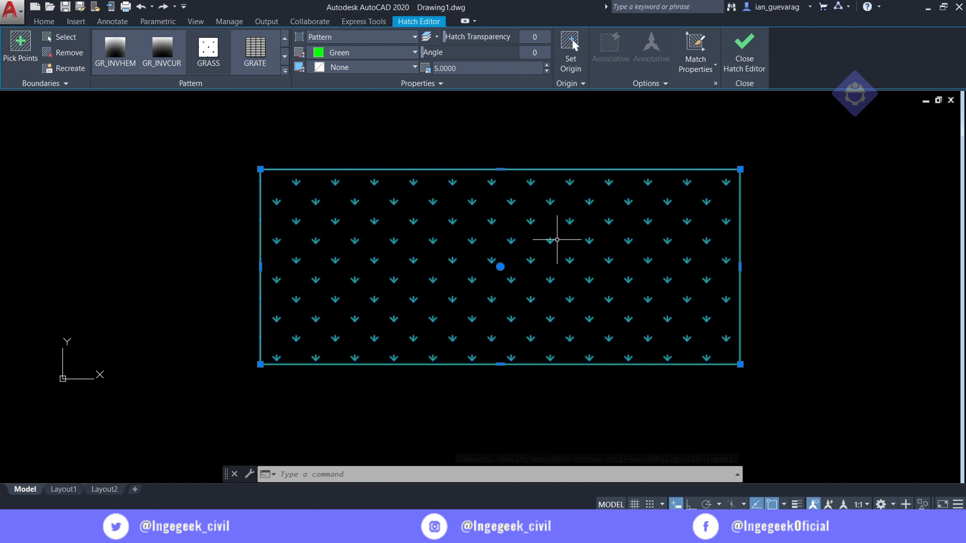
pyautogui.press('Escape')
pyautogui.click(411, 285)
pyautogui.press('Delete')
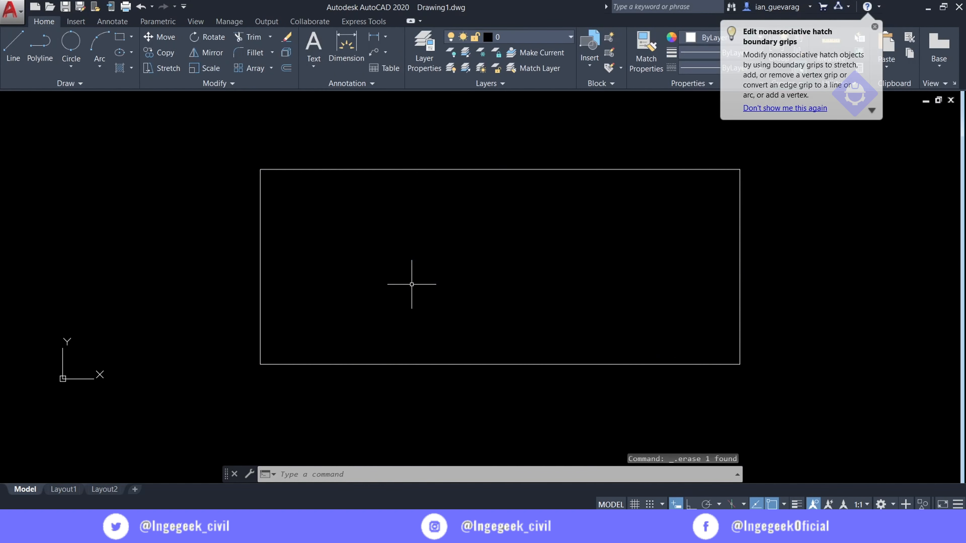
# Hatch the rectangle again with the green grass pattern at scale 5 and the Associative option on
pyautogui.write('h')
pyautogui.press('Return')
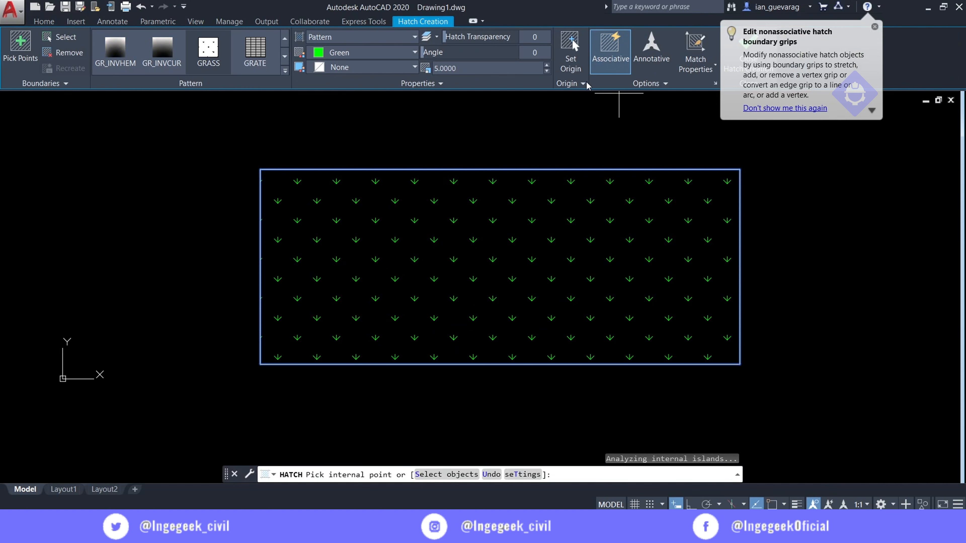
pyautogui.press('Escape')
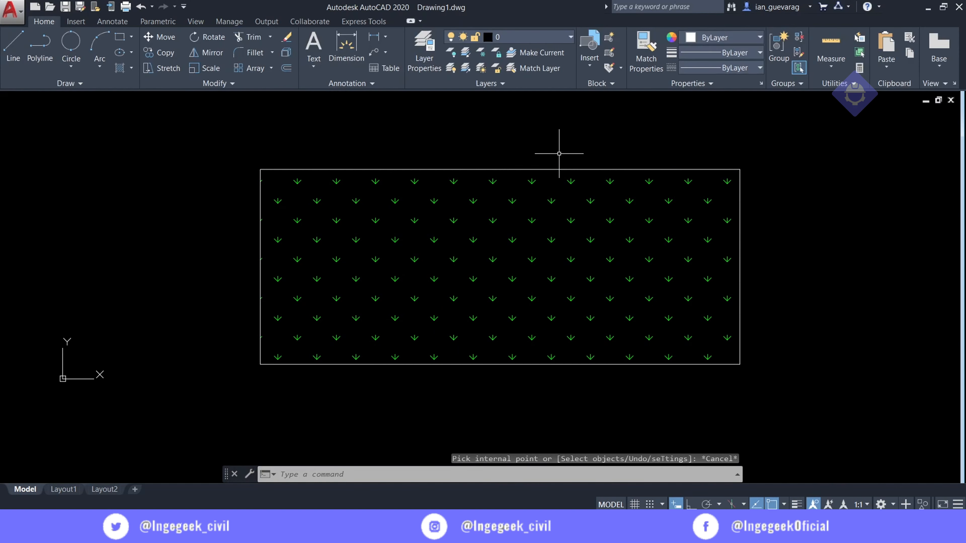
# Stretch the rectangle's two right corners outward by their grips, and clear the selection
pyautogui.click(514, 169)
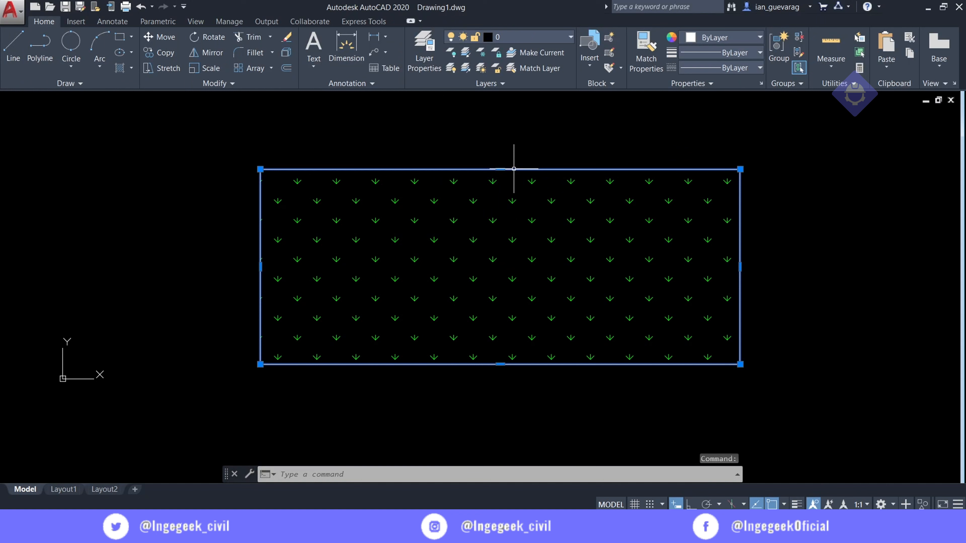
pyautogui.click(740, 169)
pyautogui.click(834, 118)
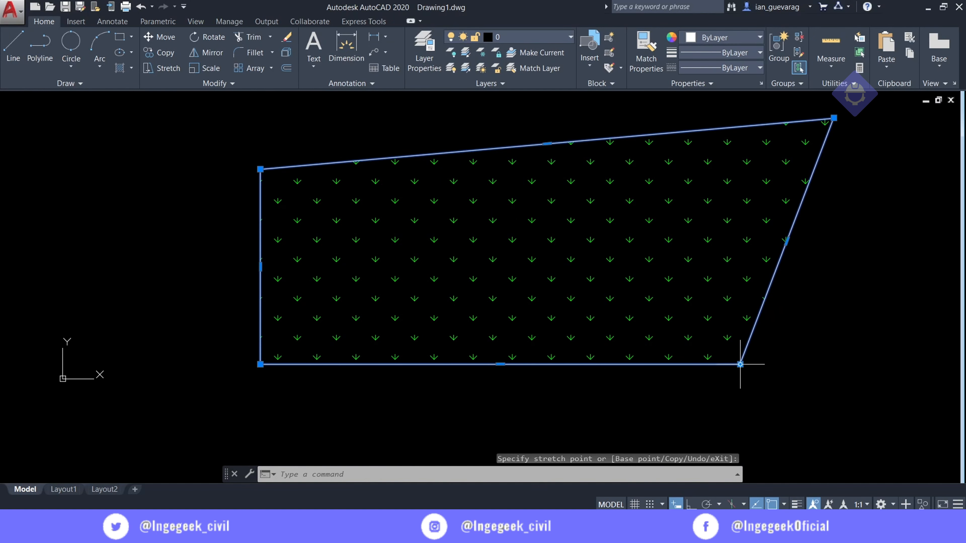
pyautogui.click(874, 383)
pyautogui.press('Escape')
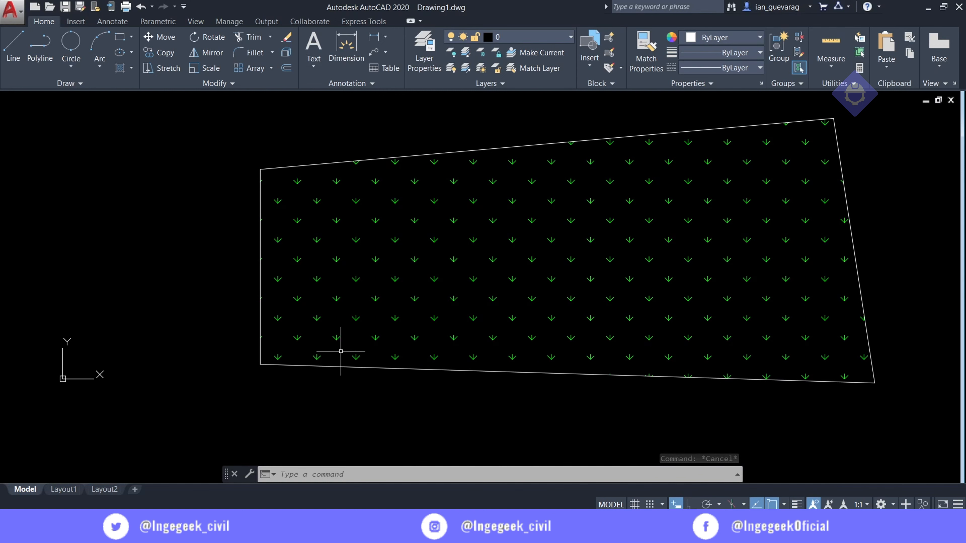
# Stretch the outline's lower-left and upper-left corners outward by their grips, and clear the selection
pyautogui.click(329, 367)
pyautogui.click(260, 364)
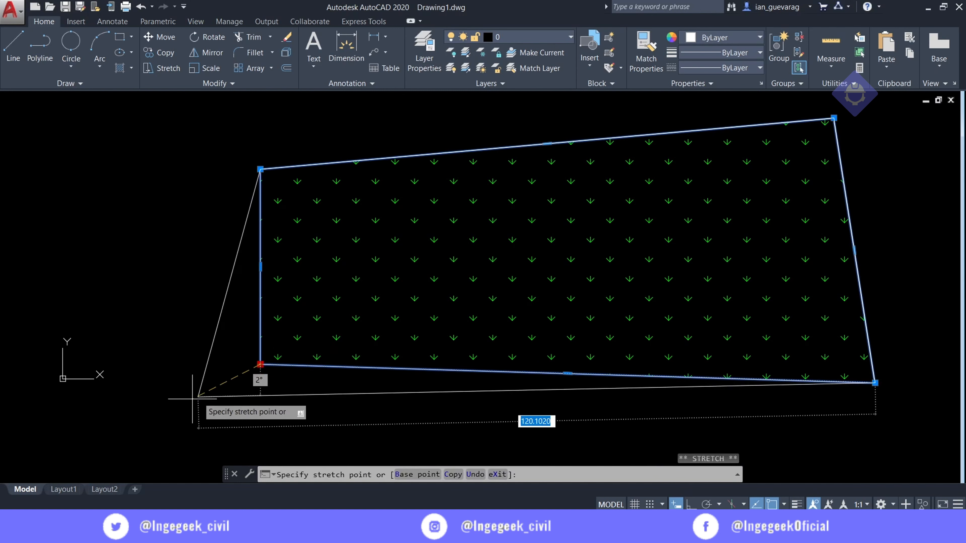
pyautogui.click(188, 401)
pyautogui.click(260, 169)
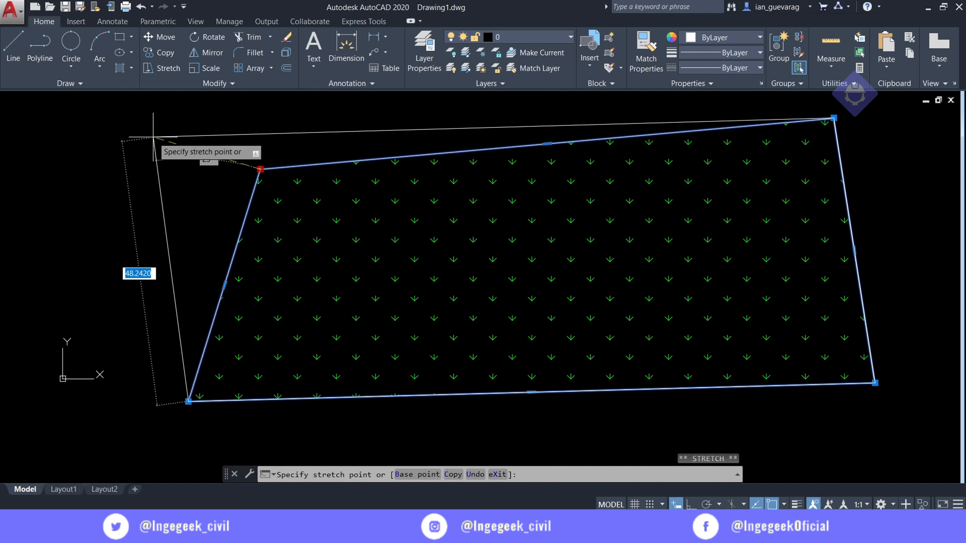
pyautogui.click(154, 136)
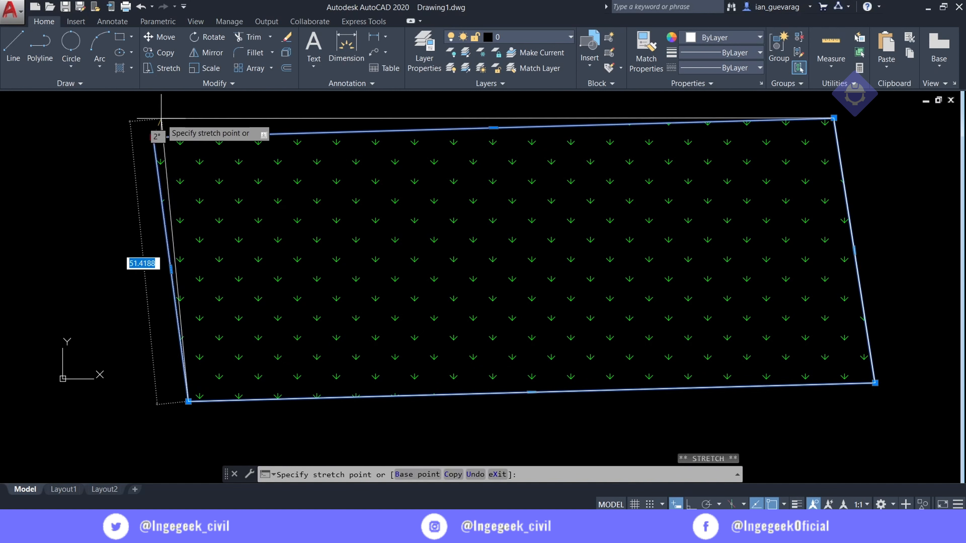
pyautogui.click(168, 111)
pyautogui.press('Escape')
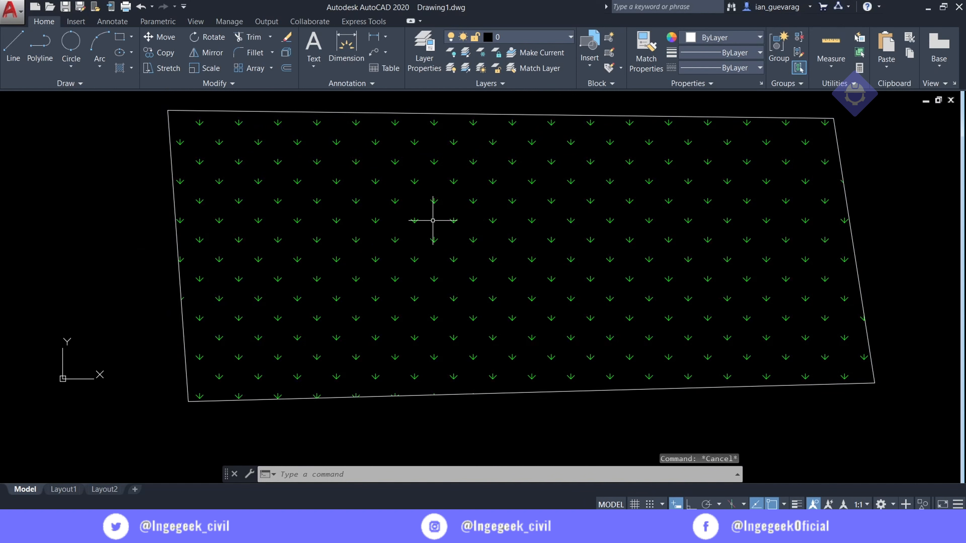
# Select the hatch inside the stretched outline to examine its Associative setting, and clear the selection
pyautogui.click(432, 220)
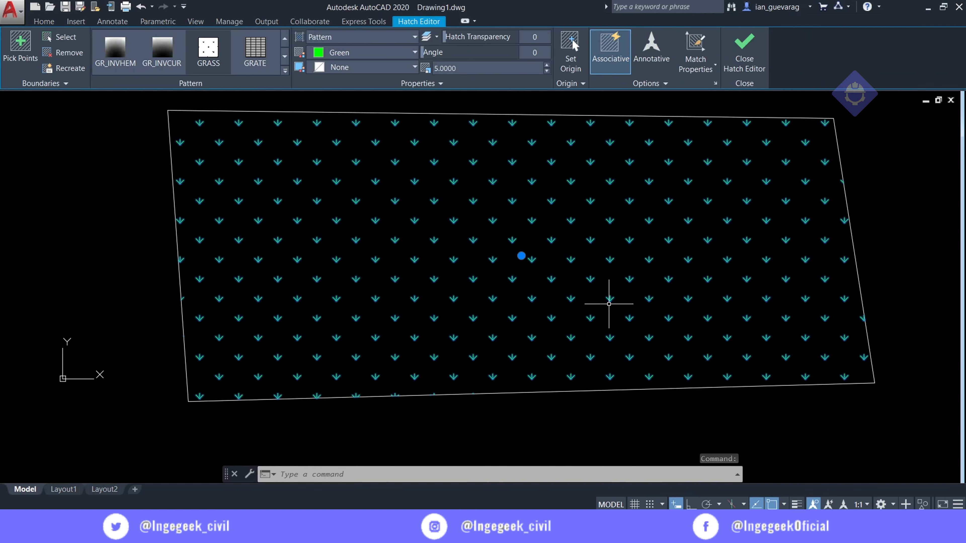
pyautogui.press('Escape')
pyautogui.scroll(-4, 423, 324)
pyautogui.scroll(2, 437, 266)
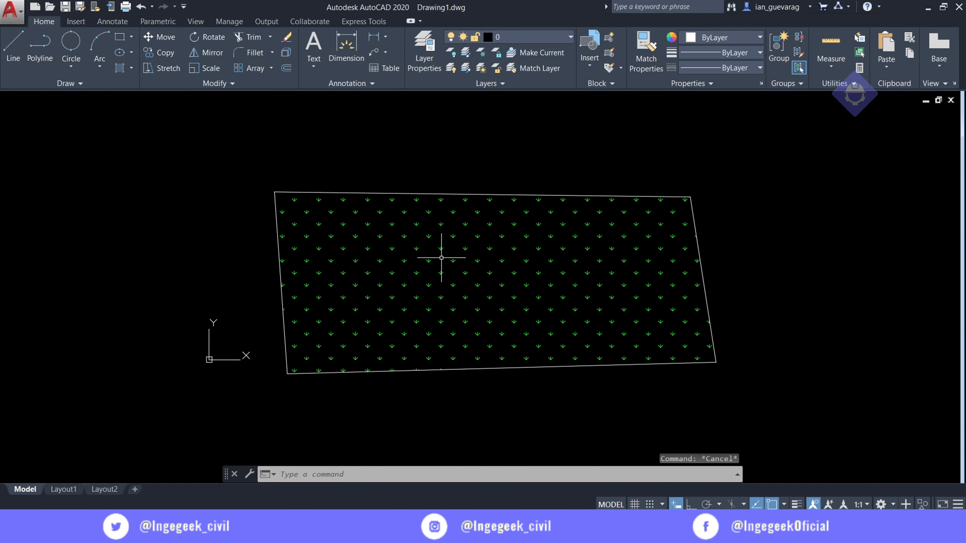
# Draw a freehand rectangle above and to the right of the hatched outline
pyautogui.press('Return')
pyautogui.scroll(-4, 578, 232)
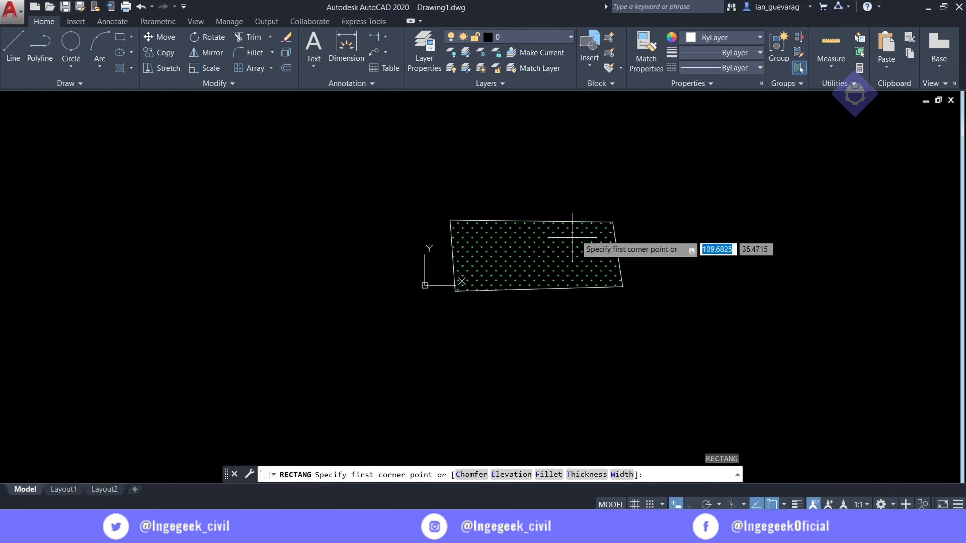
pyautogui.scroll(4, 631, 183)
pyautogui.moveTo(632, 183)
pyautogui.mouseDown(button='middle')
pyautogui.moveTo(490, 267)
pyautogui.moveTo(511, 272)
pyautogui.mouseUp(button='middle')
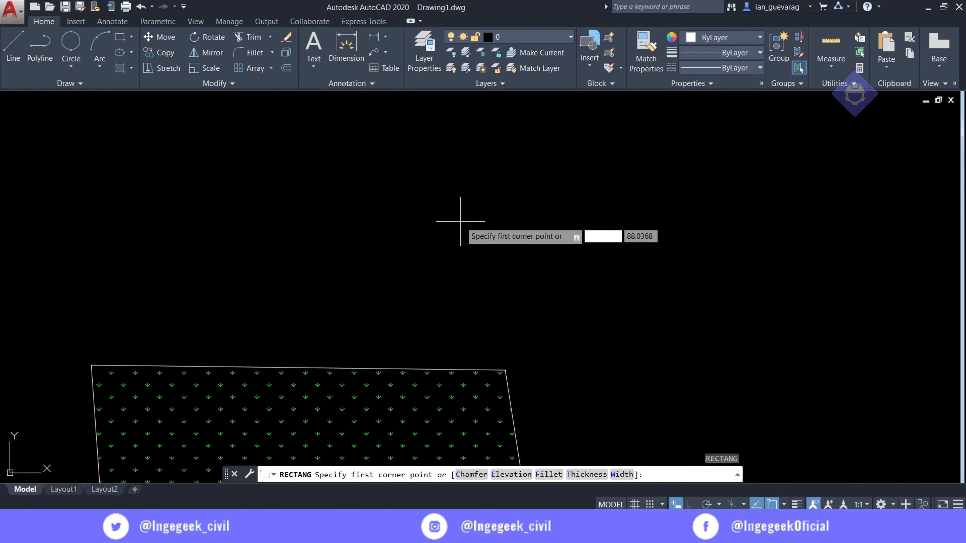
pyautogui.click(475, 167)
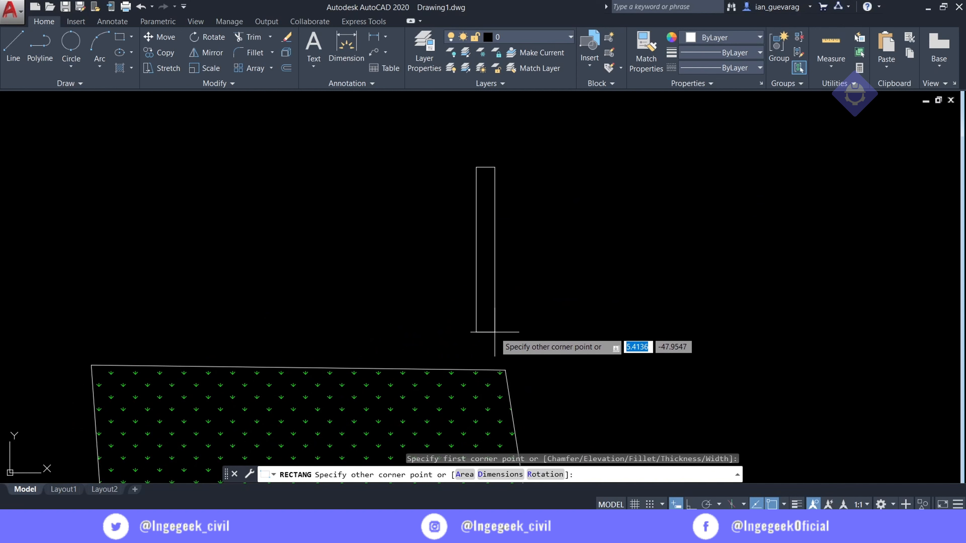
pyautogui.click(709, 349)
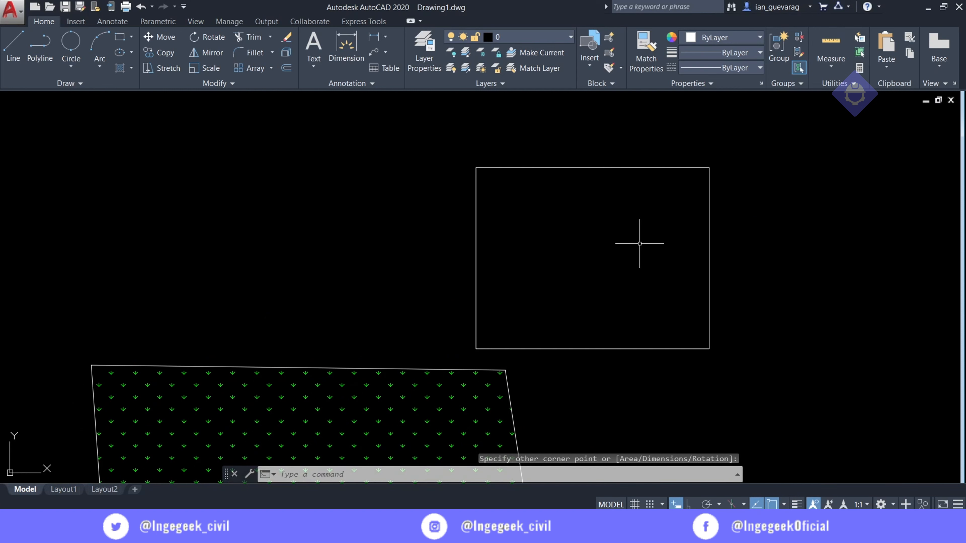
pyautogui.write('o')
pyautogui.press('Return')
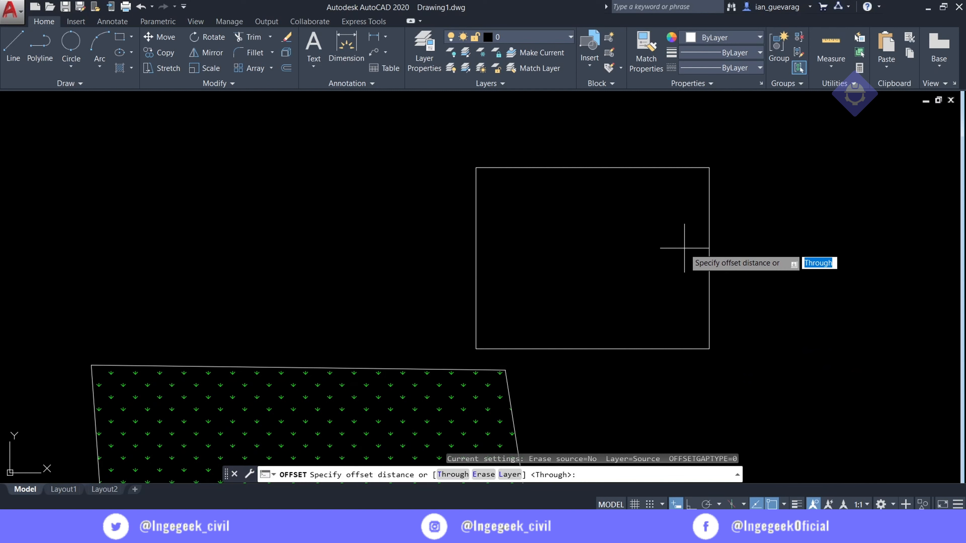
pyautogui.write('.10')
pyautogui.press('Return')
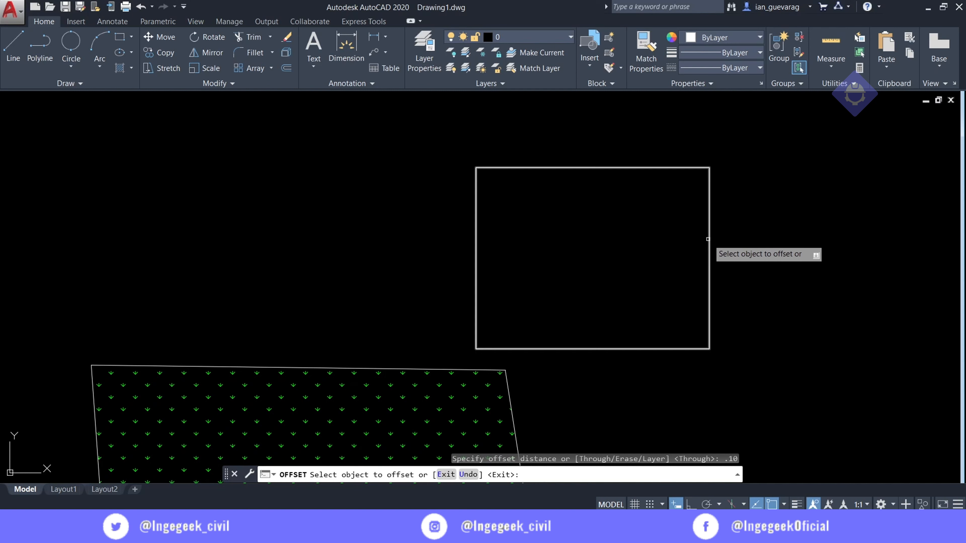
pyautogui.scroll(3, 721, 235)
pyautogui.press('Escape')
pyautogui.scroll(-6, 667, 239)
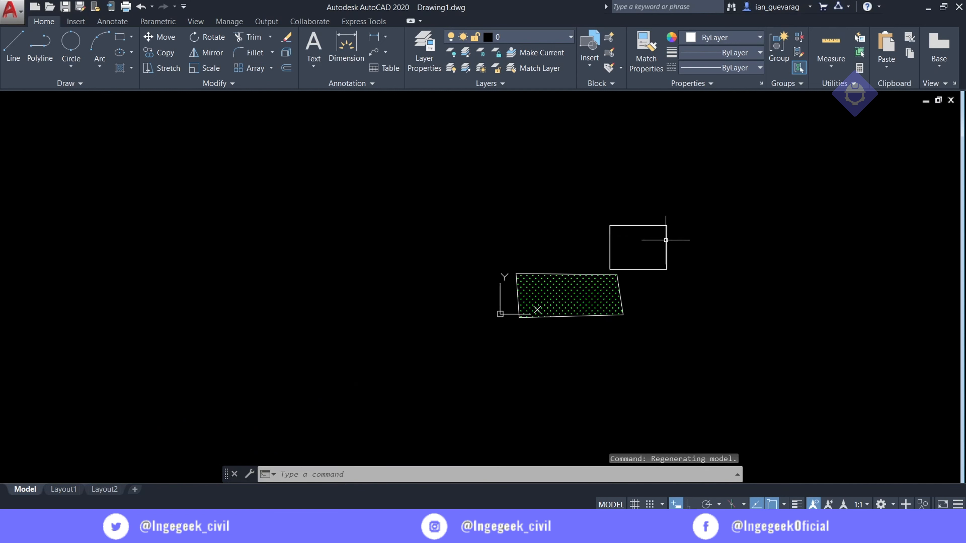
# Delete the hatched quadrilateral and the rectangle beside it
pyautogui.scroll(2, 605, 277)
pyautogui.click(663, 232)
pyautogui.click(561, 345)
pyautogui.press('Delete')
# Draw a 10 by 10 square with its first corner at 10,10
pyautogui.write('re')
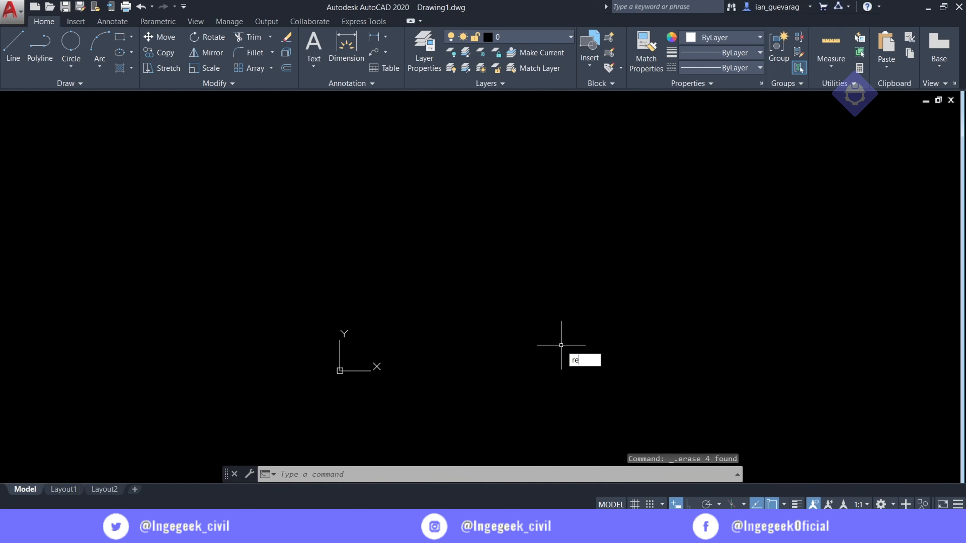
pyautogui.write('c')
pyautogui.press('Return')
pyautogui.write('10,10')
pyautogui.press('Return')
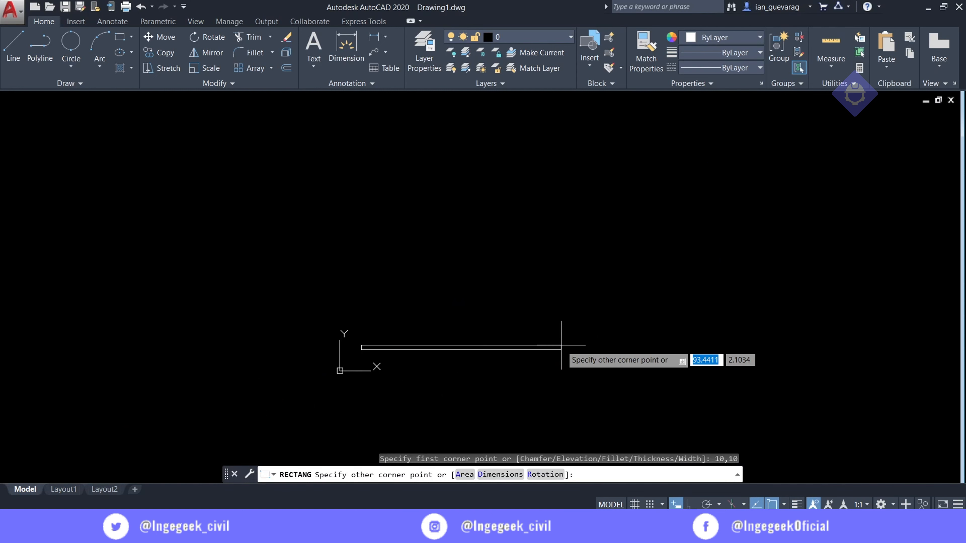
pyautogui.write('1')
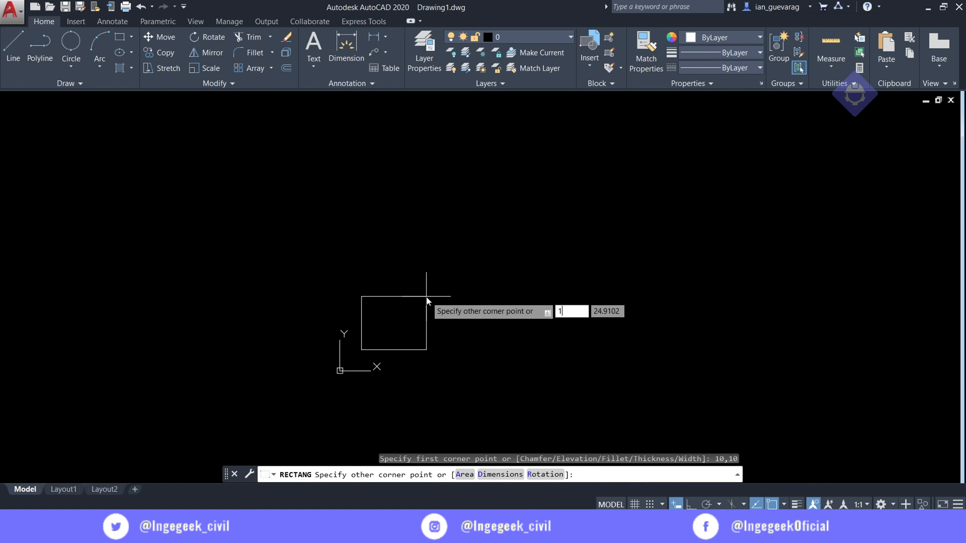
pyautogui.write('0,10')
pyautogui.press('Return')
pyautogui.press('Escape')
# Offset the square inward by 0.15
pyautogui.scroll(6, 369, 338)
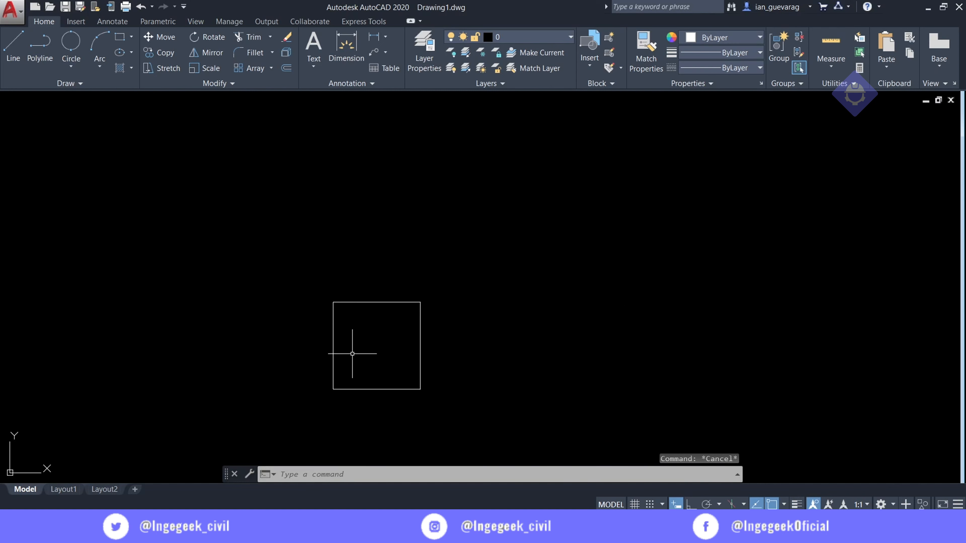
pyautogui.scroll(6, 352, 353)
pyautogui.write('o')
pyautogui.press('Return')
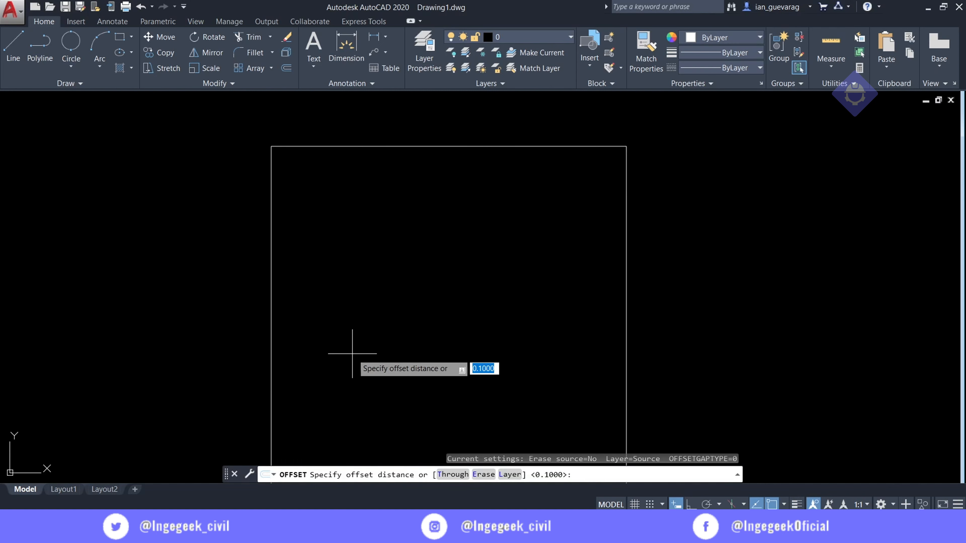
pyautogui.write('.15')
pyautogui.press('Return')
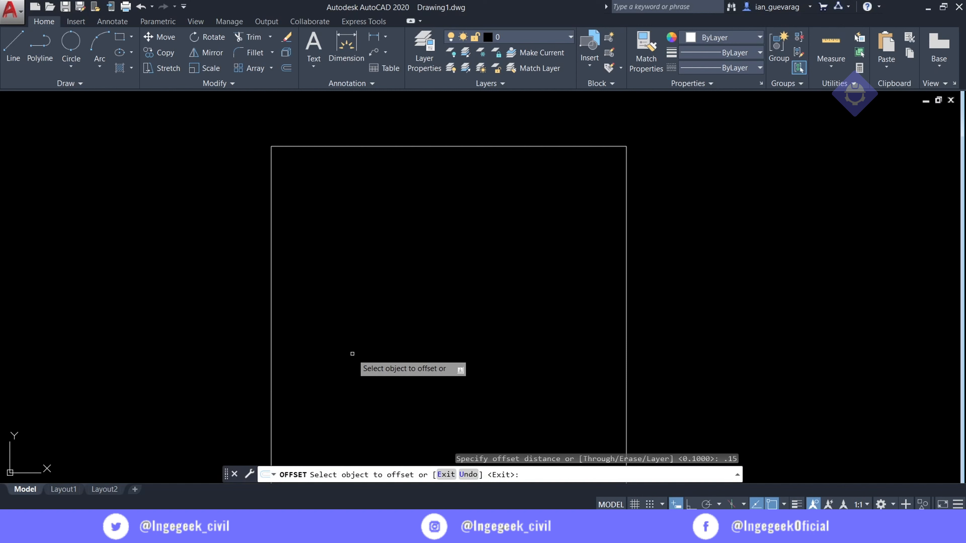
pyautogui.click(624, 229)
pyautogui.click(575, 212)
pyautogui.press('Escape')
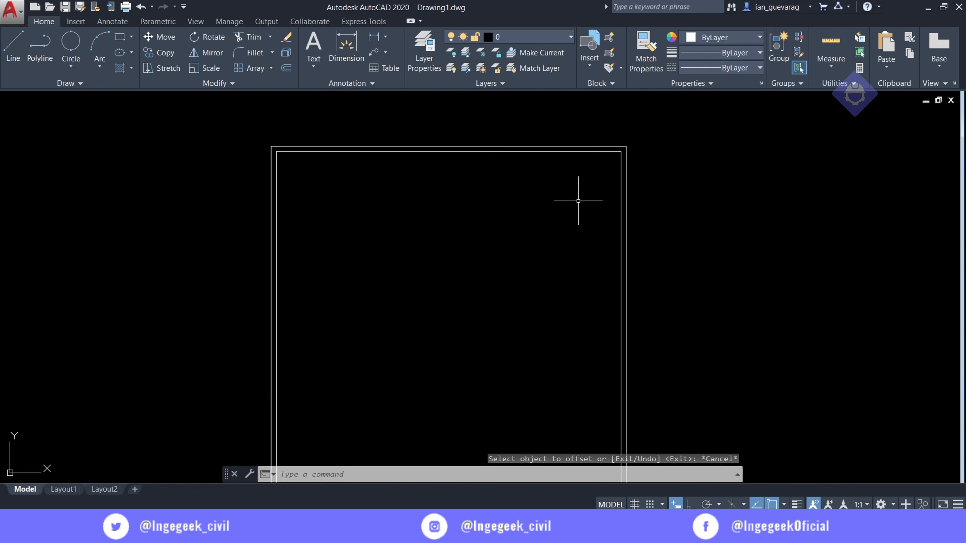
# Hatch the narrow band between the two squares with the SOLID pattern
pyautogui.write('h')
pyautogui.press('Return')
pyautogui.scroll(5, 612, 190)
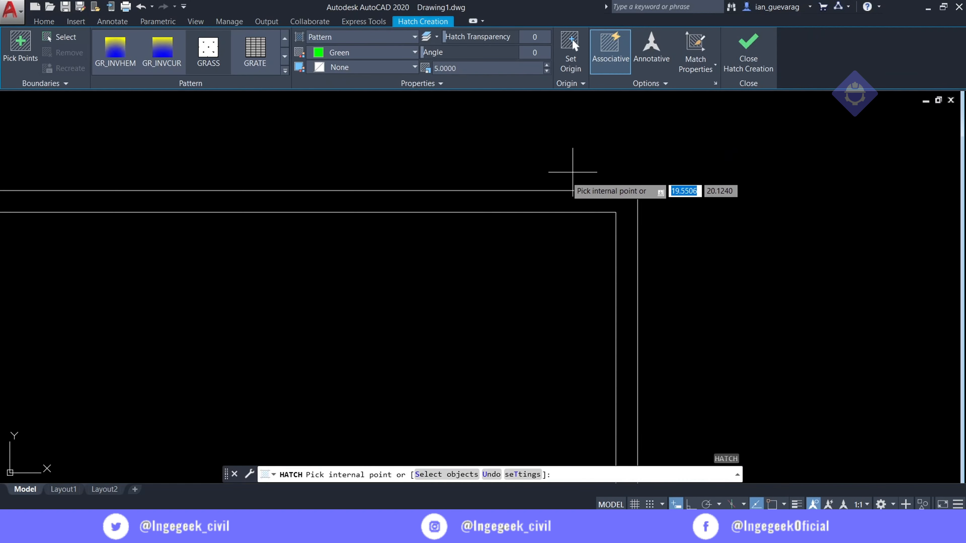
pyautogui.click(503, 200)
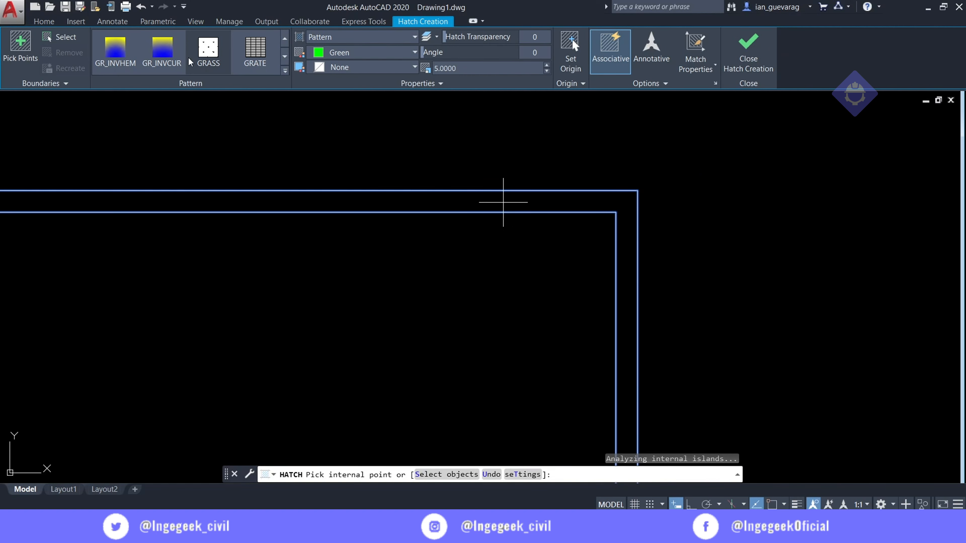
pyautogui.scroll(10, 103, 81)
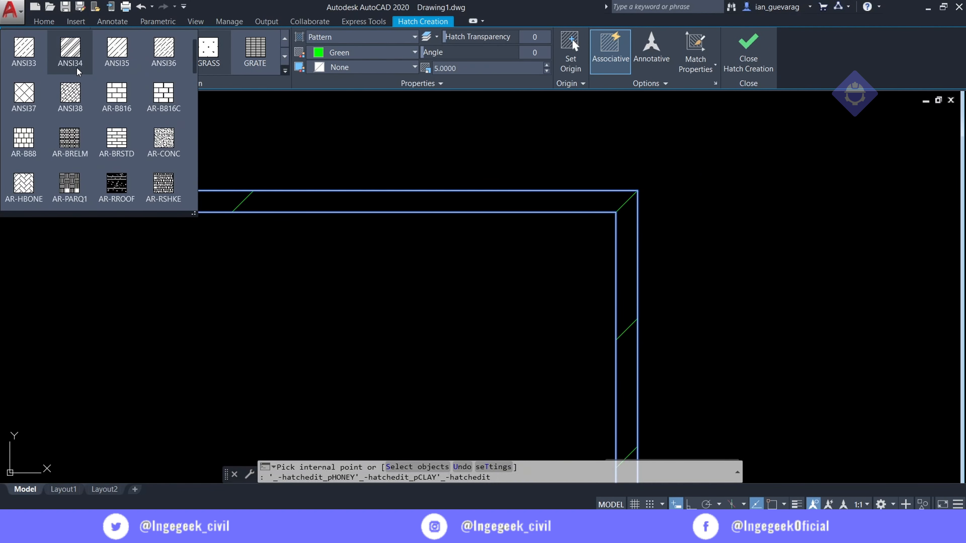
pyautogui.click(24, 47)
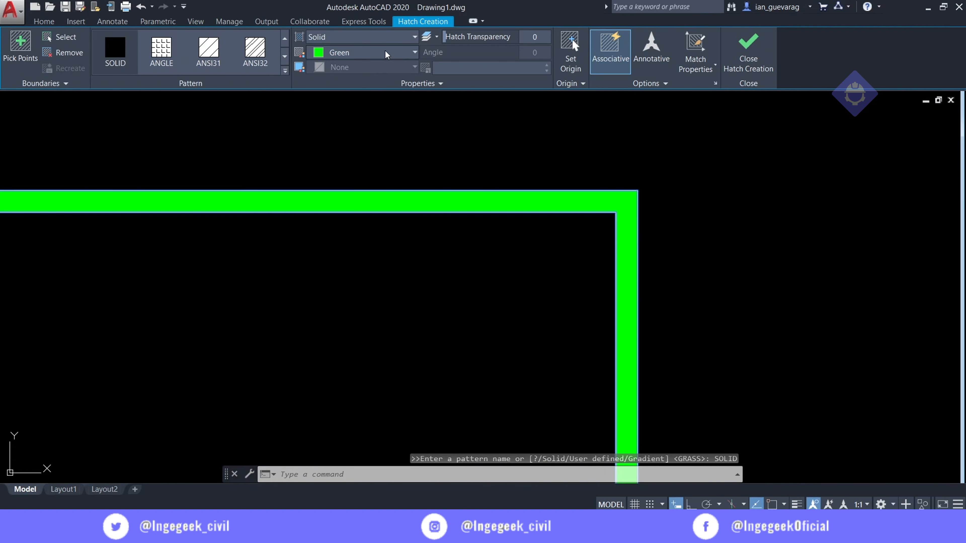
# Set the solid hatch's colour to ByLayer and finish the hatch
pyautogui.click(363, 52)
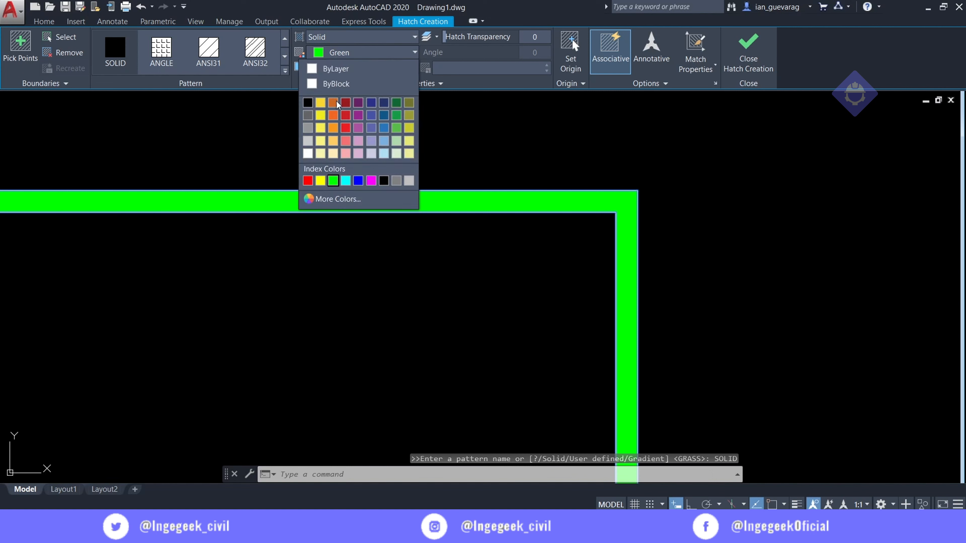
pyautogui.click(308, 103)
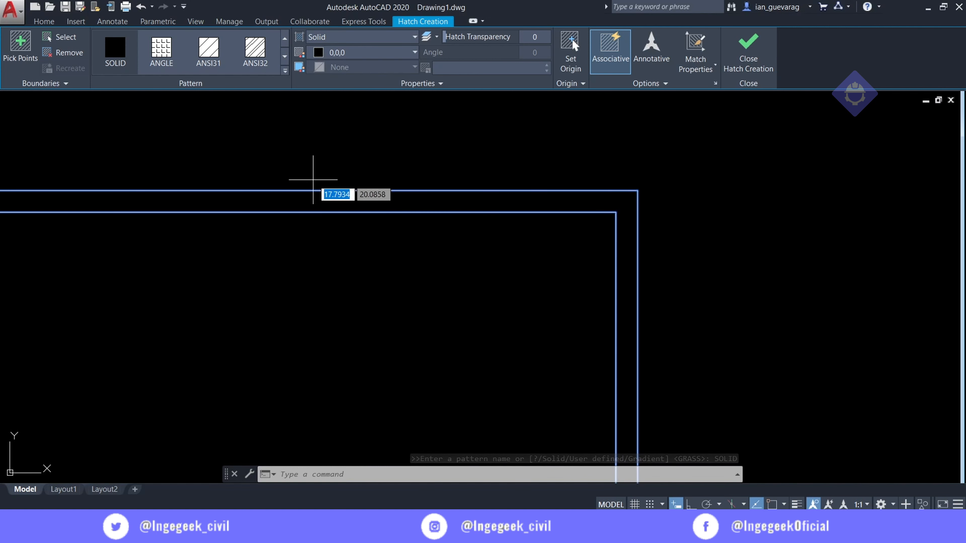
pyautogui.click(344, 48)
pyautogui.click(338, 67)
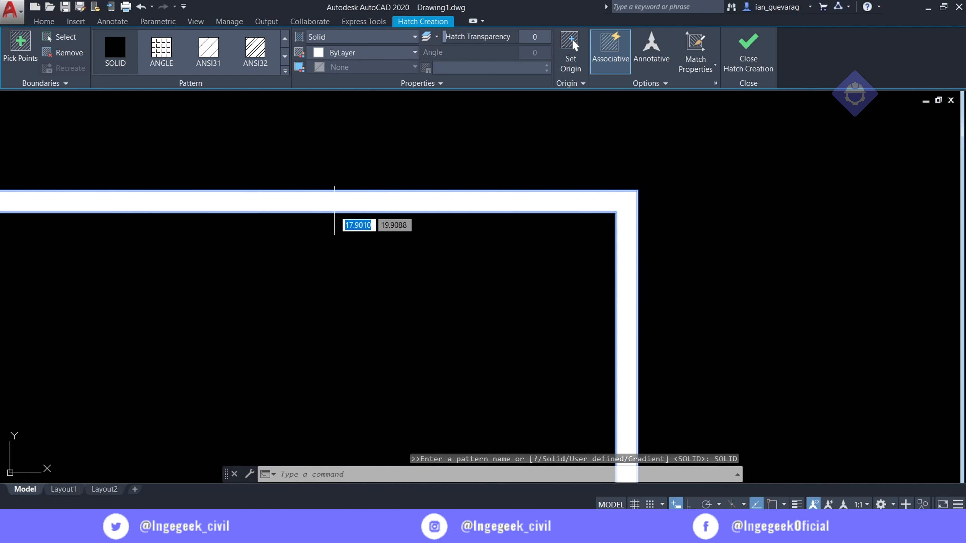
pyautogui.press('Return')
pyautogui.scroll(-7, 343, 217)
pyautogui.press('Escape')
# Delete the two squares together with the solid hatch between them
pyautogui.scroll(5, 330, 268)
pyautogui.scroll(-2, 480, 164)
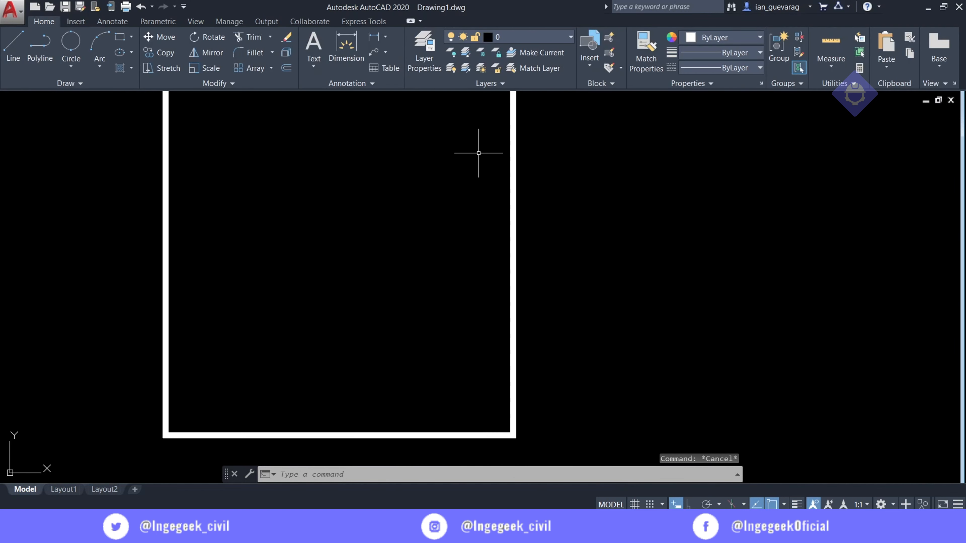
pyautogui.moveTo(478, 153); pyautogui.dragTo(550, 255, button='middle')
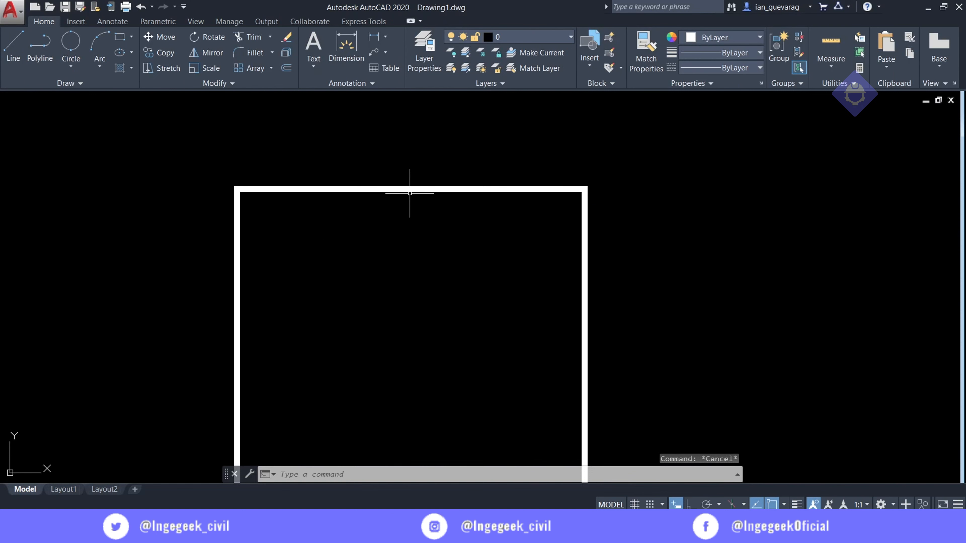
pyautogui.scroll(-6, 457, 266)
pyautogui.scroll(4, 464, 287)
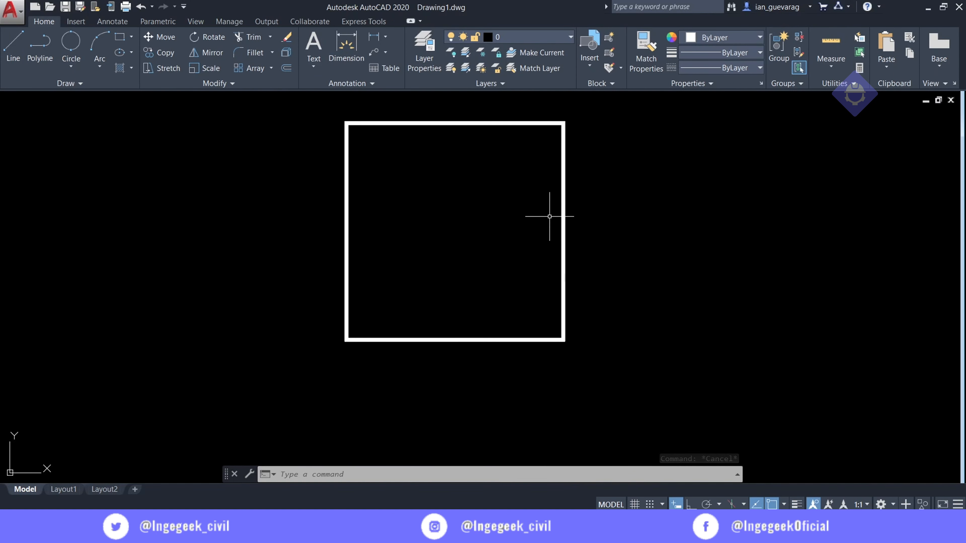
pyautogui.scroll(2, 562, 145)
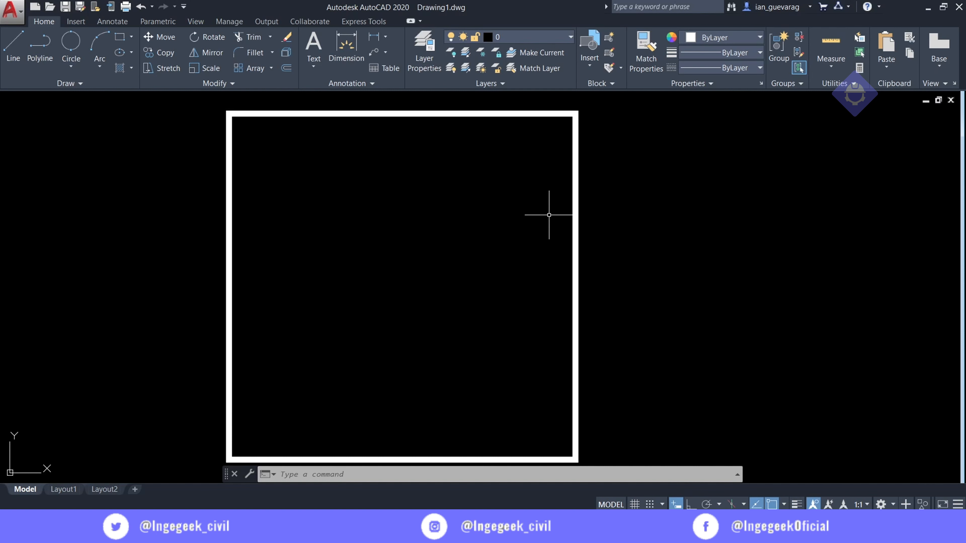
pyautogui.press('Delete')
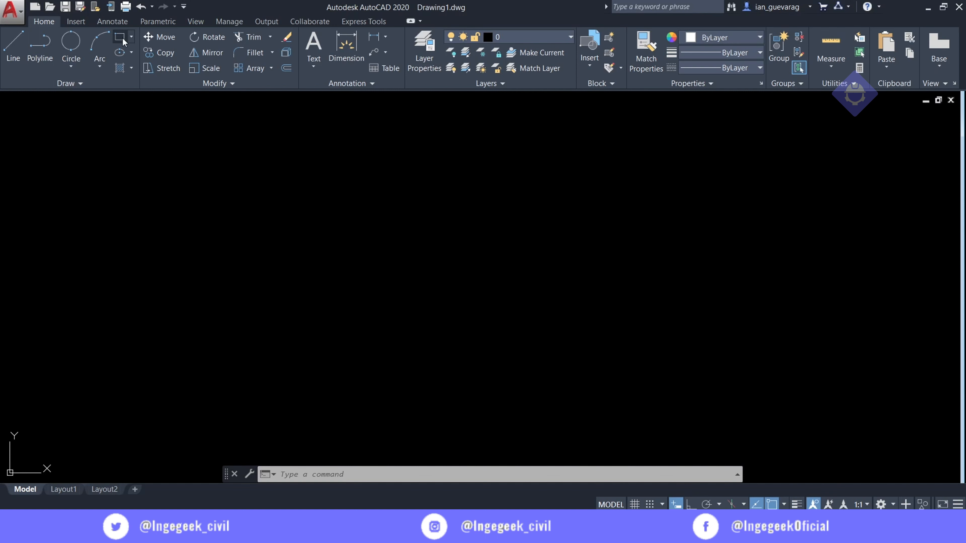
# Draw a rectangle about 6.82 wide by 4.00 high in the empty drawing area
pyautogui.click(123, 38)
pyautogui.click(291, 205)
pyautogui.click(531, 346)
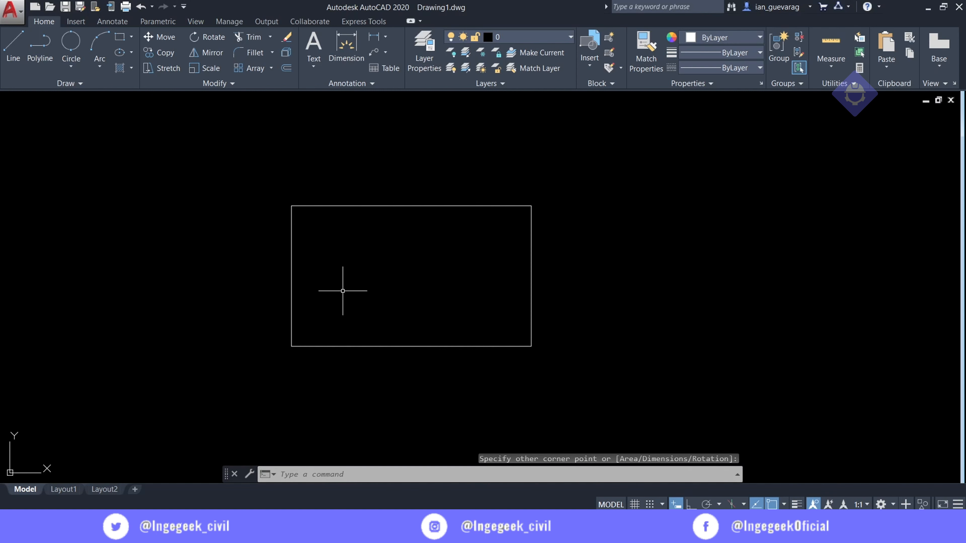
pyautogui.click(386, 205)
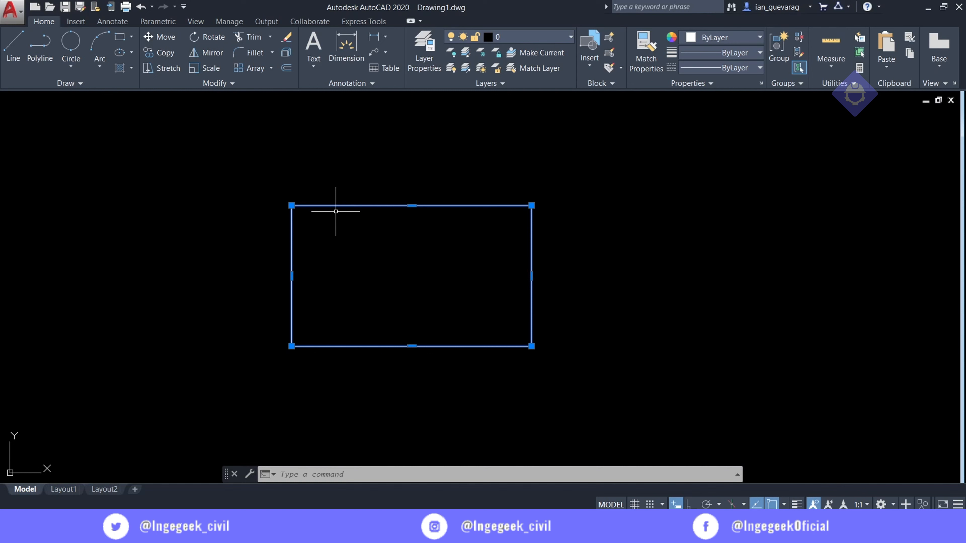
pyautogui.press('Escape')
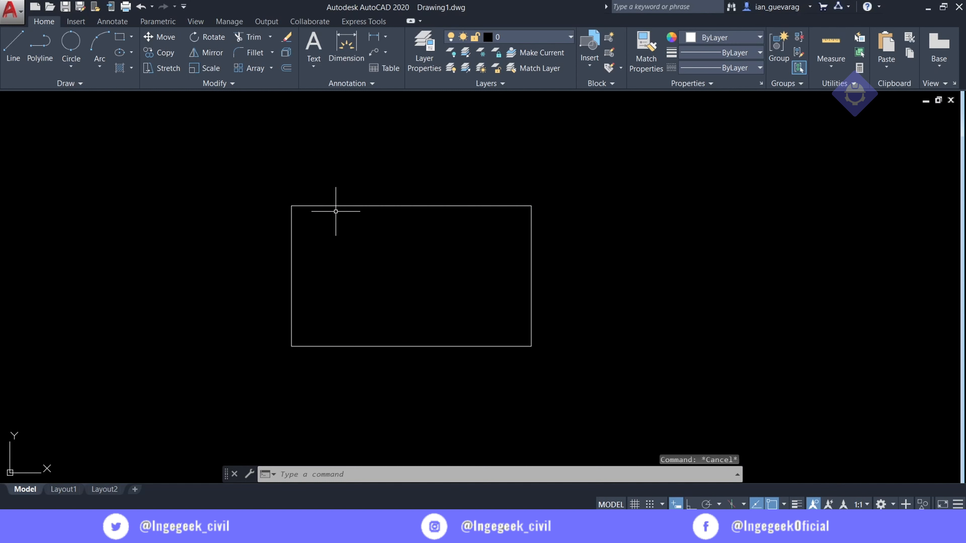
# Try to move the rectangle, using its upper-left corner as the base point
pyautogui.click(164, 39)
pyautogui.click(367, 203)
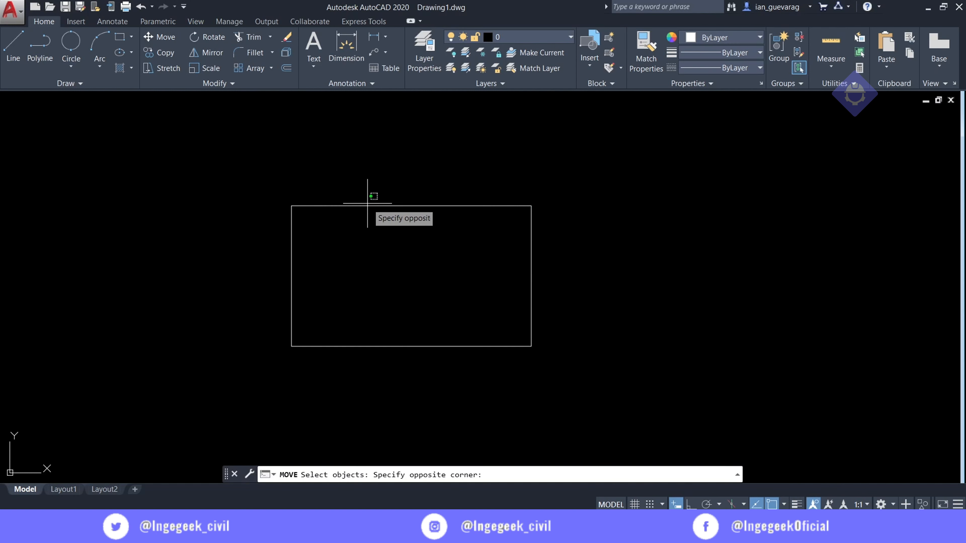
pyautogui.click(340, 218)
pyautogui.press('Return')
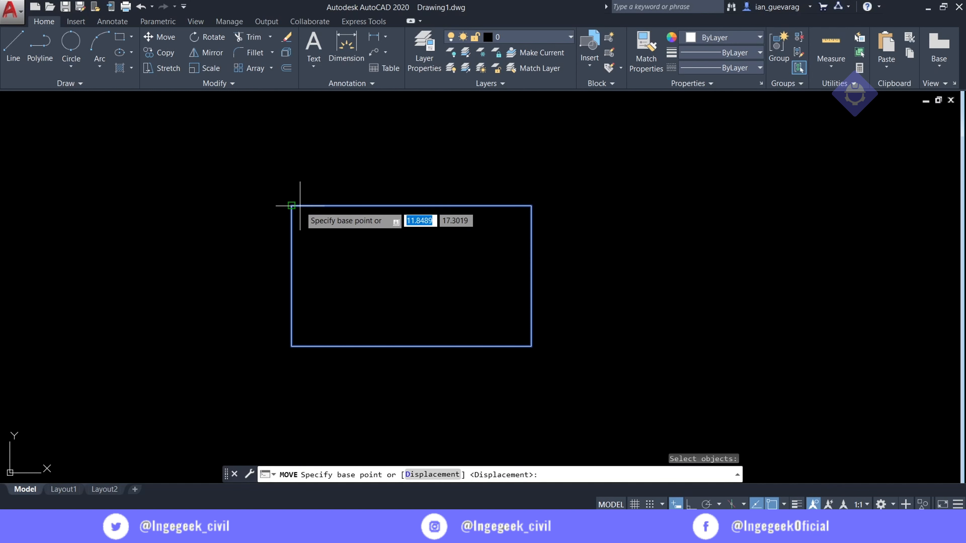
pyautogui.click(291, 205)
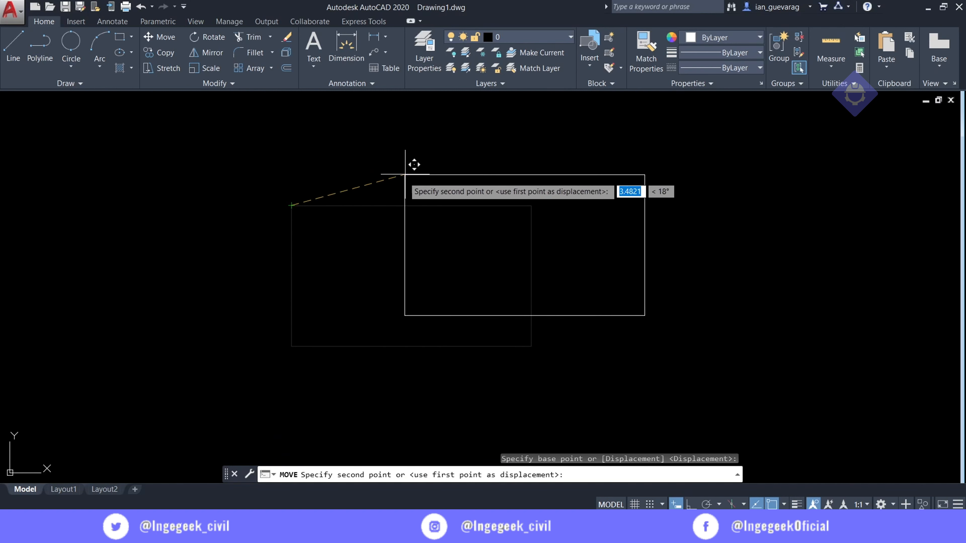
pyautogui.press('Escape')
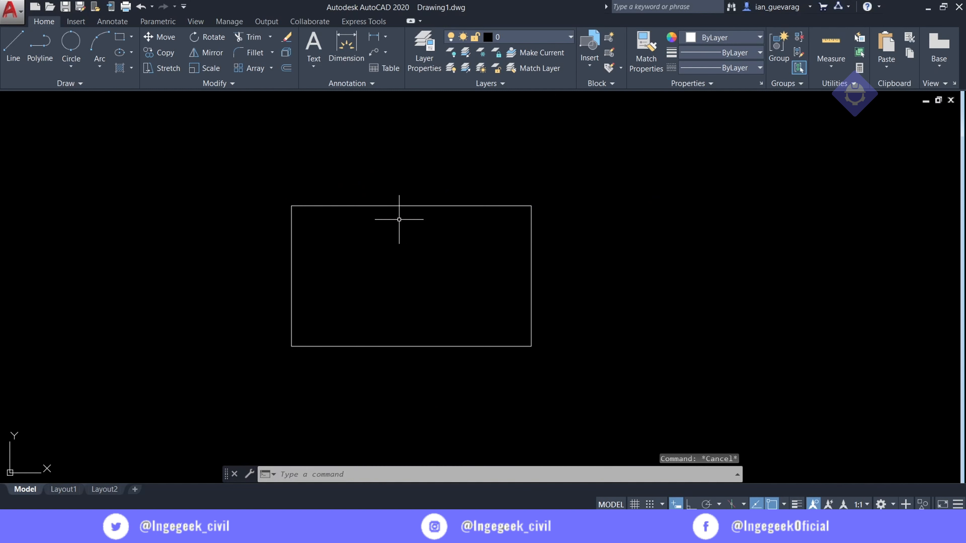
# Try to stretch the rectangle's upper-left vertex to a new position
pyautogui.click(345, 207)
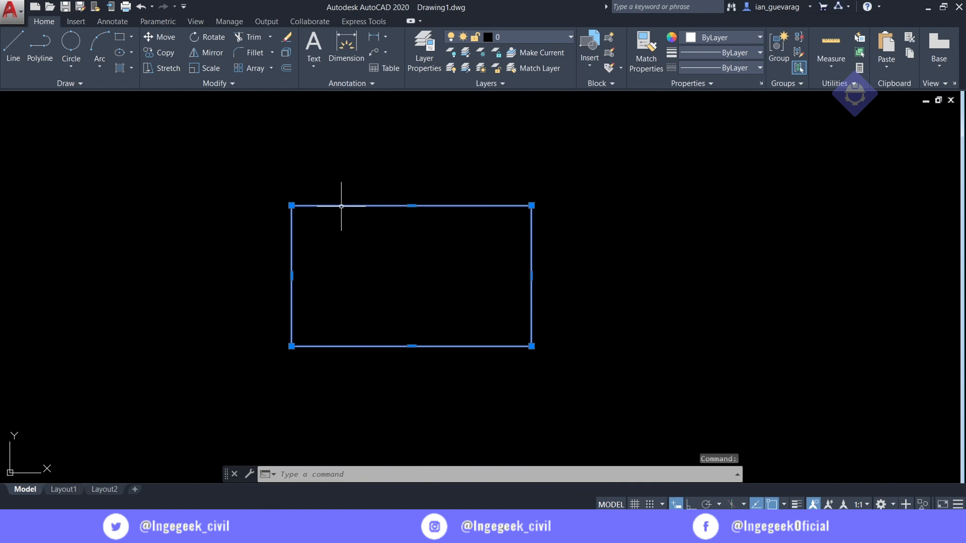
pyautogui.moveTo(292, 206)
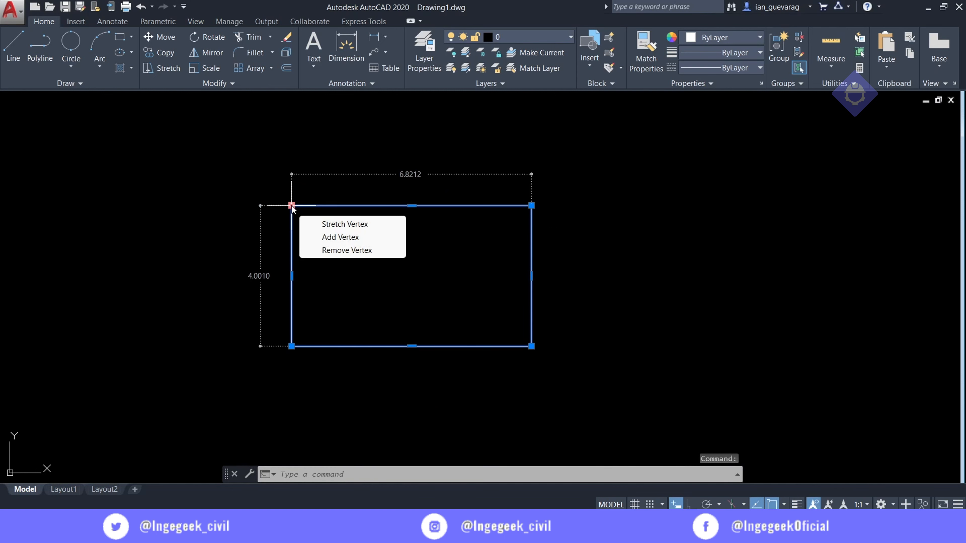
pyautogui.click(292, 206)
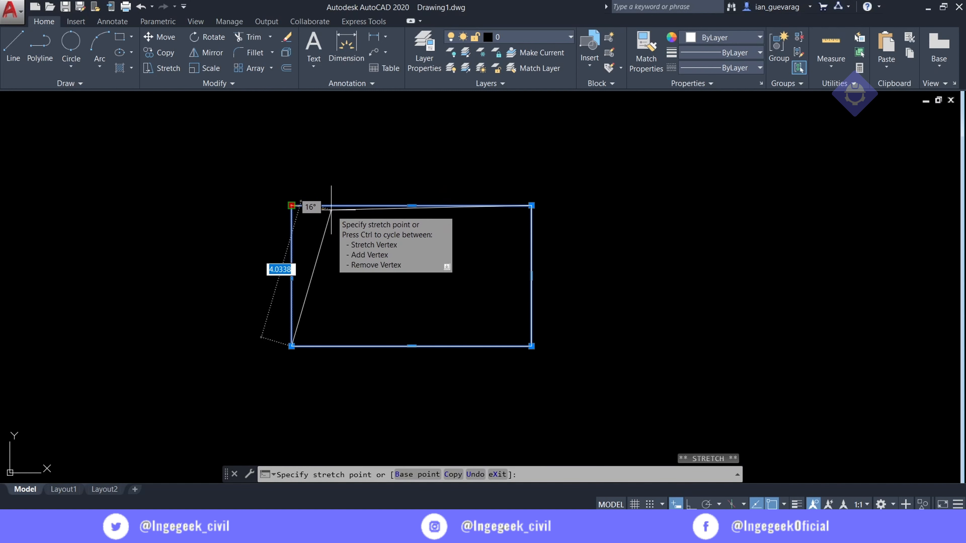
pyautogui.press('Escape')
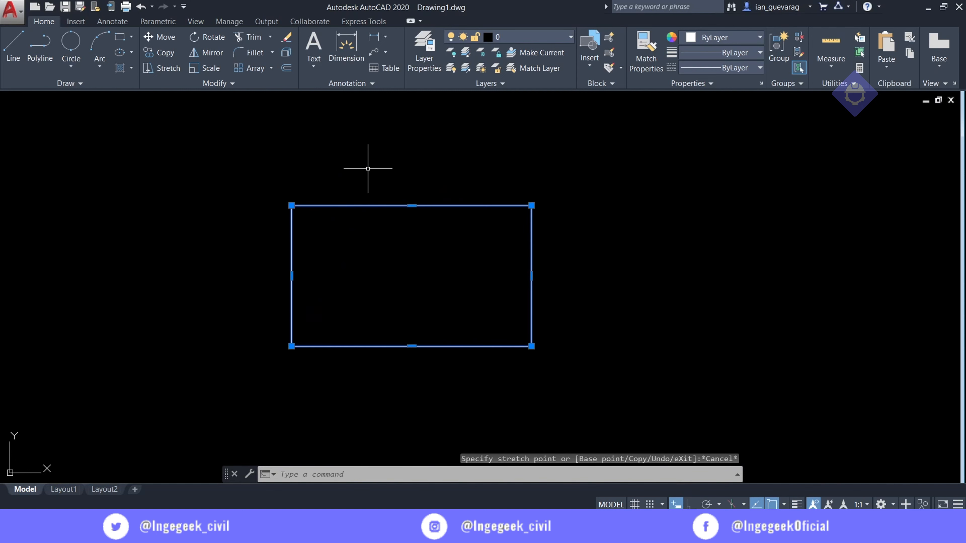
pyautogui.press('Escape')
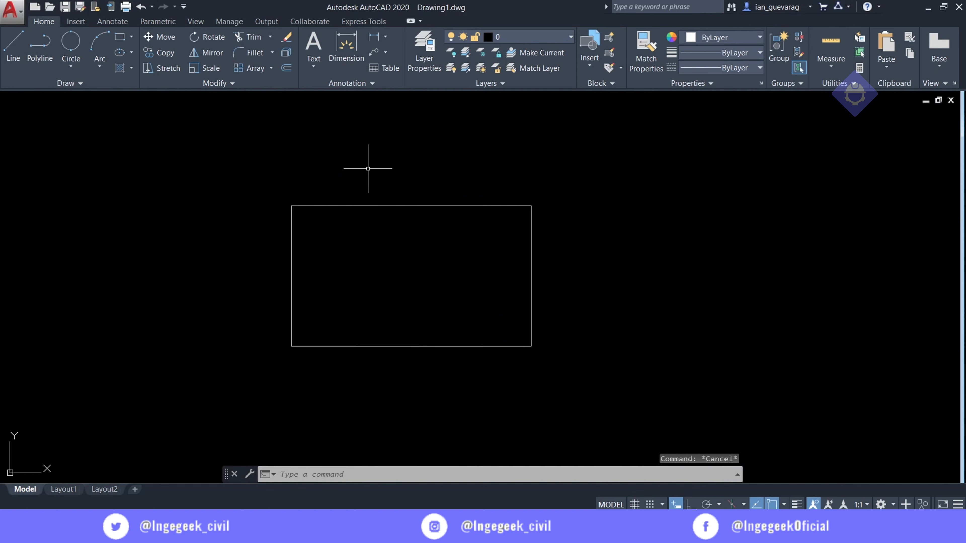
pyautogui.click(397, 163)
pyautogui.click(363, 259)
pyautogui.press('Escape')
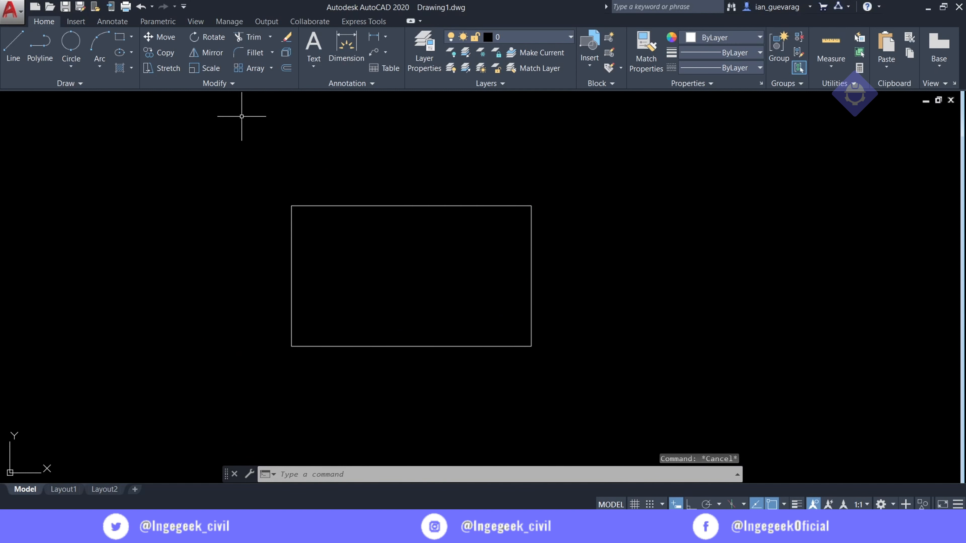
pyautogui.click(166, 36)
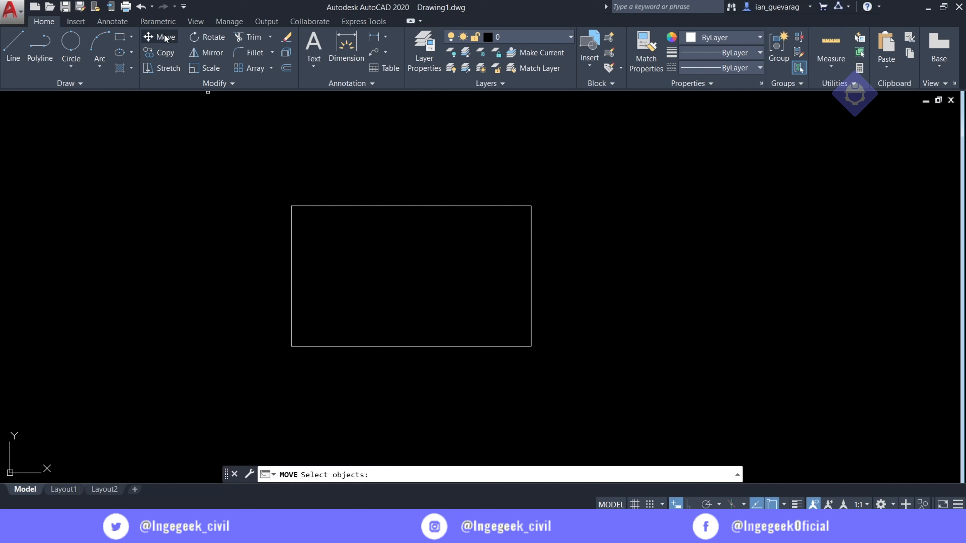
pyautogui.click(419, 173)
pyautogui.click(364, 297)
pyautogui.press('Return')
pyautogui.press('Escape')
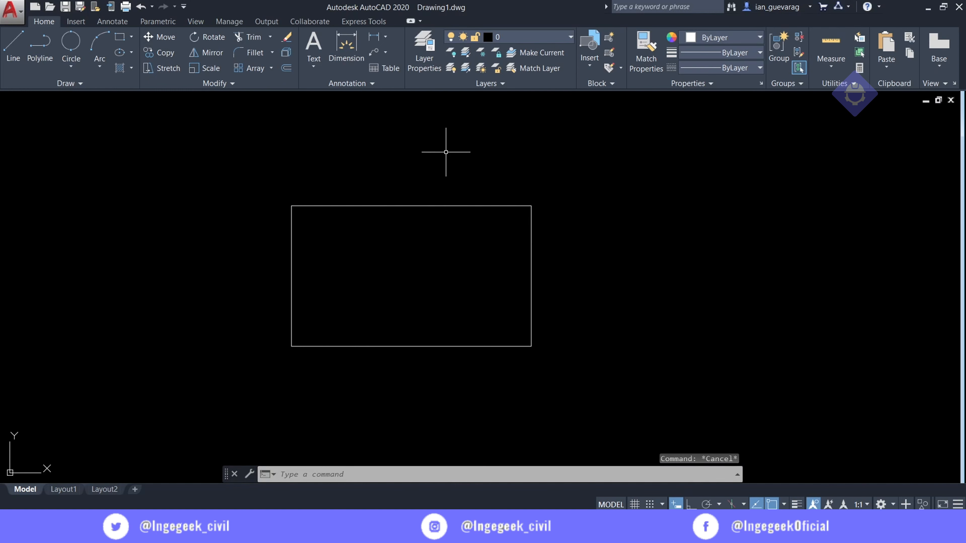
# Move the rectangle a short distance up and to the right, using its upper-left corner as the base point
pyautogui.click(447, 151)
pyautogui.click(351, 279)
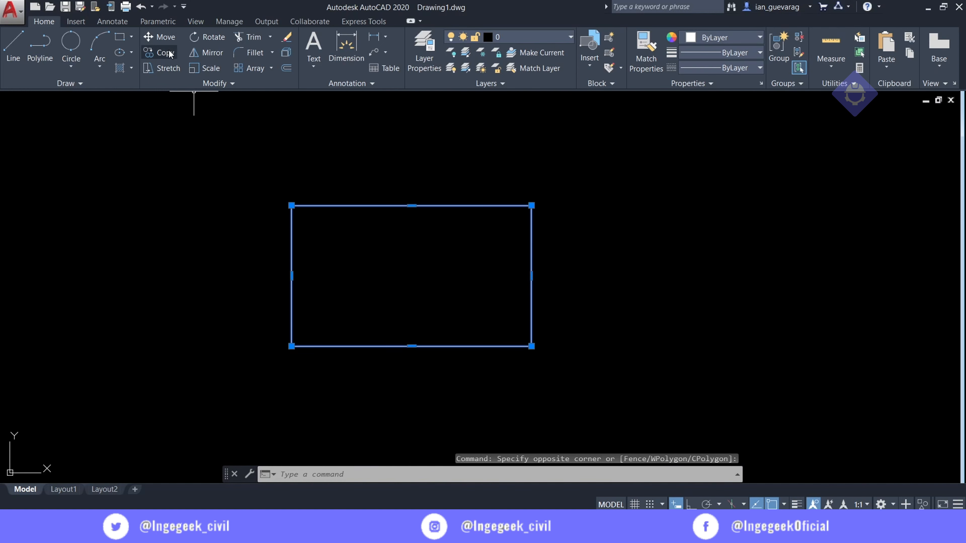
pyautogui.click(164, 36)
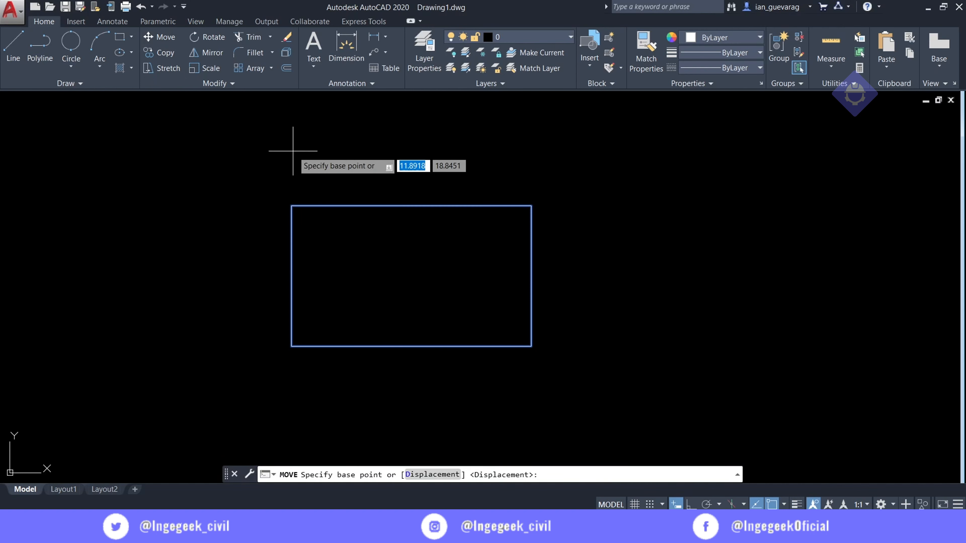
pyautogui.click(291, 206)
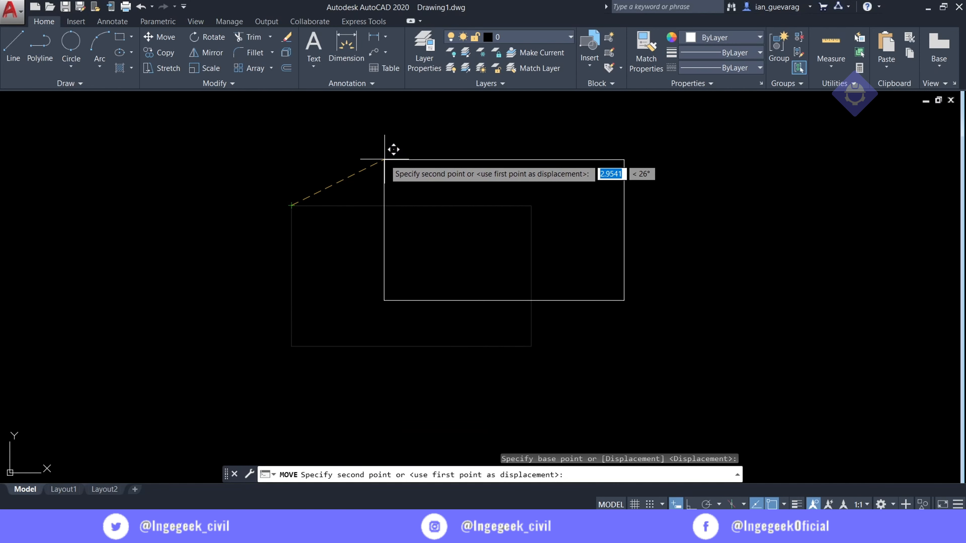
pyautogui.click(375, 181)
# Draw a single line sloping down to the right in the empty space left of the rectangle
pyautogui.click(149, 217)
pyautogui.click(252, 327)
pyautogui.press('Escape')
# Stretch the sloping line's lower-right endpoint up and to the right by its grip, making the line longer and flatter
pyautogui.click(252, 285)
pyautogui.click(215, 313)
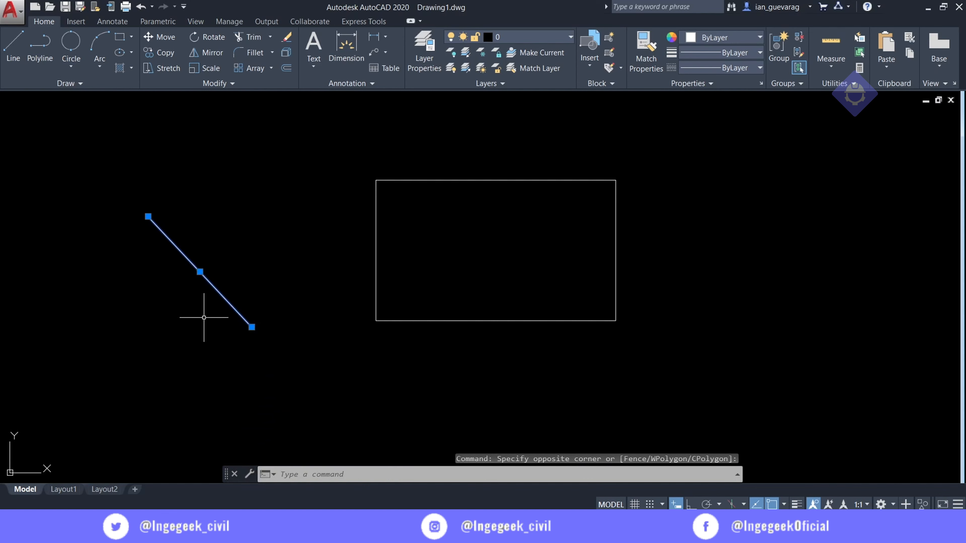
pyautogui.scroll(4, 202, 312)
pyautogui.scroll(-4, 202, 313)
pyautogui.scroll(2, 223, 298)
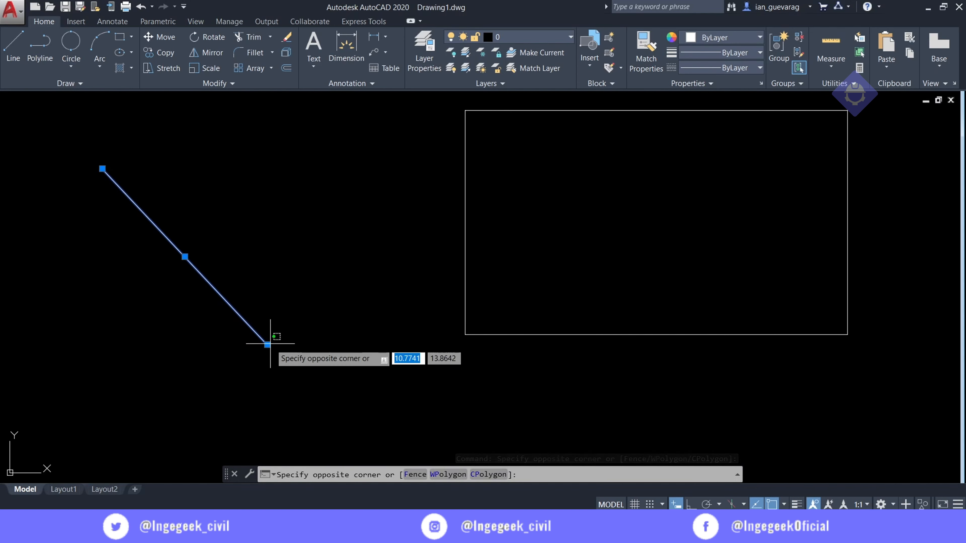
pyautogui.click(268, 344)
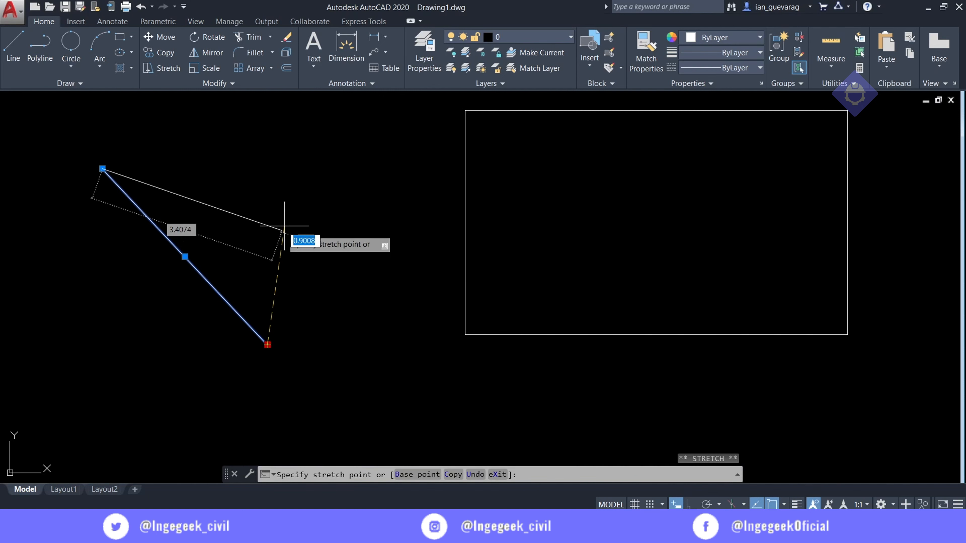
pyautogui.click(367, 291)
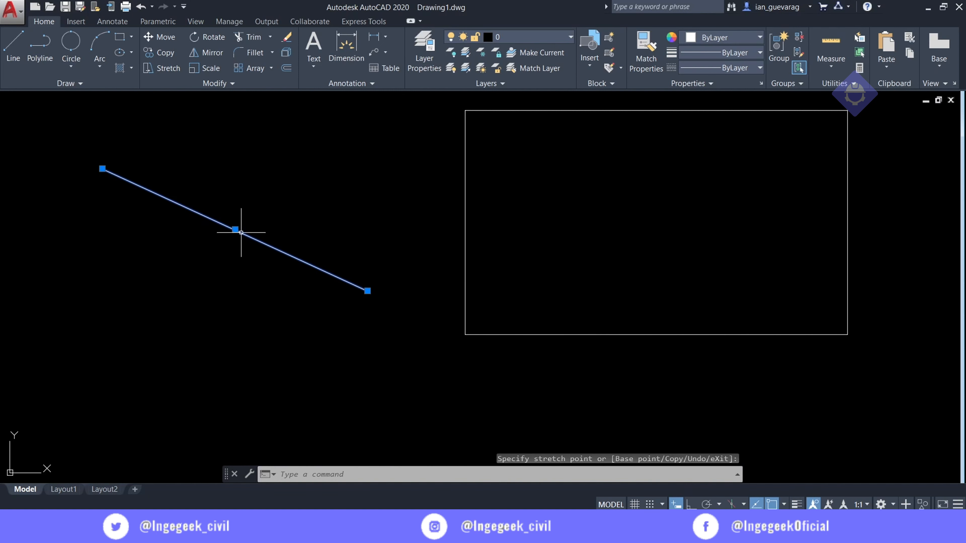
# Move the whole line down and slightly left by its midpoint grip, and deselect it
pyautogui.click(235, 229)
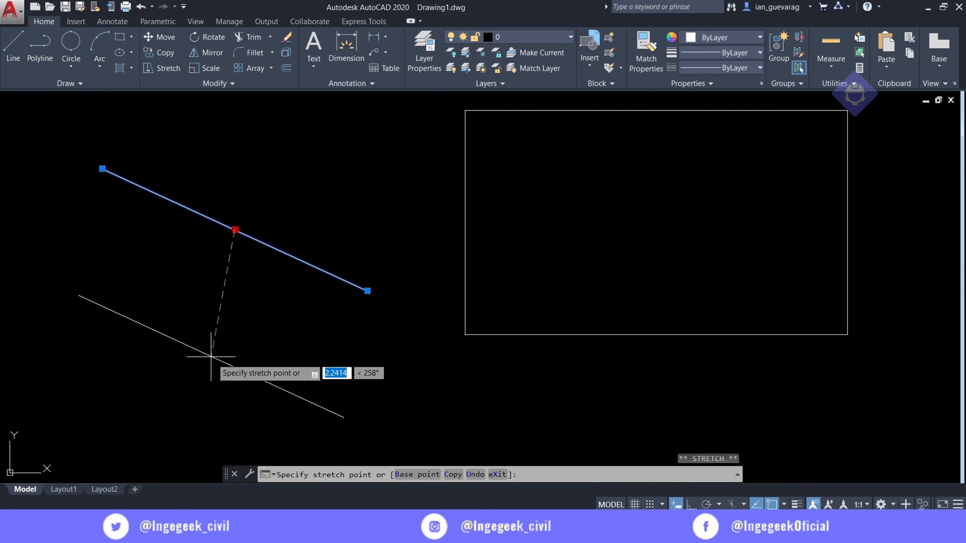
pyautogui.click(201, 330)
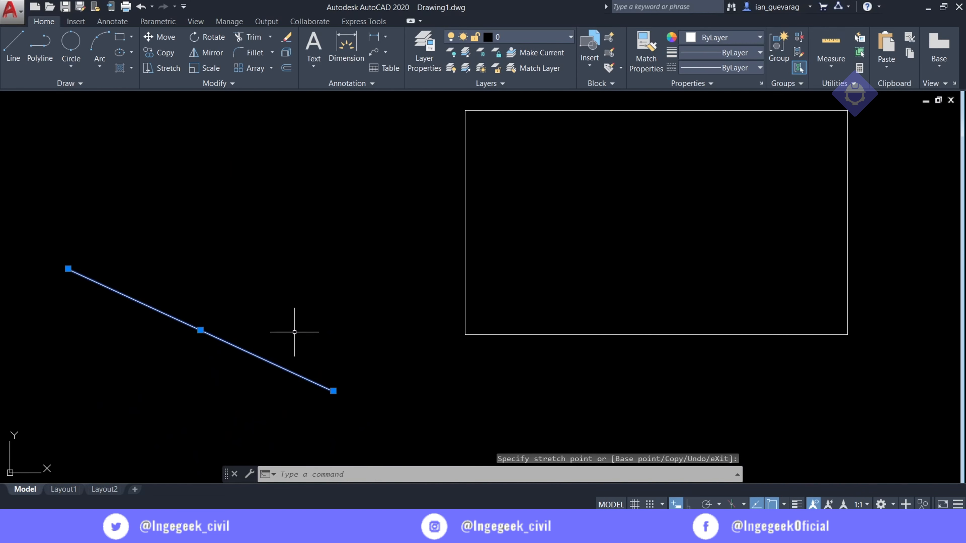
pyautogui.press('Escape')
pyautogui.press('Escape')
# Stretch the rectangle's lower-left vertex to a point near the middle of the shape
pyautogui.click(465, 324)
pyautogui.click(466, 334)
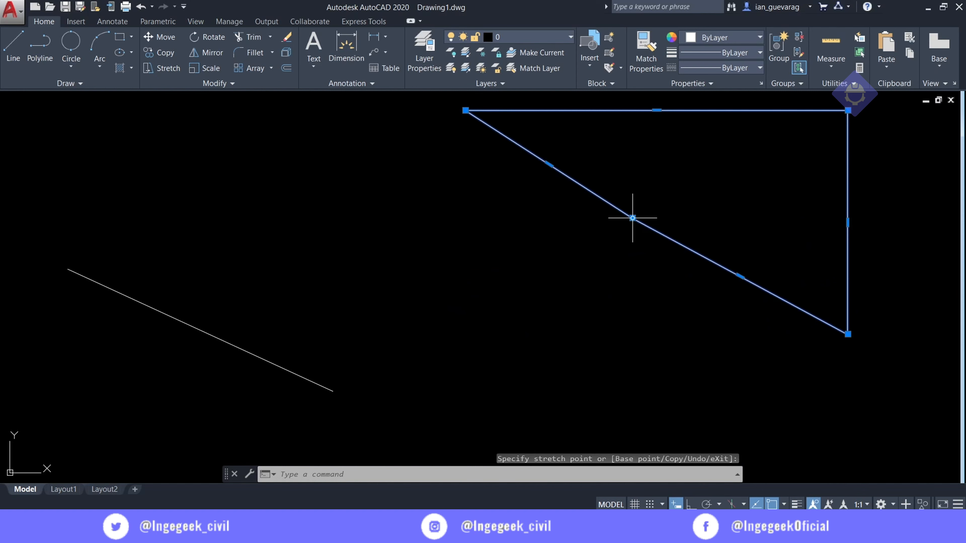
pyautogui.click(632, 218)
# Move the line up and to the right by its midpoint grip, placing it just left of the reshaped rectangle
pyautogui.click(184, 319)
pyautogui.click(200, 330)
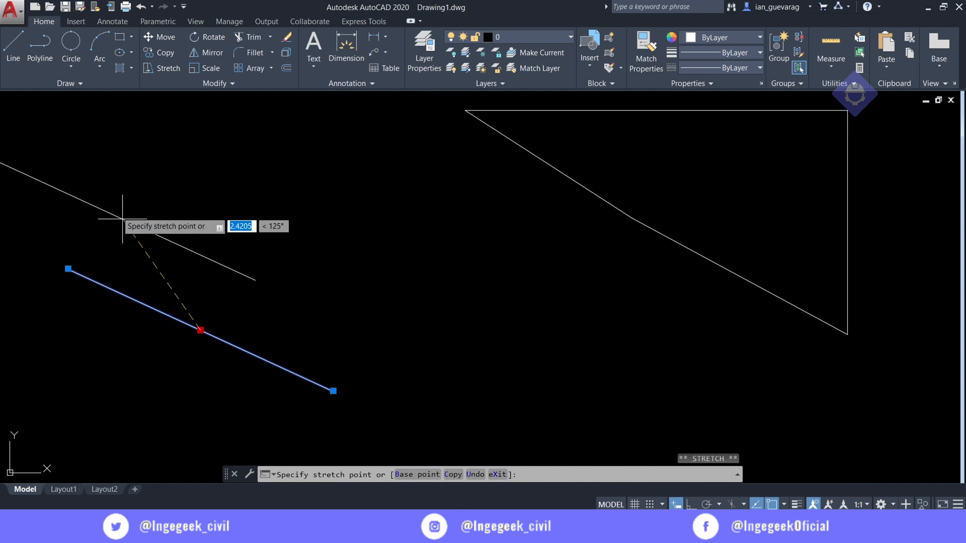
pyautogui.click(317, 249)
pyautogui.press('Escape')
# Stretch the line's left endpoint down and left and its right endpoint upward, so the line rises to the right
pyautogui.click(210, 188)
pyautogui.click(183, 260)
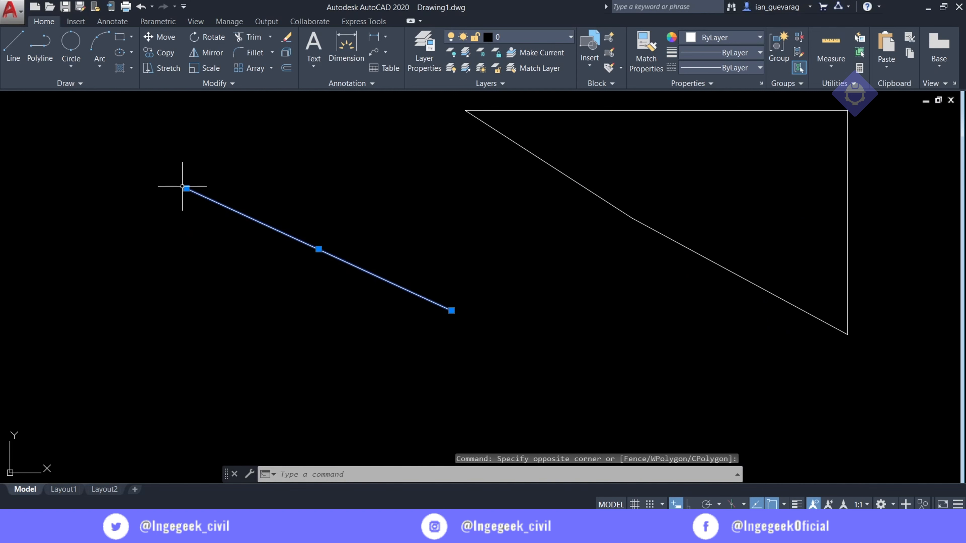
pyautogui.click(184, 187)
pyautogui.click(78, 286)
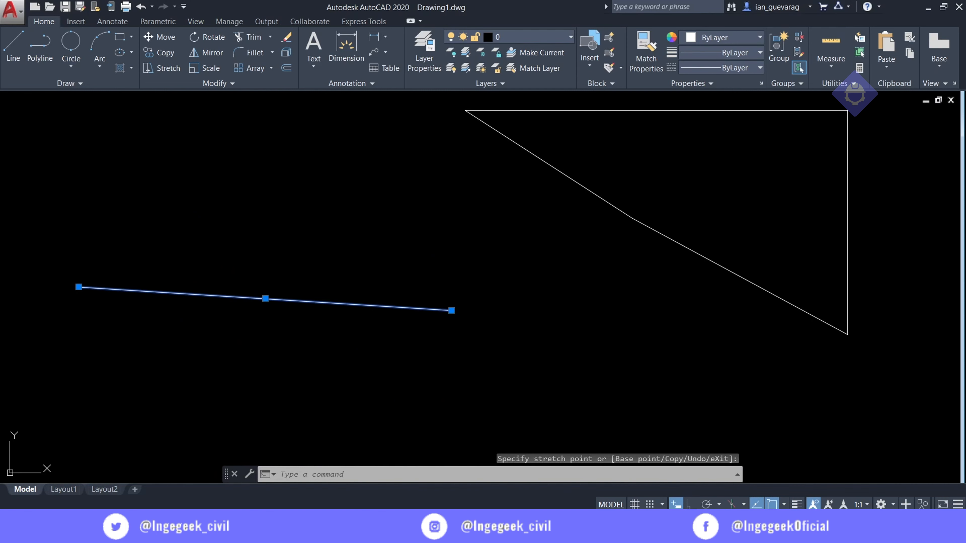
pyautogui.click(451, 310)
pyautogui.click(394, 197)
pyautogui.press('Escape')
# Try to move the line by its midpoint grip and with the Move command from its right endpoint
pyautogui.click(269, 209)
pyautogui.click(244, 278)
pyautogui.click(236, 242)
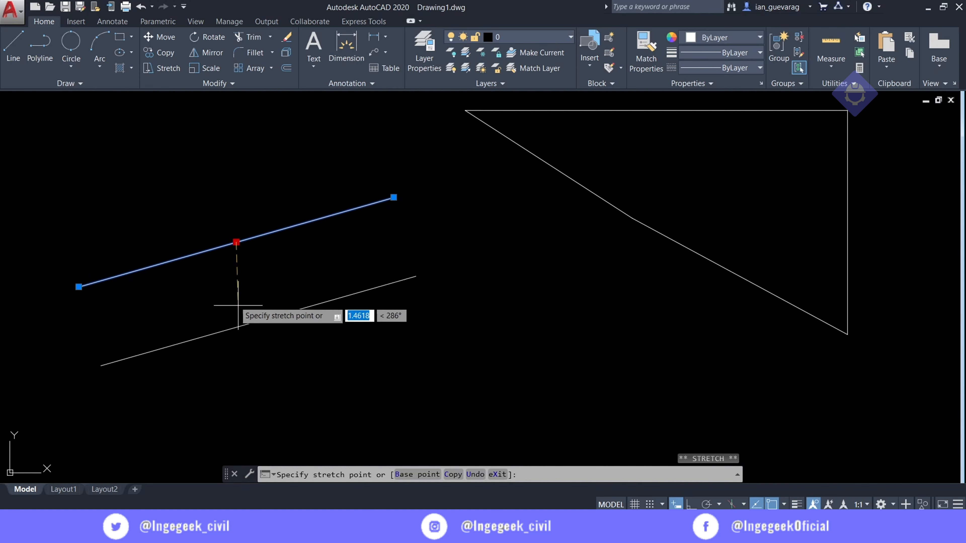
pyautogui.press('Escape')
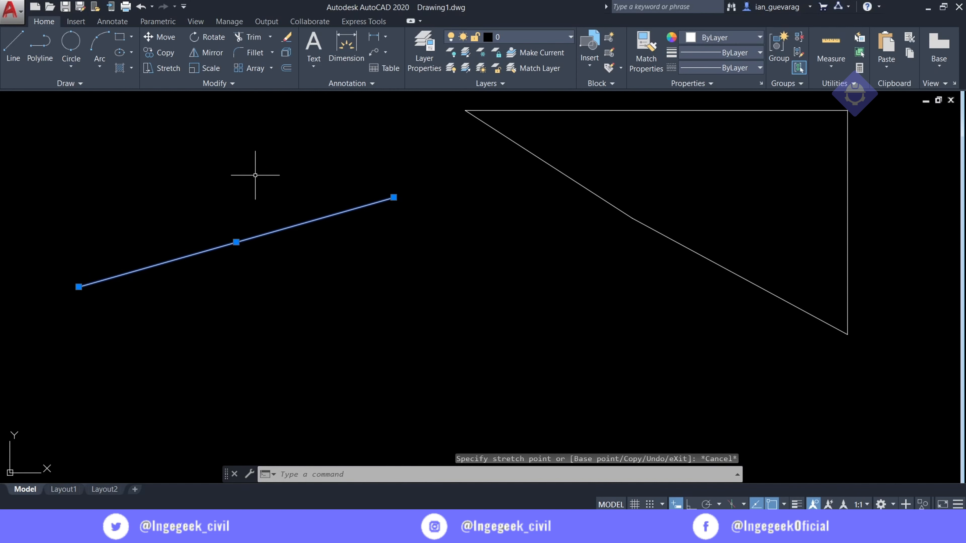
pyautogui.click(157, 37)
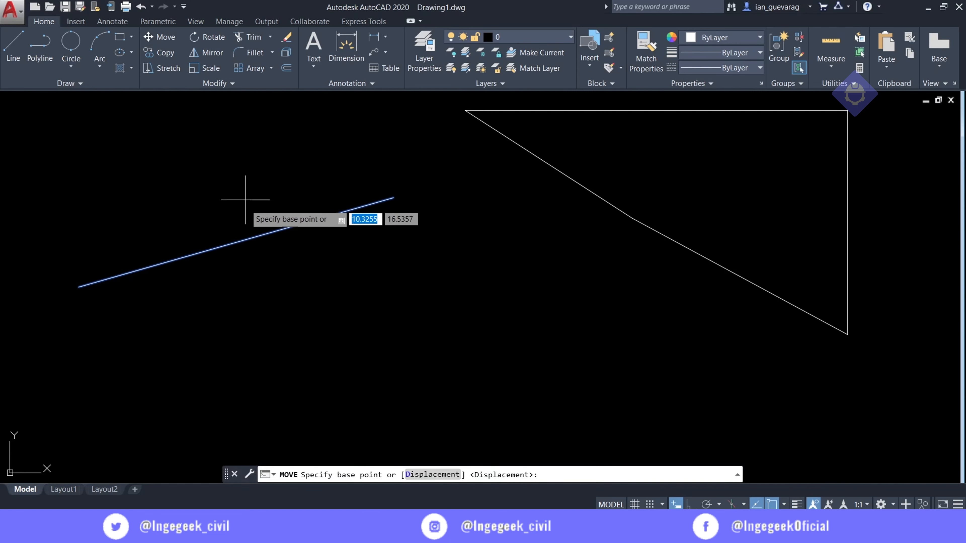
pyautogui.click(394, 198)
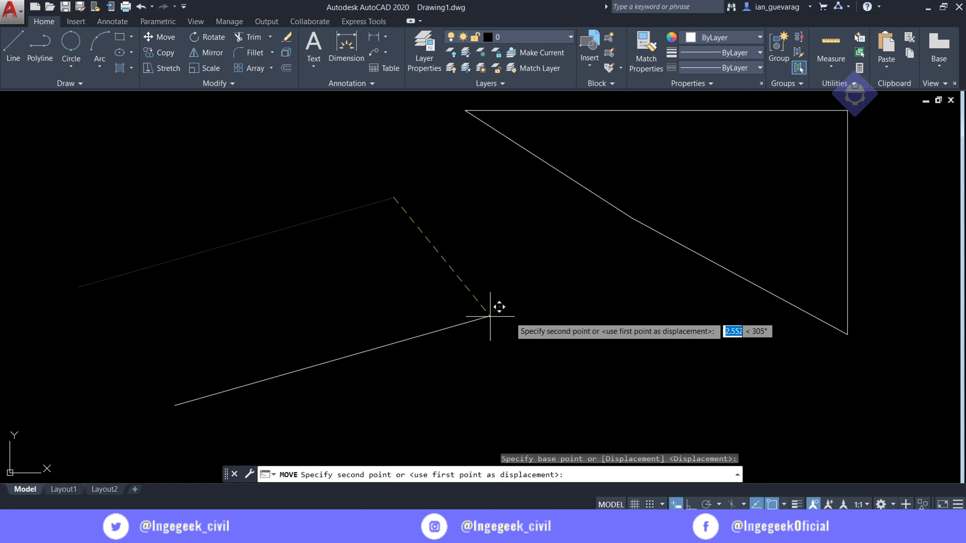
pyautogui.press('Escape')
# Delete the line together with the reshaped rectangle
pyautogui.scroll(-2, 460, 273)
pyautogui.click(596, 162)
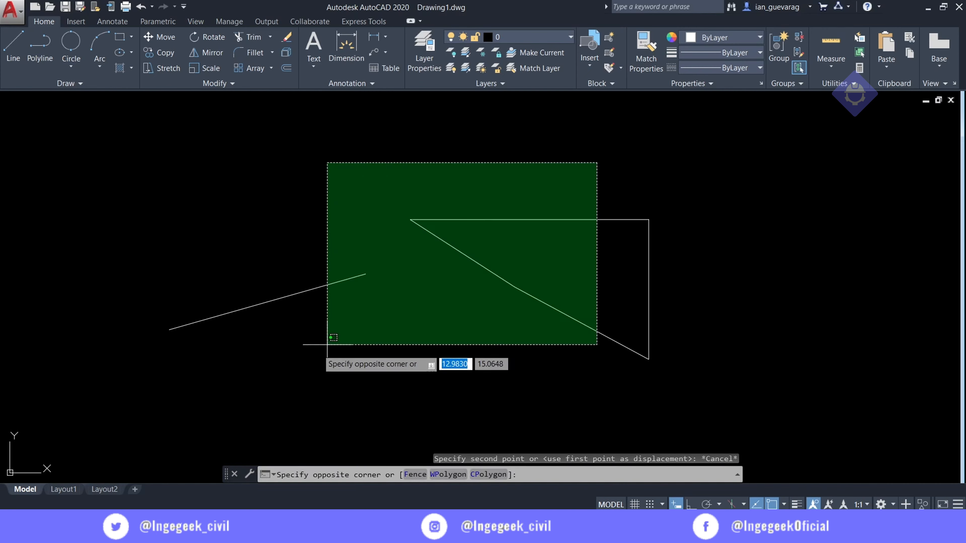
pyautogui.click(259, 373)
pyautogui.press('Delete')
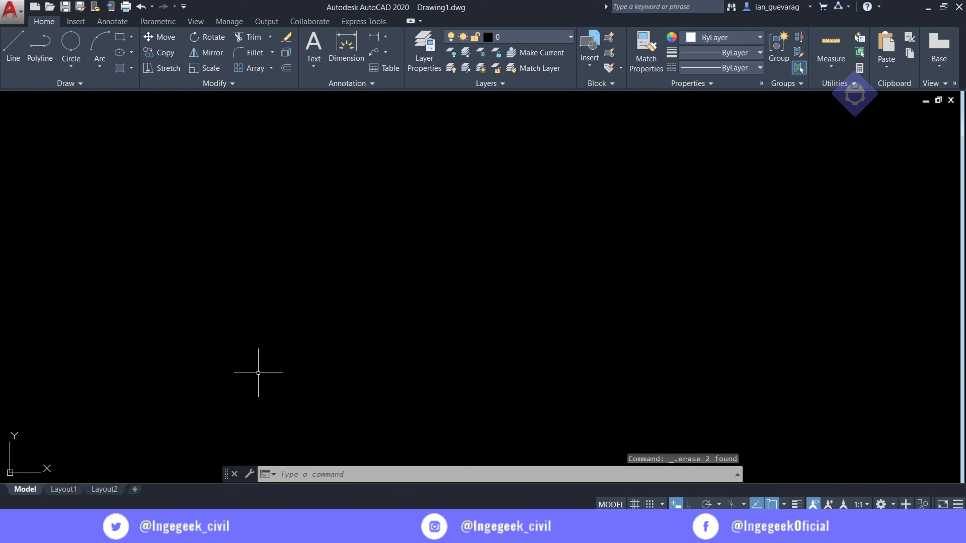
# Draw a new, smaller rectangle in the lower-left part of the empty drawing area
pyautogui.press('Return')
pyautogui.click(258, 281)
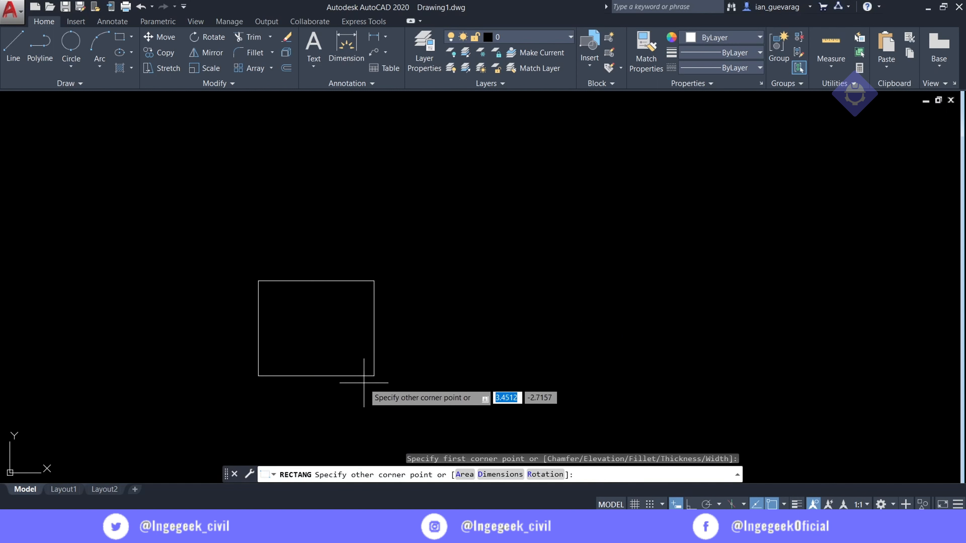
pyautogui.click(413, 382)
pyautogui.press('Escape')
# Copy the rectangle from its upper-right corner, placing five copies in an arc up and around to its right
pyautogui.click(435, 228)
pyautogui.click(377, 304)
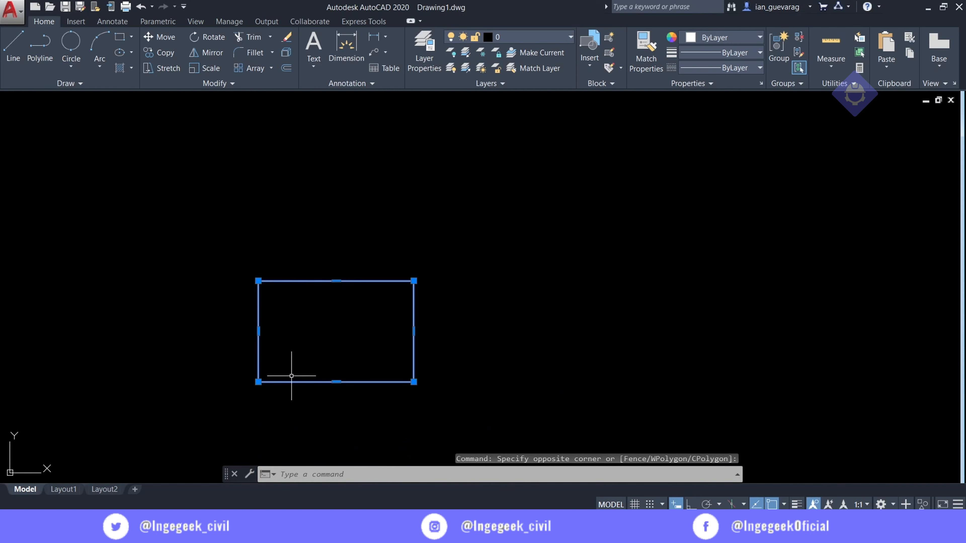
pyautogui.click(158, 52)
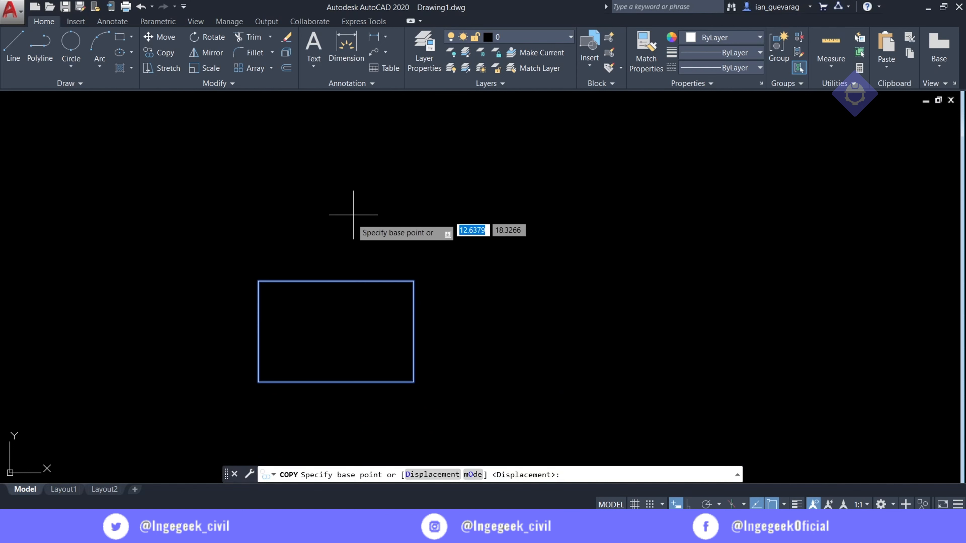
pyautogui.click(414, 281)
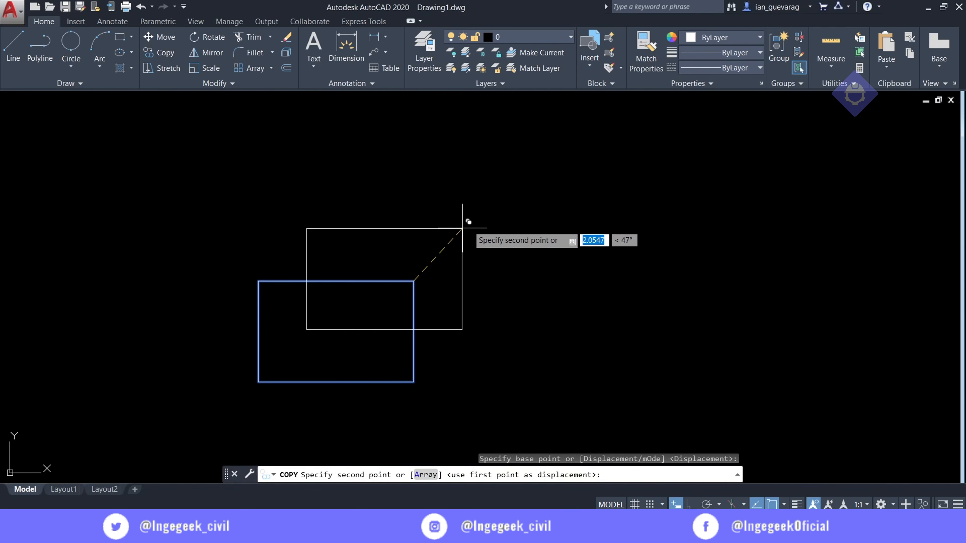
pyautogui.click(515, 211)
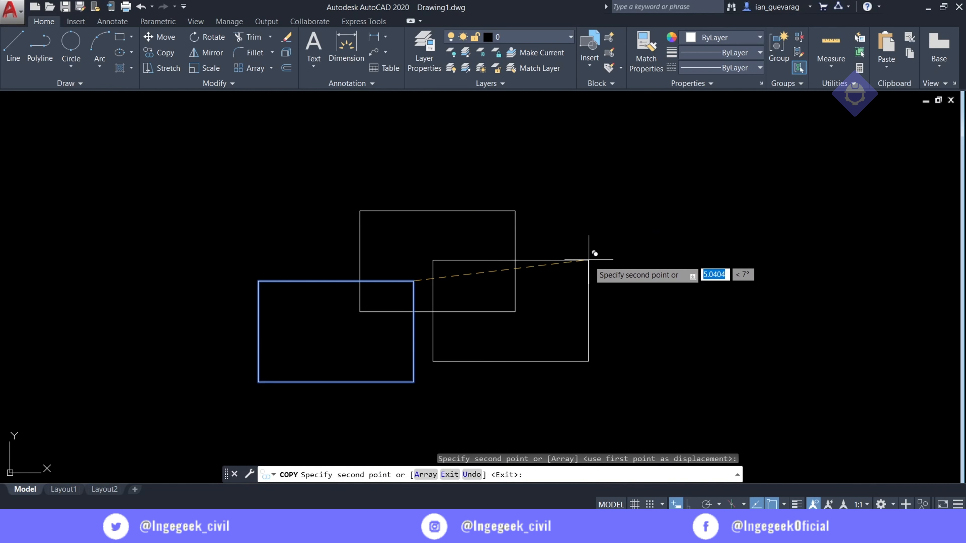
pyautogui.click(636, 164)
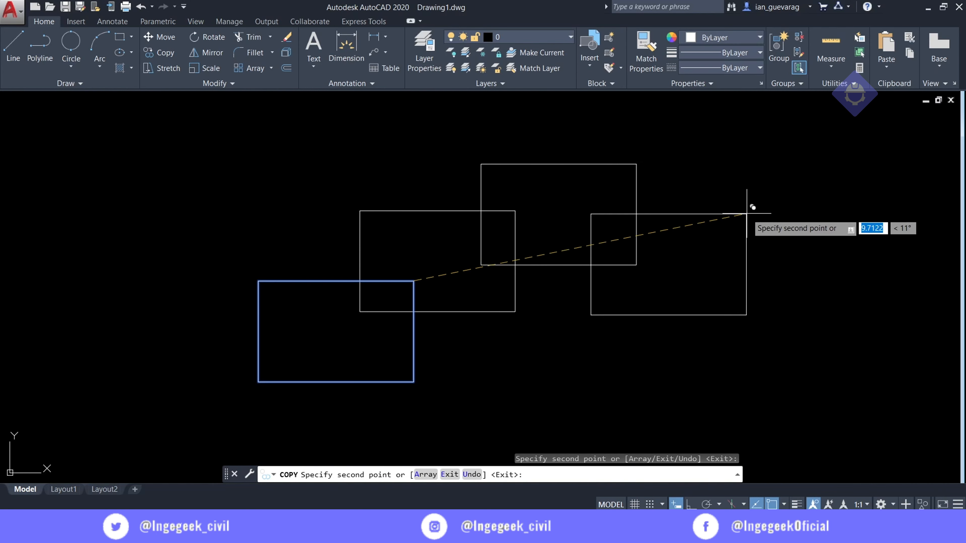
pyautogui.click(744, 213)
pyautogui.click(799, 277)
pyautogui.click(729, 353)
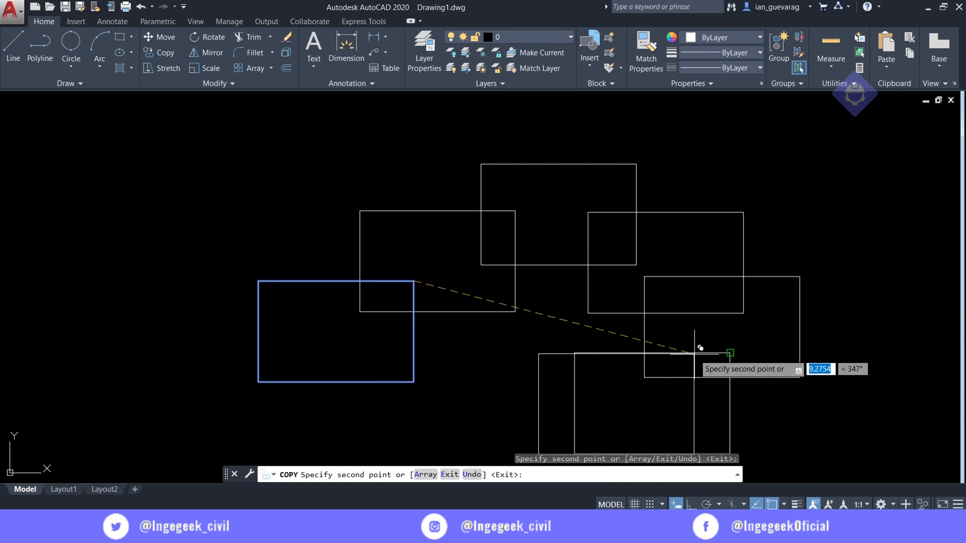
pyautogui.press('Return')
# Copy the original rectangle to the clipboard and paste two copies, one above and one to its left
pyautogui.click(301, 205)
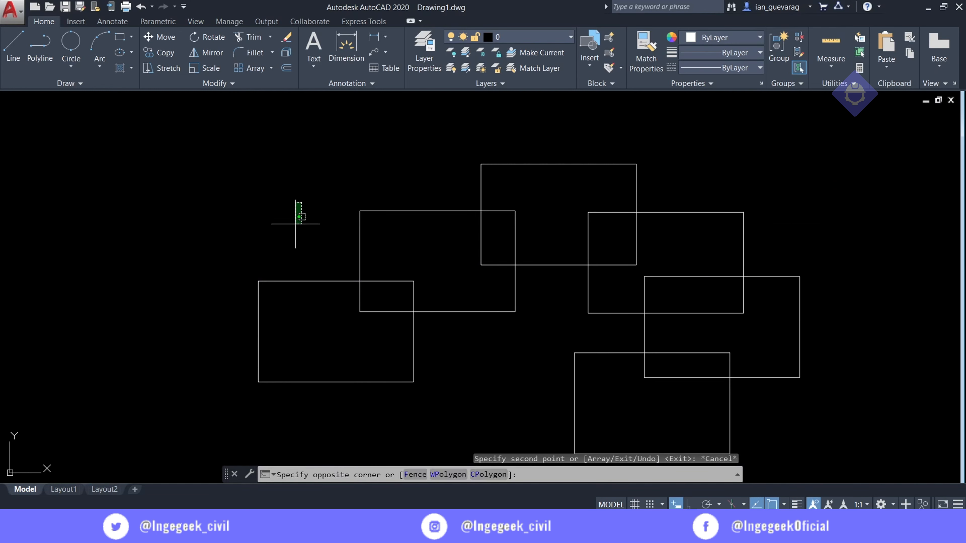
pyautogui.click(241, 297)
pyautogui.hotkey('ctrl', 'c')
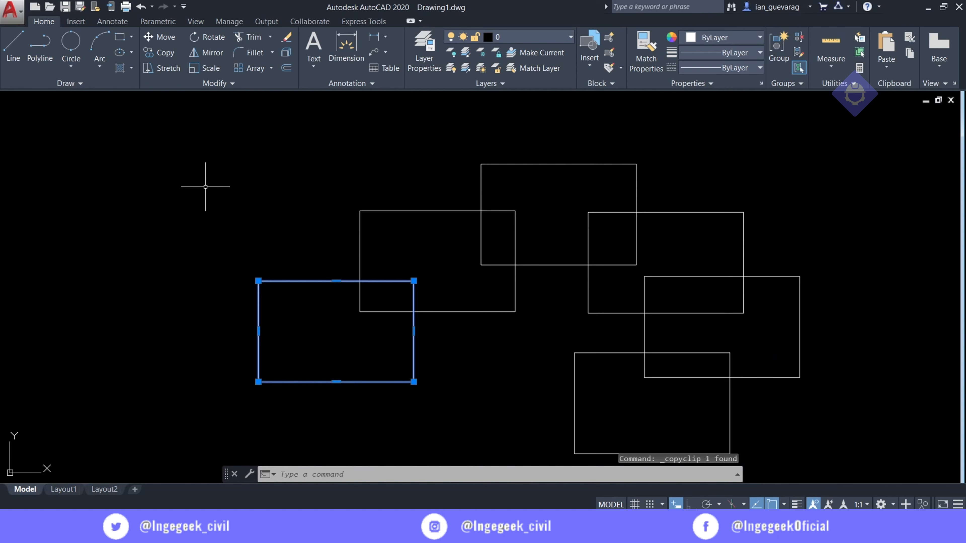
pyautogui.hotkey('ctrl', 'v')
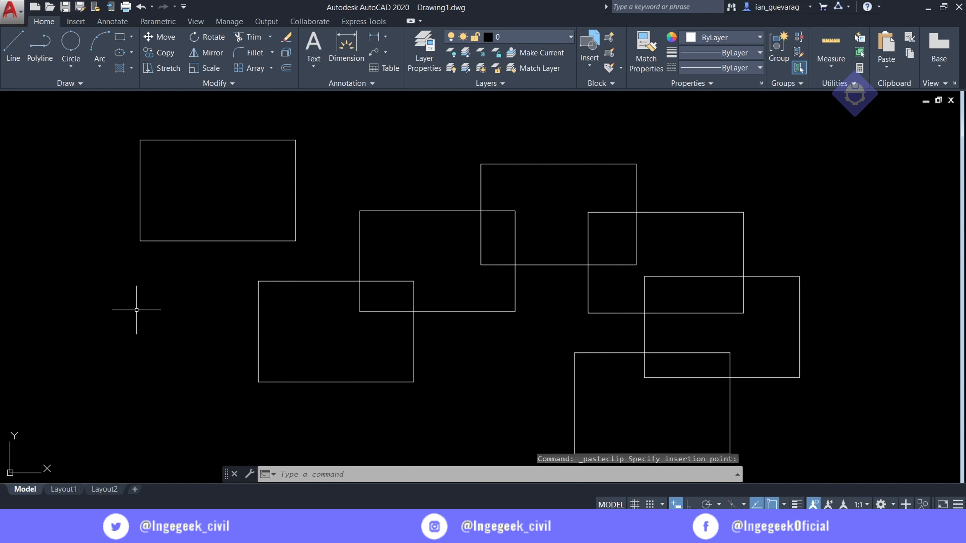
pyautogui.click(62, 375)
pyautogui.hotkey('ctrl', 'v')
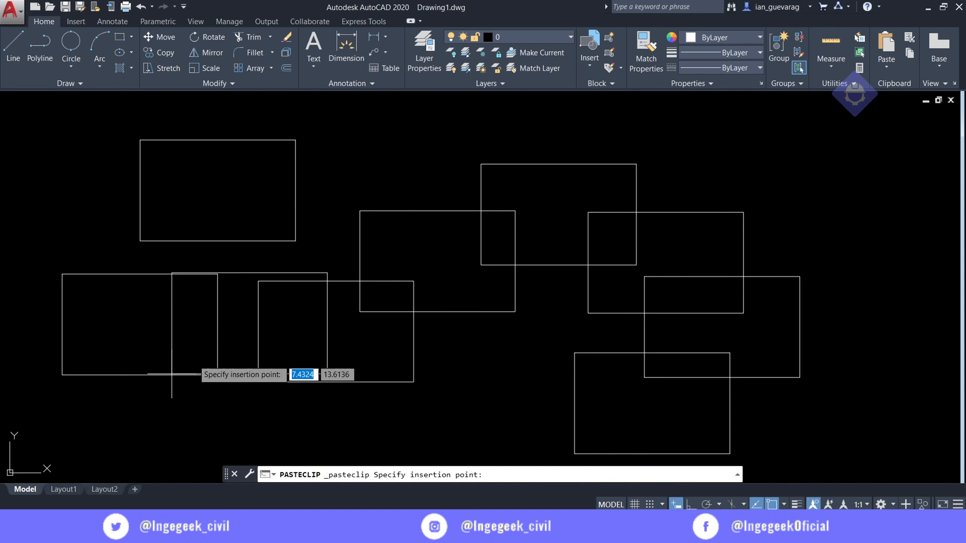
pyautogui.press('Escape')
# Copy the original rectangle from its lower-left corner, scattering many overlapping copies across the drawing
pyautogui.click(282, 262)
pyautogui.click(267, 330)
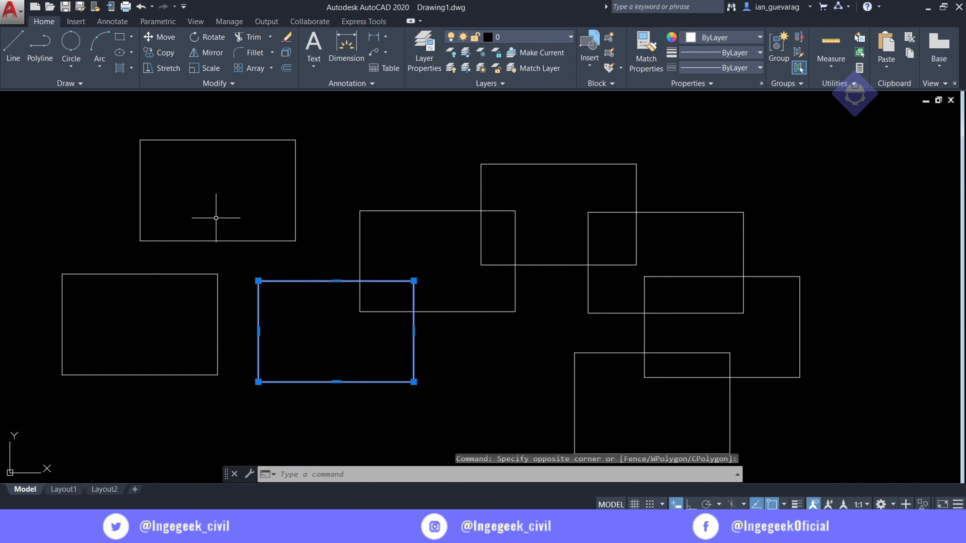
pyautogui.click(159, 52)
pyautogui.click(258, 382)
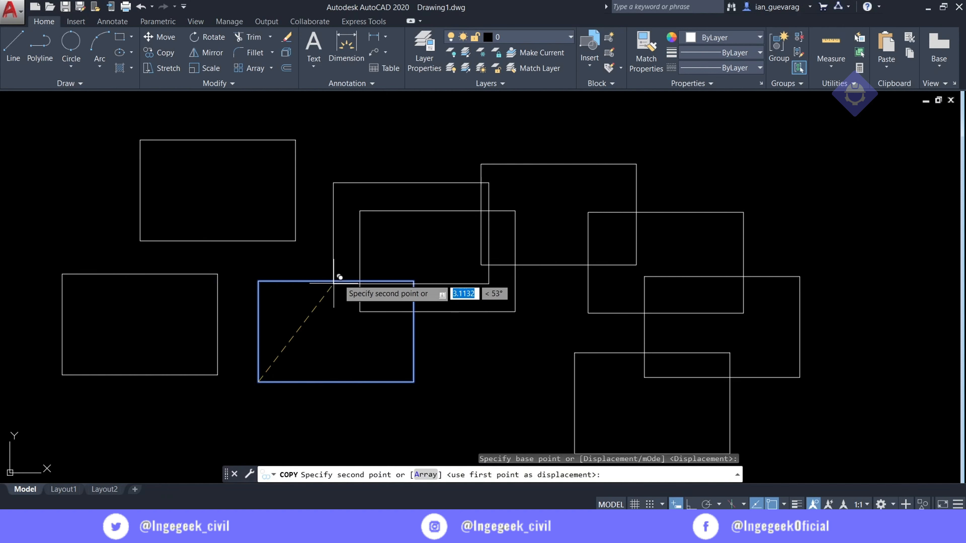
pyautogui.click(350, 264)
pyautogui.click(466, 244)
pyautogui.click(557, 335)
pyautogui.click(593, 389)
pyautogui.click(691, 295)
pyautogui.click(719, 237)
pyautogui.click(543, 204)
pyautogui.click(467, 283)
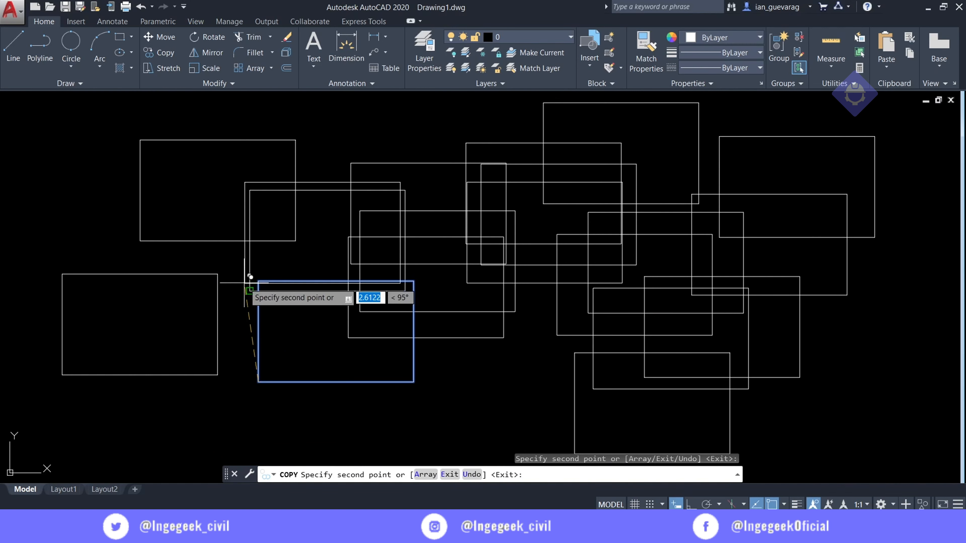
pyautogui.click(381, 254)
pyautogui.click(506, 264)
pyautogui.press('Escape')
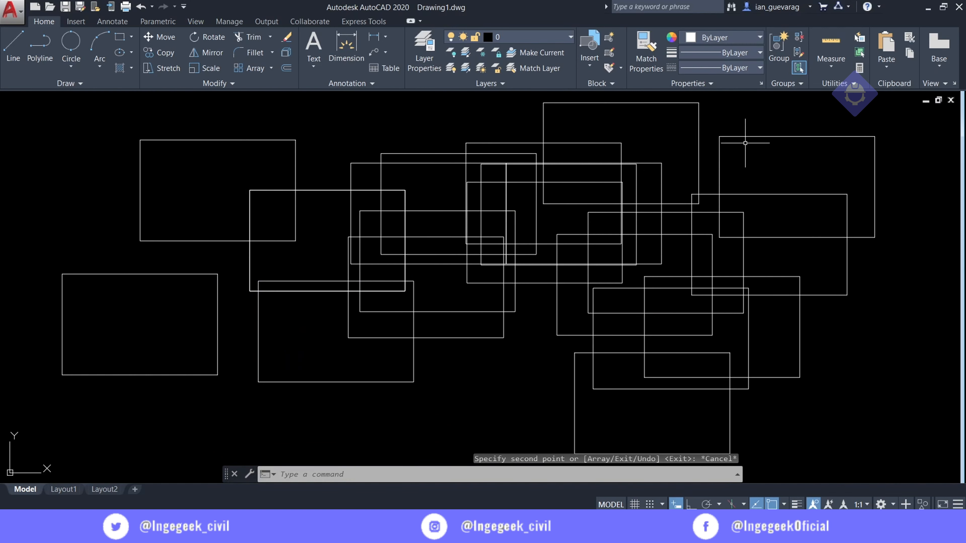
# Delete all the rectangles in the drawing
pyautogui.click(766, 121)
pyautogui.press('Delete')
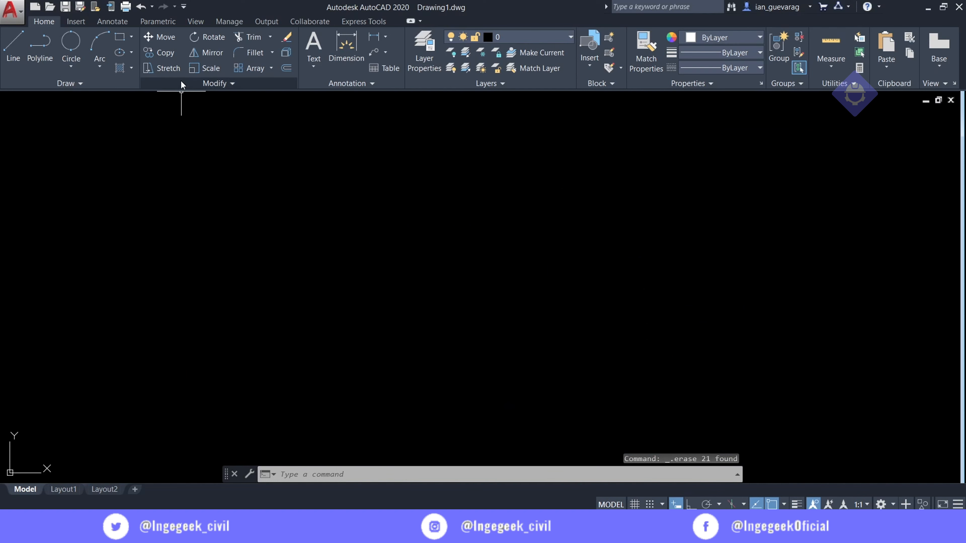
# Draw two separate rectangles, one near the middle of the drawing and a taller one up to its right
pyautogui.press('Return')
pyautogui.click(260, 208)
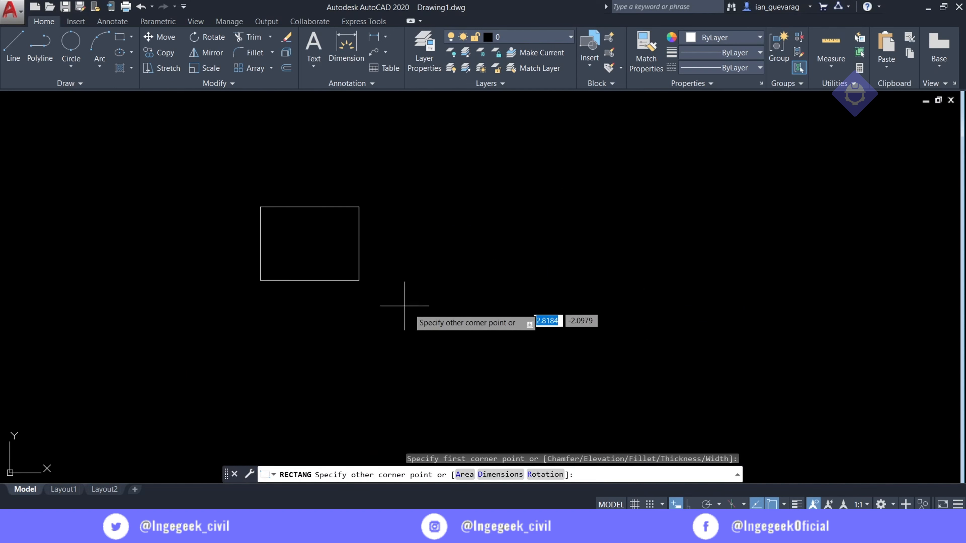
pyautogui.click(474, 346)
pyautogui.press('Escape')
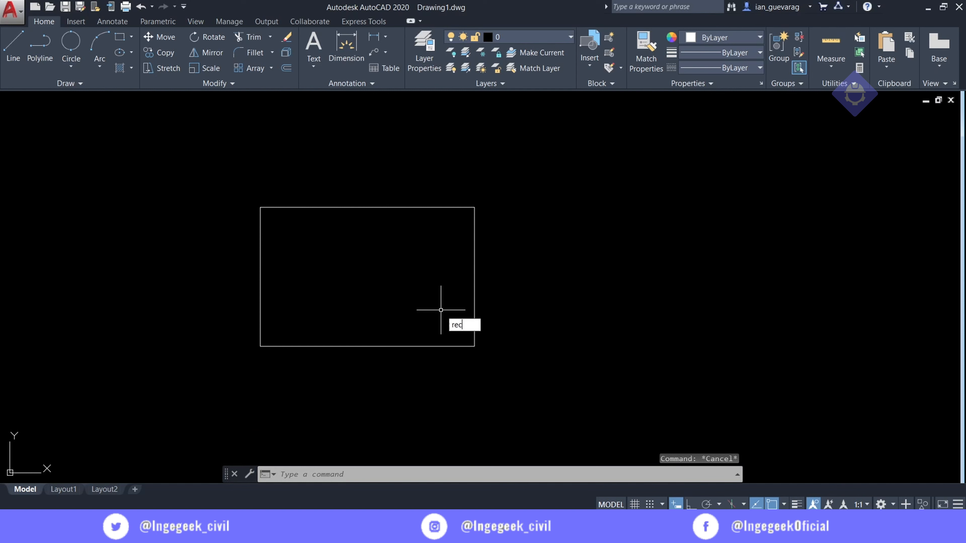
pyautogui.write('rec')
pyautogui.press('Return')
pyautogui.click(636, 137)
pyautogui.click(857, 322)
pyautogui.press('Escape')
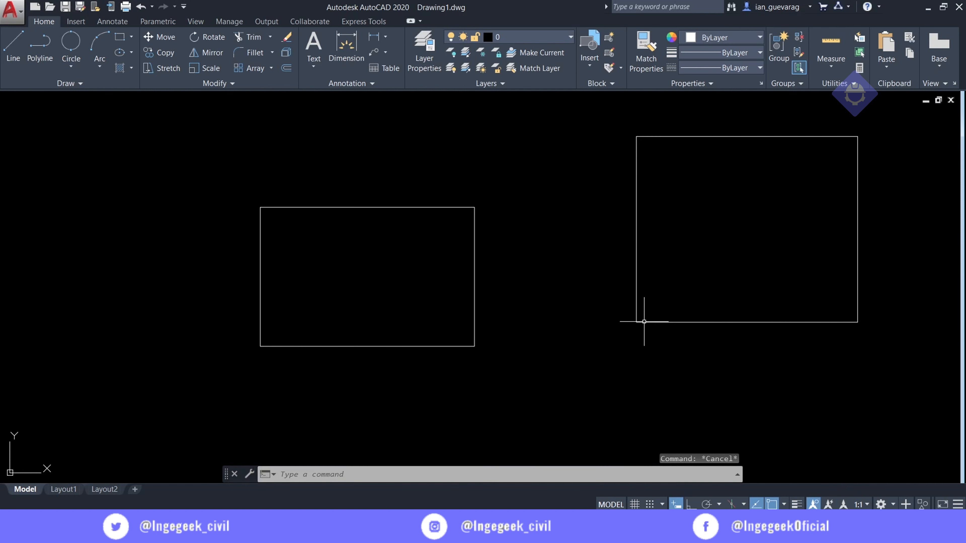
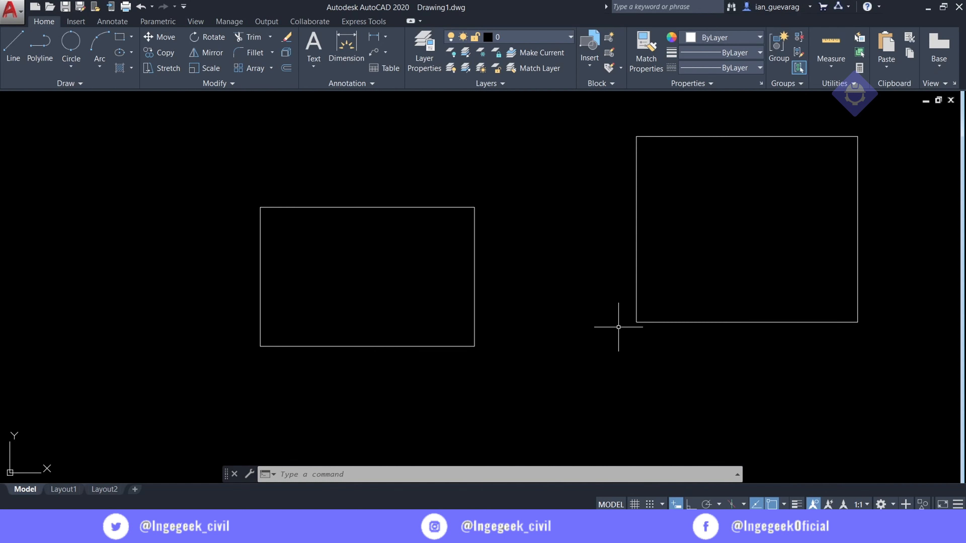
# Copy the smaller rectangle from its upper-right corner onto the lower-left corner of the larger rectangle
pyautogui.click(499, 157)
pyautogui.click(215, 398)
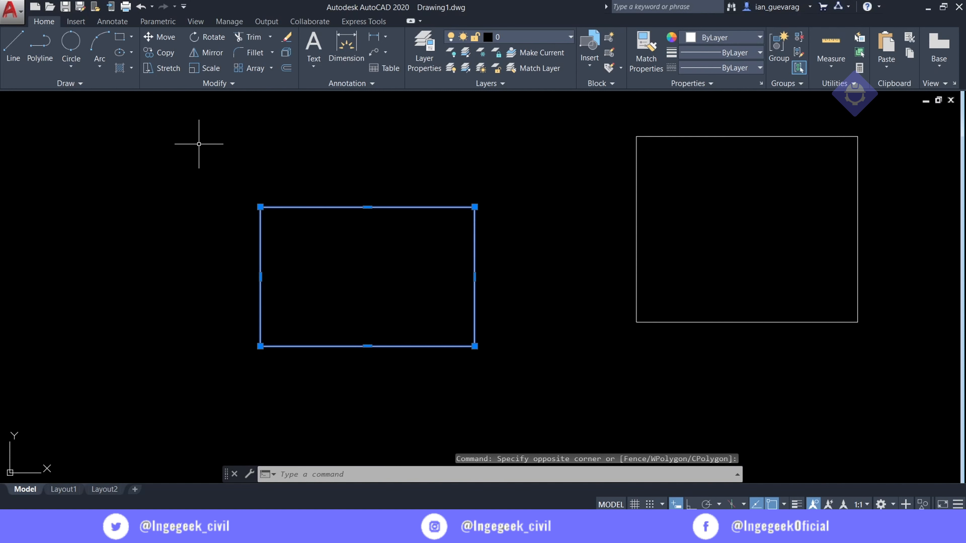
pyautogui.click(194, 136)
pyautogui.click(552, 404)
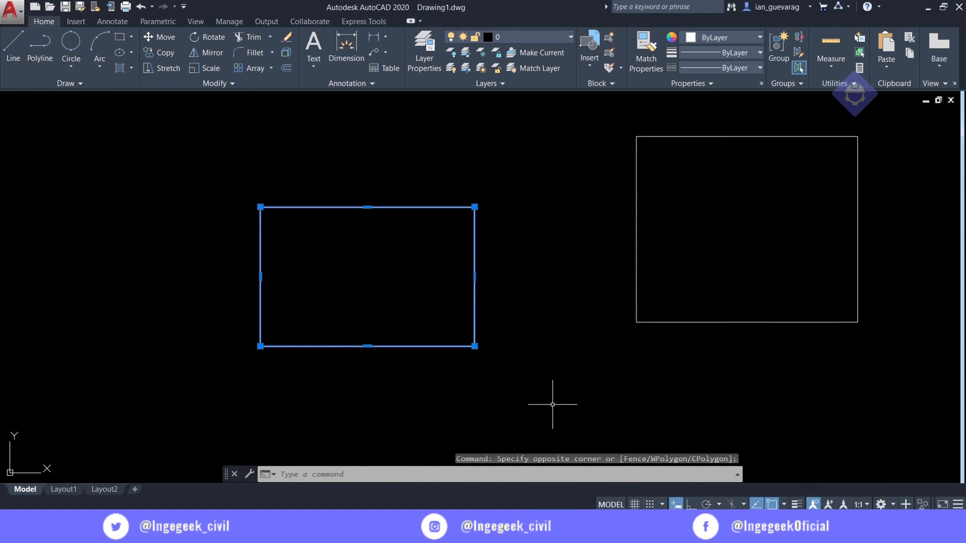
pyautogui.click(493, 164)
pyautogui.click(437, 228)
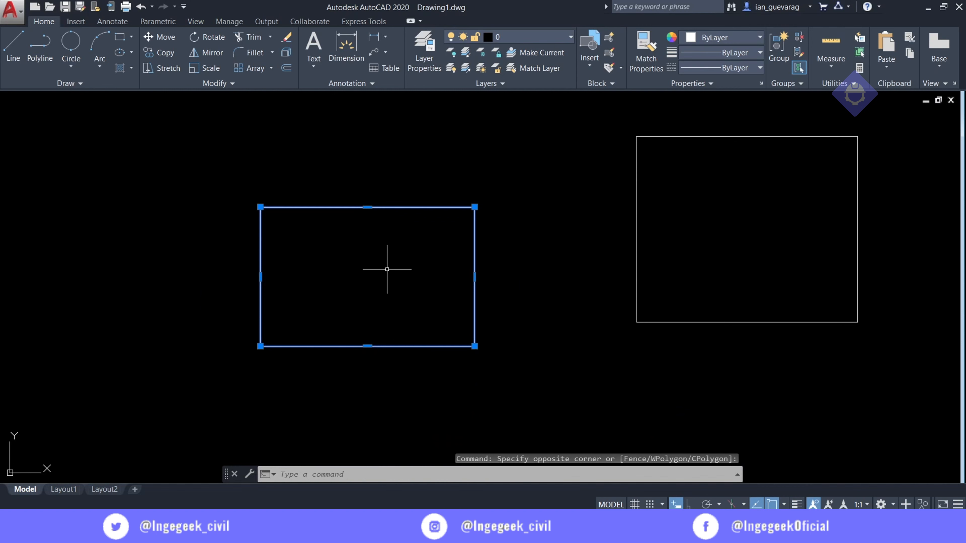
pyautogui.click(160, 53)
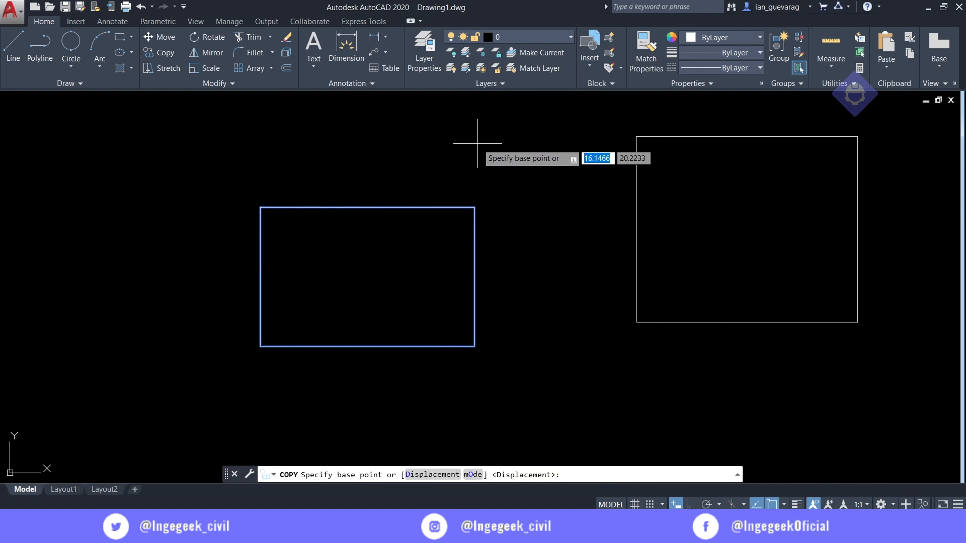
pyautogui.click(474, 207)
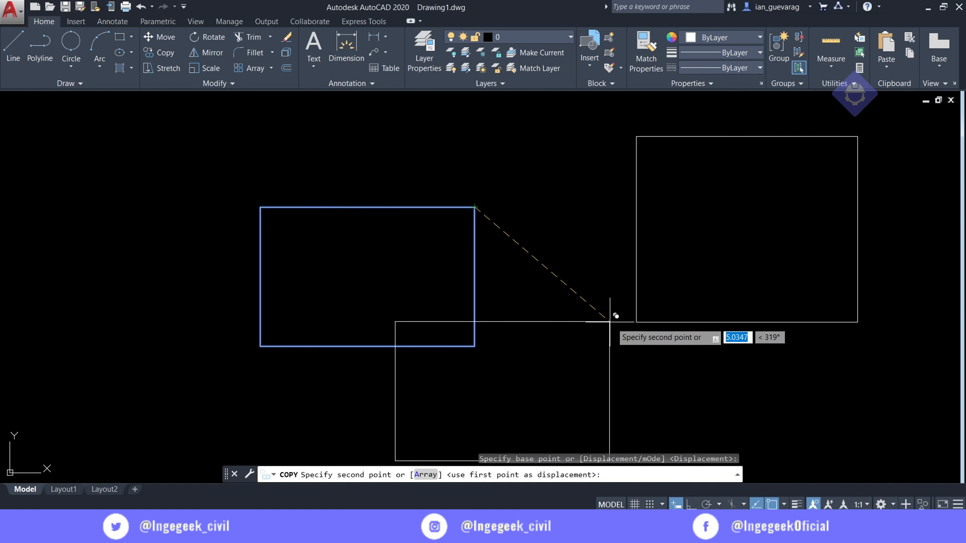
pyautogui.click(635, 322)
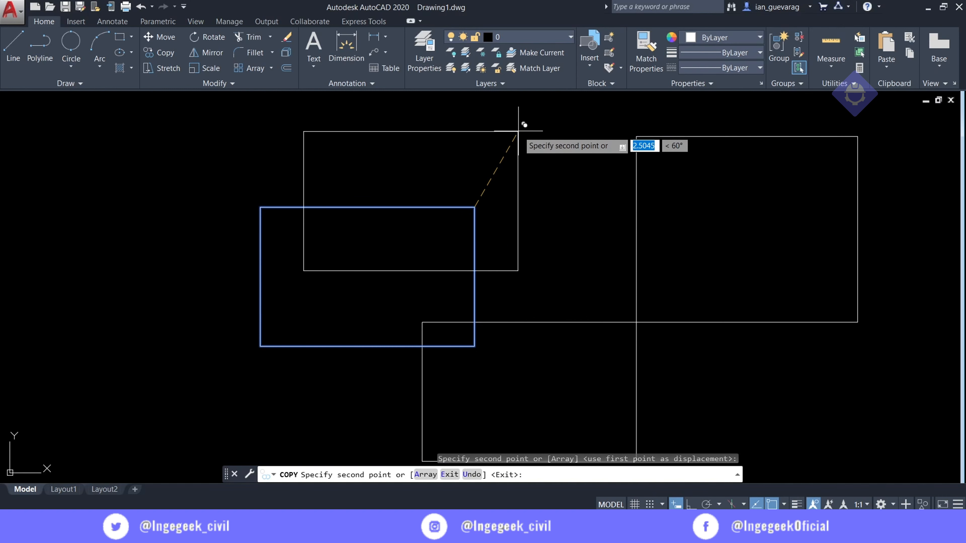
pyautogui.press('Escape')
# Copy the smaller original rectangle from its lower-left corner onto the larger rectangle's upper-right corner
pyautogui.moveTo(578, 191); pyautogui.dragTo(515, 213, button='middle')
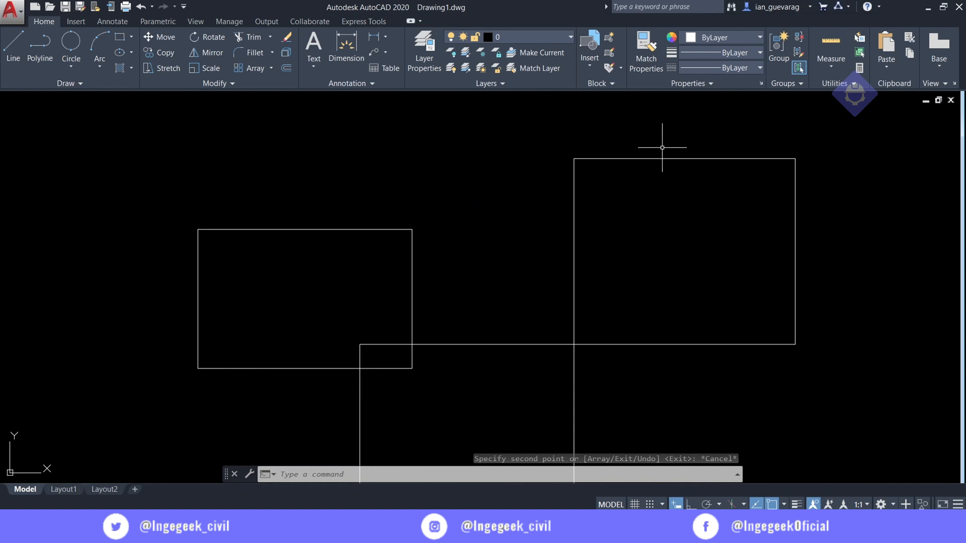
pyautogui.click(267, 180)
pyautogui.click(243, 258)
pyautogui.click(160, 52)
pyautogui.click(197, 368)
pyautogui.press('Escape')
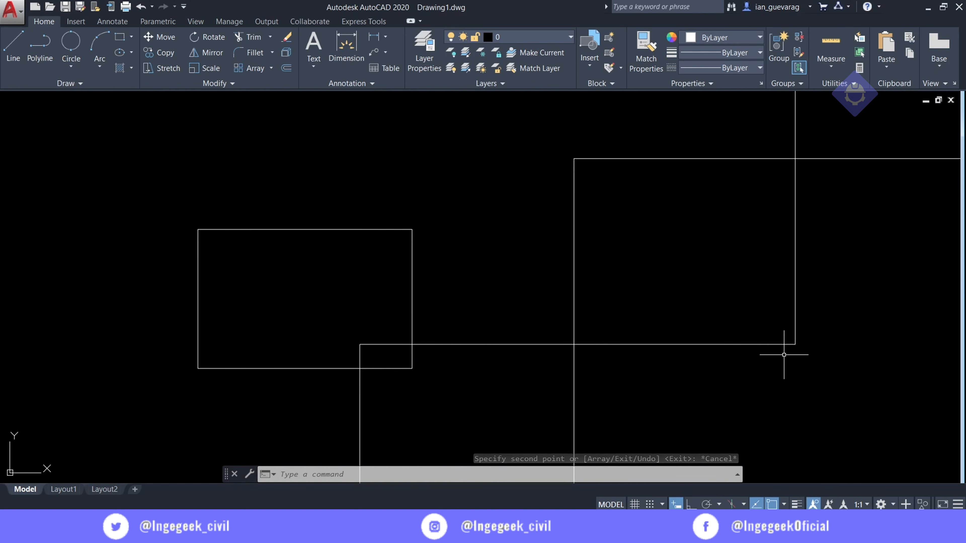
# Copy the smaller original rectangle from its upper-left corner onto the larger rectangle's lower-right corner
pyautogui.click(347, 160)
pyautogui.click(282, 254)
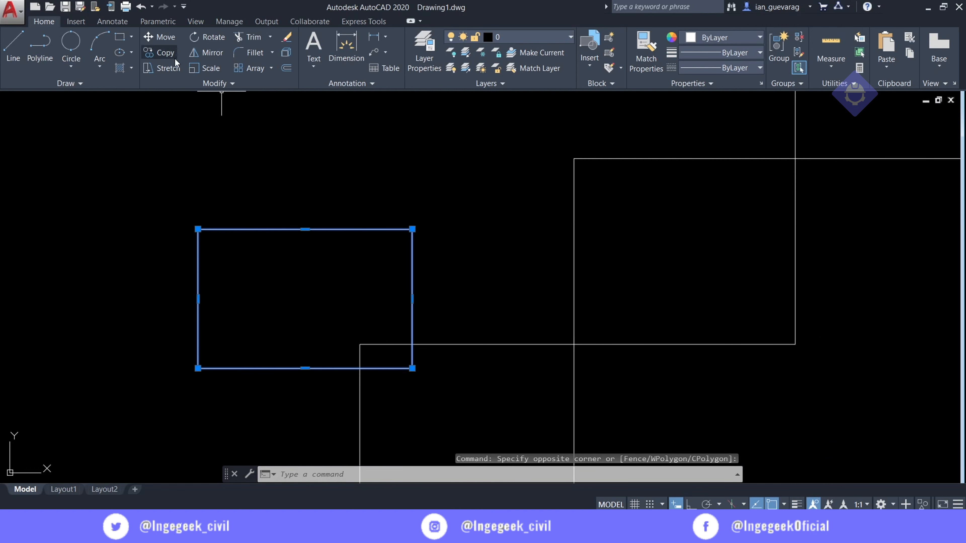
pyautogui.click(163, 53)
pyautogui.click(197, 230)
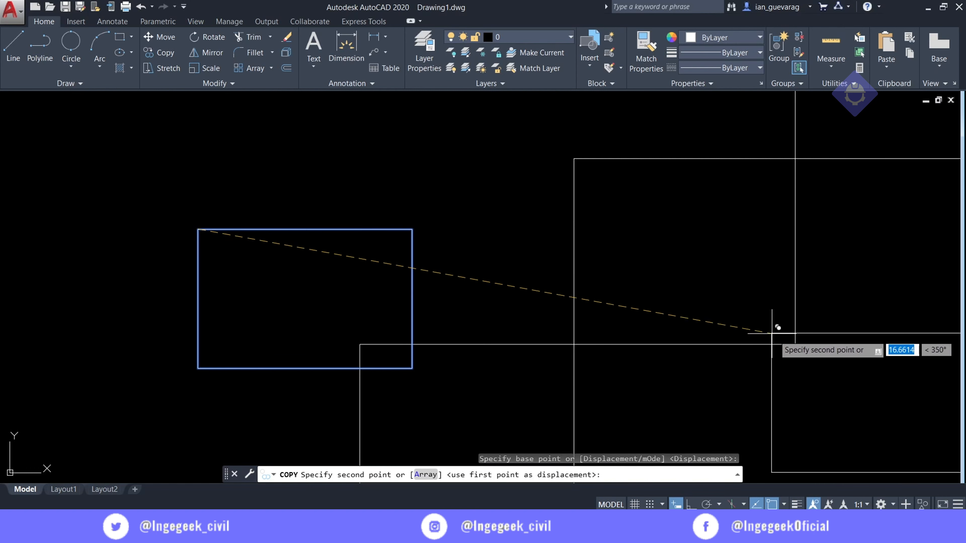
pyautogui.click(795, 344)
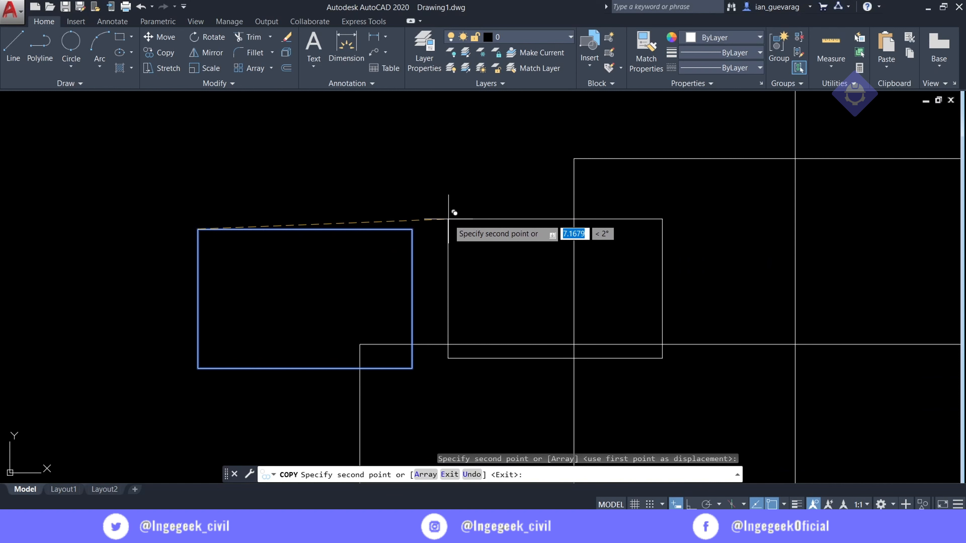
pyautogui.press('Escape')
pyautogui.scroll(-2, 443, 177)
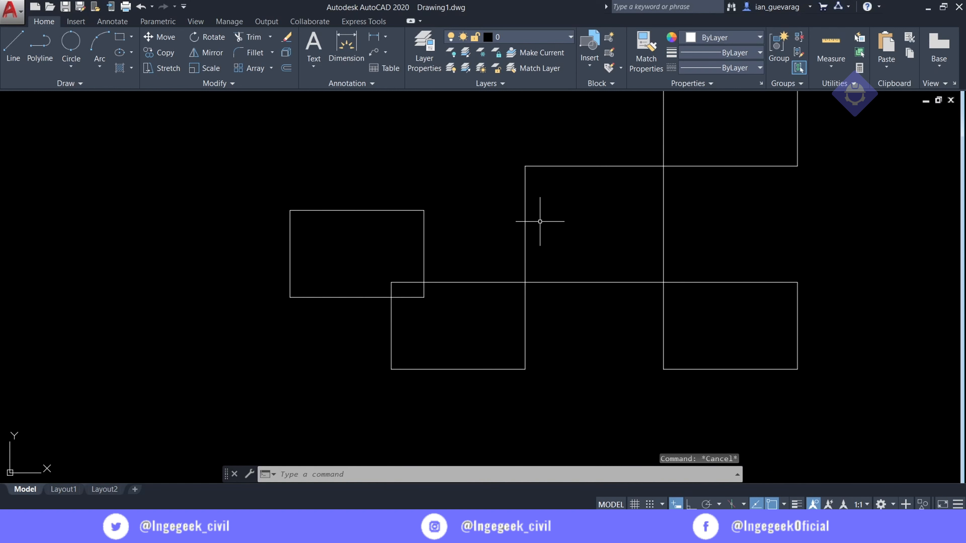
pyautogui.click(414, 181)
pyautogui.click(367, 230)
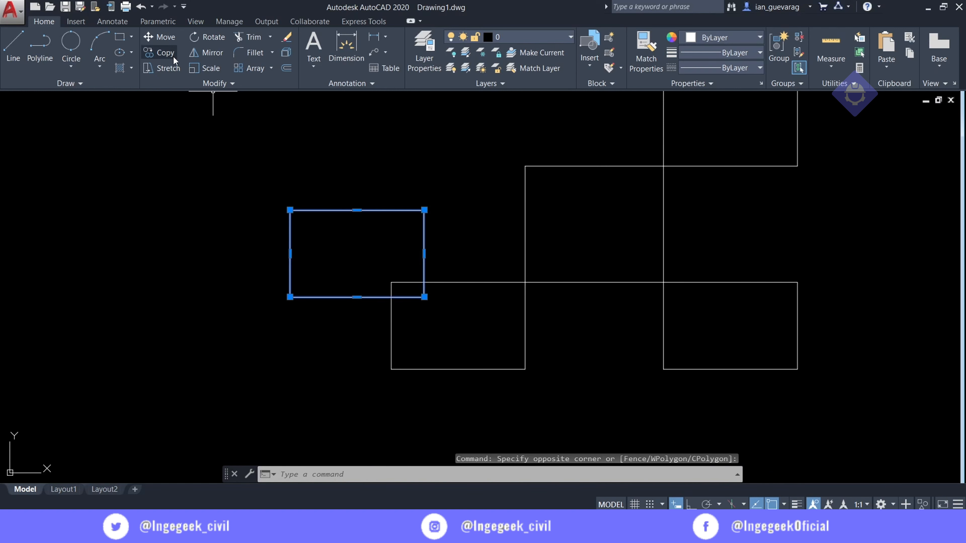
pyautogui.click(164, 54)
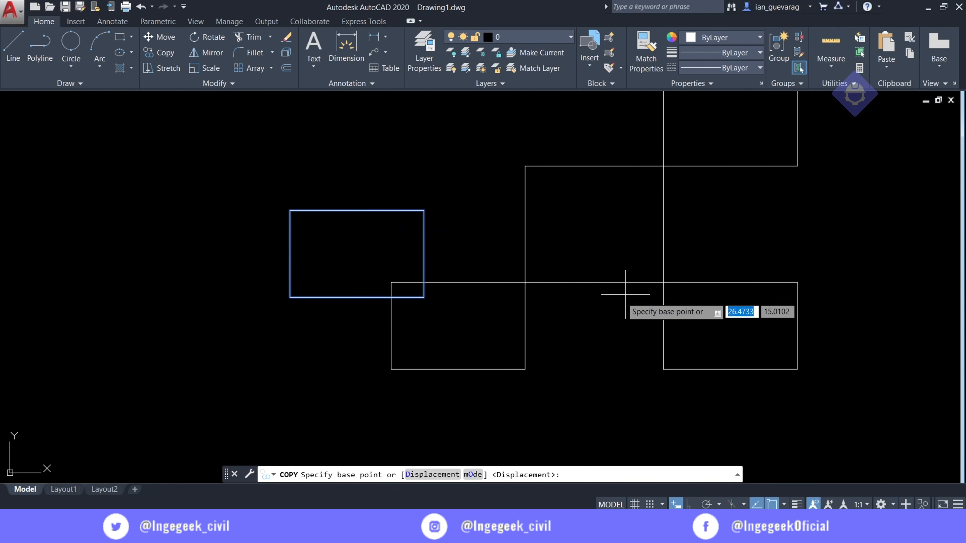
pyautogui.click(424, 209)
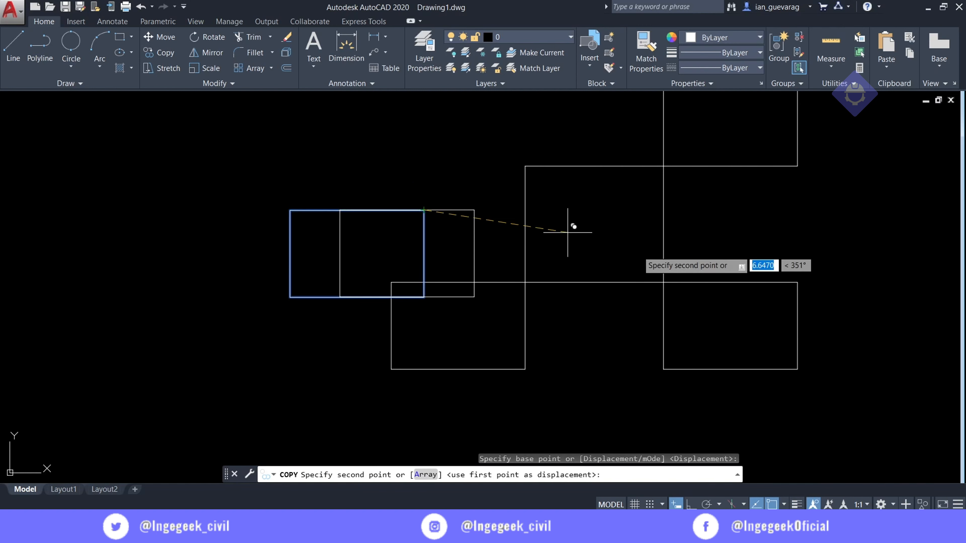
pyautogui.scroll(2, 813, 275)
pyautogui.scroll(2, 813, 275)
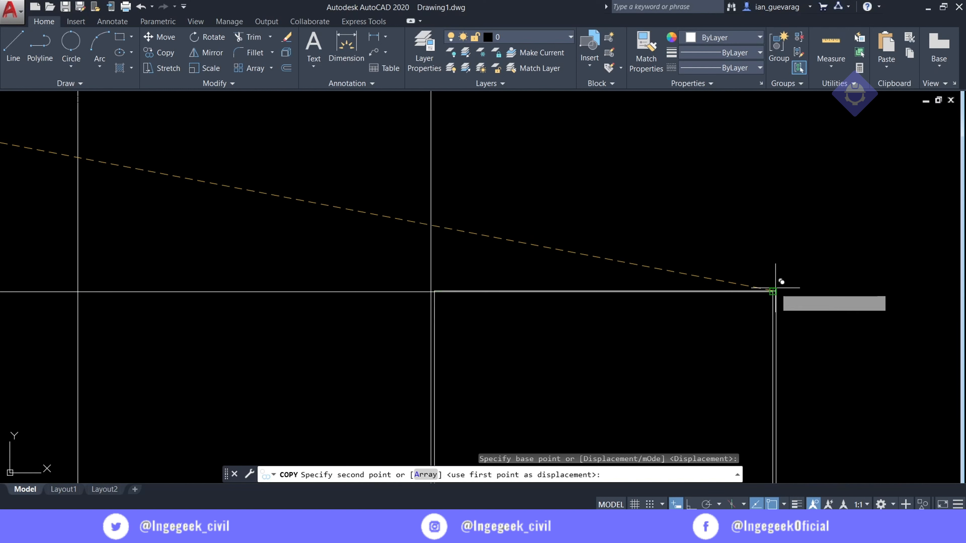
pyautogui.scroll(-4, 604, 205)
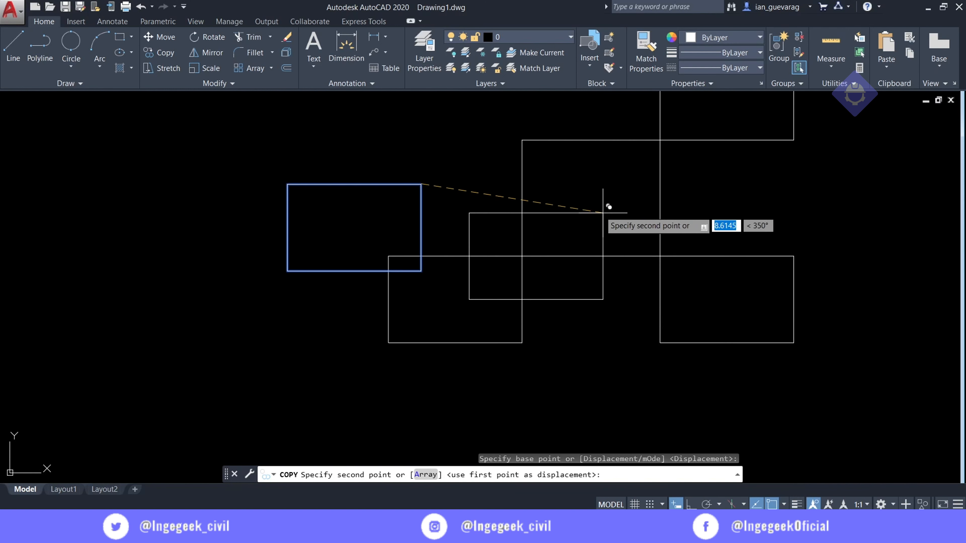
pyautogui.press('Escape')
# Copy the smaller original rectangle from its lower-right corner onto the larger rectangle's upper-left corner
pyautogui.scroll(4, 426, 153)
pyautogui.scroll(-5, 457, 237)
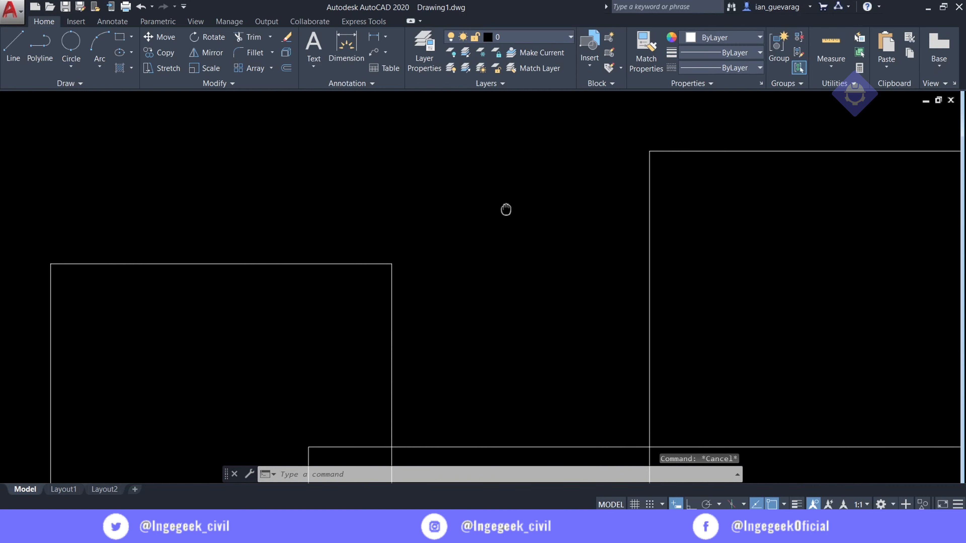
pyautogui.scroll(2, 460, 238)
pyautogui.scroll(2, 459, 247)
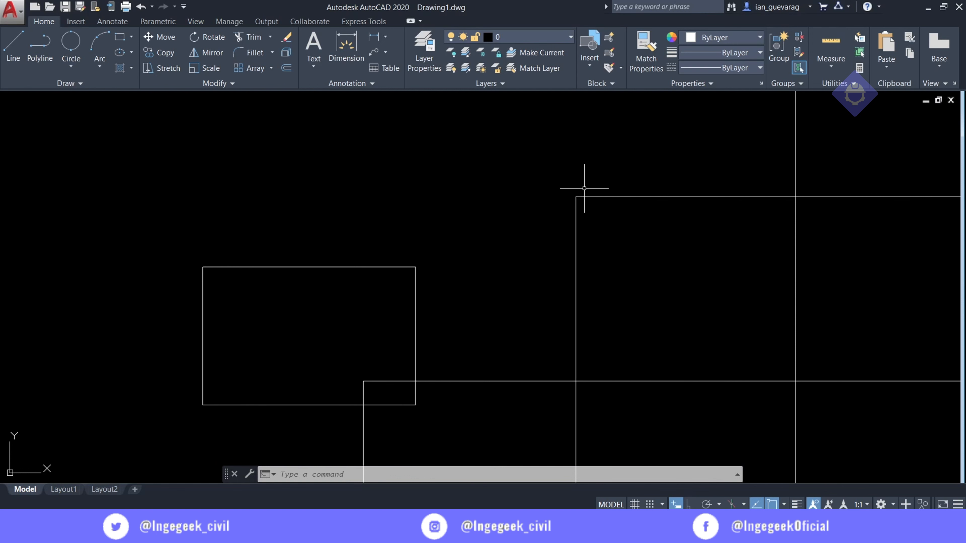
pyautogui.click(435, 249)
pyautogui.click(266, 289)
pyautogui.click(160, 52)
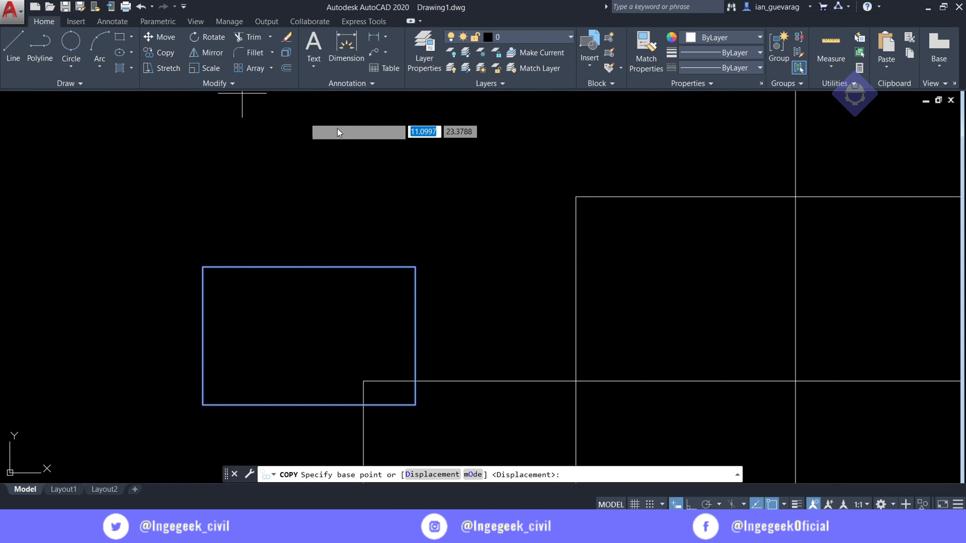
pyautogui.click(418, 408)
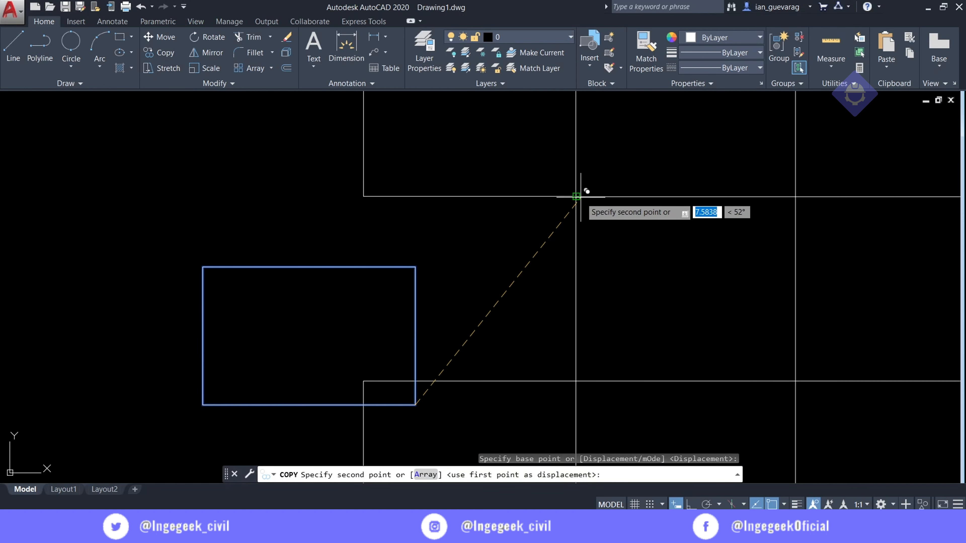
pyautogui.scroll(-4, 521, 266)
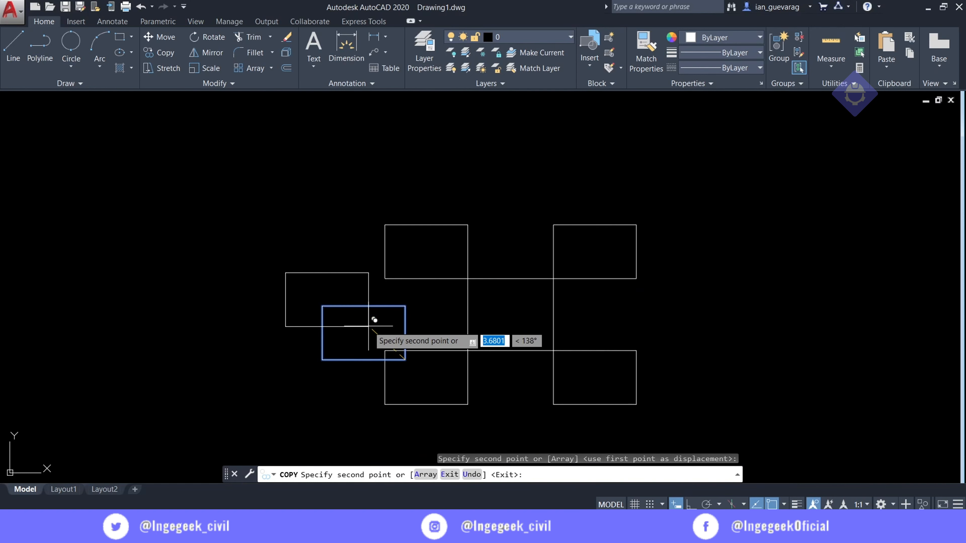
pyautogui.press('Escape')
# Delete the original small rectangle, keeping the central rectangle with its four corner copies
pyautogui.click(353, 281)
pyautogui.click(320, 349)
pyautogui.press('Delete')
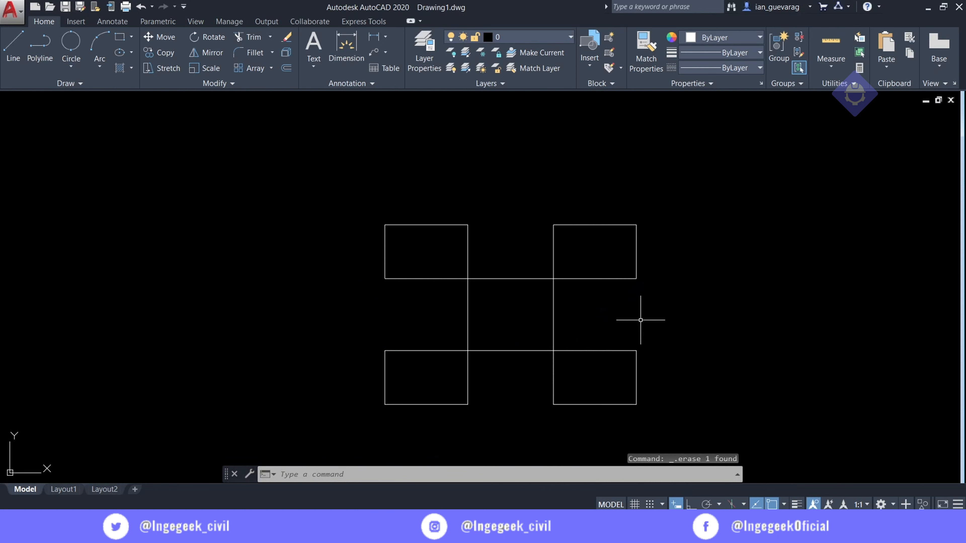
# Draw a large rectangle enclosing the central rectangle and its four corner copies
pyautogui.moveTo(640, 320); pyautogui.dragTo(394, 255, button='middle')
pyautogui.scroll(3, 344, 259)
pyautogui.scroll(-1, 325, 273)
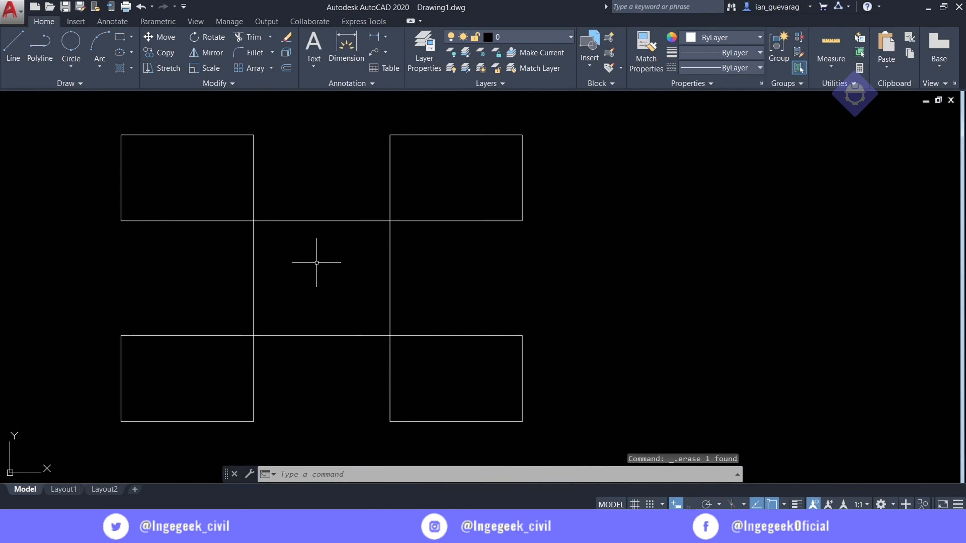
pyautogui.moveTo(316, 263); pyautogui.dragTo(398, 253, button='middle')
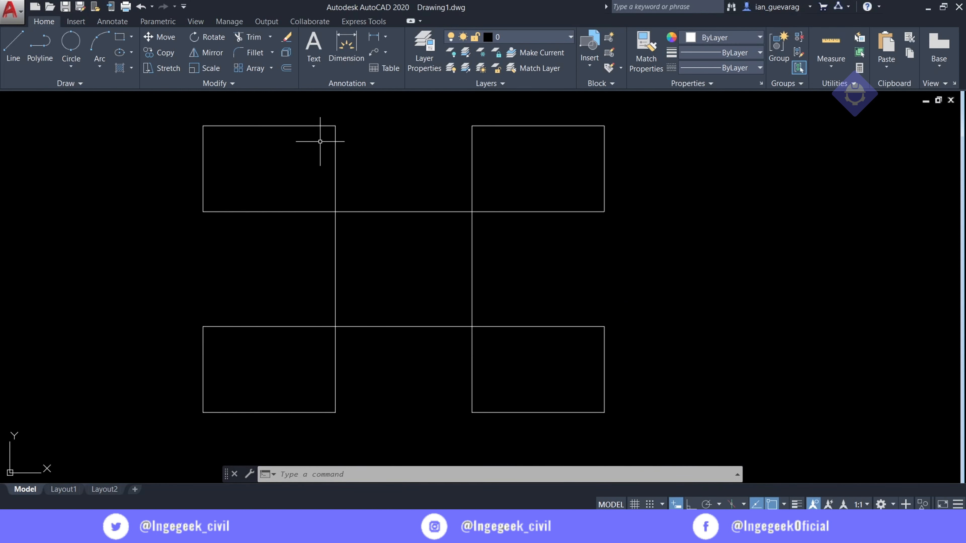
pyautogui.click(120, 36)
pyautogui.click(178, 102)
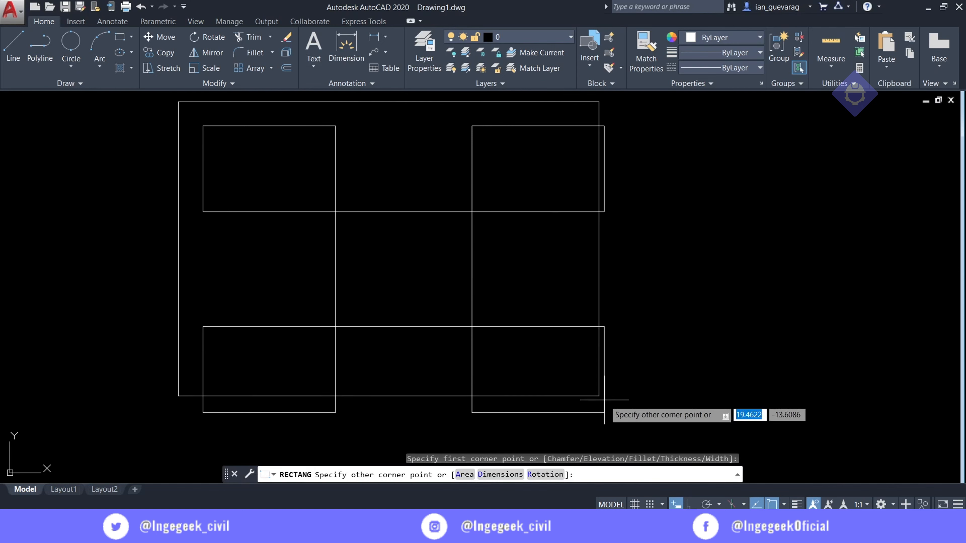
pyautogui.click(646, 435)
# Move the upper-right corner copy by its lower-left corner to a spot up and to the left, inside the outer rectangle
pyautogui.scroll(-3, 484, 255)
pyautogui.scroll(3, 552, 231)
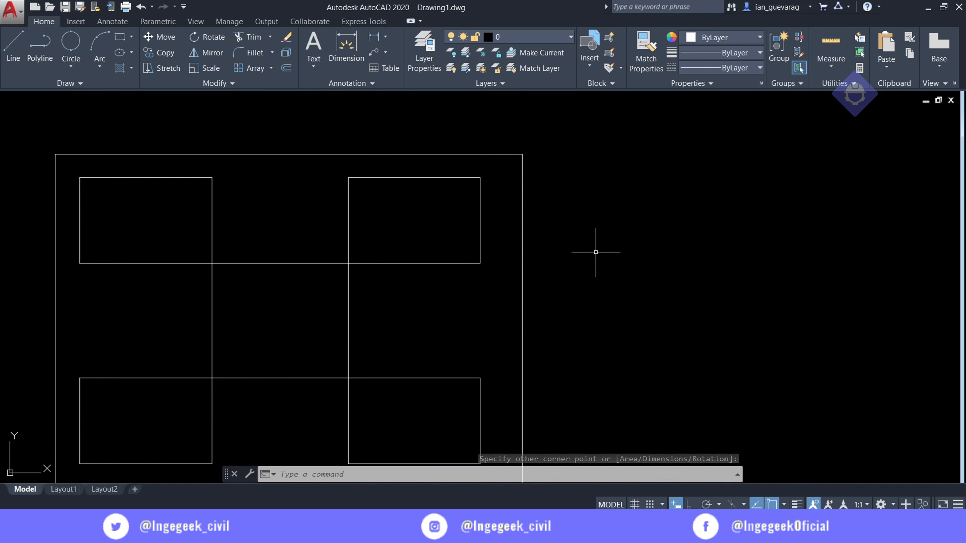
pyautogui.scroll(-2, 621, 257)
pyautogui.scroll(4, 505, 215)
pyautogui.click(579, 192)
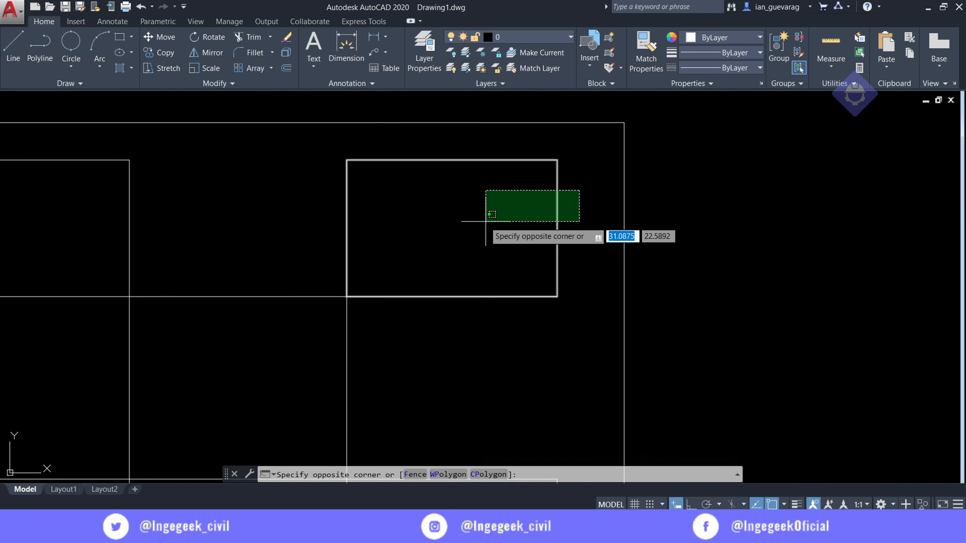
pyautogui.click(472, 224)
pyautogui.click(162, 37)
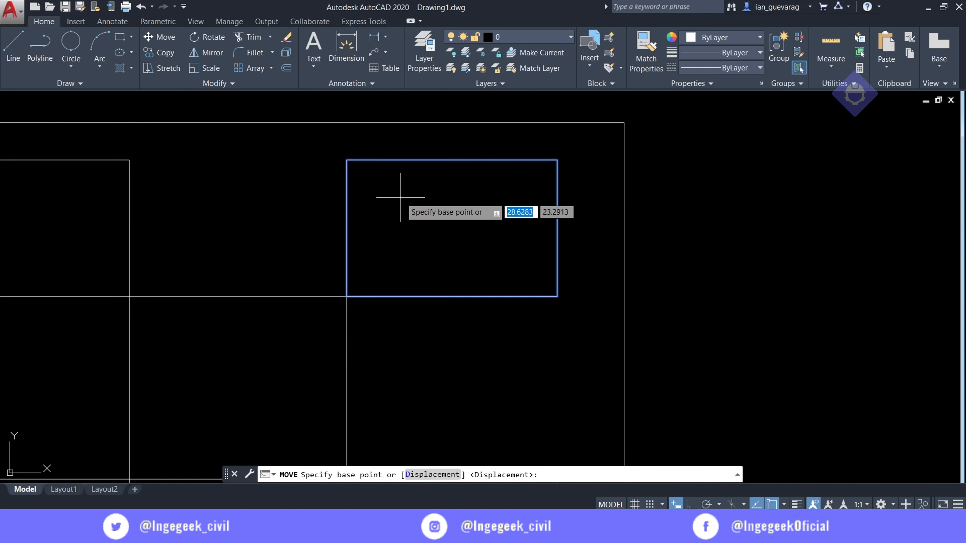
pyautogui.click(346, 296)
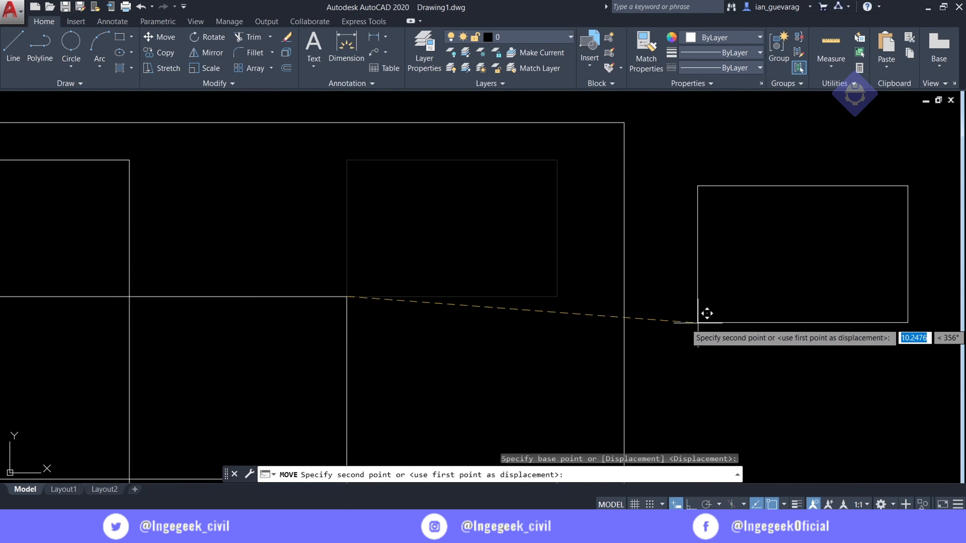
pyautogui.click(226, 266)
# Move the upper-right rectangle copy by its lower-right corner to a spot farther right, inside the outer rectangle
pyautogui.click(300, 256)
pyautogui.click(257, 273)
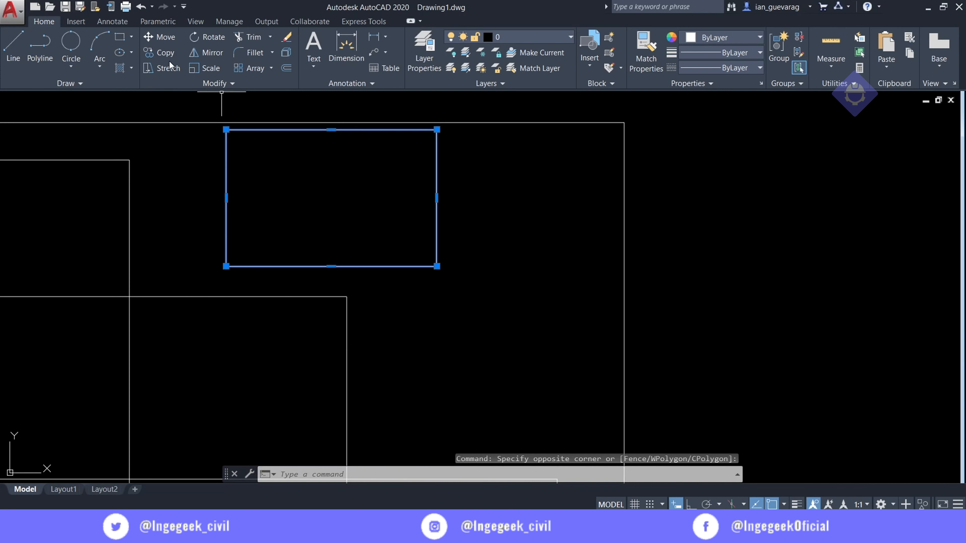
pyautogui.click(170, 37)
pyautogui.click(437, 266)
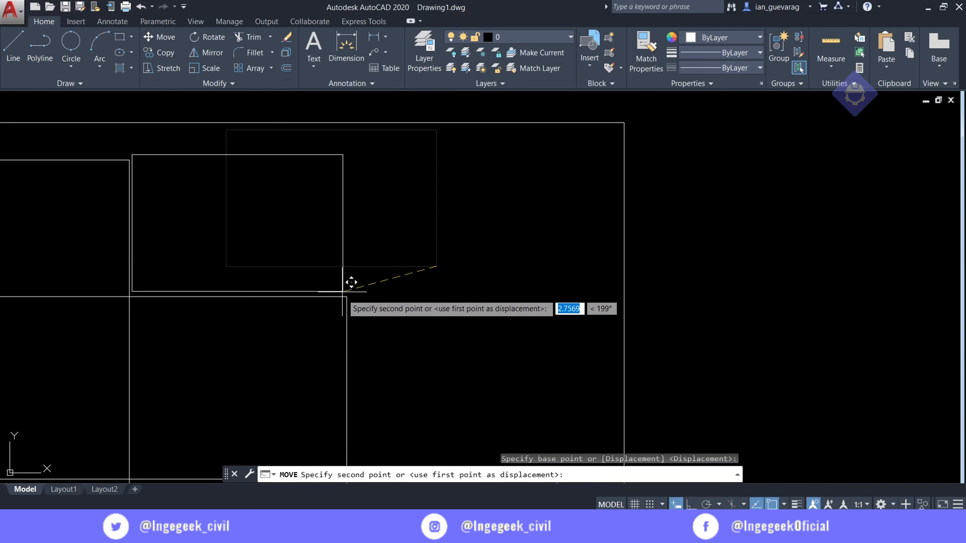
pyautogui.click(563, 273)
# Move the same rectangle copy by its upper-left corner to line up with the upper-left copy's top edge
pyautogui.click(388, 156)
pyautogui.click(289, 218)
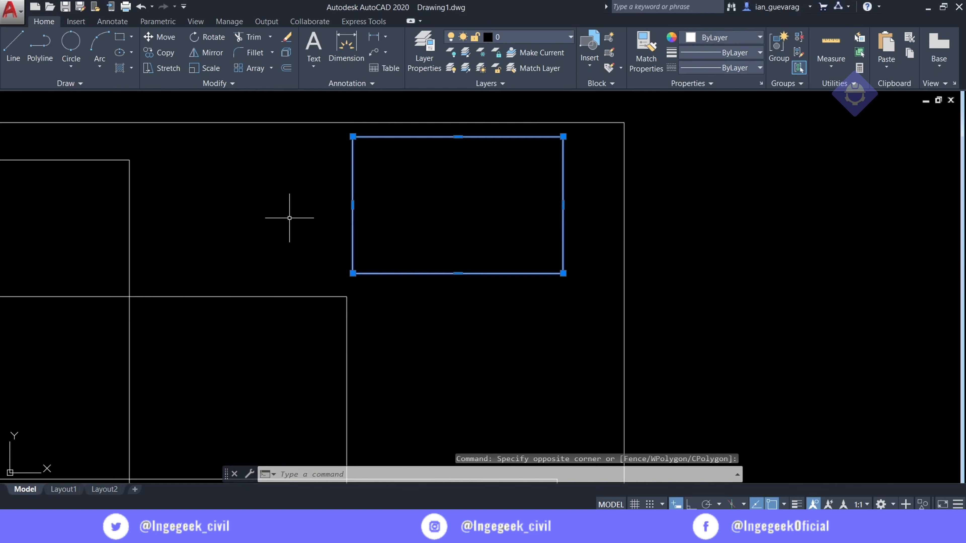
pyautogui.click(160, 41)
pyautogui.click(353, 136)
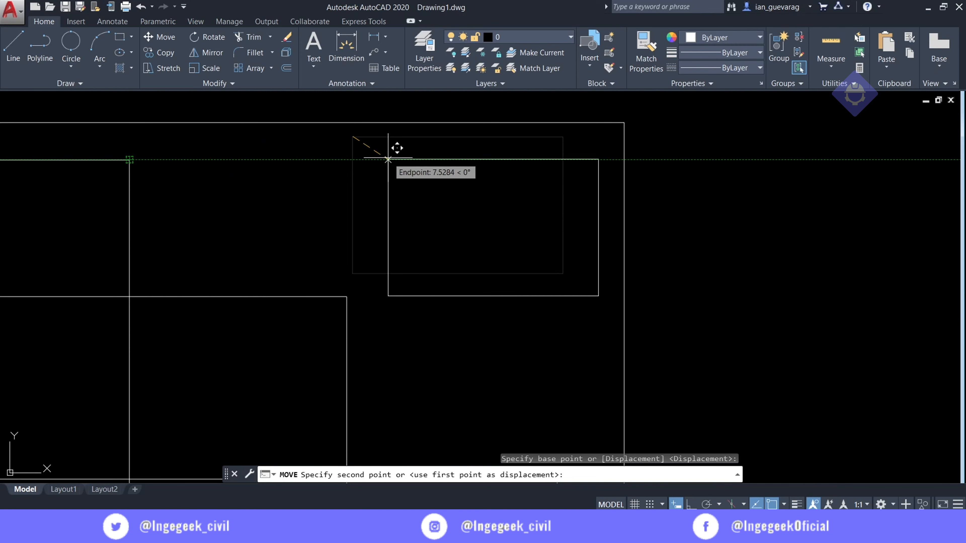
pyautogui.click(388, 159)
# Select all the practice rectangles and delete them from the drawing
pyautogui.scroll(-3, 396, 171)
pyautogui.click(499, 150)
pyautogui.click(243, 366)
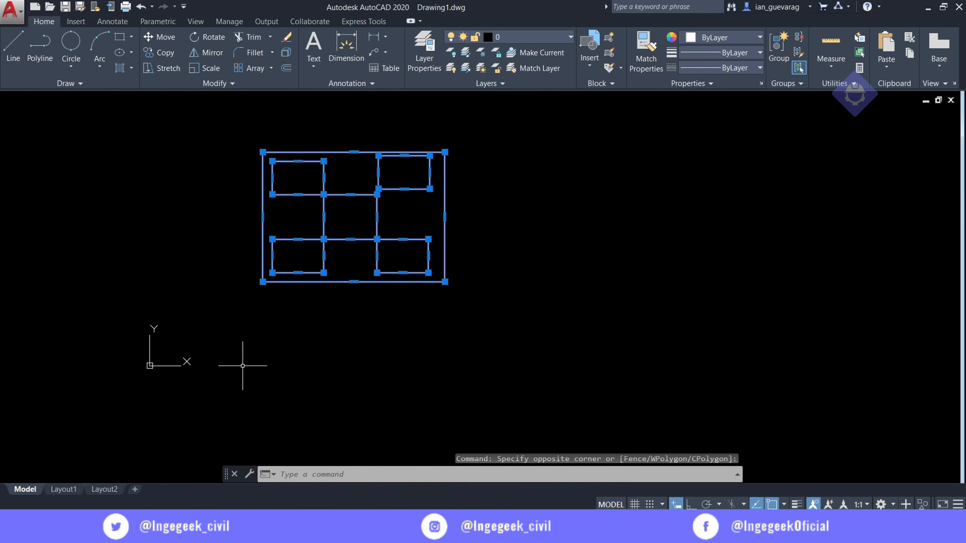
pyautogui.press('Delete')
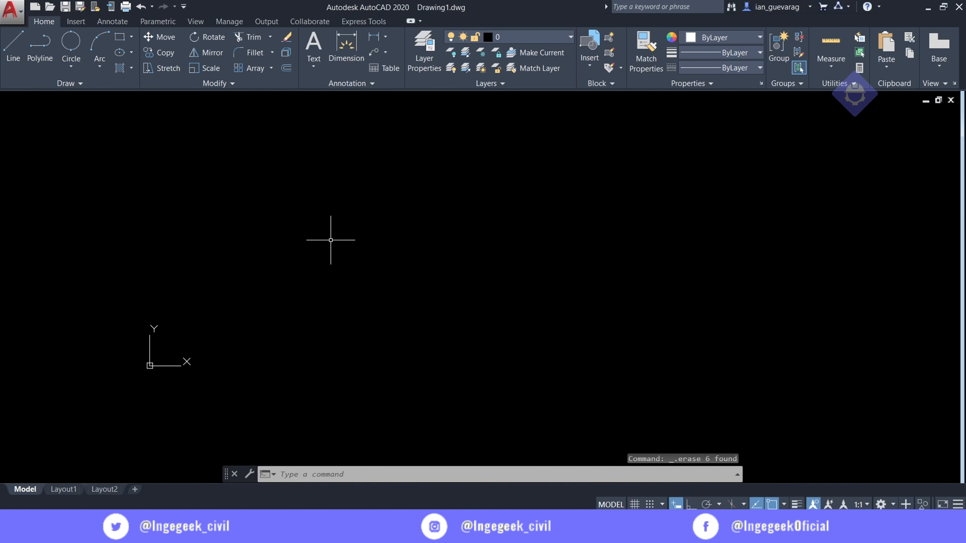
# Draw a wide rectangle in the middle of the empty drawing area
pyautogui.scroll(5, 331, 240)
pyautogui.click(119, 37)
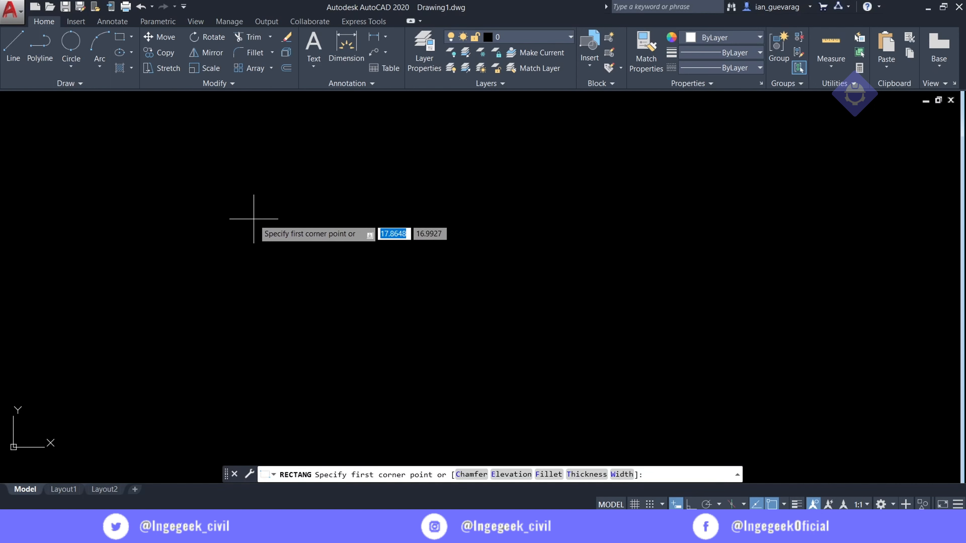
pyautogui.click(239, 191)
pyautogui.click(550, 323)
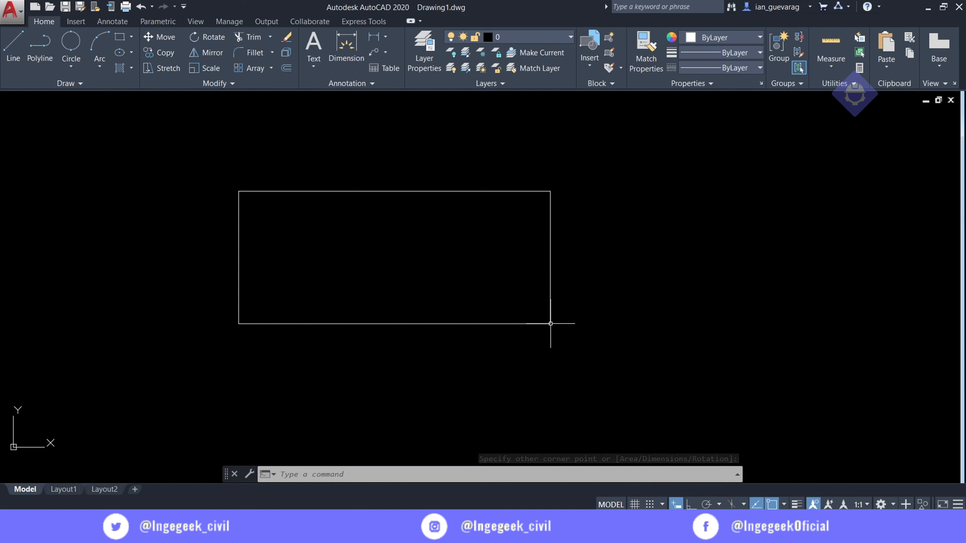
# Stretch the rectangle's right side from its upper-right corner to a point farther right and slightly lower
pyautogui.click(526, 162)
pyautogui.click(423, 395)
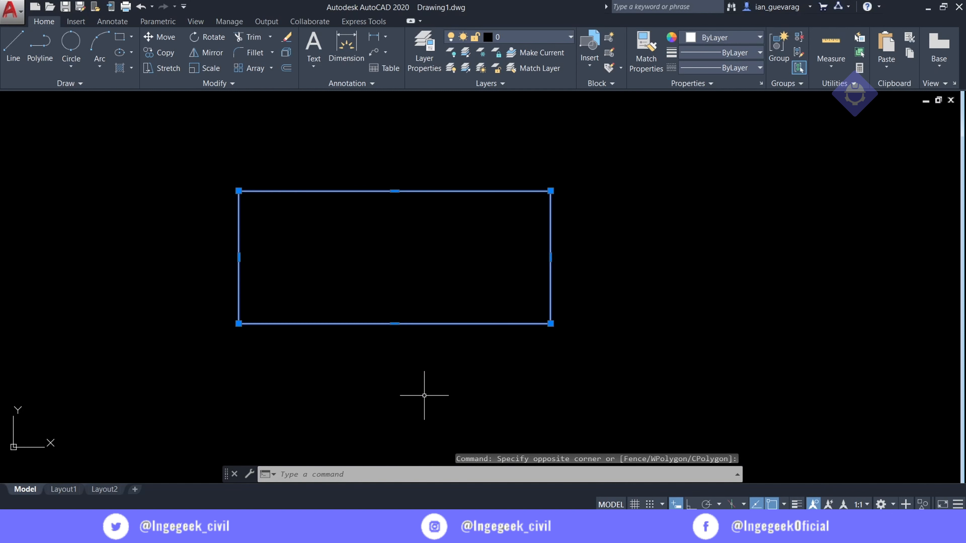
pyautogui.click(161, 68)
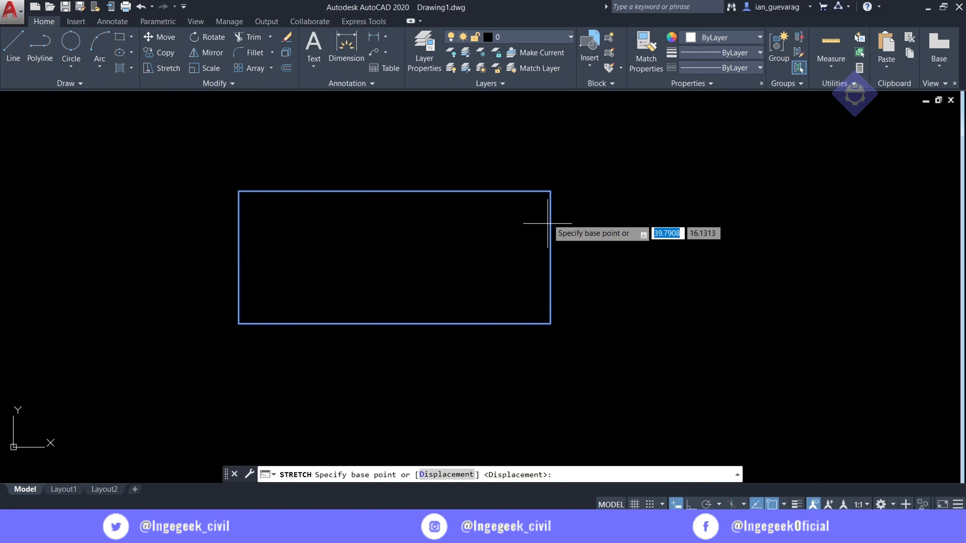
pyautogui.click(551, 191)
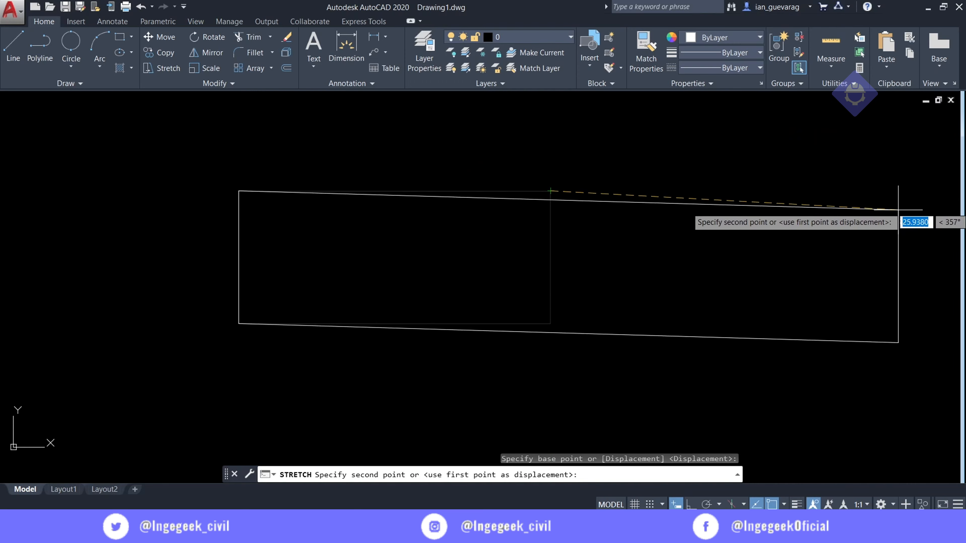
pyautogui.click(628, 233)
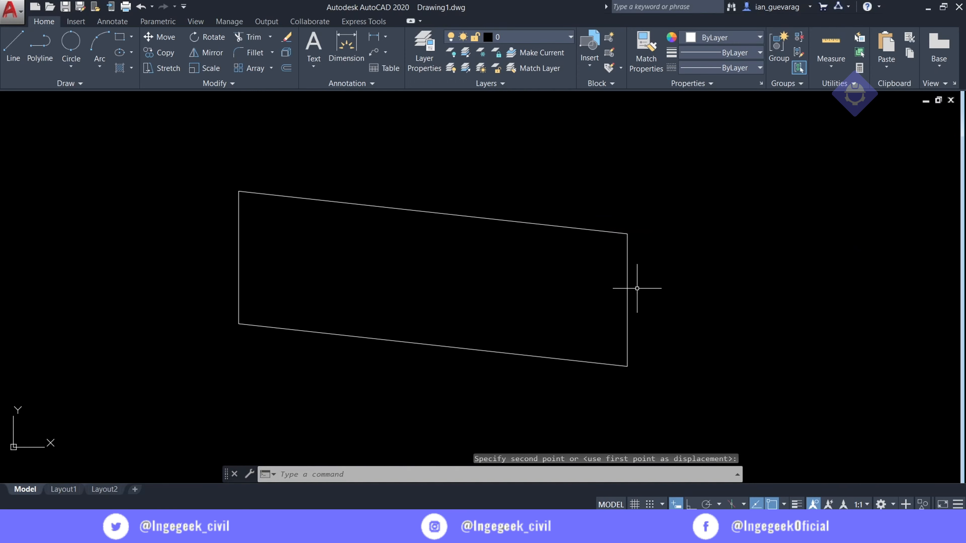
# Pull the skewed shape's upper-right vertex by its grip to a point farther right and slightly higher
pyautogui.moveTo(637, 288); pyautogui.dragTo(611, 262)
pyautogui.click(627, 233)
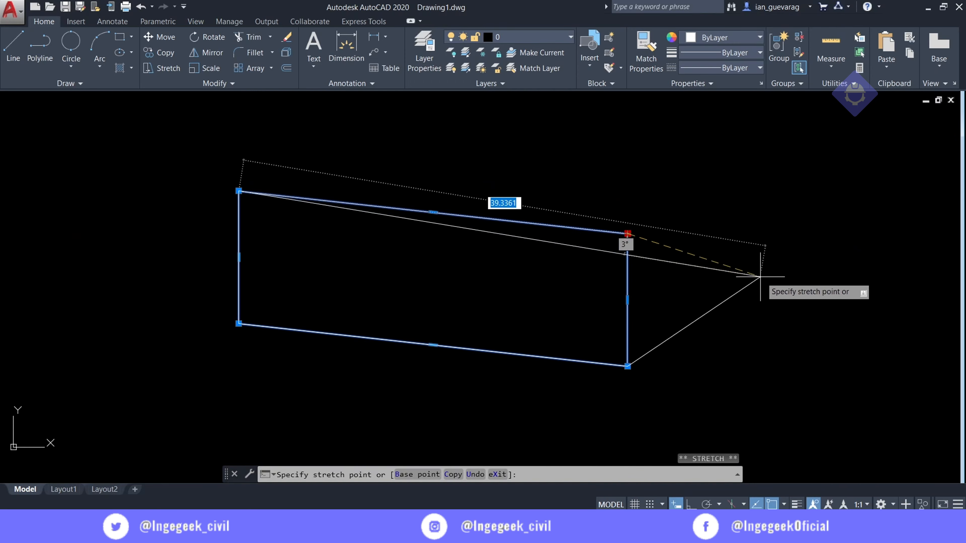
pyautogui.click(816, 218)
pyautogui.moveTo(816, 218); pyautogui.dragTo(676, 176, button='middle')
# Try the Stretch command on the irregular shape with its upper-right vertex as the base point
pyautogui.moveTo(512, 301); pyautogui.dragTo(459, 393)
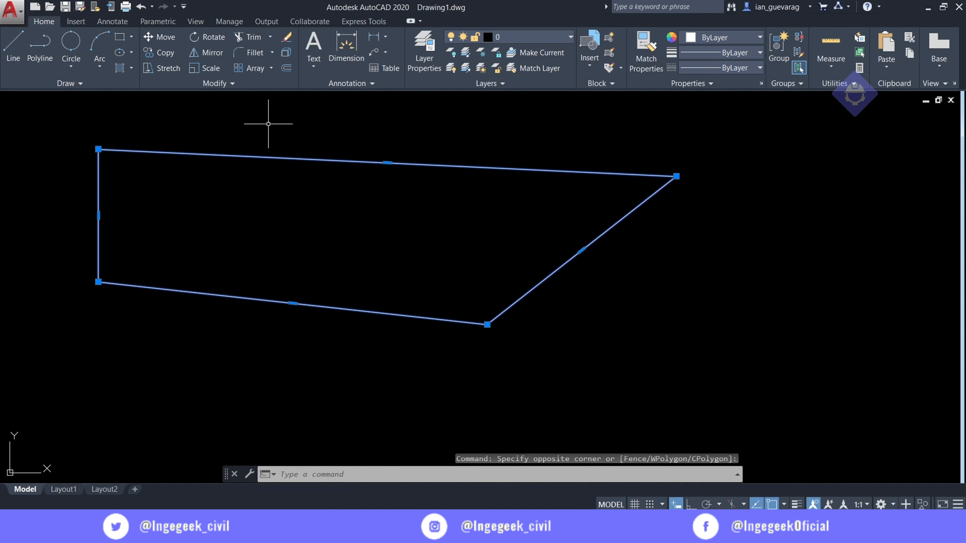
pyautogui.click(161, 68)
pyautogui.click(676, 176)
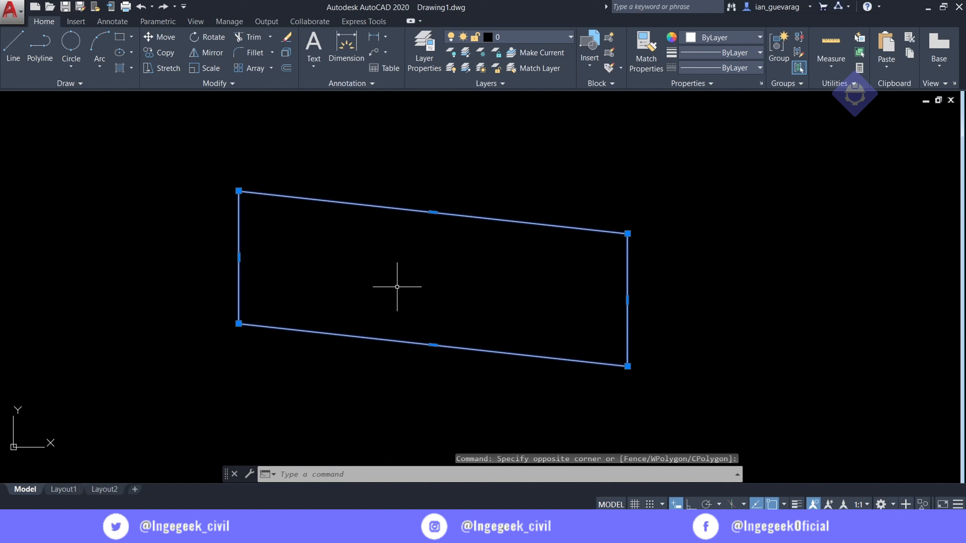
# Delete the skewed shape and draw a new wide rectangle near the middle of the drawing area
pyautogui.press('Delete')
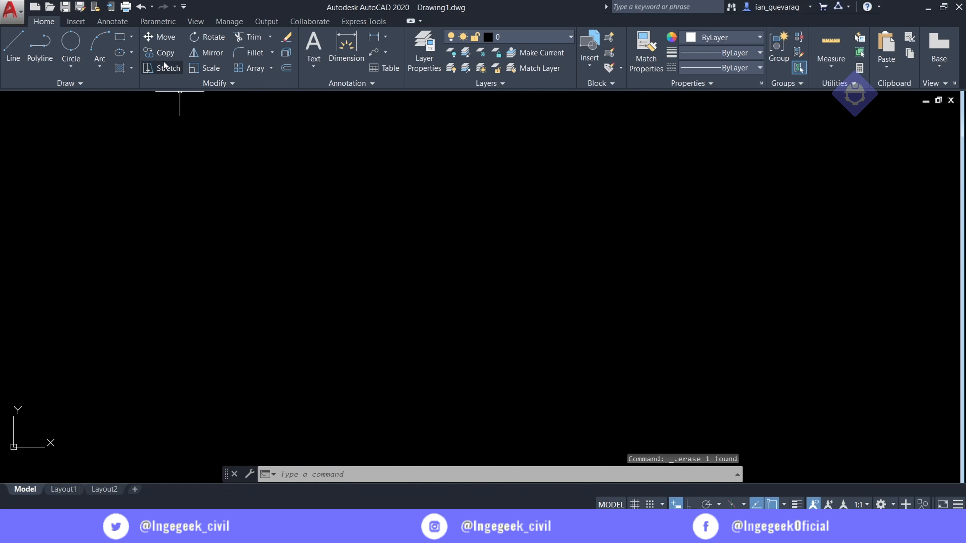
pyautogui.click(120, 37)
pyautogui.click(318, 232)
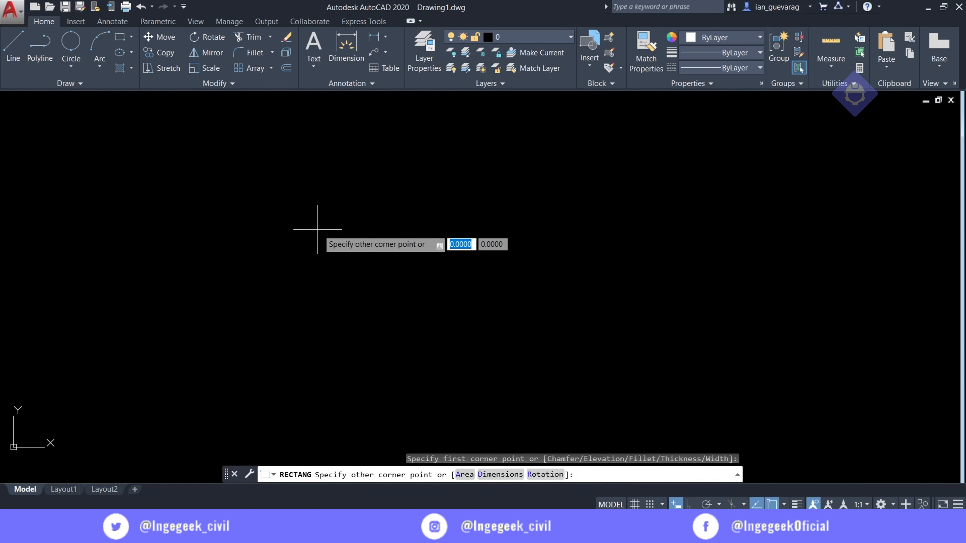
pyautogui.click(602, 361)
pyautogui.click(157, 69)
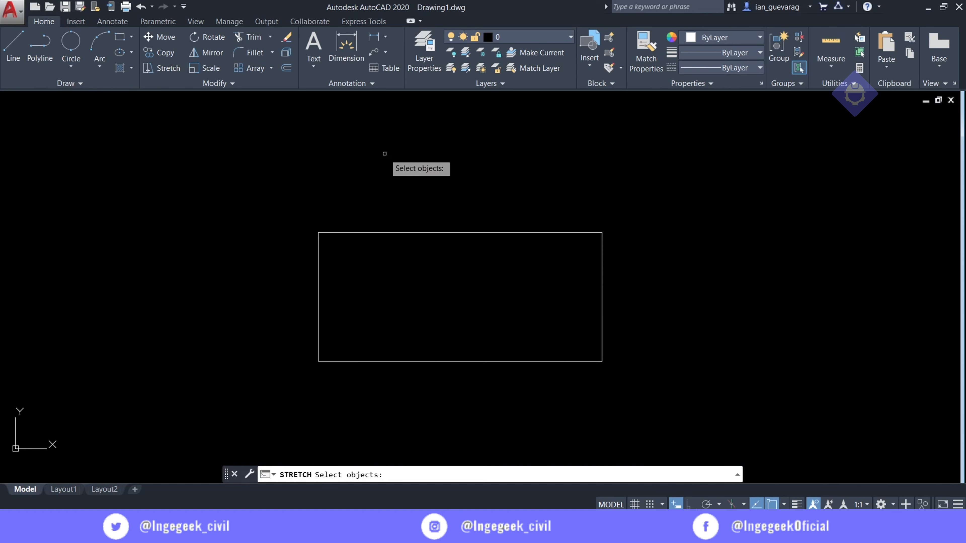
pyautogui.click(662, 186)
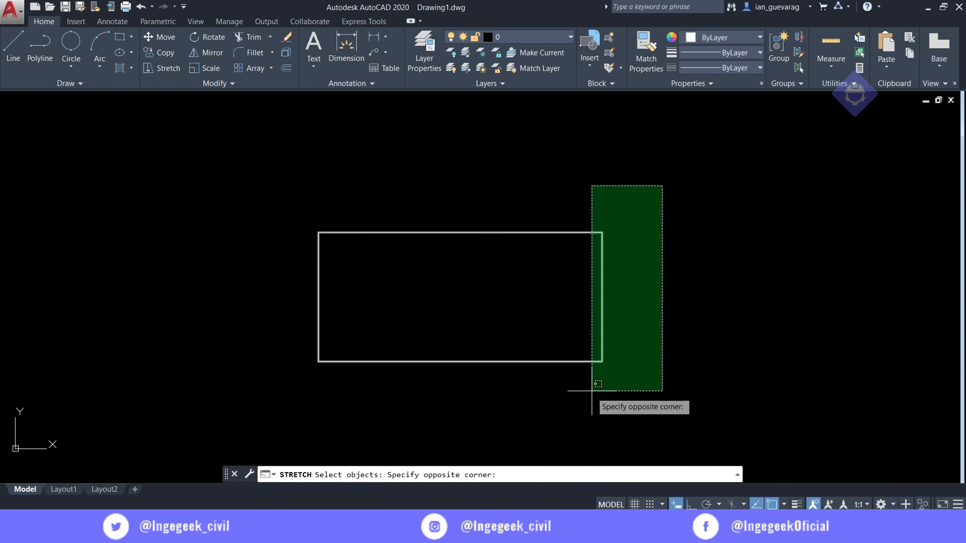
pyautogui.click(586, 396)
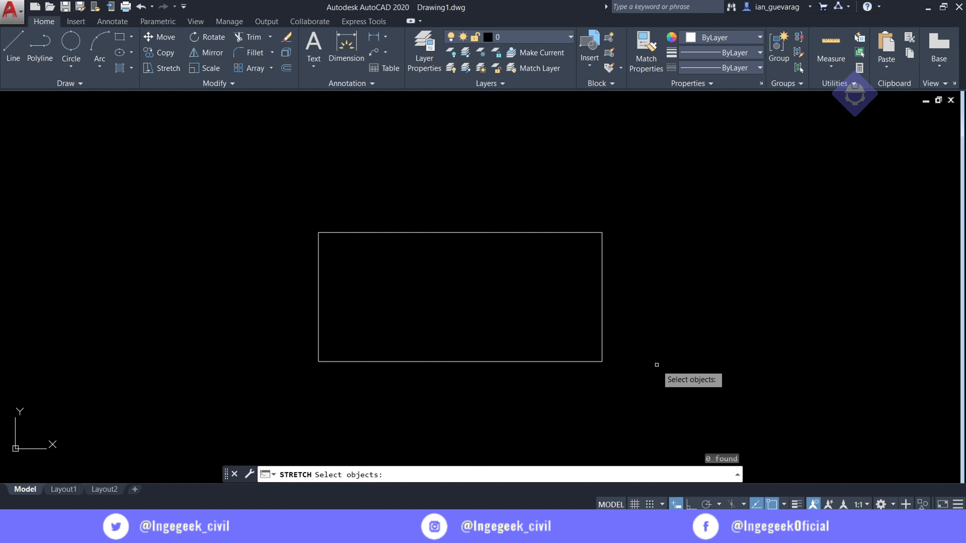
pyautogui.press('Escape')
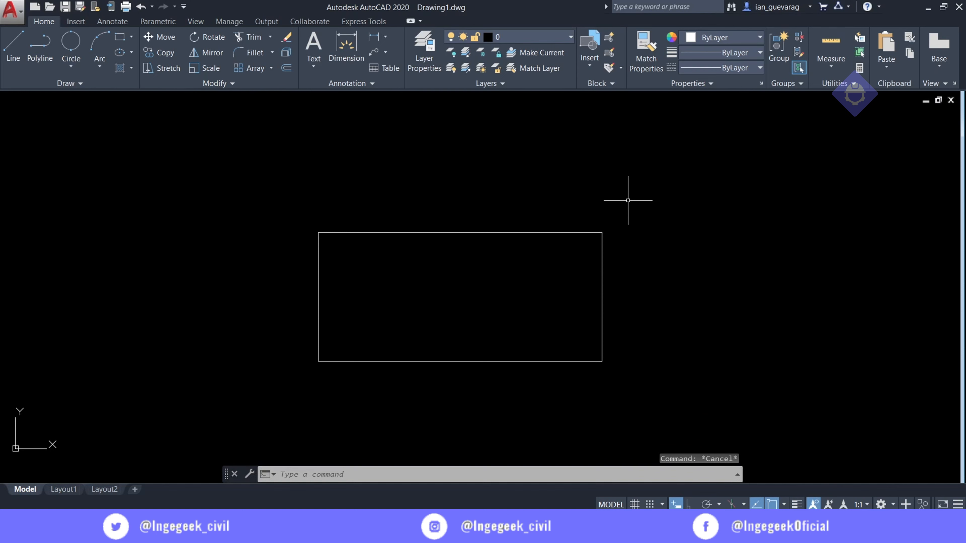
pyautogui.click(514, 381)
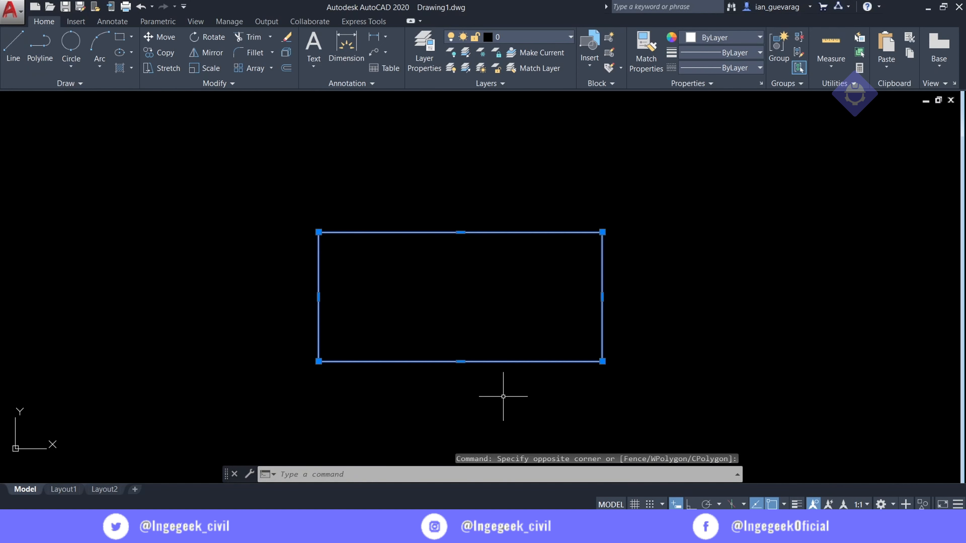
pyautogui.press('Escape')
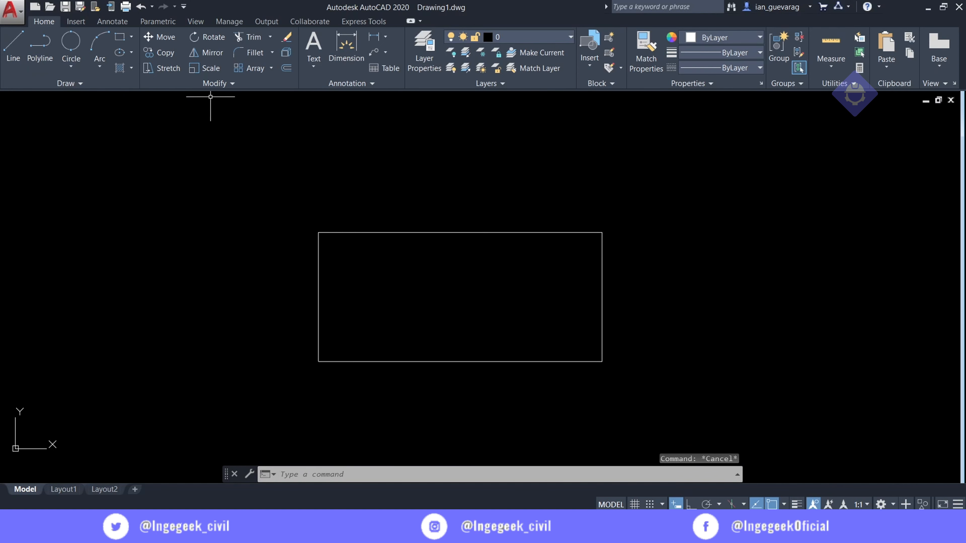
# Try to stretch the rectangle's right side with a crossing window and its lower-right corner as base point
pyautogui.click(160, 69)
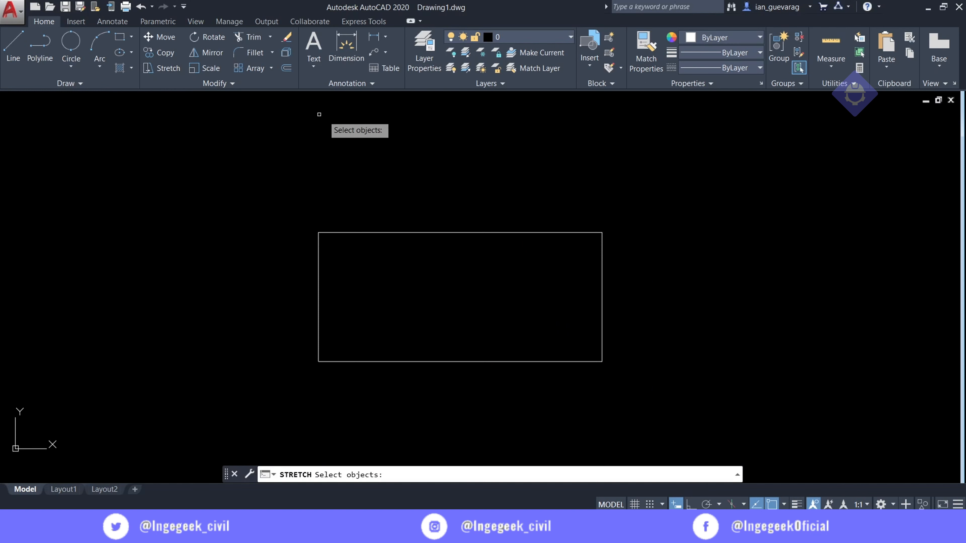
pyautogui.click(660, 203)
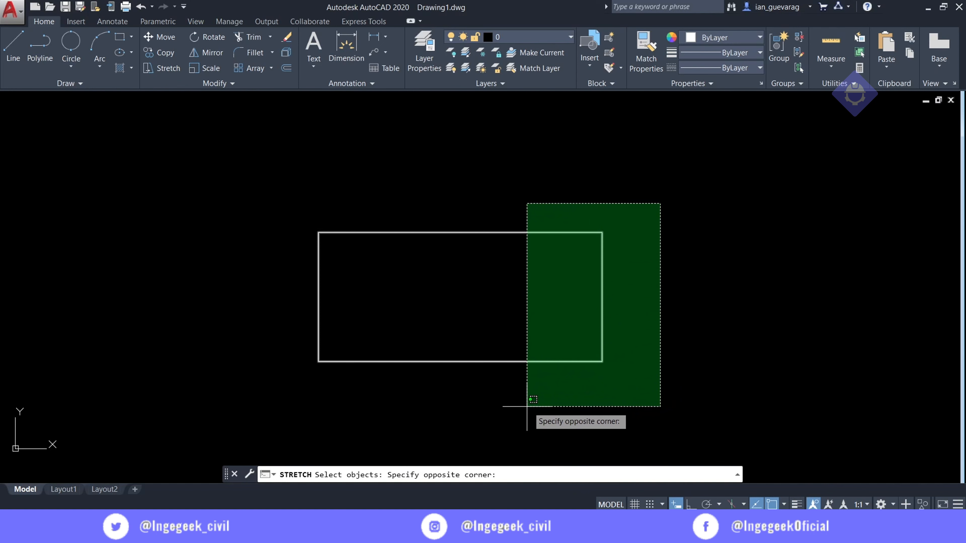
pyautogui.click(583, 387)
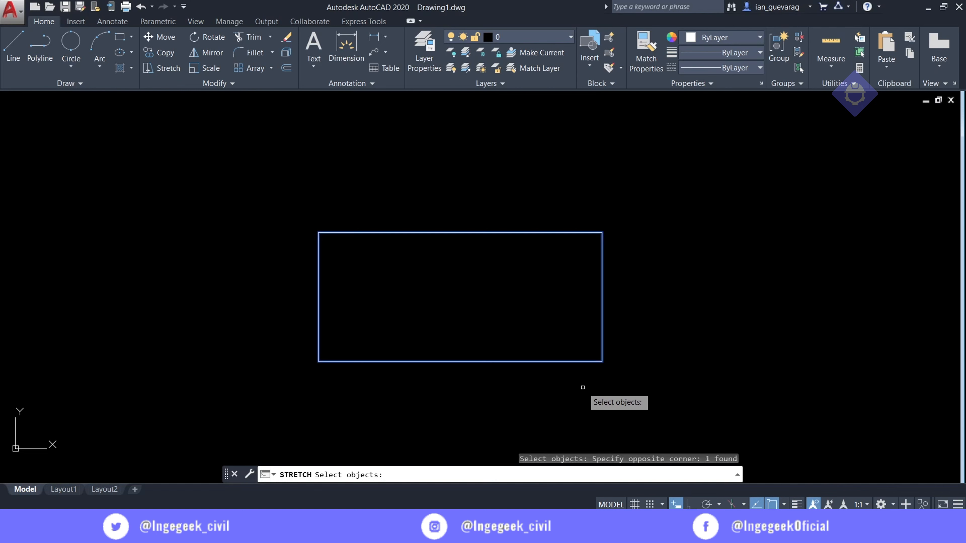
pyautogui.press('Return')
pyautogui.click(602, 361)
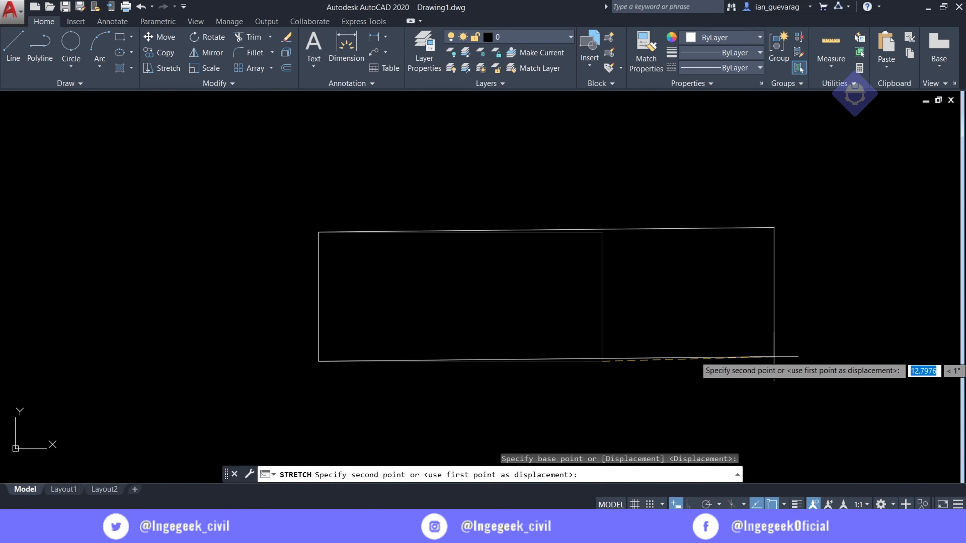
pyautogui.press('Escape')
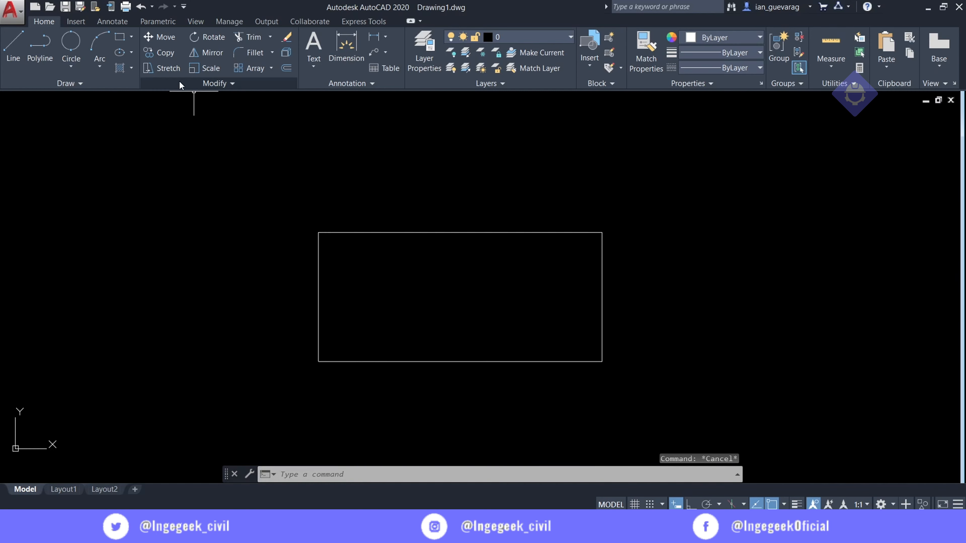
# Try to stretch the rectangle with a crossing window around the whole shape and its lower-right corner as base point
pyautogui.click(159, 68)
pyautogui.click(663, 206)
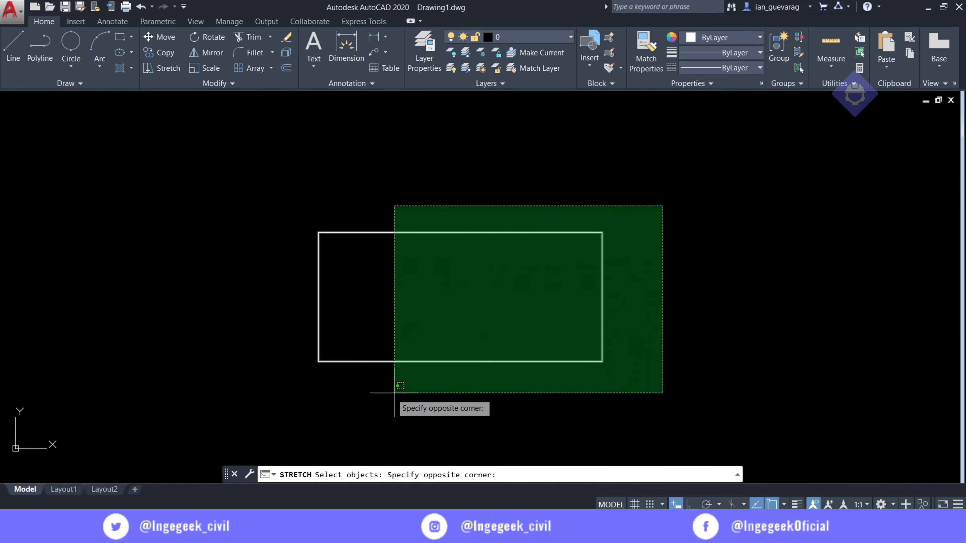
pyautogui.click(273, 412)
pyautogui.press('Return')
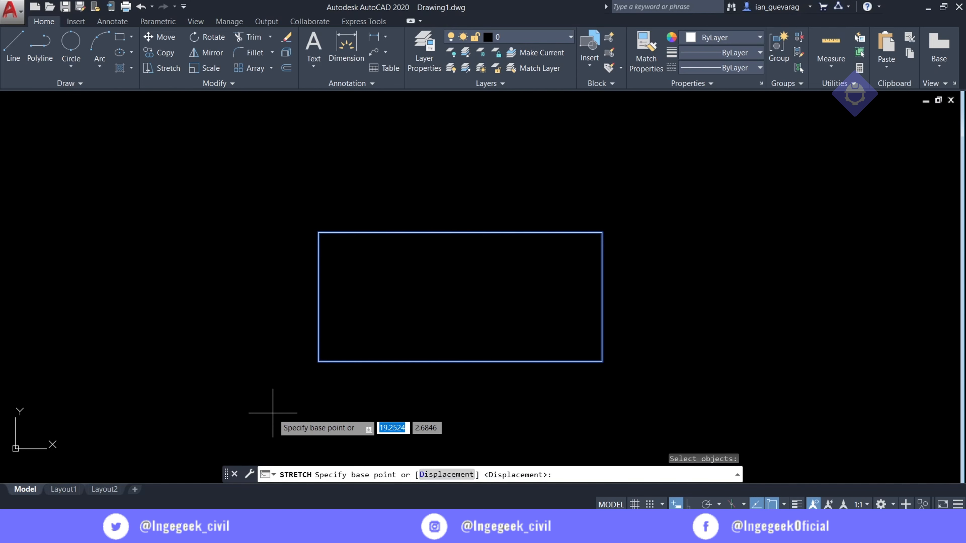
pyautogui.click(601, 360)
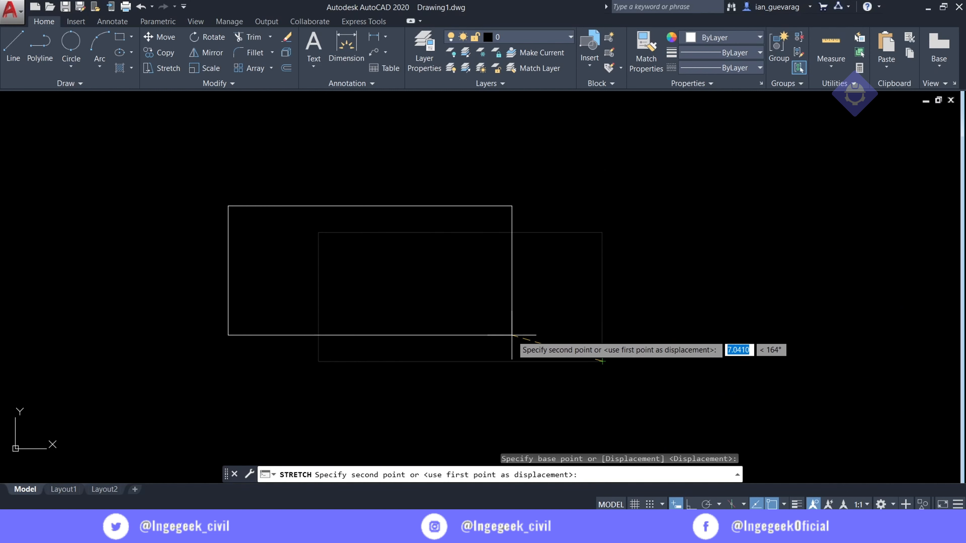
pyautogui.press('Escape')
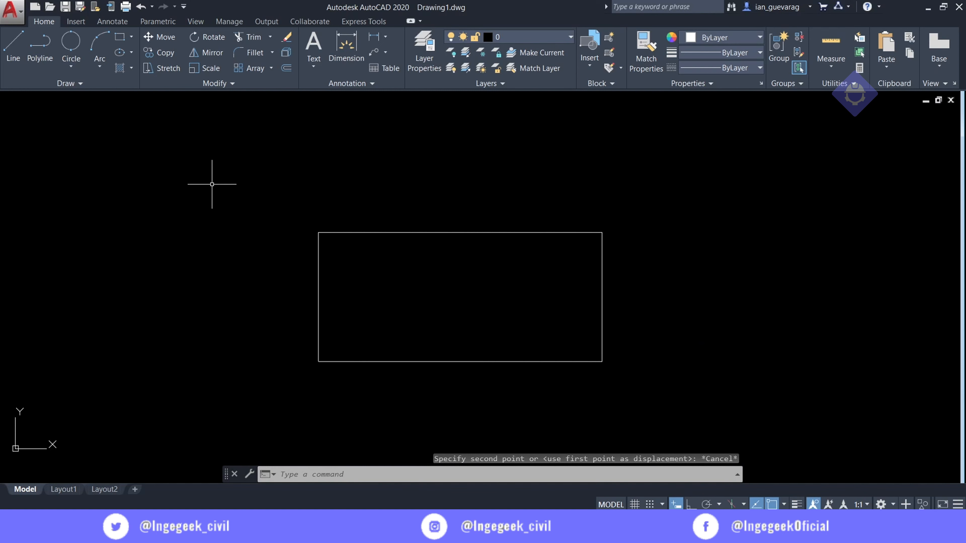
# Try again to stretch the rectangle from its lower-right corner, with a crossing window over only its right side
pyautogui.click(164, 68)
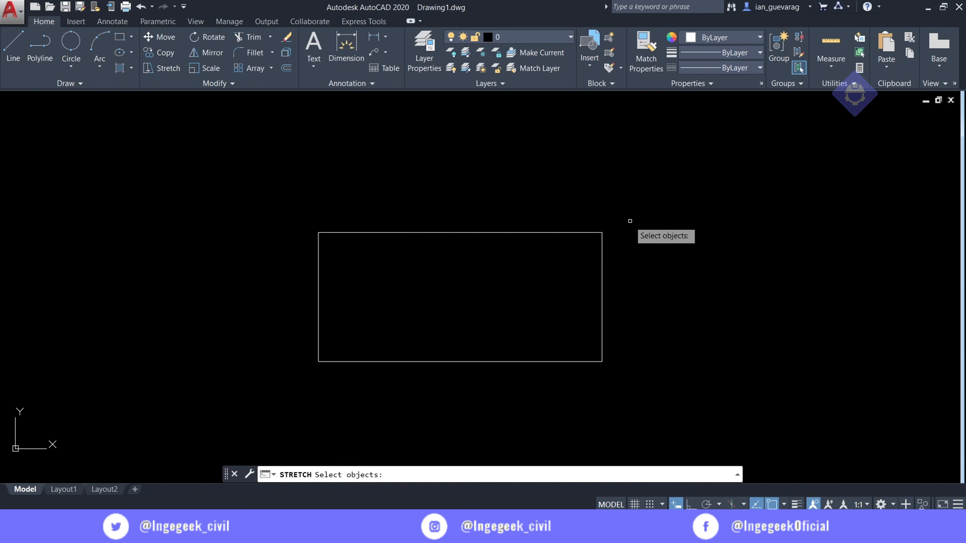
pyautogui.press('Escape')
pyautogui.write('s')
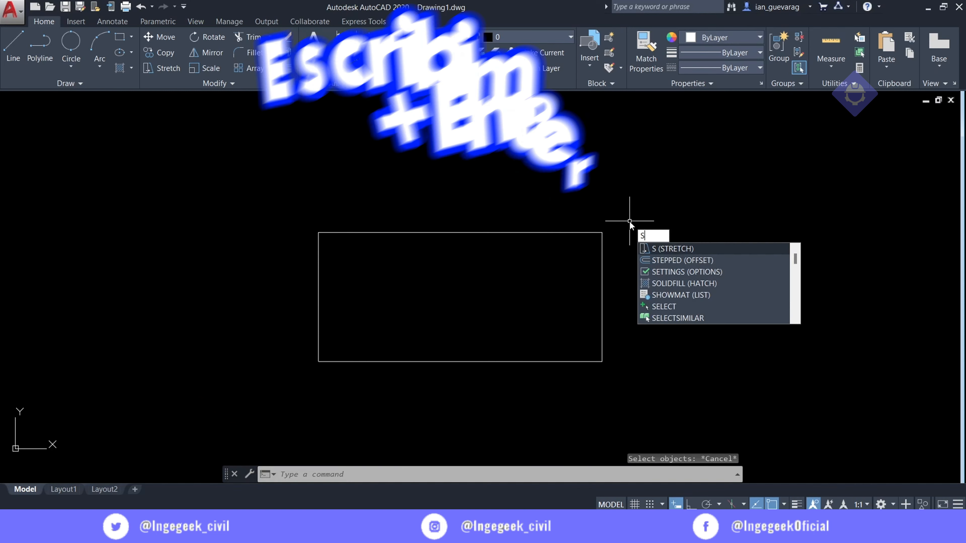
pyautogui.press('Return')
pyautogui.click(643, 207)
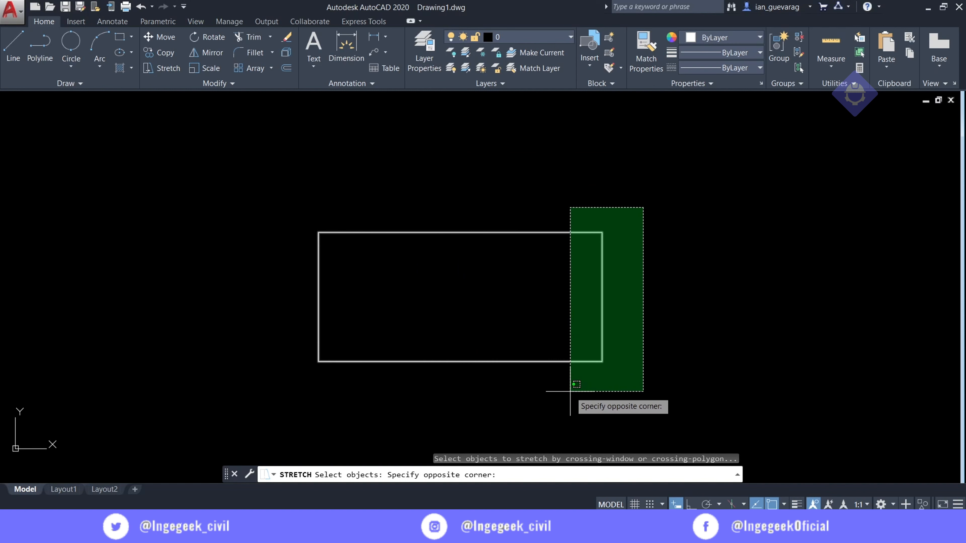
pyautogui.click(570, 391)
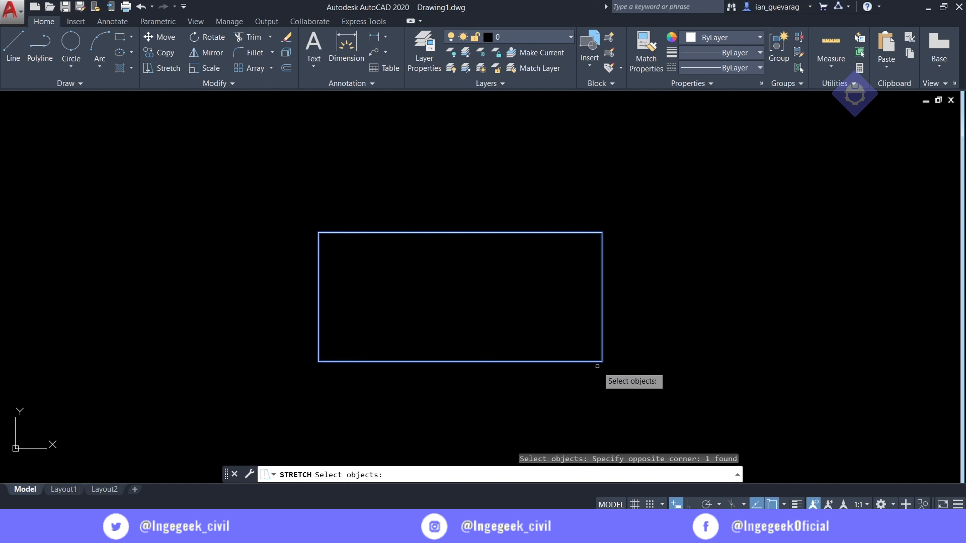
pyautogui.press('Return')
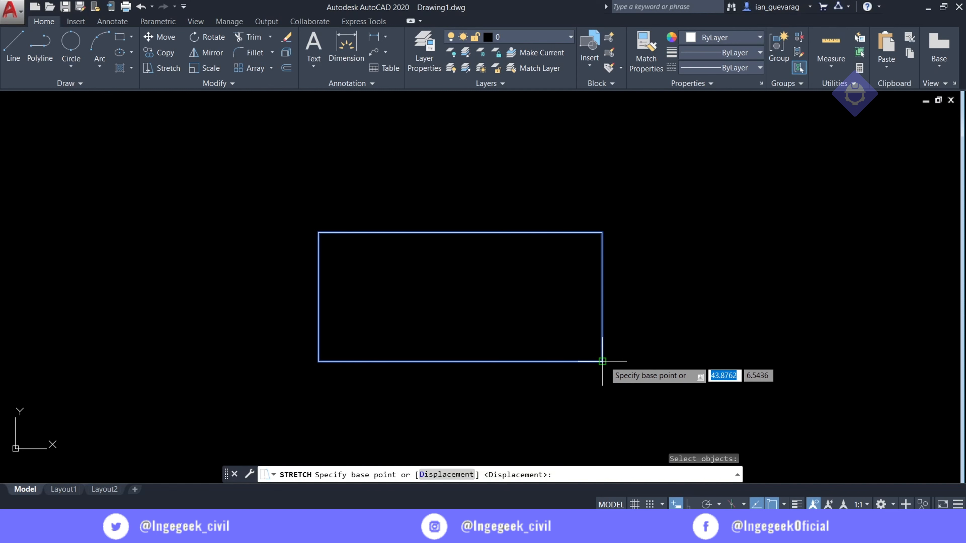
pyautogui.click(602, 362)
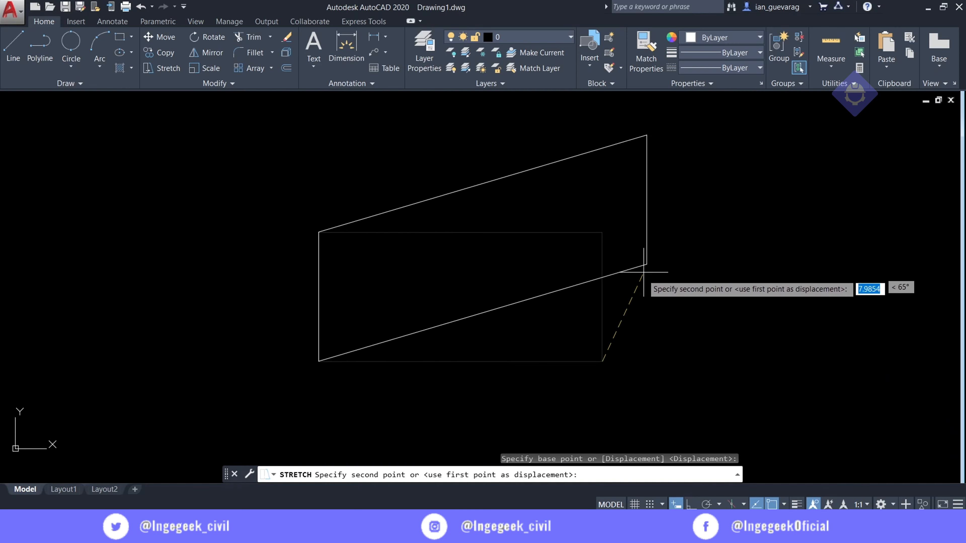
pyautogui.press('Escape')
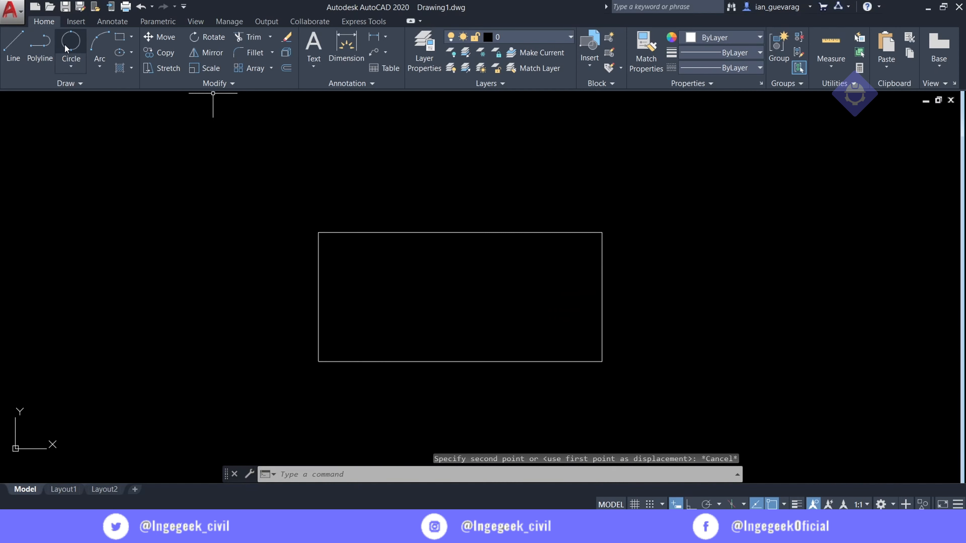
# Try to stretch the rectangle with a crossing window around the whole shape and its lower-left corner as base point
pyautogui.write('s')
pyautogui.press('Return')
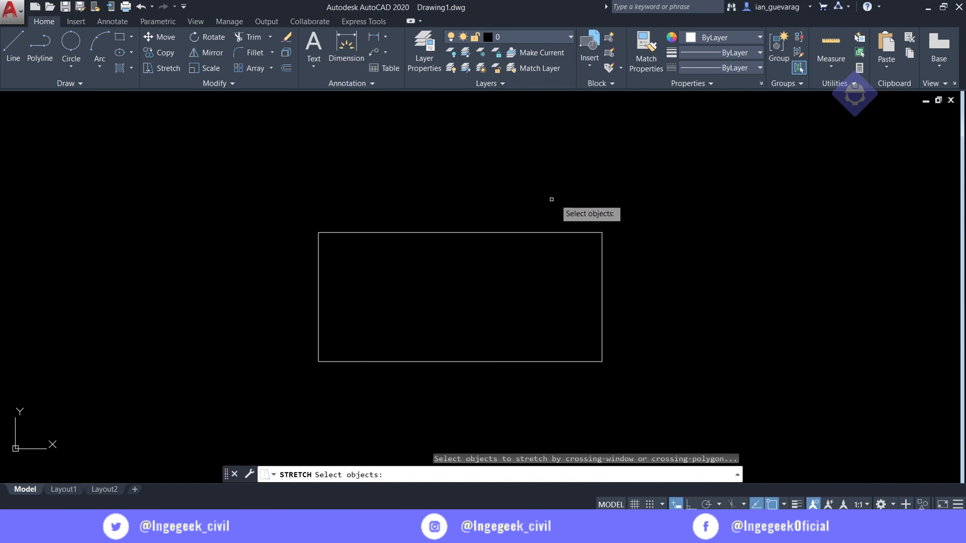
pyautogui.click(640, 184)
pyautogui.click(270, 421)
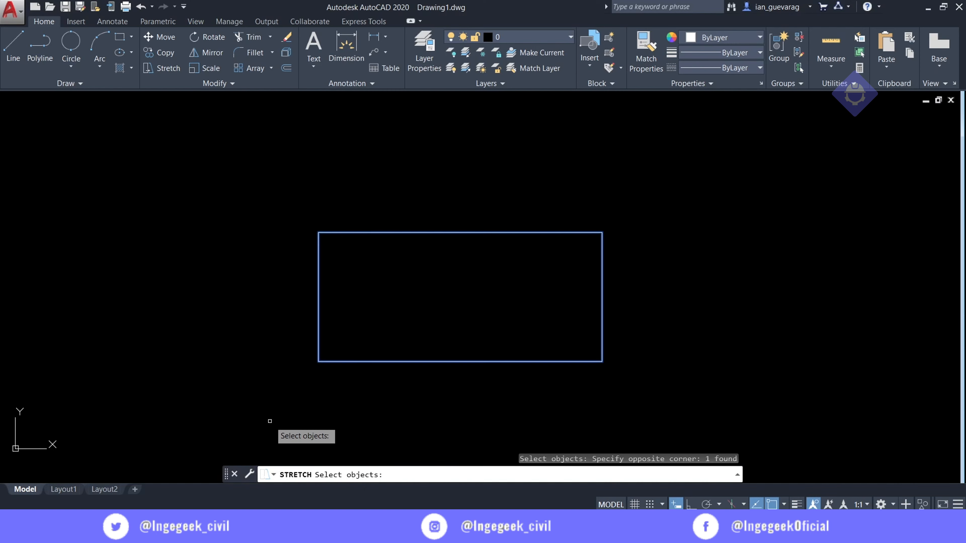
pyautogui.press('Return')
pyautogui.click(318, 361)
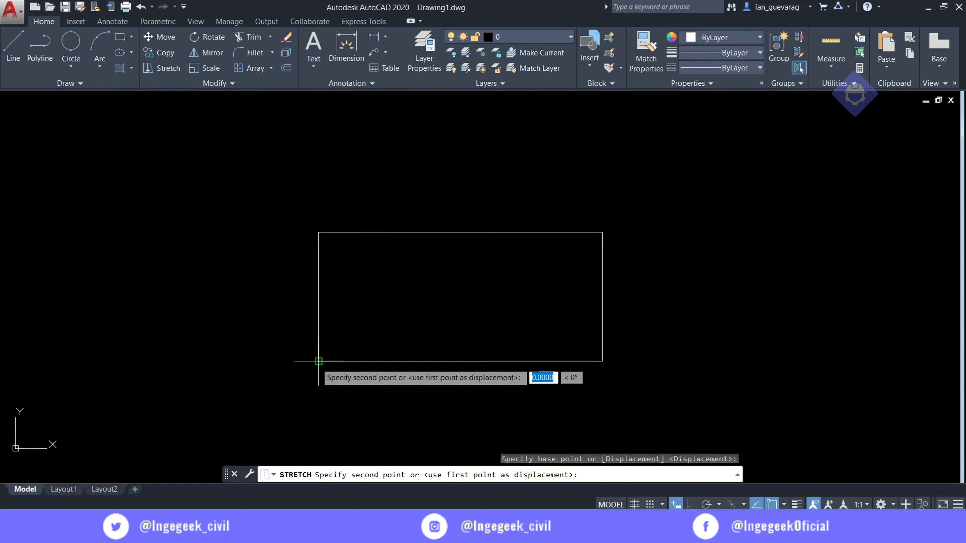
pyautogui.press('Escape')
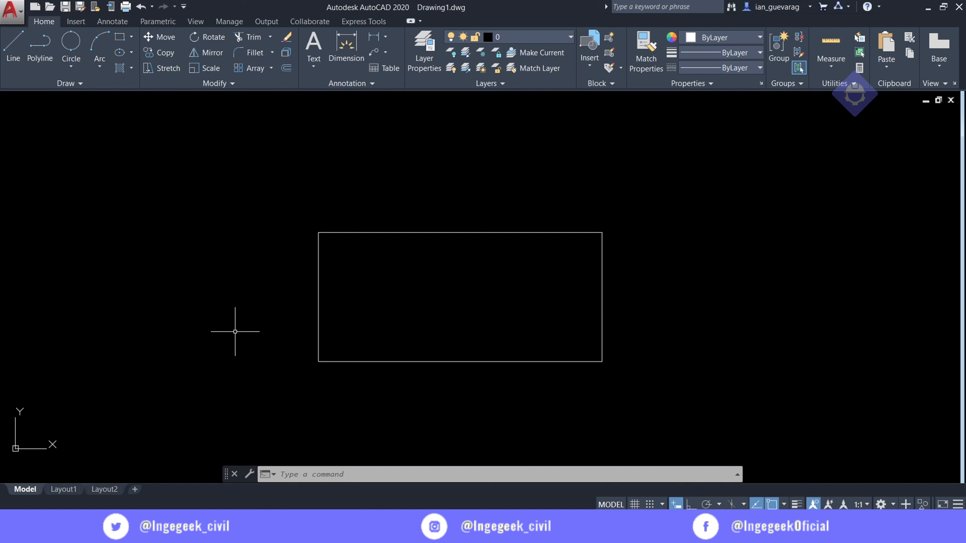
# Rotate the rectangle 180° about its lower-left corner with Ortho on
pyautogui.scroll(-2, 643, 240)
pyautogui.scroll(2, 680, 198)
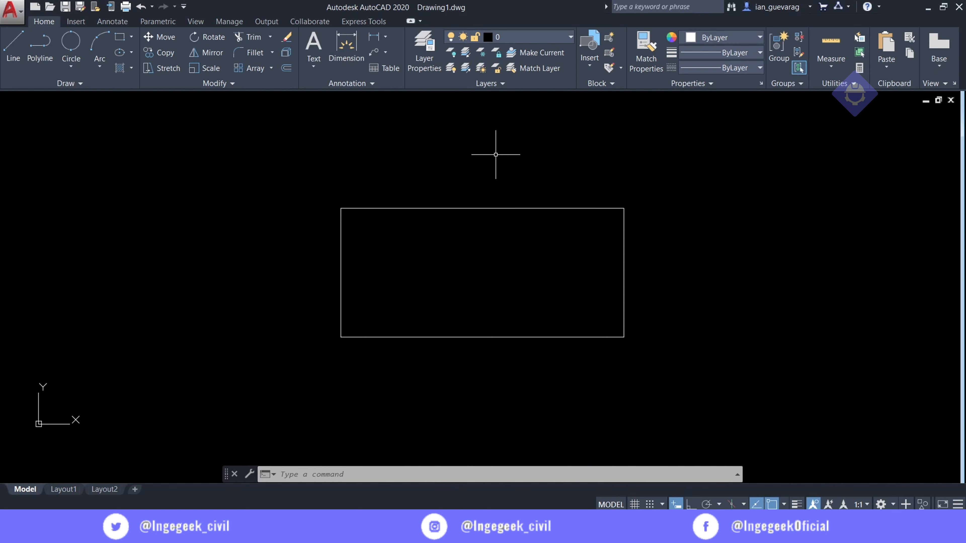
pyautogui.click(525, 149)
pyautogui.click(462, 384)
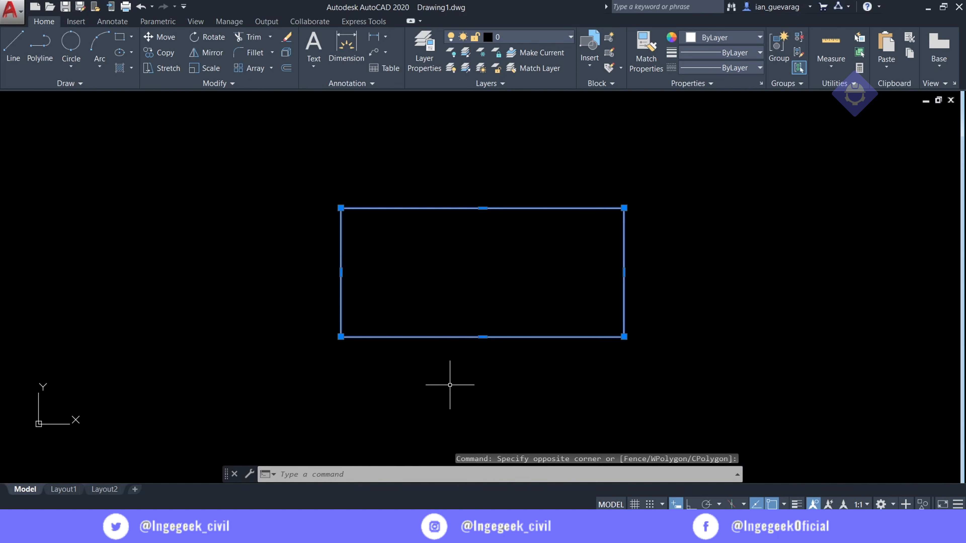
pyautogui.click(193, 37)
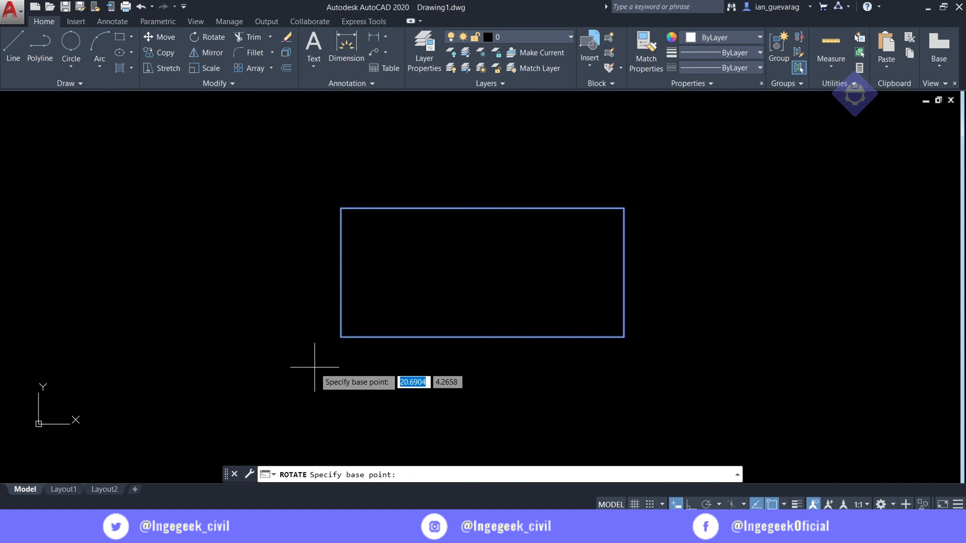
pyautogui.click(341, 337)
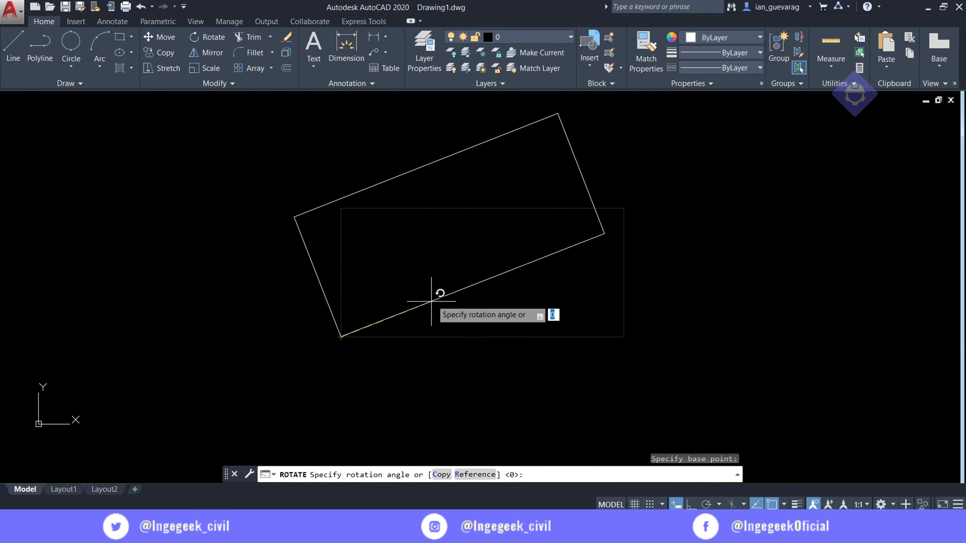
pyautogui.press('F8')
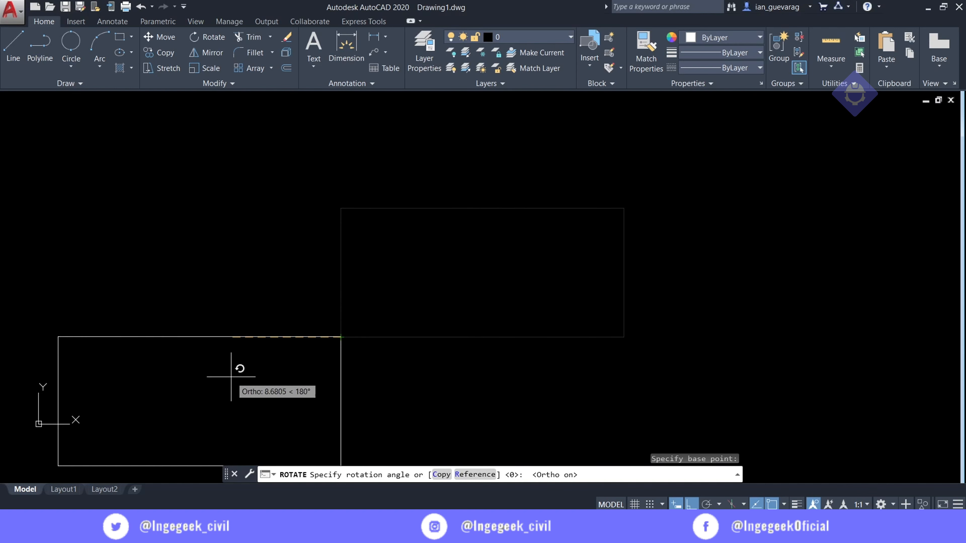
pyautogui.click(119, 220)
pyautogui.scroll(-4, 189, 323)
pyautogui.scroll(2, 172, 327)
pyautogui.moveTo(173, 328); pyautogui.dragTo(396, 277, button='middle')
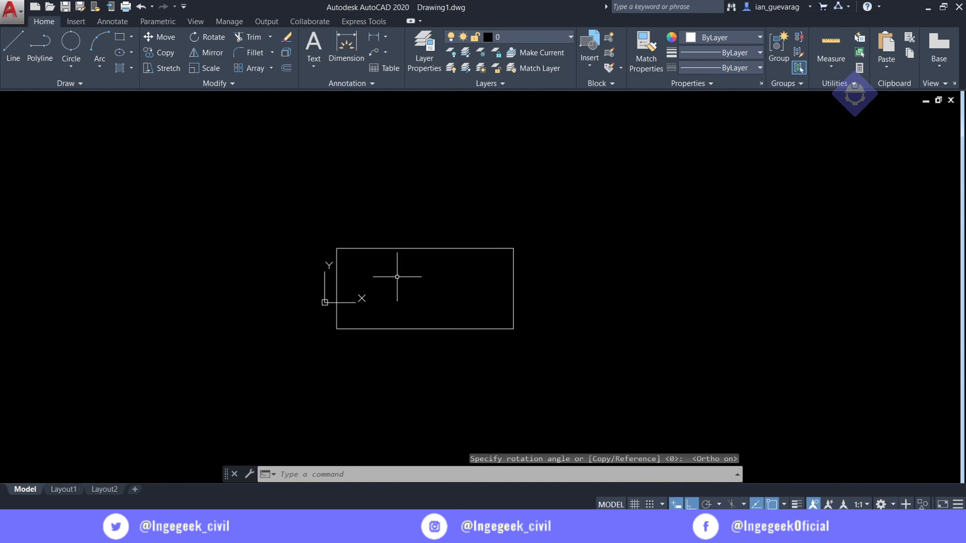
pyautogui.scroll(2, 461, 235)
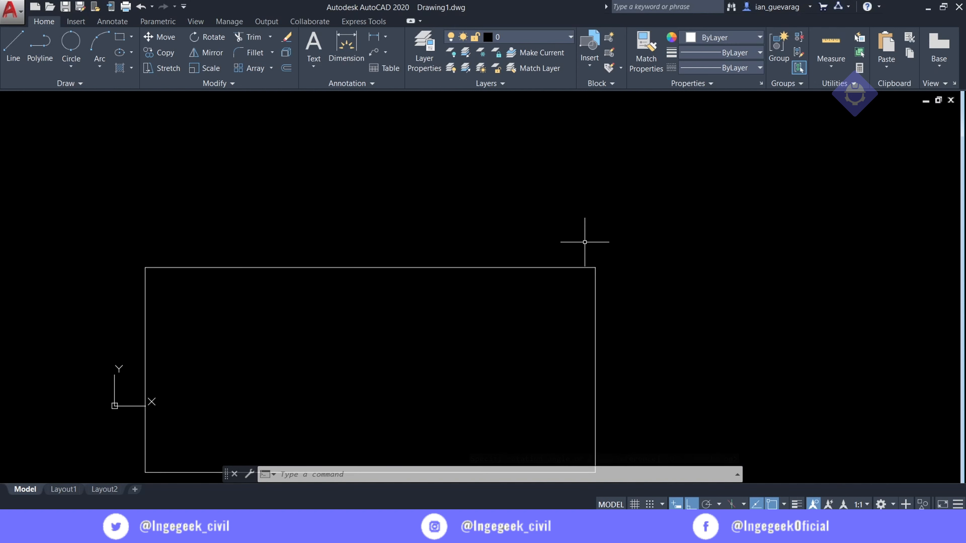
# Delete the rectangle and, with Ortho off, draw a slanted line rising to the upper right from near the middle of the drawing area
pyautogui.click(621, 218)
pyautogui.click(557, 314)
pyautogui.write('l')
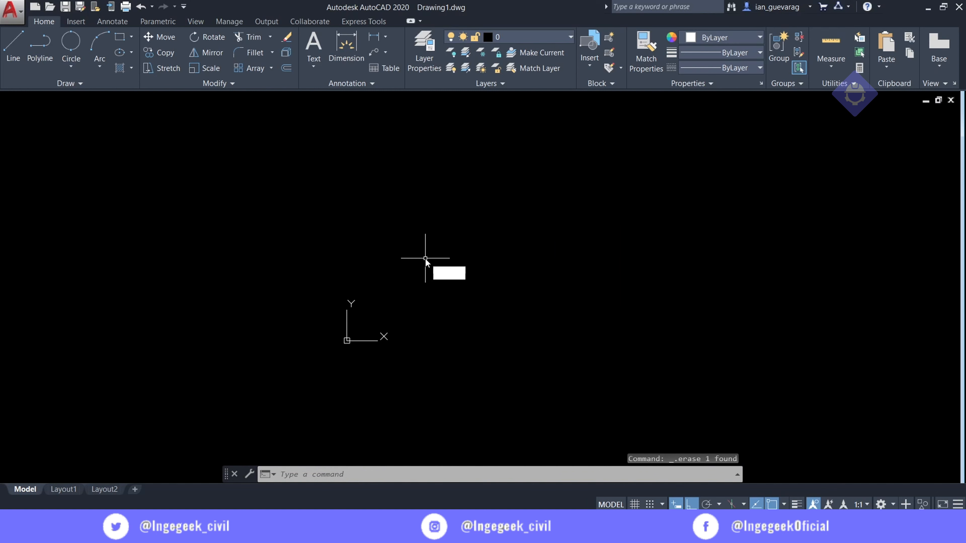
pyautogui.press('Return')
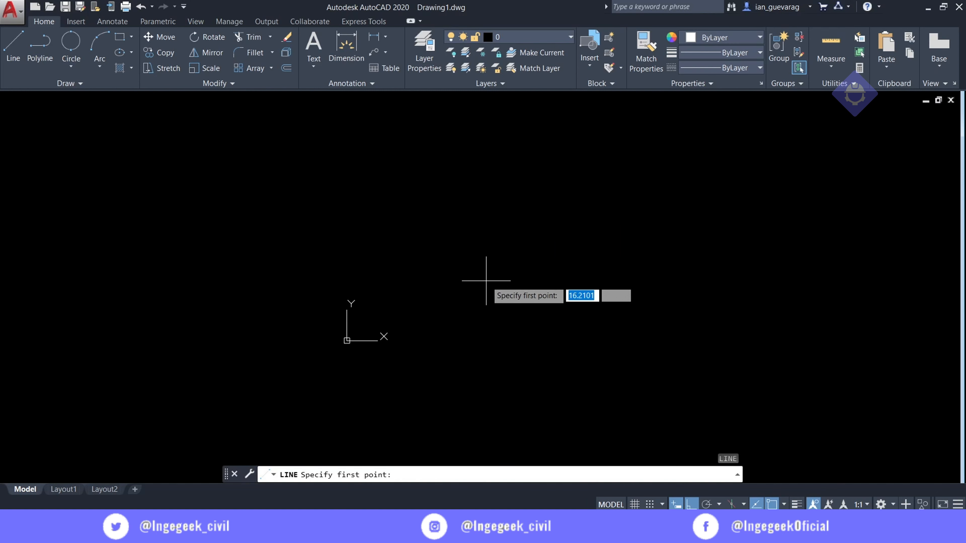
pyautogui.click(446, 322)
pyautogui.press('F8')
pyautogui.click(623, 126)
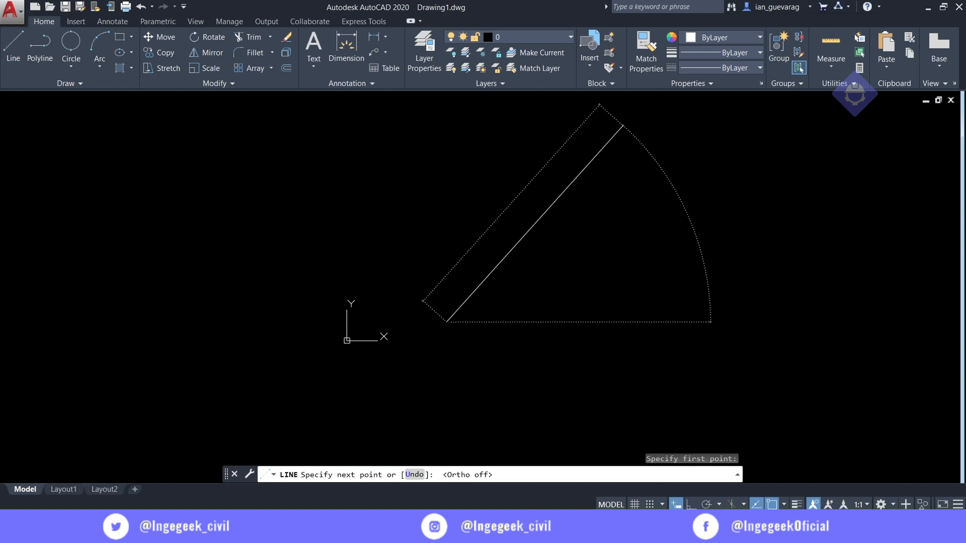
# Draw a second slanted line from the first line's lower endpoint toward the upper left, forming a V
pyautogui.press('Escape')
pyautogui.write('l')
pyautogui.press('Return')
pyautogui.click(446, 322)
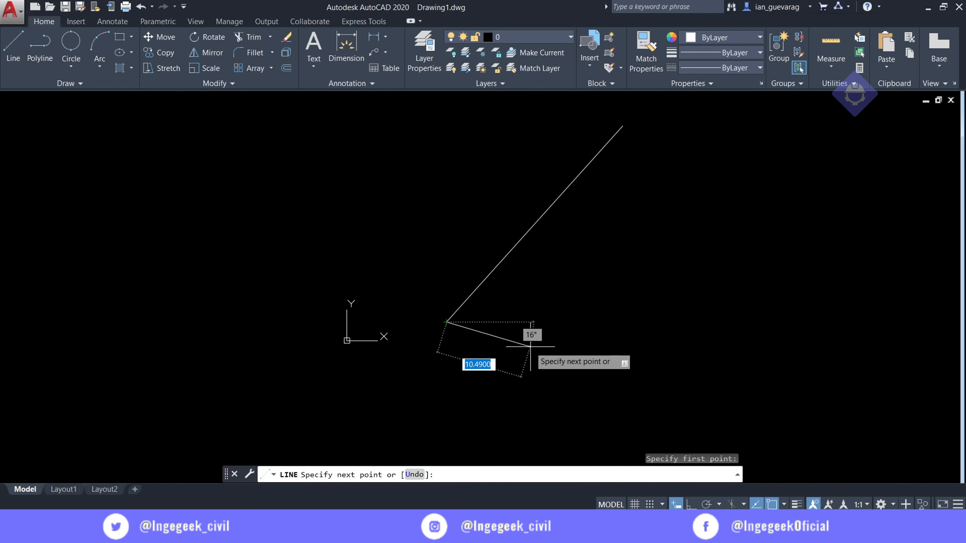
pyautogui.click(237, 158)
pyautogui.press('Escape')
pyautogui.click(120, 36)
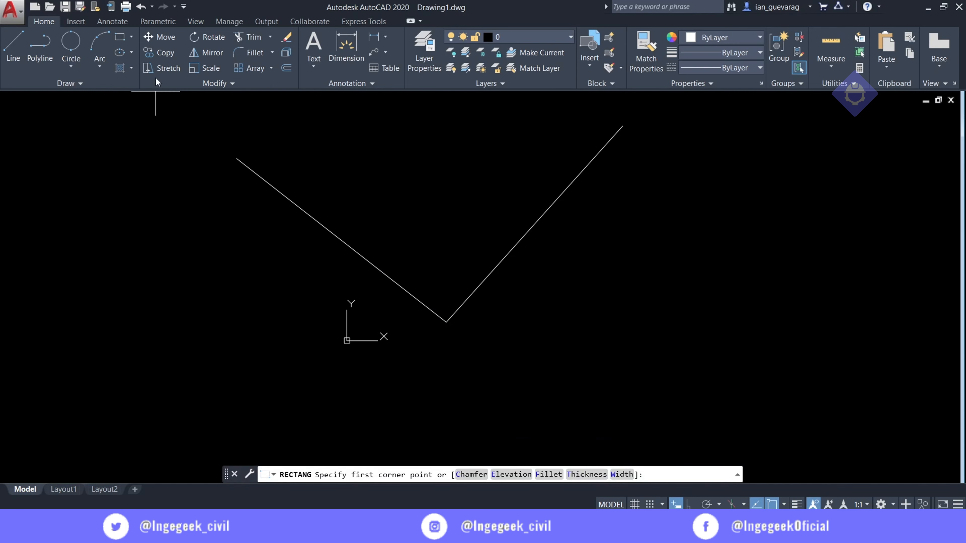
pyautogui.click(443, 329)
pyautogui.press('Escape')
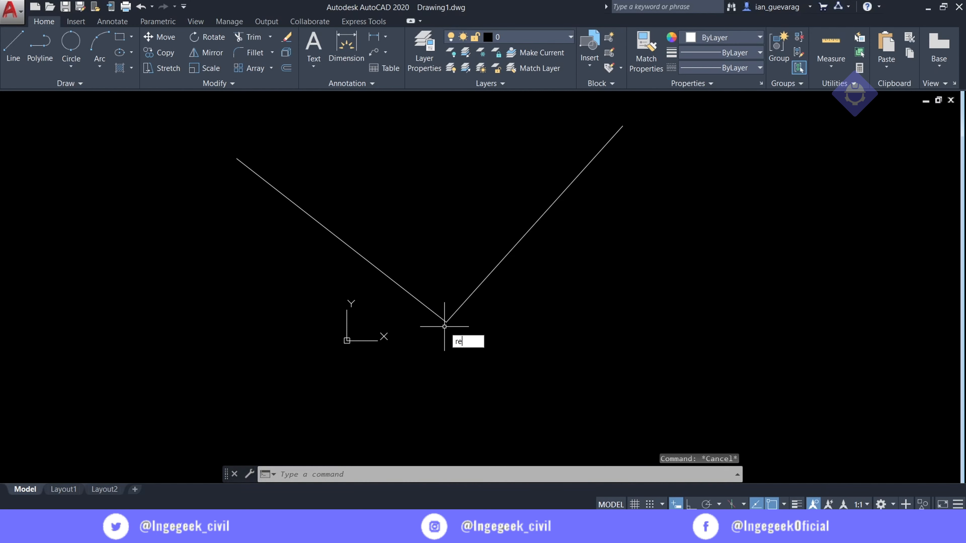
# Draw a wide rectangle below the V with its upper-left corner at the point where the lines meet
pyautogui.write('rec')
pyautogui.press('Return')
pyautogui.click(446, 322)
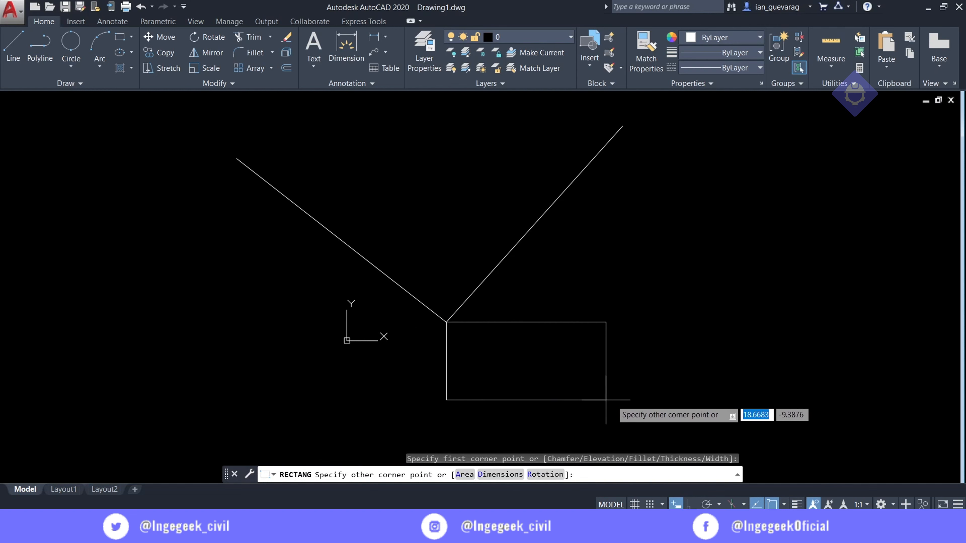
pyautogui.click(654, 402)
# Rotate the rectangle about the V's vertex to align it with the right slanted line, picking that line's upper endpoint
pyautogui.click(632, 400)
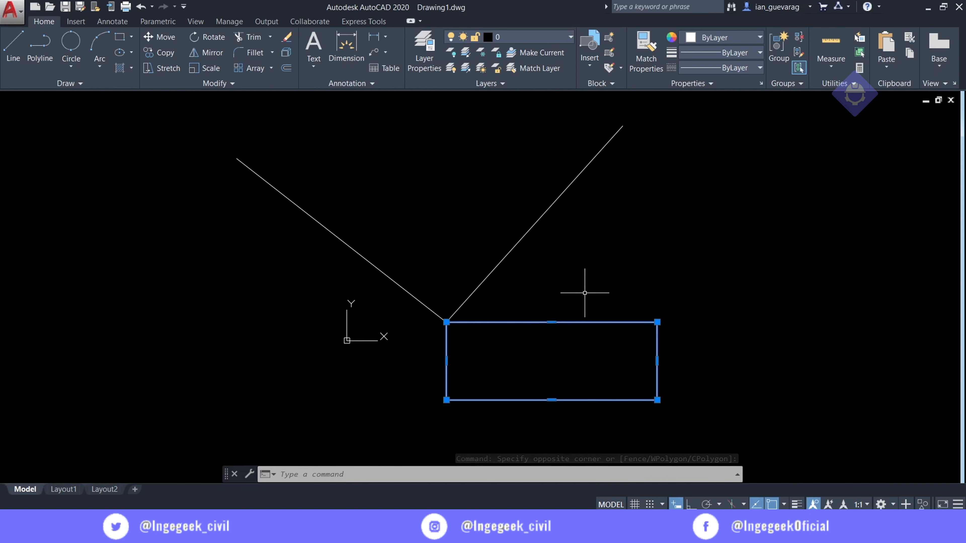
pyautogui.write('RO')
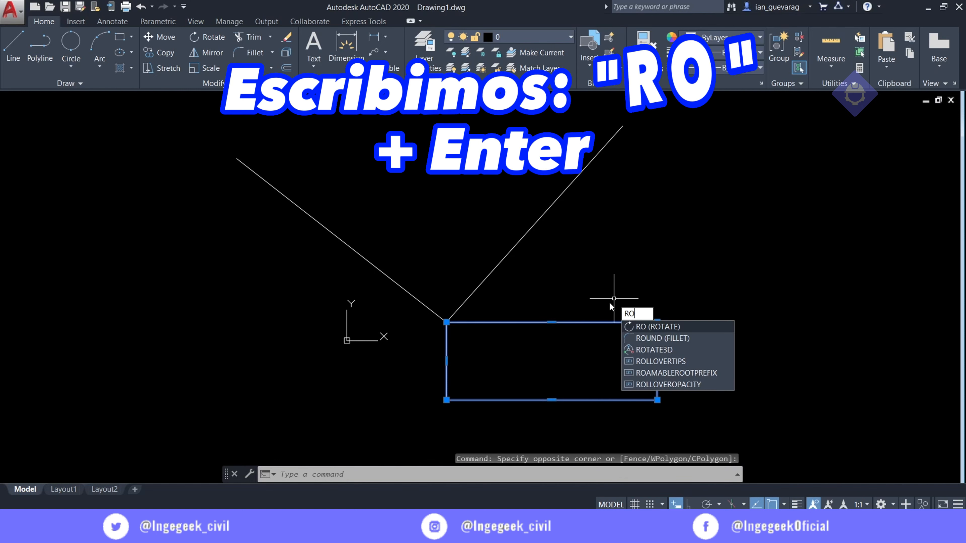
pyautogui.press('Return')
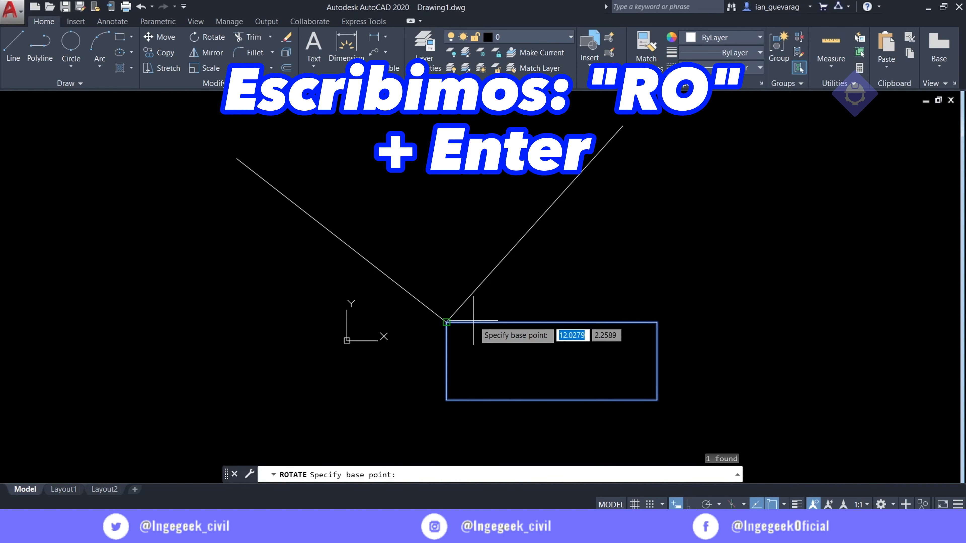
pyautogui.click(446, 322)
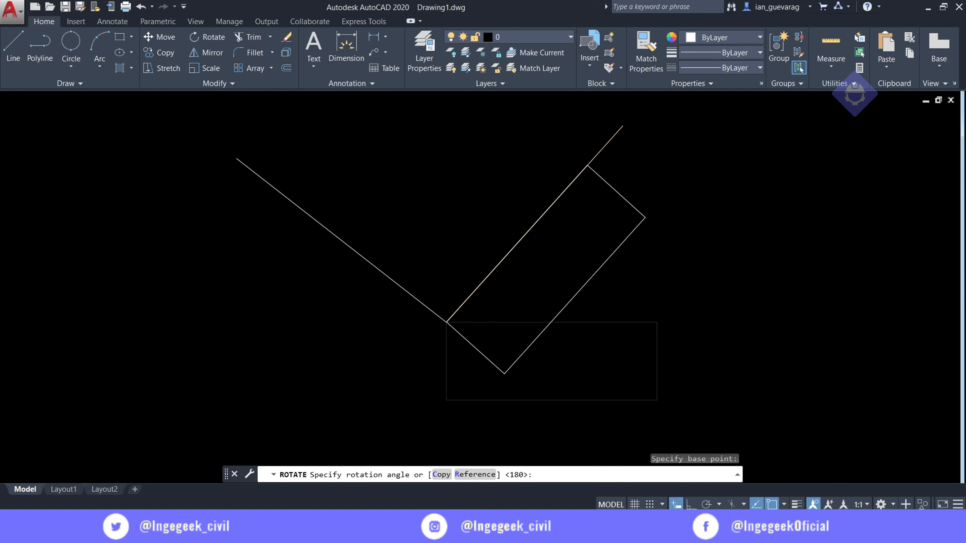
pyautogui.scroll(4, 623, 126)
pyautogui.click(621, 126)
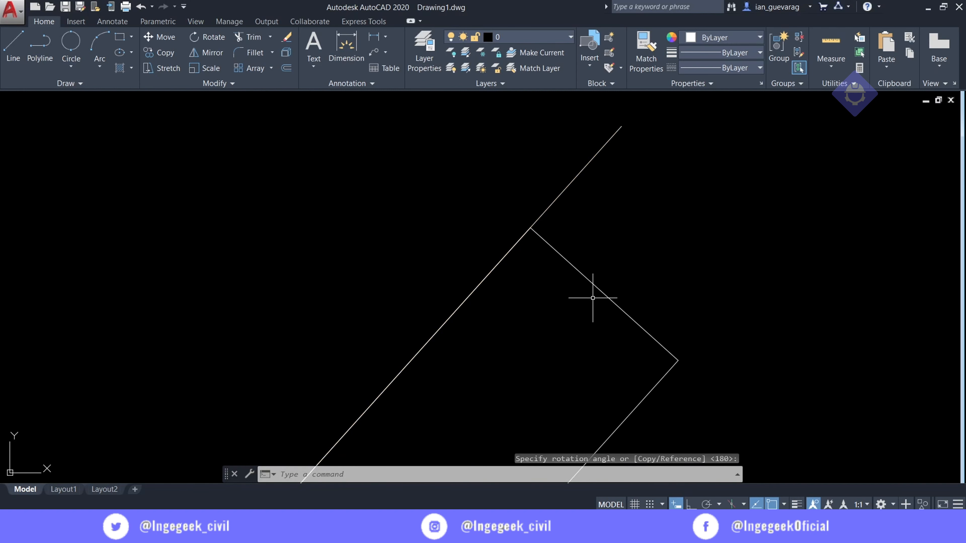
# Examine the rotated rectangle's alignment with the right slanted line and select both objects with a crossing window
pyautogui.scroll(-6, 592, 298)
pyautogui.press('Escape')
pyautogui.scroll(6, 507, 300)
pyautogui.scroll(-2, 680, 251)
pyautogui.moveTo(679, 252); pyautogui.dragTo(540, 318, button='middle')
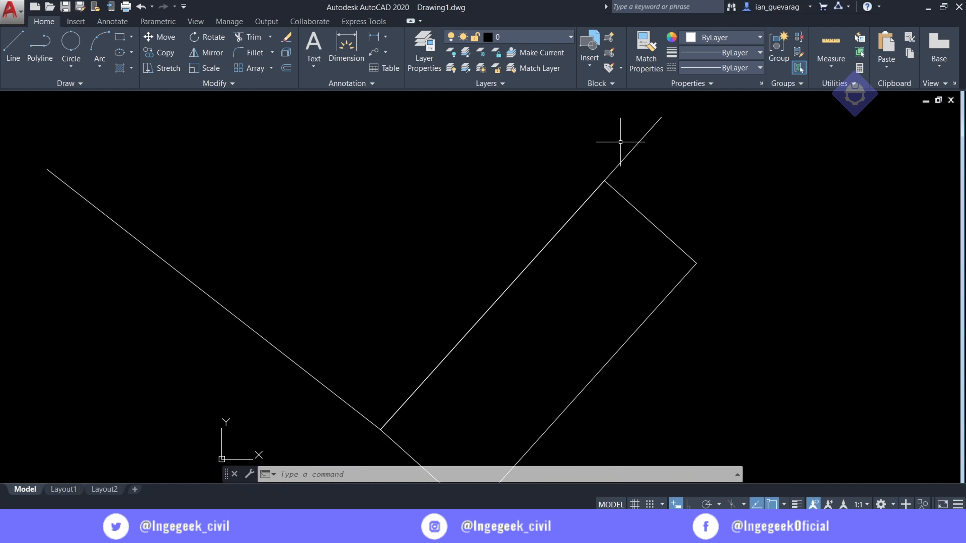
pyautogui.click(649, 186)
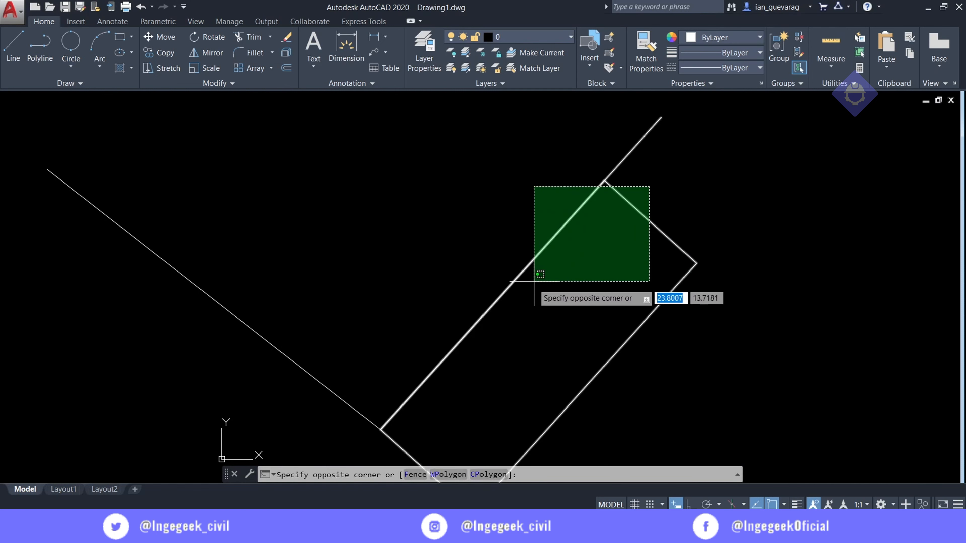
pyautogui.click(502, 261)
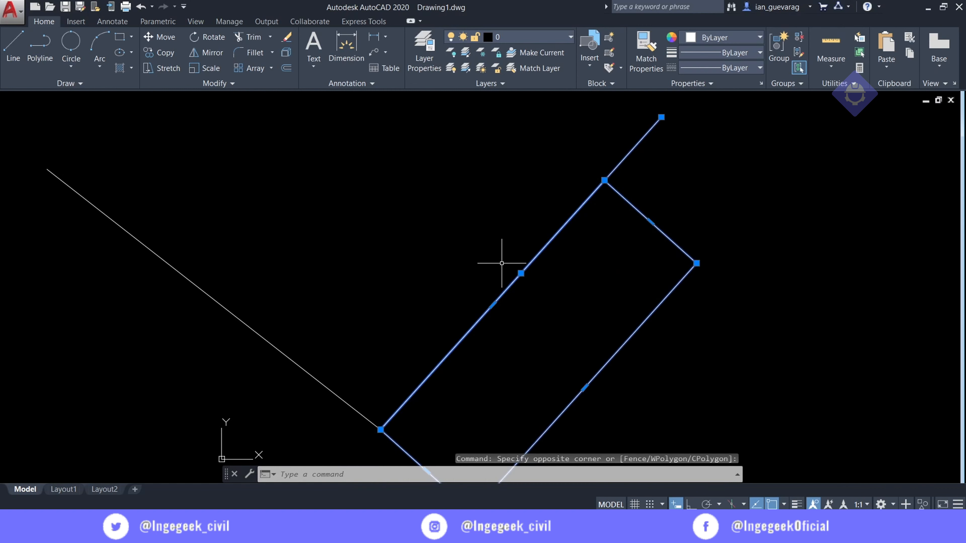
pyautogui.click(764, 352)
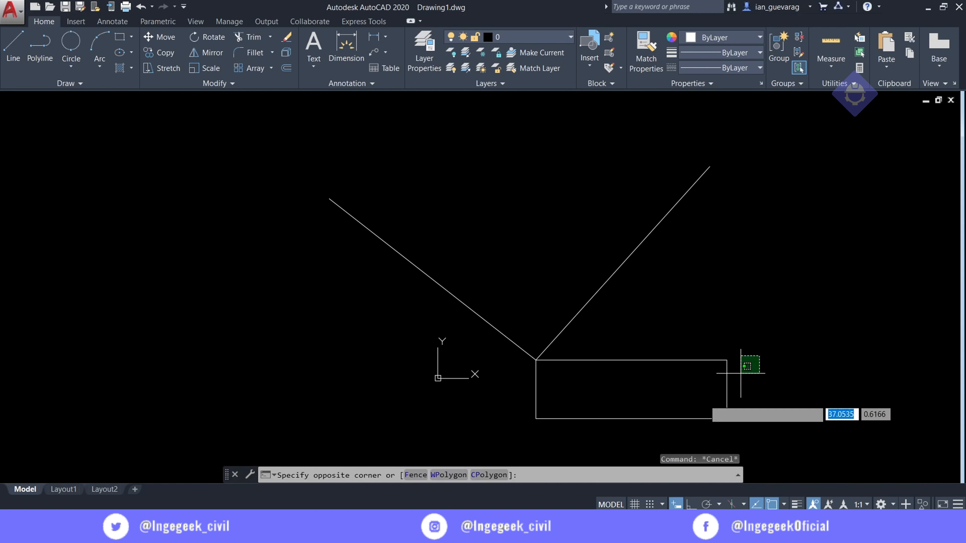
pyautogui.click(674, 402)
pyautogui.write('ro')
pyautogui.press('Return')
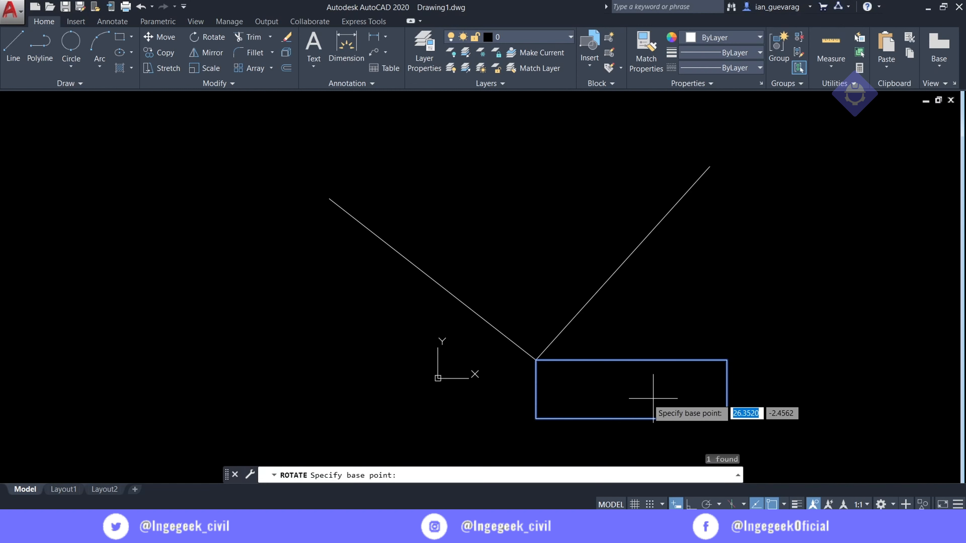
pyautogui.click(535, 360)
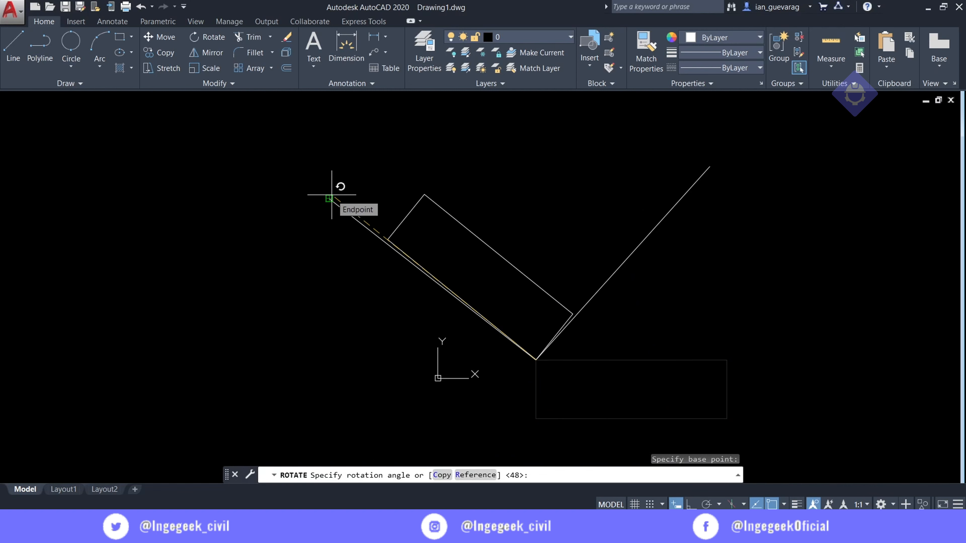
pyautogui.press('Escape')
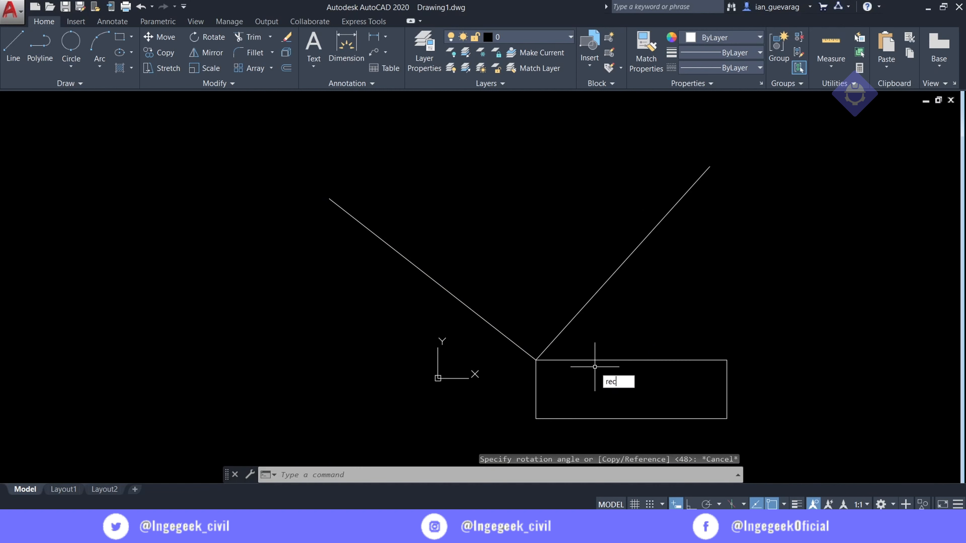
# Draw a second rectangle about 23 by 10 units above the first one, starting at the V's vertex
pyautogui.write('rec')
pyautogui.press('Return')
pyautogui.click(535, 360)
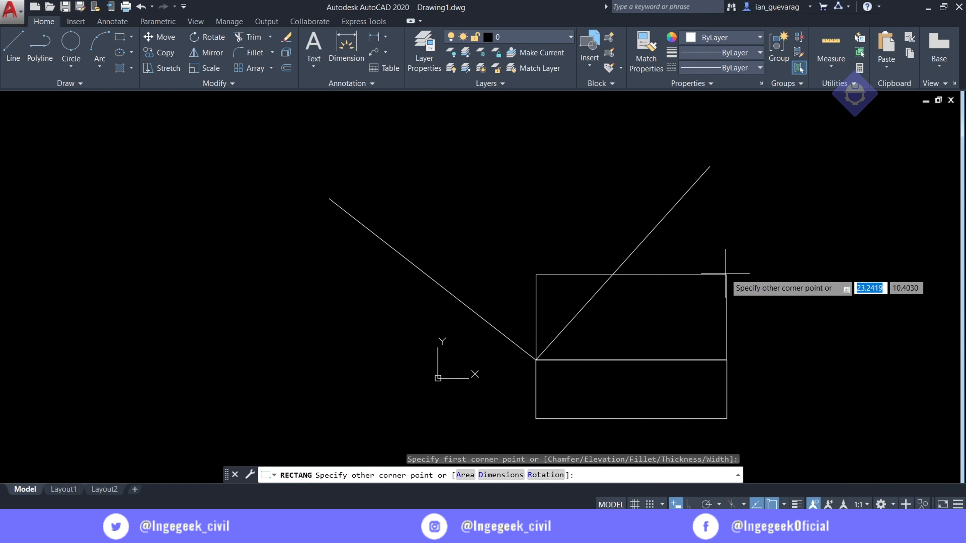
pyautogui.click(719, 275)
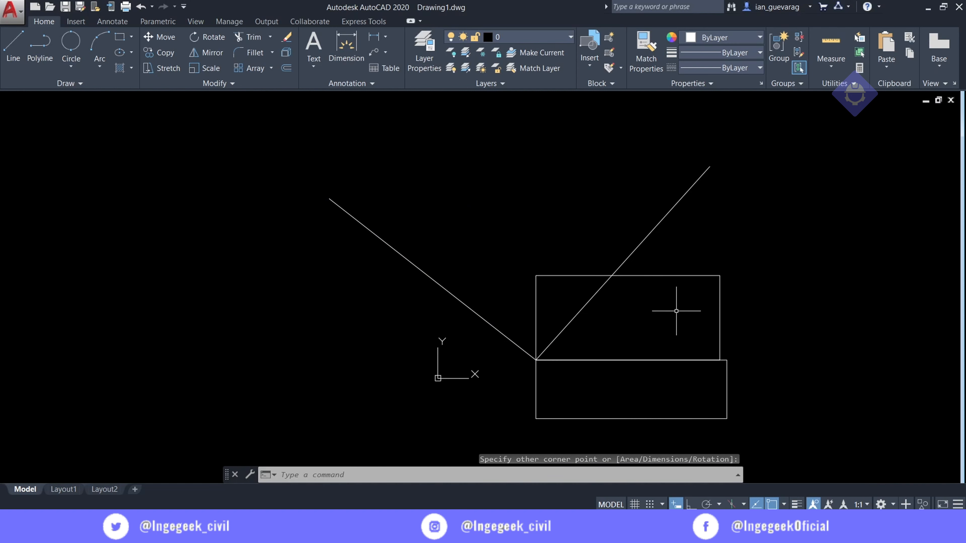
# Rotate the upper rectangle about the V's vertex to align it with the left slanted line, picking that line's upper endpoint
pyautogui.write('ro')
pyautogui.press('Return')
pyautogui.press('Escape')
pyautogui.click(533, 308)
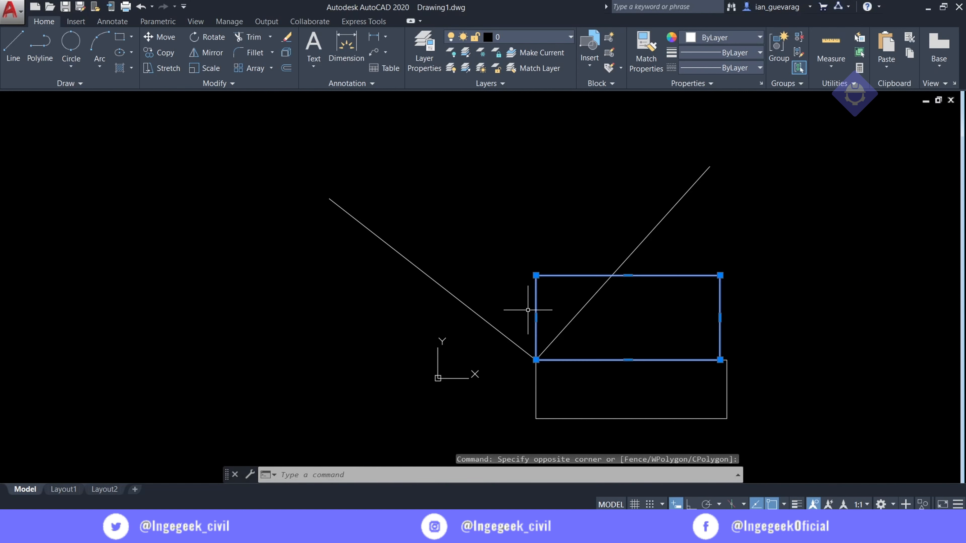
pyautogui.press('Return')
pyautogui.click(536, 359)
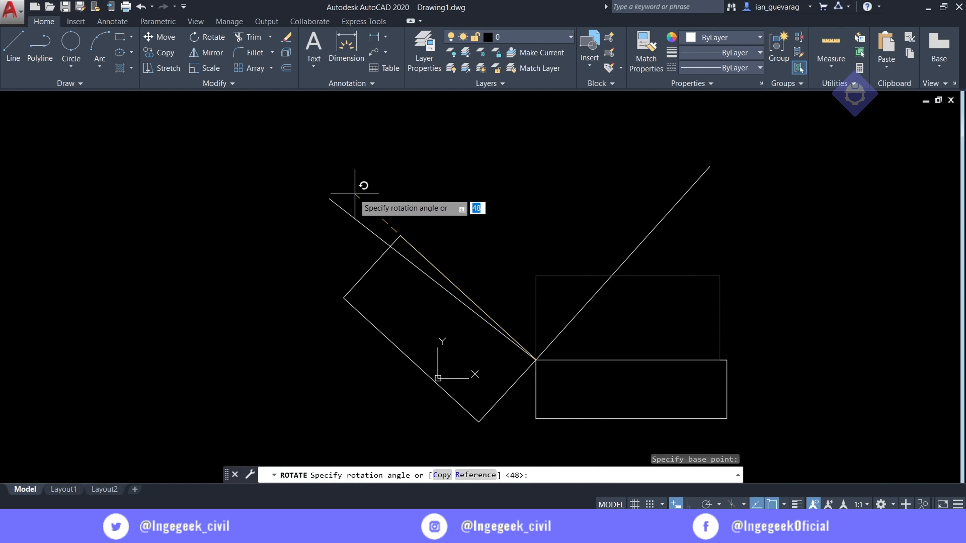
pyautogui.click(333, 198)
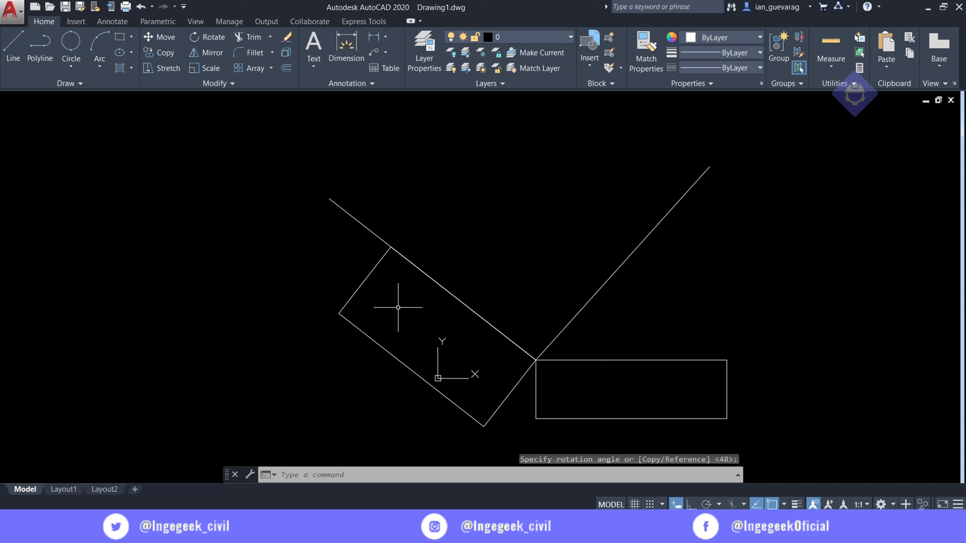
# Rotate the remaining horizontal rectangle about the V's vertex so that its long side follows the left slanted line
pyautogui.click(650, 348)
pyautogui.click(629, 397)
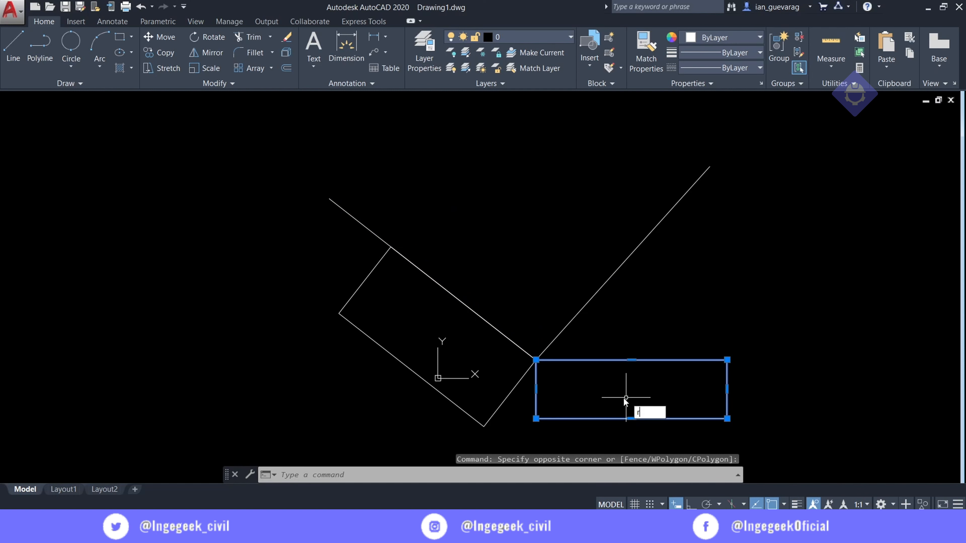
pyautogui.write('o')
pyautogui.press('Return')
pyautogui.click(536, 360)
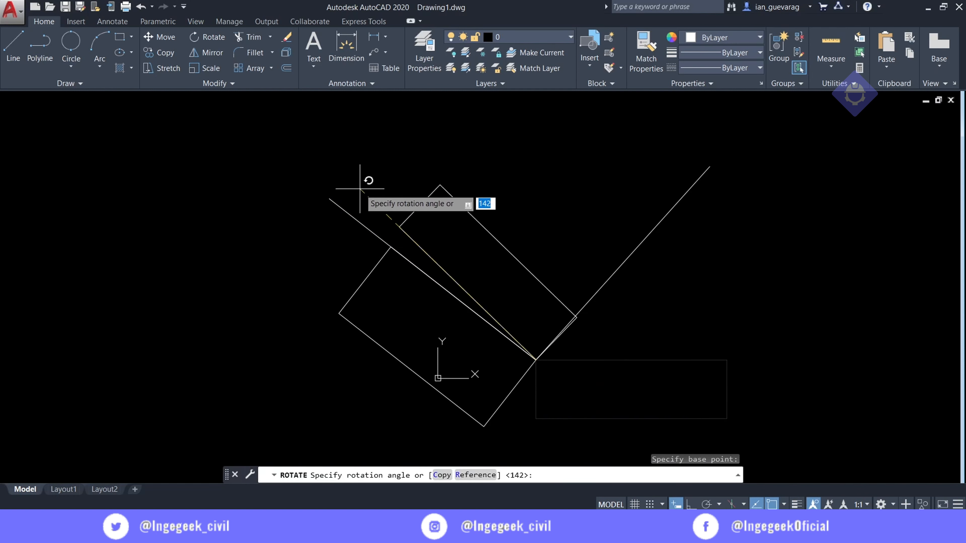
pyautogui.click(334, 192)
pyautogui.press('Escape')
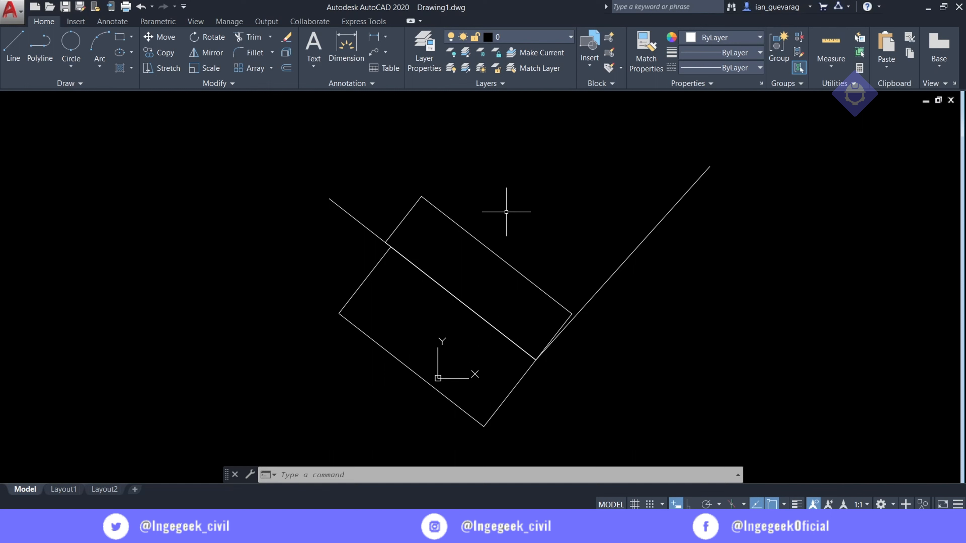
# Erase all lines and rectangles and draw a tall rectangle in the middle of the drawing area
pyautogui.hotkey('ctrl', 'a')
pyautogui.press('Delete')
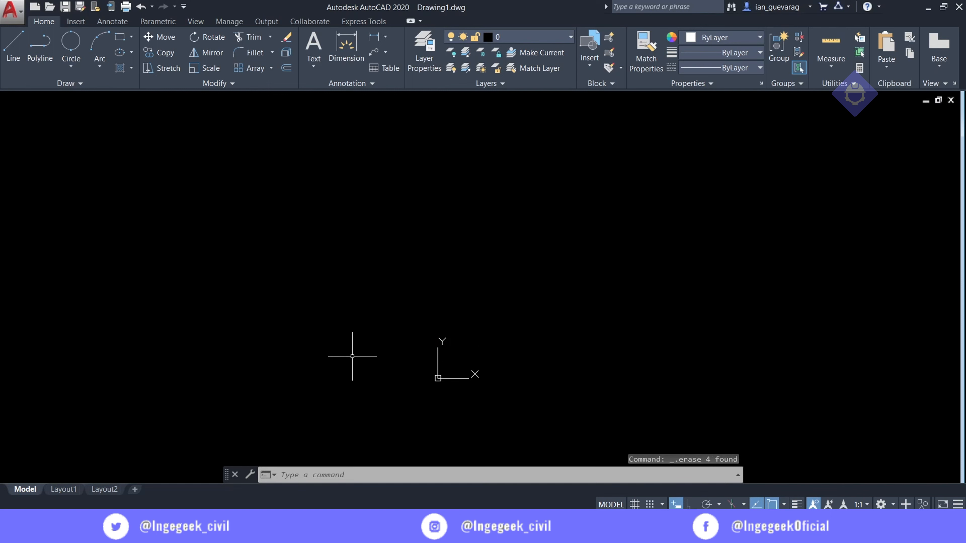
pyautogui.click(120, 37)
pyautogui.click(374, 281)
pyautogui.moveTo(542, 168); pyautogui.dragTo(510, 291, button='middle')
pyautogui.click(519, 175)
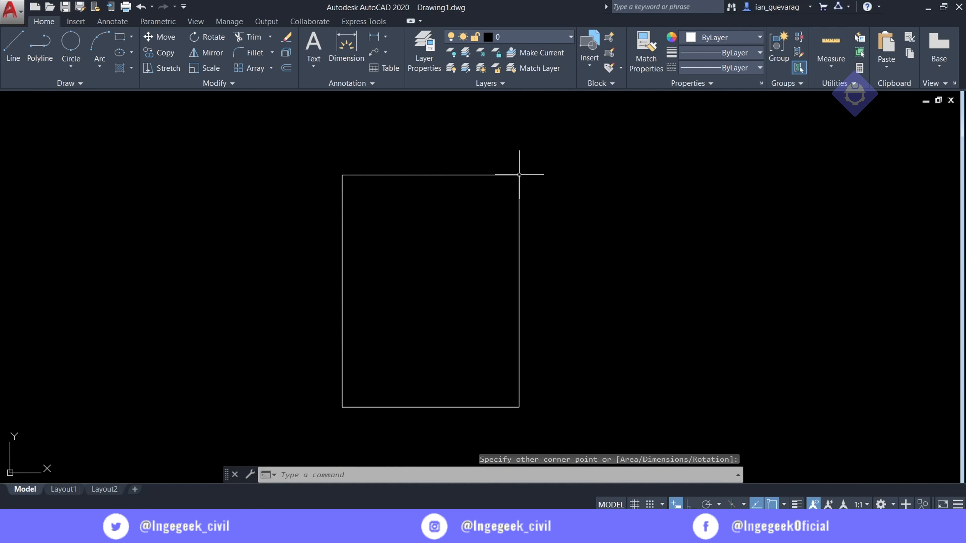
# Draw two more rectangles overlapping the tall one, one over its upper-left corner and one about 21 by 20 units across its right side
pyautogui.click(121, 36)
pyautogui.click(319, 152)
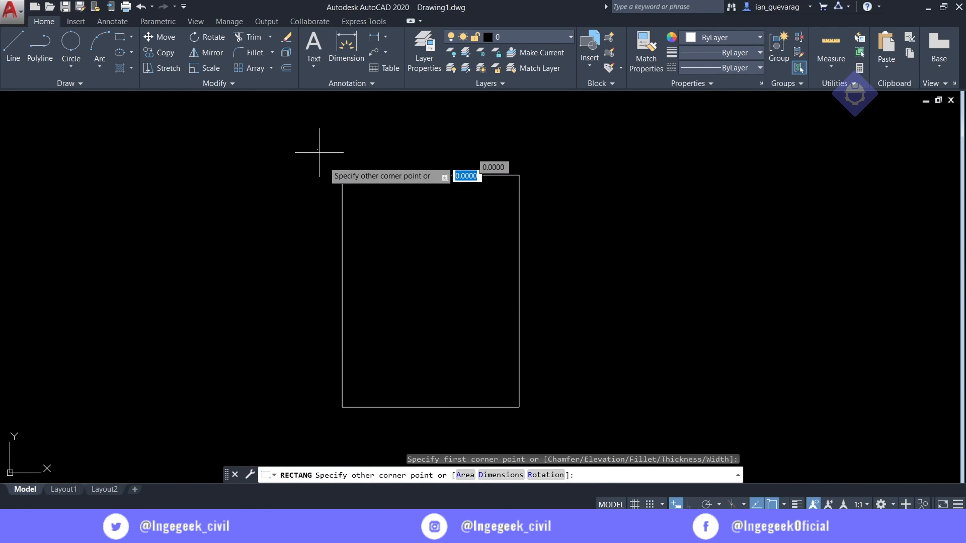
pyautogui.click(448, 309)
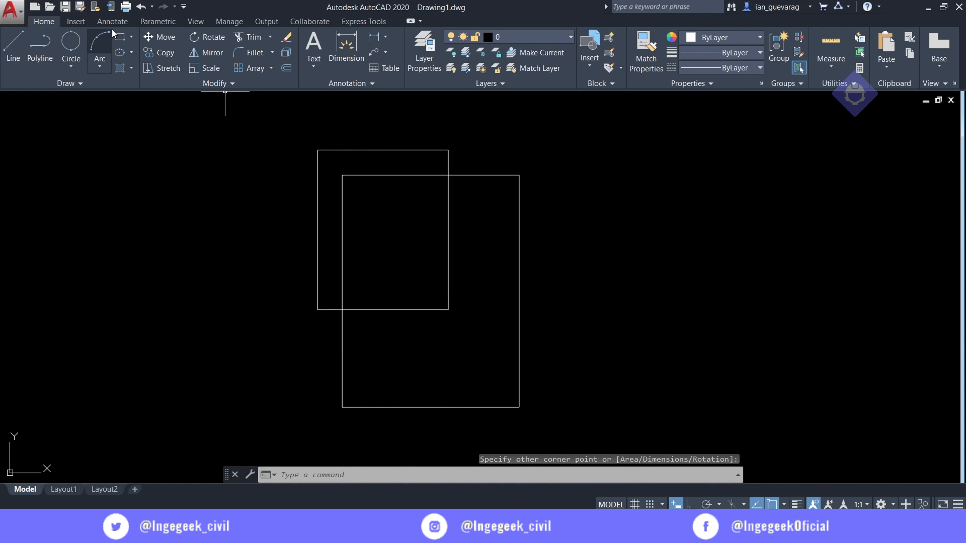
pyautogui.click(120, 36)
pyautogui.click(597, 183)
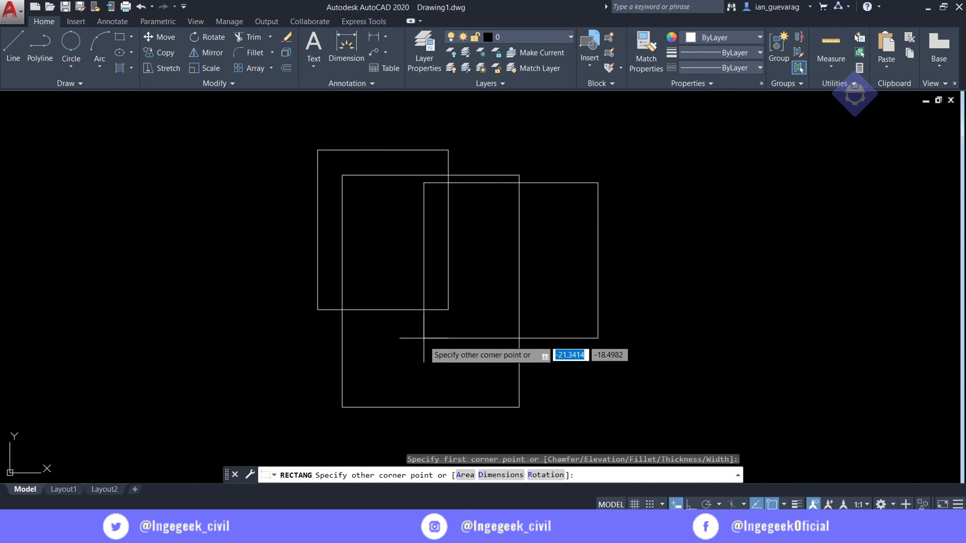
pyautogui.click(424, 353)
# Try to join the three overlapping rectangles into one object and select the tall one to check
pyautogui.click(577, 147)
pyautogui.click(280, 396)
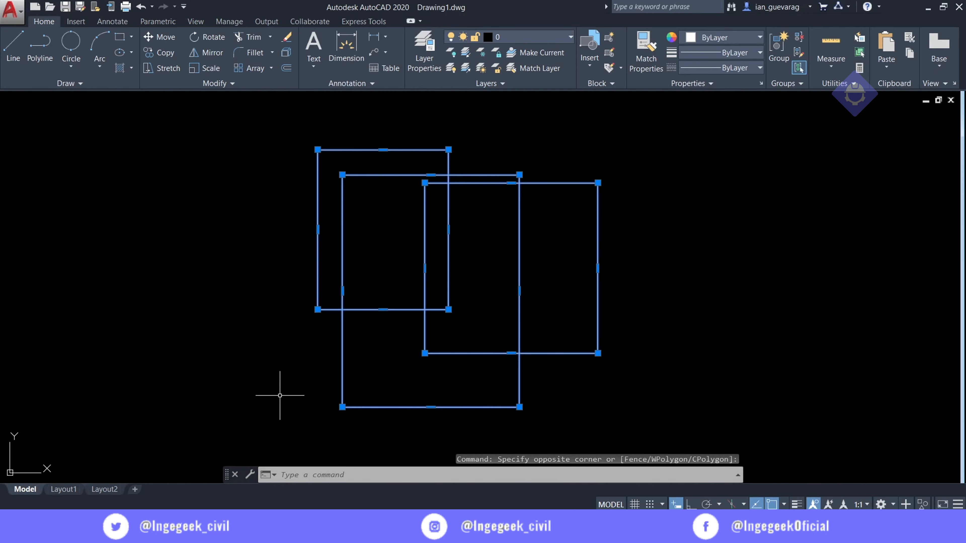
pyautogui.write('jin')
pyautogui.press('Return')
pyautogui.click(548, 186)
pyautogui.click(497, 216)
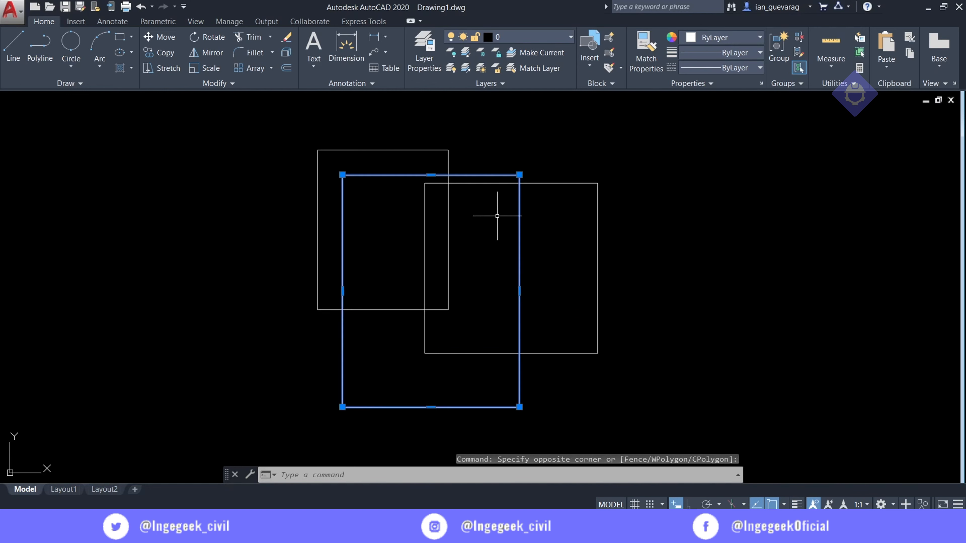
pyautogui.press('Escape')
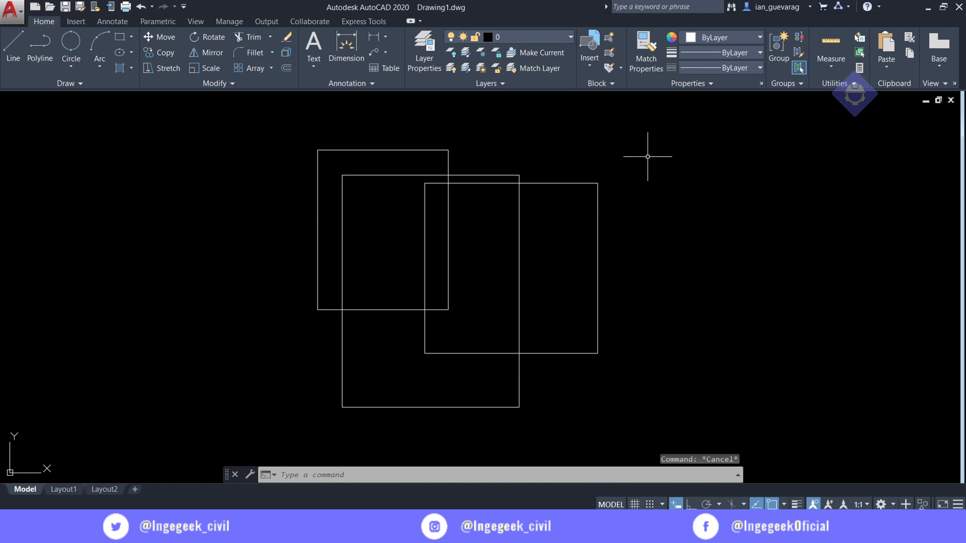
# Mirror the three rectangles across a vertical line along the rightmost rectangle's right edge, keeping the source objects
pyautogui.scroll(-2, 629, 187)
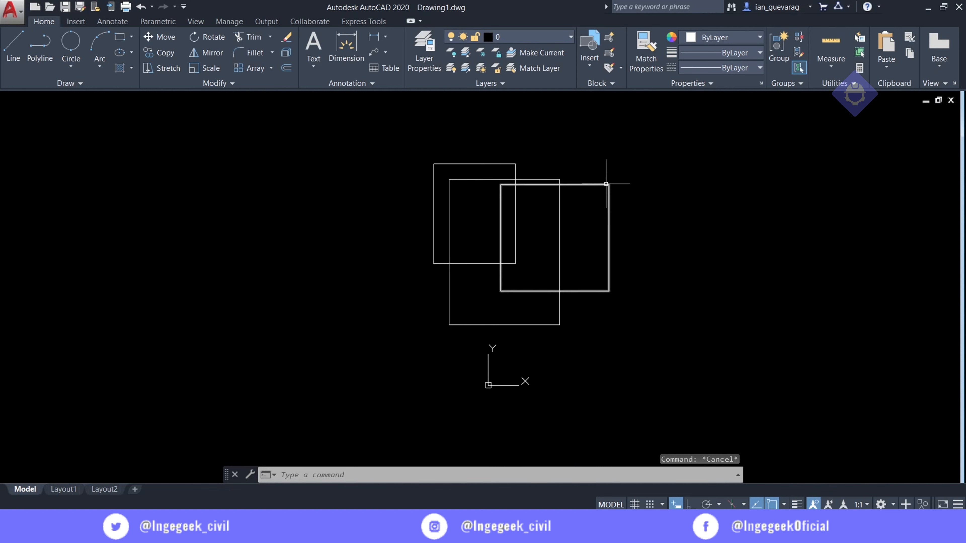
pyautogui.moveTo(560, 186)
pyautogui.mouseDown(button='middle')
pyautogui.moveTo(293, 185)
pyautogui.moveTo(345, 168)
pyautogui.mouseUp(button='middle')
pyautogui.scroll(2, 293, 185)
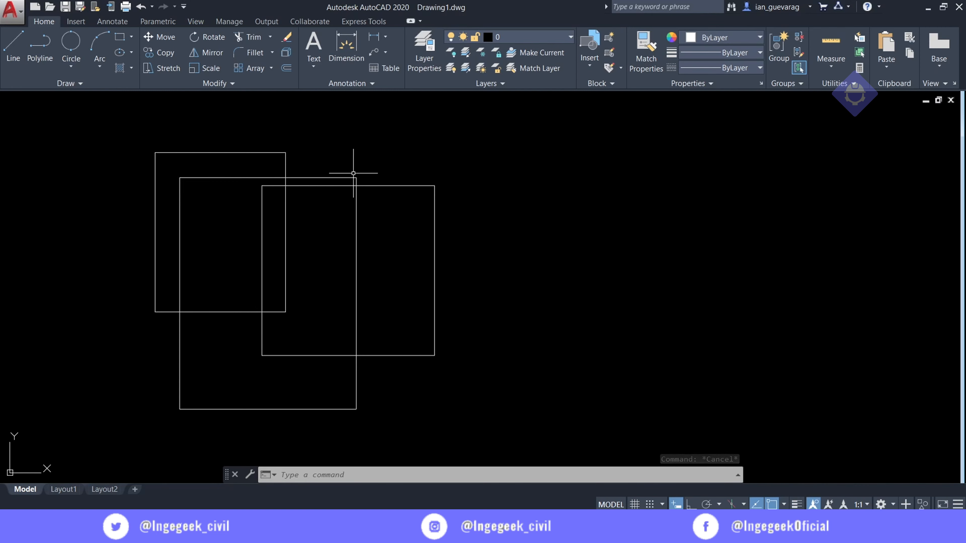
pyautogui.click(520, 109)
pyautogui.click(114, 436)
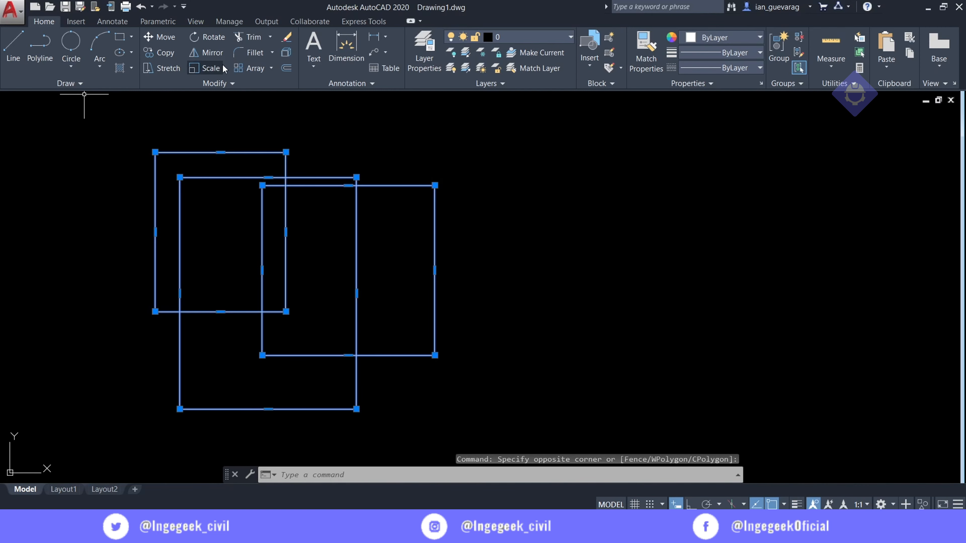
pyautogui.click(208, 52)
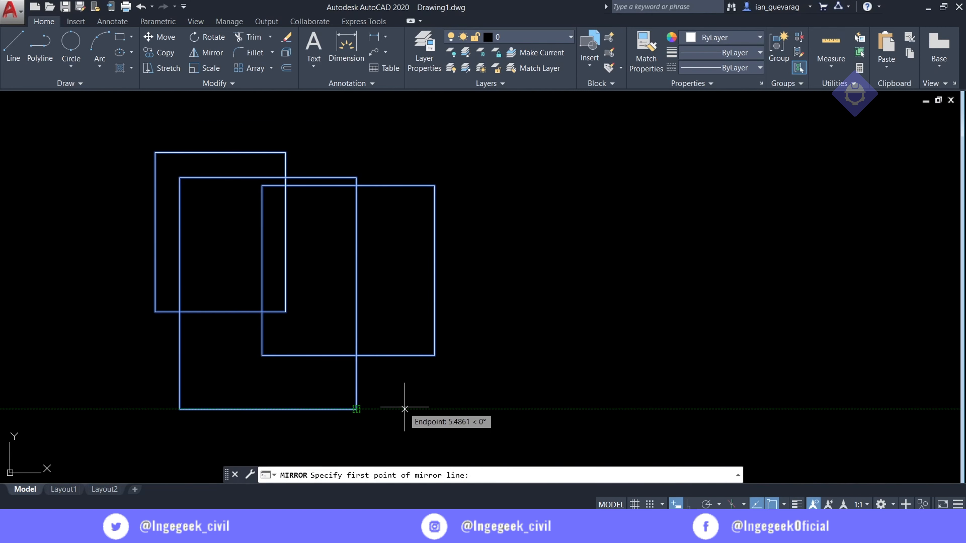
pyautogui.click(435, 409)
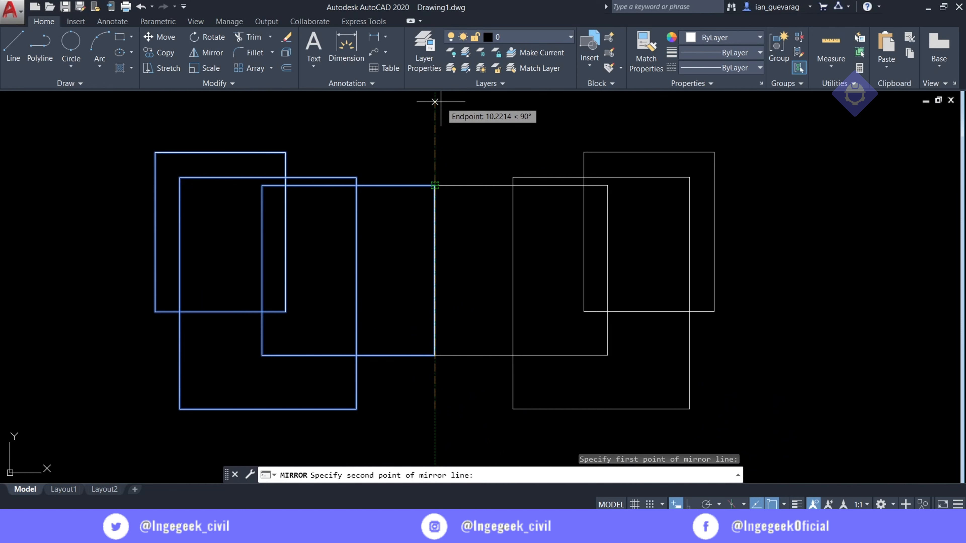
pyautogui.click(435, 102)
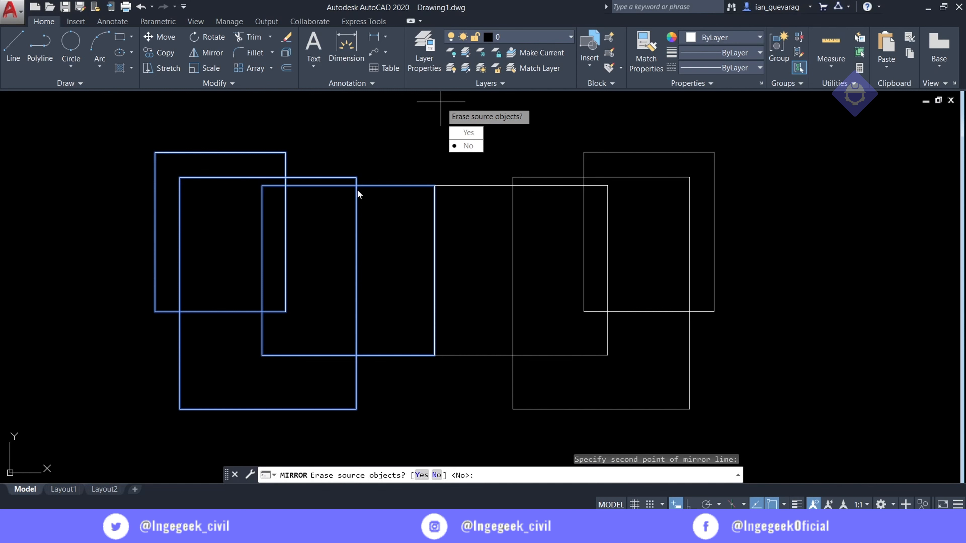
pyautogui.click(468, 145)
# Select the original rectangles and their mirrored copies in turn to compare the two groups
pyautogui.click(396, 119)
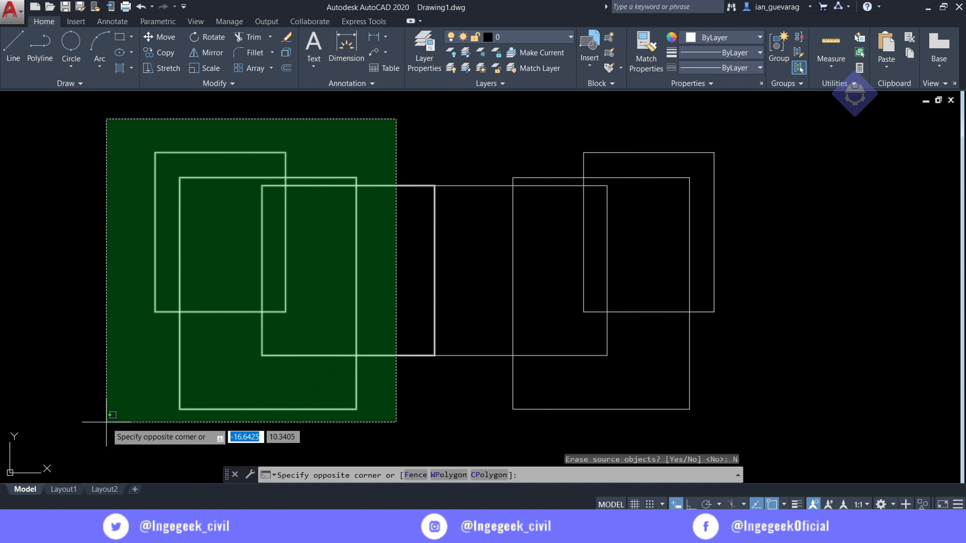
pyautogui.click(106, 422)
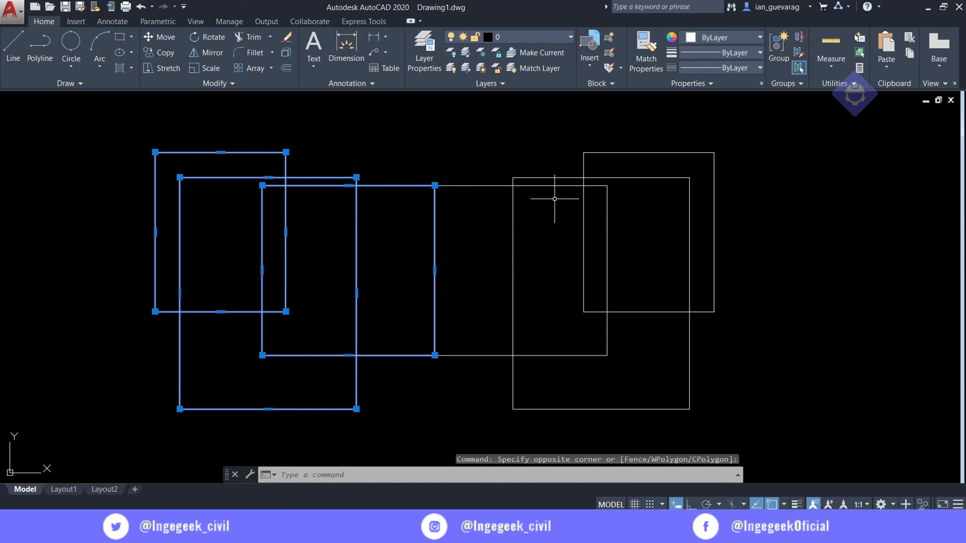
pyautogui.press('Escape')
pyautogui.click(740, 136)
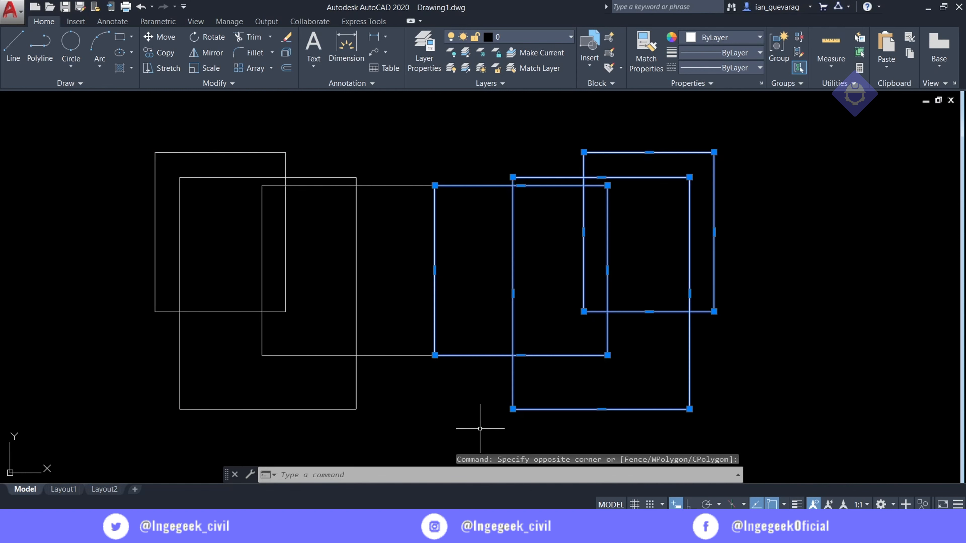
pyautogui.press('Escape')
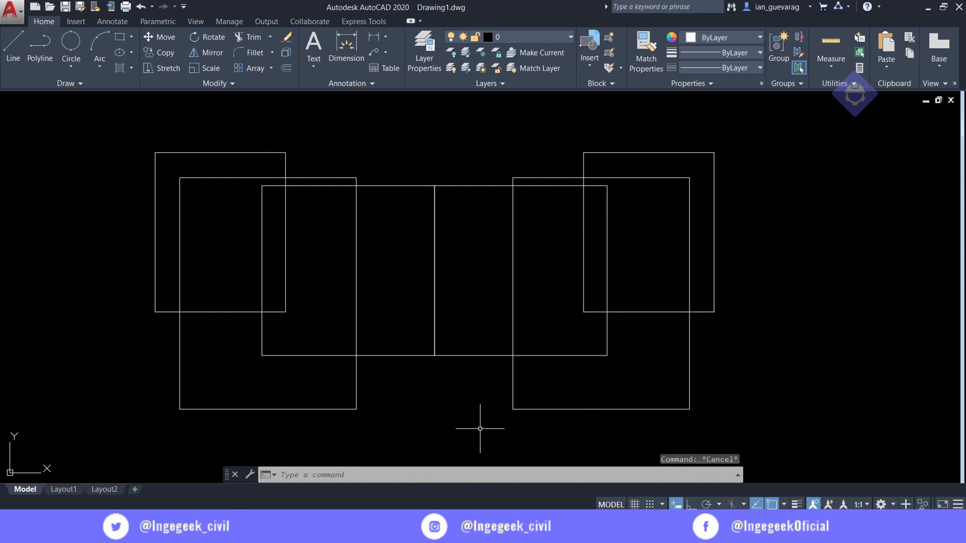
pyautogui.scroll(-1, 452, 241)
pyautogui.scroll(1, 452, 236)
pyautogui.scroll(-2, 452, 211)
pyautogui.scroll(2, 452, 212)
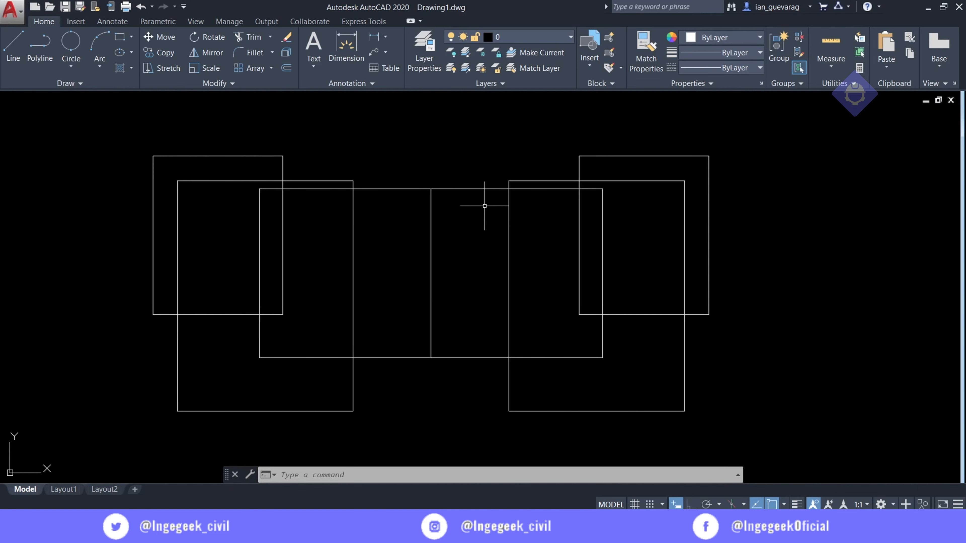
pyautogui.scroll(-2, 490, 232)
pyautogui.scroll(2, 473, 230)
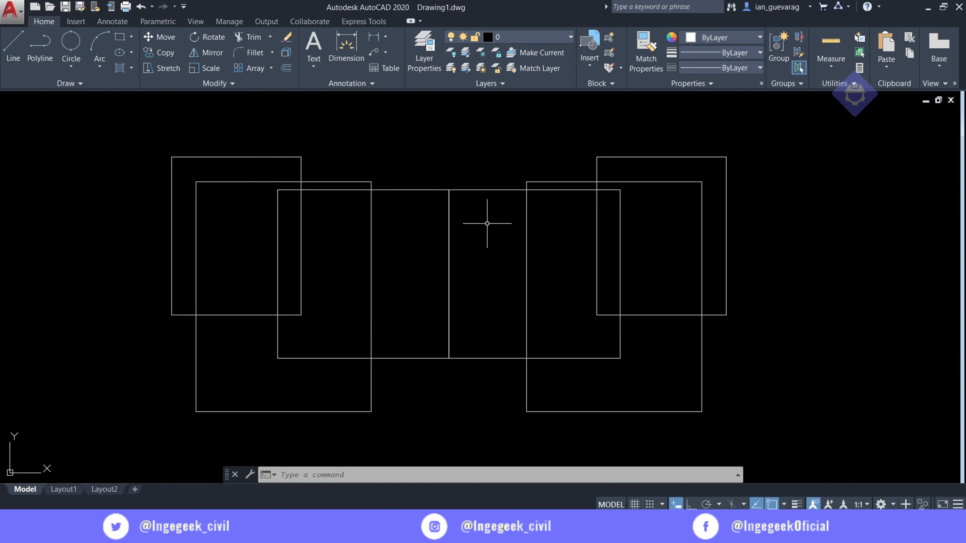
pyautogui.scroll(-2, 487, 223)
pyautogui.scroll(2, 487, 224)
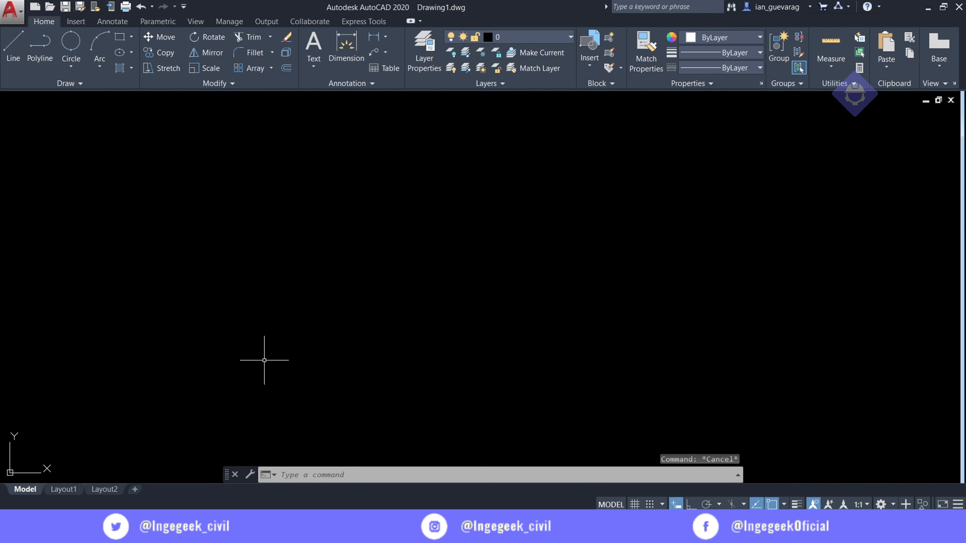
# Draw a 10 by 10 unit square in the empty drawing
pyautogui.write('REC')
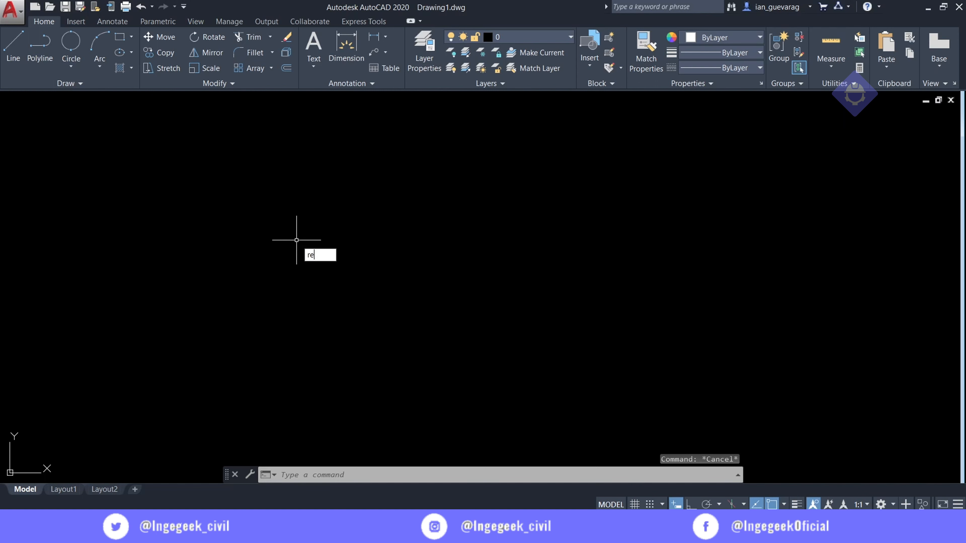
pyautogui.press('Return')
pyautogui.click(316, 198)
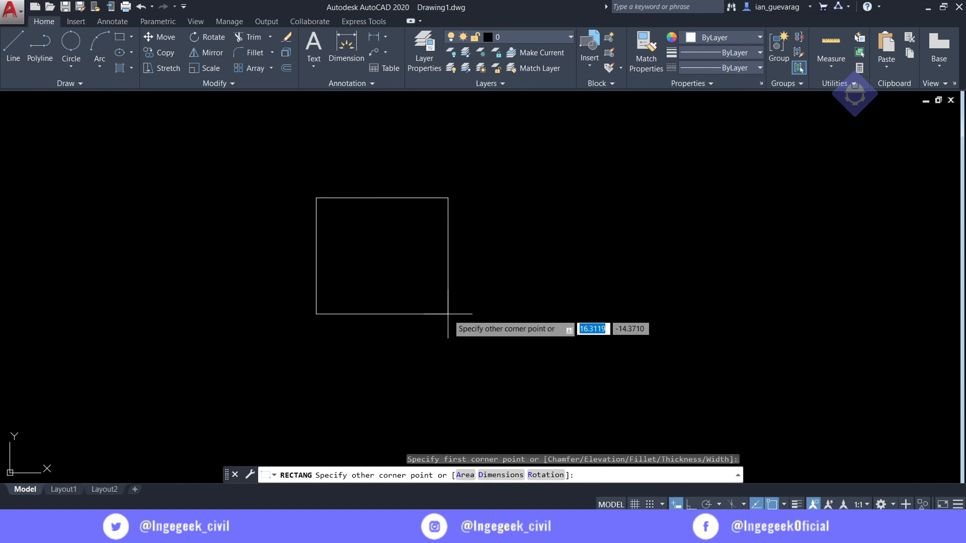
pyautogui.write('10')
pyautogui.press('Tab')
pyautogui.write('10')
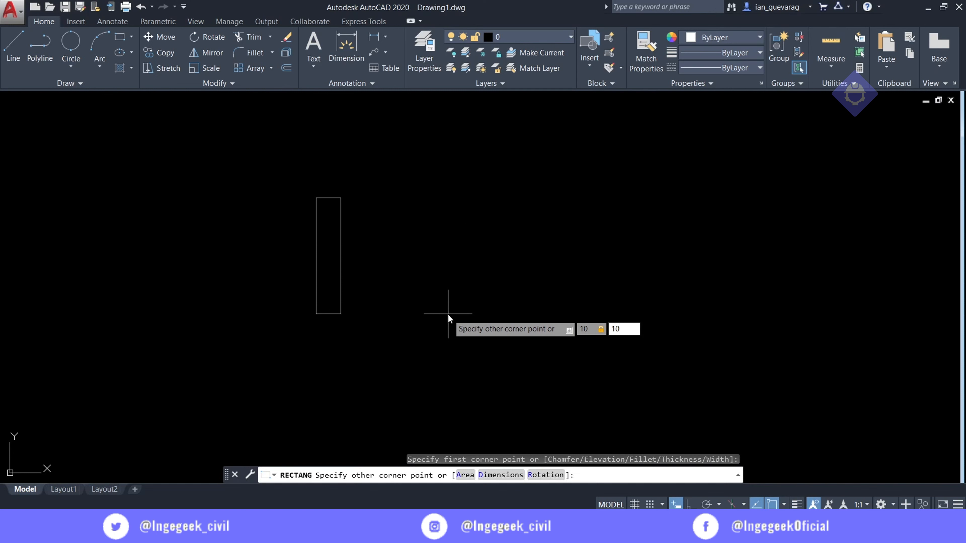
pyautogui.press('Return')
pyautogui.press('Escape')
pyautogui.moveTo(452, 237); pyautogui.dragTo(410, 391, button='middle')
pyautogui.scroll(4, 384, 330)
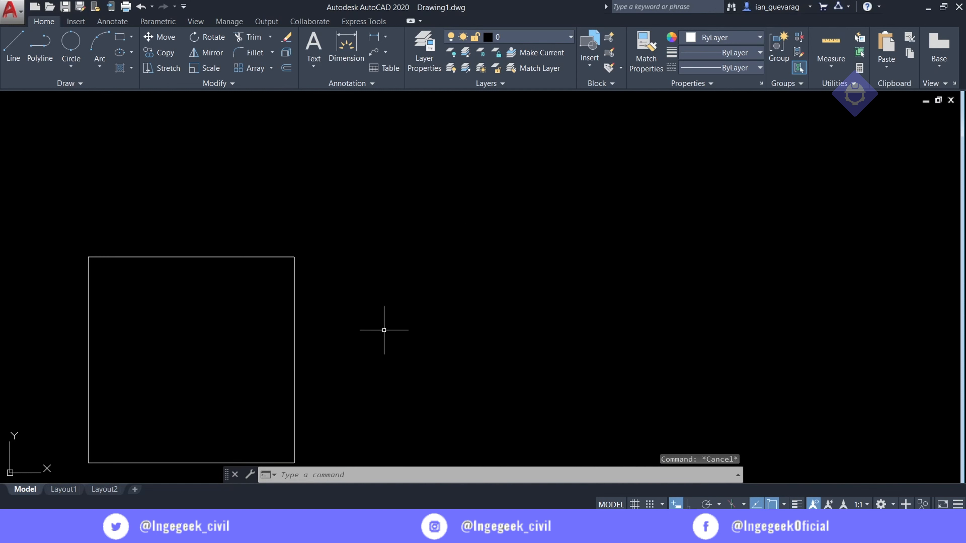
# Scale the square by a factor of 2 from its lower-left corner, and undo the scaling
pyautogui.scroll(-2, 384, 330)
pyautogui.click(360, 315)
pyautogui.click(289, 328)
pyautogui.click(210, 72)
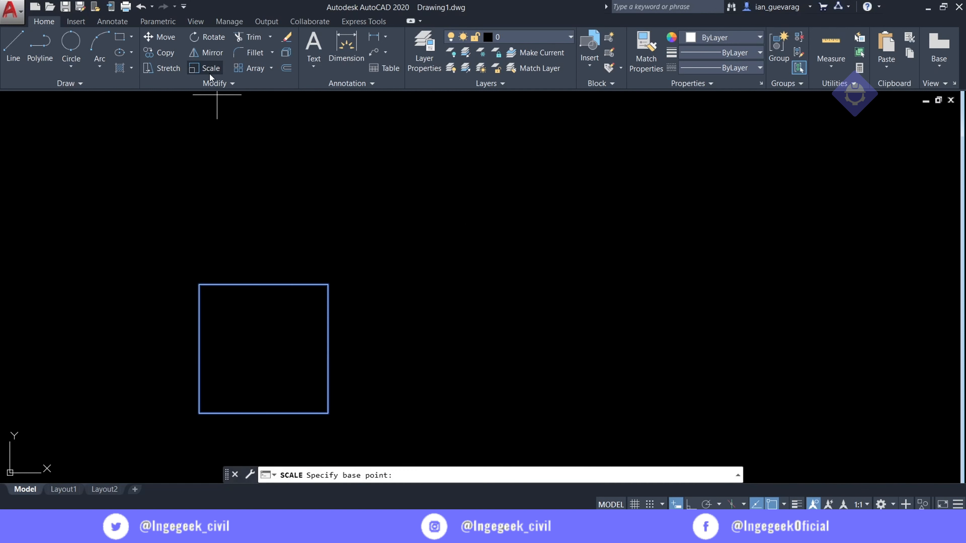
pyautogui.click(199, 413)
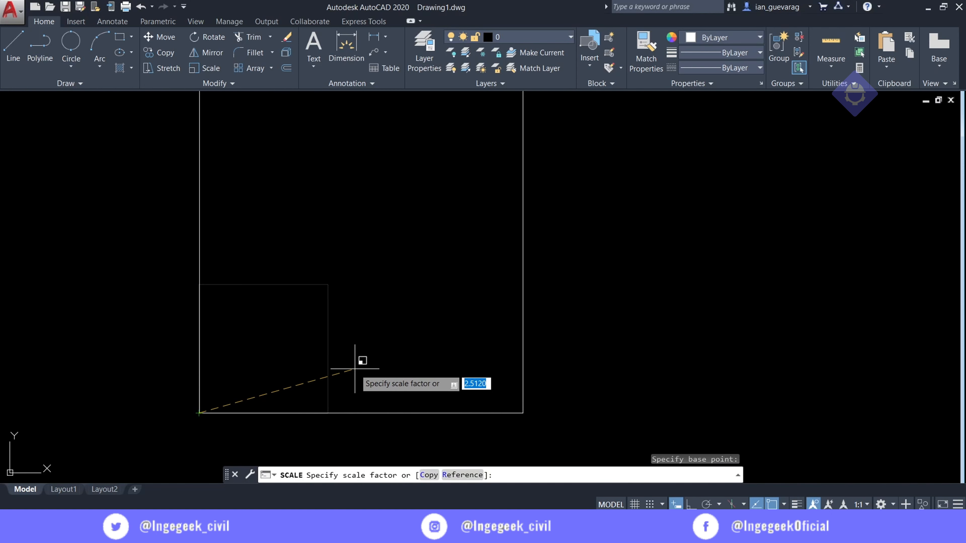
pyautogui.write('2')
pyautogui.press('Return')
pyautogui.press('Escape')
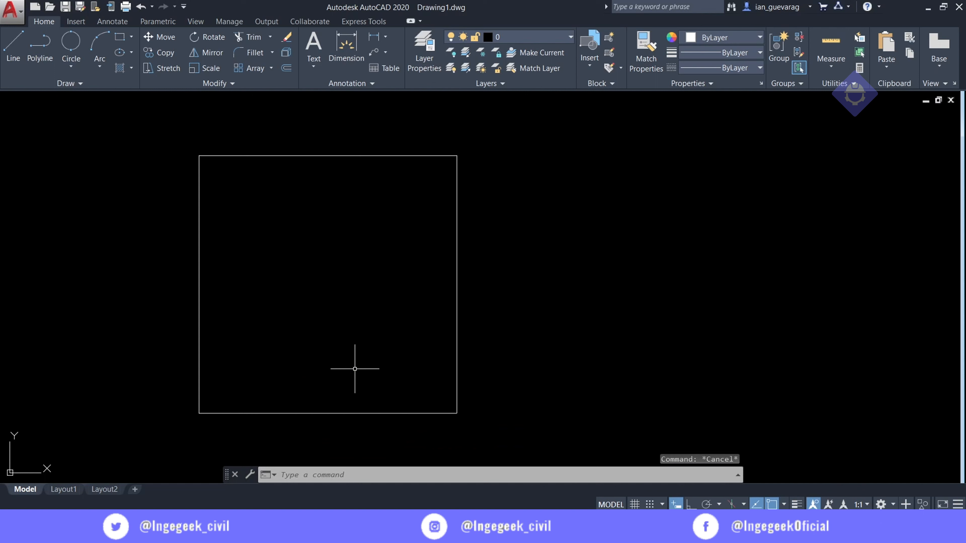
pyautogui.hotkey('ctrl', 'z')
# Copy the square in place, using its lower-left corner as both the base point and the second point
pyautogui.click(384, 291)
pyautogui.click(319, 338)
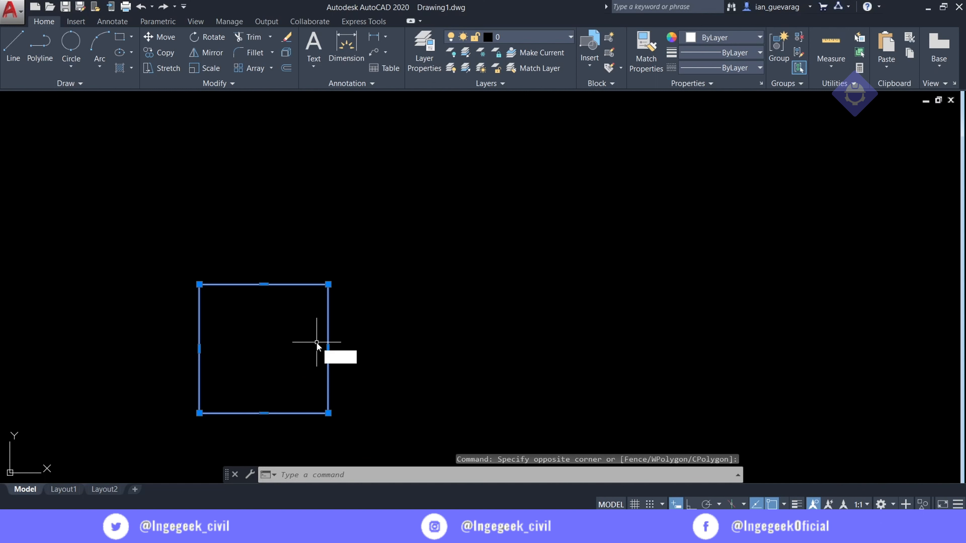
pyautogui.write('co')
pyautogui.press('Return')
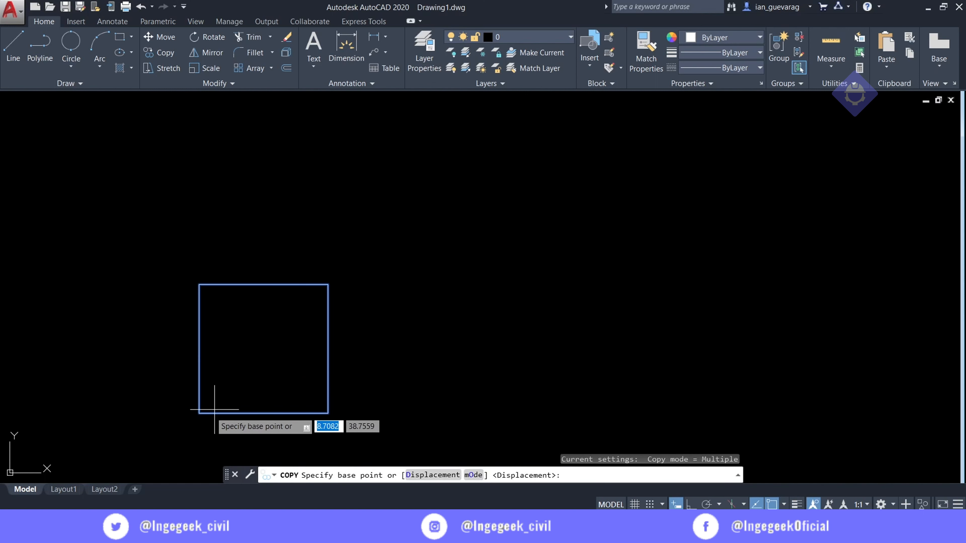
pyautogui.click(198, 412)
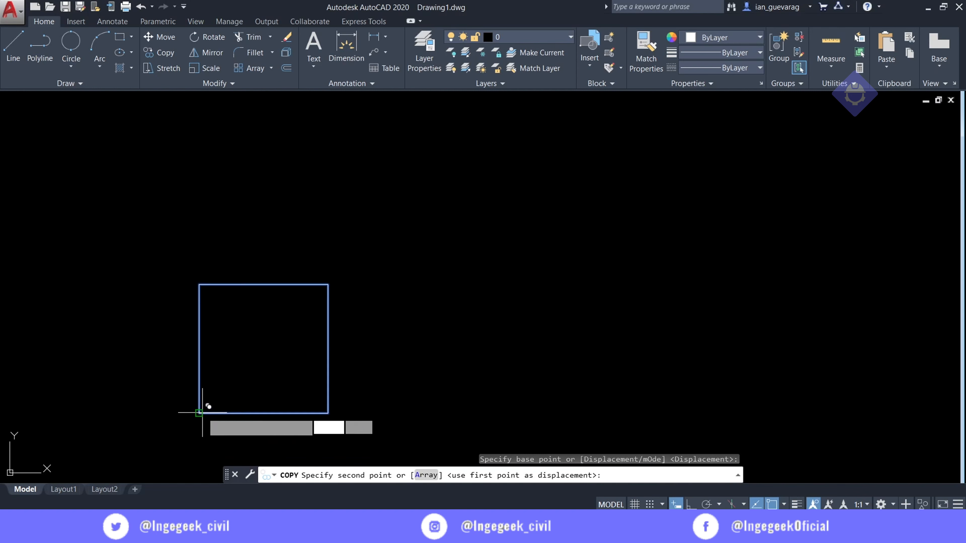
pyautogui.press('Escape')
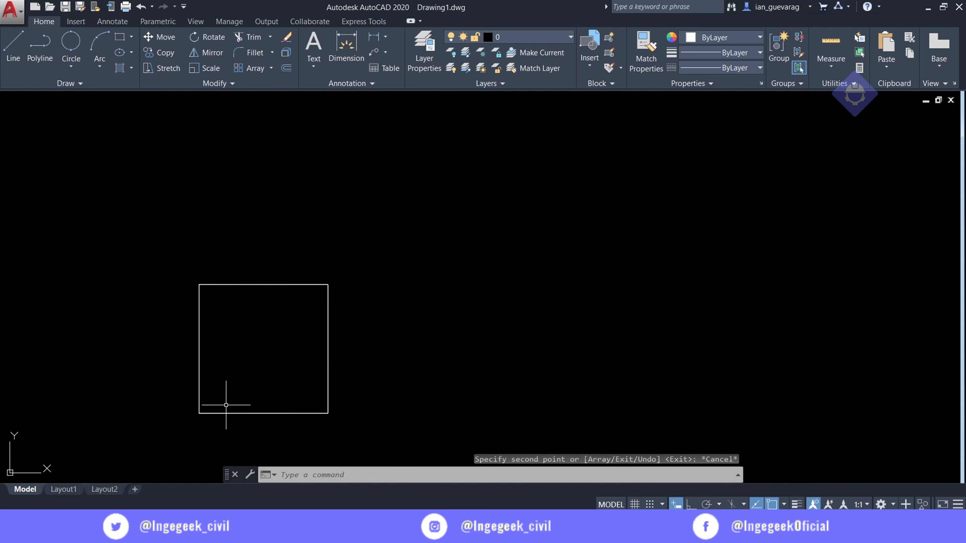
# Scale one of the two coincident squares by a factor of 2 from the lower-left corner
pyautogui.click(198, 347)
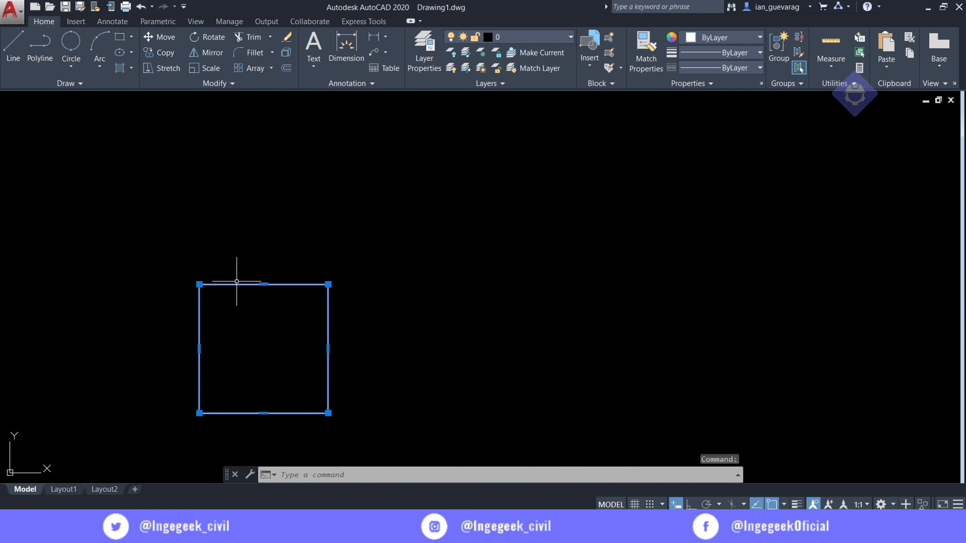
pyautogui.write('sc')
pyautogui.press('Return')
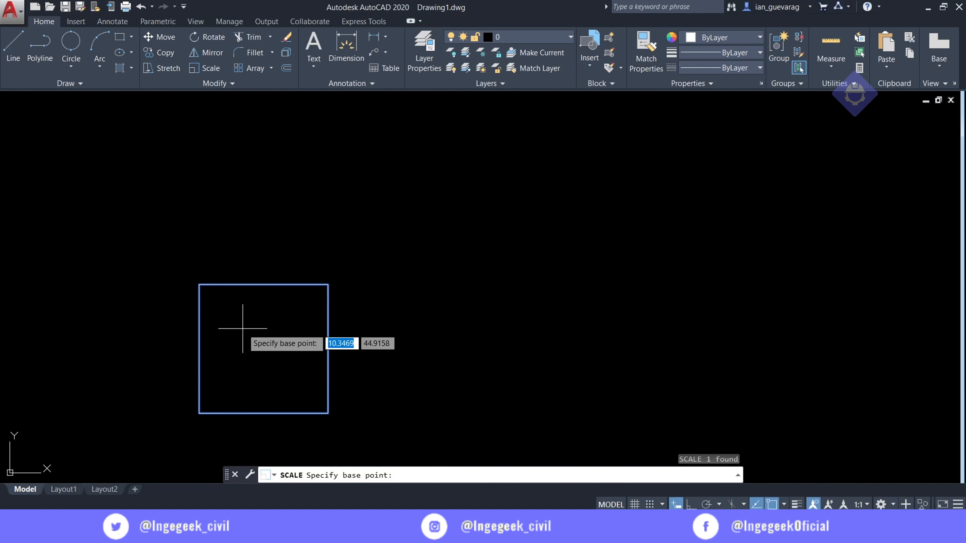
pyautogui.click(199, 413)
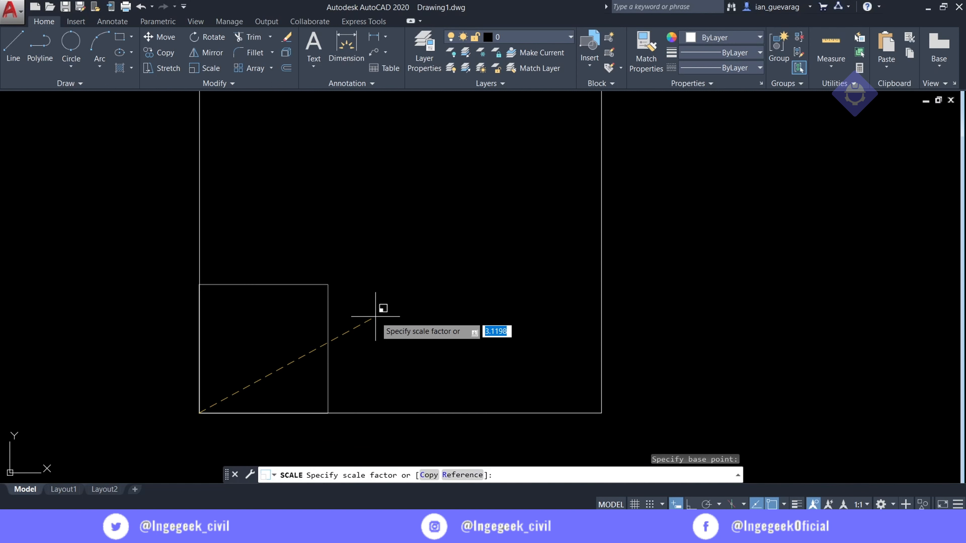
pyautogui.write('2')
pyautogui.press('Return')
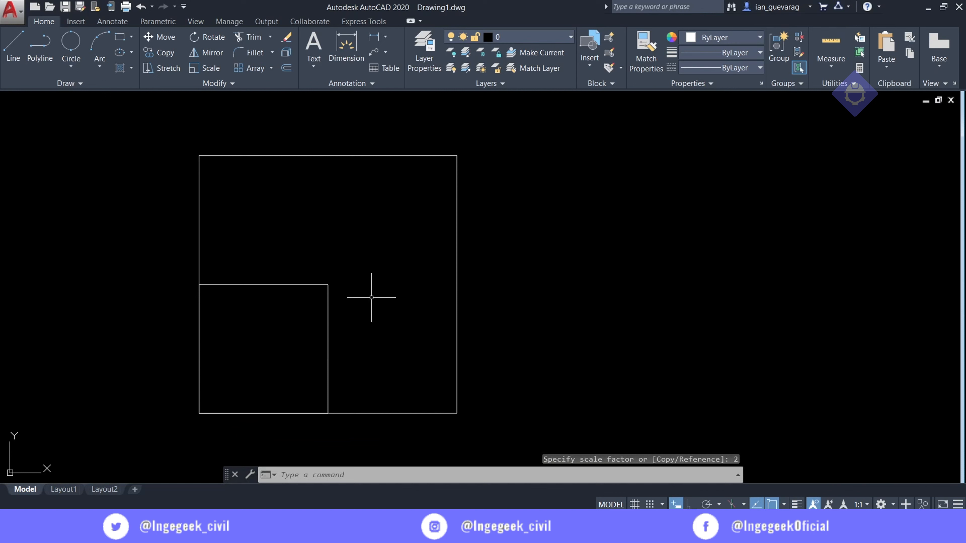
# Draw another square exactly over the small one, starting from its lower-left corner
pyautogui.click(367, 252)
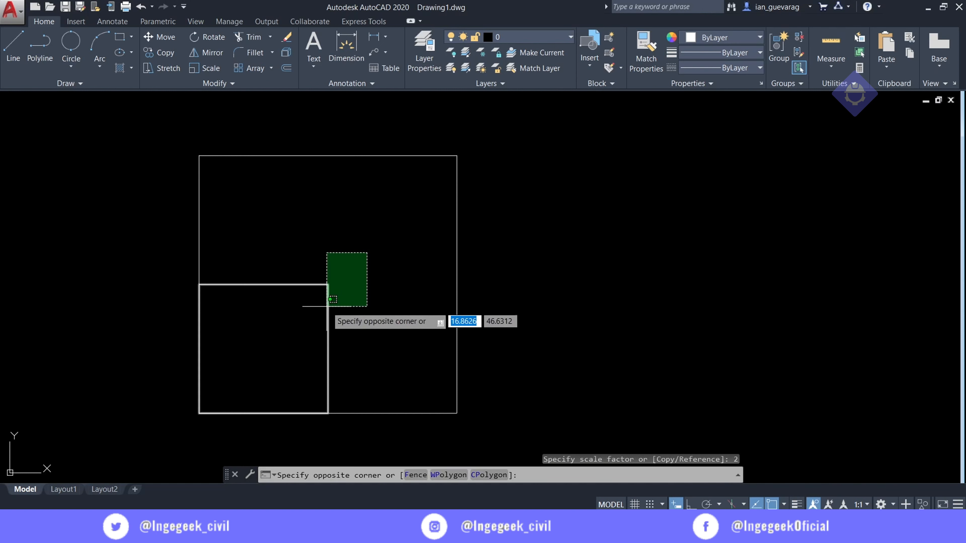
pyautogui.click(310, 323)
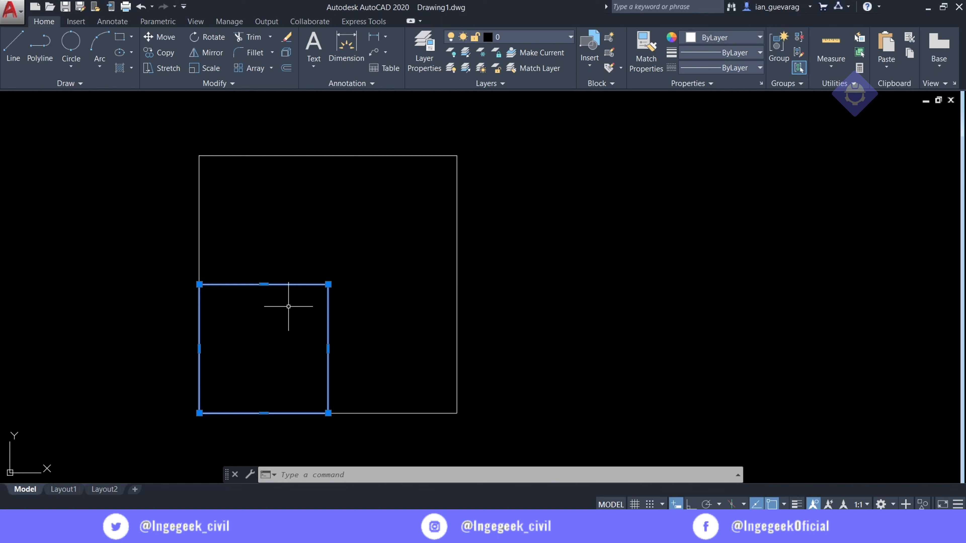
pyautogui.press('Escape')
pyautogui.click(341, 271)
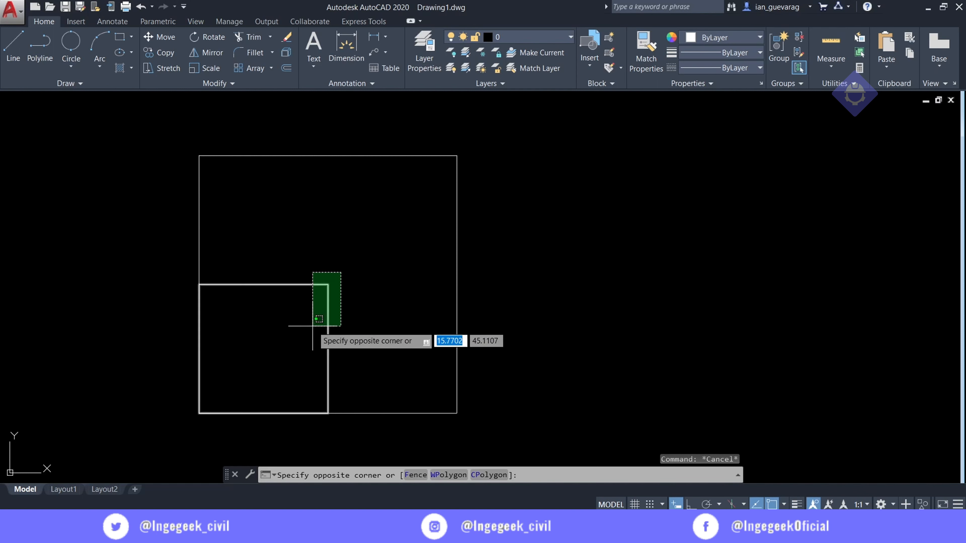
pyautogui.click(292, 333)
pyautogui.write('rec')
pyautogui.press('Return')
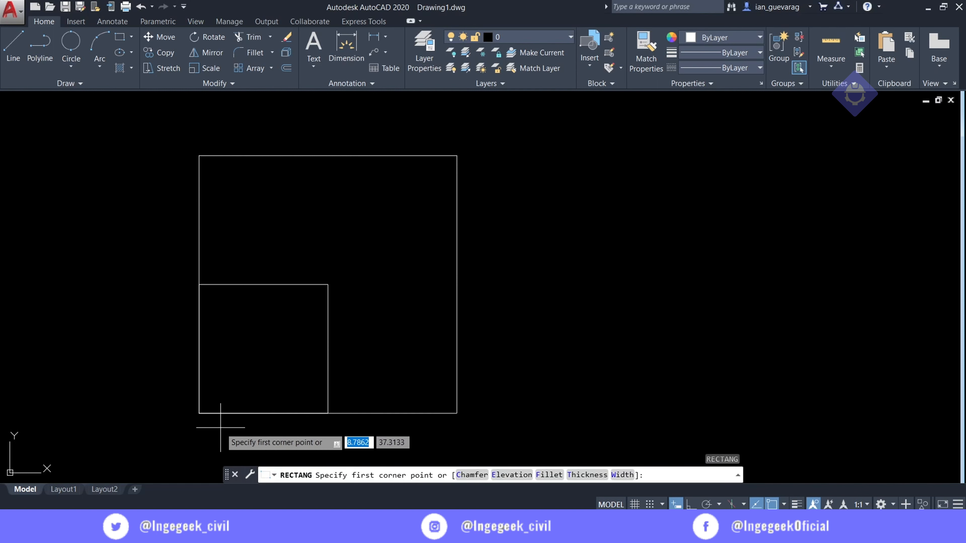
pyautogui.click(199, 413)
pyautogui.press('Escape')
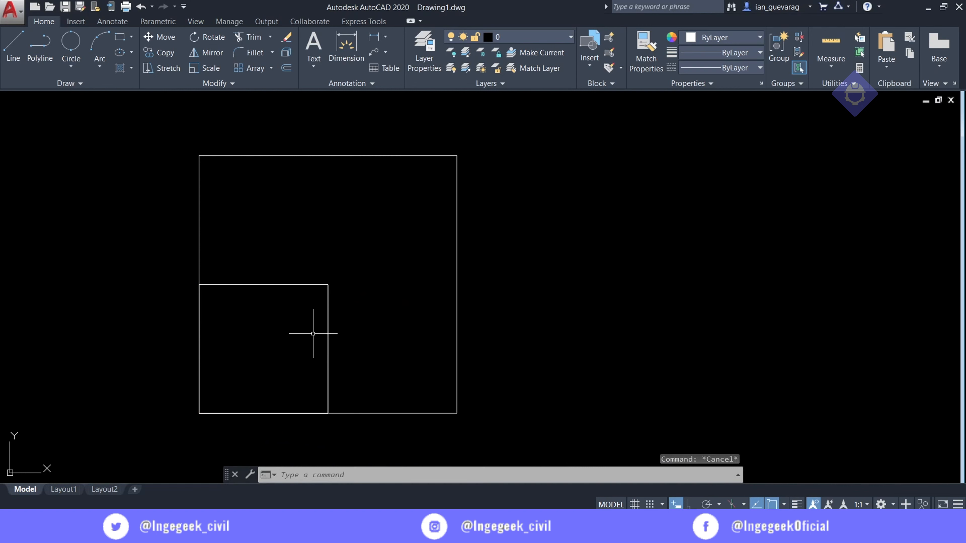
# Scale one of the coincident small squares by a factor of 0.5 from its lower-left corner
pyautogui.click(329, 321)
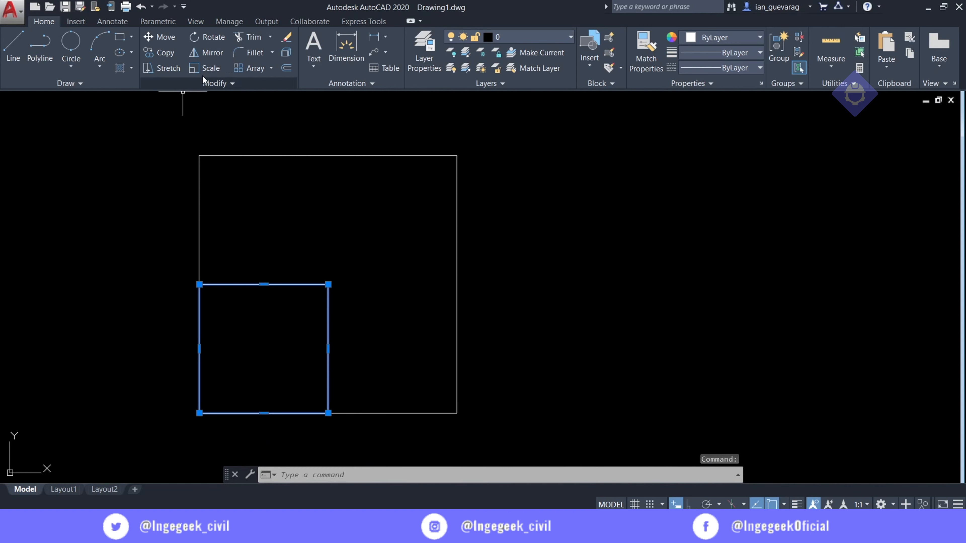
pyautogui.click(205, 68)
pyautogui.click(199, 413)
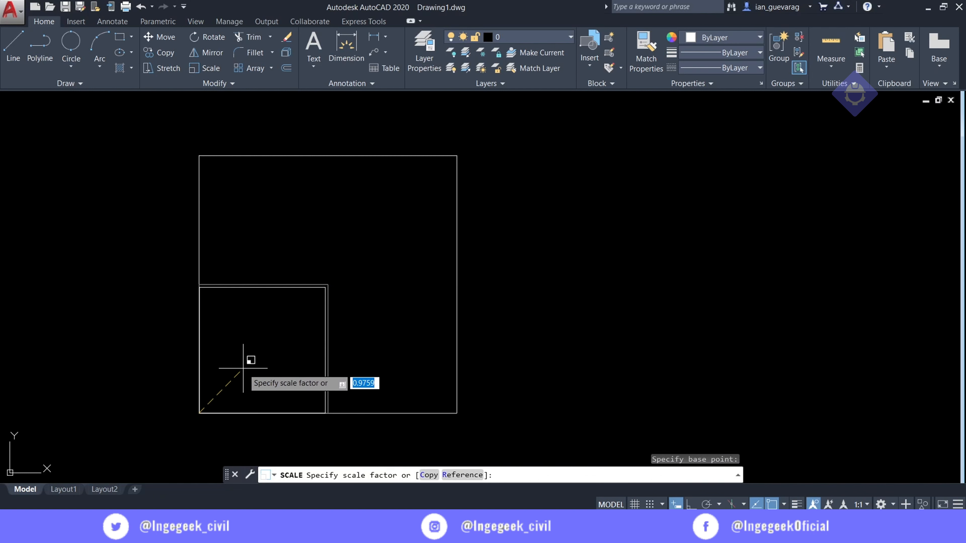
pyautogui.write('0.')
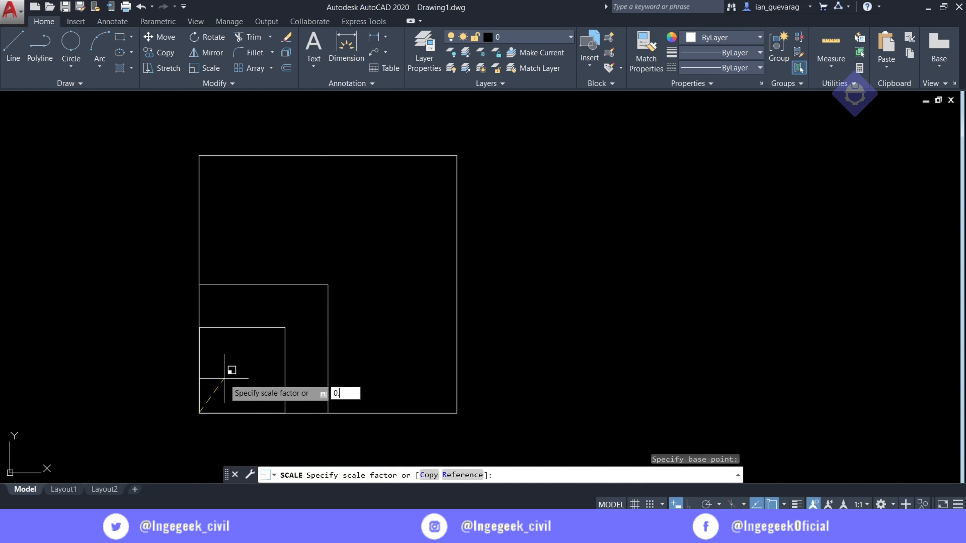
pyautogui.write('5')
pyautogui.press('Return')
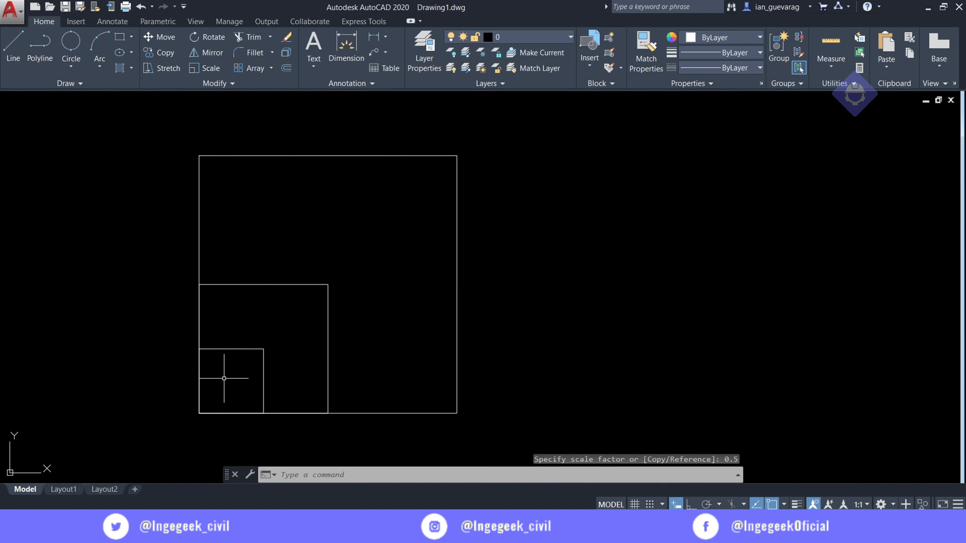
pyautogui.click(355, 276)
pyautogui.press('Escape')
pyautogui.click(478, 144)
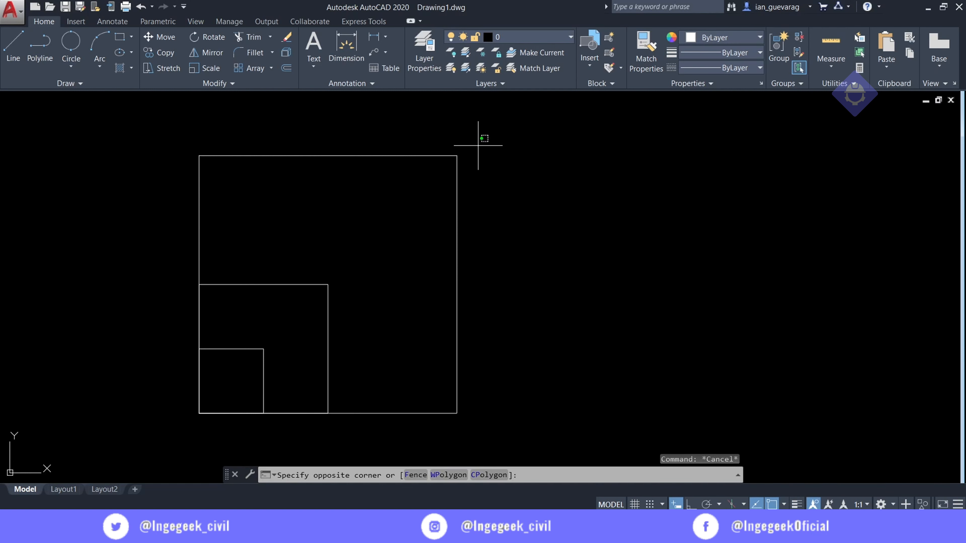
pyautogui.click(374, 301)
pyautogui.press('Escape')
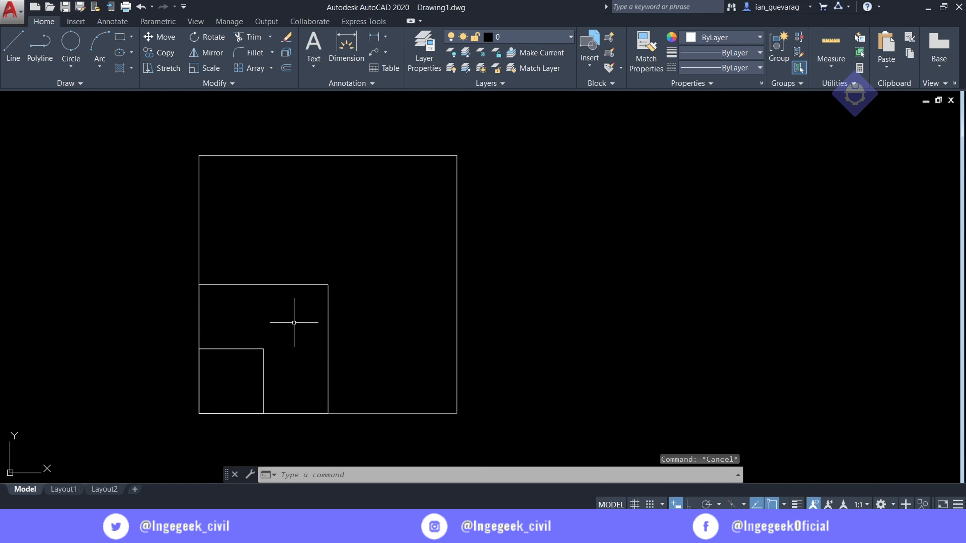
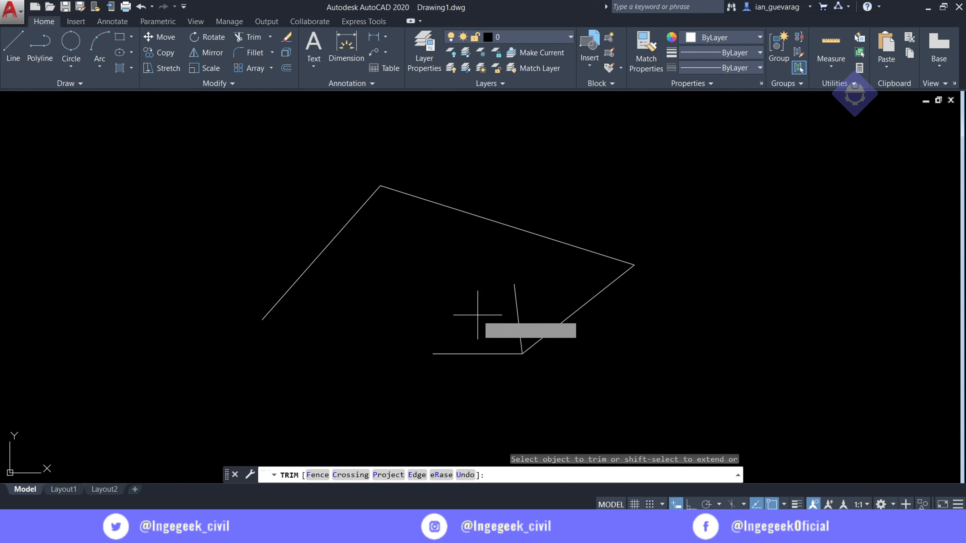
# Stretch the lower end of the short steep line down past the corner so that it crosses the long diagonal
pyautogui.press('Escape')
pyautogui.scroll(4, 501, 371)
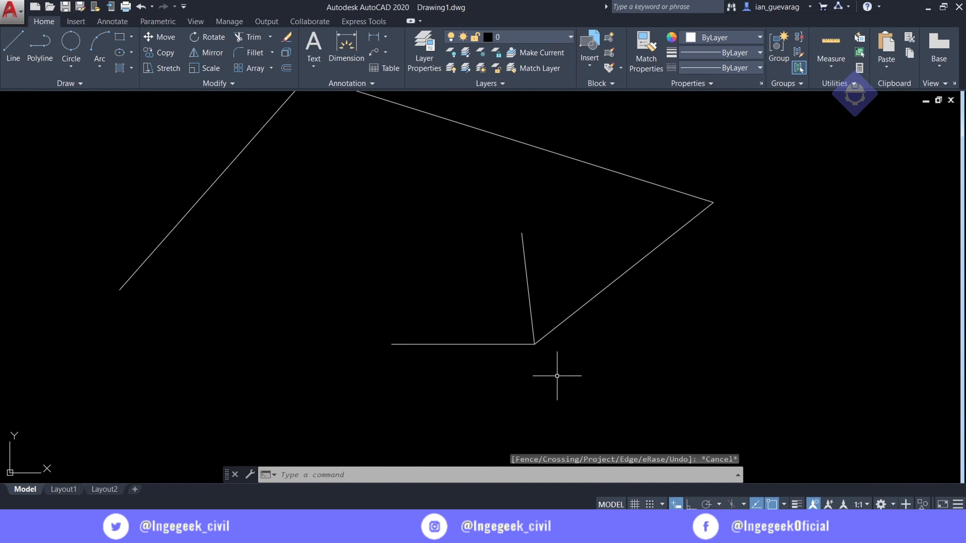
pyautogui.click(412, 262)
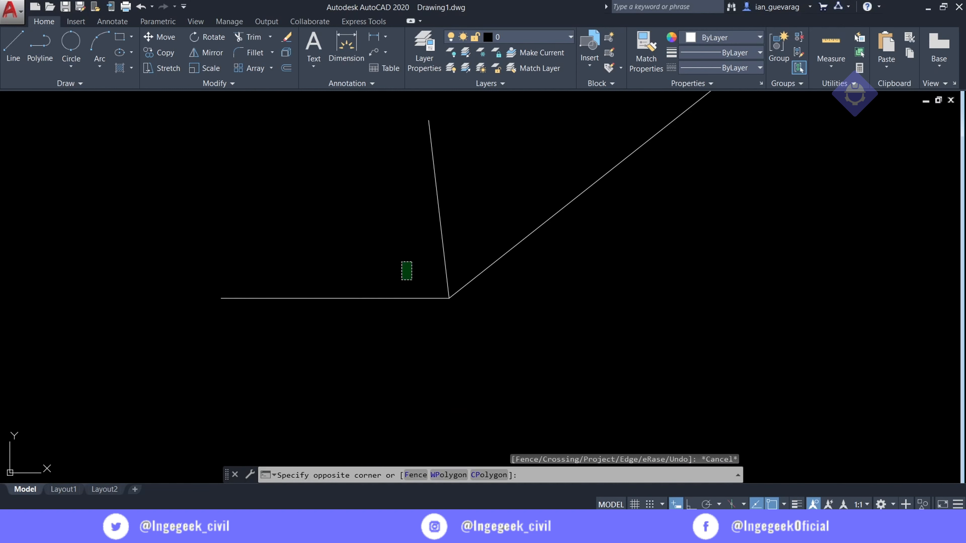
pyautogui.click(370, 346)
pyautogui.press('Escape')
pyautogui.click(444, 258)
pyautogui.click(449, 298)
pyautogui.click(473, 403)
pyautogui.press('Escape')
# Trim the diagonal's short end beyond the steep line, using all objects as cutting edges
pyautogui.write('tr')
pyautogui.press('Return')
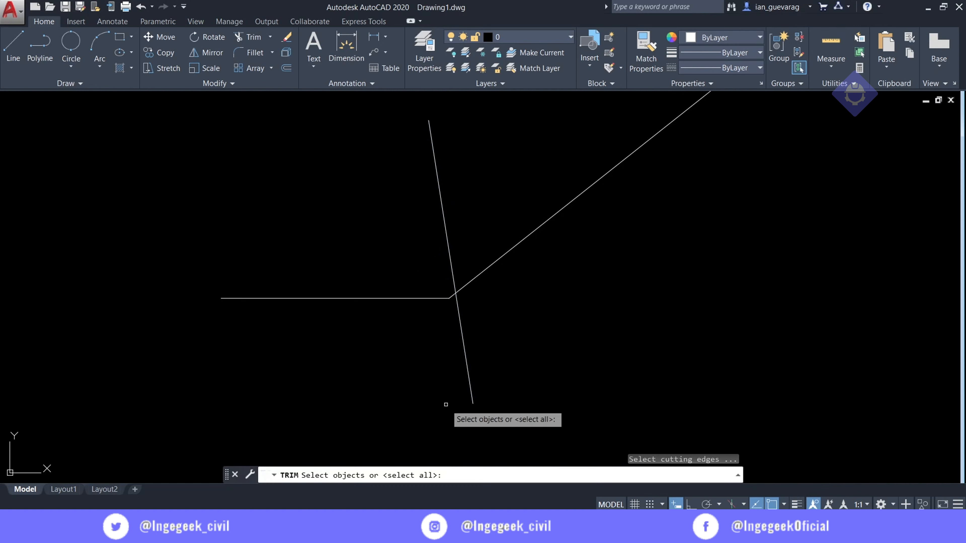
pyautogui.press('Return')
pyautogui.scroll(10, 399, 304)
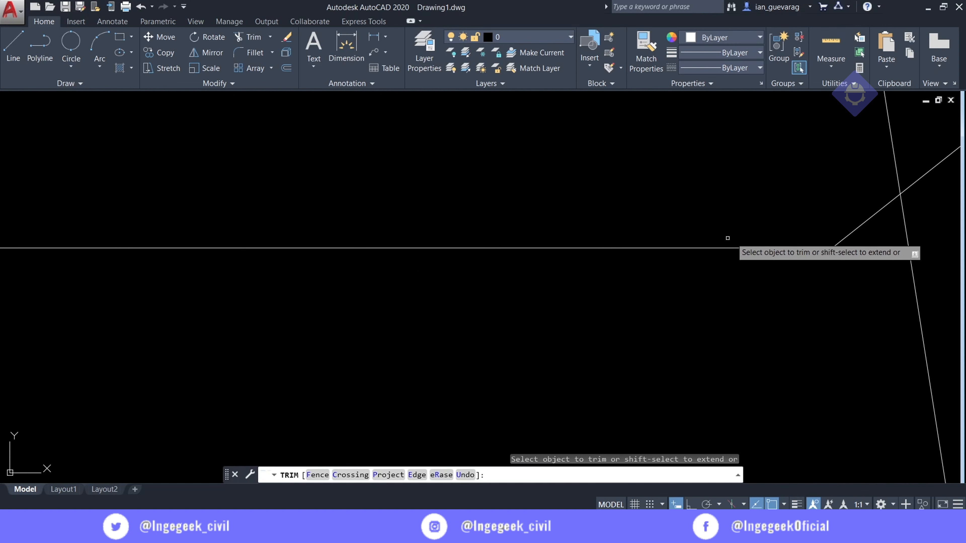
pyautogui.click(866, 202)
pyautogui.click(843, 274)
pyautogui.scroll(-10, 776, 294)
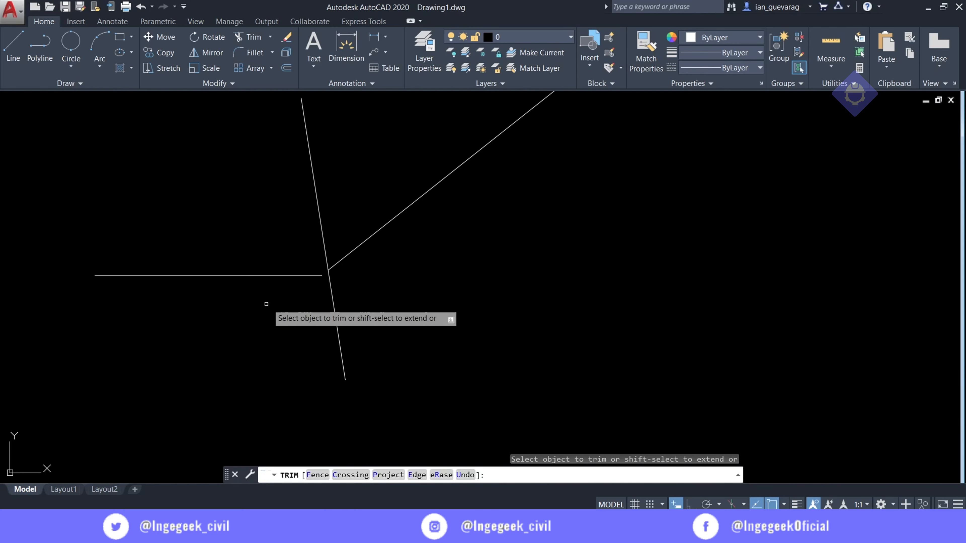
pyautogui.scroll(8, 315, 279)
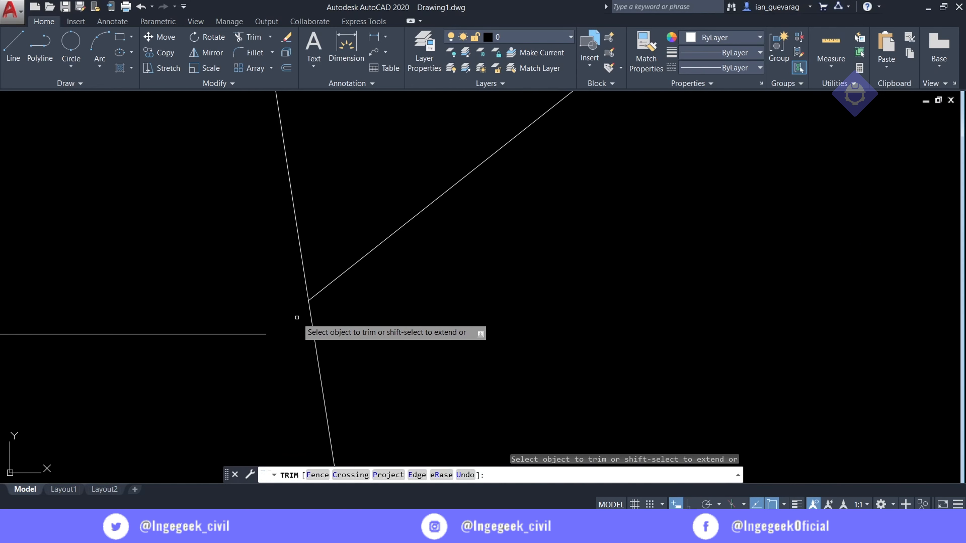
pyautogui.press('Escape')
# Delete the diagonal line that ends on the steep line
pyautogui.click(366, 235)
pyautogui.click(351, 283)
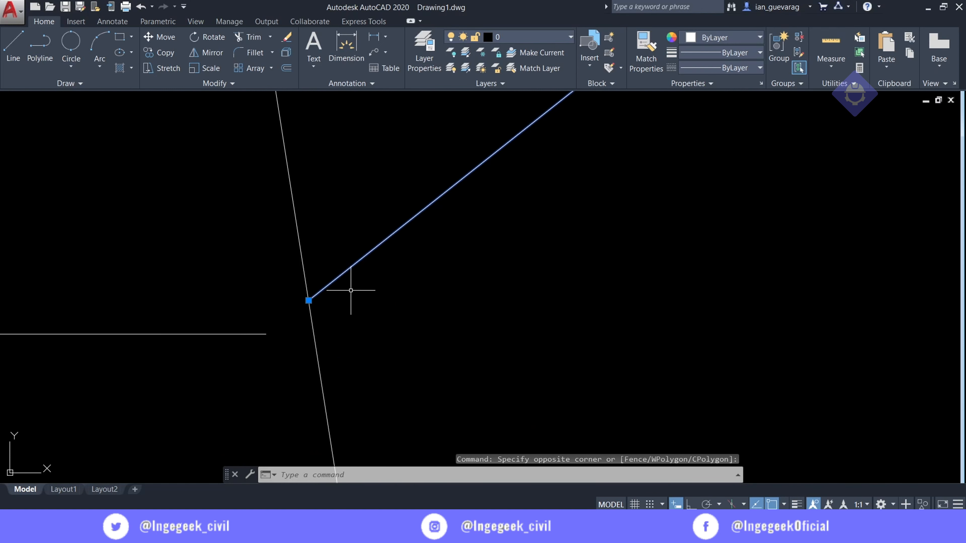
pyautogui.press('Delete')
pyautogui.scroll(-3, 259, 328)
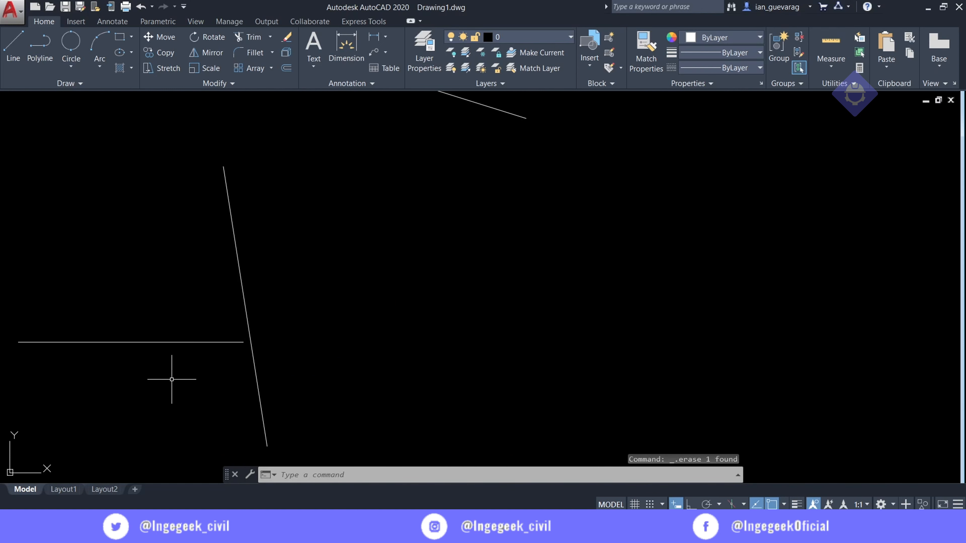
# Try to trim the steep line and the horizontal line with a crossing selection, using all objects as cutting edges
pyautogui.press('Return')
pyautogui.press('Return')
pyautogui.click(298, 284)
pyautogui.click(177, 382)
pyautogui.press('Escape')
pyautogui.scroll(4, 214, 350)
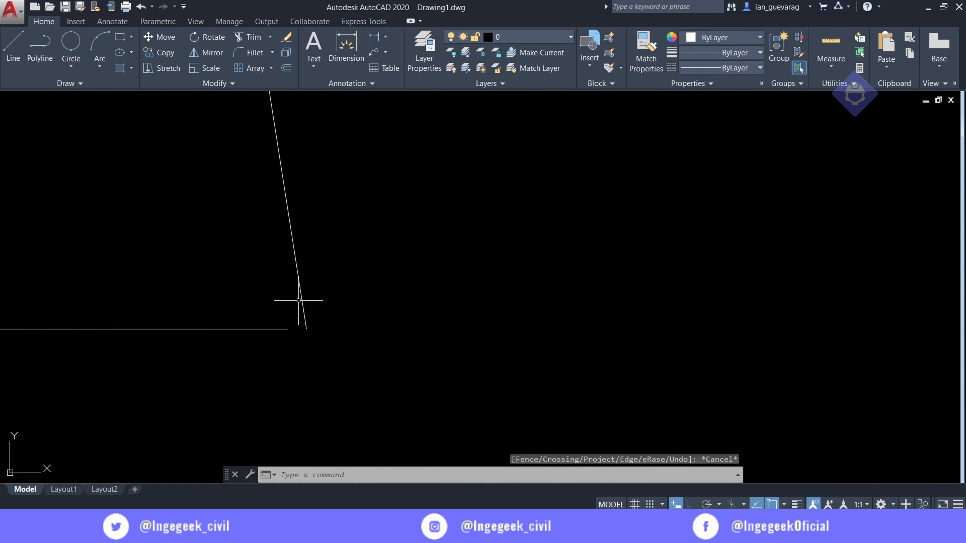
pyautogui.click(363, 247)
pyautogui.press('Escape')
# Undo the deletion and the earlier trim so the full diagonal crossing the steep line is restored
pyautogui.hotkey('ctrl', 'z')
pyautogui.hotkey('ctrl', 'z')
pyautogui.hotkey('ctrl', 'z')
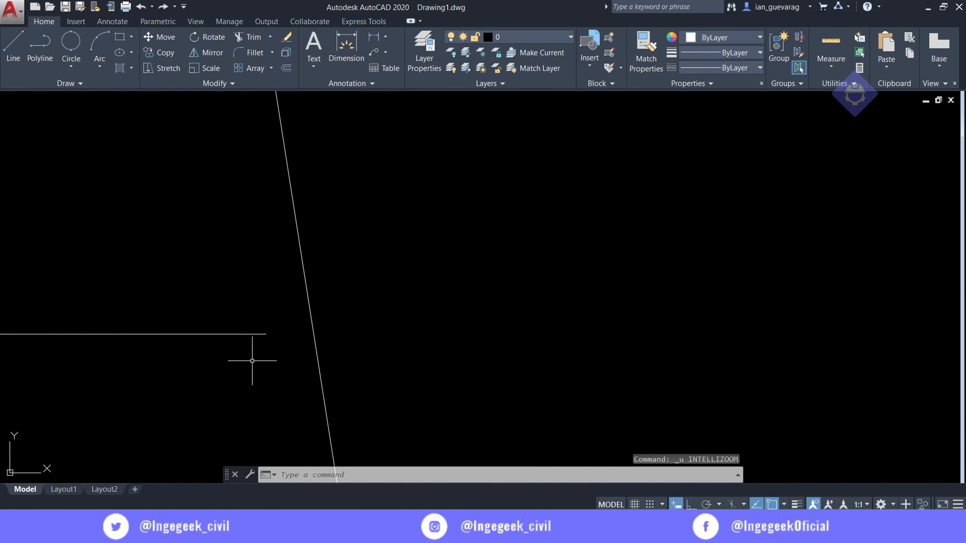
pyautogui.scroll(10, 456, 288)
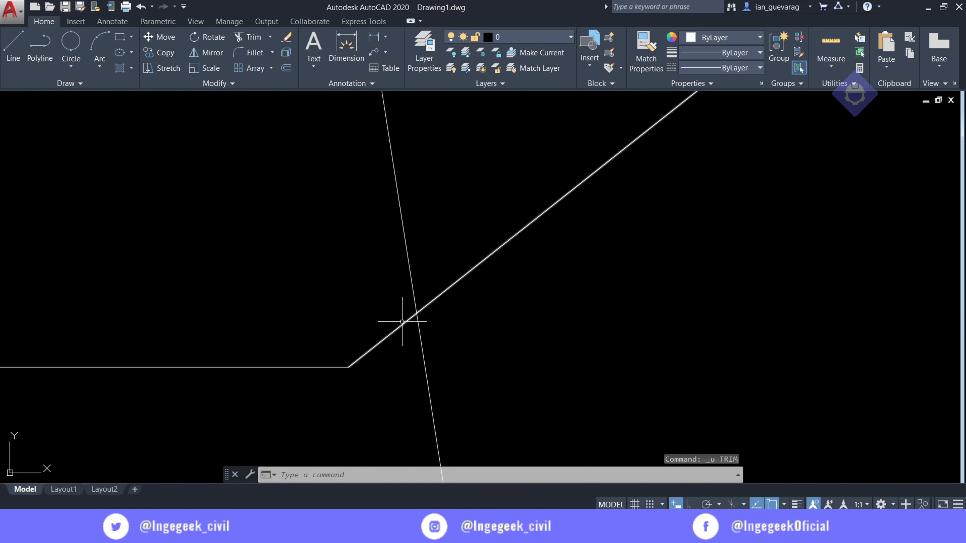
pyautogui.press('Escape')
pyautogui.write('tr')
pyautogui.press('Return')
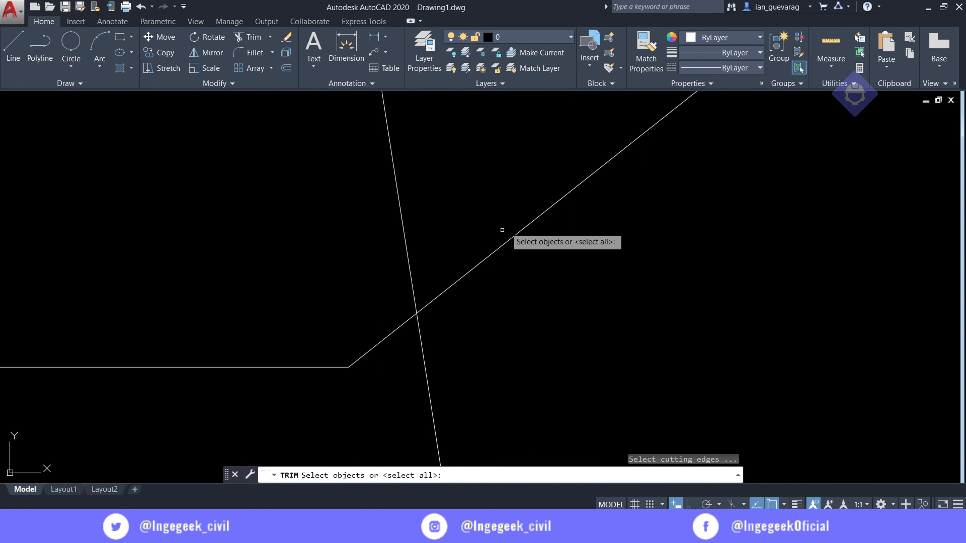
pyautogui.click(533, 188)
pyautogui.press('Escape')
# Trim the diagonal's short lower end beyond the steep line, leaving it disconnected from the horizontal line
pyautogui.write('t')
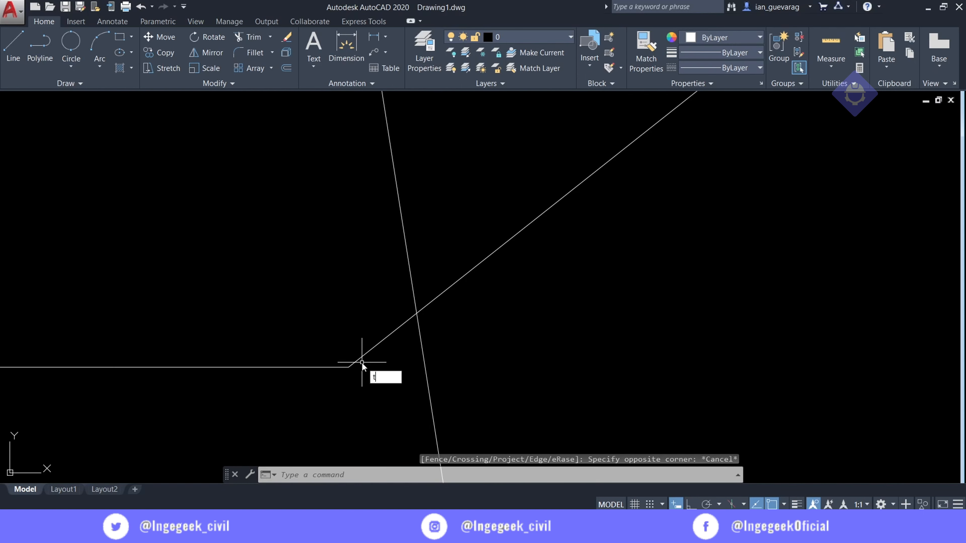
pyautogui.write('r')
pyautogui.press('Return')
pyautogui.click(382, 341)
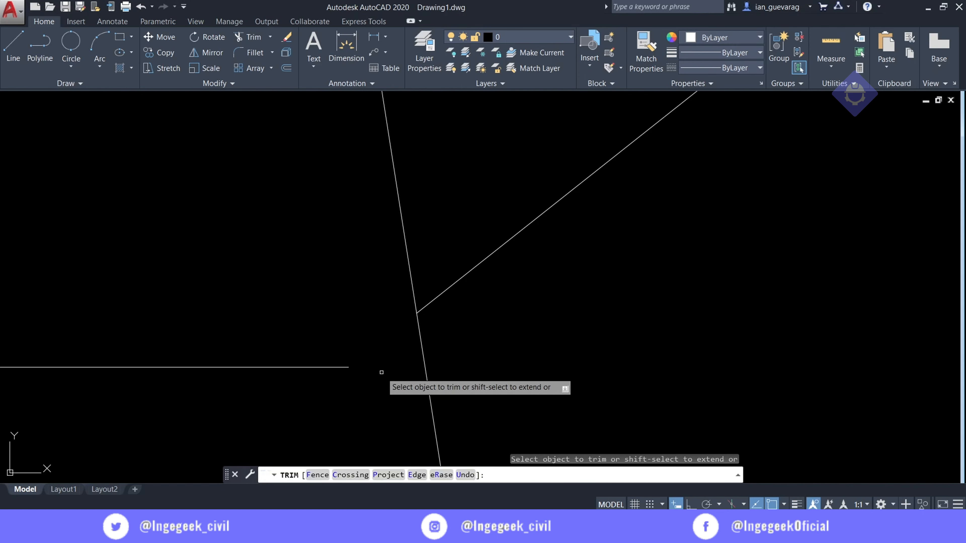
pyautogui.press('Escape')
# Delete the three lines around the trimmed intersection and the two remaining lines above them
pyautogui.scroll(-5, 357, 363)
pyautogui.click(399, 255)
pyautogui.click(339, 364)
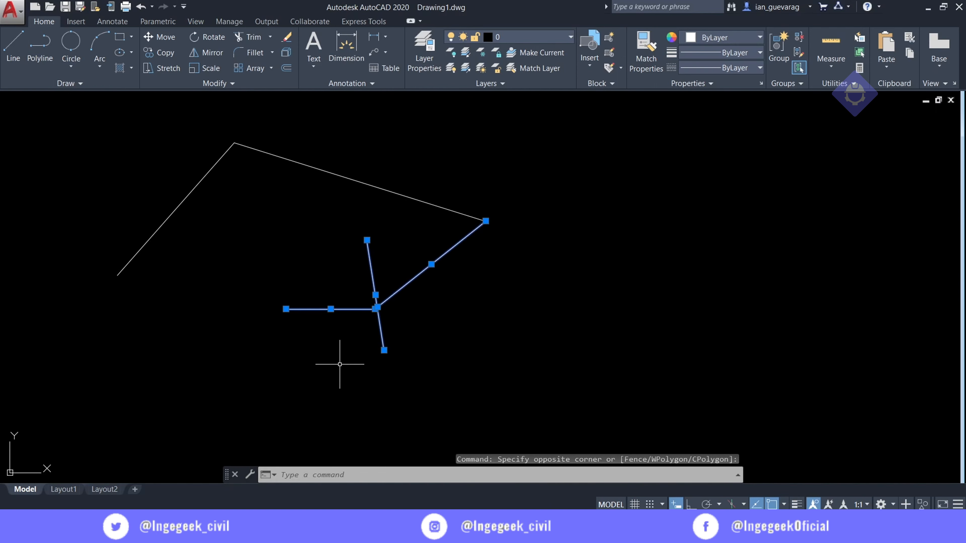
pyautogui.press('Delete')
pyautogui.click(394, 173)
pyautogui.click(38, 267)
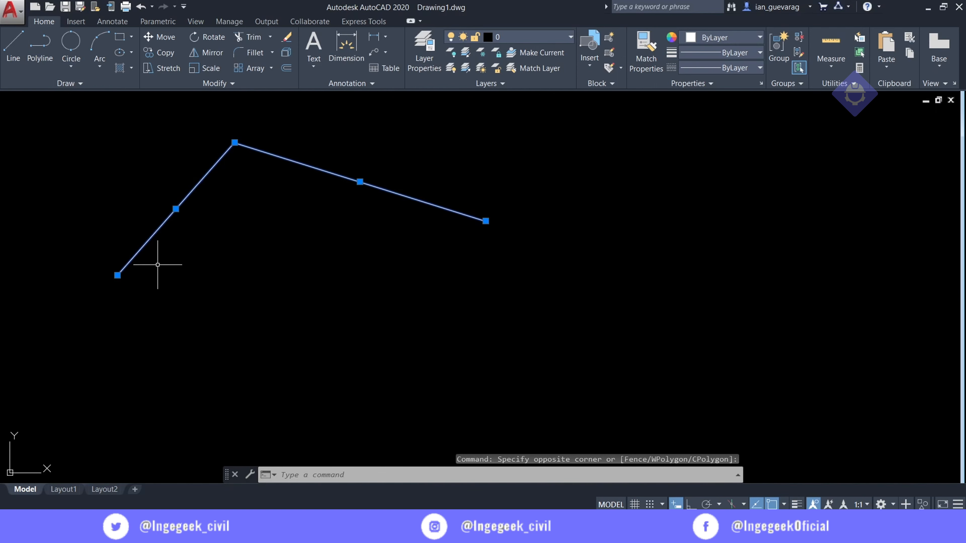
pyautogui.press('Delete')
# Draw two long diagonal lines that cross each other in an X shape
pyautogui.write('l')
pyautogui.press('Return')
pyautogui.click(227, 357)
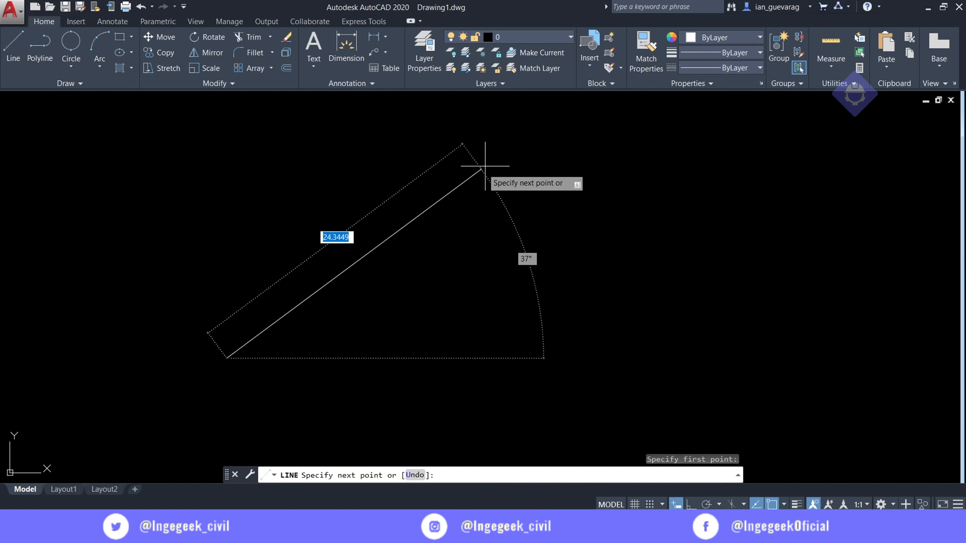
pyautogui.click(507, 139)
pyautogui.press('Escape')
pyautogui.write('l')
pyautogui.press('Return')
pyautogui.click(258, 146)
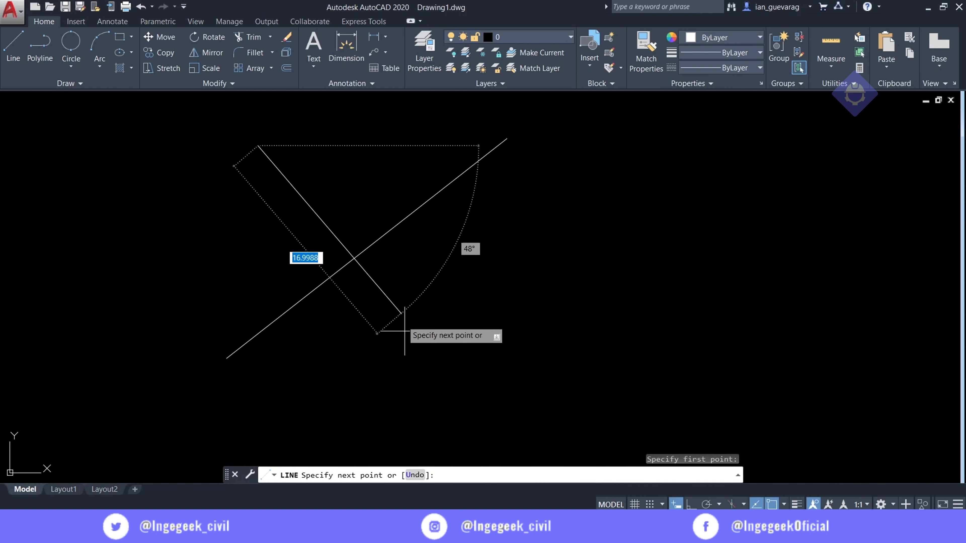
pyautogui.click(476, 367)
pyautogui.press('Escape')
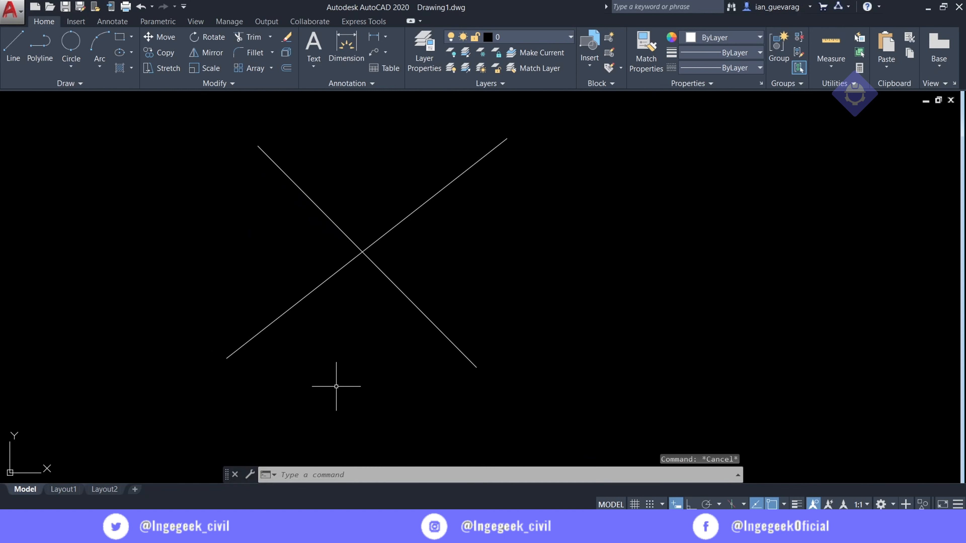
pyautogui.press('Return')
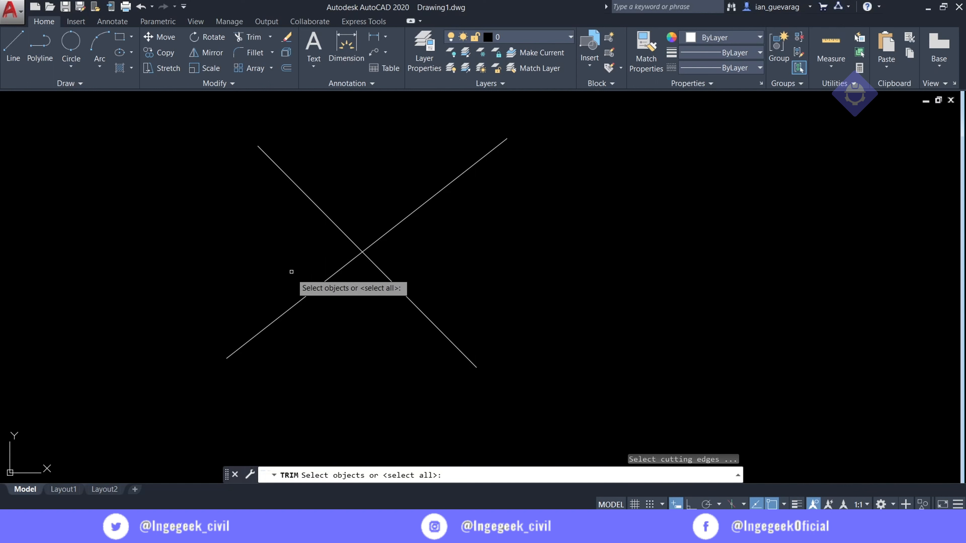
pyautogui.press('Return')
pyautogui.click(458, 148)
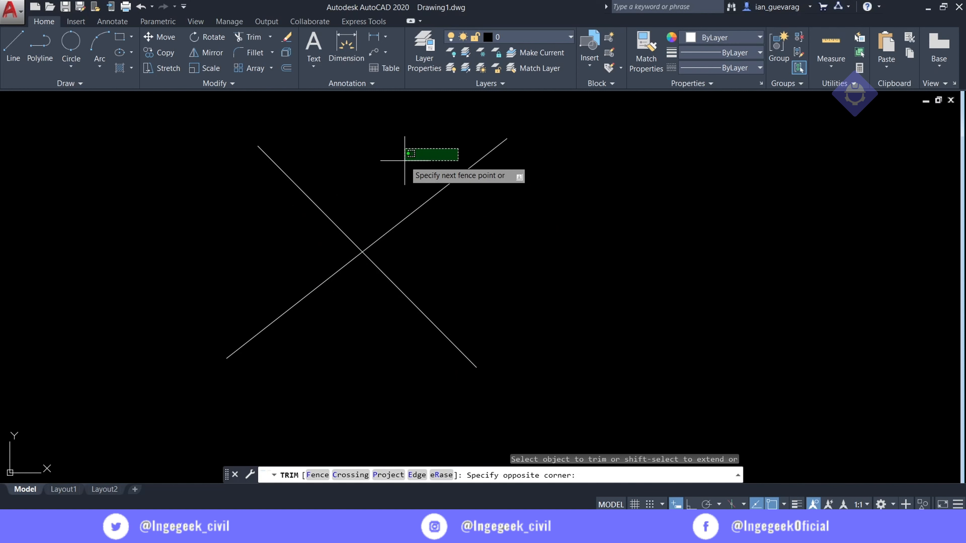
pyautogui.press('Escape')
pyautogui.press('space')
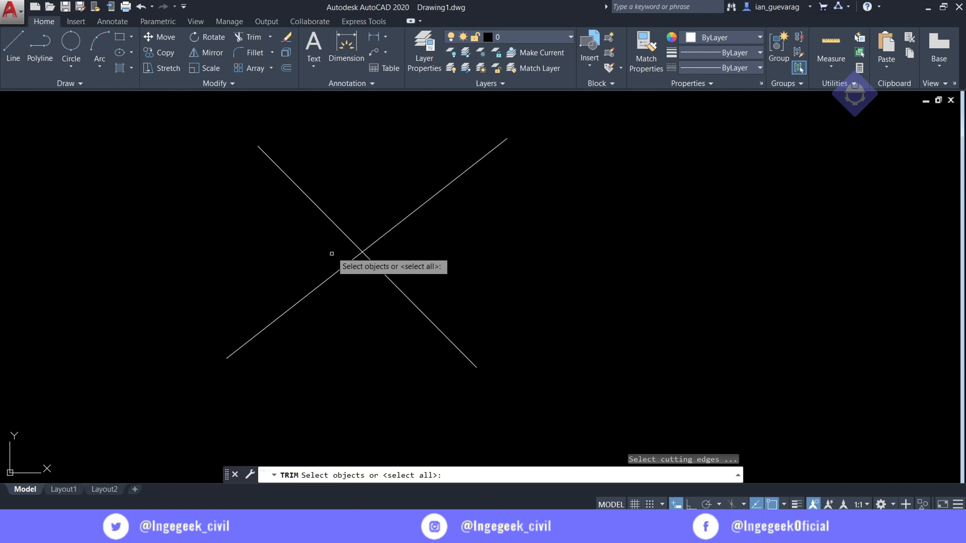
pyautogui.click(330, 253)
pyautogui.press('Escape')
pyautogui.press('Escape')
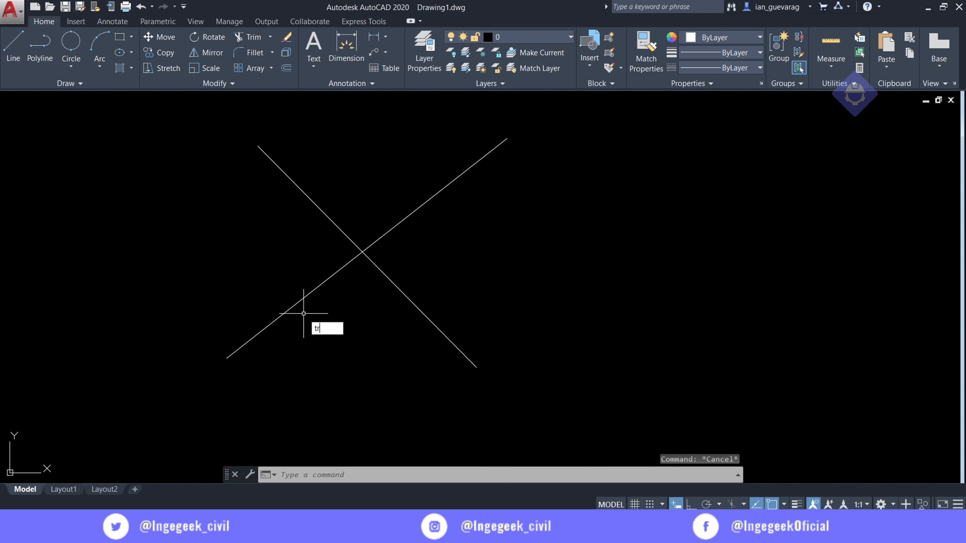
# Trim the upper-left half of the falling diagonal up to its intersection with the rising diagonal
pyautogui.press('Return')
pyautogui.click(325, 173)
pyautogui.click(250, 229)
pyautogui.press('Escape')
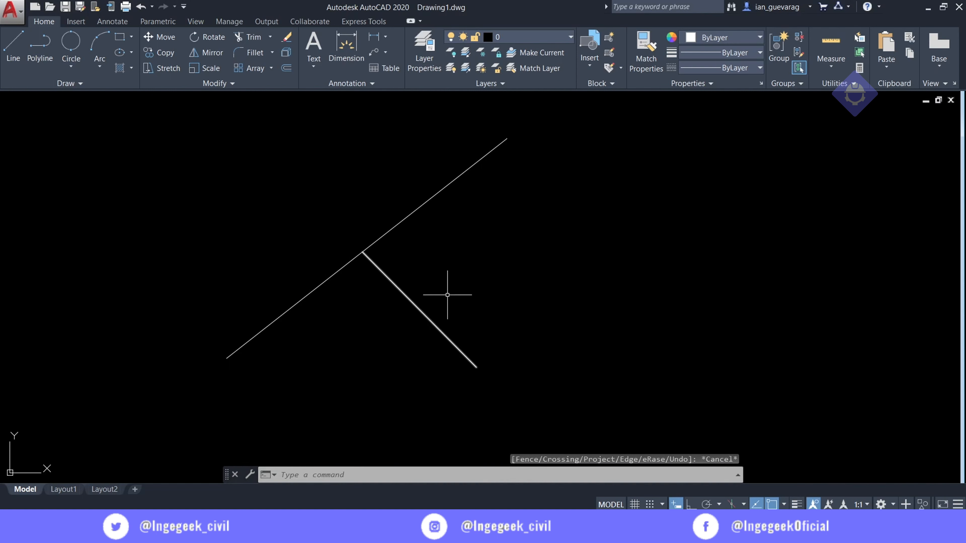
# Try to trim the remaining lower-right segment that ends on the long rising diagonal
pyautogui.click(426, 316)
pyautogui.click(373, 369)
pyautogui.press('Escape')
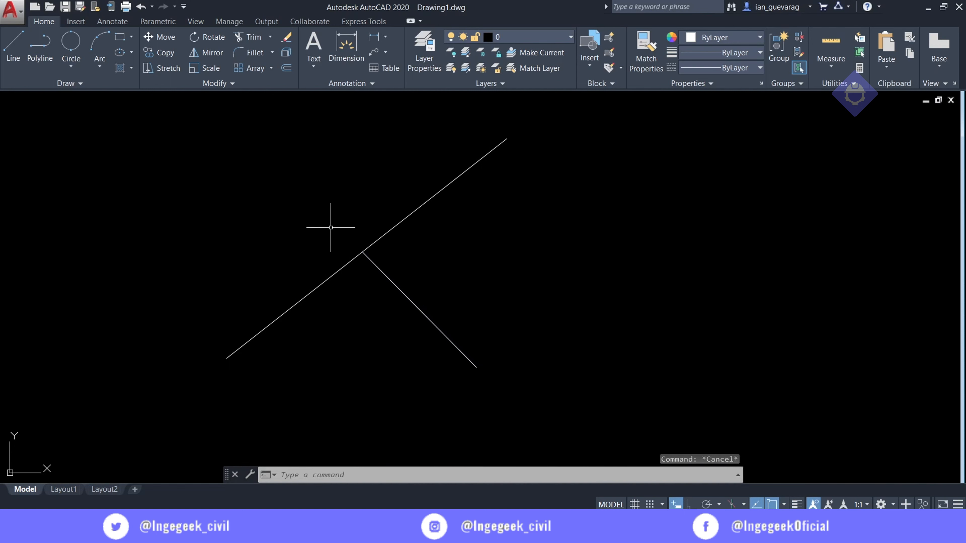
pyautogui.scroll(2, 361, 274)
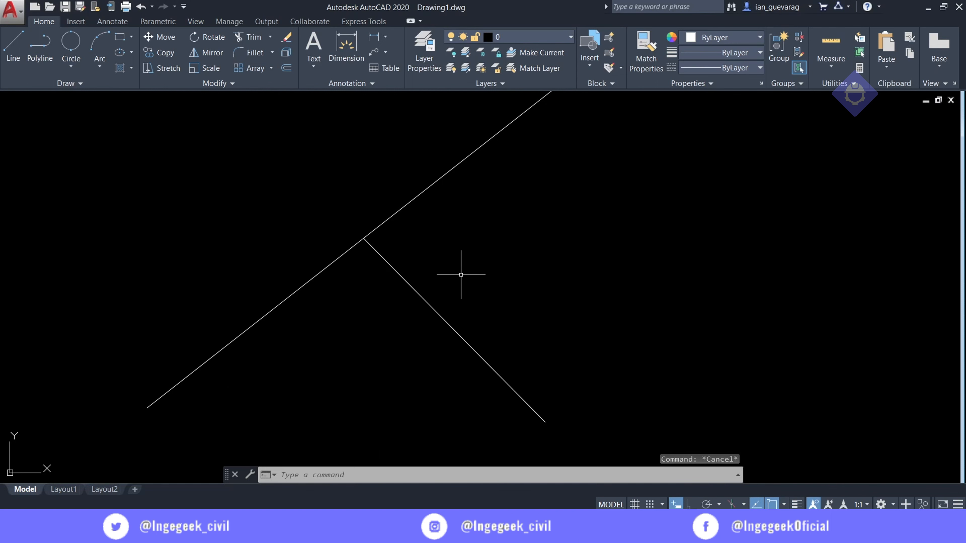
pyautogui.write('tr')
pyautogui.press('Return')
pyautogui.click(490, 262)
pyautogui.press('Escape')
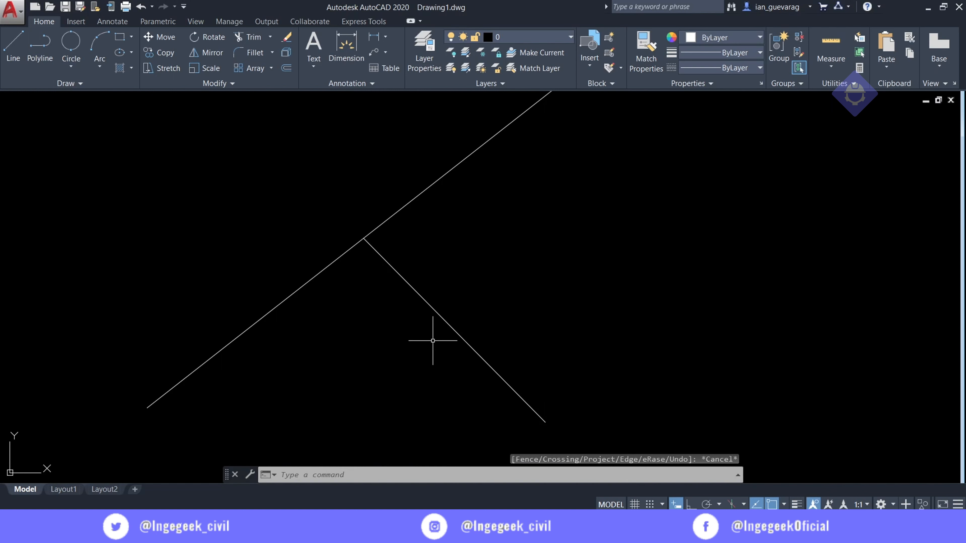
# Delete the lower-right segment that ends on the long diagonal, and undo the deletion
pyautogui.click(489, 283)
pyautogui.click(384, 366)
pyautogui.press('Delete')
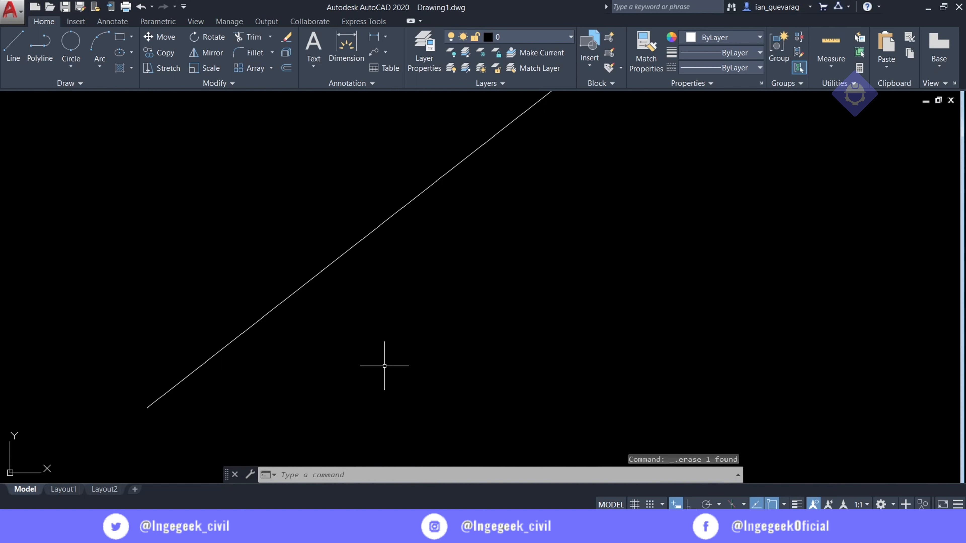
pyautogui.hotkey('ctrl', 'z')
# Try again to trim the lower-right segment with a crossing selection, using all objects as cutting edges
pyautogui.write('tr')
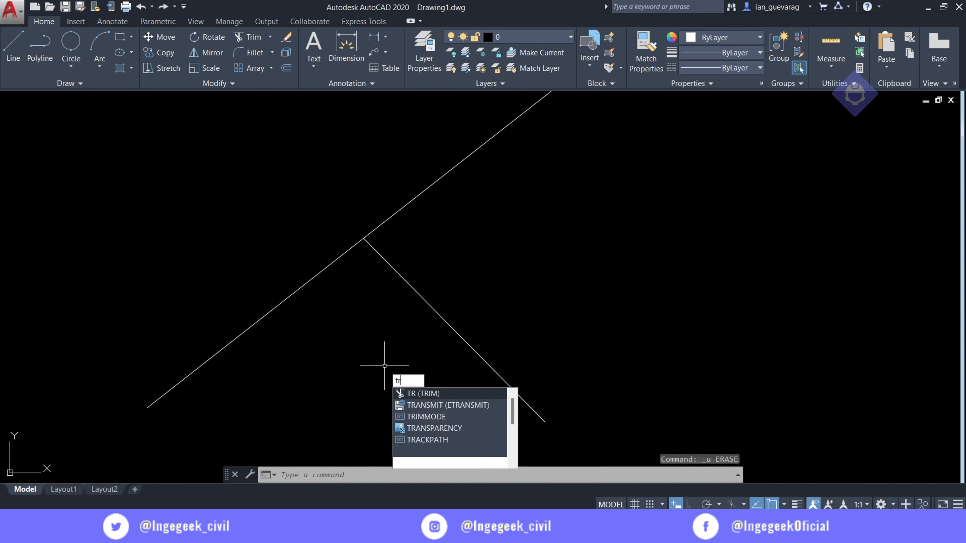
pyautogui.press('Return')
pyautogui.press('Return')
pyautogui.click(496, 270)
pyautogui.click(403, 373)
pyautogui.press('Escape')
pyautogui.press('Escape')
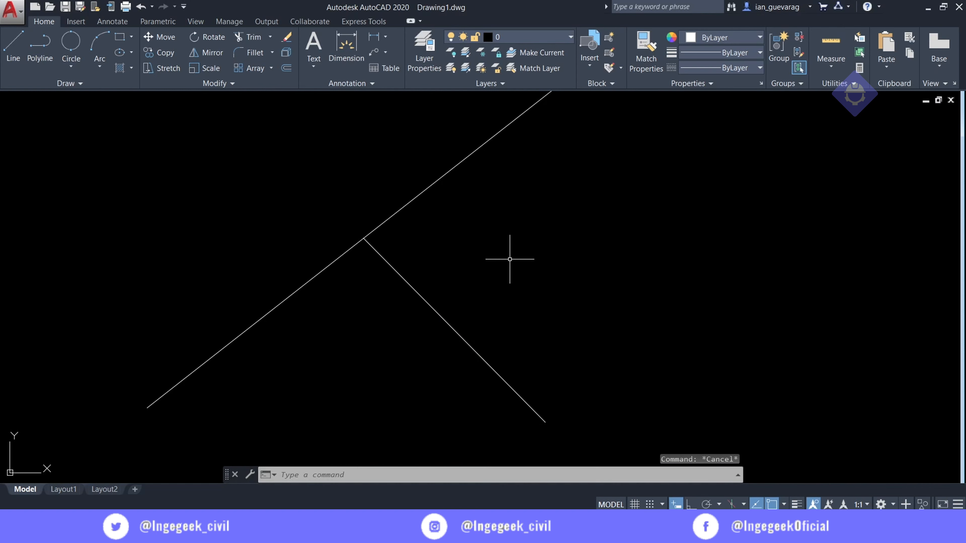
pyautogui.write('tr')
pyautogui.press('Return')
pyautogui.press('Return')
pyautogui.click(500, 270)
pyautogui.click(410, 365)
pyautogui.press('Escape')
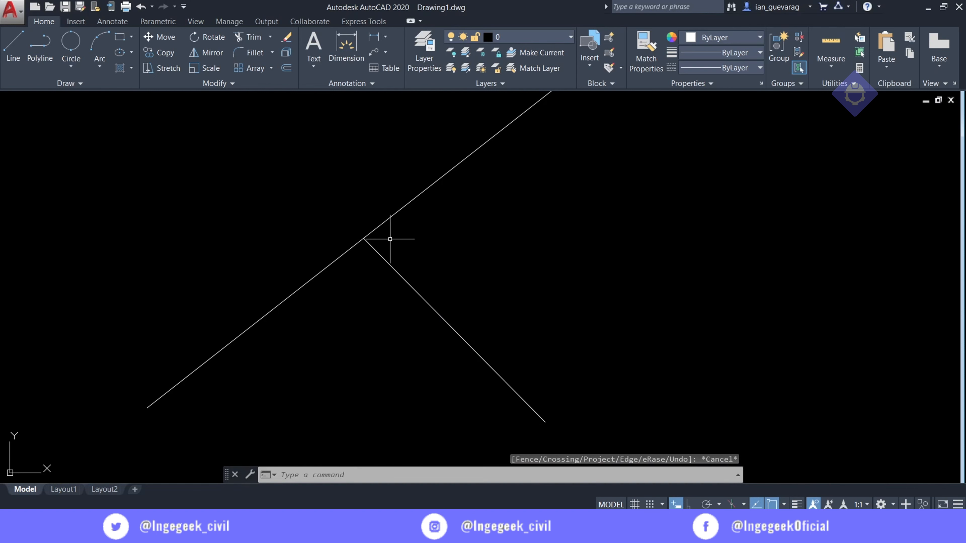
# Delete both the long diagonal and the segment that ends on it
pyautogui.scroll(-2, 390, 239)
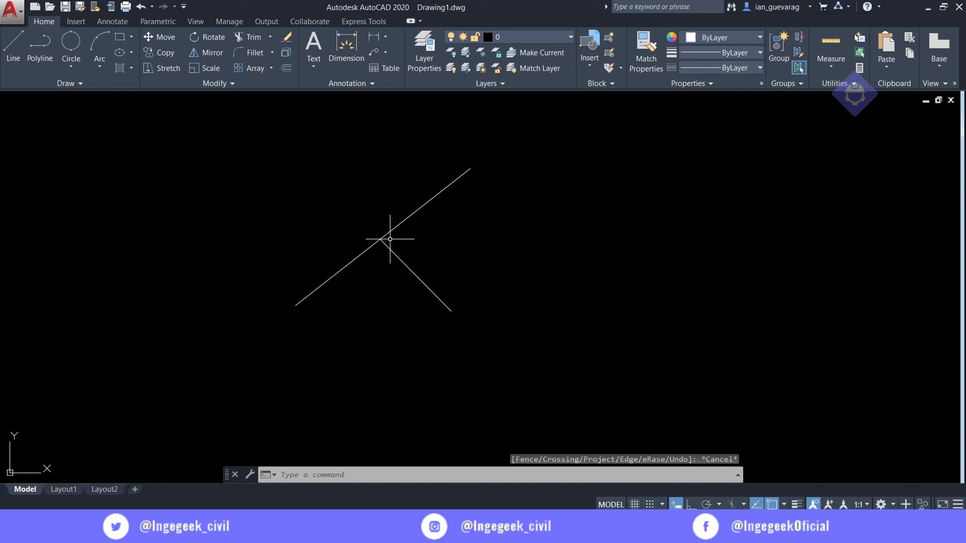
pyautogui.scroll(1, 392, 221)
pyautogui.click(399, 145)
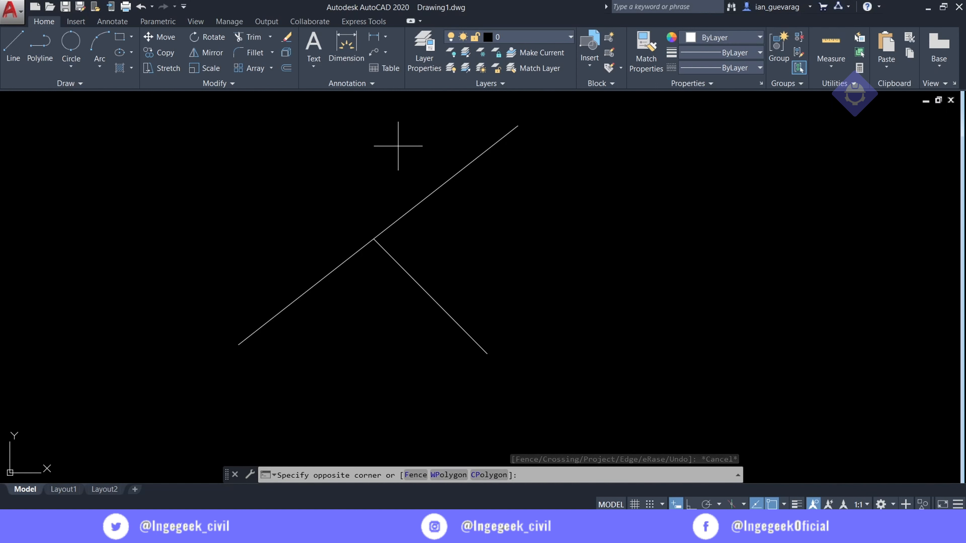
pyautogui.click(327, 290)
pyautogui.press('Delete')
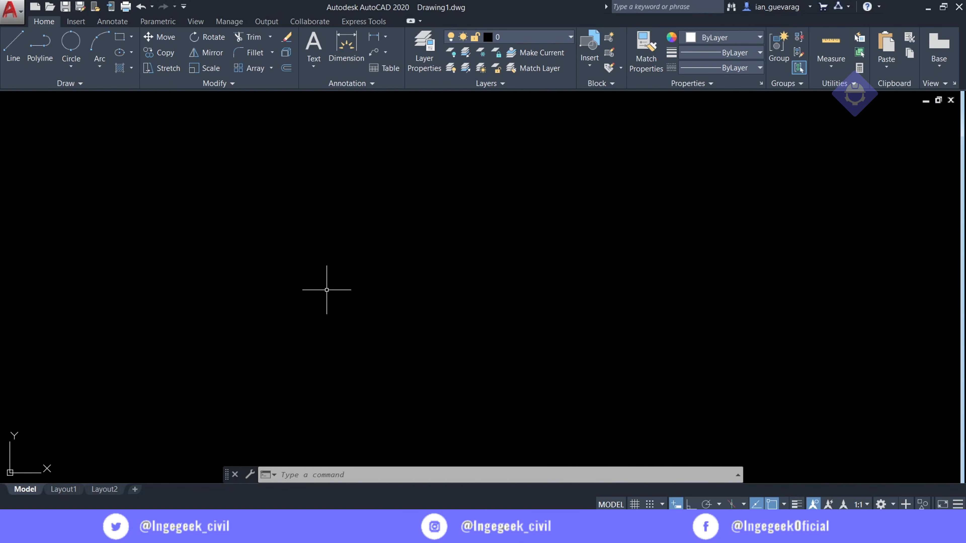
# Draw a long line rising to the right and a separate shorter line falling to the right, with a gap between their upper ends
pyautogui.write('l')
pyautogui.press('Return')
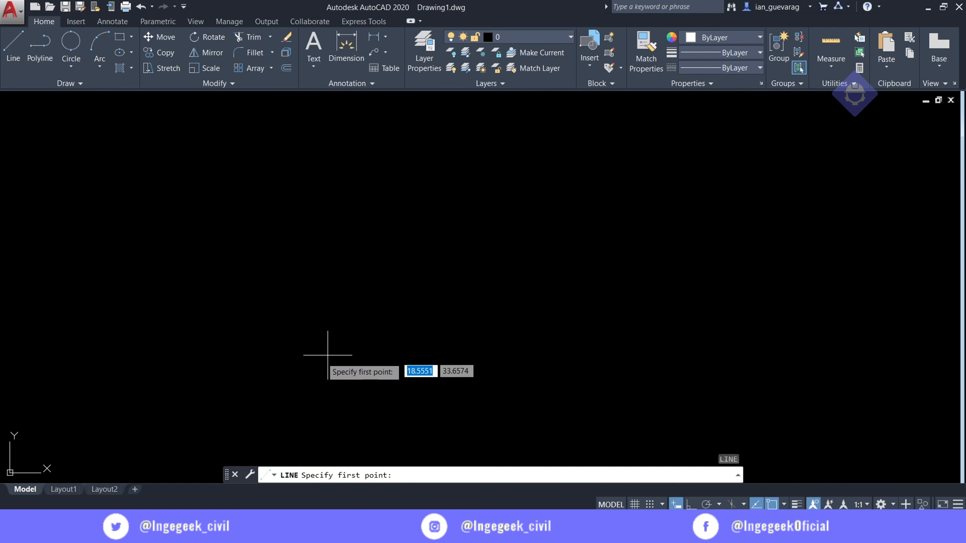
pyautogui.click(283, 379)
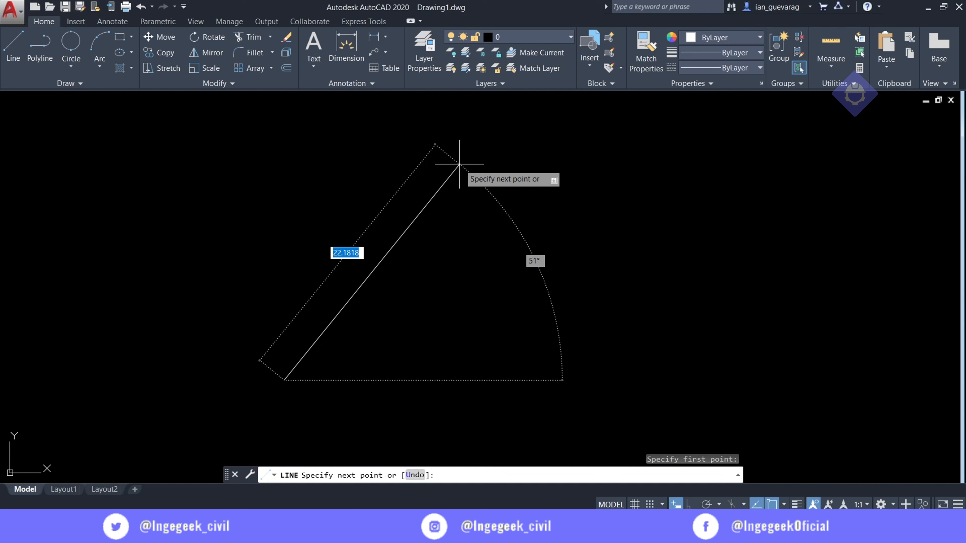
pyautogui.click(630, 159)
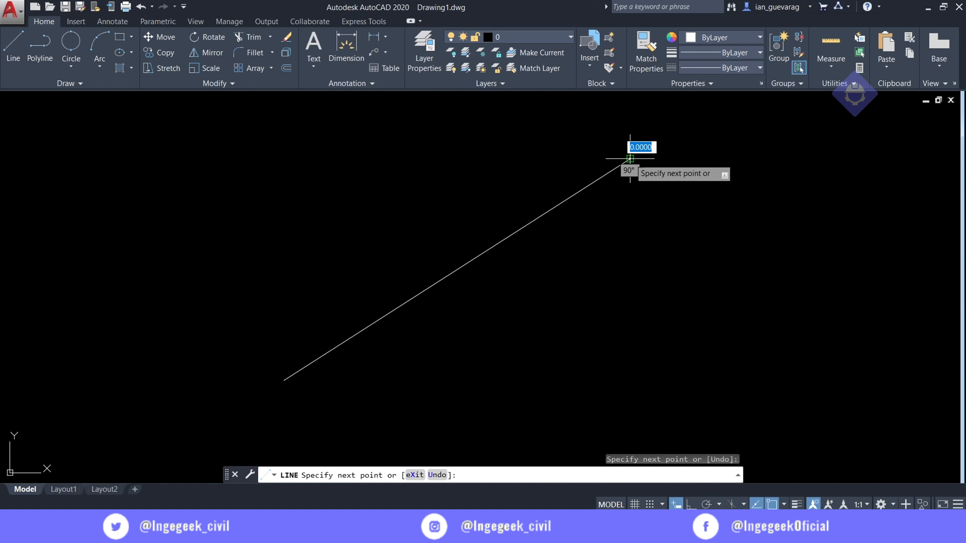
pyautogui.press('Escape')
pyautogui.moveTo(724, 256); pyautogui.dragTo(663, 230, button='middle')
pyautogui.write('l')
pyautogui.press('Return')
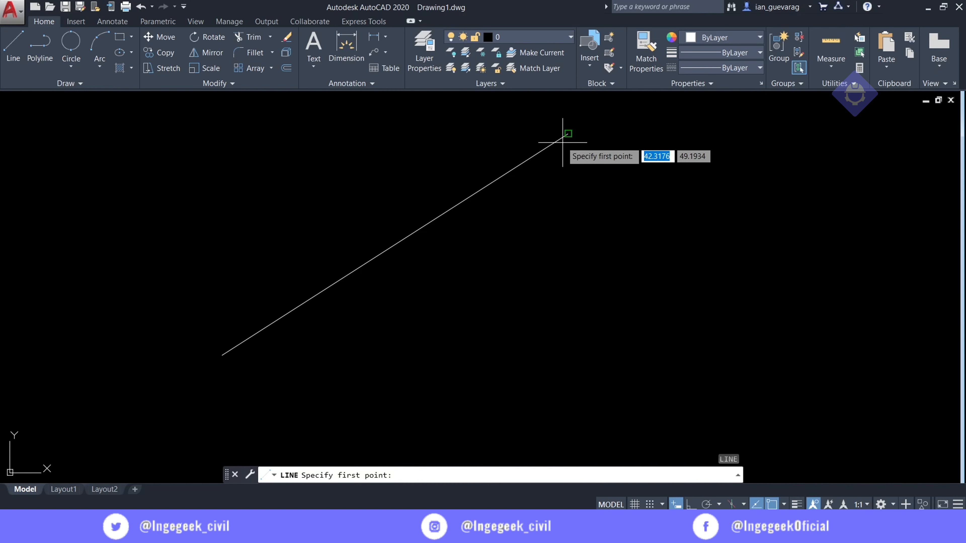
pyautogui.click(639, 167)
pyautogui.click(828, 351)
pyautogui.press('Escape')
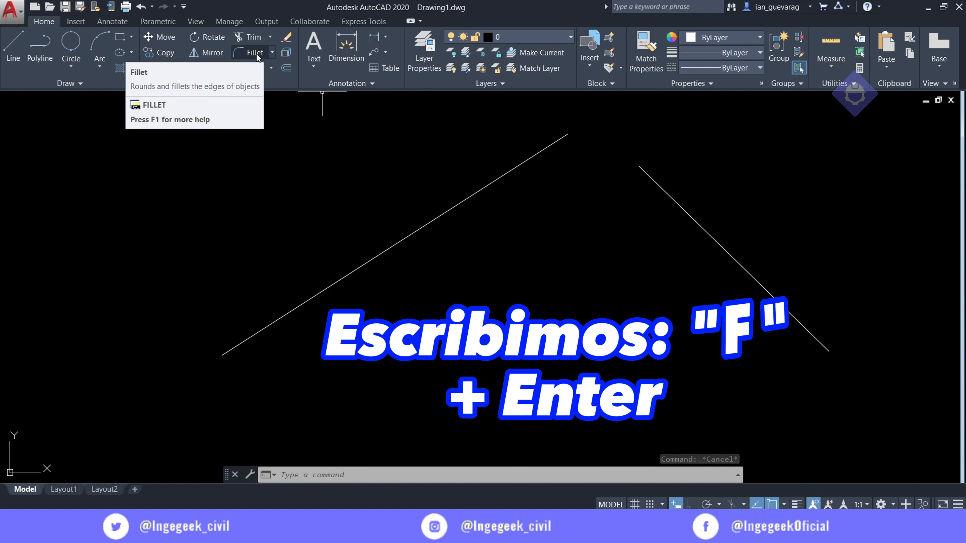
# Fillet the two separate lines so their upper ends meet at a sharp corner, and undo the fillet
pyautogui.write('f')
pyautogui.press('Return')
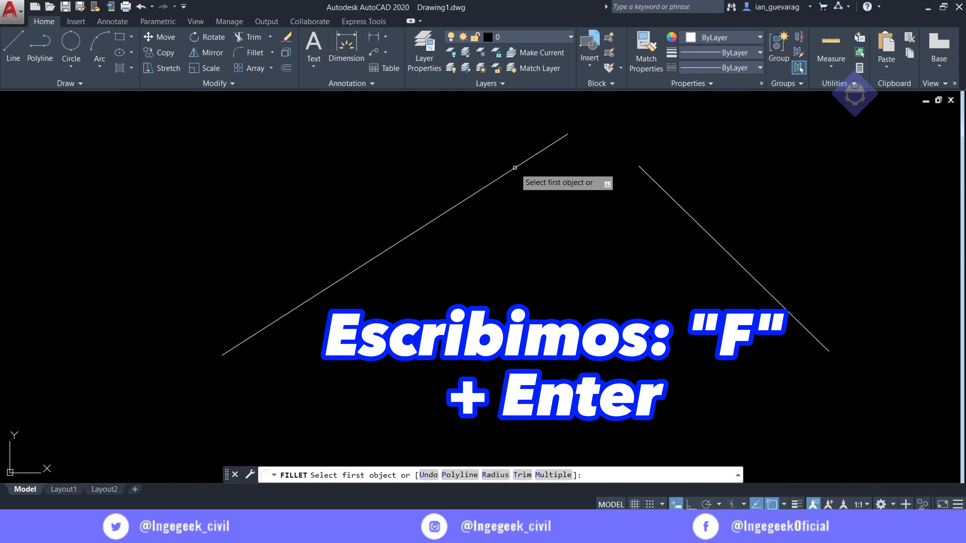
pyautogui.click(512, 168)
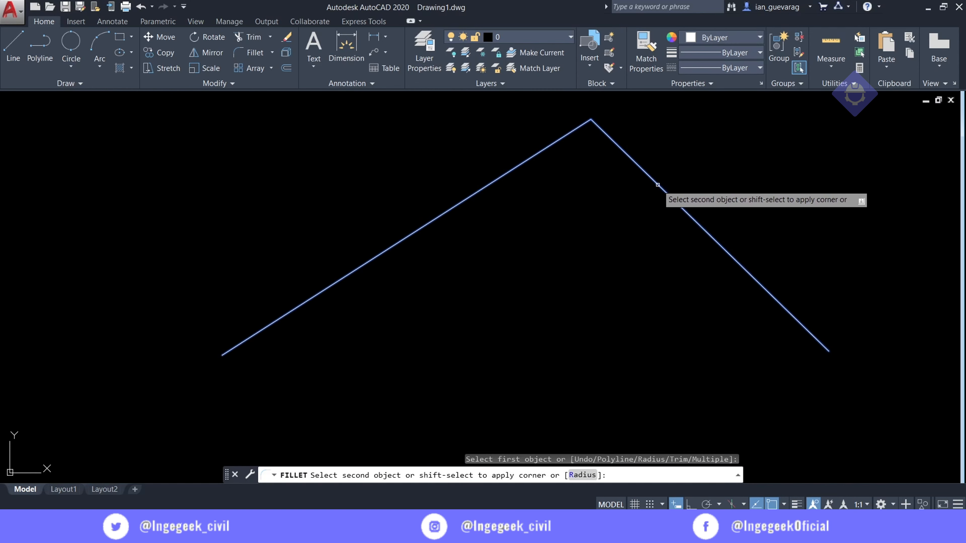
pyautogui.click(658, 185)
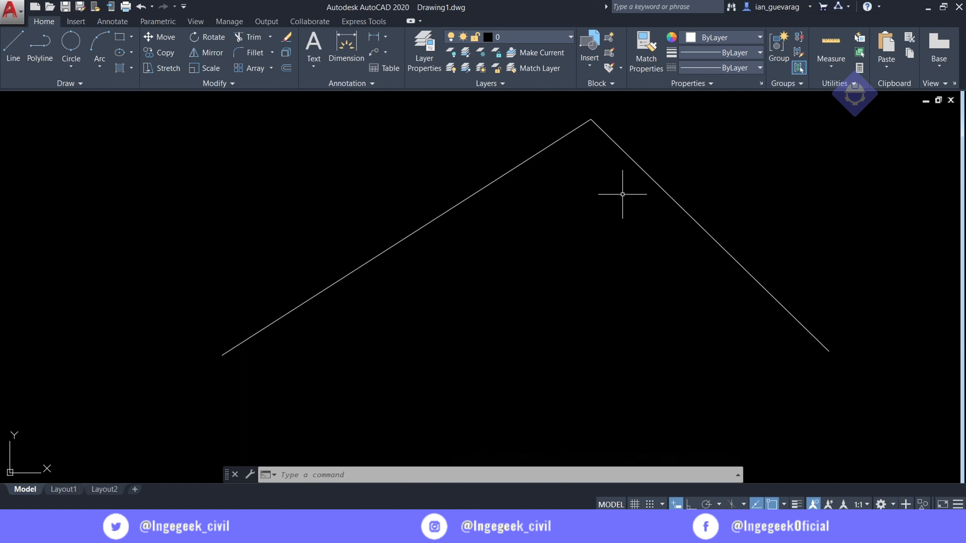
pyautogui.hotkey('ctrl', 'z')
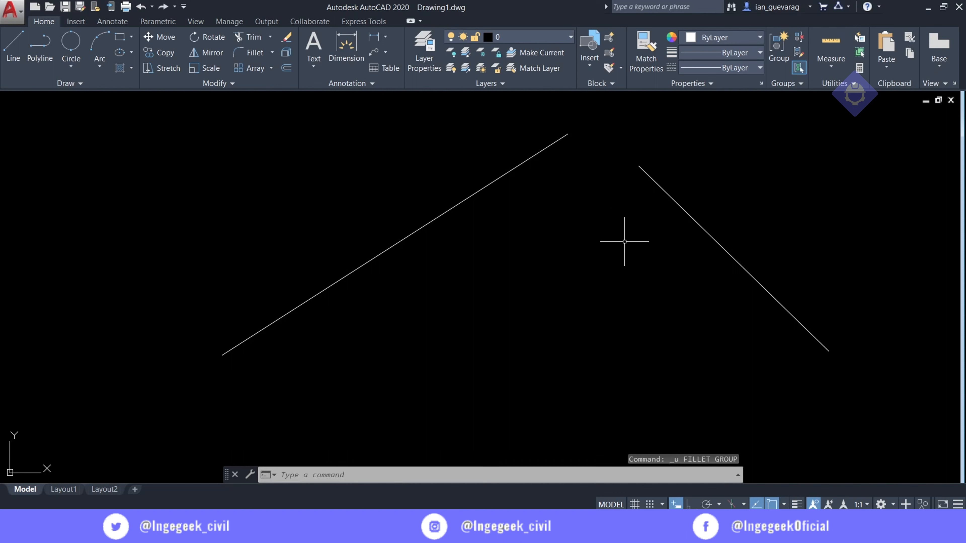
# Fillet the upper ends of the two separate lines with a radius of 2
pyautogui.write('f')
pyautogui.press('Return')
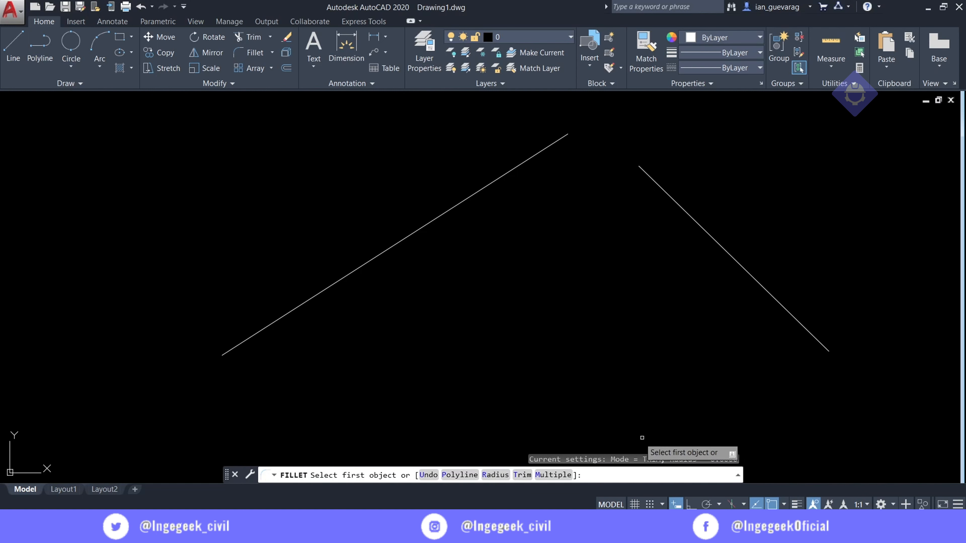
pyautogui.click(495, 475)
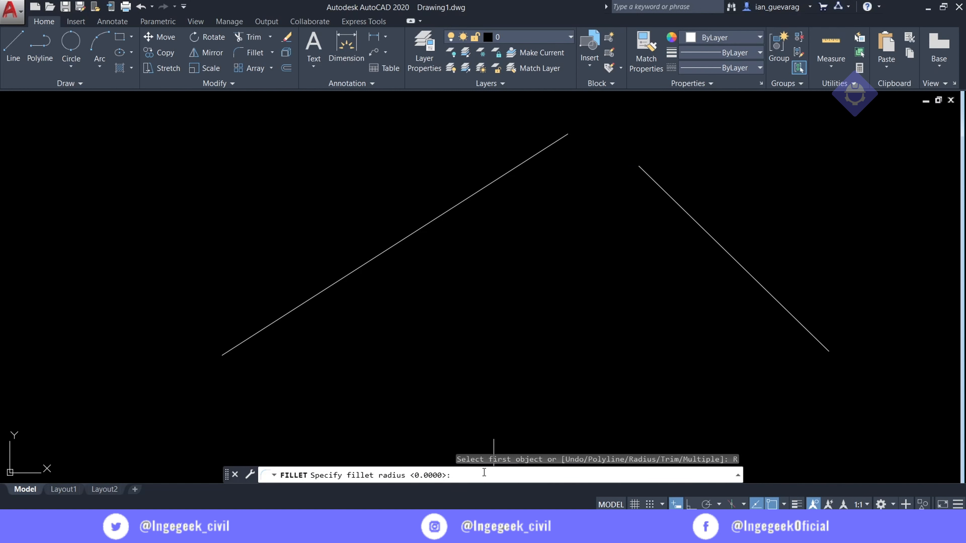
pyautogui.write('2')
pyautogui.press('Return')
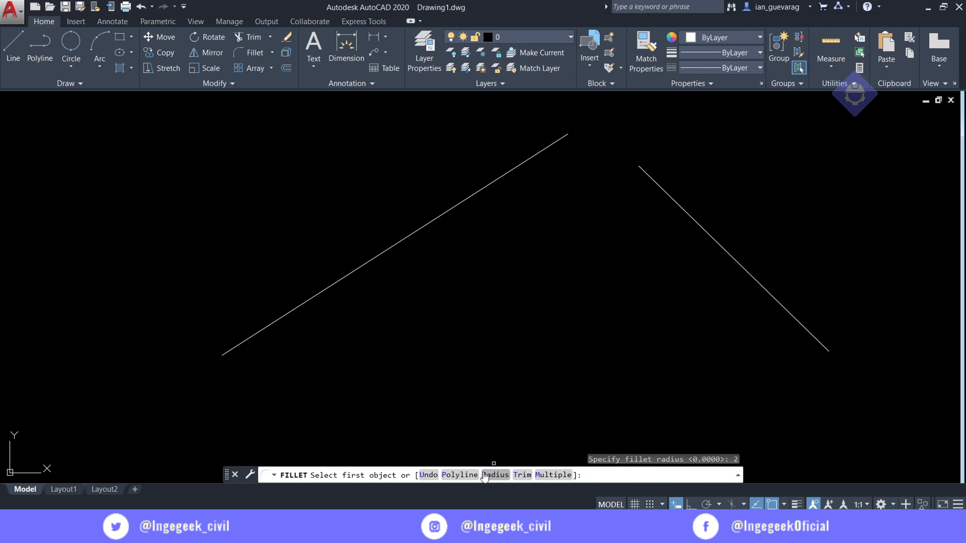
pyautogui.click(532, 156)
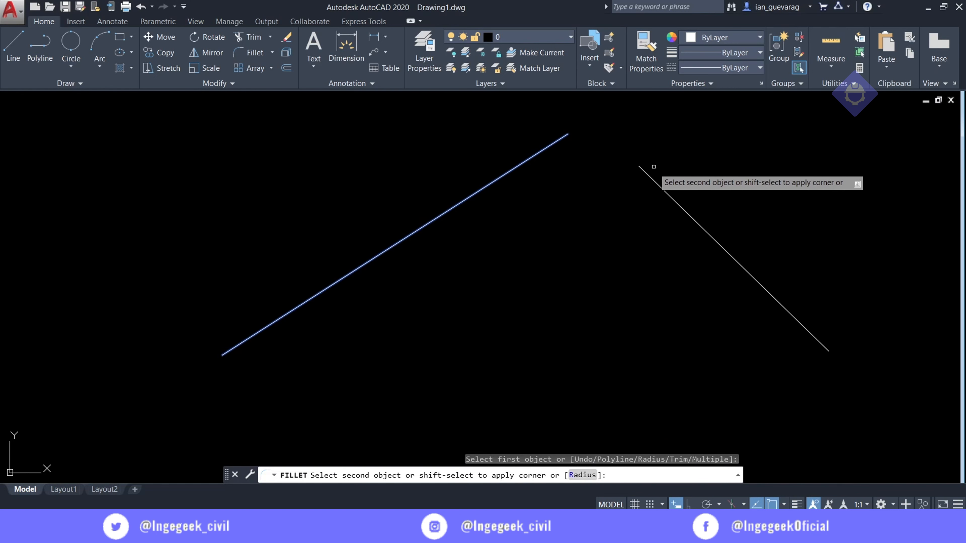
pyautogui.click(652, 172)
pyautogui.scroll(2, 597, 130)
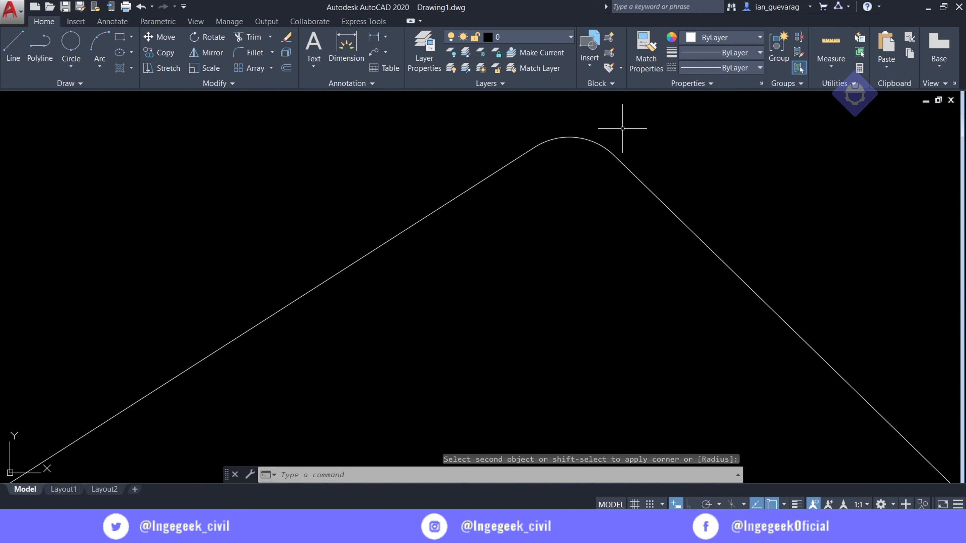
# Inspect the fillet arc and its centre grip, deselect it, and undo the radius 2 fillet
pyautogui.click(586, 139)
pyautogui.click(569, 200)
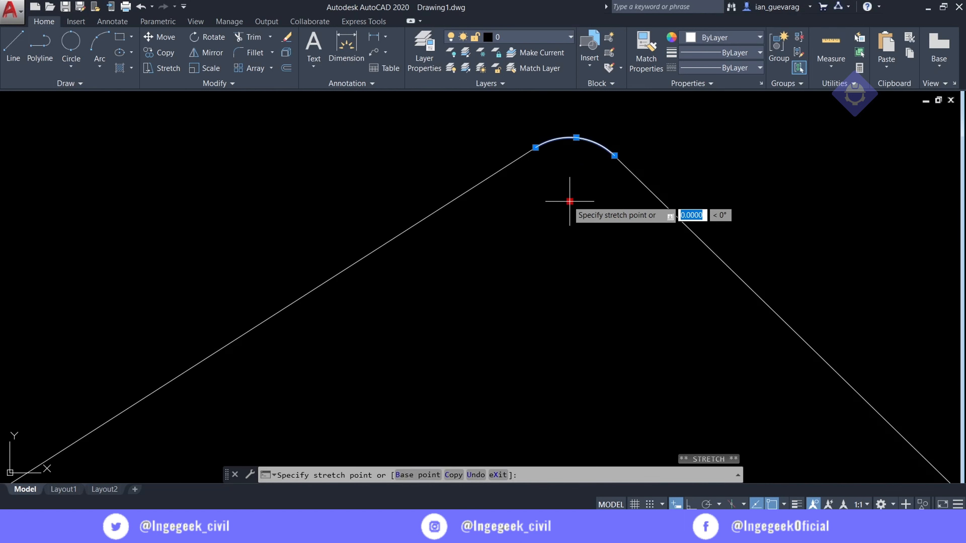
pyautogui.press('Escape')
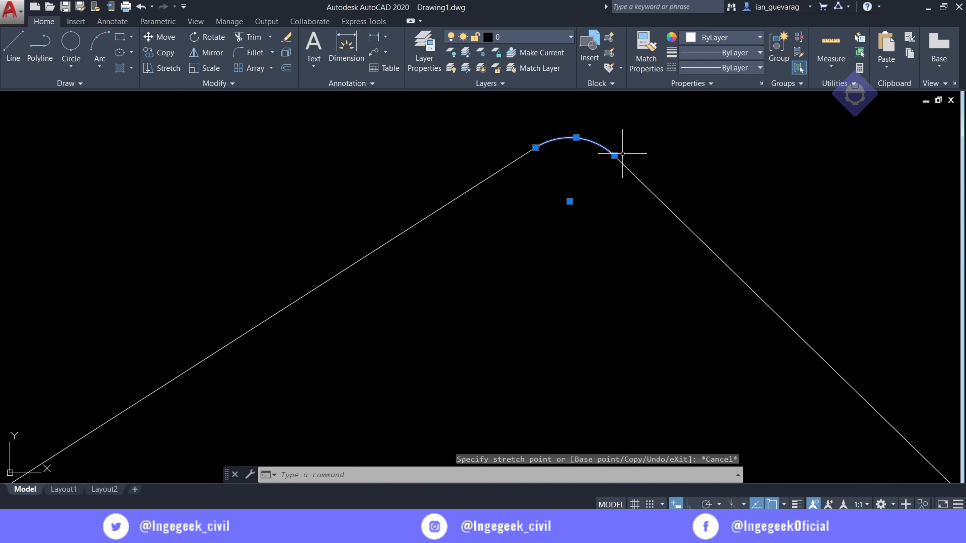
pyautogui.moveTo(614, 155)
pyautogui.press('Escape')
pyautogui.scroll(-2, 606, 231)
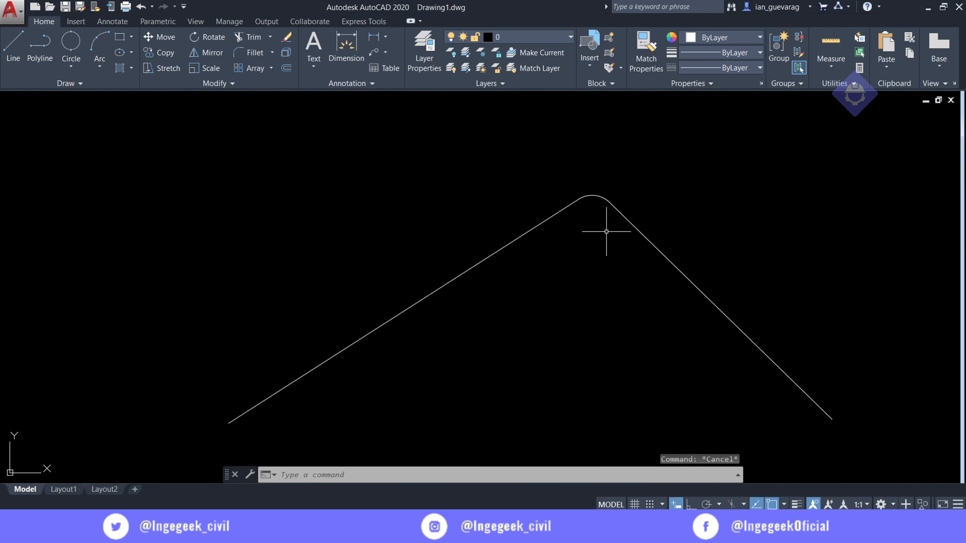
pyautogui.scroll(2, 636, 260)
pyautogui.hotkey('ctrl', 'z')
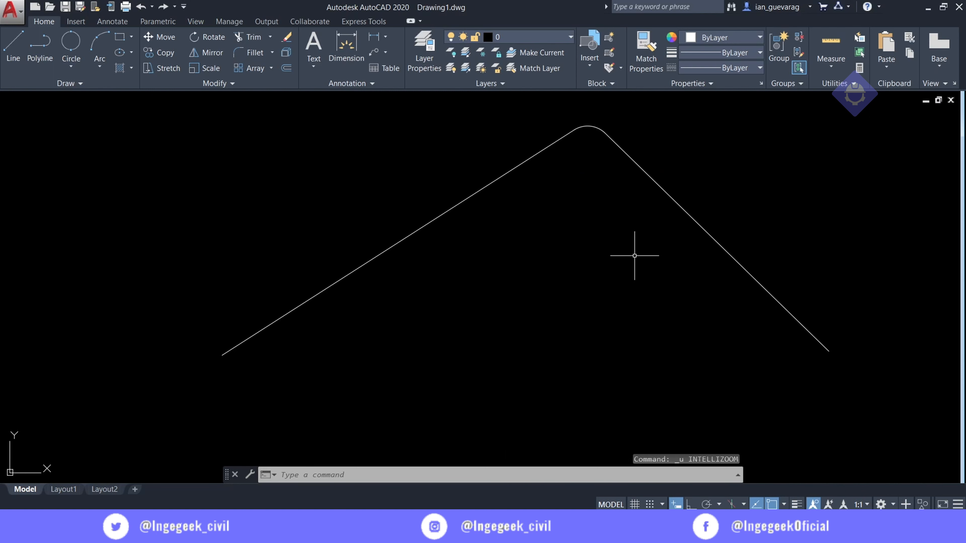
pyautogui.hotkey('ctrl', 'z')
# Fillet the upper ends of the two separate lines with a radius of 5
pyautogui.write('f')
pyautogui.press('Return')
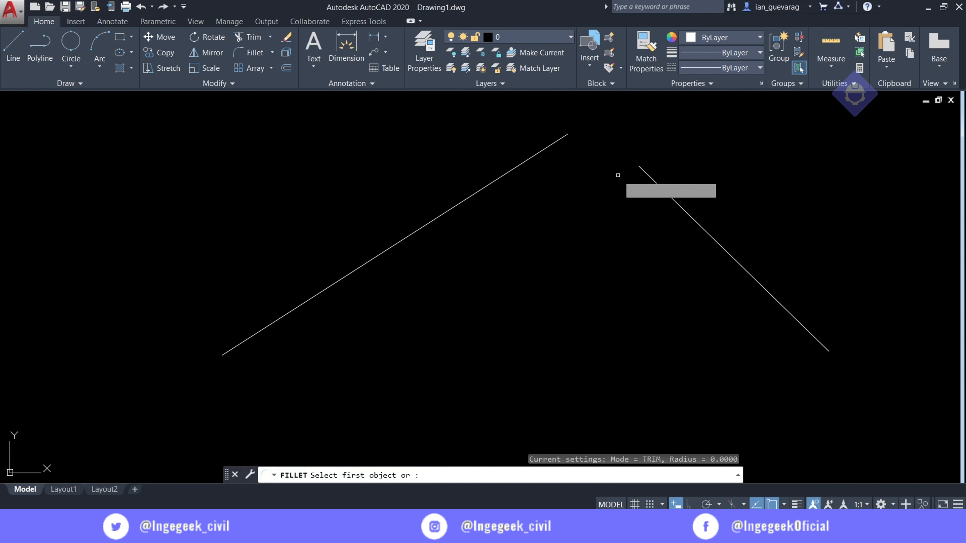
pyautogui.click(497, 475)
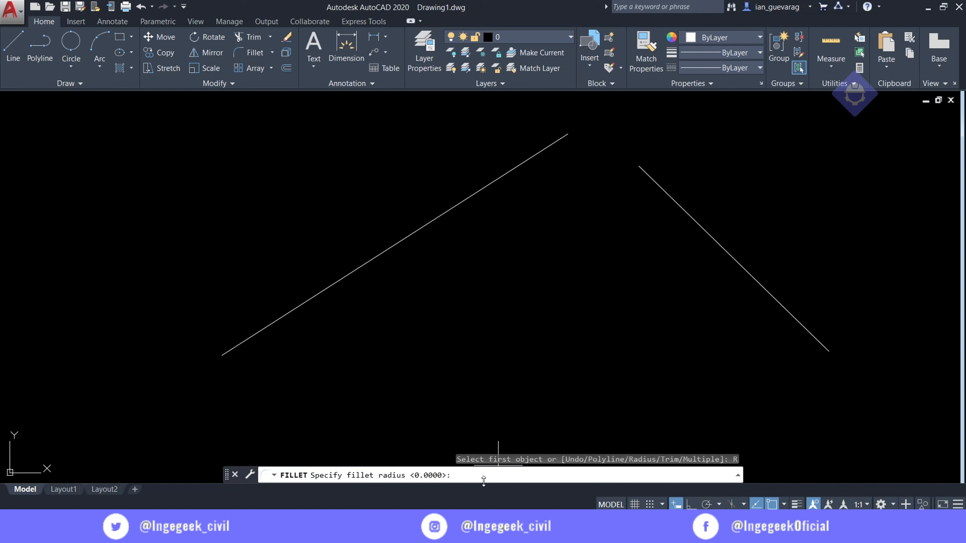
pyautogui.write('5')
pyautogui.press('Return')
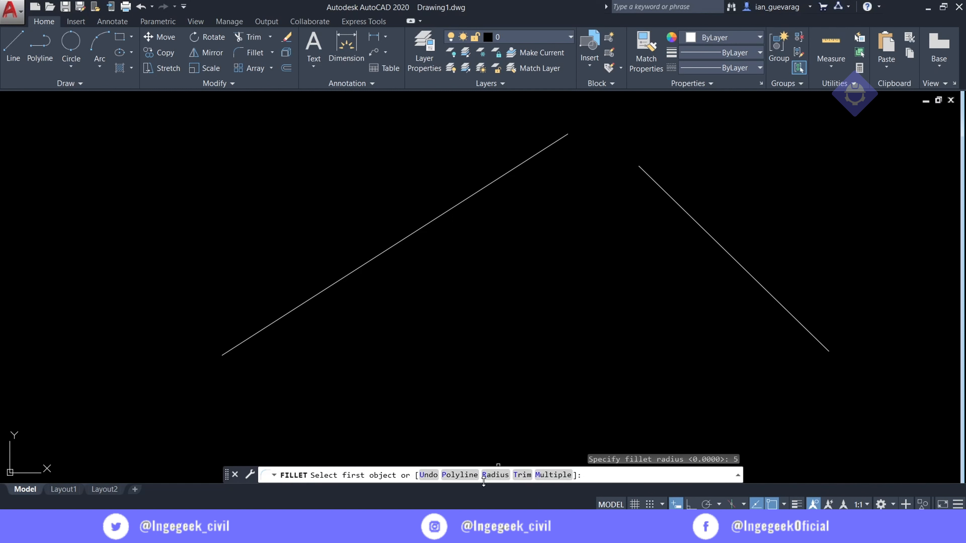
pyautogui.click(551, 145)
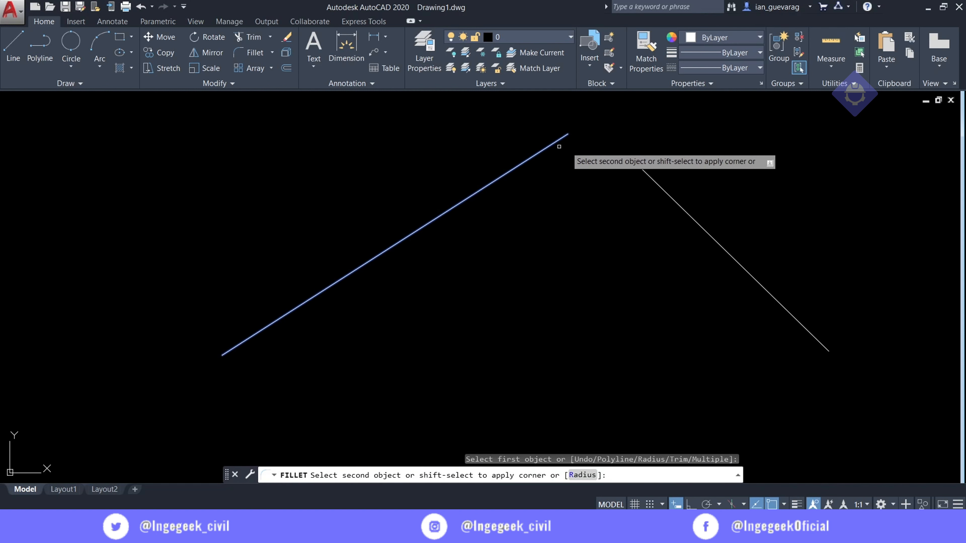
pyautogui.click(663, 189)
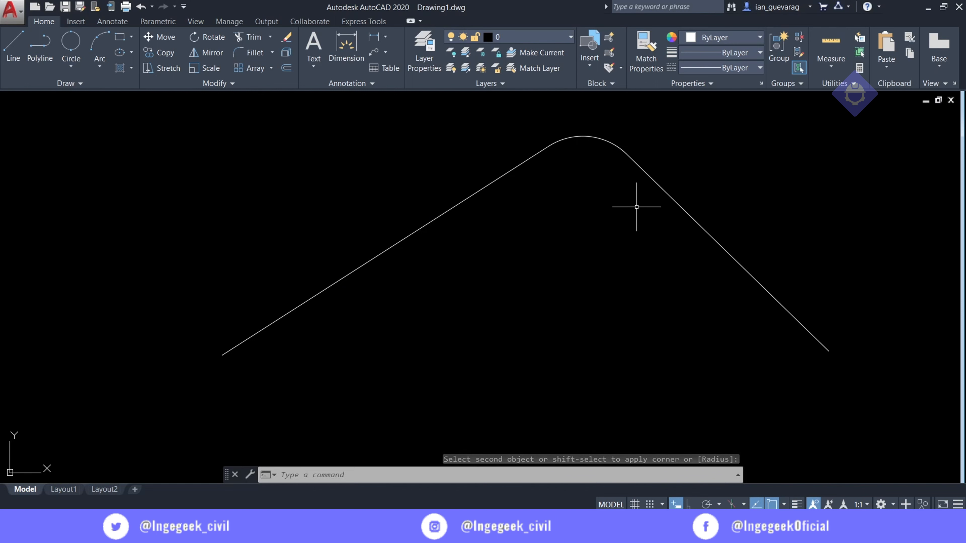
# Draw two separate diagonal lines below the rounded peak, one falling and one rising to the right, leaving gaps at all corners
pyautogui.scroll(-4, 636, 207)
pyautogui.write('l')
pyautogui.press('Return')
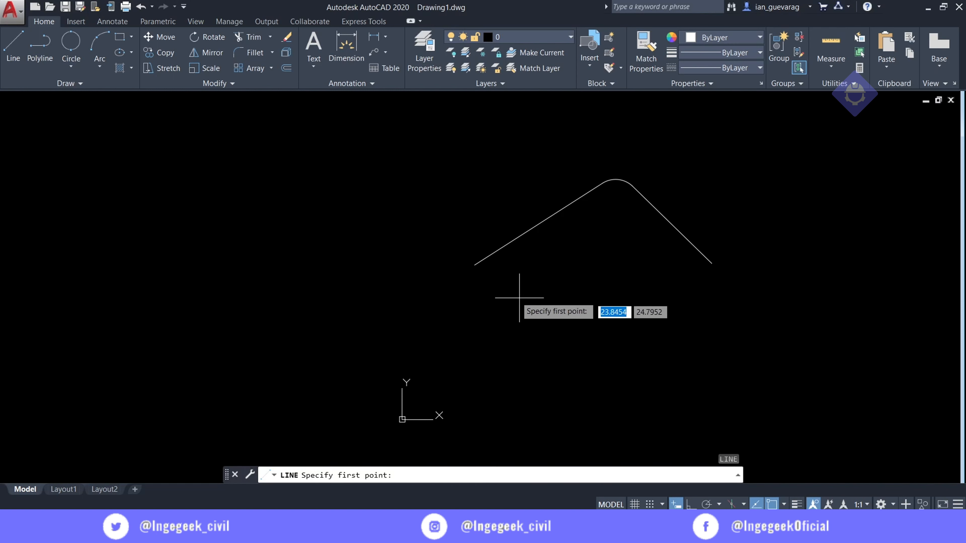
pyautogui.click(509, 299)
pyautogui.click(587, 377)
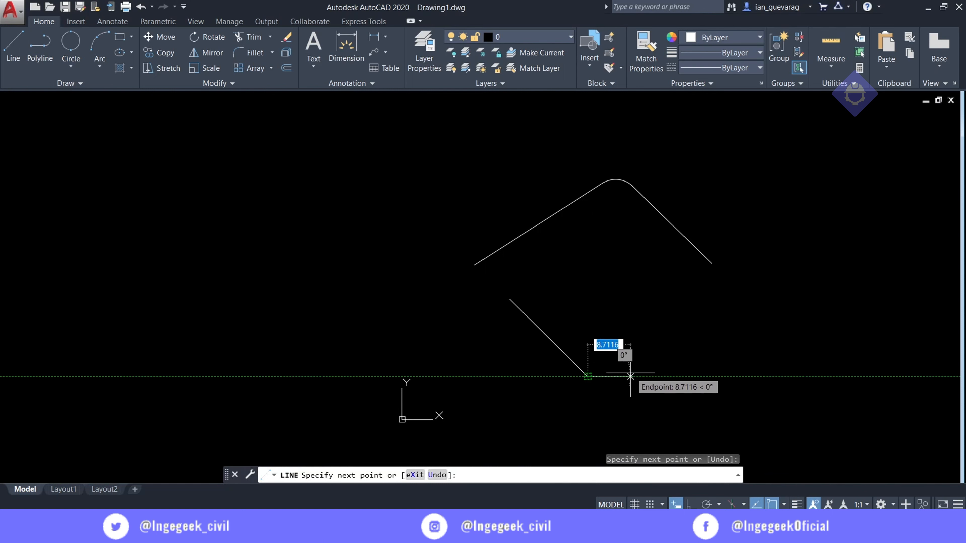
pyautogui.press('Return')
pyautogui.press('Return')
pyautogui.click(636, 384)
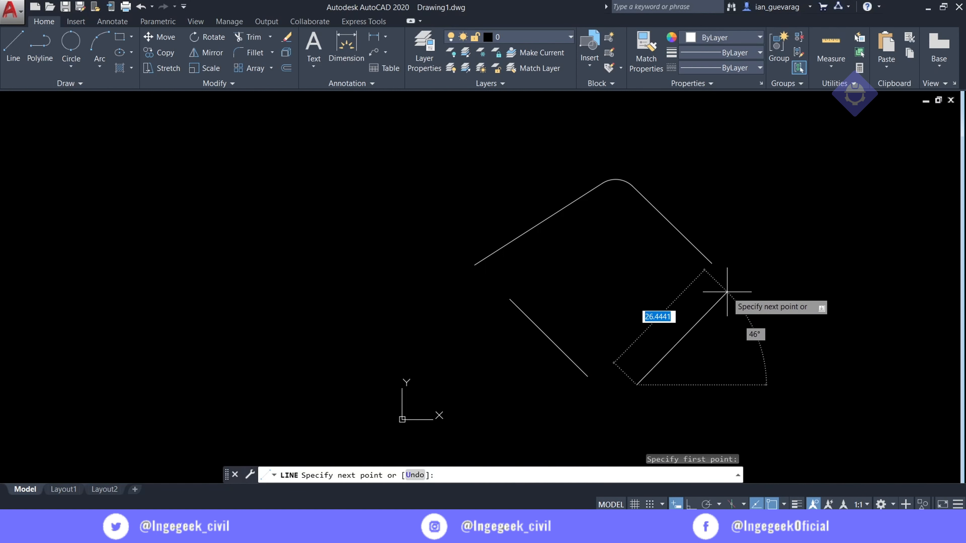
pyautogui.click(729, 306)
pyautogui.press('Escape')
# Fillet the left, right and lower corners with the radius of 5 to close the four-sided outline
pyautogui.press('Return')
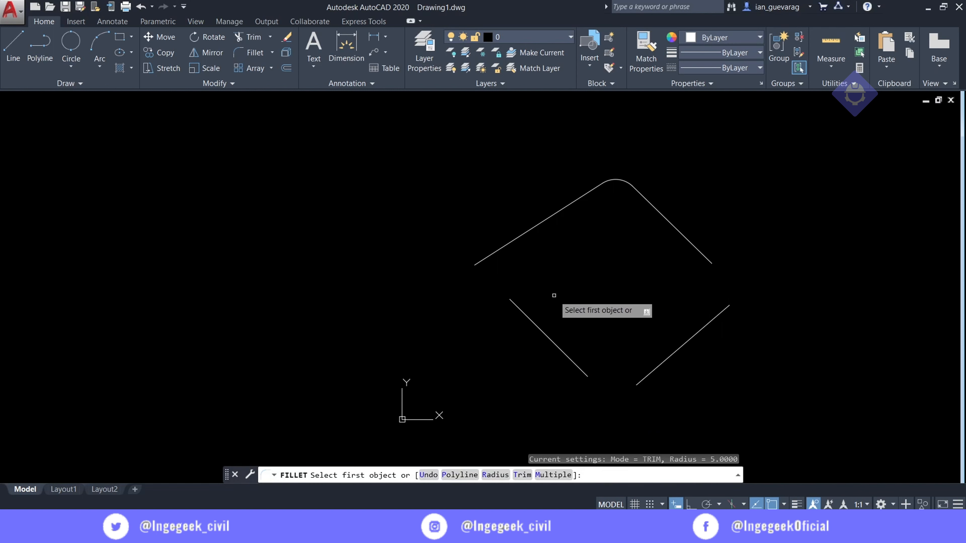
pyautogui.click(506, 245)
pyautogui.click(525, 316)
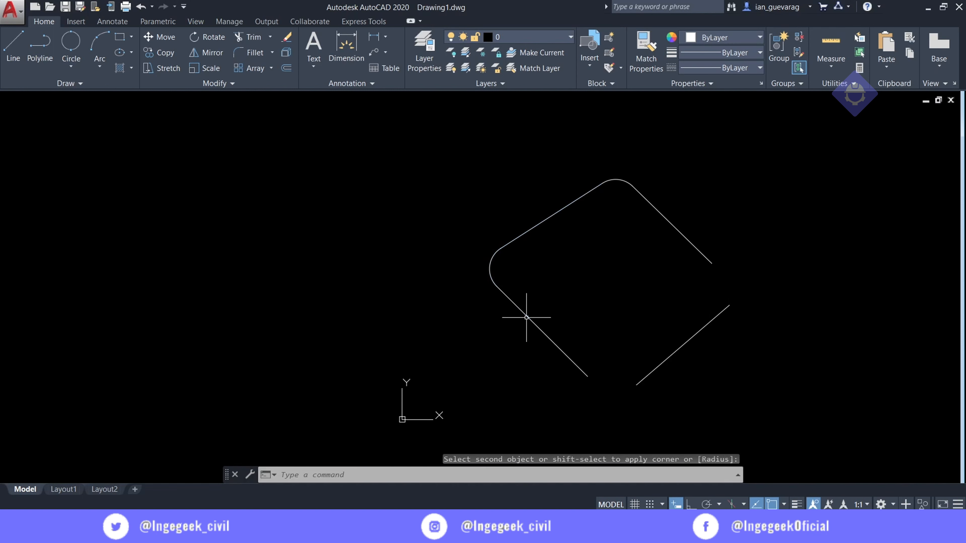
pyautogui.press('Return')
pyautogui.click(694, 247)
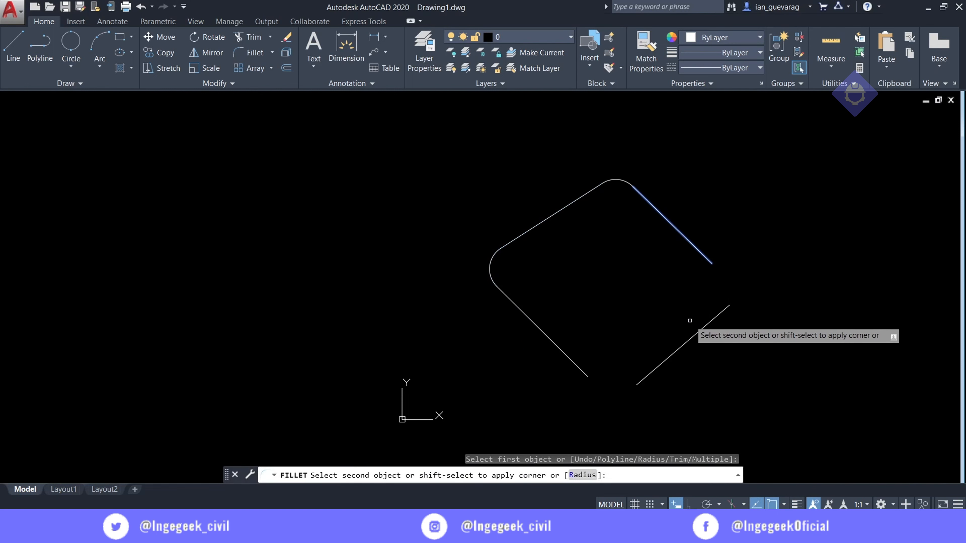
pyautogui.click(690, 341)
pyautogui.press('Return')
pyautogui.click(573, 358)
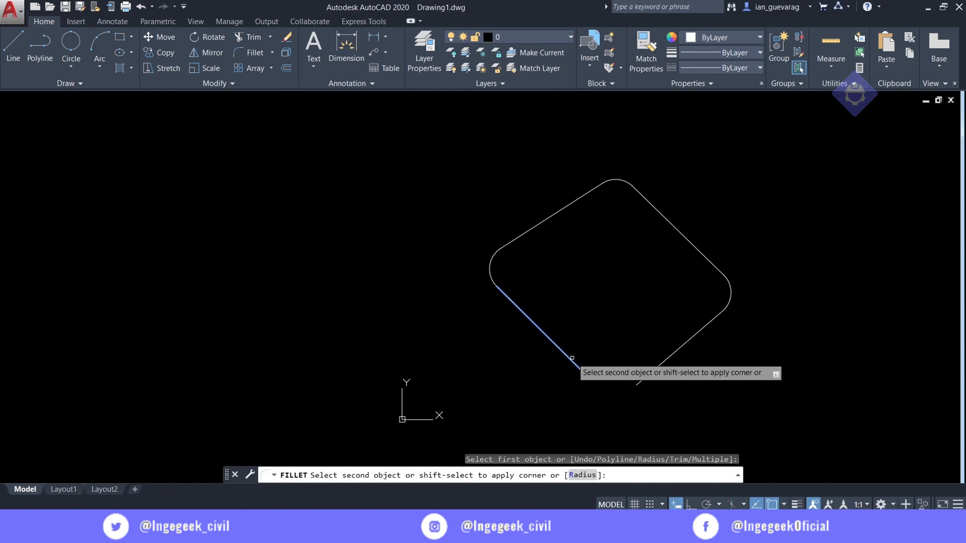
pyautogui.click(653, 371)
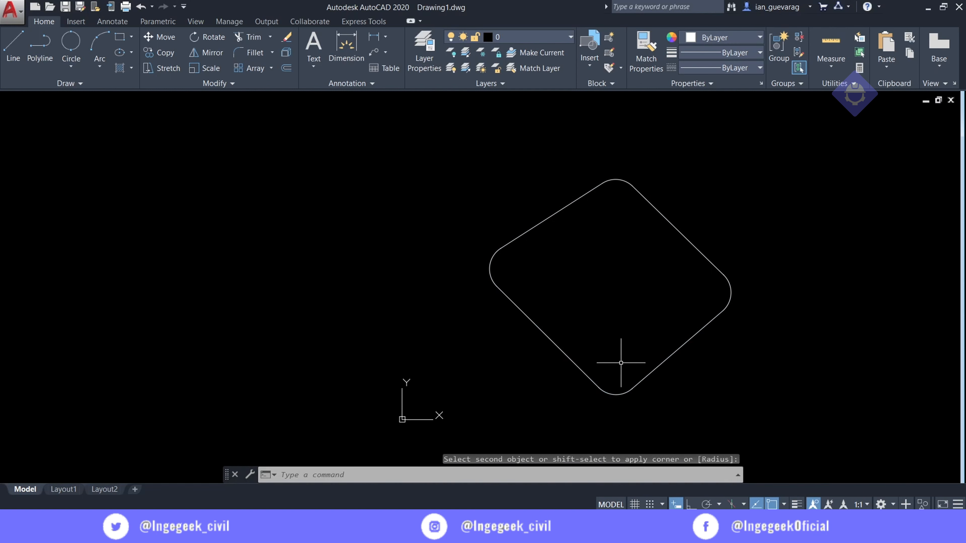
# Delete the whole rounded outline, including the leftover corner arcs
pyautogui.scroll(2, 640, 306)
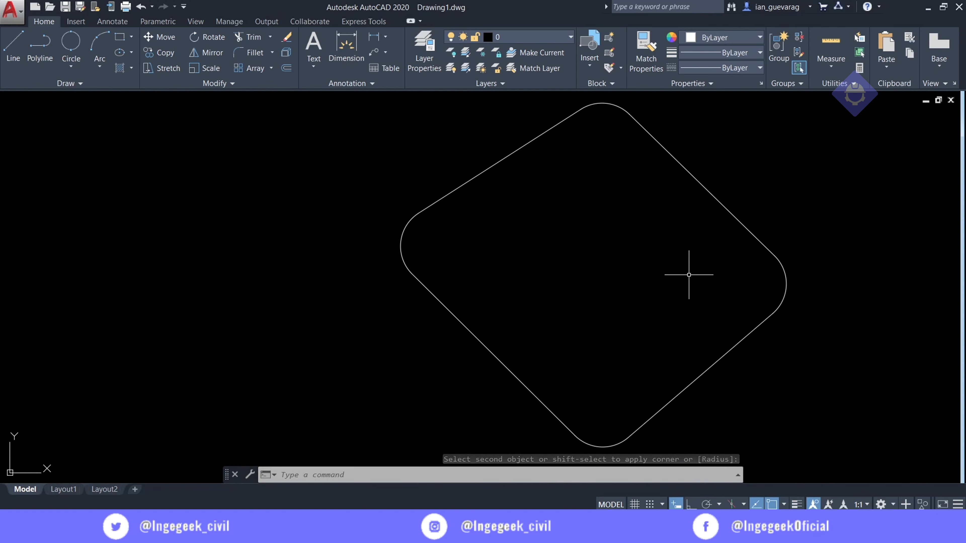
pyautogui.moveTo(729, 268); pyautogui.dragTo(645, 267, button='middle')
pyautogui.click(642, 175)
pyautogui.click(318, 363)
pyautogui.press('Delete')
pyautogui.scroll(-4, 725, 178)
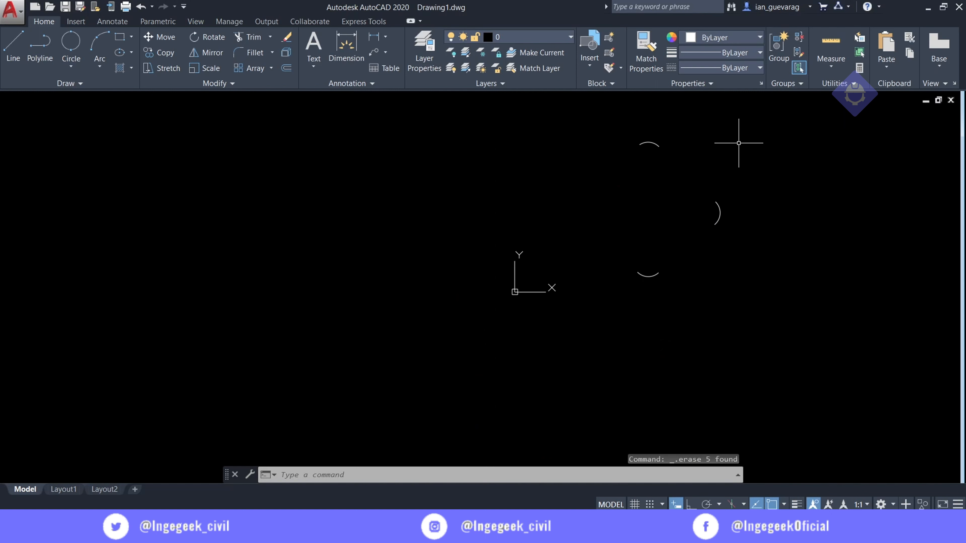
pyautogui.click(739, 143)
pyautogui.click(593, 291)
pyautogui.press('Delete')
# Draw a square with the Rectangle command in the empty drawing area
pyautogui.scroll(2, 437, 171)
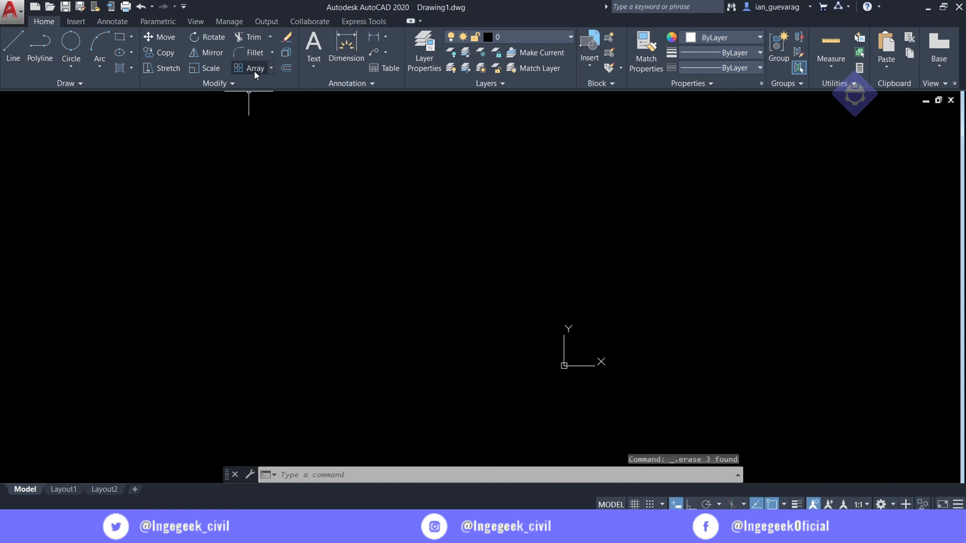
pyautogui.moveTo(733, 198); pyautogui.dragTo(462, 251, button='middle')
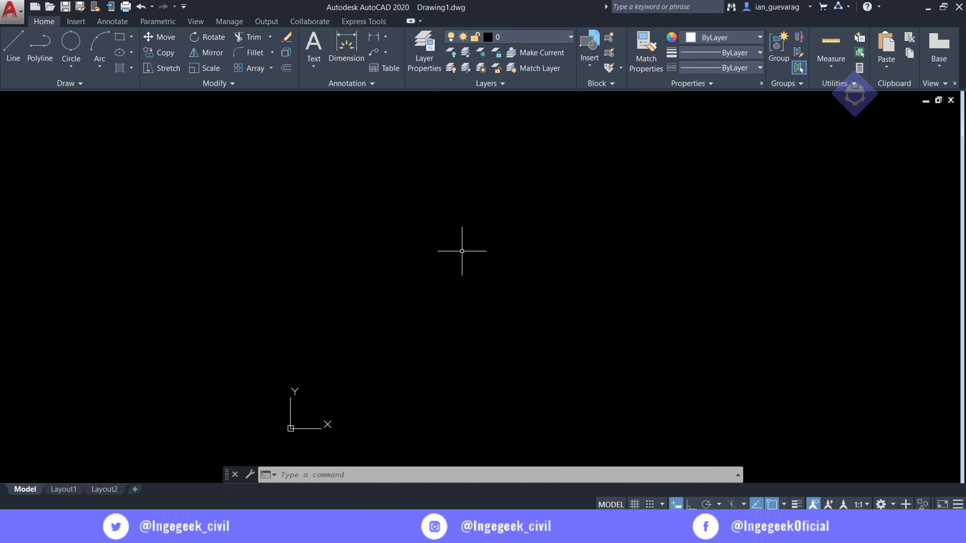
pyautogui.click(119, 37)
pyautogui.click(298, 277)
pyautogui.click(376, 200)
# Create a rectangular array from the square and set it to 2 columns
pyautogui.click(377, 238)
pyautogui.click(271, 69)
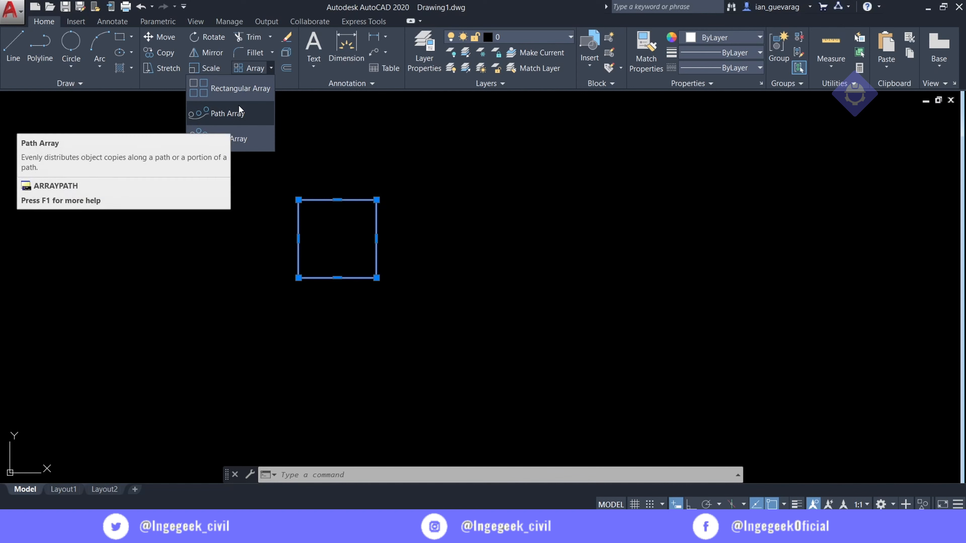
pyautogui.click(245, 88)
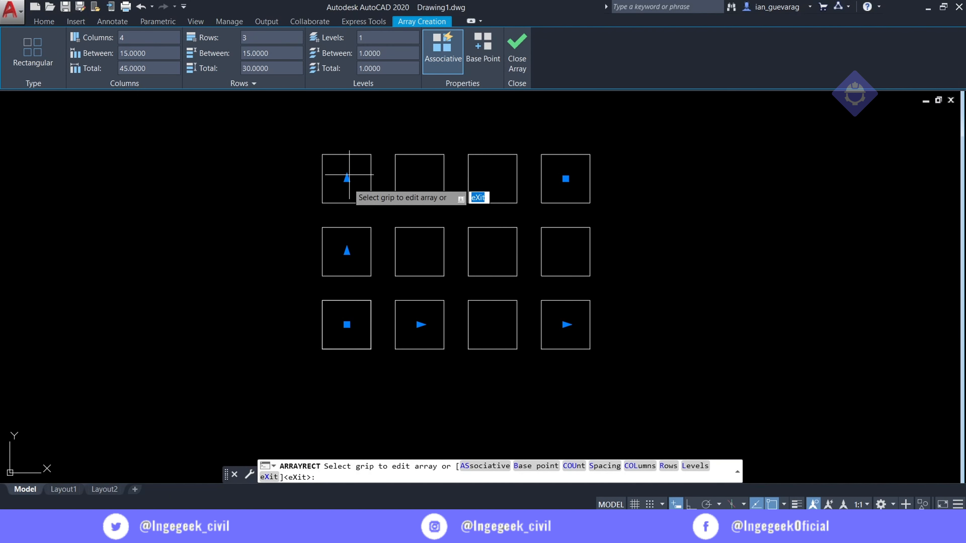
pyautogui.click(152, 37)
pyautogui.write('2')
pyautogui.press('Return')
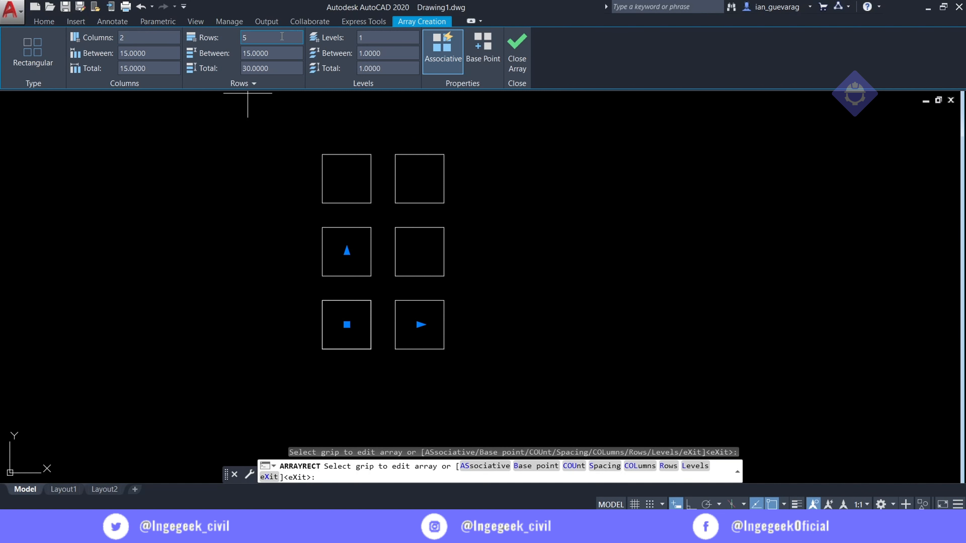
# Set the array to 5 rows and 4 columns, and finish the array
pyautogui.scroll(-2, 369, 182)
pyautogui.scroll(1, 393, 133)
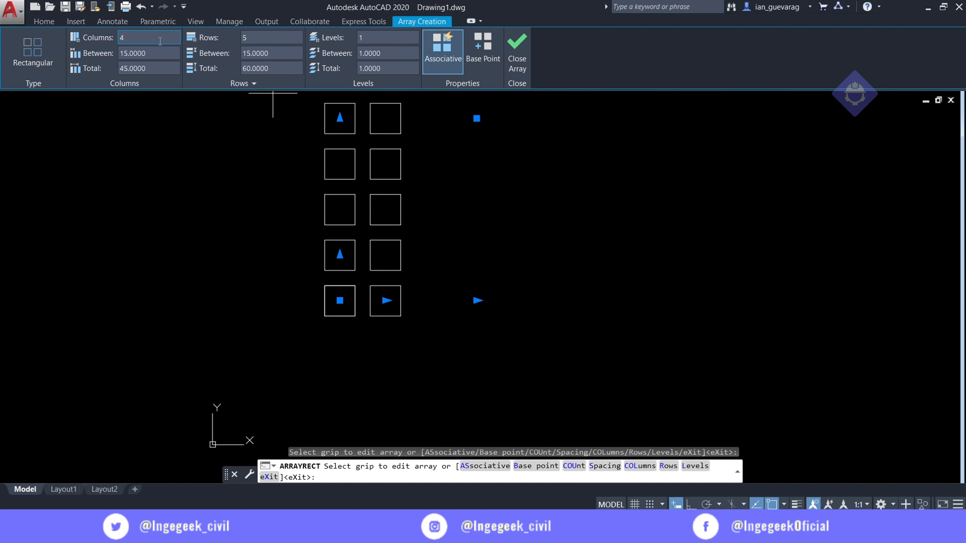
pyautogui.press('Return')
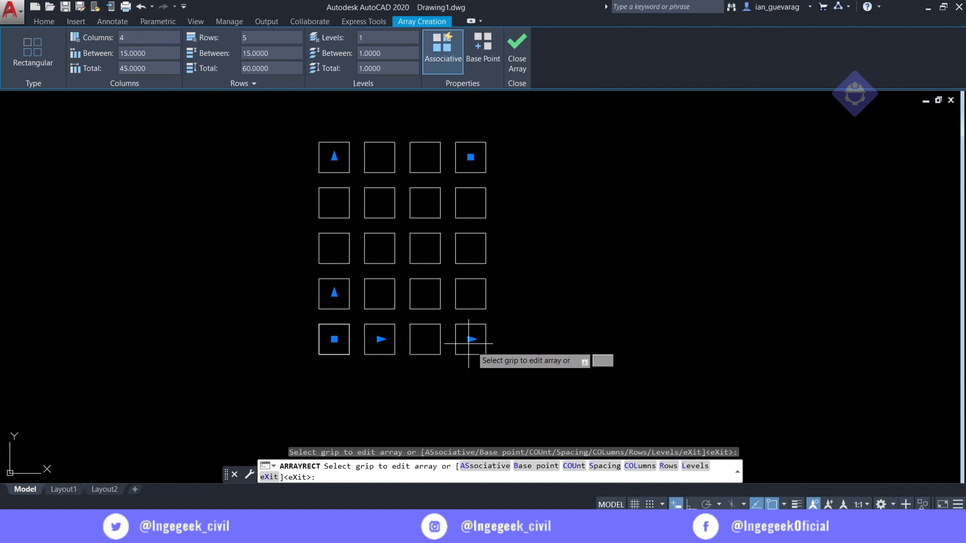
pyautogui.press('Return')
# Extend the array with its grips to 10 columns and 7 rows, and deselect it
pyautogui.click(474, 339)
pyautogui.click(441, 357)
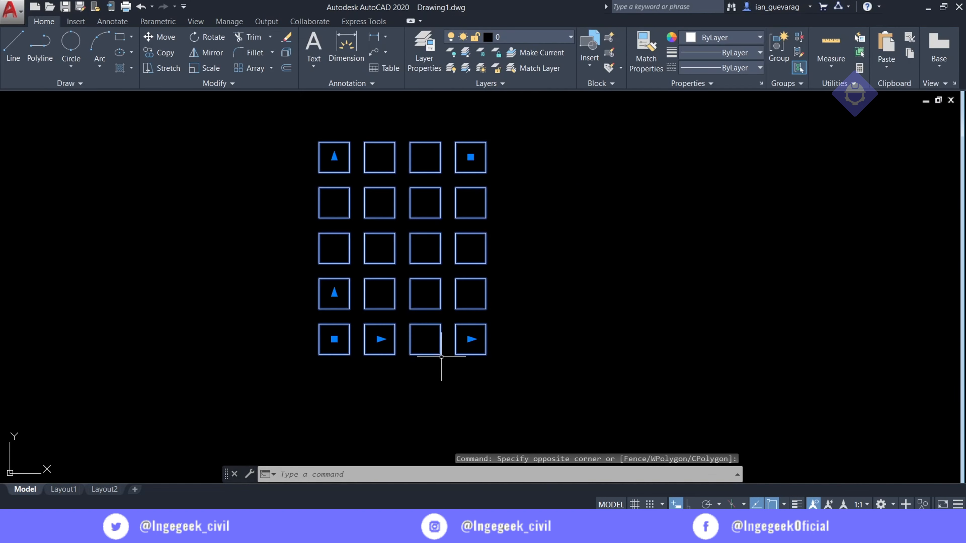
pyautogui.click(470, 339)
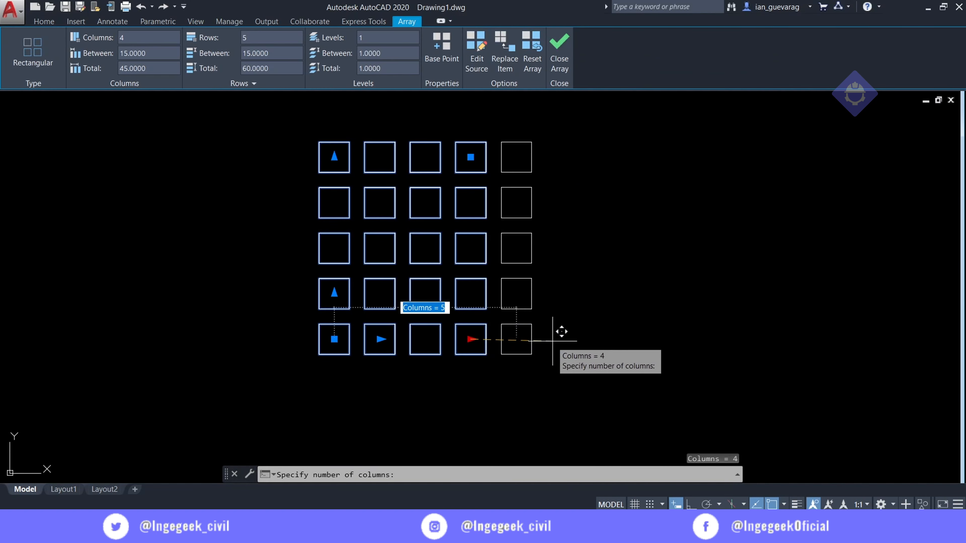
pyautogui.click(747, 339)
pyautogui.scroll(-2, 268, 436)
pyautogui.click(309, 262)
pyautogui.click(309, 201)
pyautogui.press('Escape')
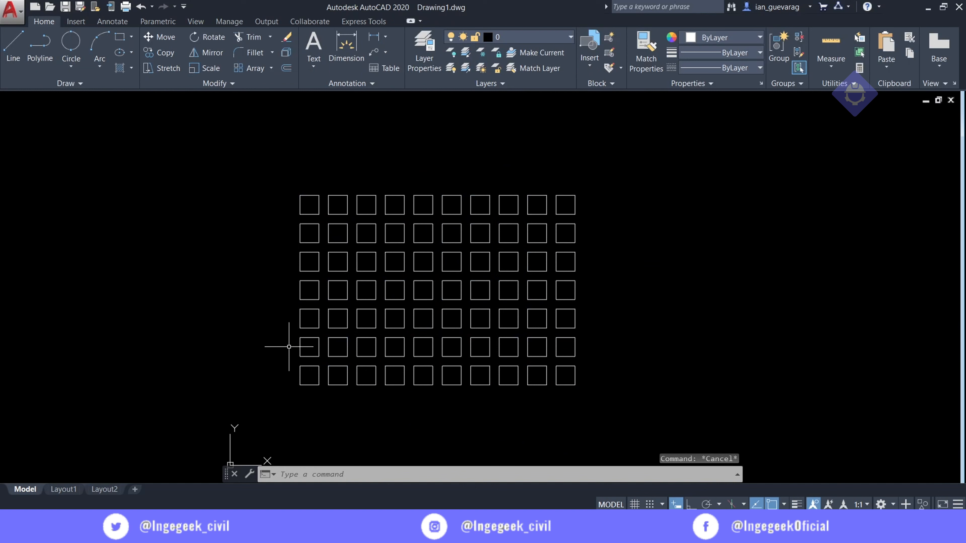
# Draw a rectangle that encloses the whole array of squares
pyautogui.write('rec')
pyautogui.press('Return')
pyautogui.click(662, 124)
pyautogui.scroll(-4, 289, 396)
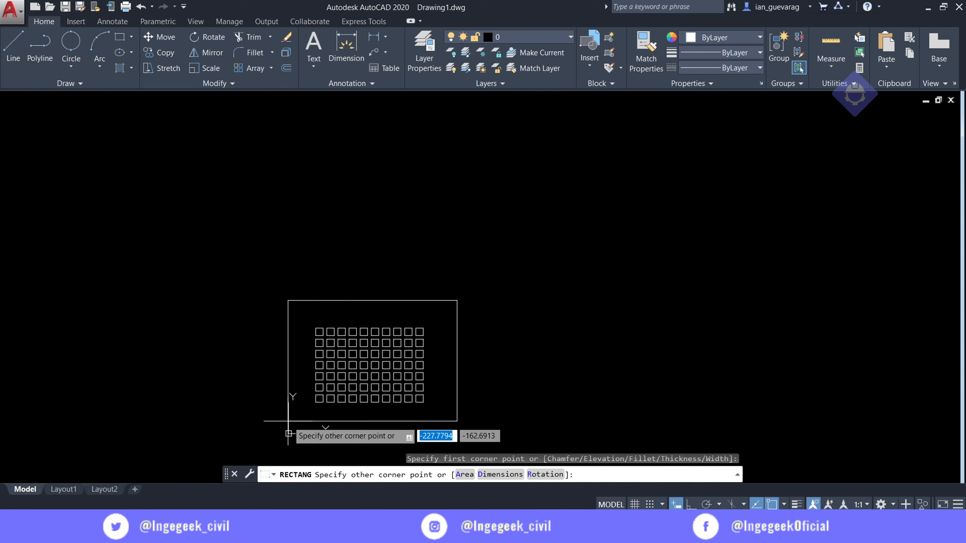
pyautogui.scroll(2, 336, 362)
pyautogui.click(340, 380)
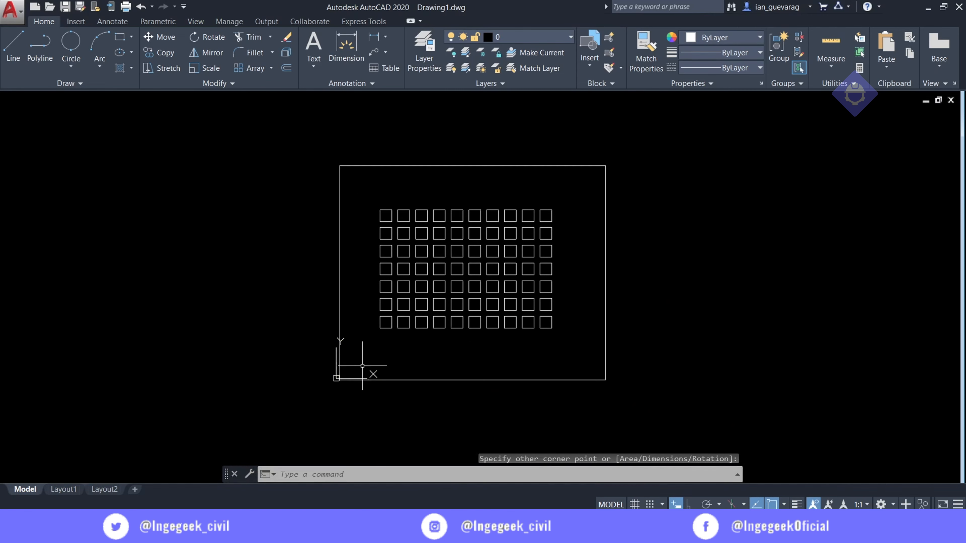
# Move the array together with its enclosing rectangle horizontally to the right, into empty drawing space
pyautogui.click(663, 164)
pyautogui.click(475, 337)
pyautogui.write('m')
pyautogui.press('Return')
pyautogui.click(485, 275)
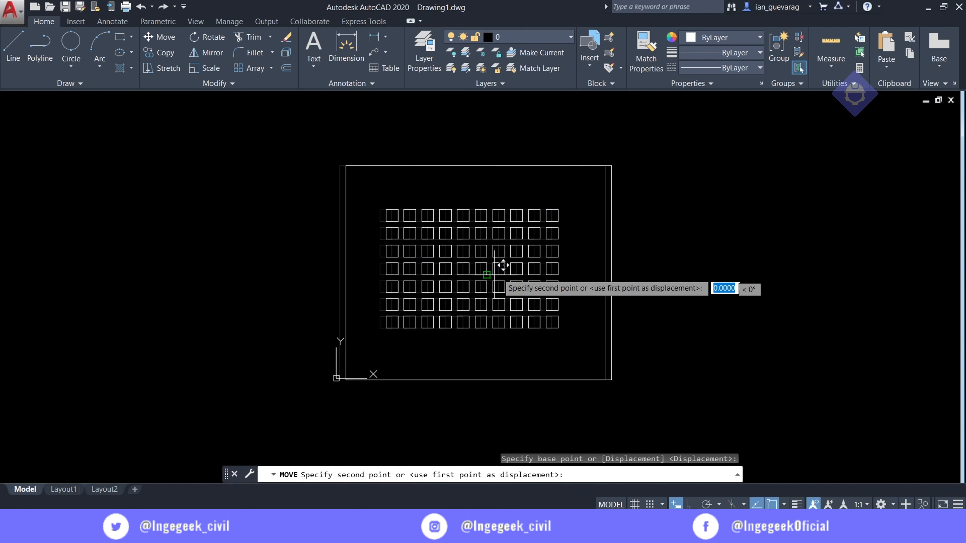
pyautogui.scroll(-4, 538, 249)
pyautogui.moveTo(600, 248); pyautogui.dragTo(444, 315, button='middle')
pyautogui.click(624, 257)
pyautogui.press('Escape')
pyautogui.scroll(5, 624, 256)
pyautogui.scroll(-4, 624, 256)
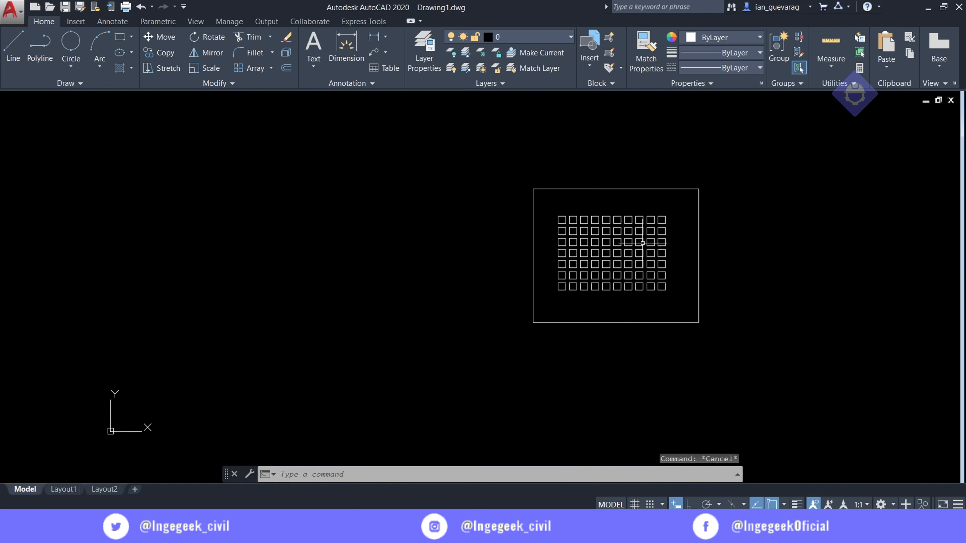
# Draw a second rectangle of equal height adjoining the left side of the enclosing rectangle, starting from its upper-left corner
pyautogui.scroll(4, 647, 243)
pyautogui.write('rec')
pyautogui.press('Return')
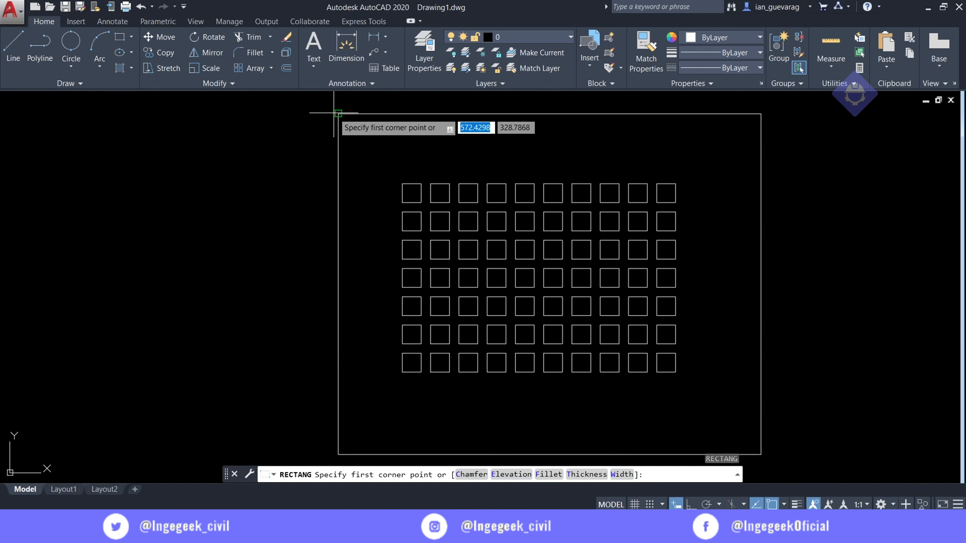
pyautogui.click(338, 114)
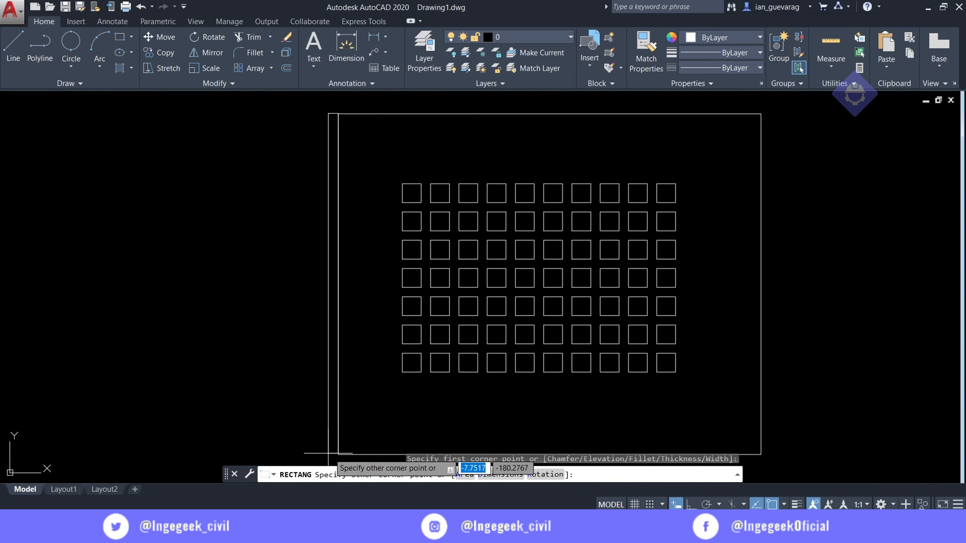
pyautogui.click(198, 450)
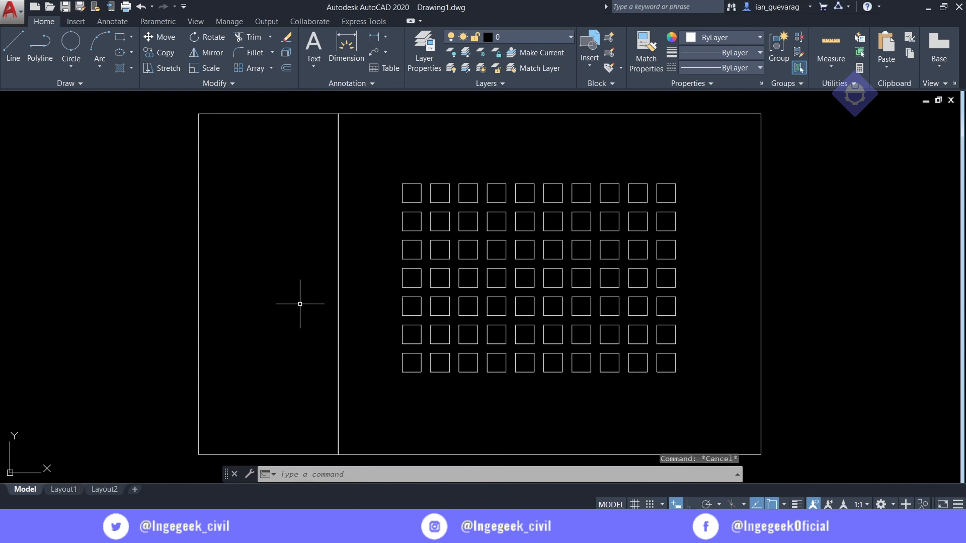
pyautogui.click(633, 159)
pyautogui.press('Escape')
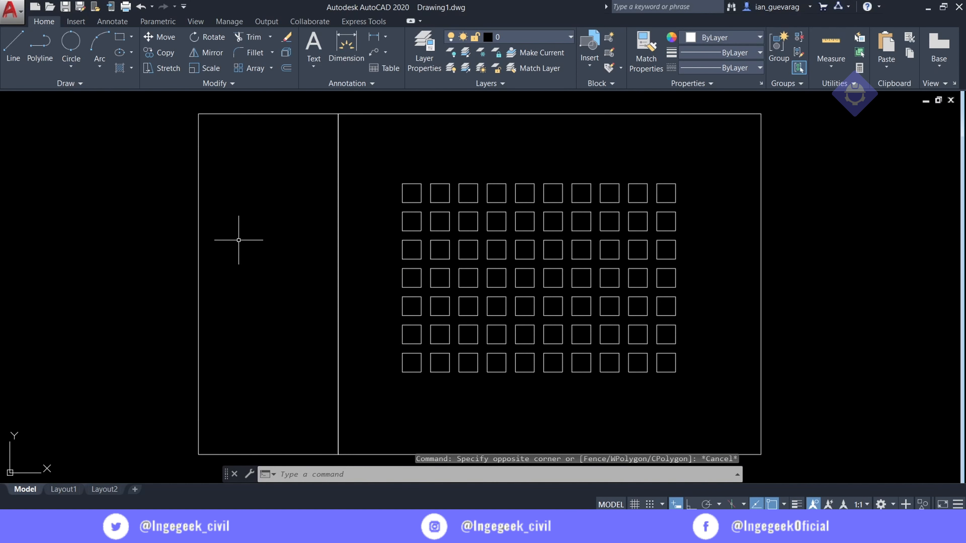
pyautogui.write('re')
pyautogui.press('Return')
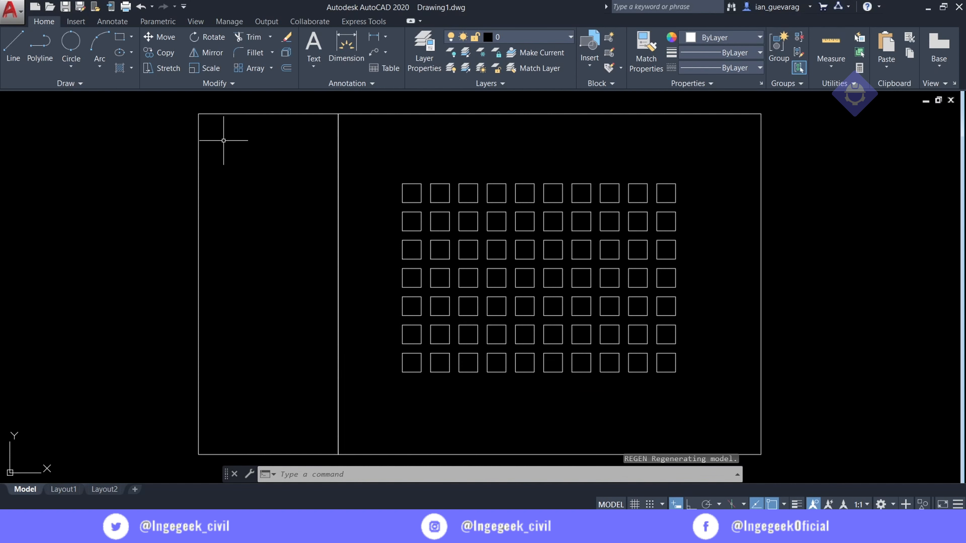
pyautogui.click(223, 141)
pyautogui.press('Escape')
# Draw a tall narrow rectangle inside the left compartment, leaving a margin on all sides
pyautogui.write('re')
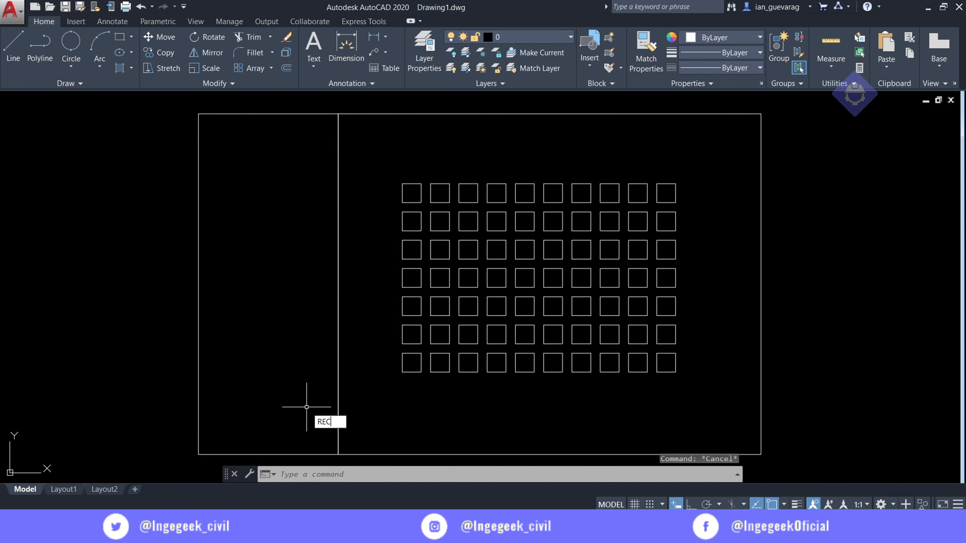
pyautogui.write('c')
pyautogui.press('Return')
pyautogui.click(221, 143)
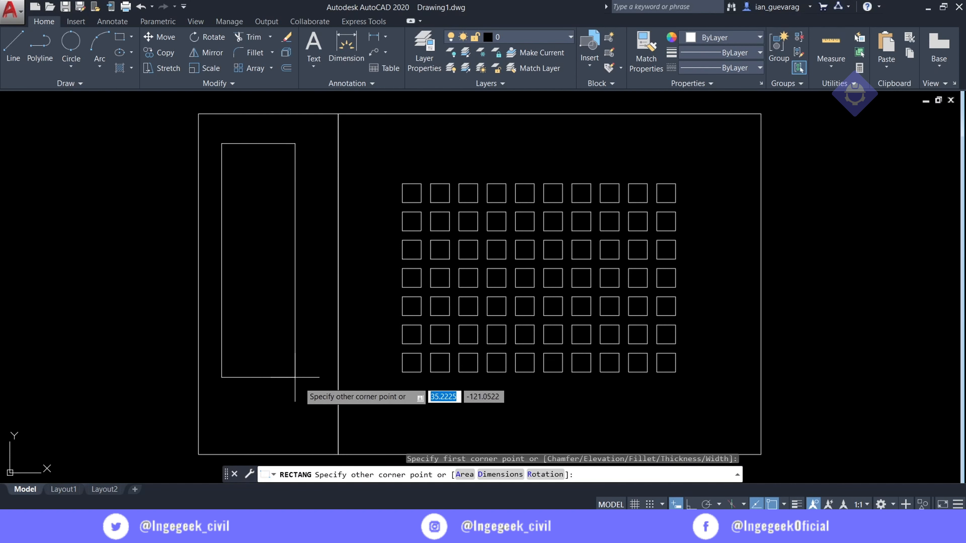
pyautogui.click(315, 424)
# Fill the tall inner rectangle with a SOLID hatch
pyautogui.write('h')
pyautogui.press('Return')
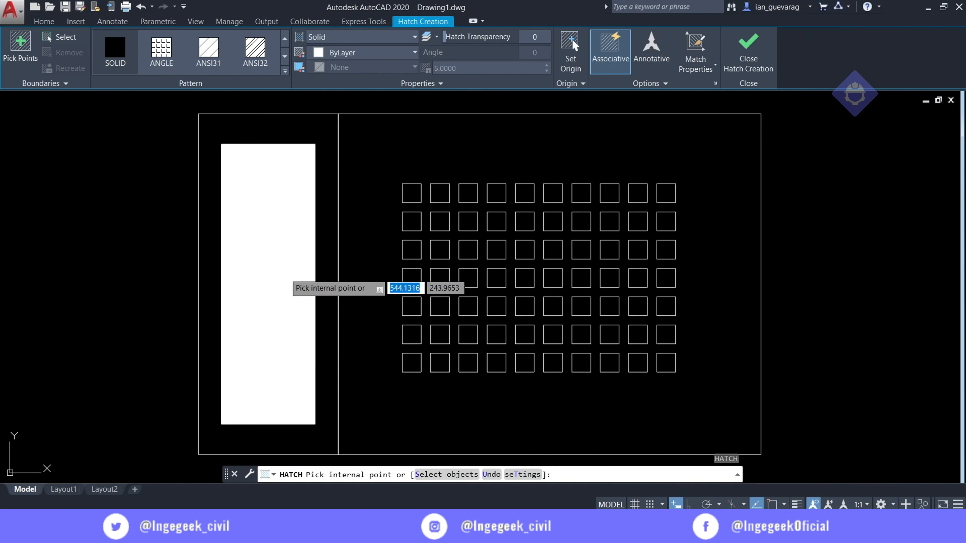
pyautogui.click(279, 269)
pyautogui.press('Return')
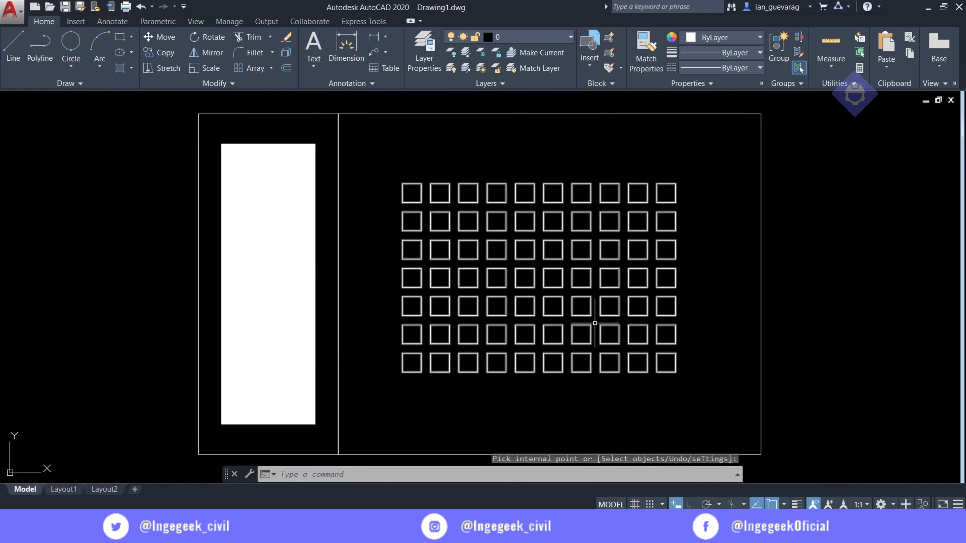
# Shift the array of squares down inside its frame and extend it upward with its grips to 10 rows
pyautogui.scroll(-2, 657, 316)
pyautogui.scroll(2, 653, 316)
pyautogui.click(712, 240)
pyautogui.click(509, 324)
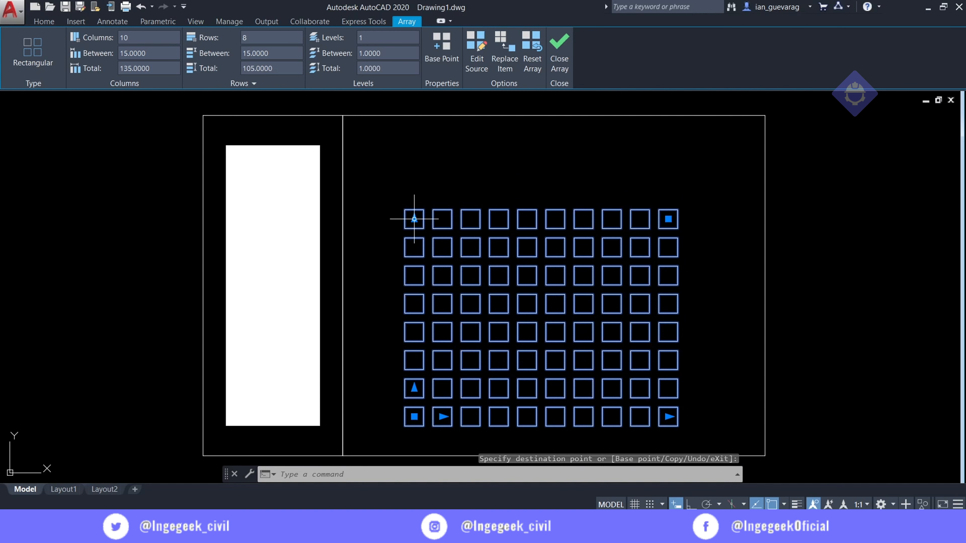
pyautogui.click(414, 219)
pyautogui.click(408, 151)
pyautogui.press('Escape')
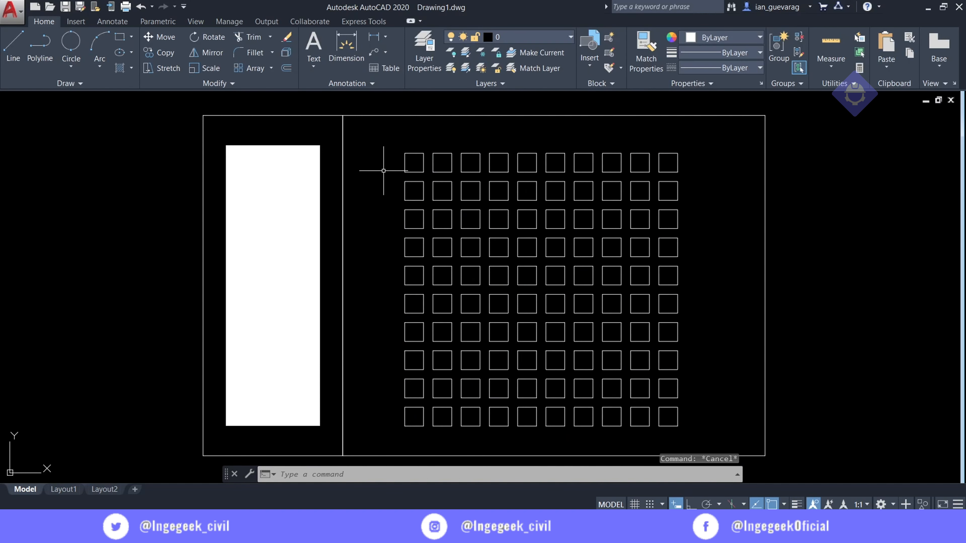
pyautogui.click(499, 198)
pyautogui.click(432, 261)
pyautogui.click(400, 283)
pyautogui.scroll(-2, 400, 284)
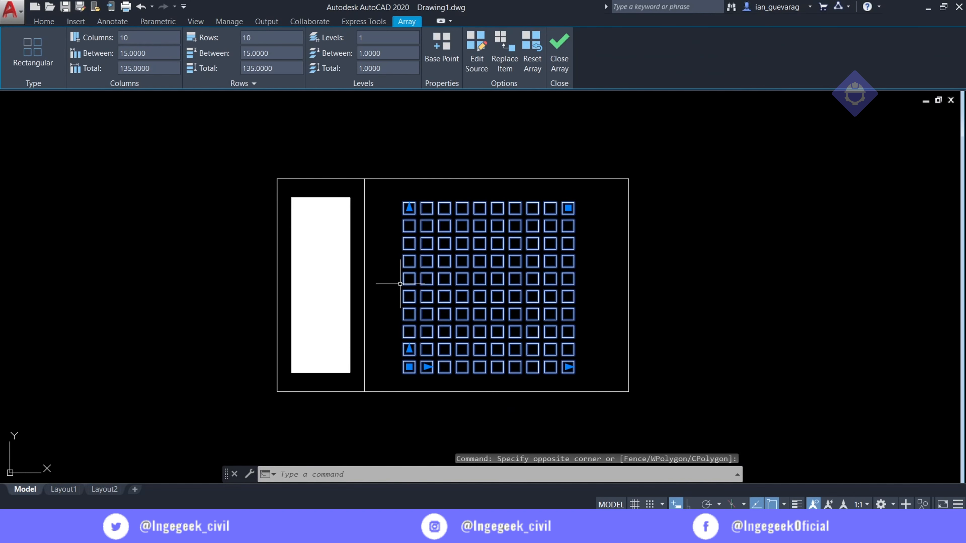
pyautogui.press('Escape')
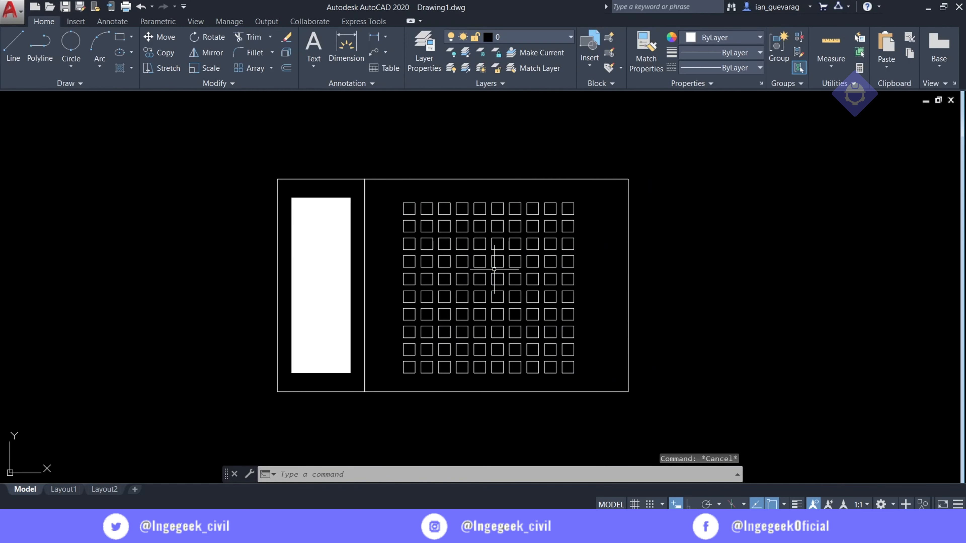
# Erase the array, the rectangles and the hatch together to empty the drawing
pyautogui.scroll(-2, 565, 198)
pyautogui.scroll(2, 582, 183)
pyautogui.click(680, 139)
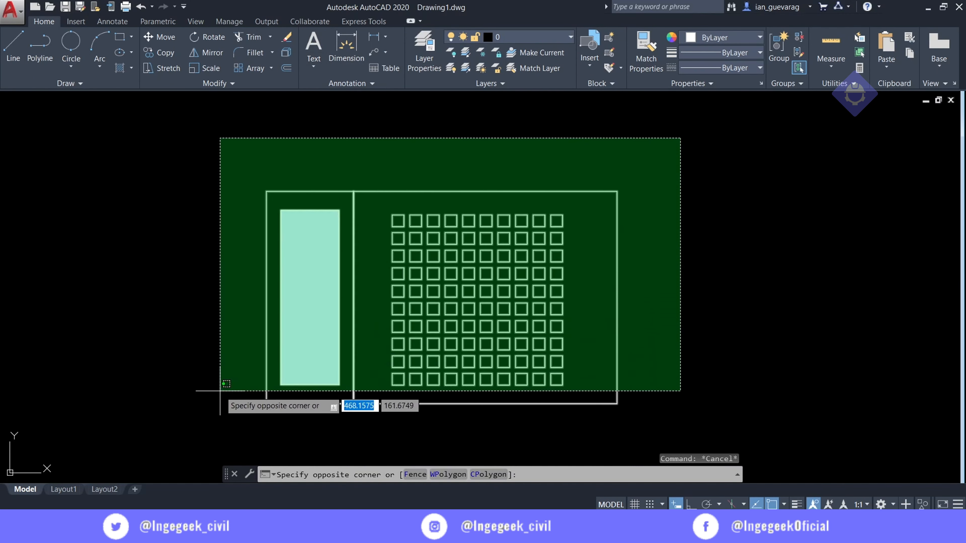
pyautogui.click(220, 390)
pyautogui.press('Delete')
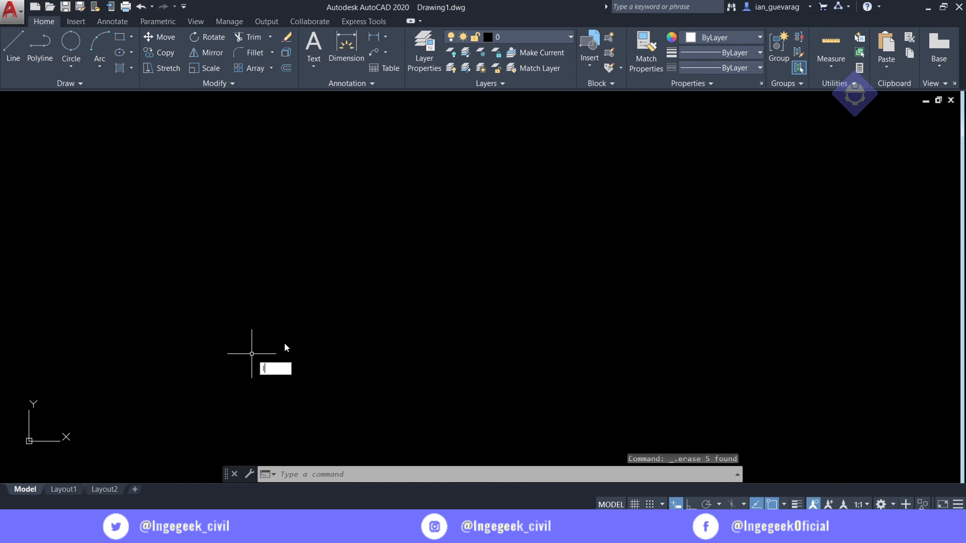
pyautogui.write('l')
pyautogui.press('Return')
pyautogui.press('Escape')
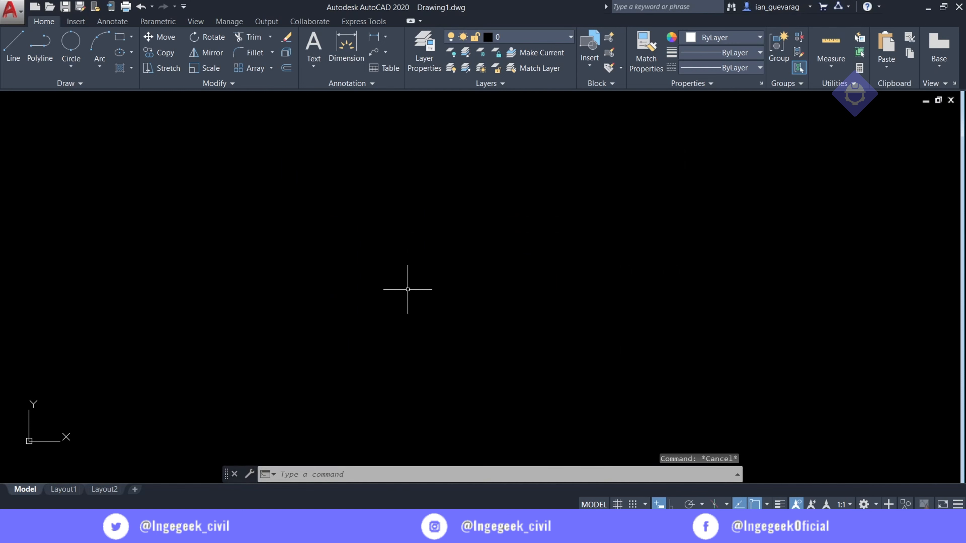
# Draw a large tilted four-sided outline as one polyline, returning to its starting point to close the shape
pyautogui.write('pl')
pyautogui.press('Return')
pyautogui.click(310, 344)
pyautogui.moveTo(621, 176); pyautogui.dragTo(523, 256, button='middle')
pyautogui.click(608, 132)
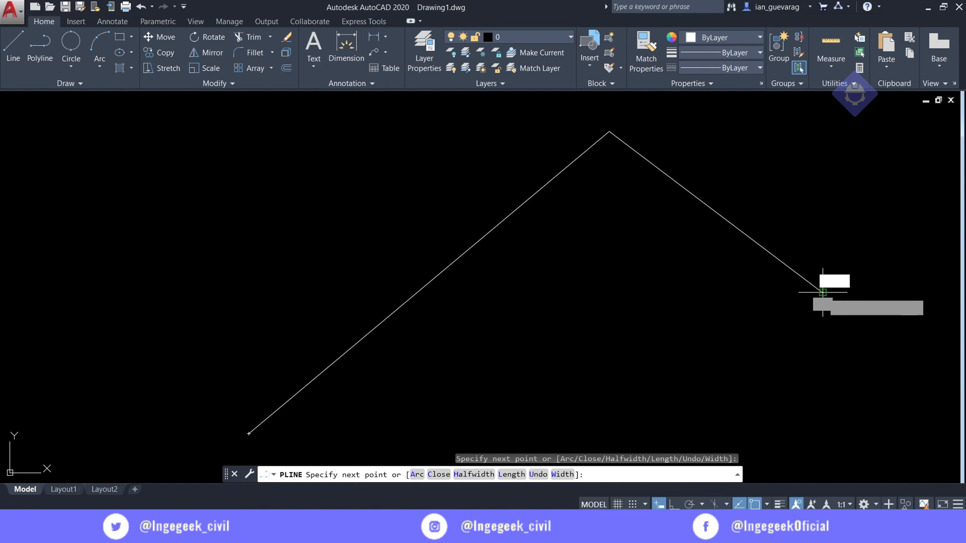
pyautogui.moveTo(690, 347); pyautogui.dragTo(601, 183, button='middle')
pyautogui.click(374, 436)
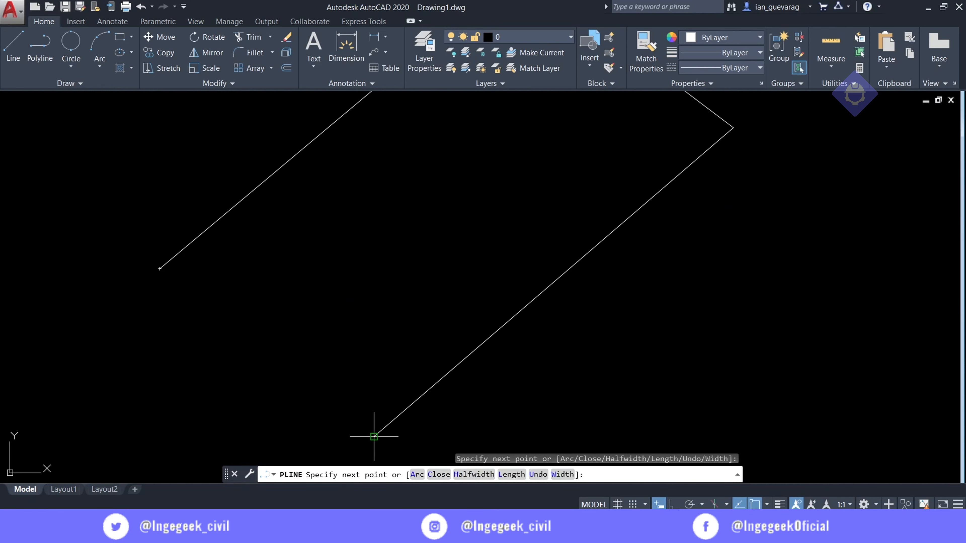
pyautogui.click(160, 268)
pyautogui.press('Return')
pyautogui.scroll(-4, 269, 310)
pyautogui.scroll(4, 325, 237)
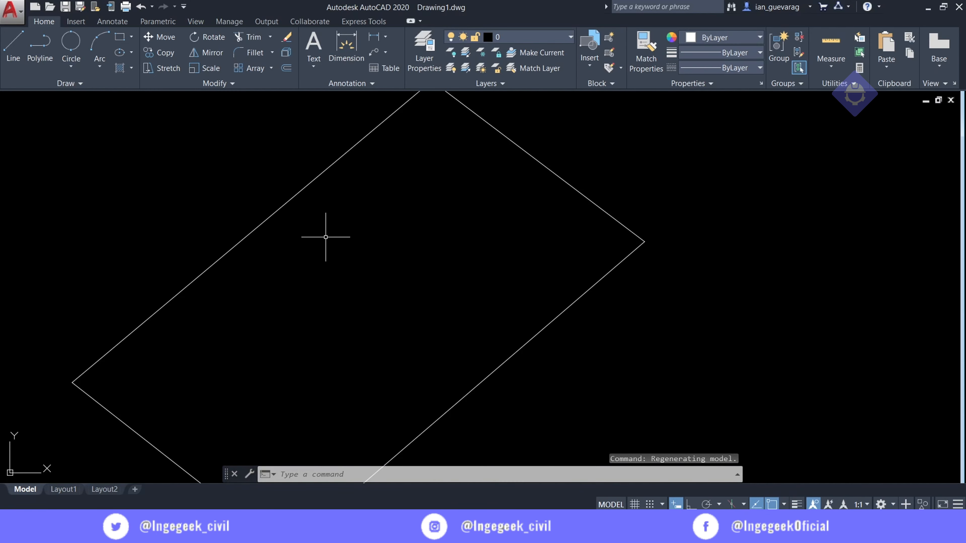
# Draw a dividing line about 578 units long across the tilted outline, between its two long sides
pyautogui.write('l')
pyautogui.press('Return')
pyautogui.click(277, 210)
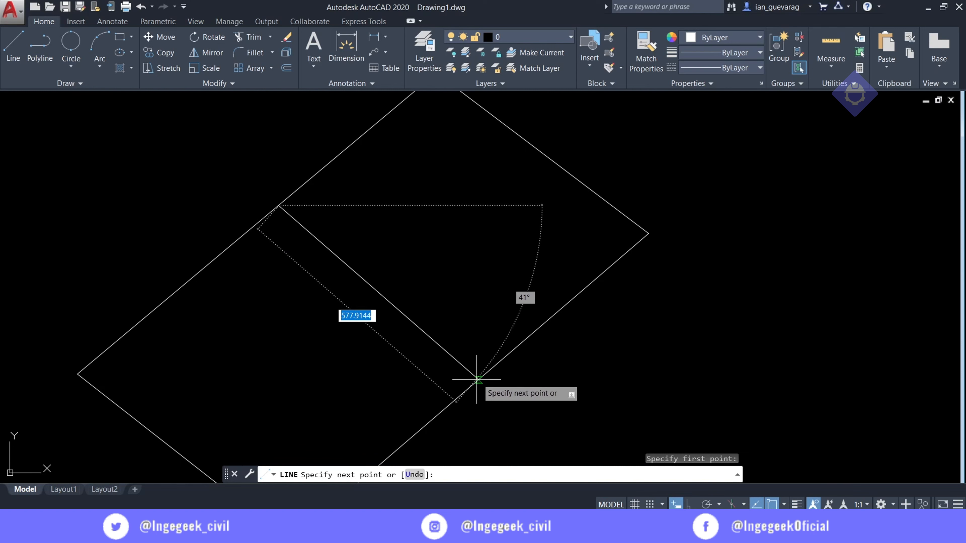
pyautogui.click(476, 380)
pyautogui.press('Escape')
# Draw a lengthwise dividing line about 1021 units long between the outline's two short sides, crossing the first divider
pyautogui.press('Return')
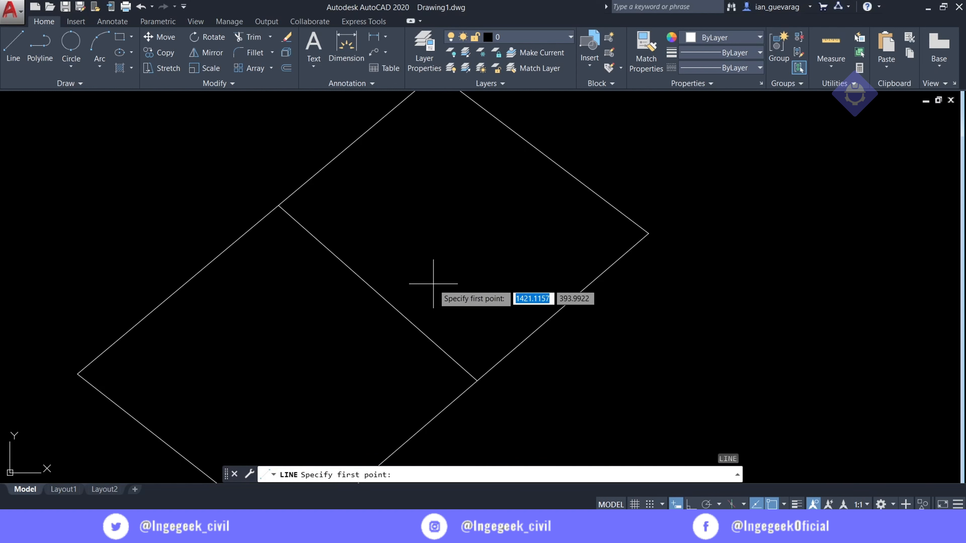
pyautogui.click(534, 147)
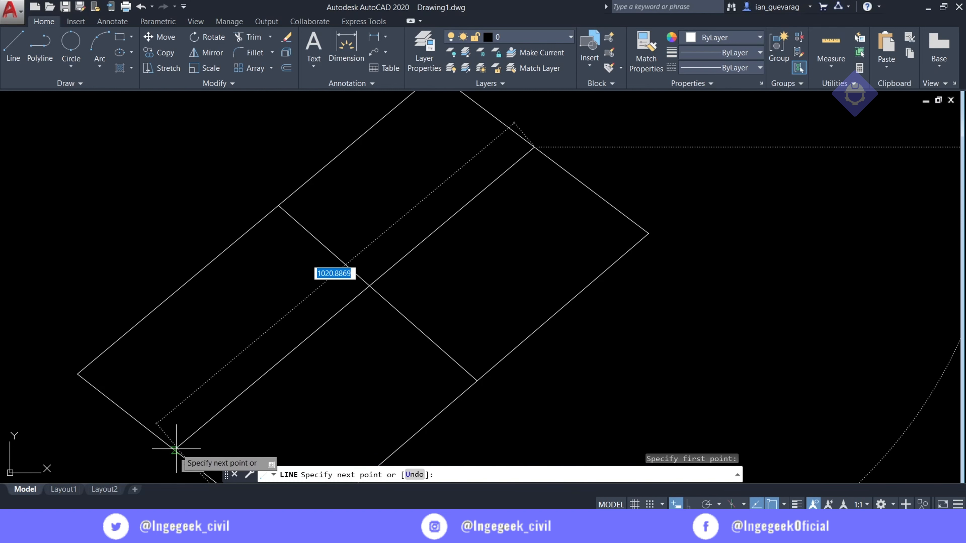
pyautogui.click(173, 456)
pyautogui.press('Escape')
pyautogui.scroll(-4, 380, 295)
pyautogui.scroll(3, 384, 297)
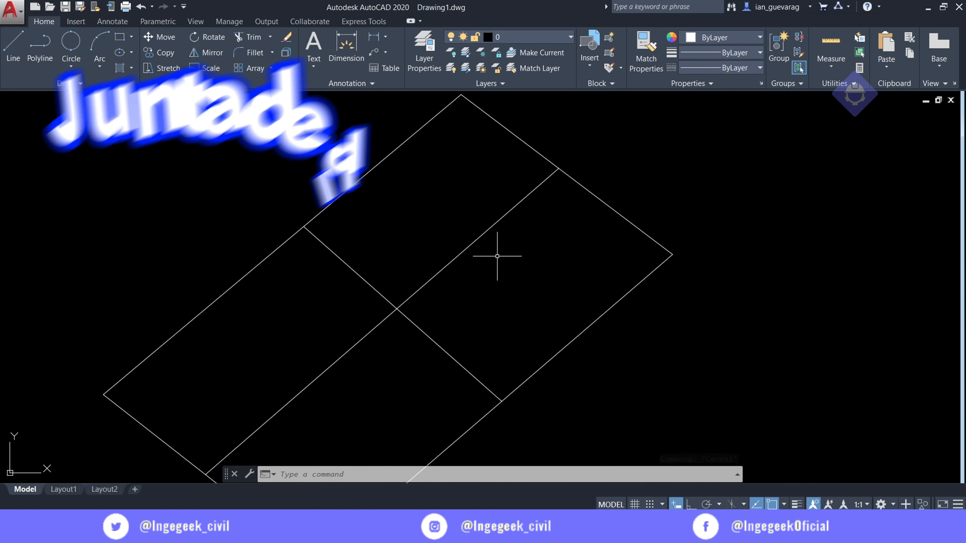
# Draw a short line crossing the lengthwise divider near its upper-right end
pyautogui.moveTo(577, 194); pyautogui.dragTo(486, 250, button='middle')
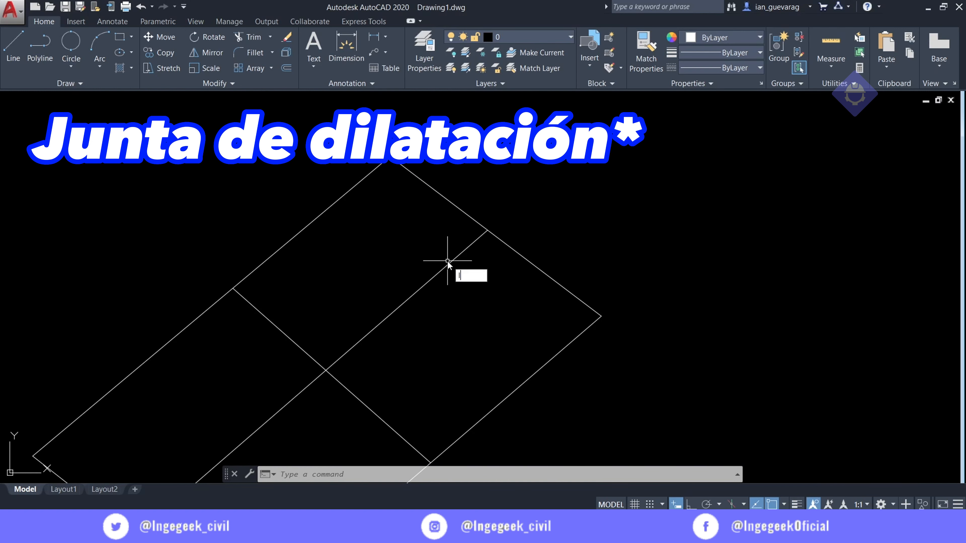
pyautogui.press('Return')
pyautogui.scroll(3, 456, 249)
pyautogui.click(483, 221)
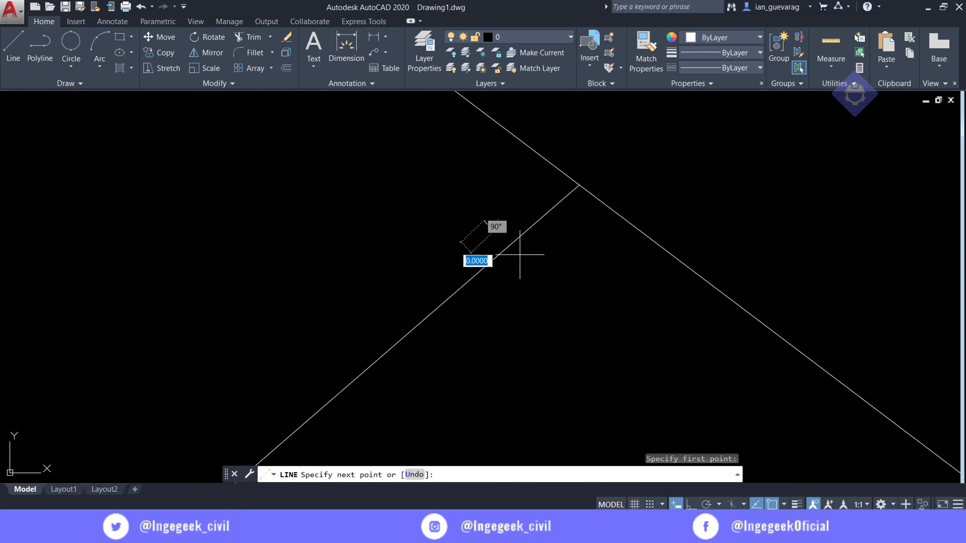
pyautogui.click(539, 274)
pyautogui.press('Escape')
pyautogui.press('Escape')
pyautogui.scroll(-2, 539, 257)
pyautogui.scroll(4, 530, 259)
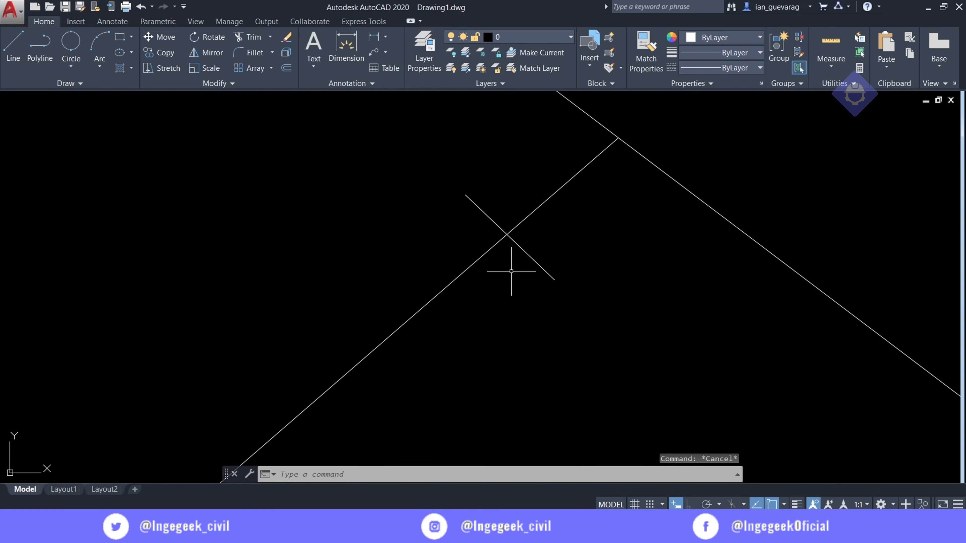
# Draw a short line crossing the shorter divider near its upper-left end
pyautogui.scroll(-4, 535, 262)
pyautogui.scroll(4, 325, 342)
pyautogui.write('l')
pyautogui.press('Return')
pyautogui.click(253, 256)
pyautogui.click(294, 222)
pyautogui.press('Escape')
pyautogui.scroll(-4, 452, 237)
pyautogui.scroll(2, 417, 245)
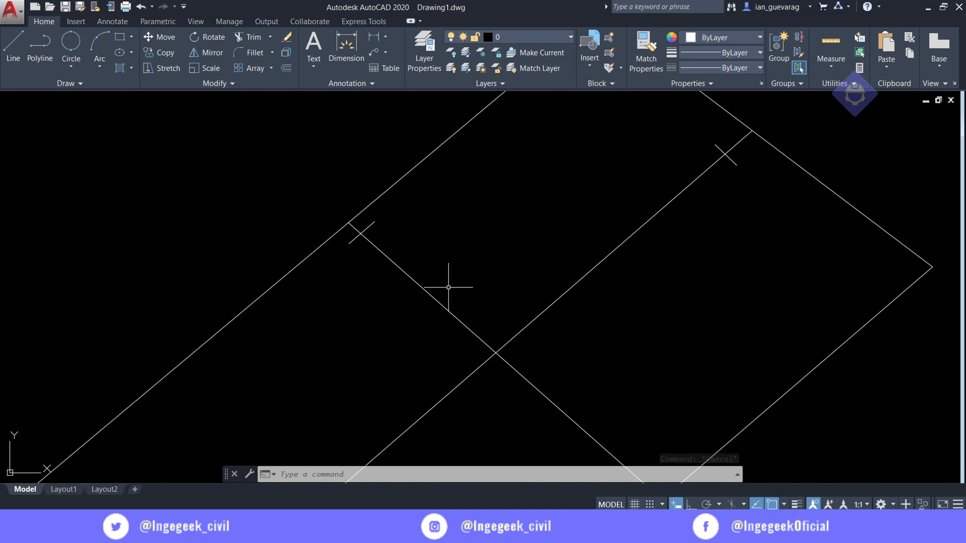
# Create a path array of the short mark near the outline's upper-right side along the lengthwise dividing line
pyautogui.scroll(-2, 485, 385)
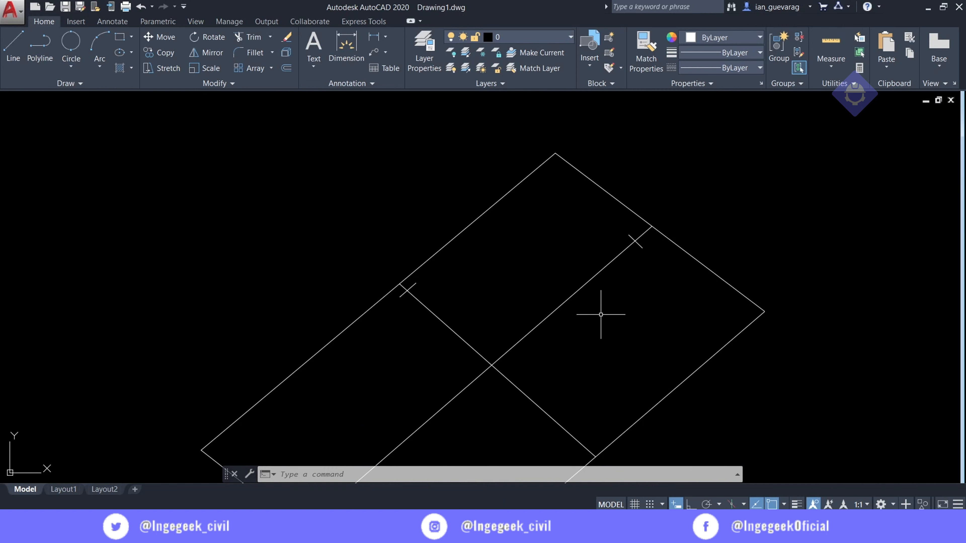
pyautogui.click(271, 67)
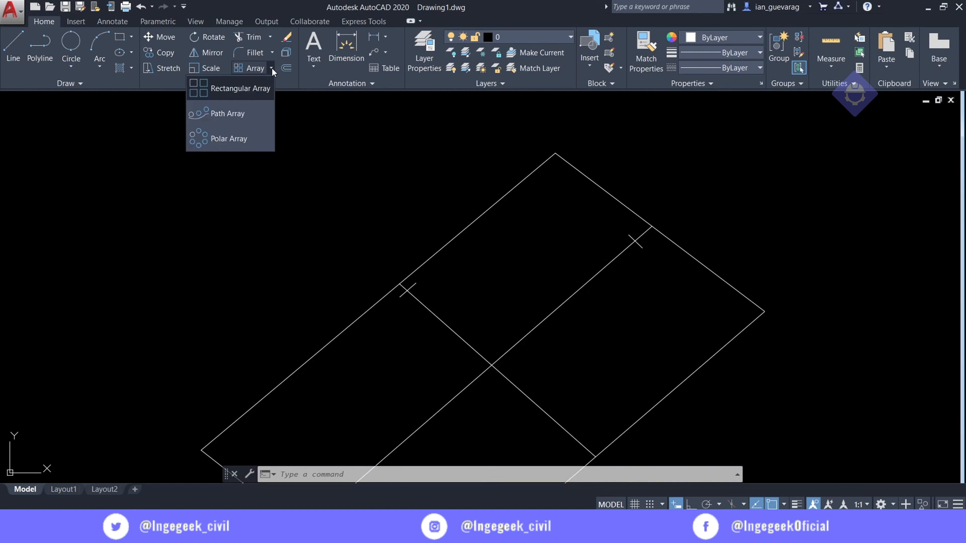
pyautogui.click(238, 113)
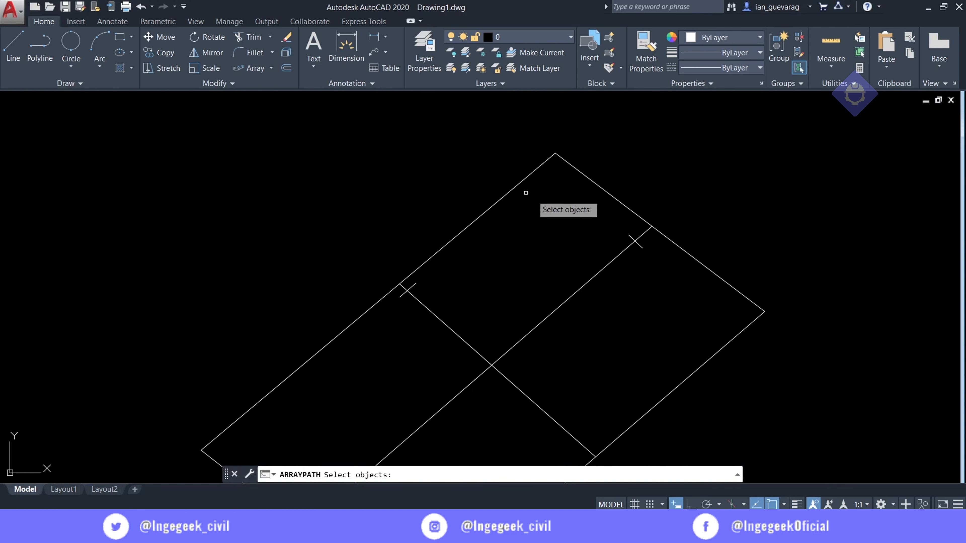
pyautogui.scroll(2, 640, 247)
pyautogui.click(638, 244)
pyautogui.press('Return')
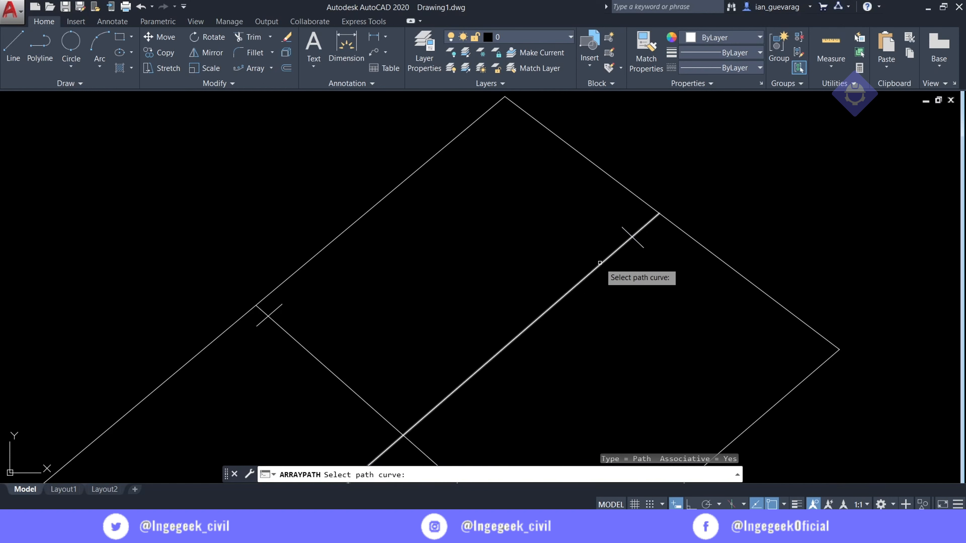
pyautogui.click(599, 263)
pyautogui.scroll(-3, 599, 262)
pyautogui.moveTo(528, 384)
pyautogui.mouseDown(button='middle')
pyautogui.moveTo(625, 242)
pyautogui.moveTo(607, 295)
pyautogui.mouseUp(button='middle')
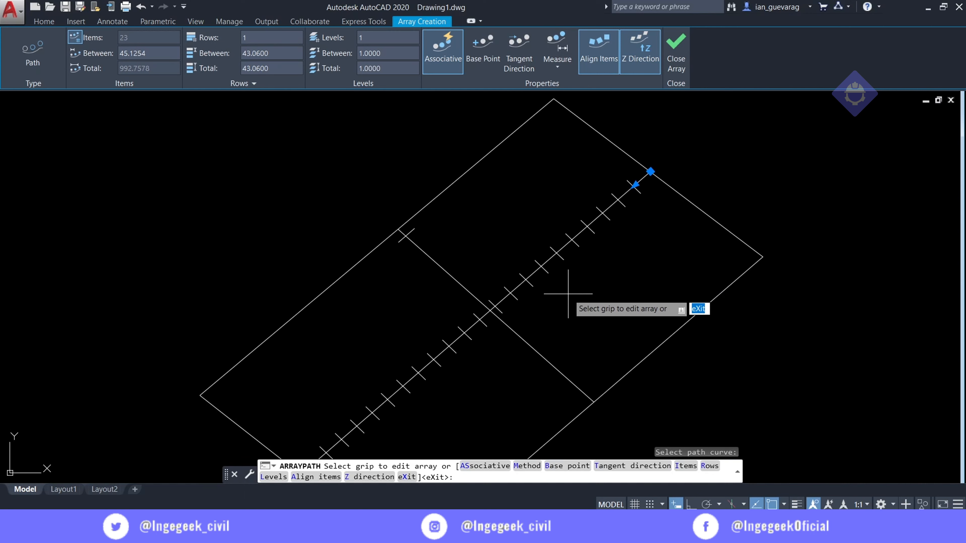
pyautogui.press('Return')
pyautogui.scroll(-3, 498, 350)
pyautogui.moveTo(499, 351); pyautogui.dragTo(580, 209, button='middle')
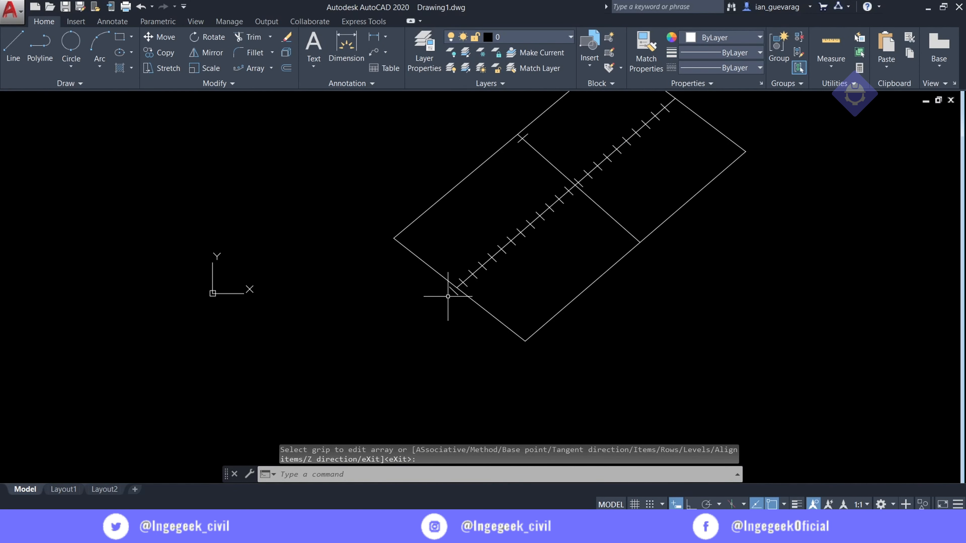
# Explode the lengthwise path array and erase the stray mark outside the outline's lower-left short side
pyautogui.scroll(4, 475, 270)
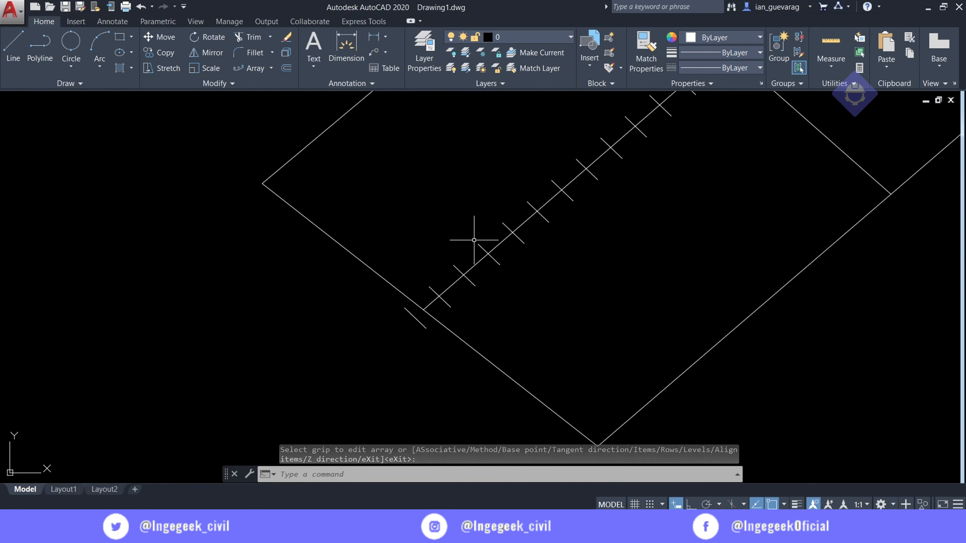
pyautogui.click(478, 246)
pyautogui.scroll(-4, 567, 310)
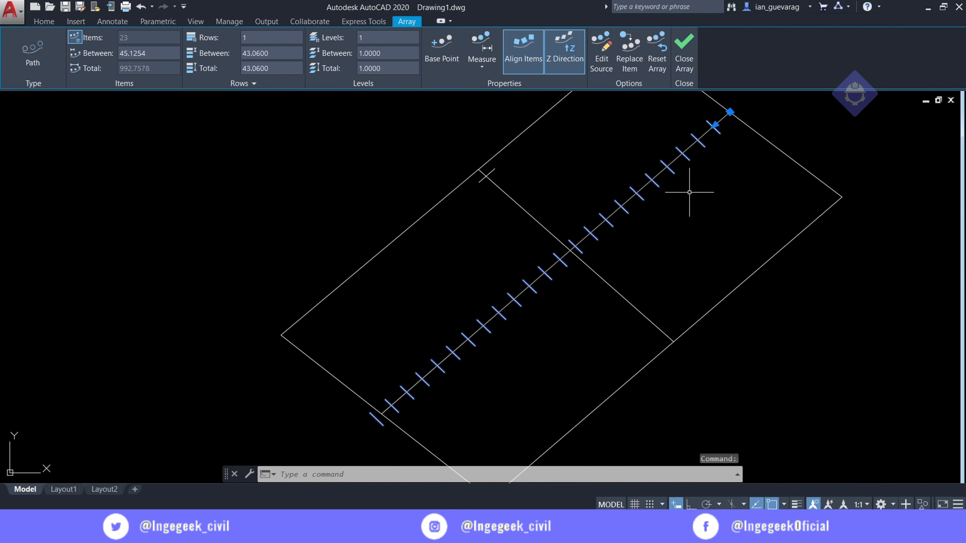
pyautogui.scroll(2, 688, 196)
pyautogui.moveTo(688, 196); pyautogui.dragTo(649, 218, button='middle')
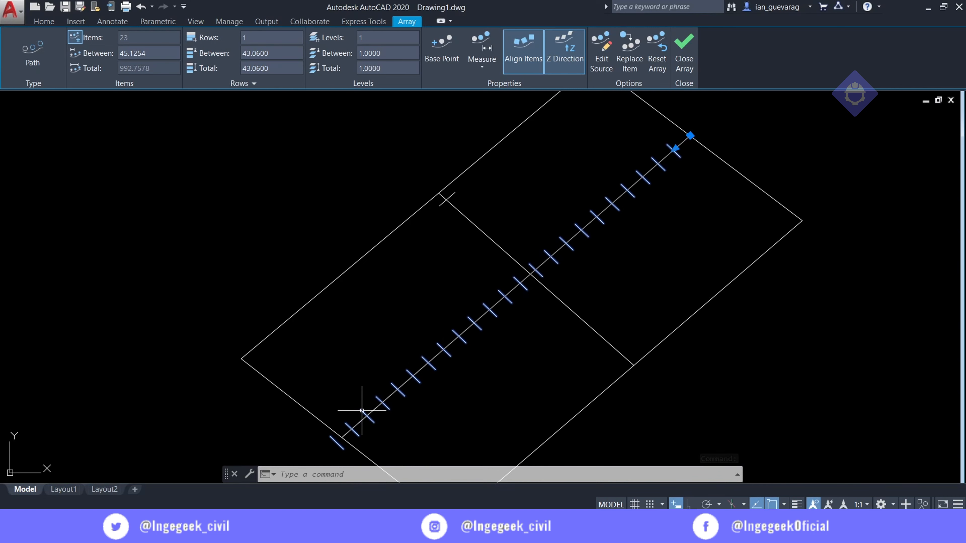
pyautogui.press('Escape')
pyautogui.scroll(2, 380, 369)
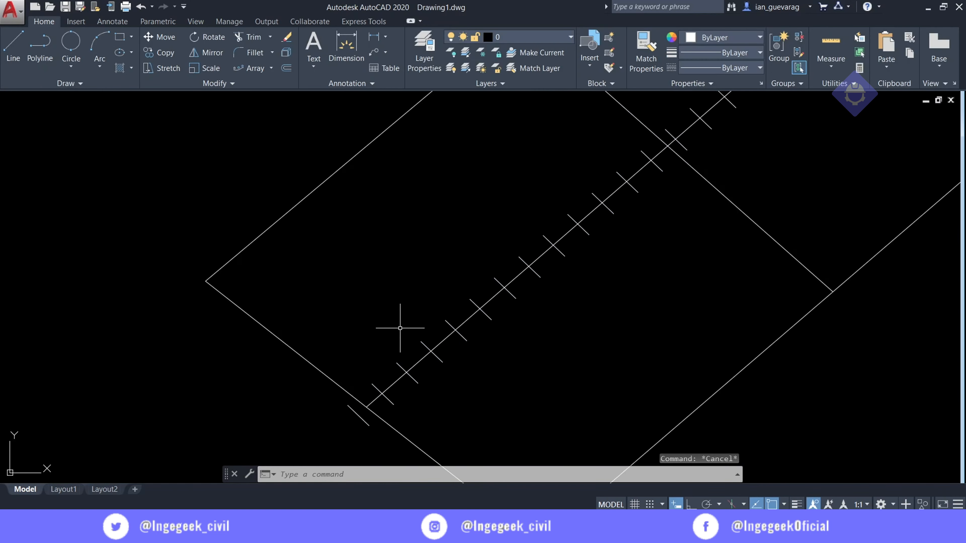
pyautogui.click(396, 371)
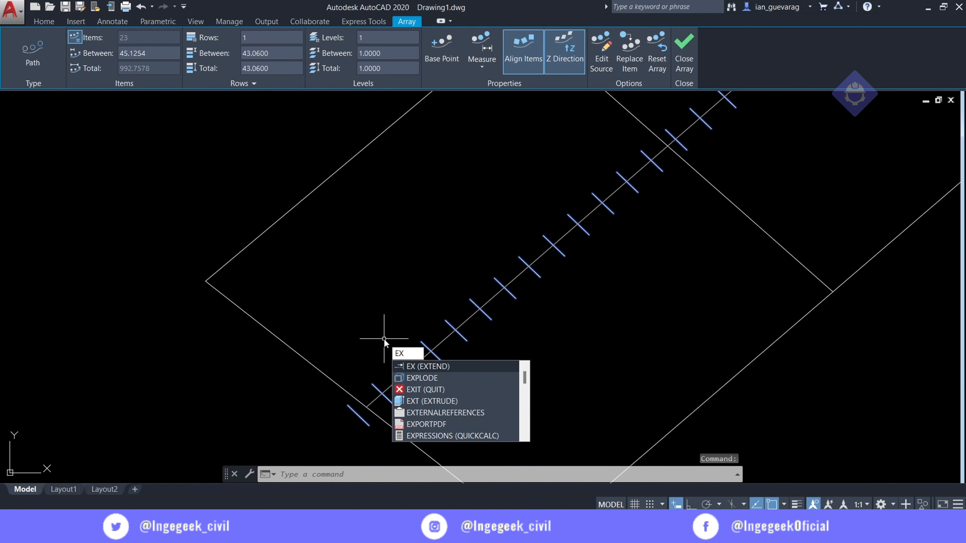
pyautogui.press('Escape')
pyautogui.press('Escape')
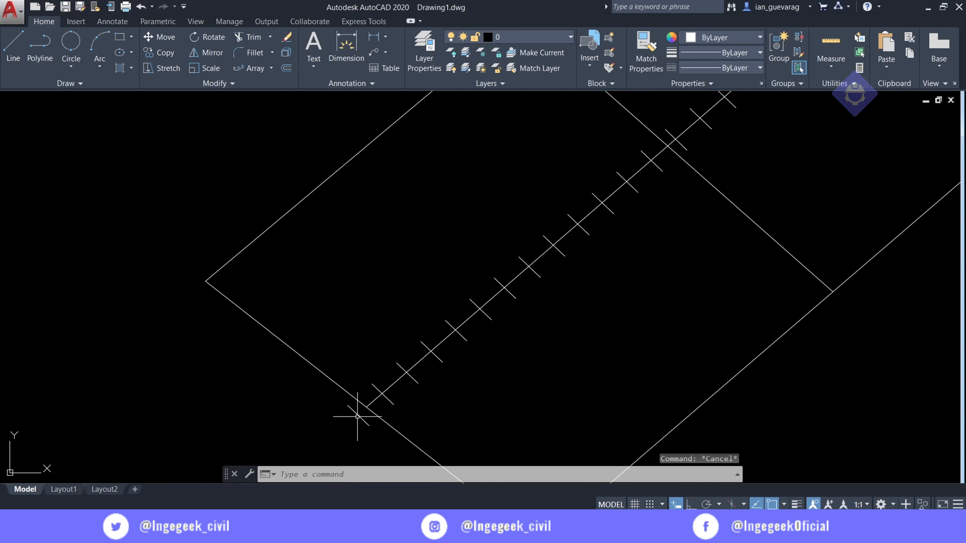
pyautogui.click(358, 417)
pyautogui.press('Delete')
pyautogui.scroll(-4, 424, 287)
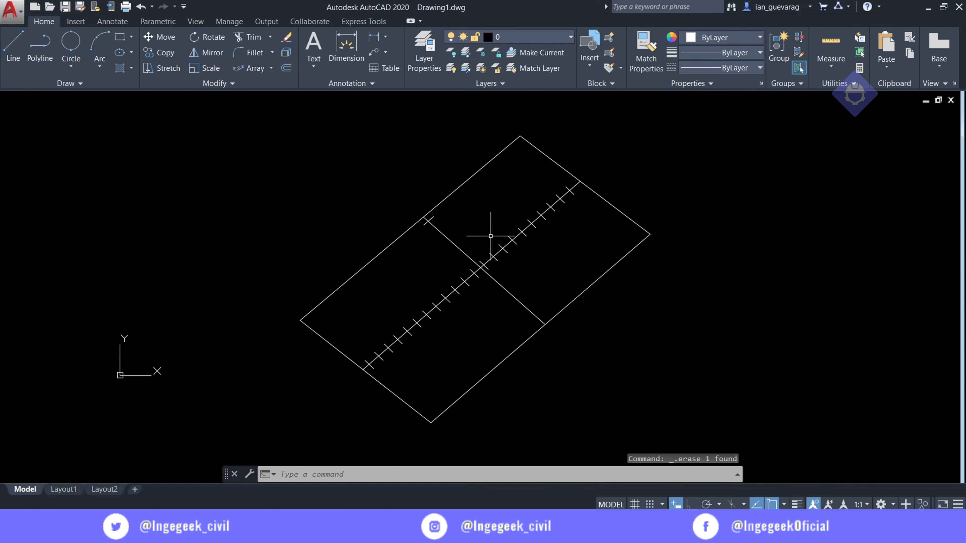
# Create a path array of the short mark at the upper-left end along the shorter dividing line
pyautogui.scroll(3, 534, 194)
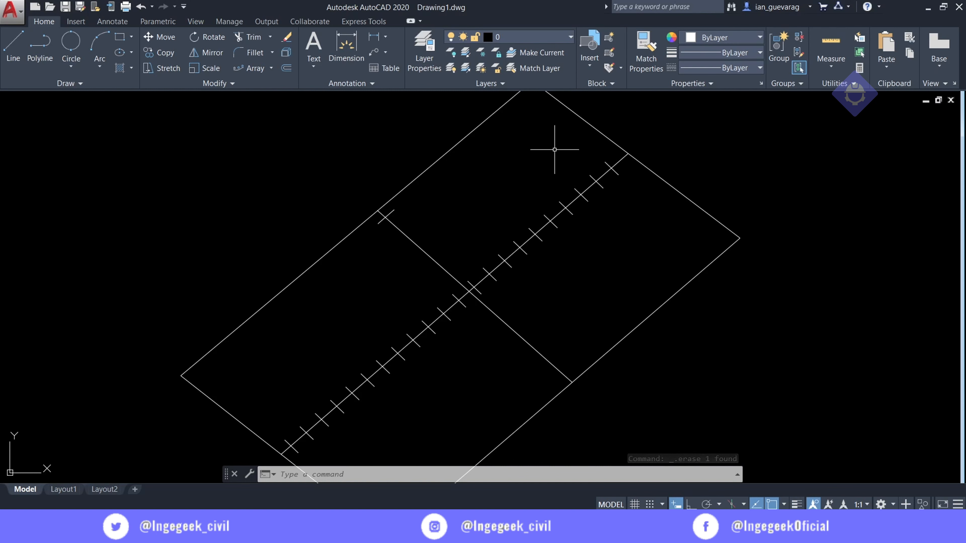
pyautogui.scroll(2, 392, 209)
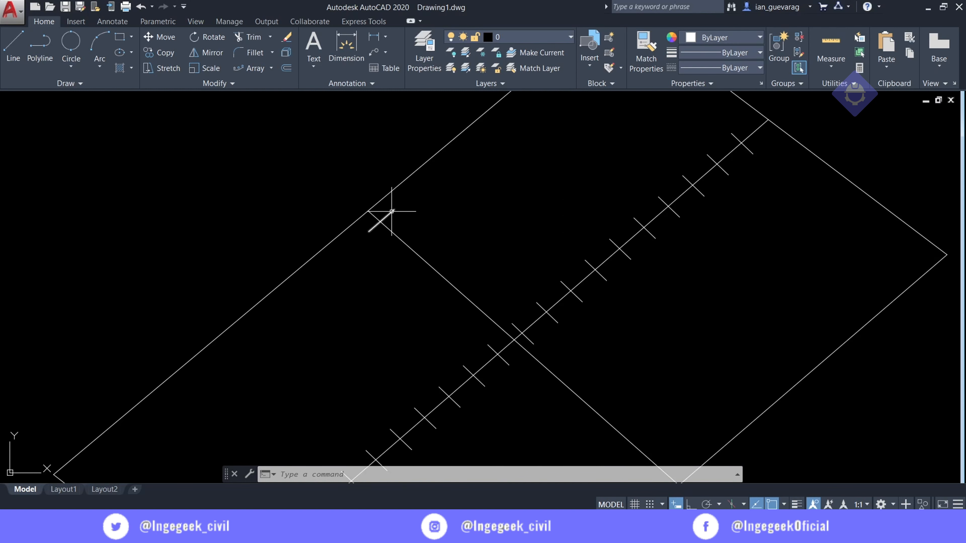
pyautogui.click(394, 209)
pyautogui.press('Escape')
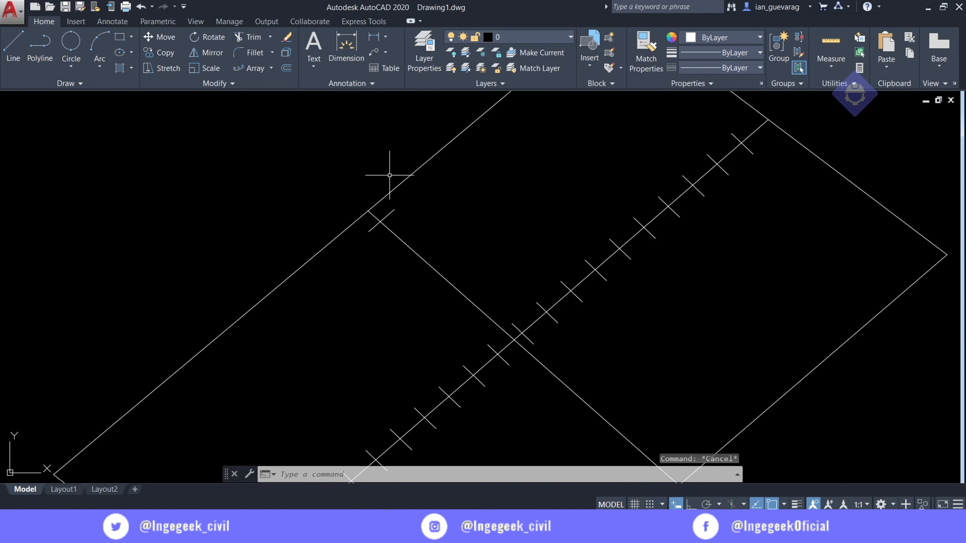
pyautogui.click(247, 69)
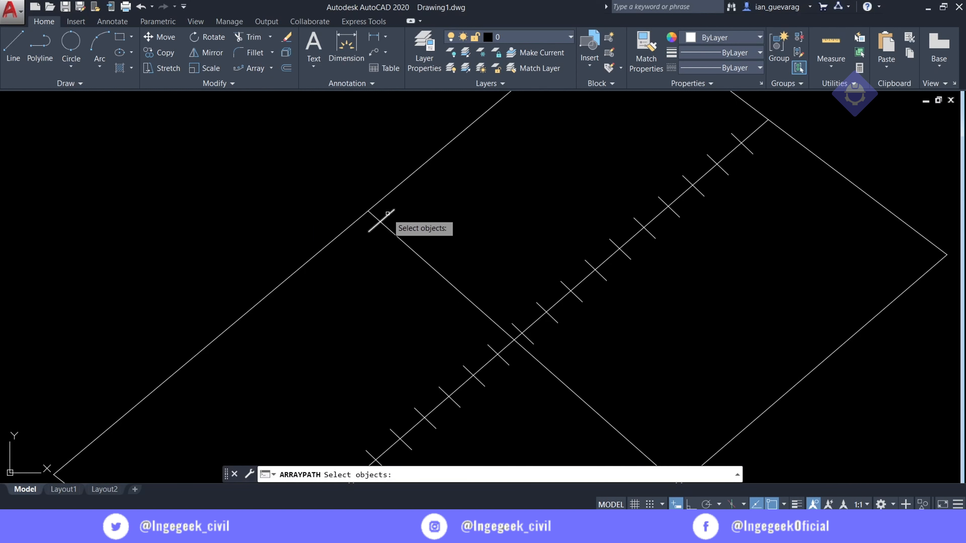
pyautogui.click(381, 221)
pyautogui.press('Return')
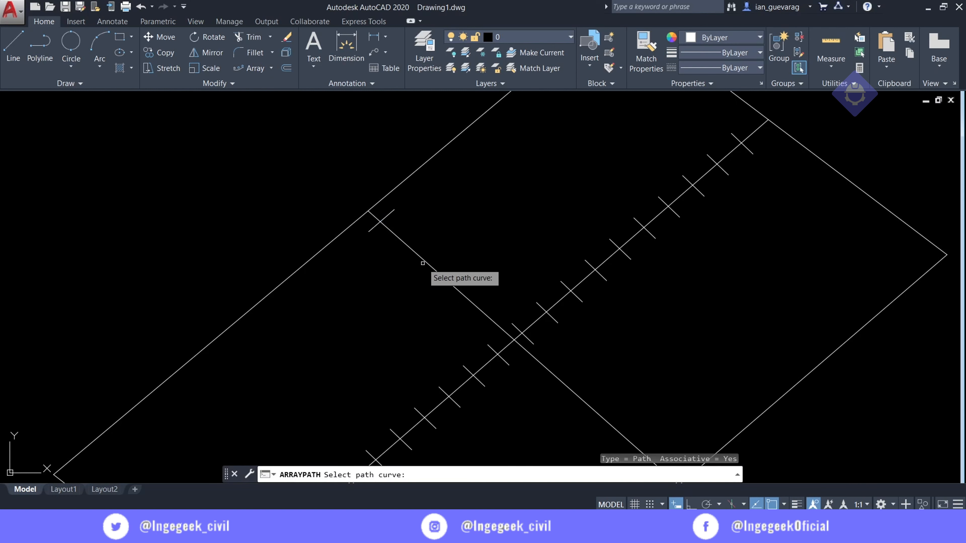
pyautogui.click(427, 261)
pyautogui.scroll(-2, 570, 311)
pyautogui.scroll(1, 601, 335)
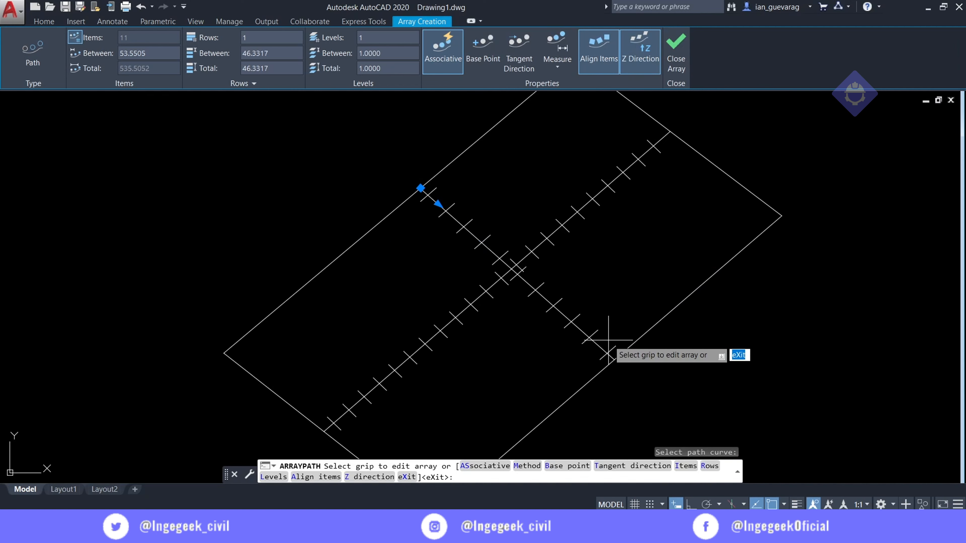
pyautogui.press('Return')
pyautogui.scroll(-3, 615, 278)
pyautogui.scroll(3, 615, 278)
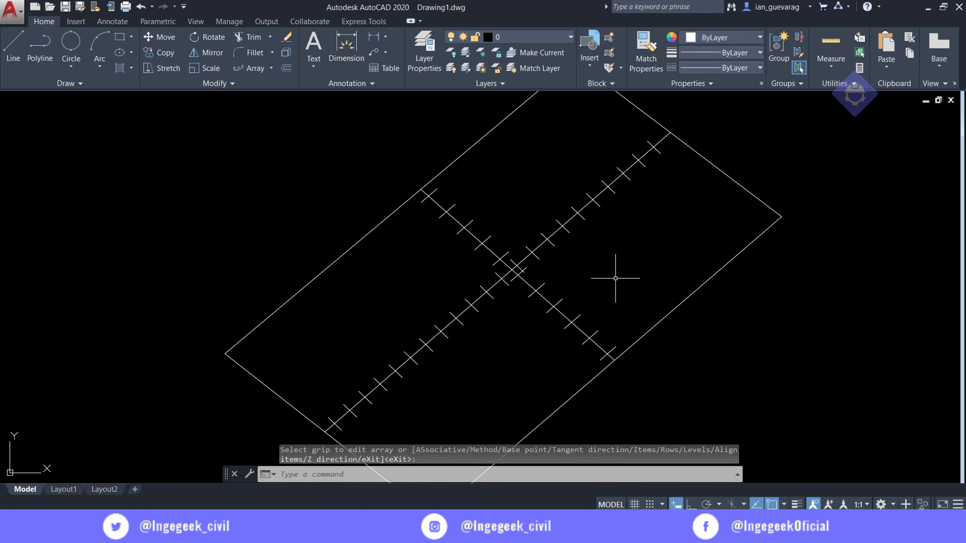
pyautogui.moveTo(615, 278); pyautogui.dragTo(558, 241, button='middle')
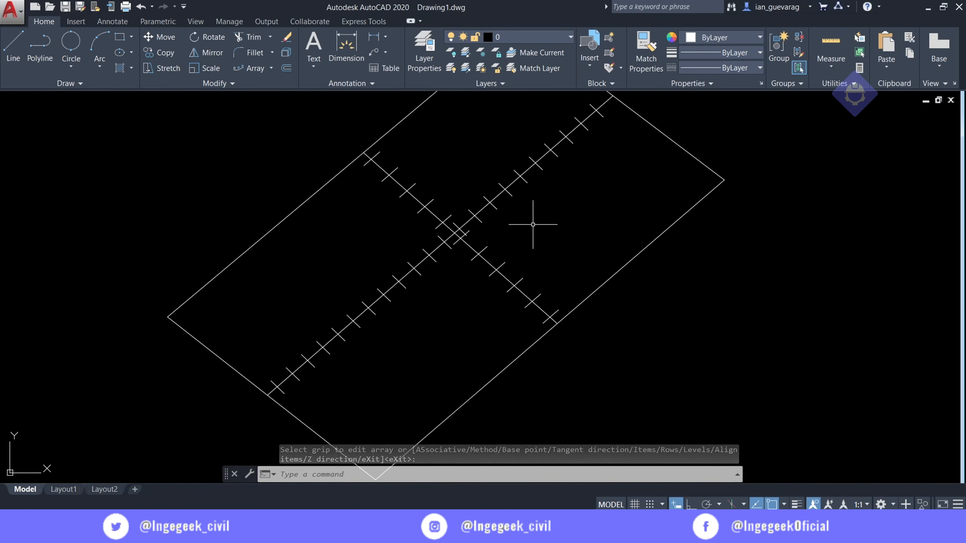
pyautogui.click(271, 69)
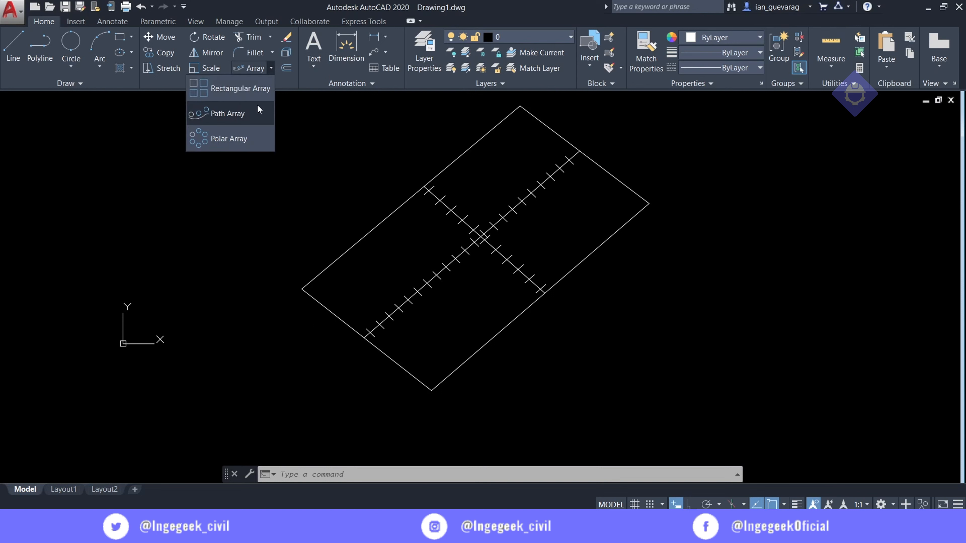
pyautogui.scroll(-4, 538, 278)
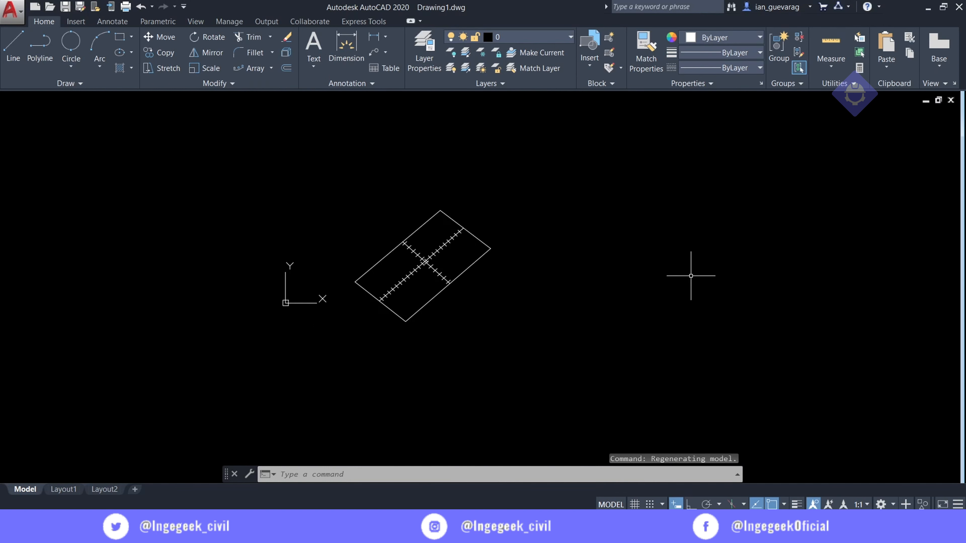
pyautogui.write('REC')
pyautogui.press('Escape')
pyautogui.press('Escape')
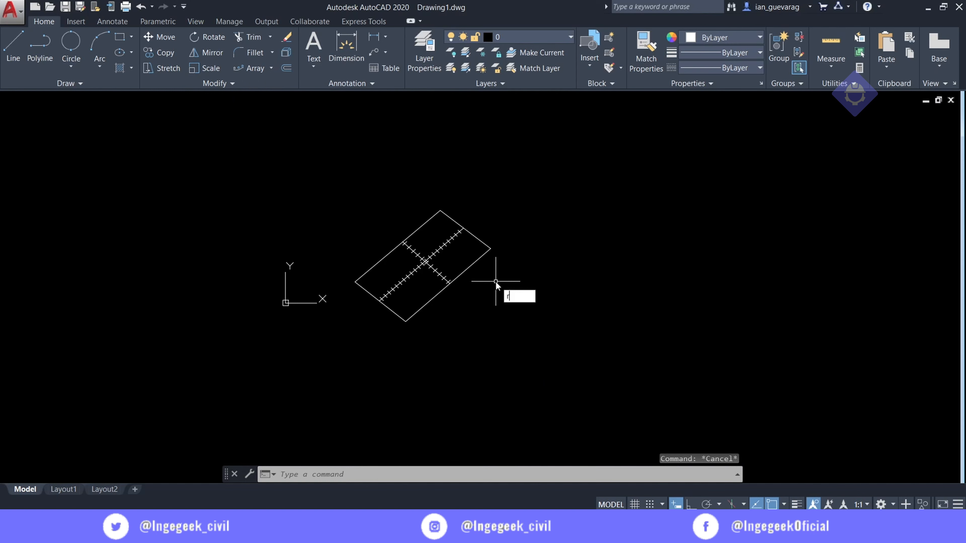
# Draw a two-point circle about 1365 units in diameter, to the right of the tilted outline
pyautogui.click(70, 41)
pyautogui.click(642, 238)
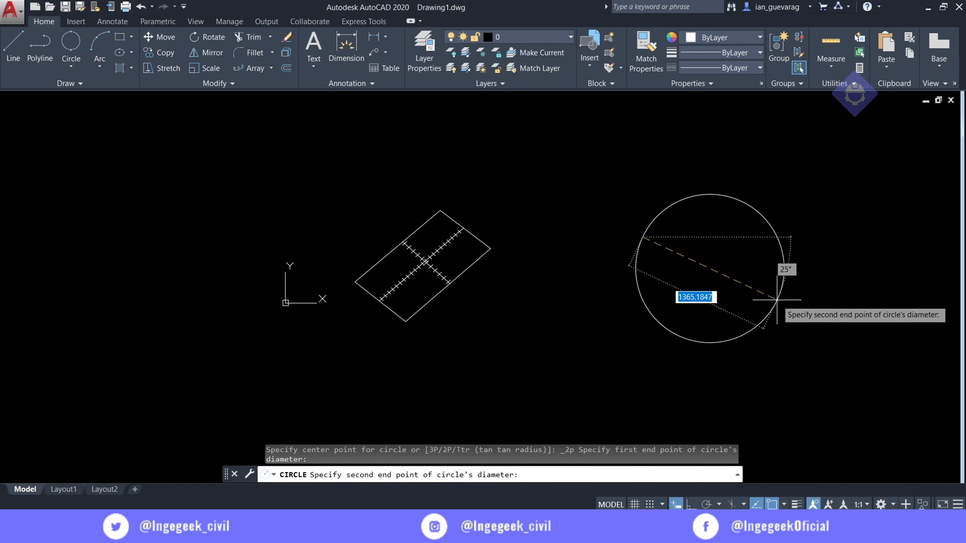
pyautogui.click(777, 299)
pyautogui.moveTo(779, 282); pyautogui.dragTo(603, 304, button='middle')
pyautogui.press('Escape')
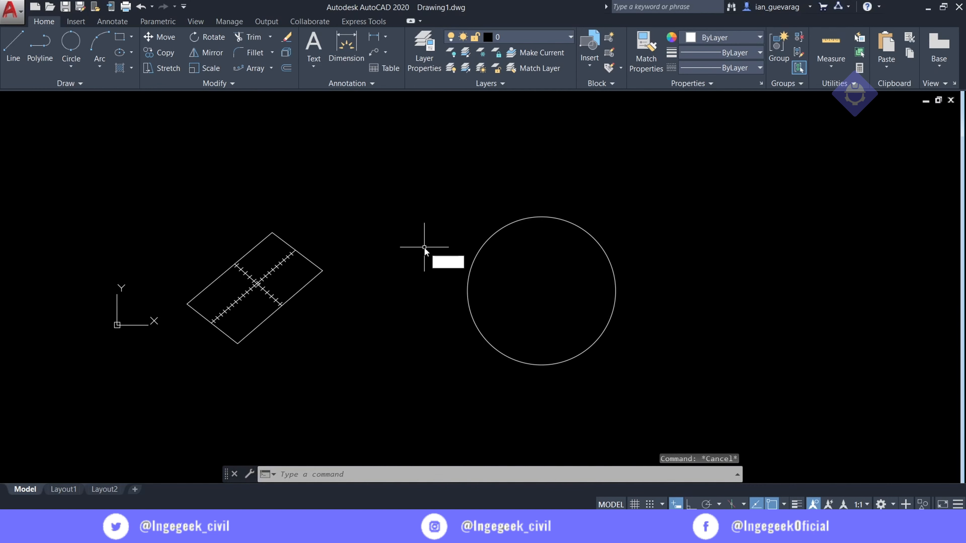
pyautogui.write('re')
pyautogui.press('Return')
pyautogui.click(478, 130)
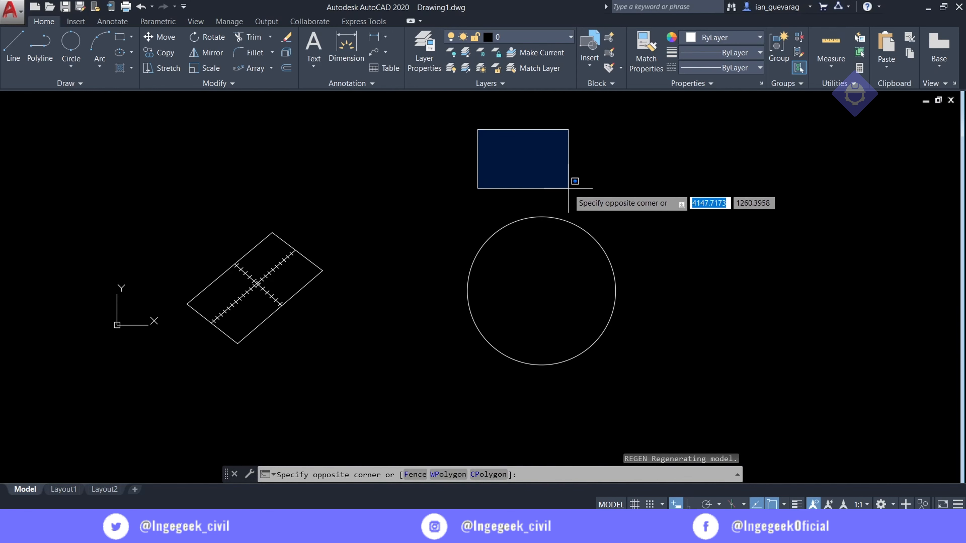
pyautogui.press('Escape')
# Draw a small square with the Rectangle command just above the circle
pyautogui.write('rec')
pyautogui.press('Return')
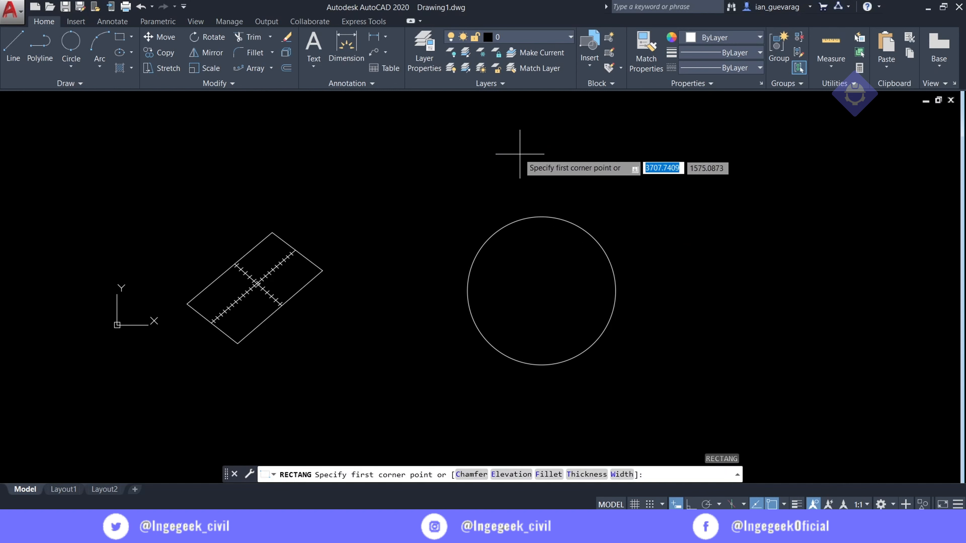
pyautogui.click(514, 151)
pyautogui.click(560, 197)
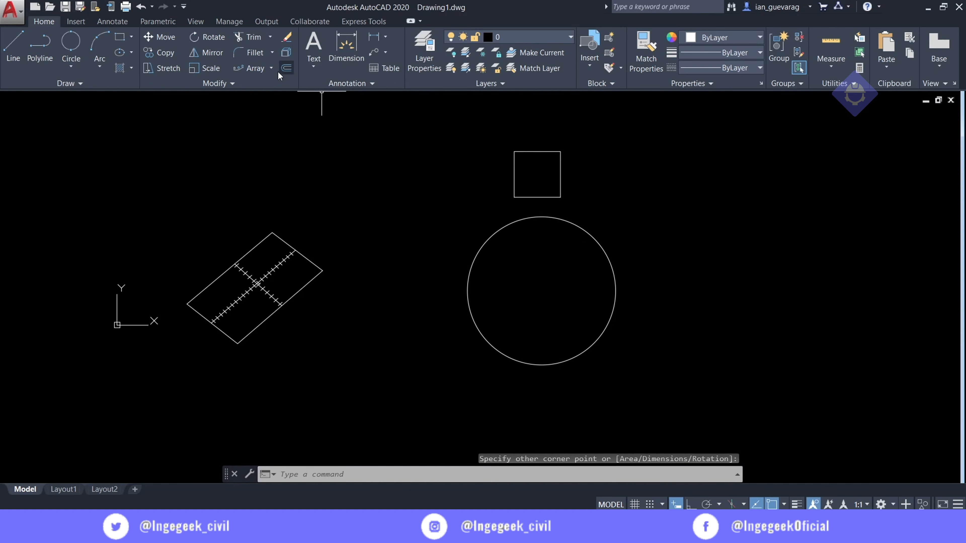
# Create a polar array of the small square around the circle's center, with 6 items filling 360 degrees
pyautogui.click(271, 68)
pyautogui.click(229, 139)
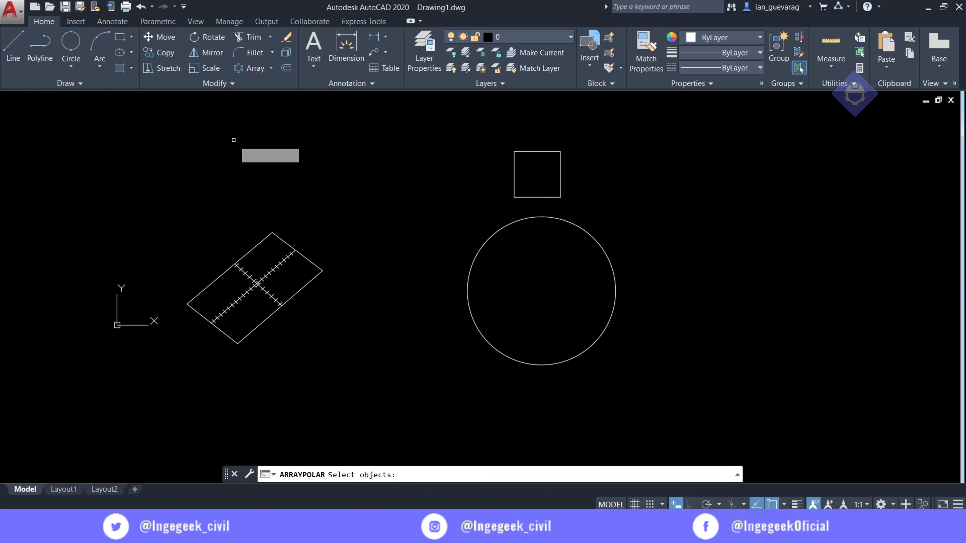
pyautogui.click(514, 169)
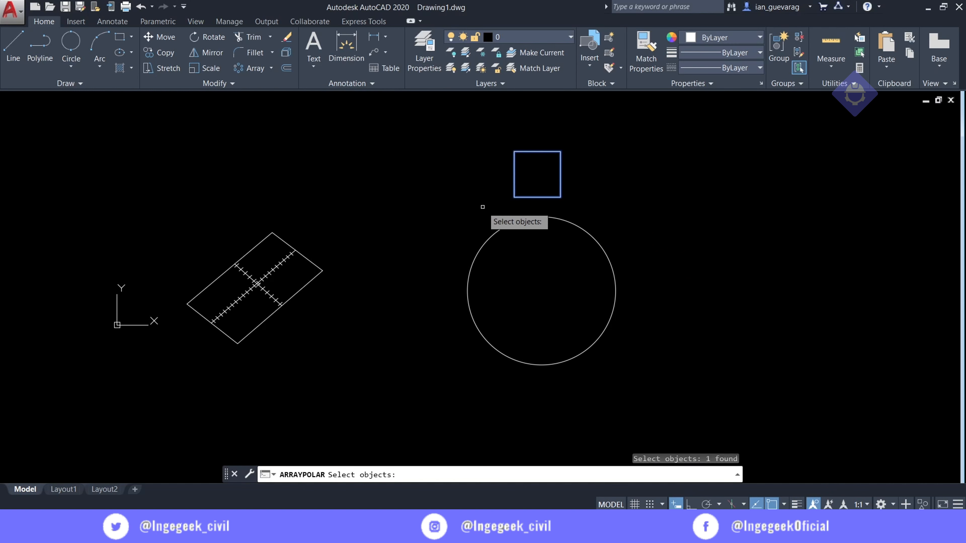
pyautogui.press('Return')
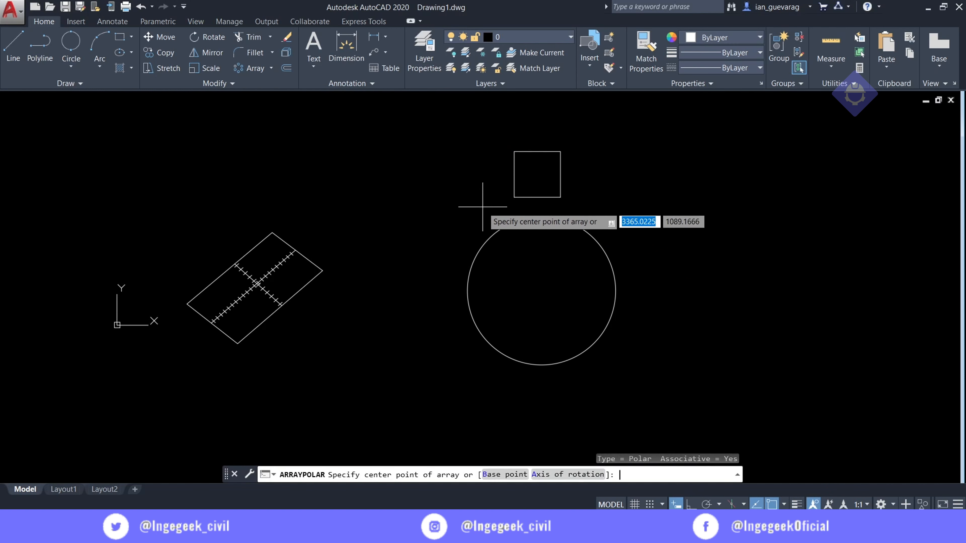
pyautogui.click(542, 291)
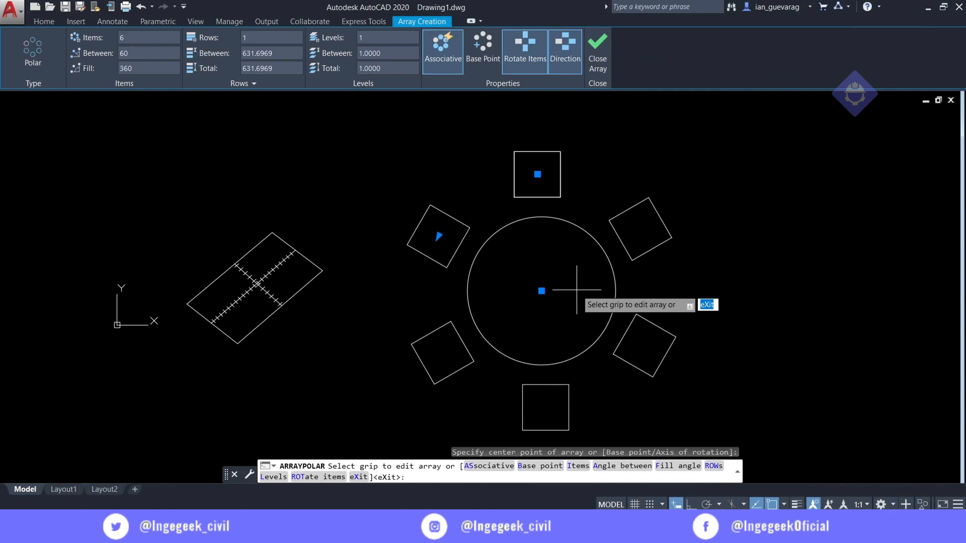
# Set the number of rows in the polar array of squares to 2
pyautogui.moveTo(653, 272); pyautogui.dragTo(612, 243, button='middle')
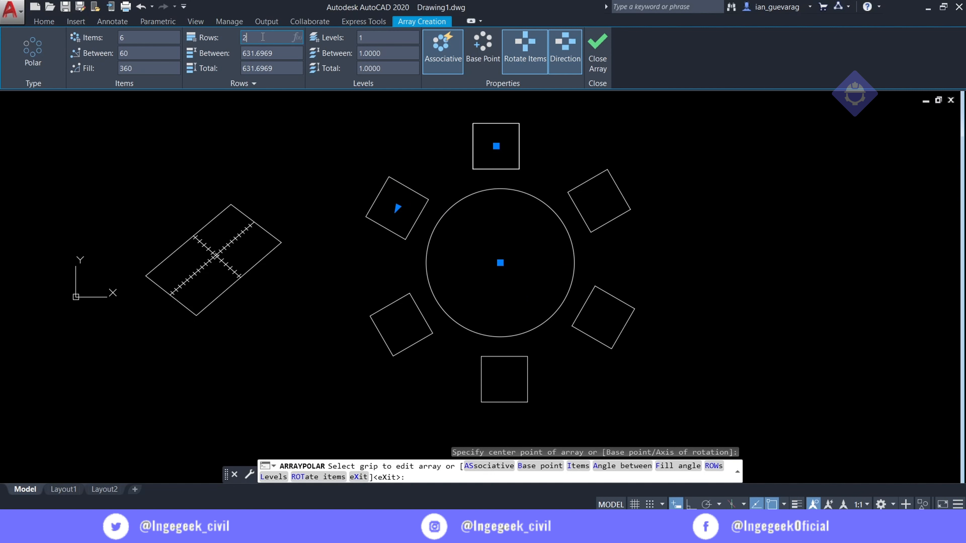
pyautogui.press('Return')
pyautogui.scroll(-3, 380, 156)
pyautogui.scroll(3, 357, 158)
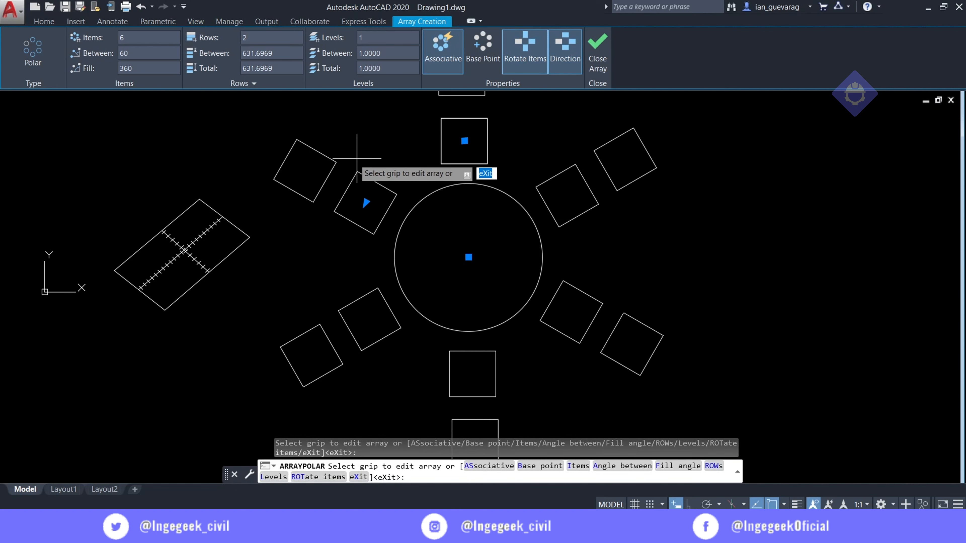
# Set the number of rows in the polar array of squares to 1
pyautogui.scroll(-3, 356, 158)
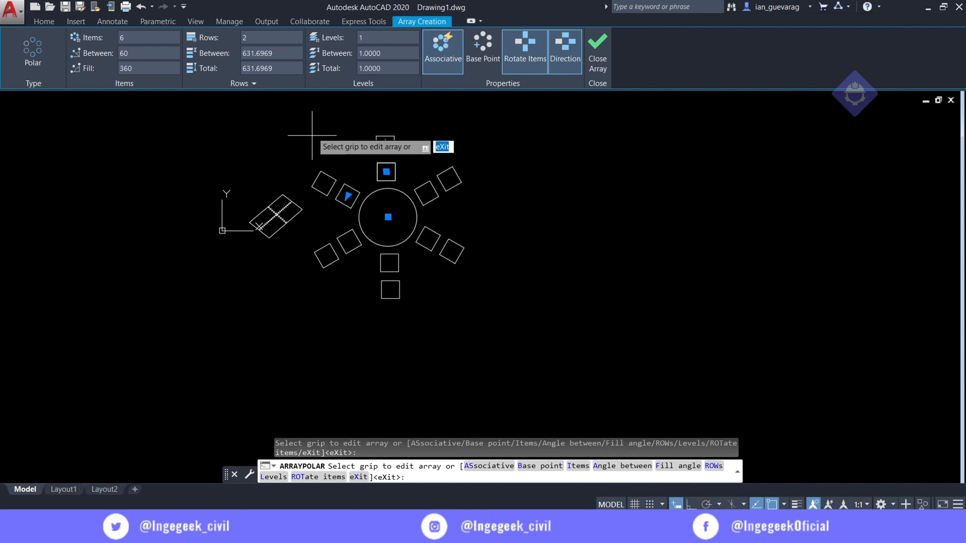
pyautogui.doubleClick(264, 38)
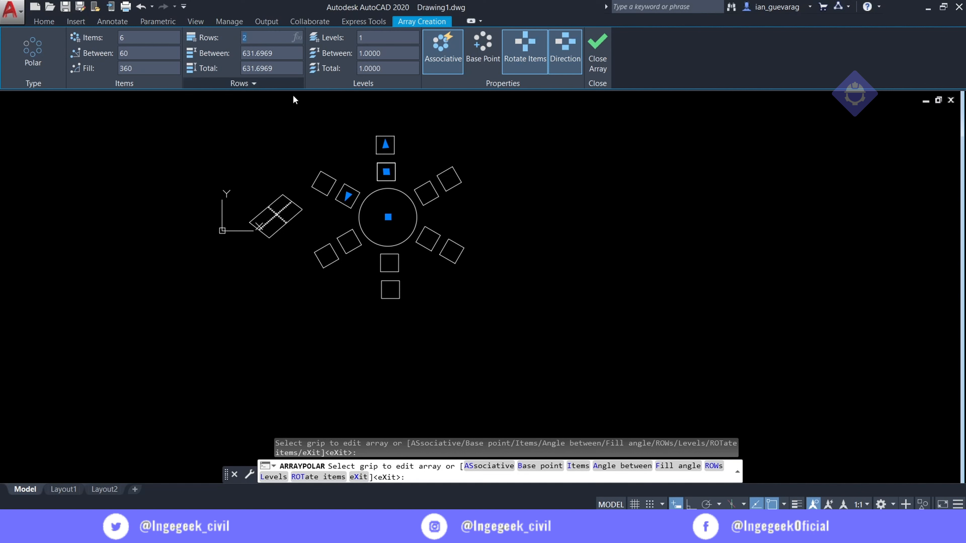
pyautogui.write('1')
pyautogui.press('Return')
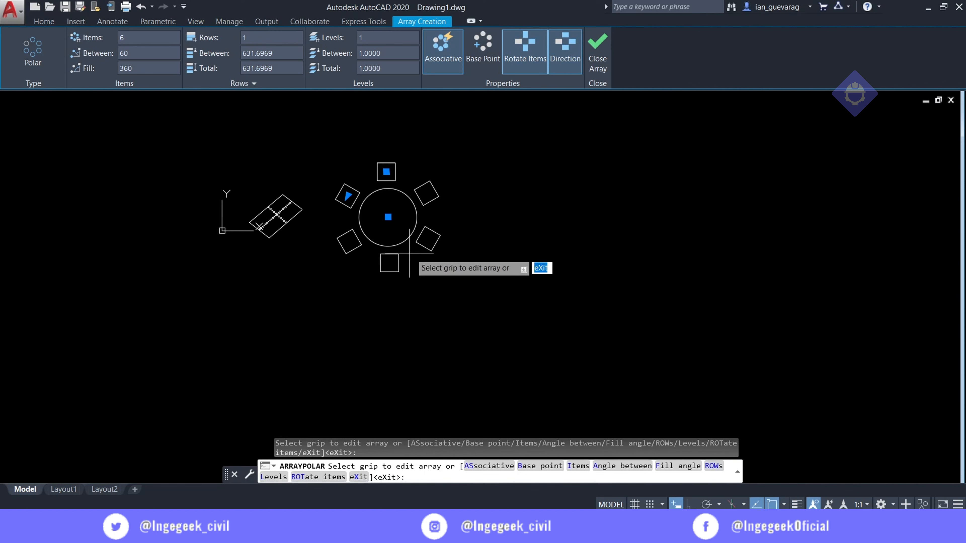
# Set the polar array's item count to 8 and after that to 9, and finish the array
pyautogui.scroll(3, 380, 190)
pyautogui.moveTo(352, 153); pyautogui.dragTo(419, 205, button='middle')
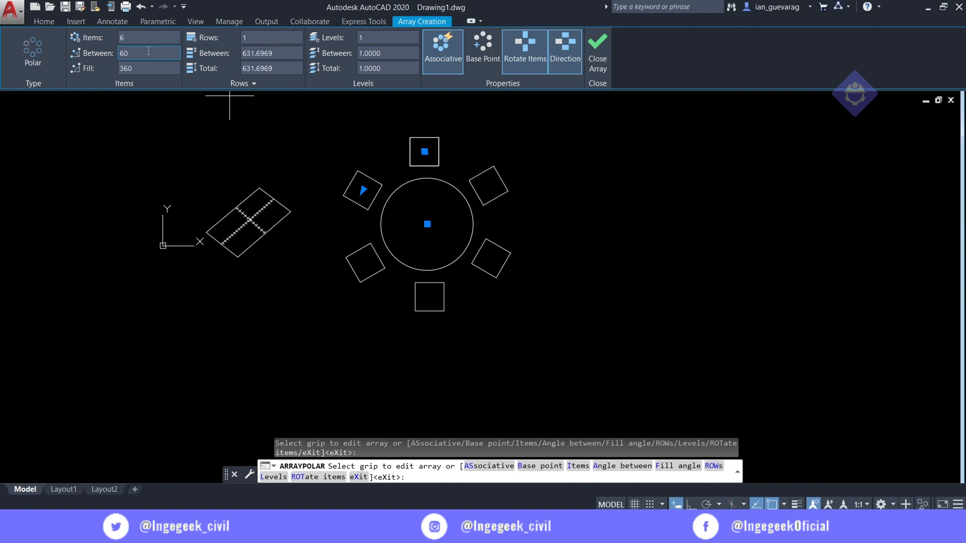
pyautogui.click(141, 37)
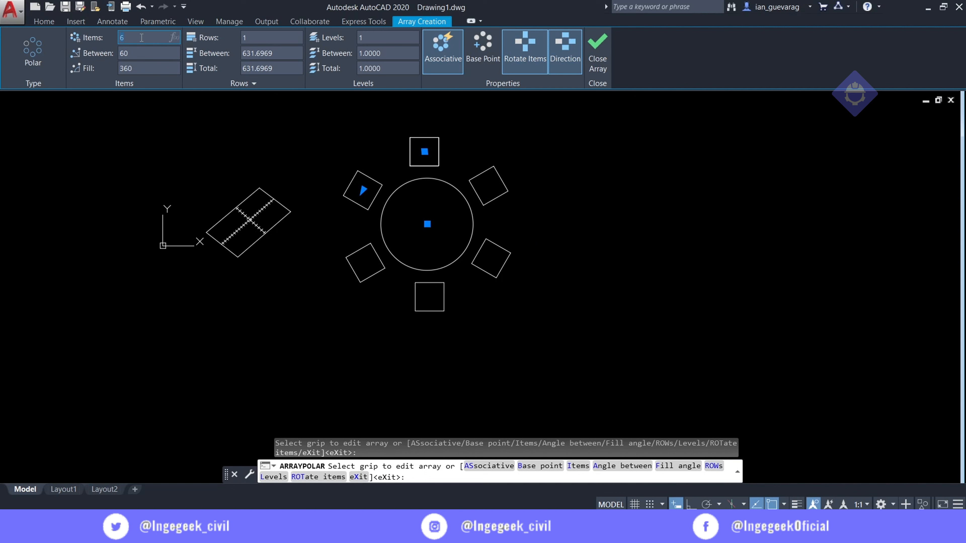
pyautogui.press('Return')
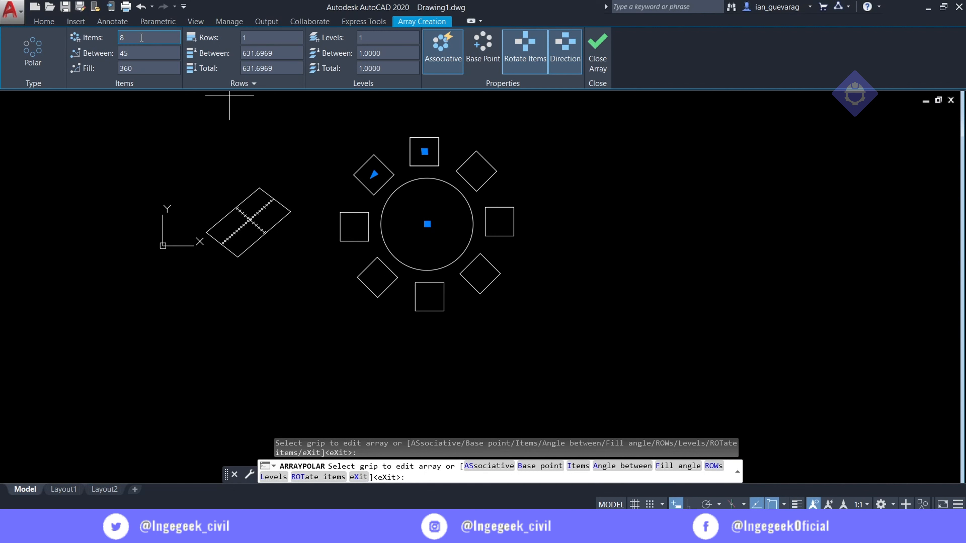
pyautogui.press('Return')
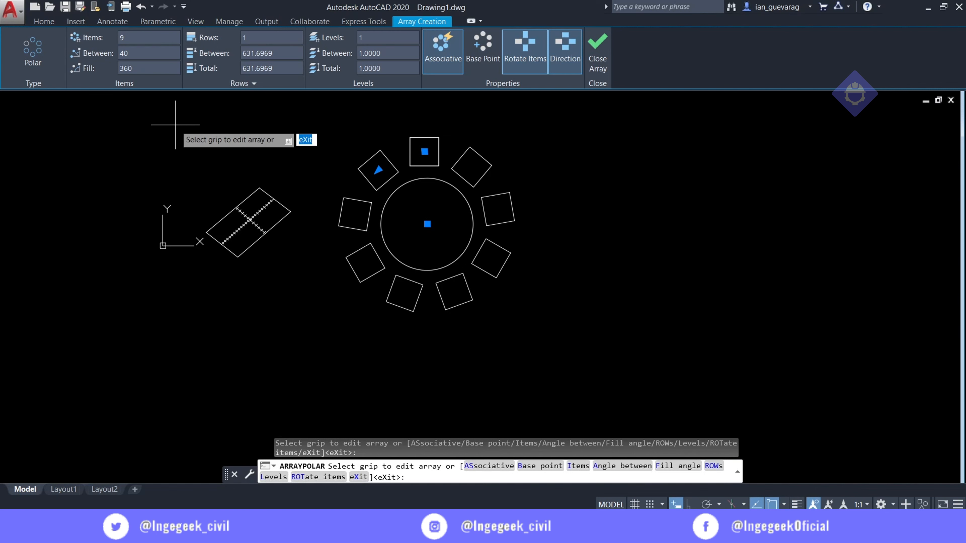
pyautogui.press('Return')
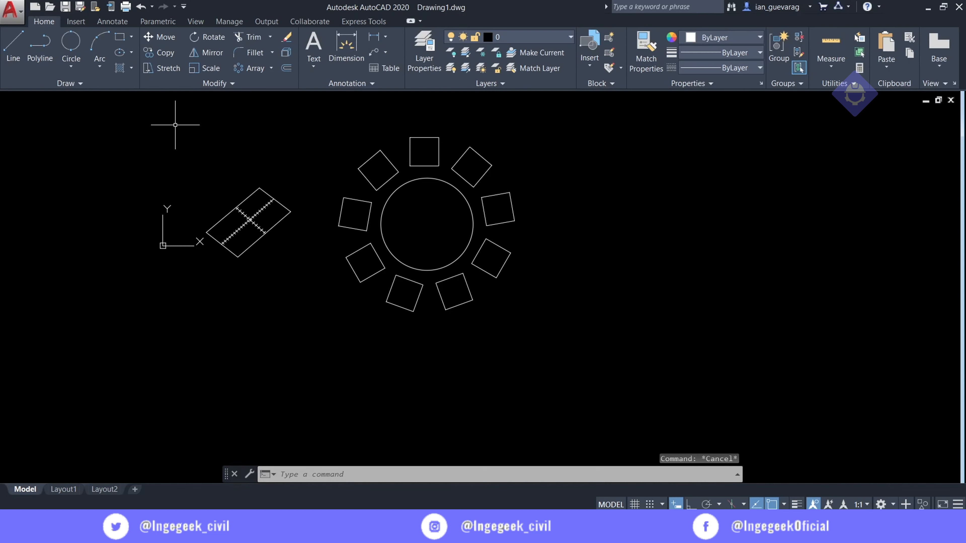
# Erase the tilted outline, the circle and the arrayed squares together to empty the drawing
pyautogui.scroll(-4, 491, 170)
pyautogui.scroll(4, 492, 170)
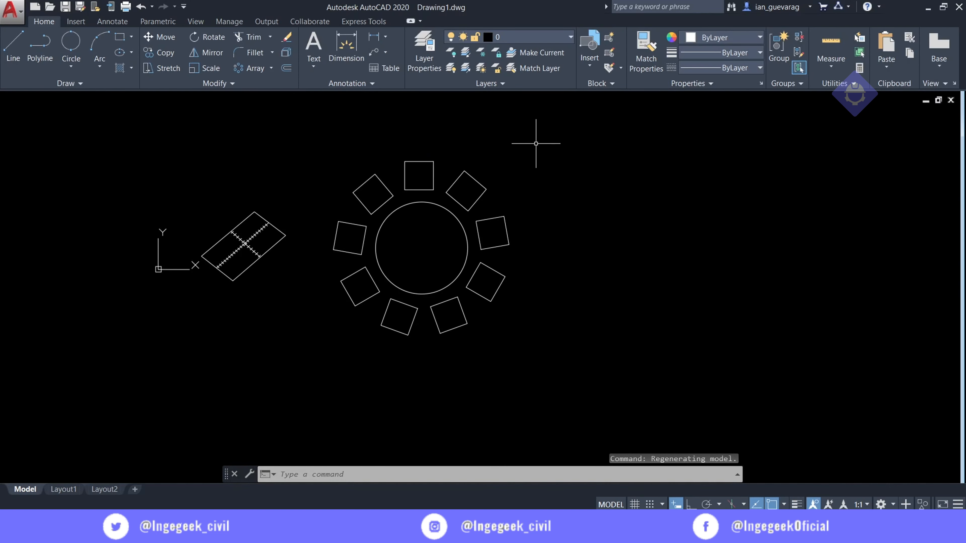
pyautogui.click(535, 143)
pyautogui.click(199, 392)
pyautogui.press('Delete')
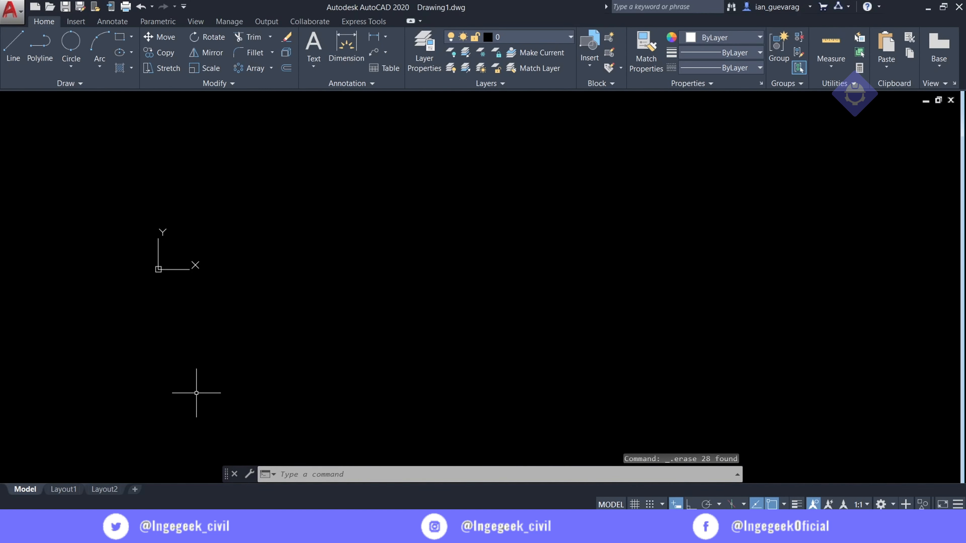
# Start a rectangle from a corner in the empty drawing area, entering 10 for its horizontal dimension
pyautogui.scroll(3, 505, 217)
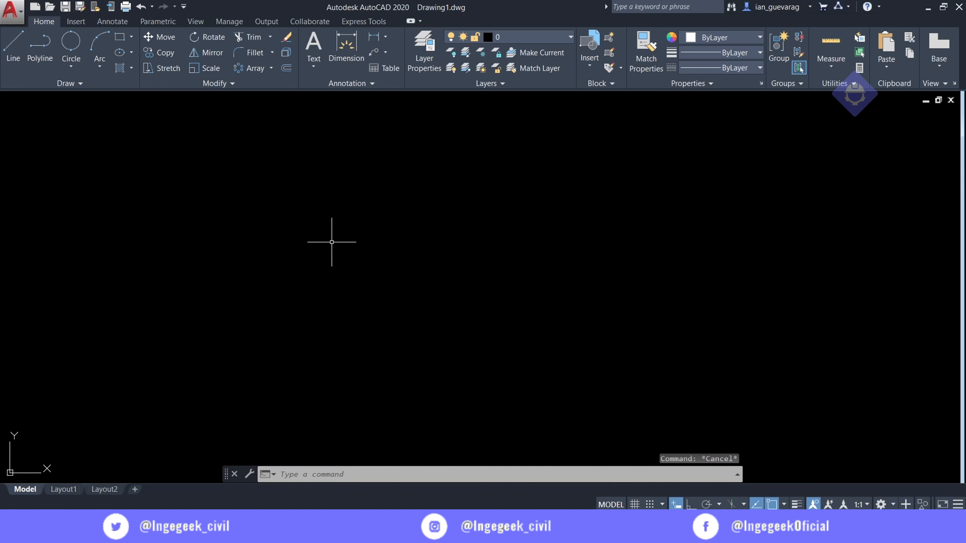
pyautogui.write('rec')
pyautogui.press('Return')
pyautogui.click(302, 198)
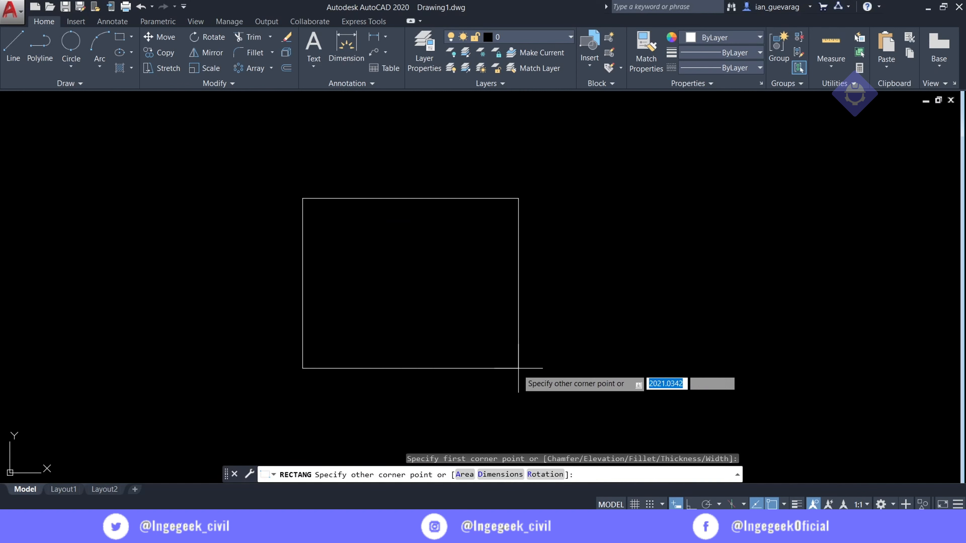
pyautogui.write('10')
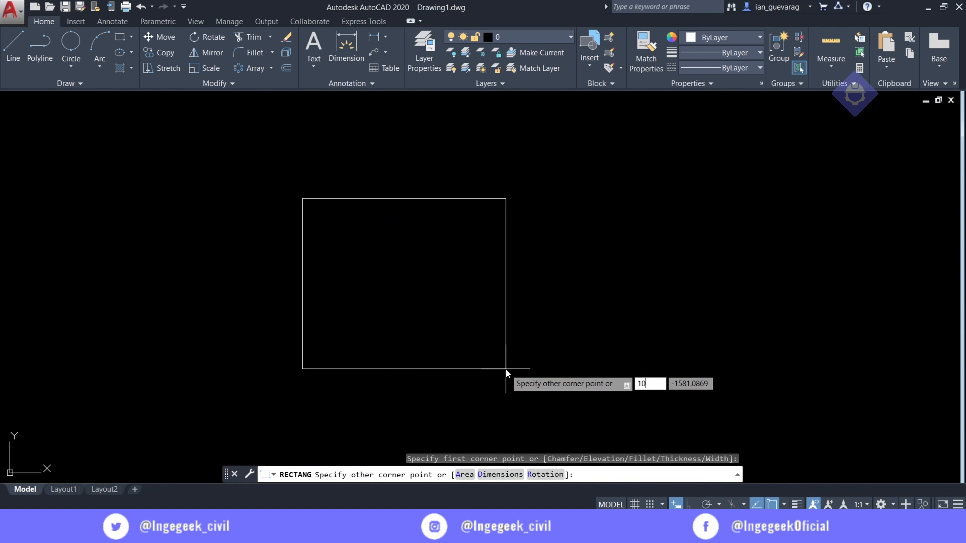
# Complete the rectangle with a width and height of 10 units
pyautogui.press('Tab')
pyautogui.write('1')
pyautogui.press('Escape')
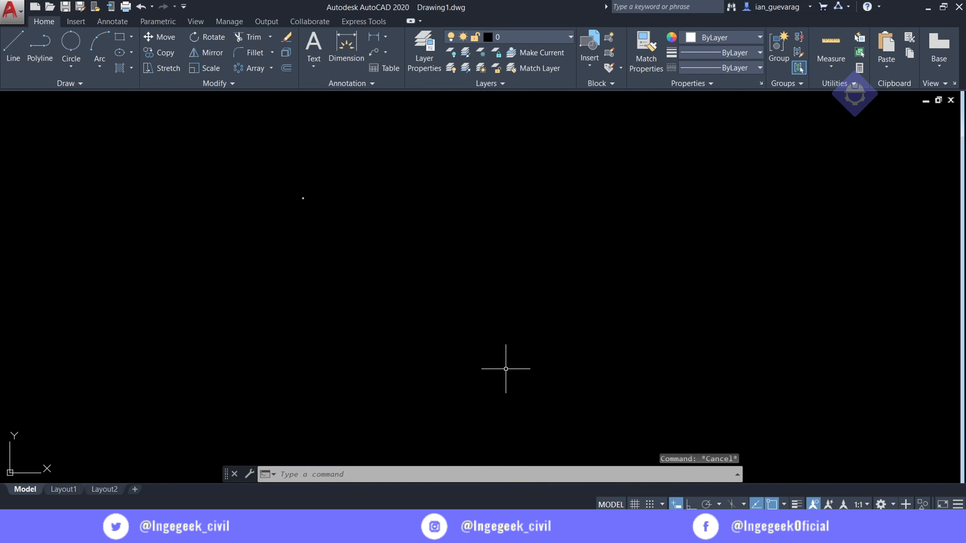
pyautogui.write('Z')
pyautogui.press('Return')
pyautogui.write('e')
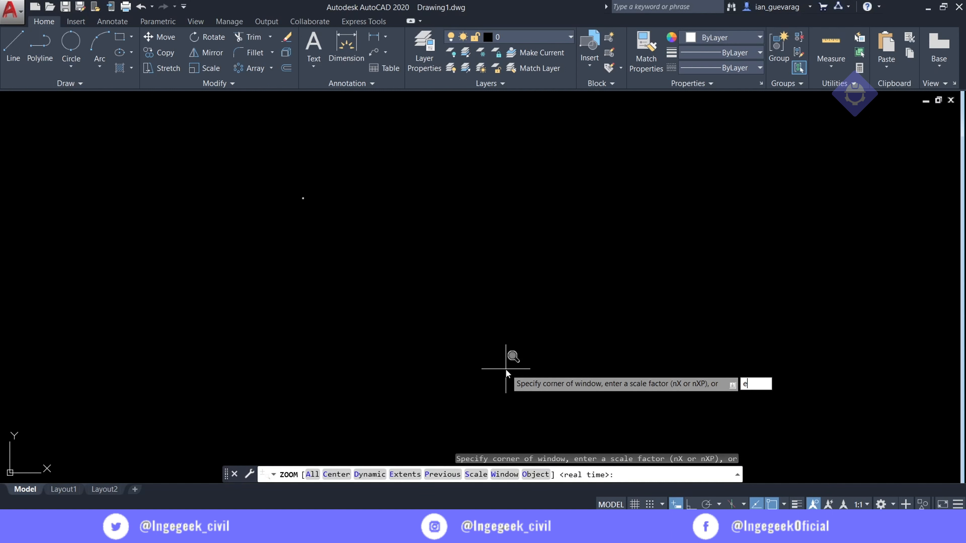
pyautogui.press('Return')
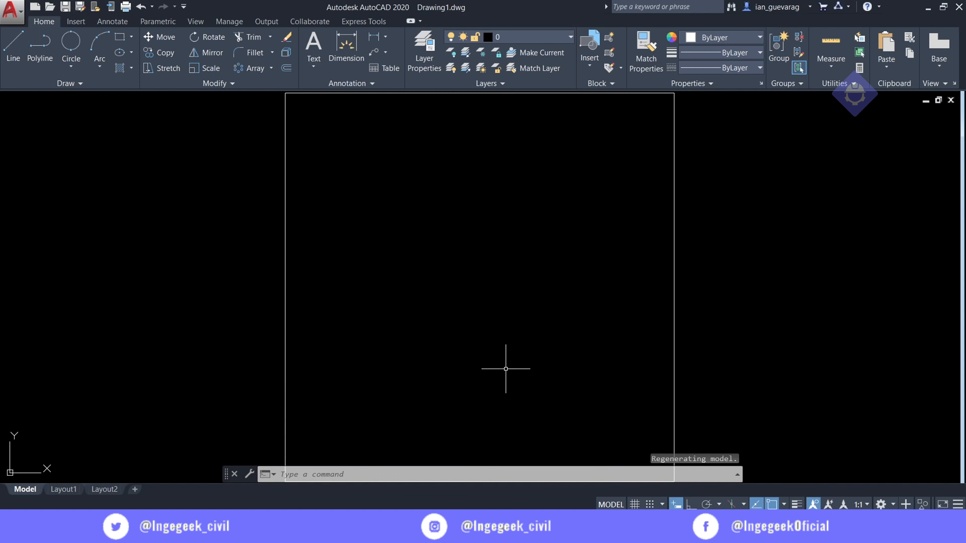
pyautogui.scroll(-2, 506, 368)
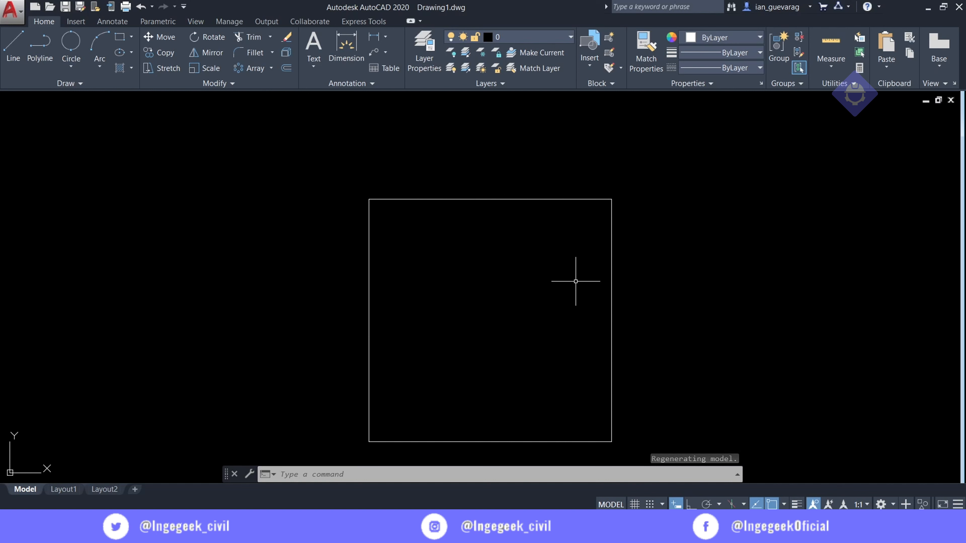
# Offset the square inward by 0.15 to form a second, smaller square
pyautogui.write('O')
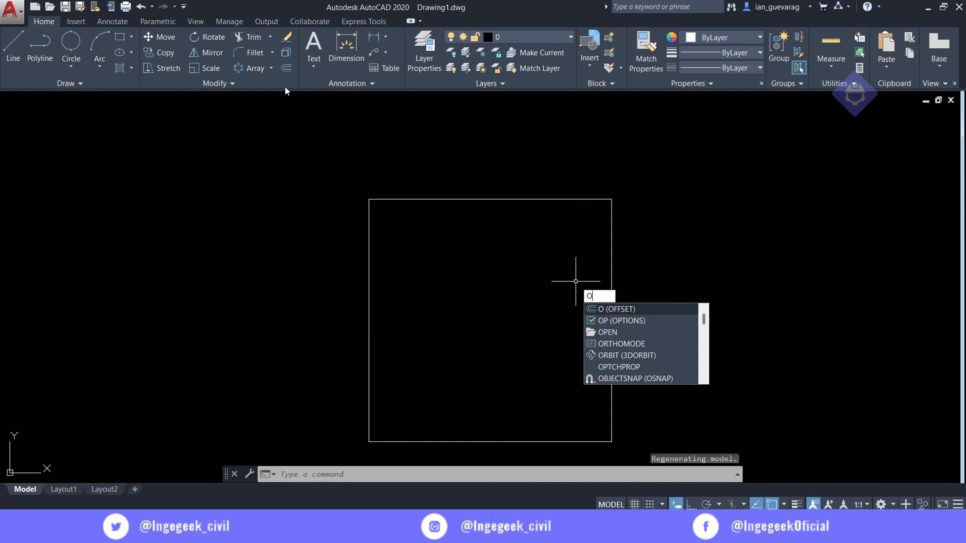
pyautogui.press('Return')
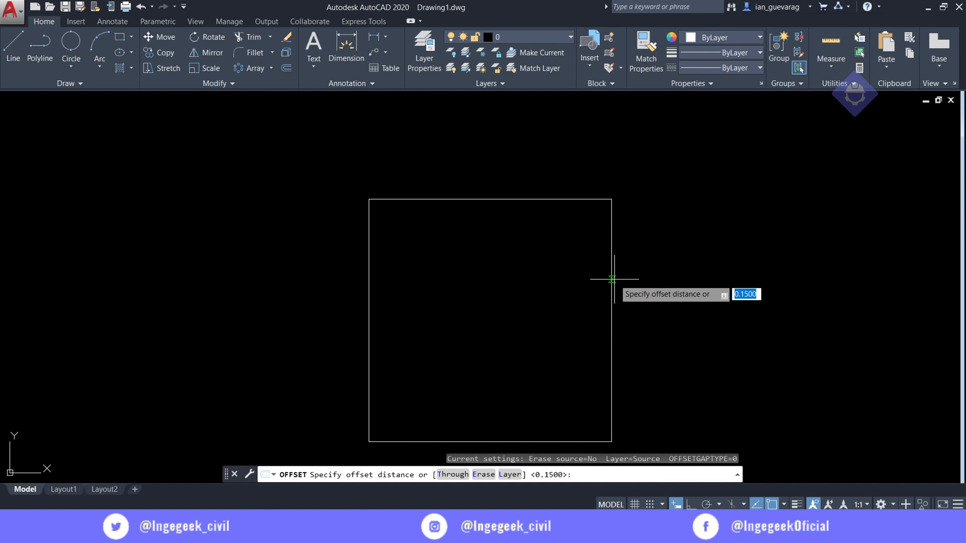
pyautogui.press('Return')
pyautogui.click(612, 279)
pyautogui.click(534, 302)
pyautogui.press('Escape')
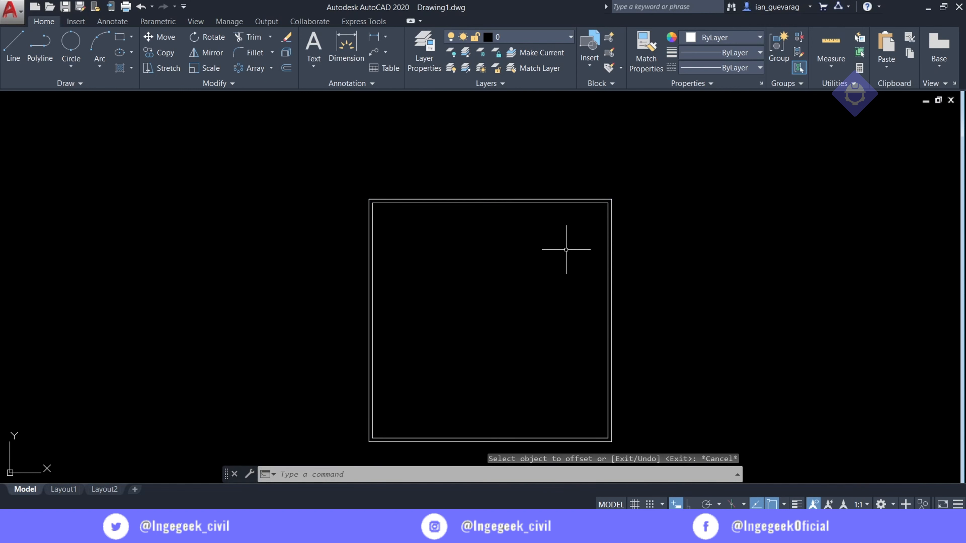
# Offset the outer square outward by 0.15 to form a third concentric square
pyautogui.scroll(2, 571, 240)
pyautogui.scroll(3, 646, 182)
pyautogui.scroll(-5, 549, 184)
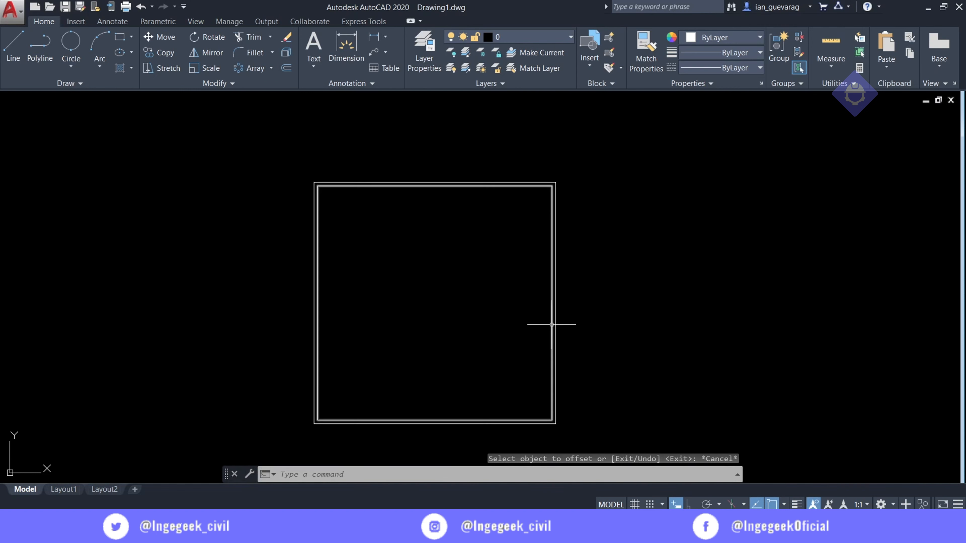
pyautogui.write('o')
pyautogui.press('Return')
pyautogui.scroll(4, 554, 324)
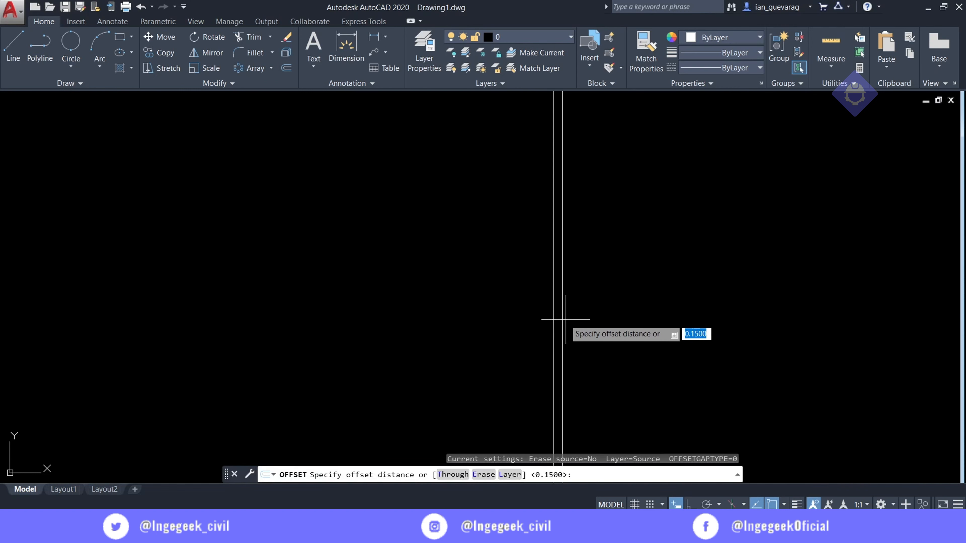
pyautogui.press('Return')
pyautogui.scroll(-4, 562, 316)
pyautogui.click(563, 304)
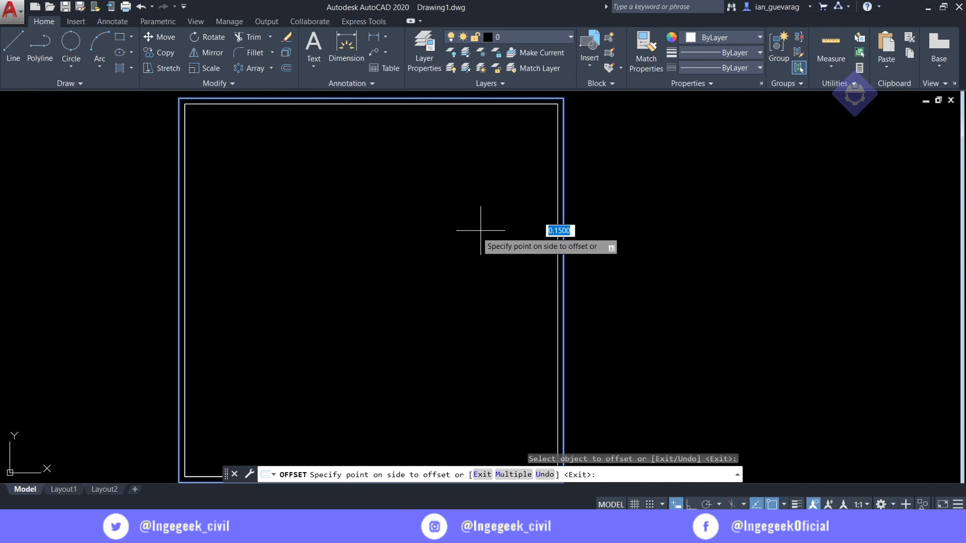
pyautogui.scroll(8, 558, 130)
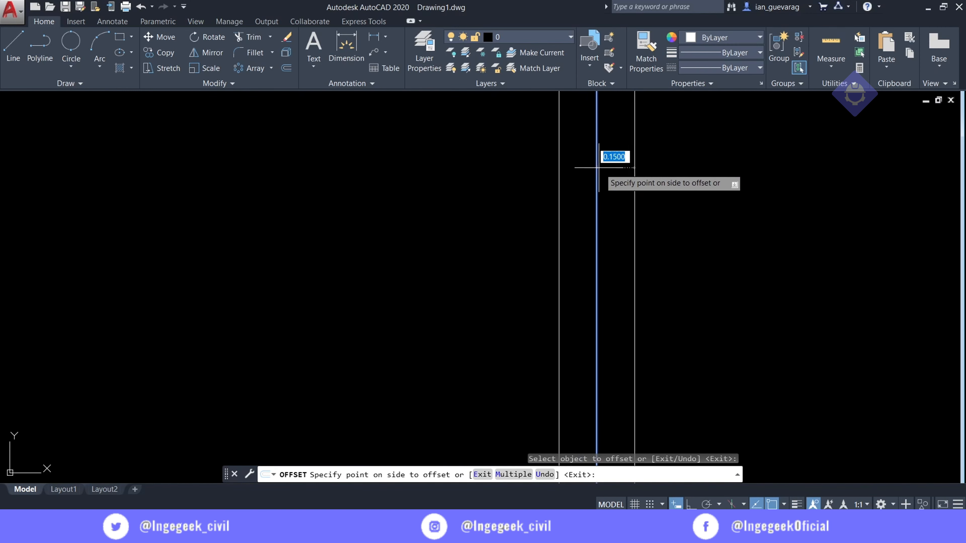
pyautogui.scroll(-10, 609, 283)
pyautogui.click(678, 286)
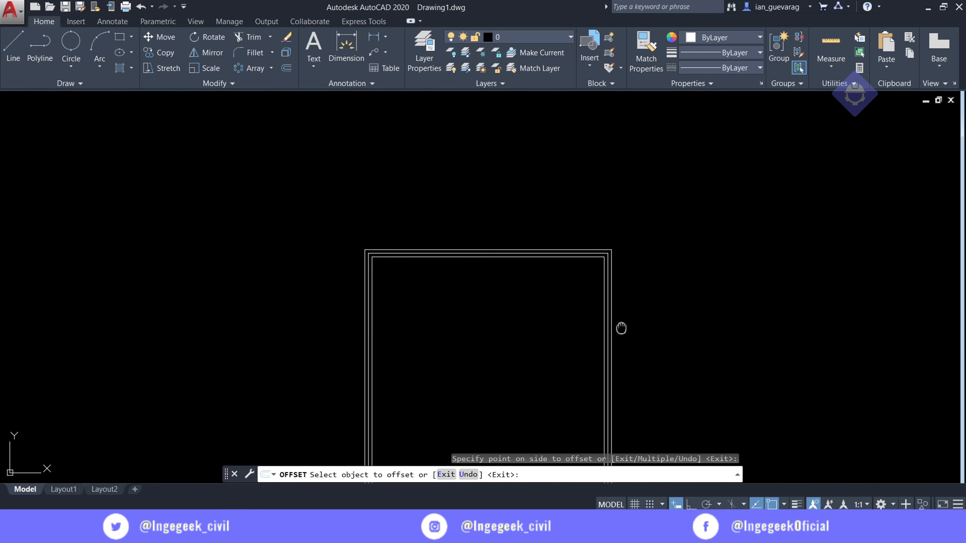
pyautogui.scroll(-2, 557, 276)
pyautogui.press('Escape')
# Fill the gap between the innermost and middle squares with a solid ByLayer hatch
pyautogui.scroll(8, 554, 279)
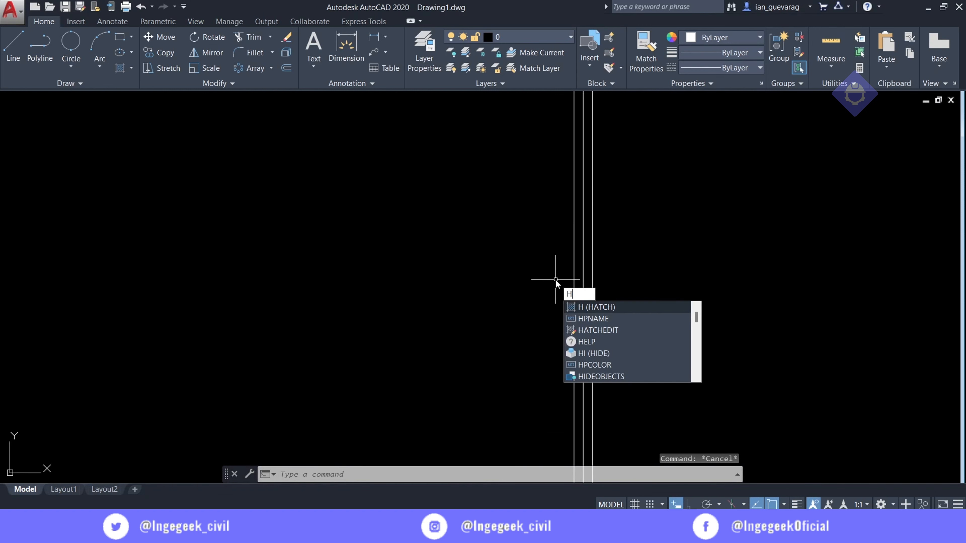
pyautogui.press('Return')
pyautogui.click(577, 277)
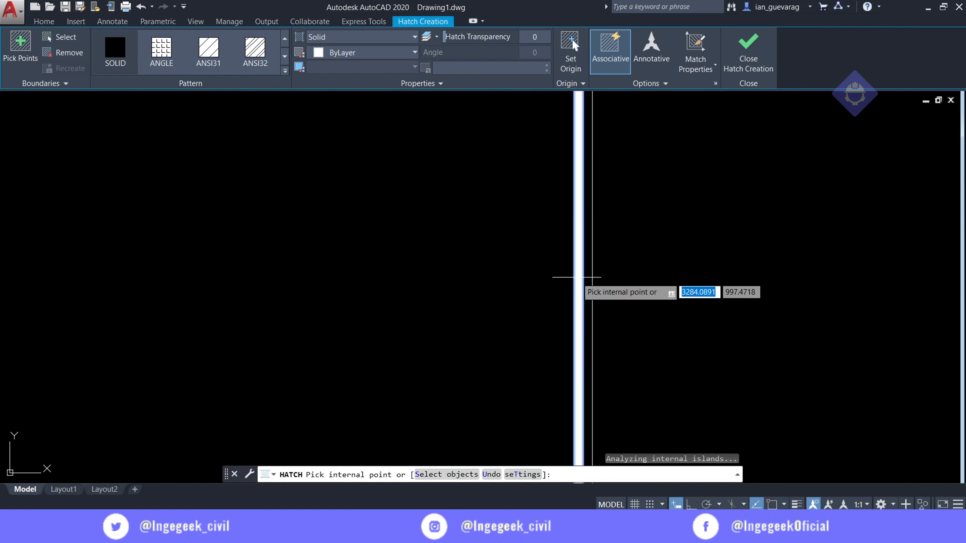
pyautogui.press('Return')
pyautogui.scroll(-9, 577, 277)
pyautogui.scroll(4, 594, 265)
pyautogui.scroll(2, 552, 213)
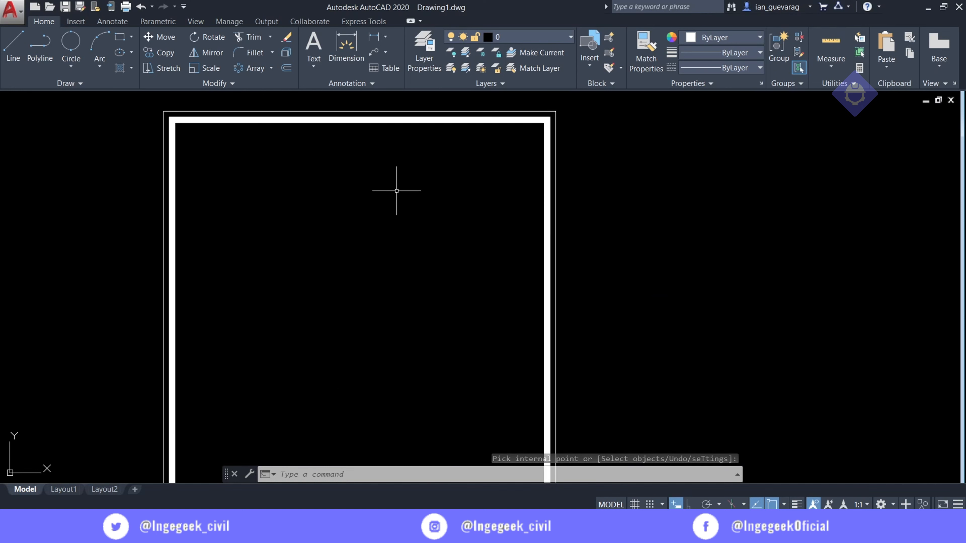
# Fill the gap between the middle and outermost squares with a solid hatch in colour 242,103,34
pyautogui.write('h')
pyautogui.press('Return')
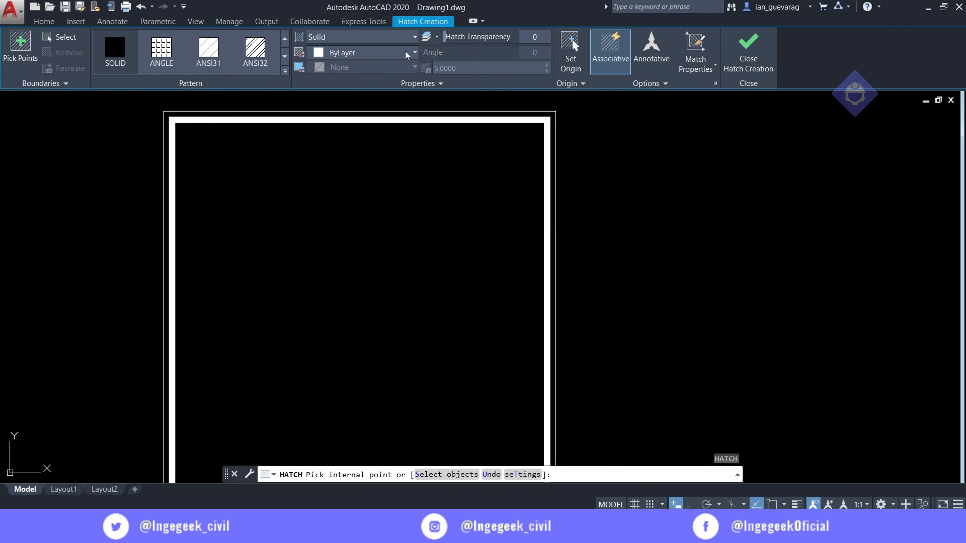
pyautogui.click(415, 52)
pyautogui.click(335, 132)
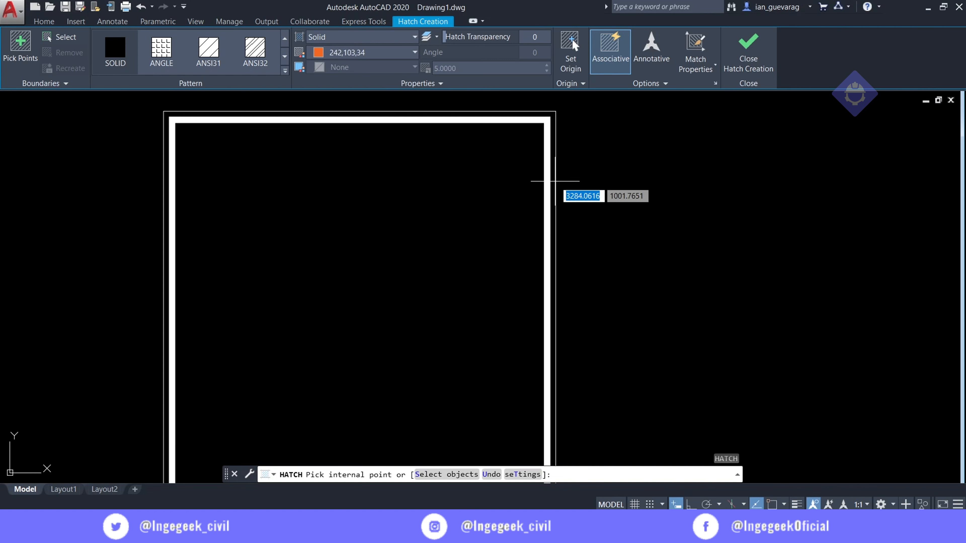
pyautogui.scroll(5, 547, 179)
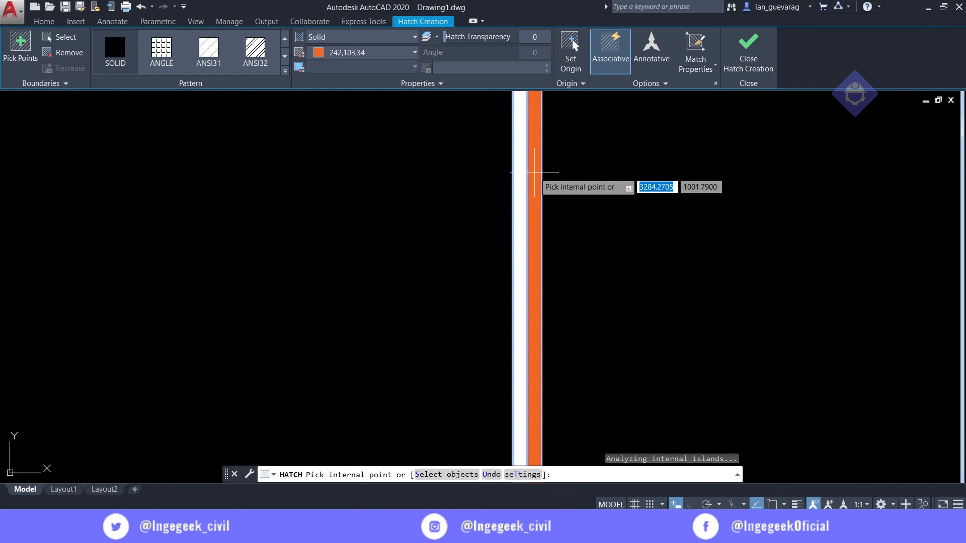
pyautogui.press('Escape')
pyautogui.scroll(-5, 442, 190)
pyautogui.scroll(6, 380, 187)
pyautogui.scroll(-4, 331, 151)
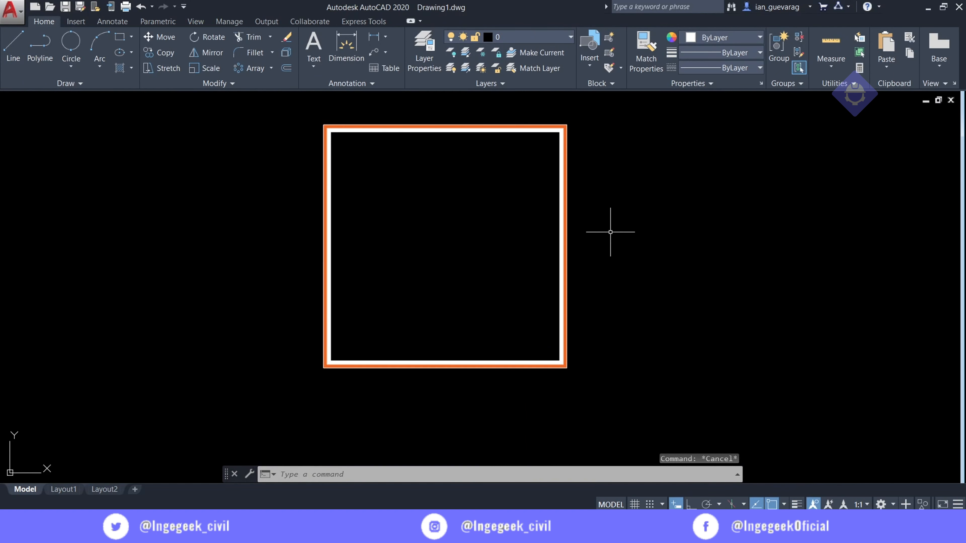
# Erase the three concentric squares together with both hatches
pyautogui.click(627, 196)
pyautogui.click(493, 282)
pyautogui.press('Delete')
# Draw one steep slanted line in the empty drawing area, rising to the upper right
pyautogui.write('l')
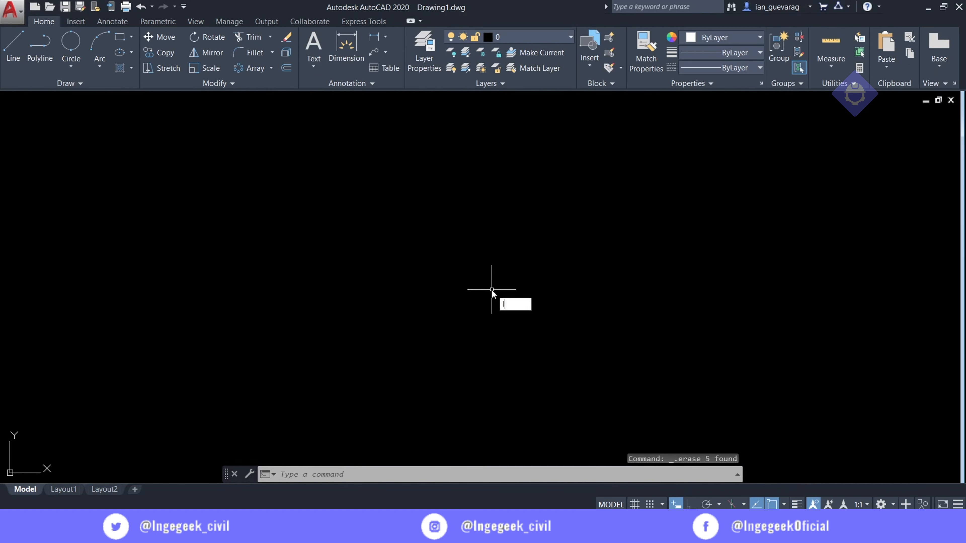
pyautogui.press('Return')
pyautogui.click(340, 349)
pyautogui.click(418, 138)
pyautogui.press('Escape')
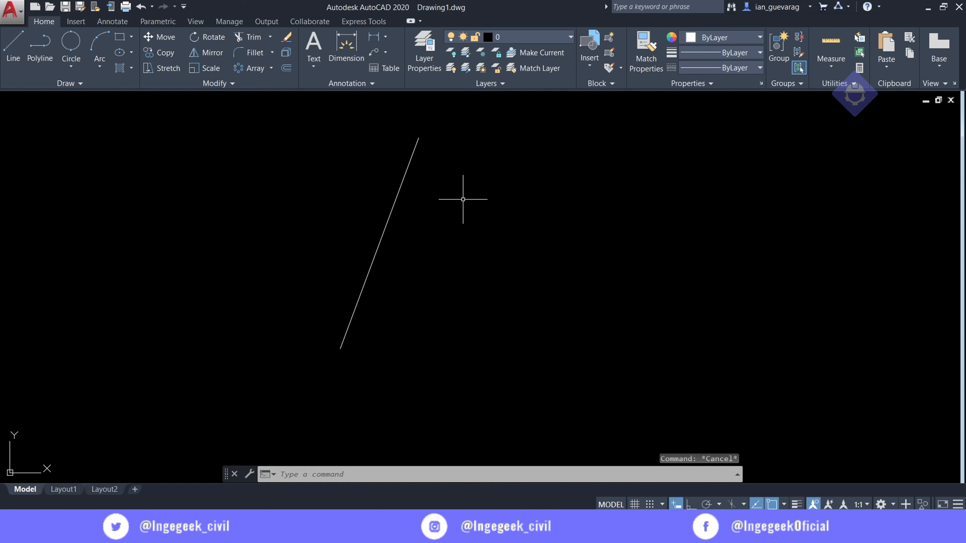
# Offset the slanted line five times toward its right side, each copy 0.15 from the previous one
pyautogui.write('o')
pyautogui.press('Return')
pyautogui.press('Return')
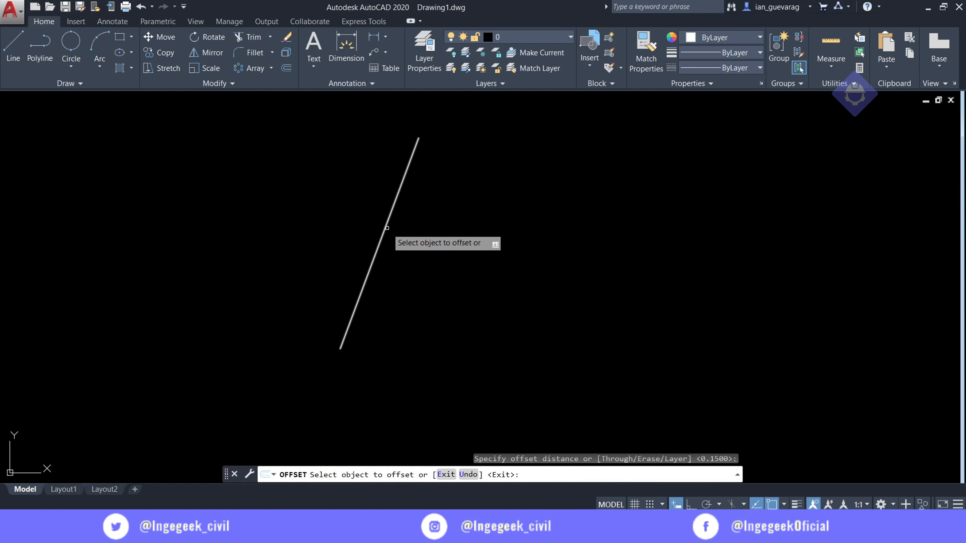
pyautogui.click(387, 228)
pyautogui.click(425, 228)
pyautogui.click(392, 216)
pyautogui.click(398, 224)
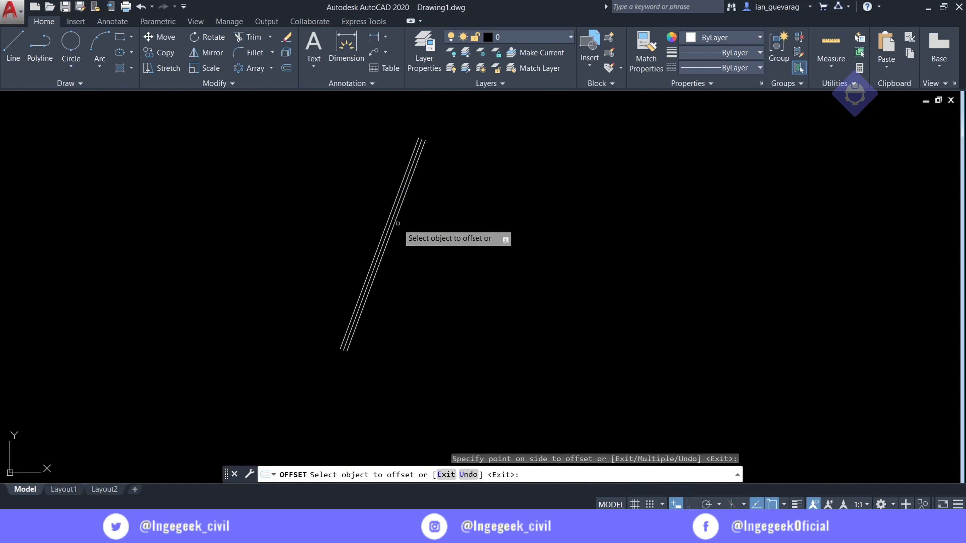
pyautogui.click(398, 223)
pyautogui.click(425, 244)
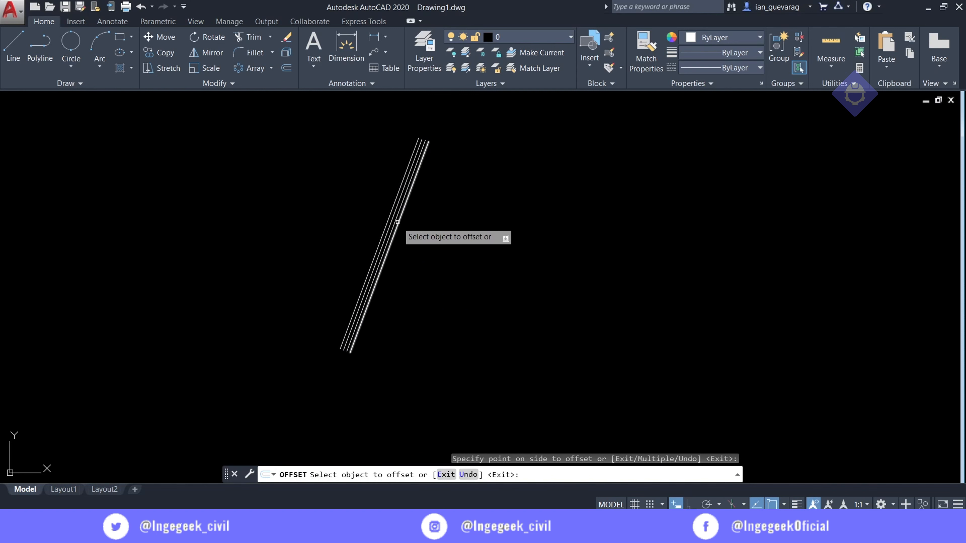
pyautogui.click(397, 222)
pyautogui.click(409, 225)
pyautogui.click(406, 219)
pyautogui.click(481, 269)
pyautogui.press('Escape')
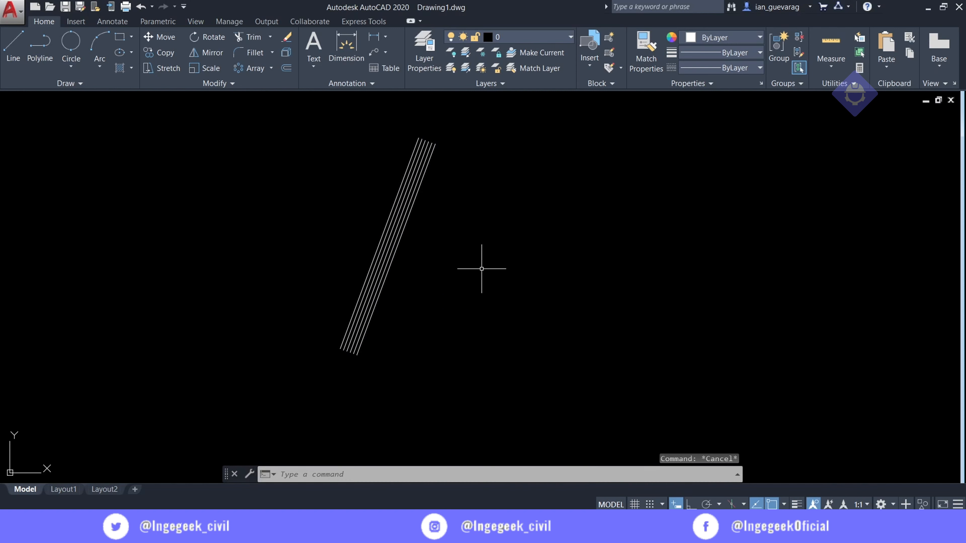
# Erase all the parallel slanted lines and draw a rectangle wider than it is tall
pyautogui.moveTo(482, 268); pyautogui.dragTo(334, 244)
pyautogui.press('Delete')
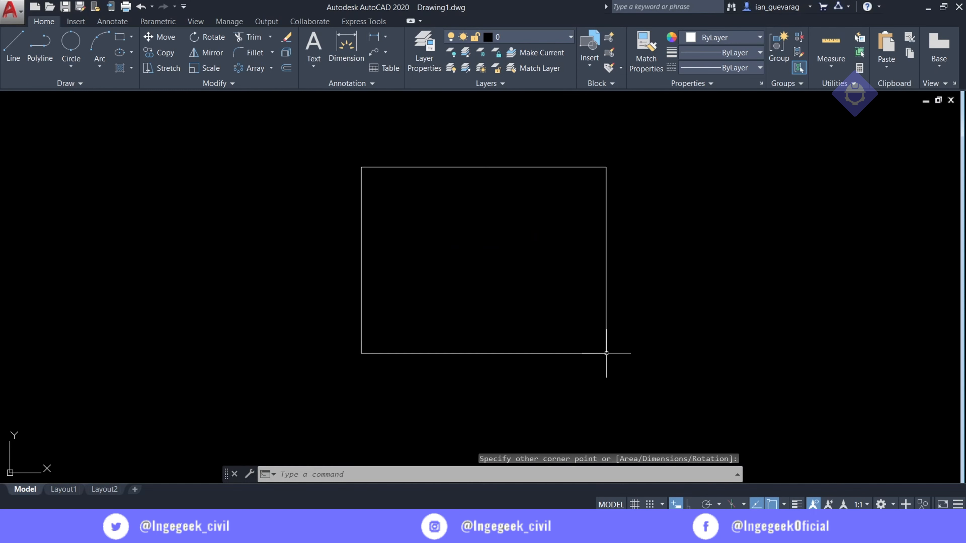
pyautogui.click(606, 353)
pyautogui.press('Escape')
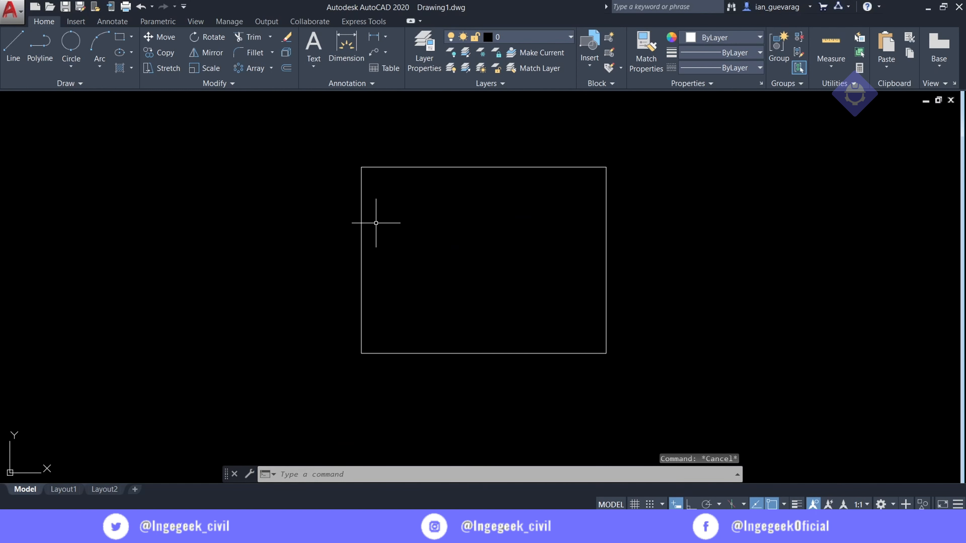
# Add the multiline text PLANO just below the rectangle's lower-left corner
pyautogui.click(314, 51)
pyautogui.scroll(2, 381, 405)
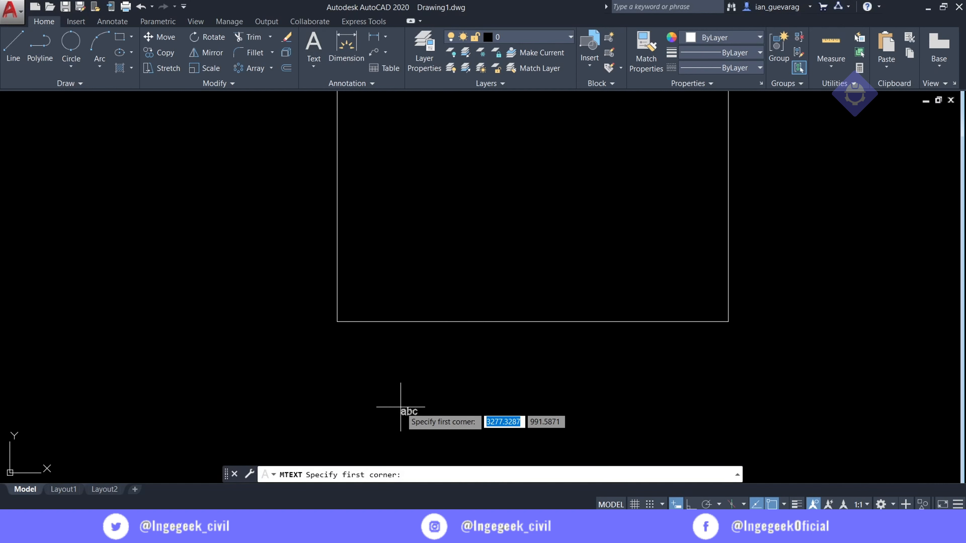
pyautogui.click(349, 340)
pyautogui.click(450, 385)
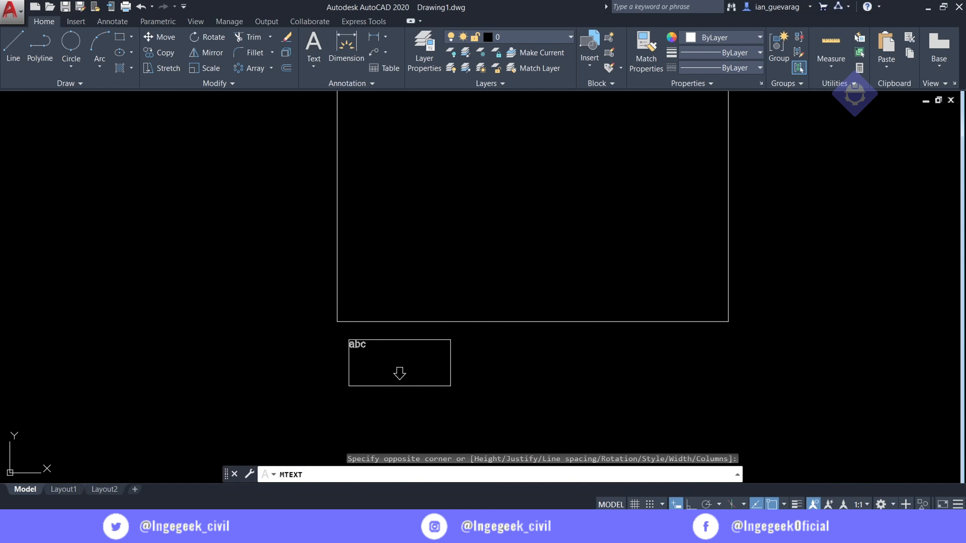
pyautogui.write('PLANO')
pyautogui.click(451, 386)
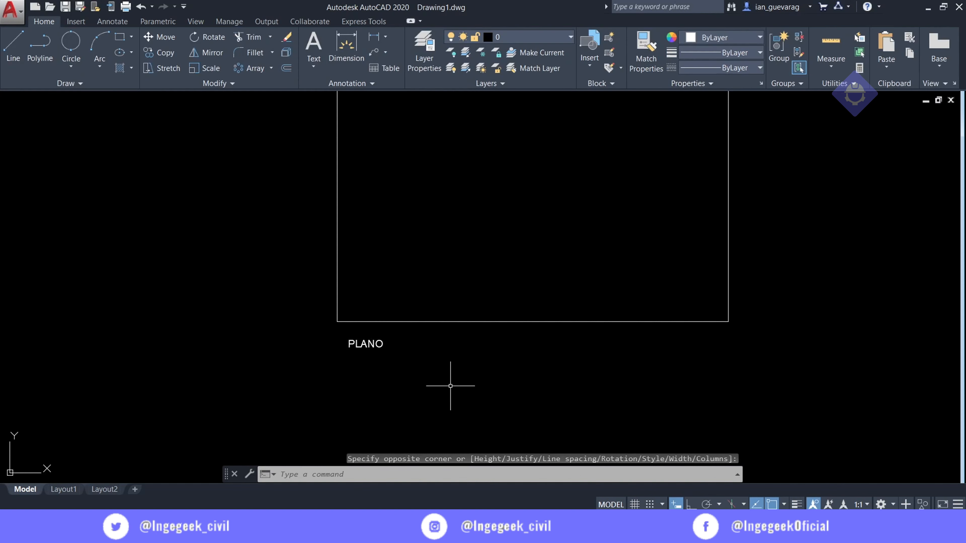
# Move the PLANO text closer to the rectangle's lower-left corner, directly beneath the lower edge
pyautogui.scroll(-2, 446, 343)
pyautogui.scroll(4, 381, 342)
pyautogui.click(405, 330)
pyautogui.click(396, 348)
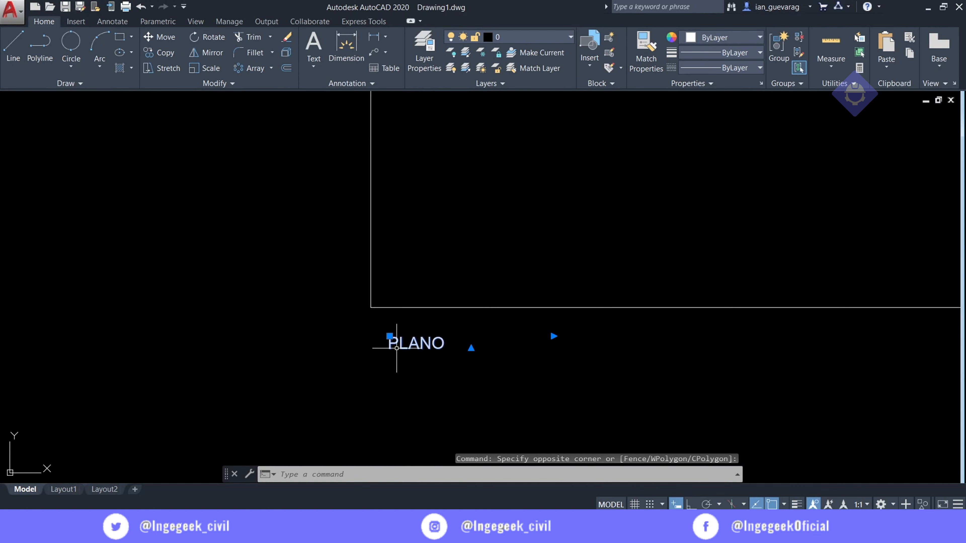
pyautogui.click(389, 336)
pyautogui.click(374, 319)
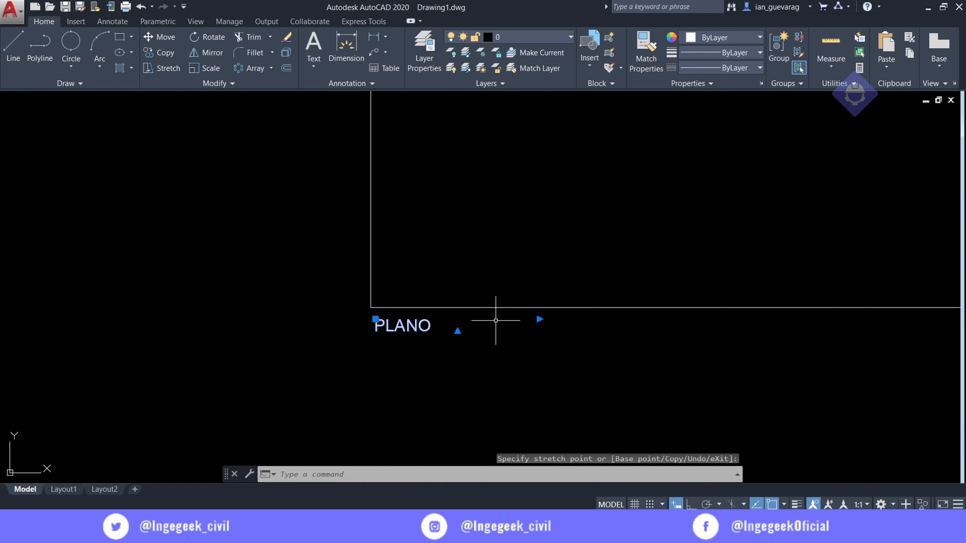
pyautogui.scroll(-5, 495, 321)
pyautogui.press('Escape')
pyautogui.scroll(2, 558, 353)
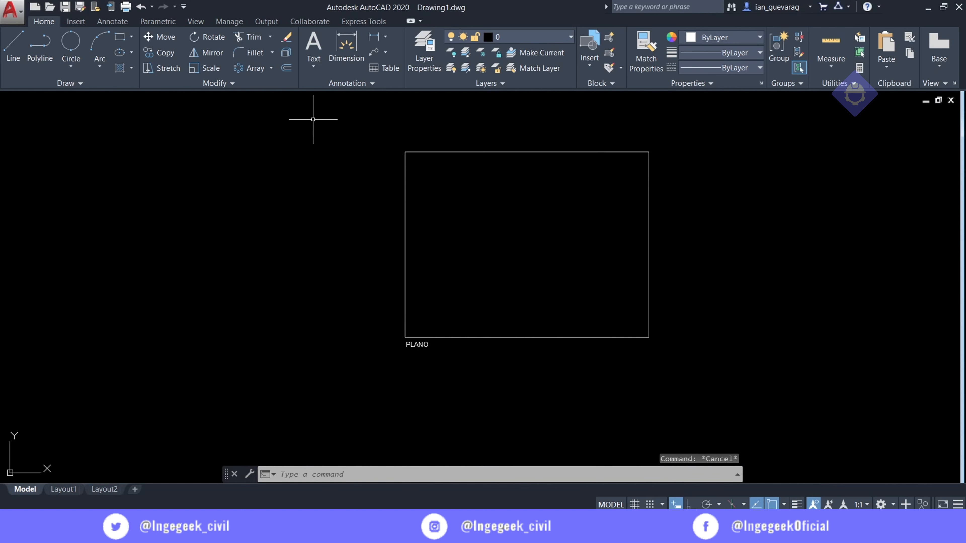
# Add two-line multiline text reading PLANO ESC: 1/50 and Detalles below the rectangle's lower-left corner, and erase the old PLANO text
pyautogui.click(317, 68)
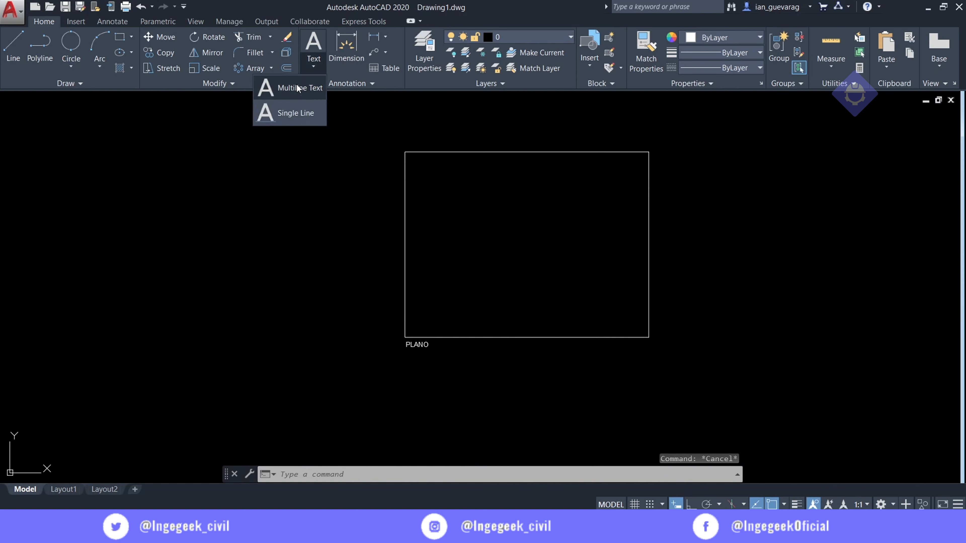
pyautogui.click(297, 86)
pyautogui.scroll(3, 440, 357)
pyautogui.click(313, 67)
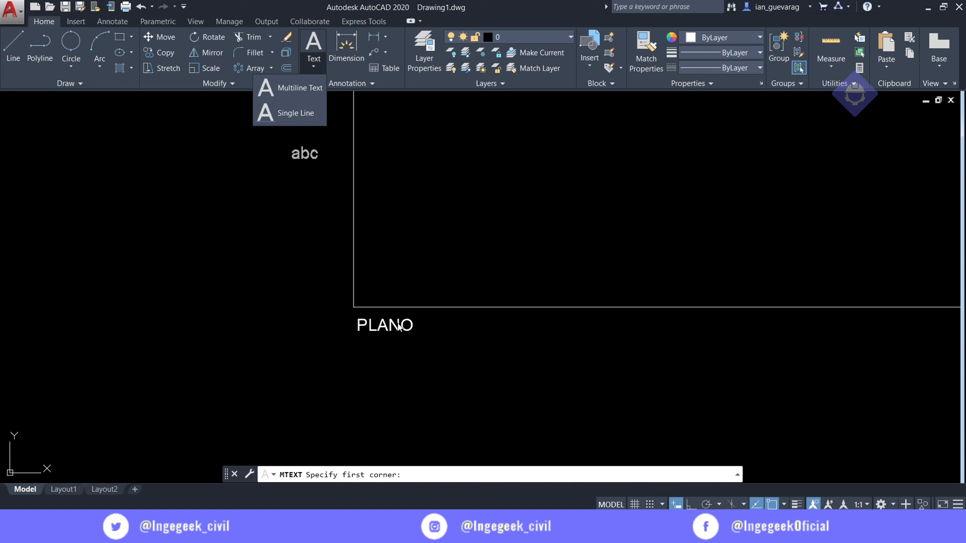
pyautogui.click(363, 344)
pyautogui.click(529, 397)
pyautogui.write('dsd')
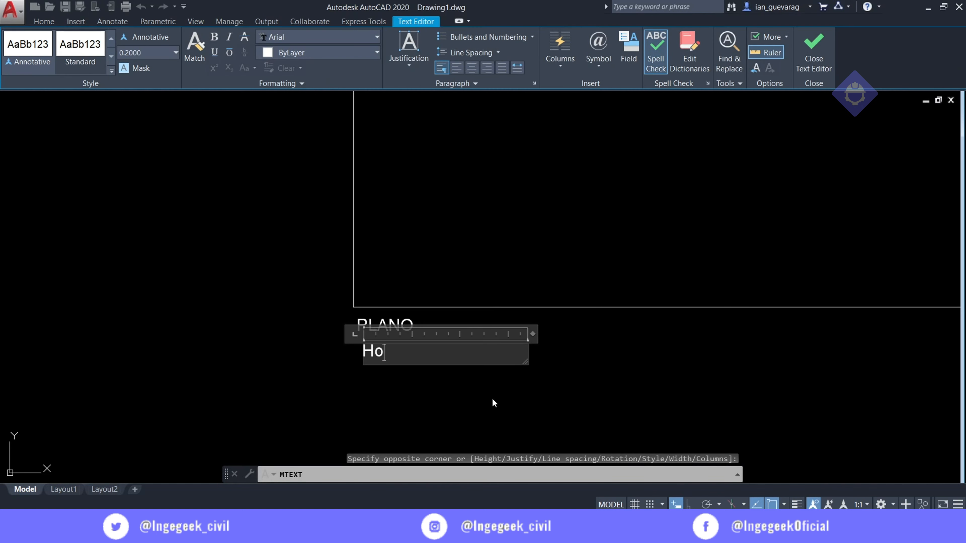
pyautogui.press('BackSpace')
pyautogui.press('BackSpace')
pyautogui.write('PLA')
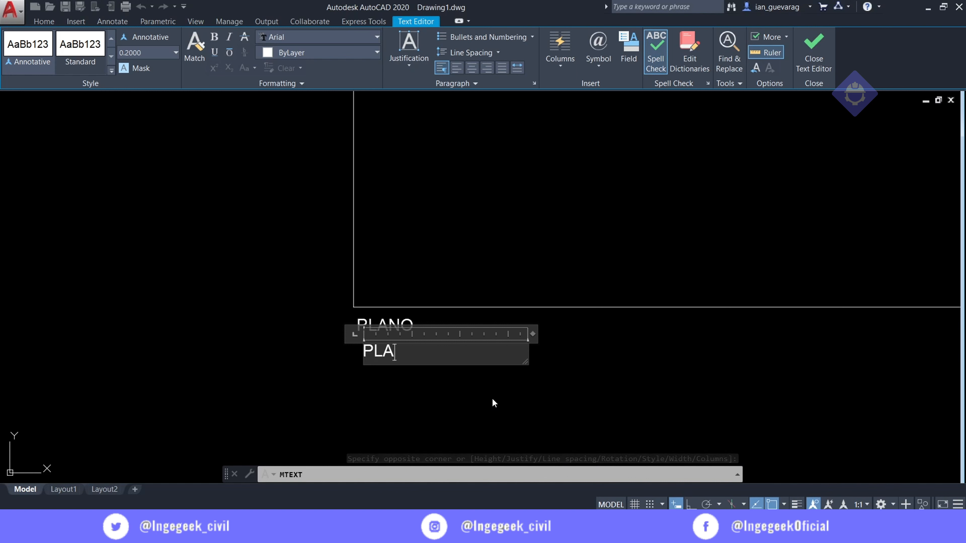
pyautogui.write('NO ESC')
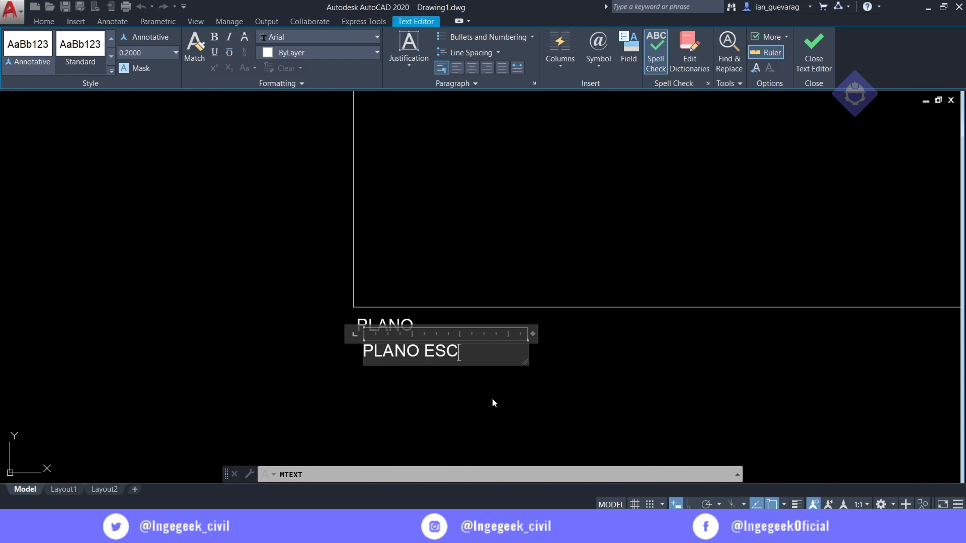
pyautogui.write(': 1/50')
pyautogui.press('Return')
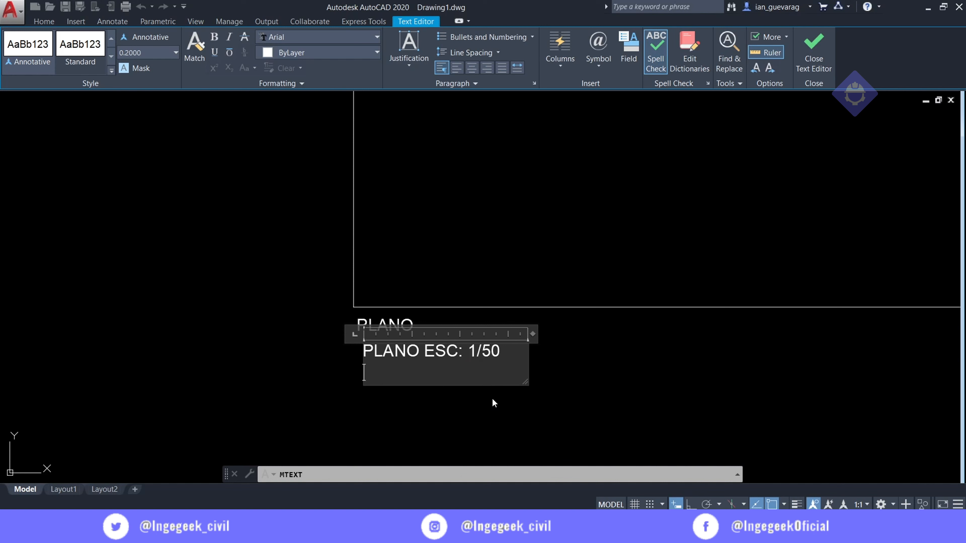
pyautogui.write('Detalles')
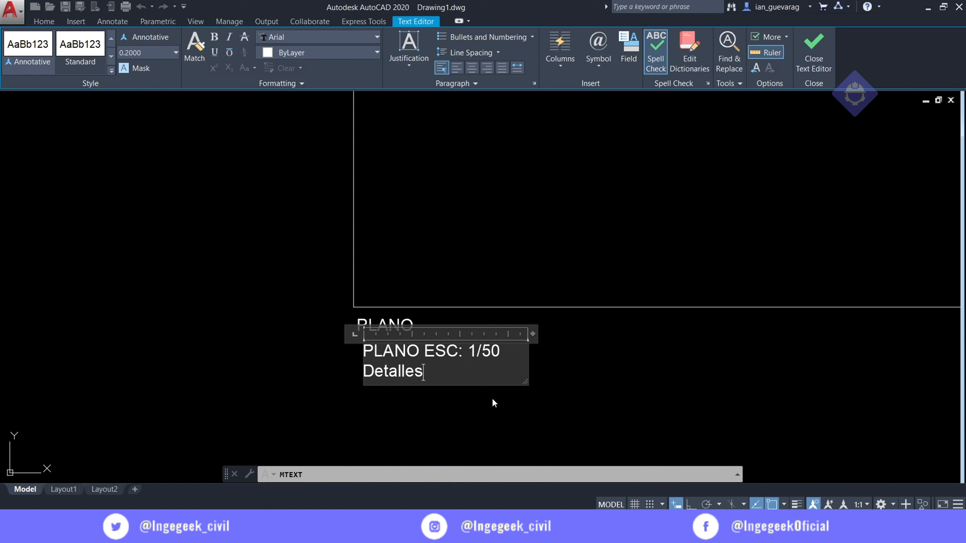
pyautogui.press('Escape')
pyautogui.click(376, 326)
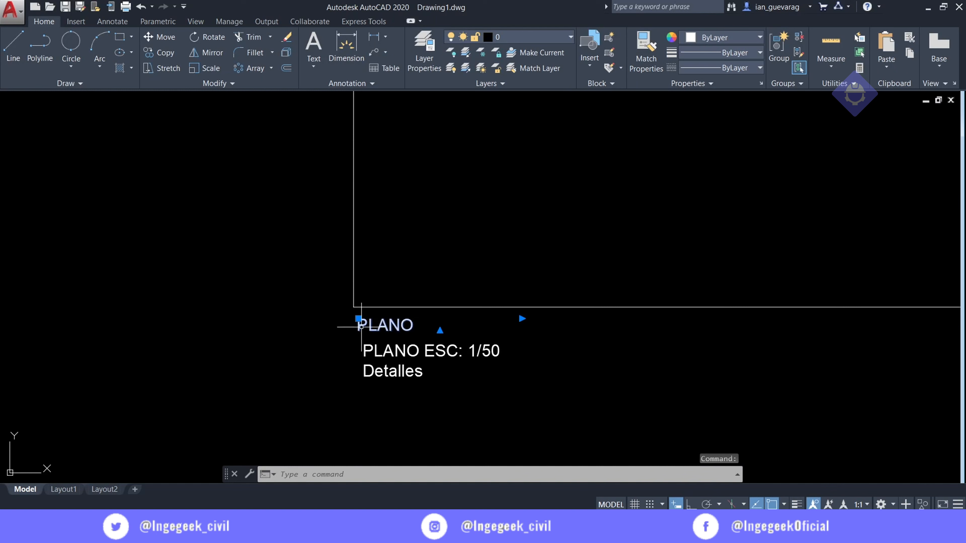
pyautogui.press('Delete')
# Add single-line text reading PLANO ESC: 1/50 and Detalles on two lines beside the multiline text, with height 0.2000 and rotation 0
pyautogui.click(313, 67)
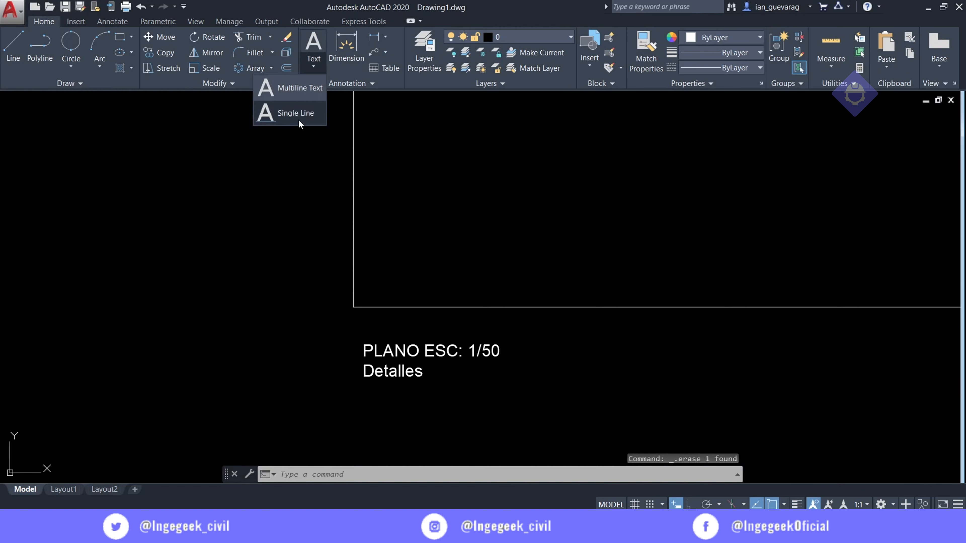
pyautogui.click(298, 118)
pyautogui.click(534, 348)
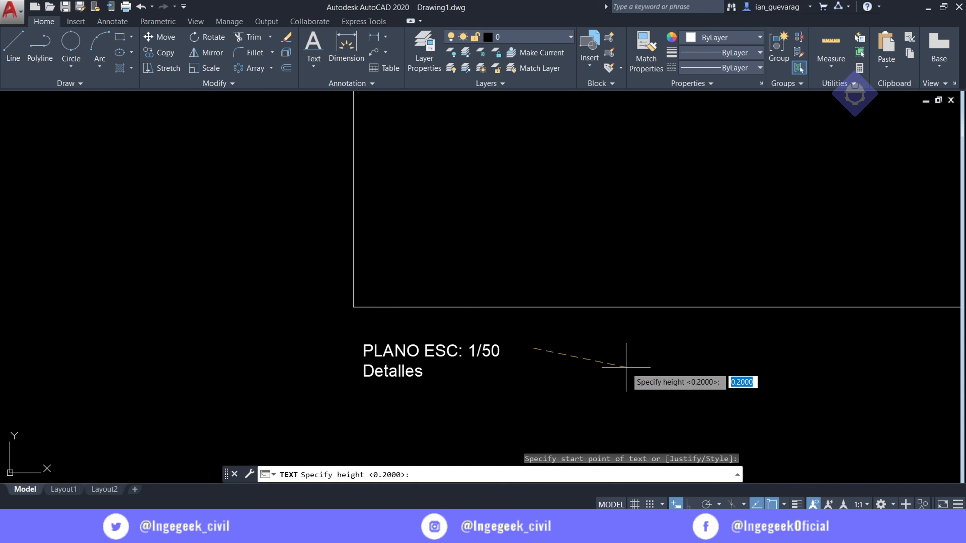
pyautogui.press('Return')
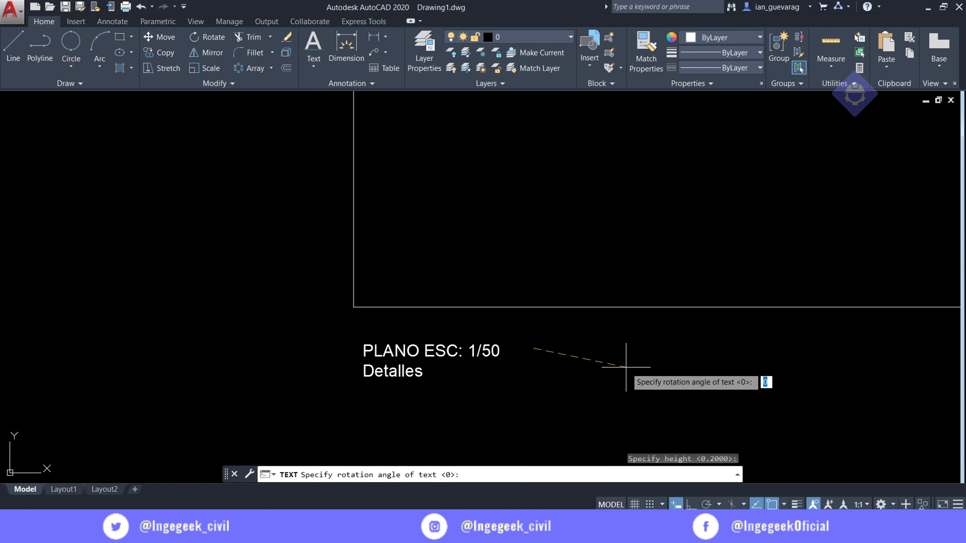
pyautogui.press('Return')
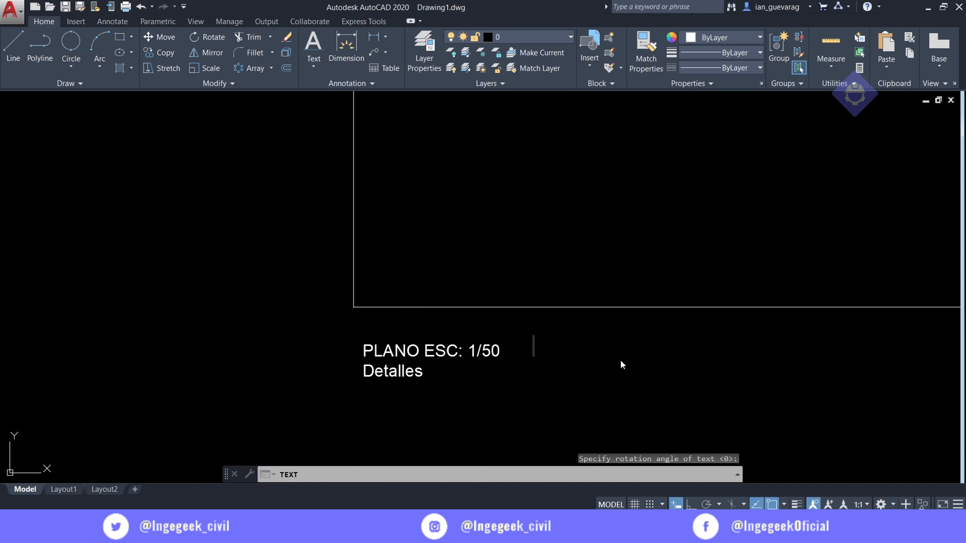
pyautogui.write('PLANO E')
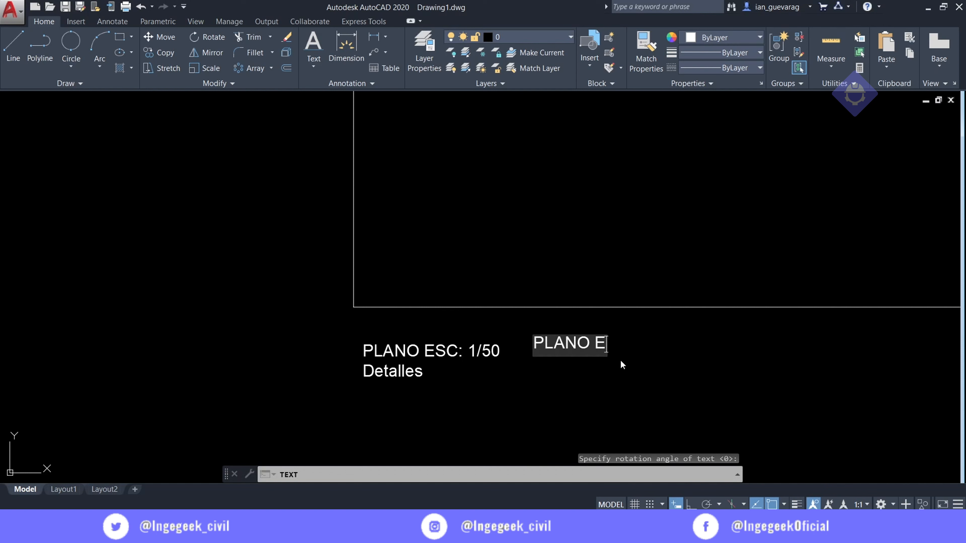
pyautogui.write('SC: 1/')
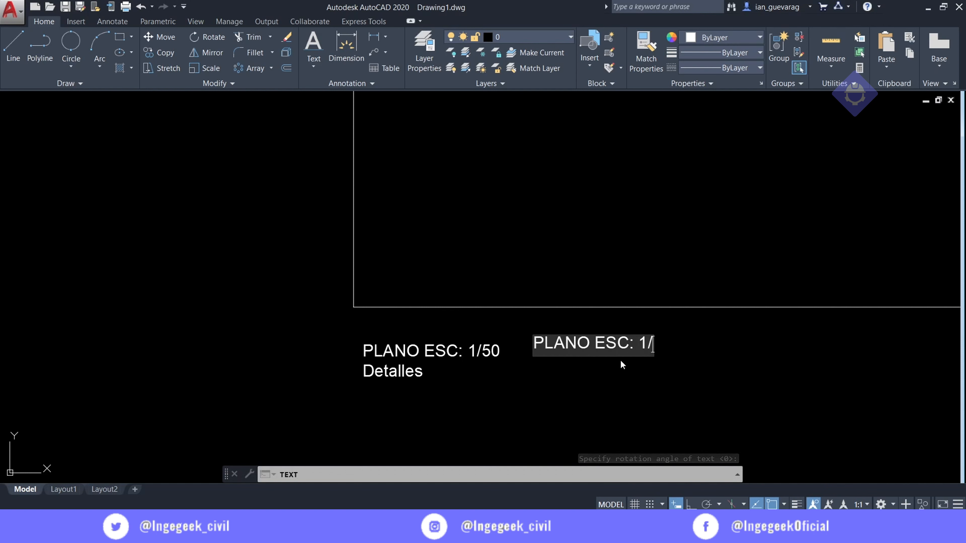
pyautogui.write('50')
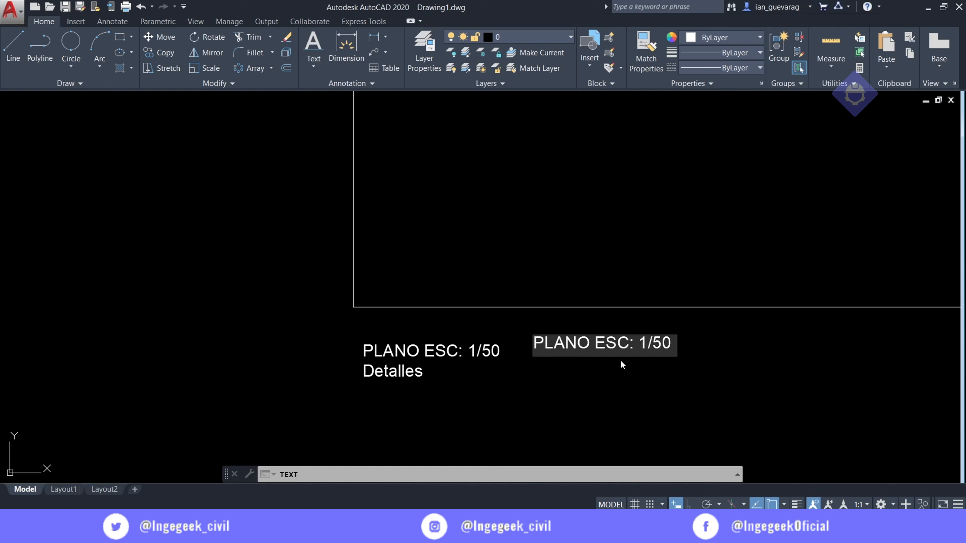
pyautogui.press('Return')
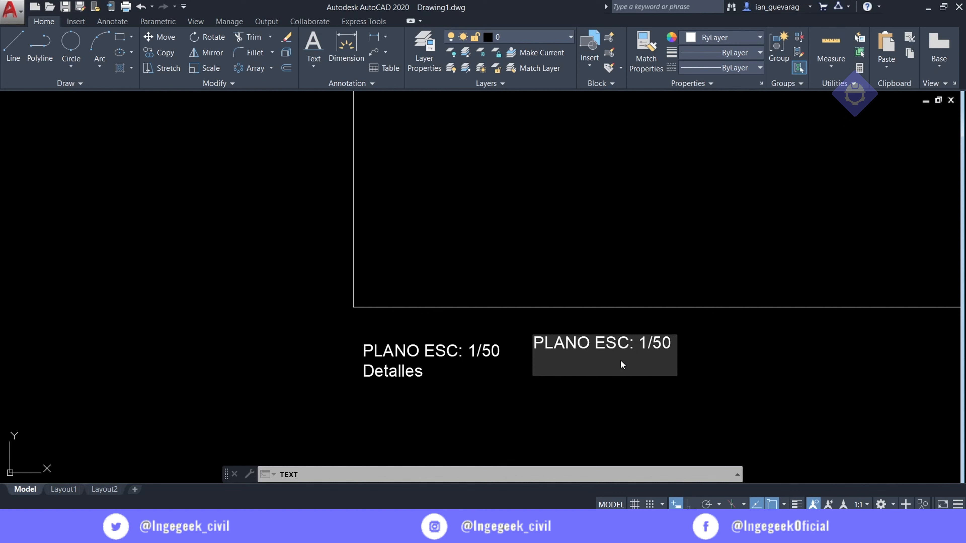
pyautogui.write('Detalles')
pyautogui.press('Return')
pyautogui.press('Return')
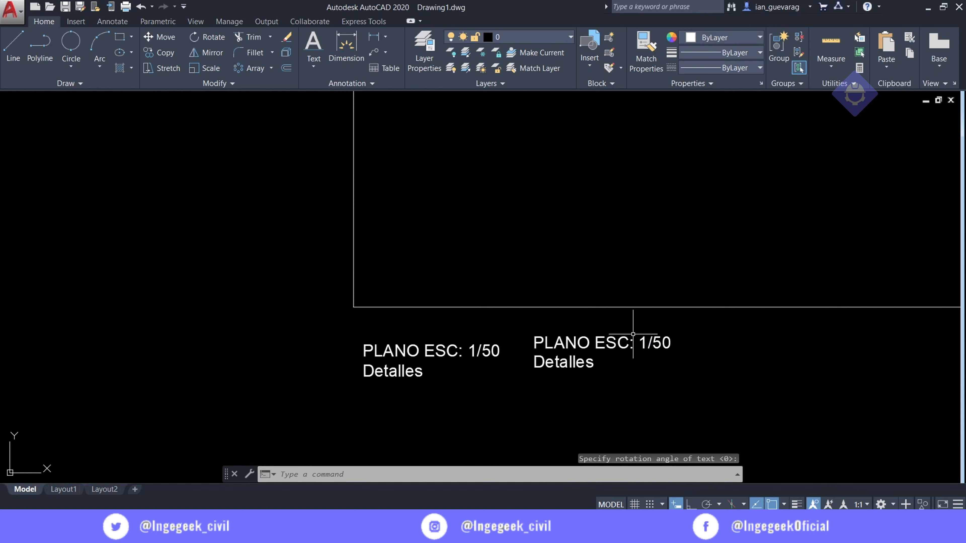
# Move the single-line PLANO ESC: 1/50 up inside the rectangle and its Detalles line farther right, still below the rectangle
pyautogui.click(538, 349)
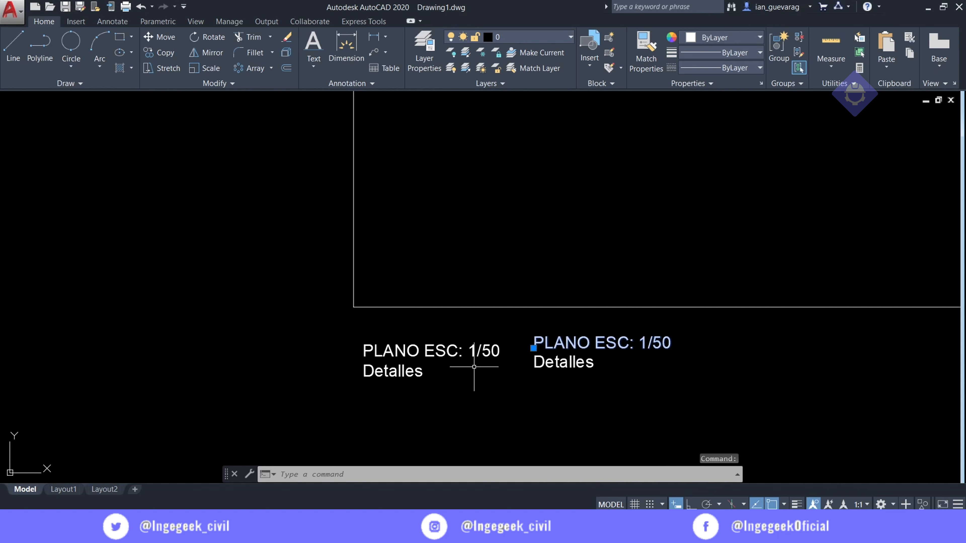
pyautogui.scroll(2, 535, 353)
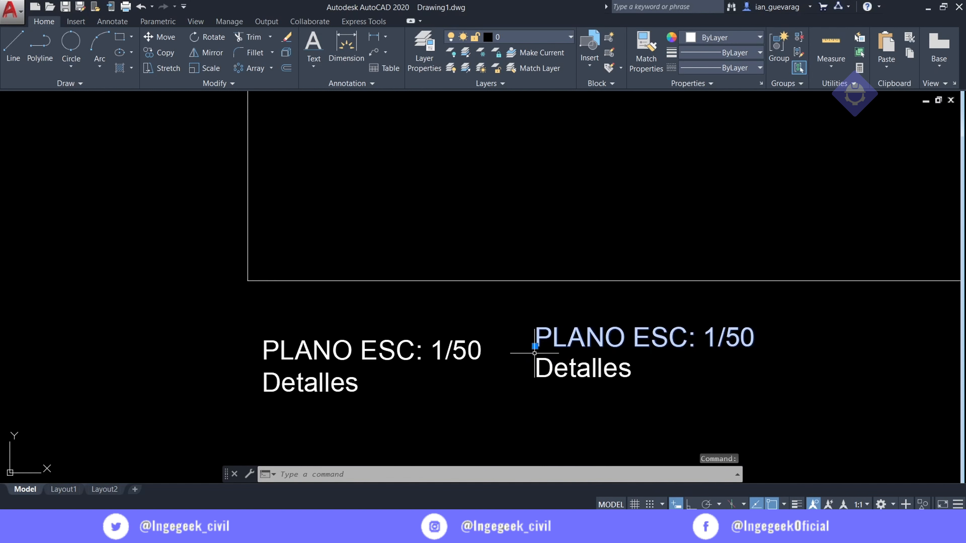
pyautogui.click(534, 346)
pyautogui.click(632, 205)
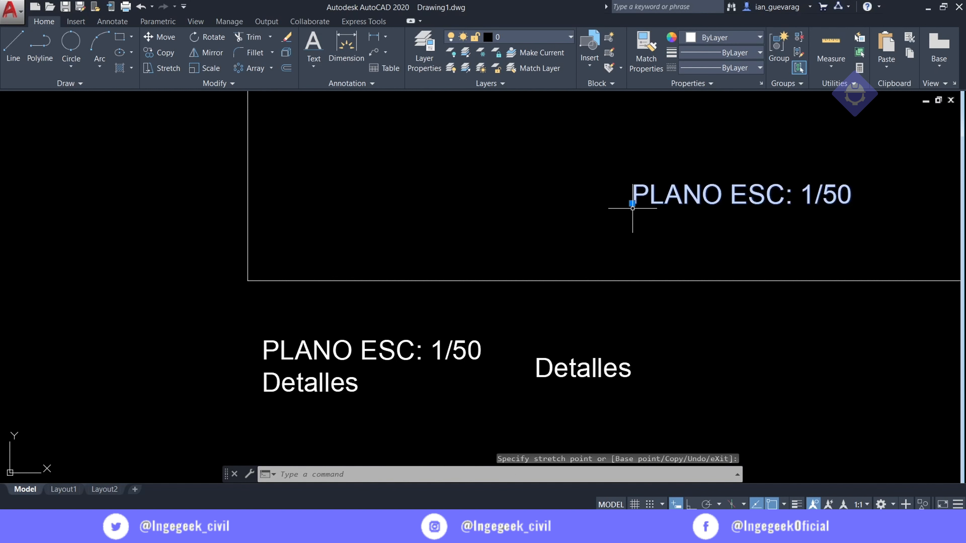
pyautogui.click(599, 338)
pyautogui.click(534, 377)
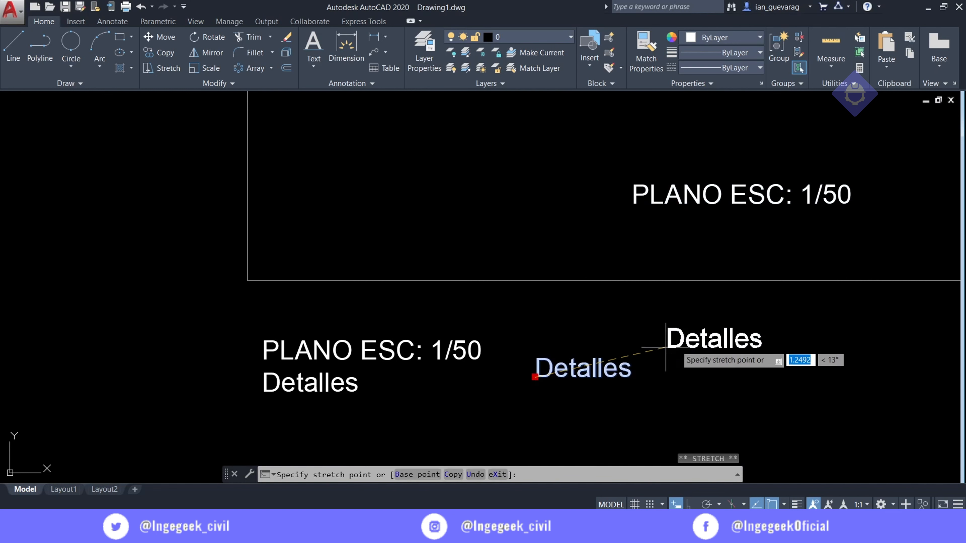
pyautogui.click(731, 340)
pyautogui.press('Escape')
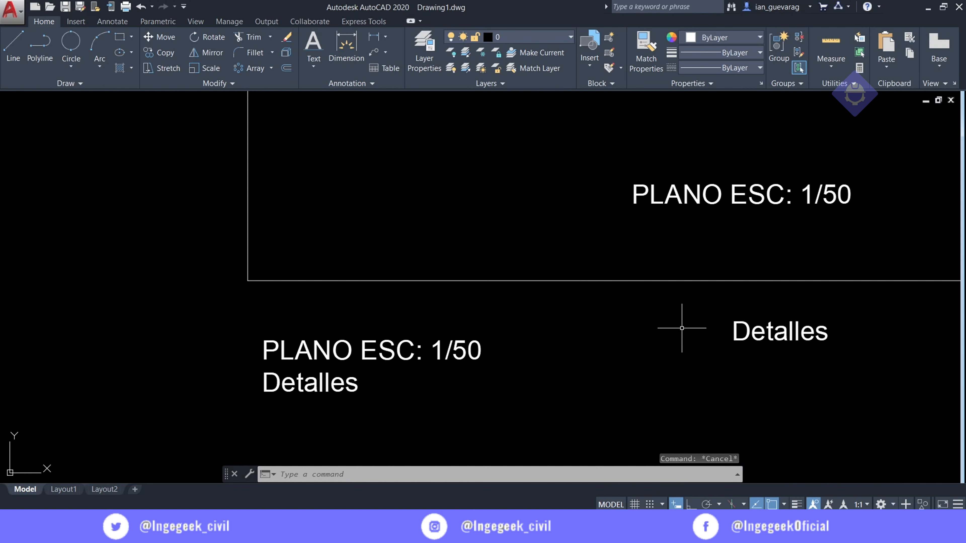
# Move the two-line multiline text up as one block, close beneath the rectangle's lower-left corner
pyautogui.click(386, 349)
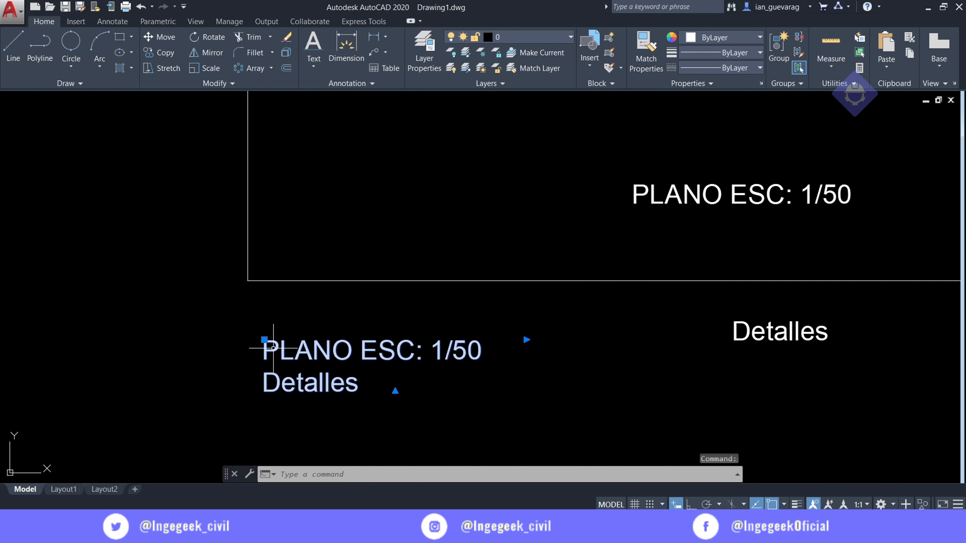
pyautogui.click(265, 339)
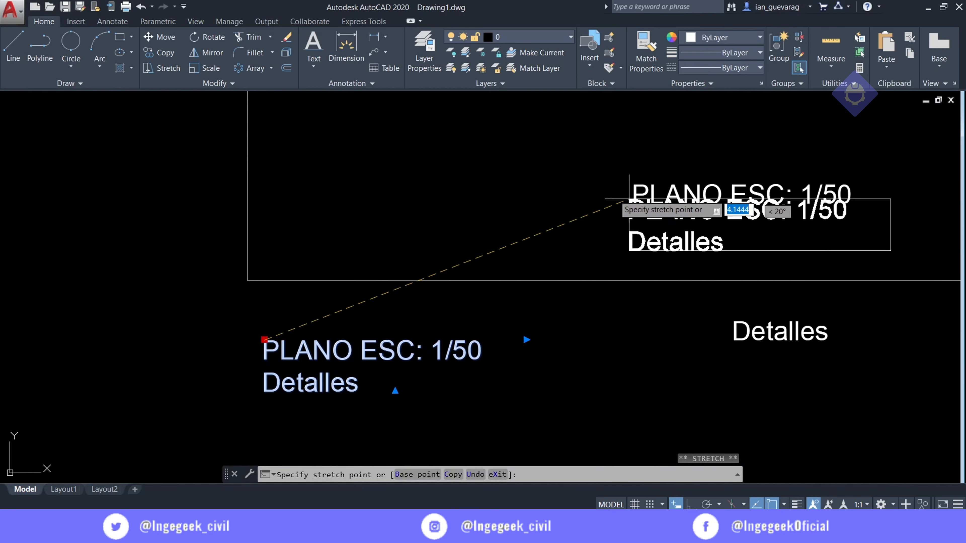
pyautogui.scroll(2, 259, 302)
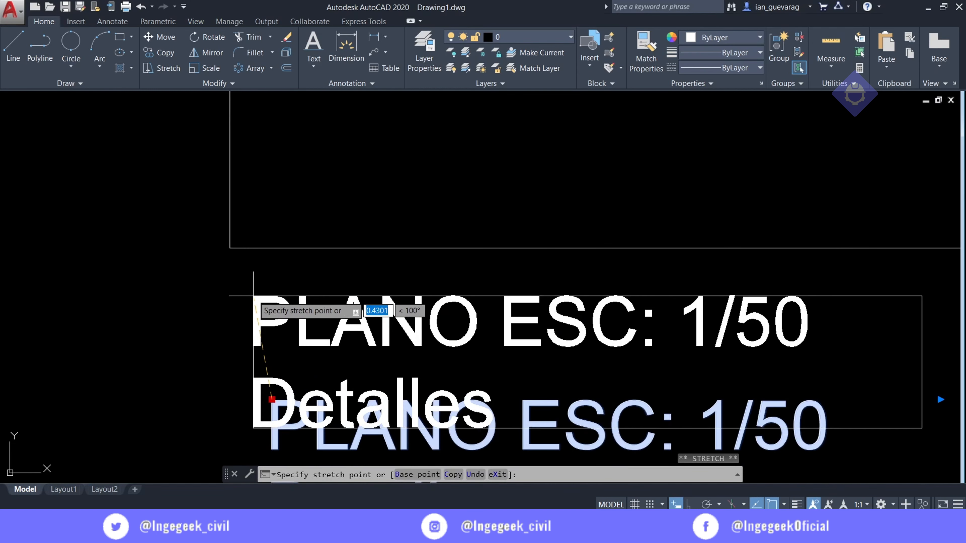
pyautogui.click(253, 296)
pyautogui.scroll(-2, 261, 289)
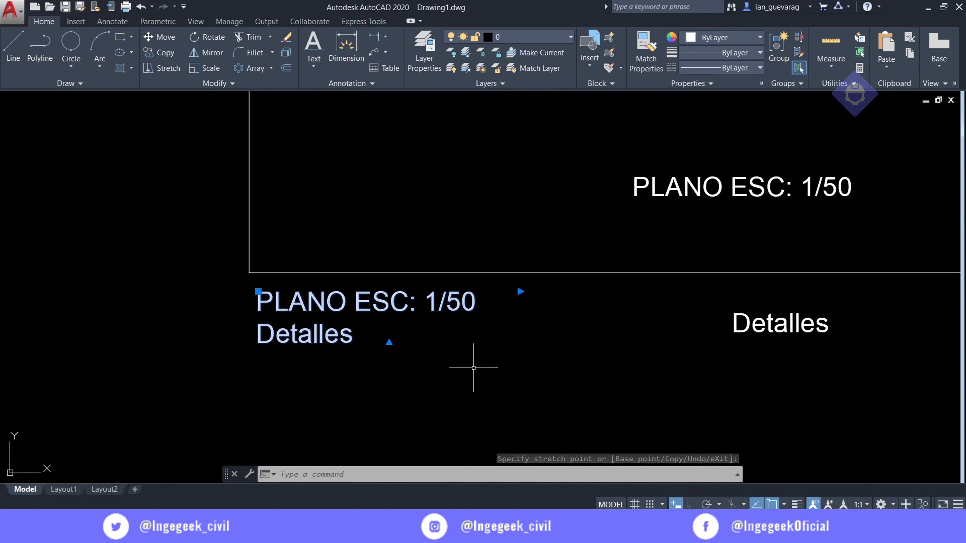
# Erase the two separate single-line texts, PLANO ESC: 1/50 inside the rectangle and Detalles below it
pyautogui.click(789, 322)
pyautogui.press('Escape')
pyautogui.click(745, 329)
pyautogui.click(713, 374)
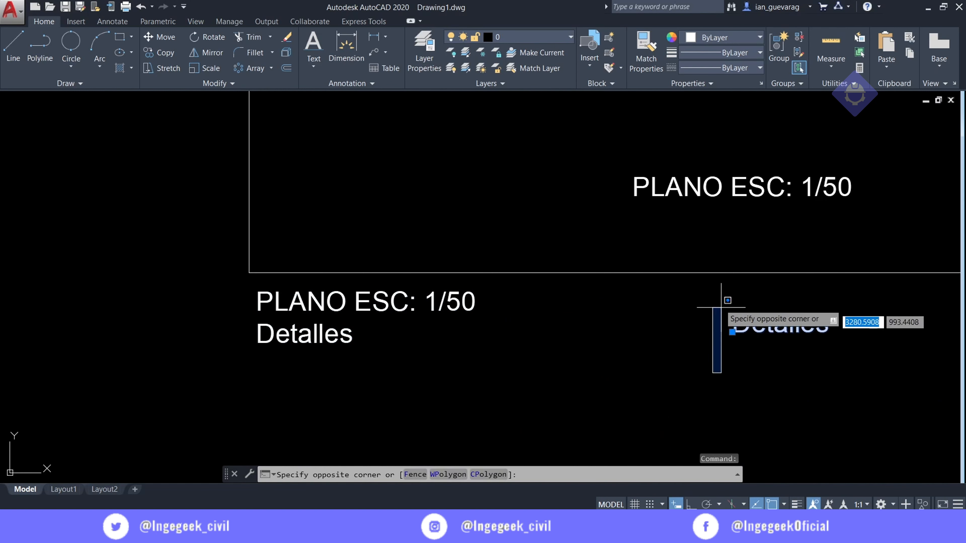
pyautogui.press('Escape')
pyautogui.click(708, 169)
pyautogui.click(534, 256)
pyautogui.press('Escape')
pyautogui.click(819, 152)
pyautogui.click(738, 214)
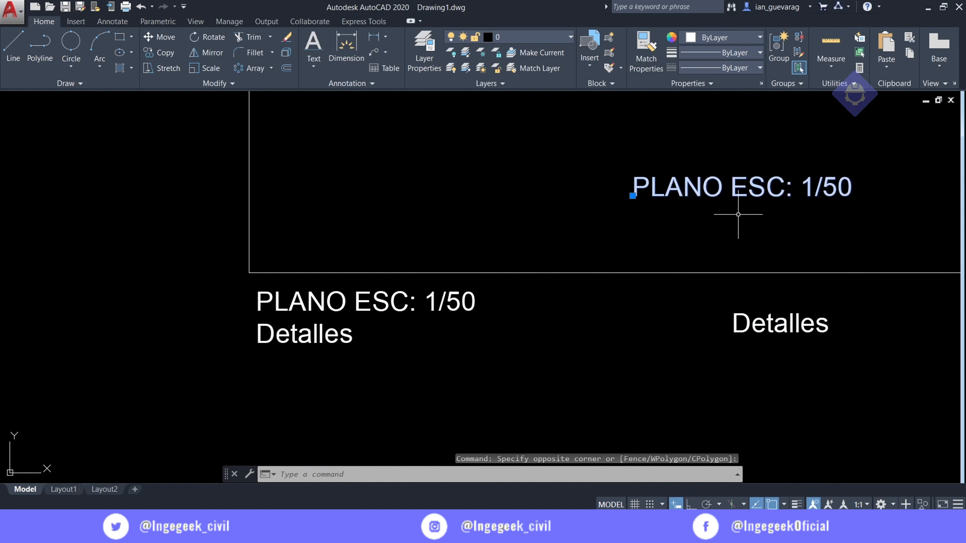
pyautogui.press('Delete')
pyautogui.click(808, 296)
pyautogui.click(734, 349)
pyautogui.press('Delete')
# Dimension the rectangle's right edge from corner to corner, placing the vertical dimension line outside, to the right of the rectangle
pyautogui.scroll(-4, 533, 330)
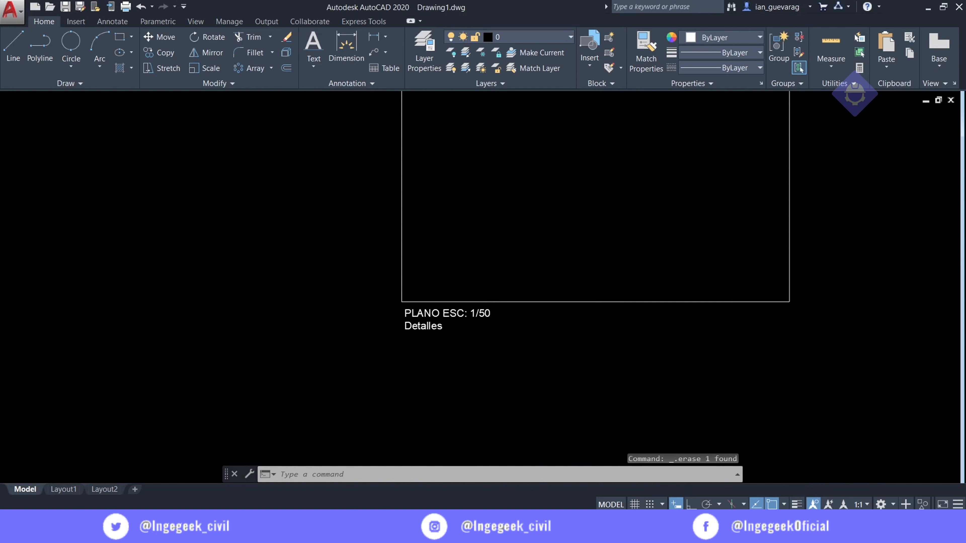
pyautogui.scroll(2, 513, 304)
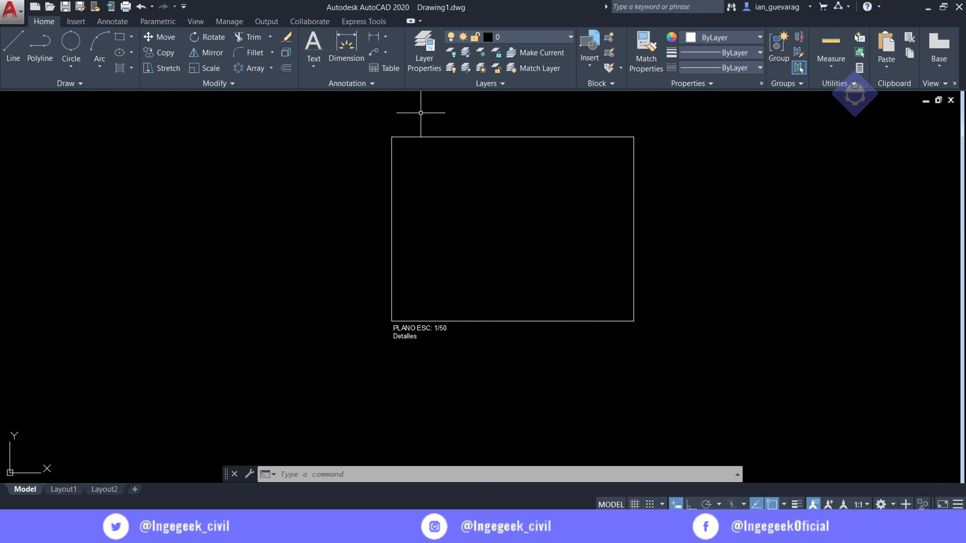
pyautogui.click(348, 46)
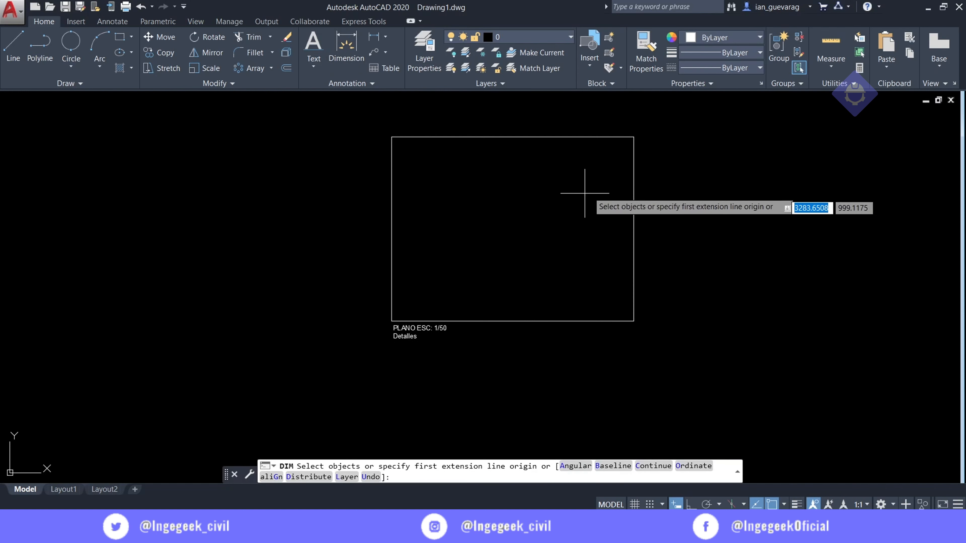
pyautogui.scroll(2, 616, 171)
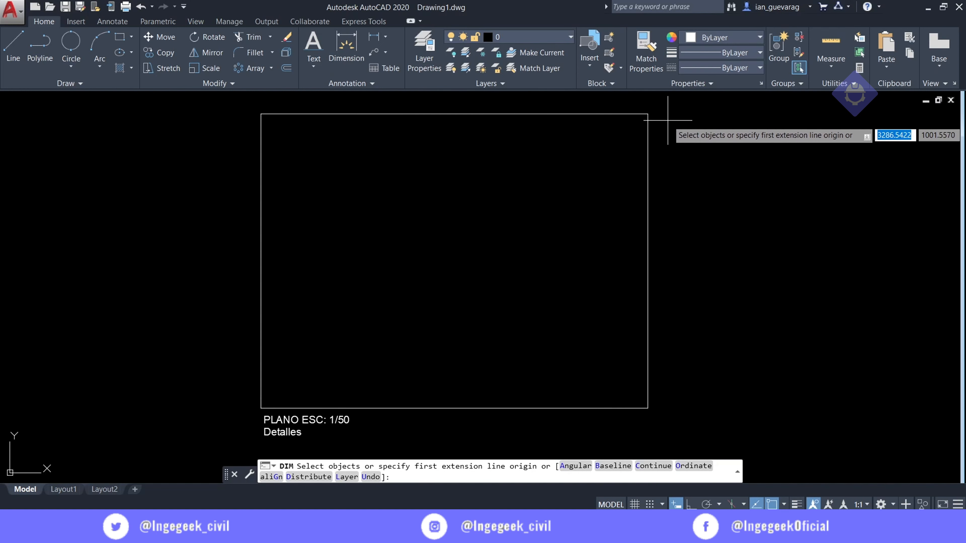
pyautogui.click(648, 114)
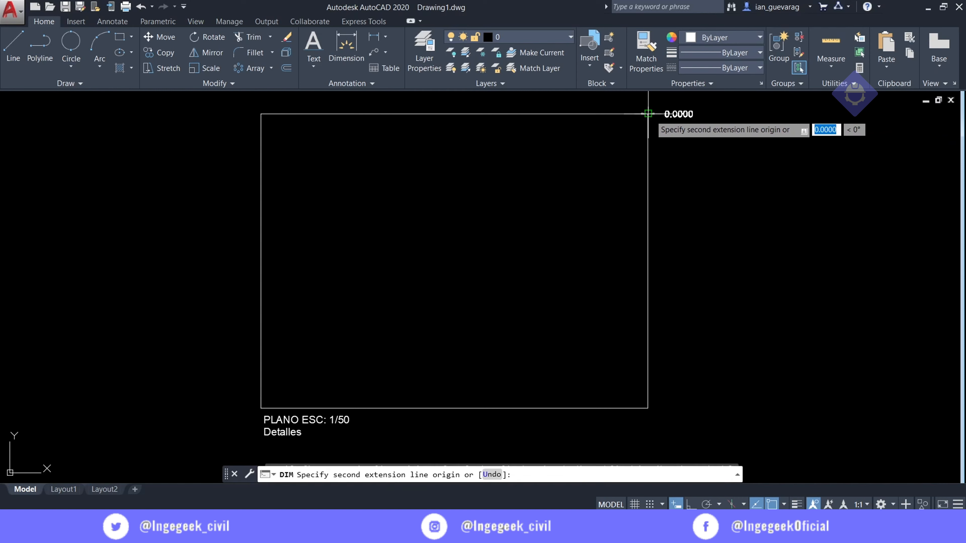
pyautogui.click(648, 409)
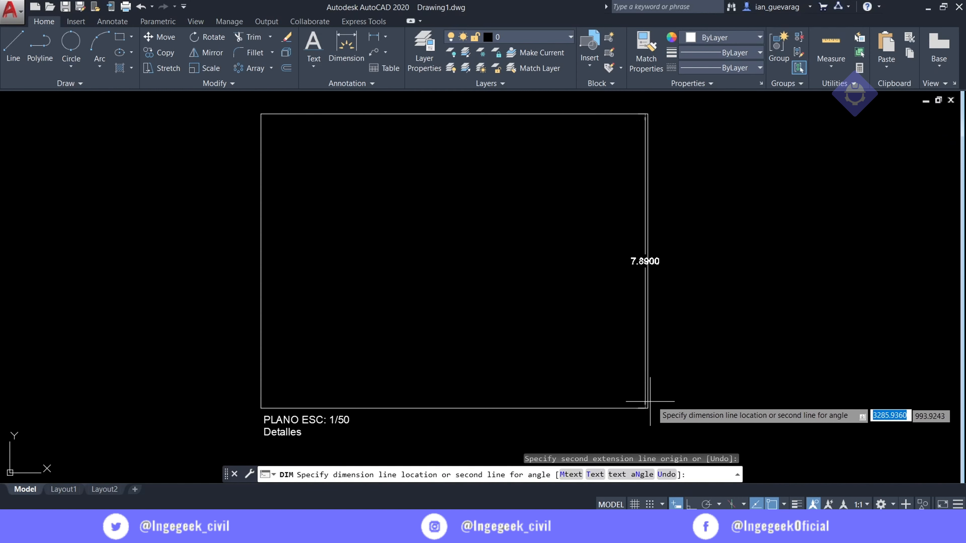
pyautogui.click(723, 346)
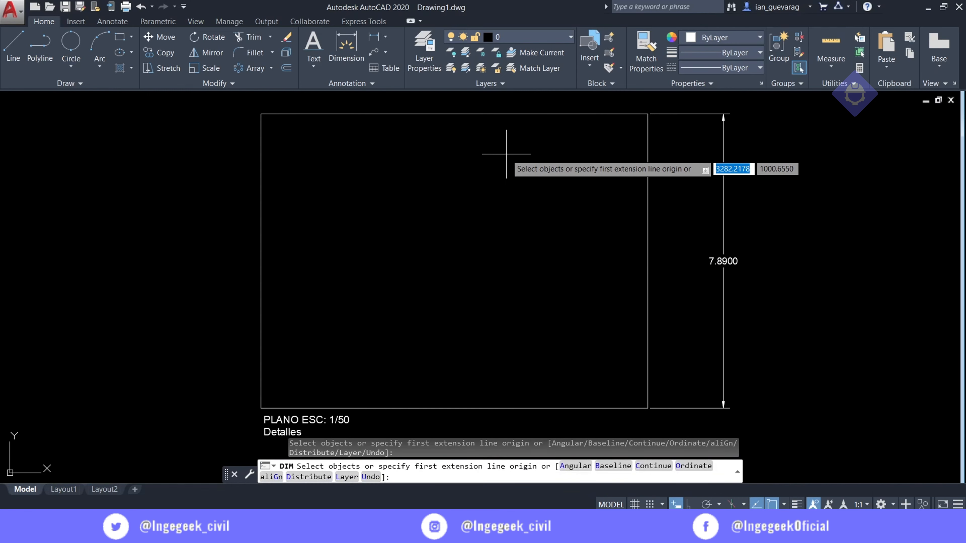
# Dimension the rectangle's top edge from corner to corner, placing the horizontal dimension line above it, and end the dimension command
pyautogui.moveTo(509, 155); pyautogui.dragTo(498, 235, button='middle')
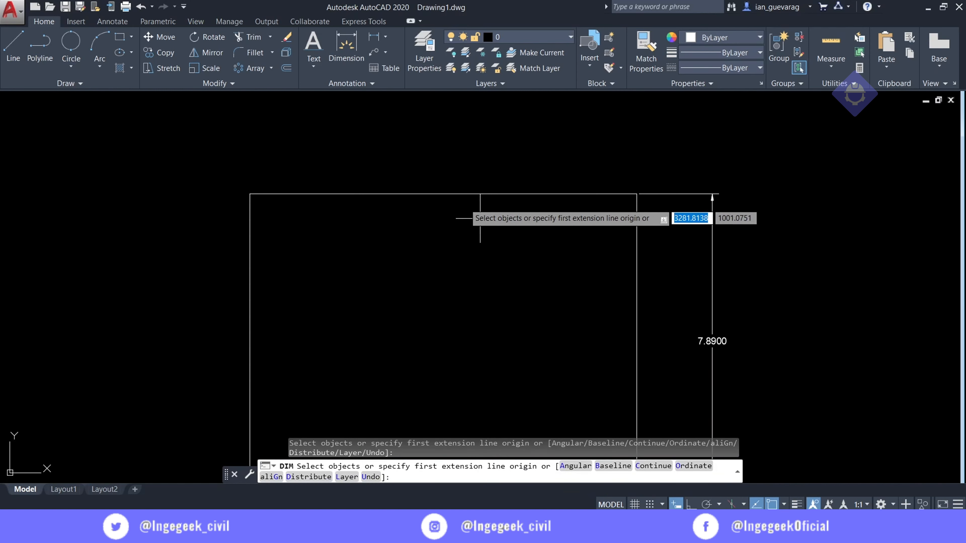
pyautogui.click(250, 194)
pyautogui.click(637, 193)
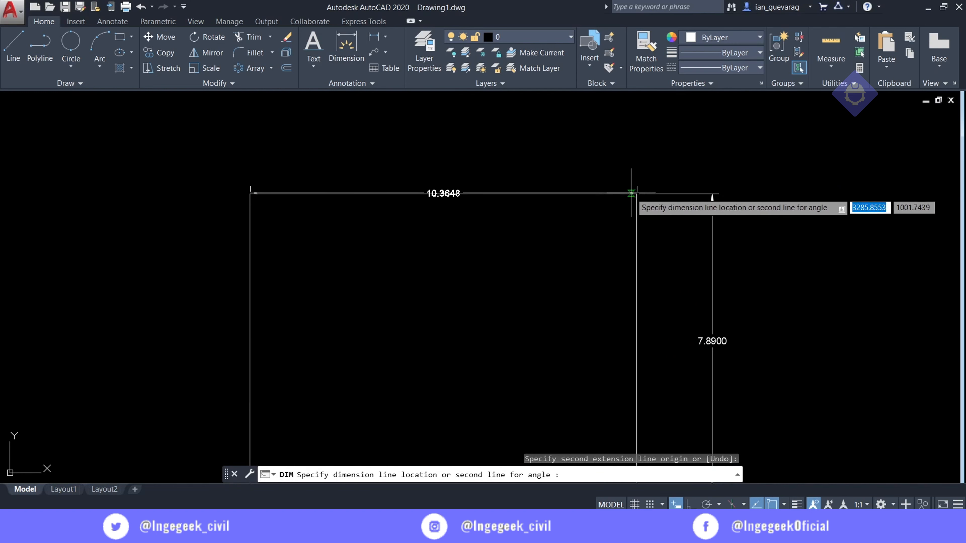
pyautogui.click(578, 162)
pyautogui.scroll(-2, 382, 236)
pyautogui.scroll(4, 566, 310)
pyautogui.scroll(-2, 605, 299)
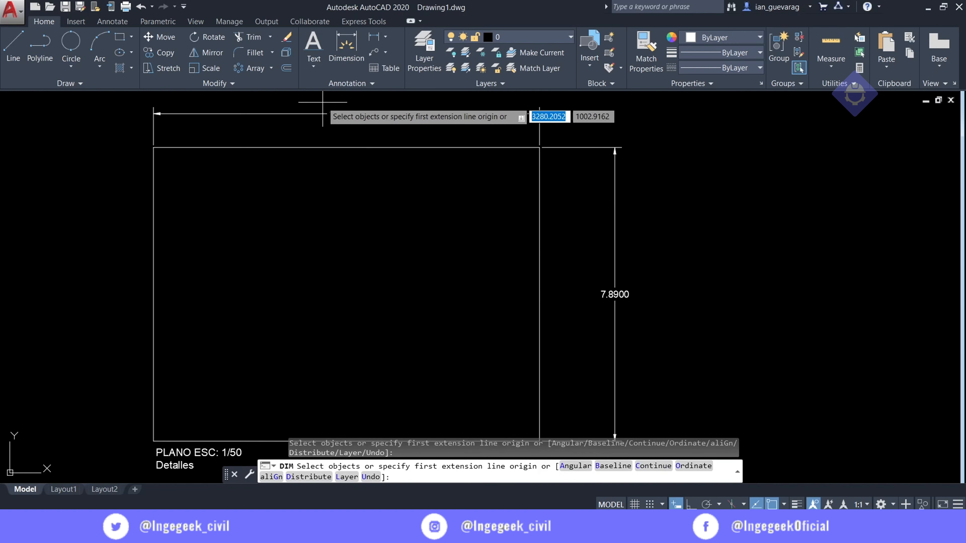
pyautogui.scroll(4, 327, 108)
pyautogui.scroll(-8, 373, 194)
pyautogui.scroll(2, 368, 218)
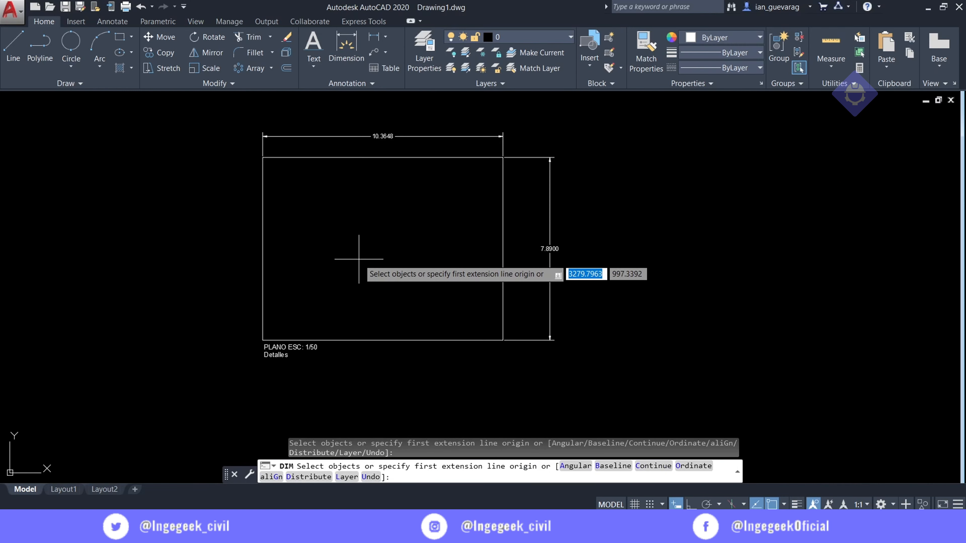
pyautogui.press('Escape')
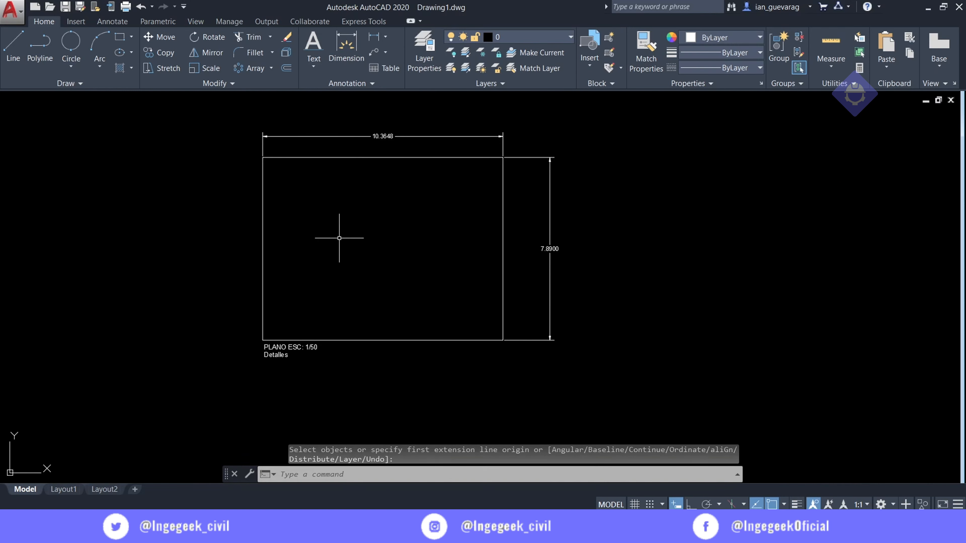
# Add an aligned dimension to the rectangle's left edge from corner to corner, placing the dimension line outside, to the left
pyautogui.click(385, 38)
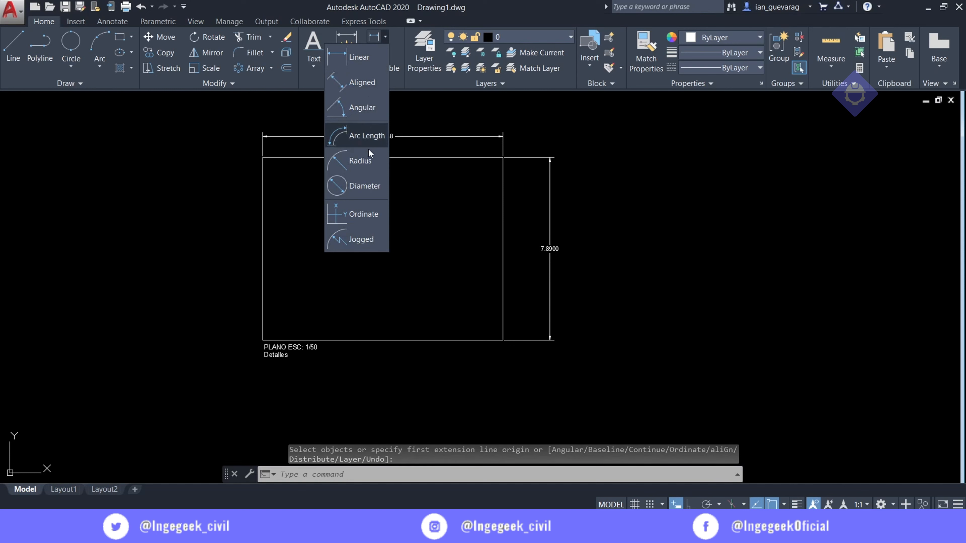
pyautogui.click(360, 81)
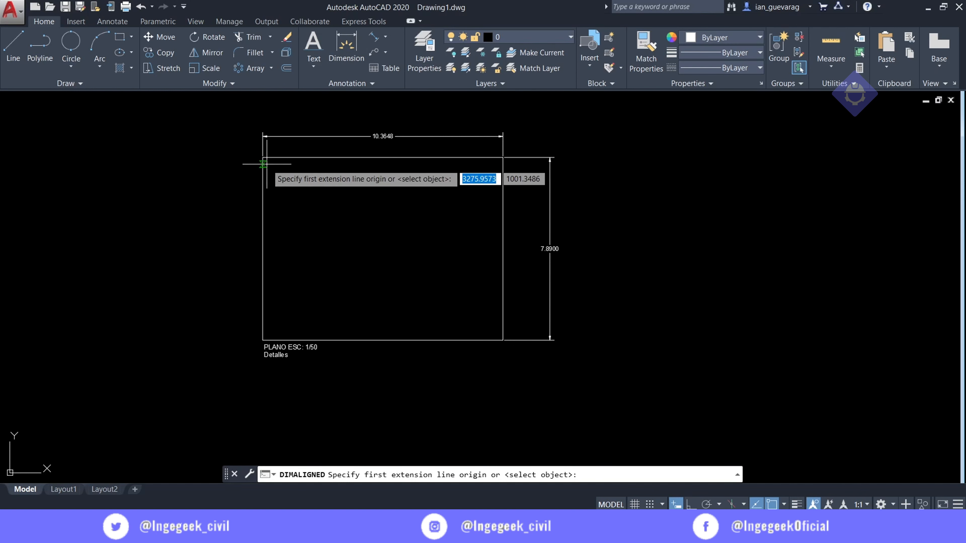
pyautogui.click(263, 156)
pyautogui.click(262, 340)
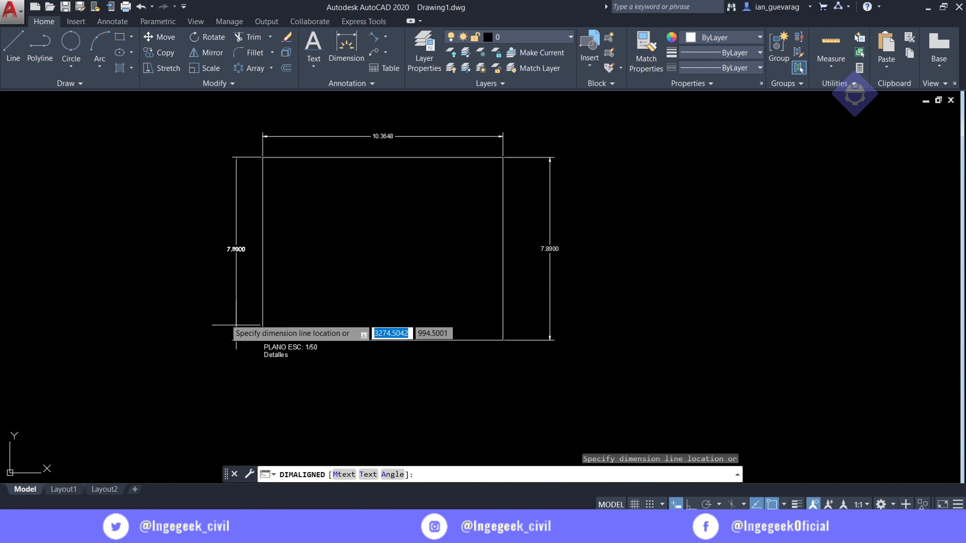
pyautogui.click(209, 286)
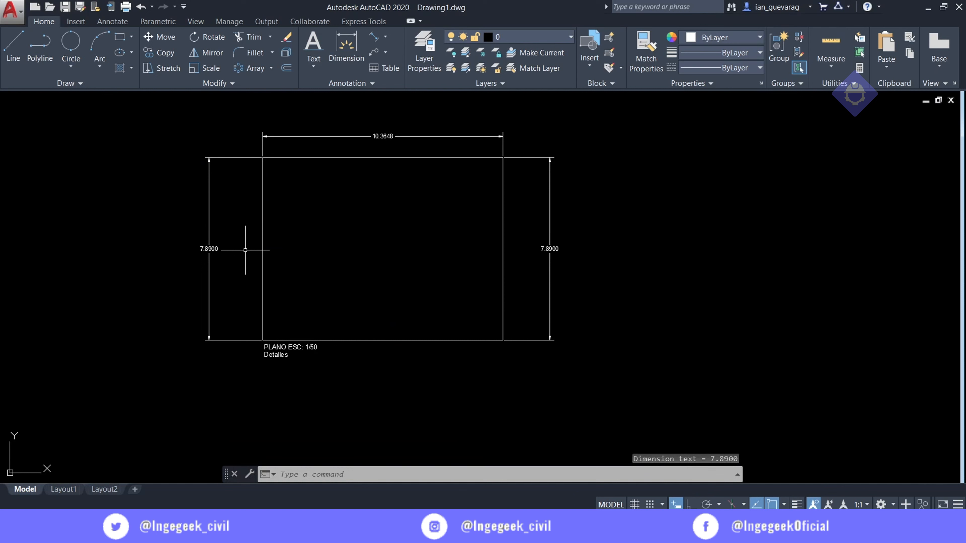
# Draw a closed, slanted quadrilateral with lines beside the rectangle, its upper-left side about 12 units long and its lower-right side about 10.2
pyautogui.write('l')
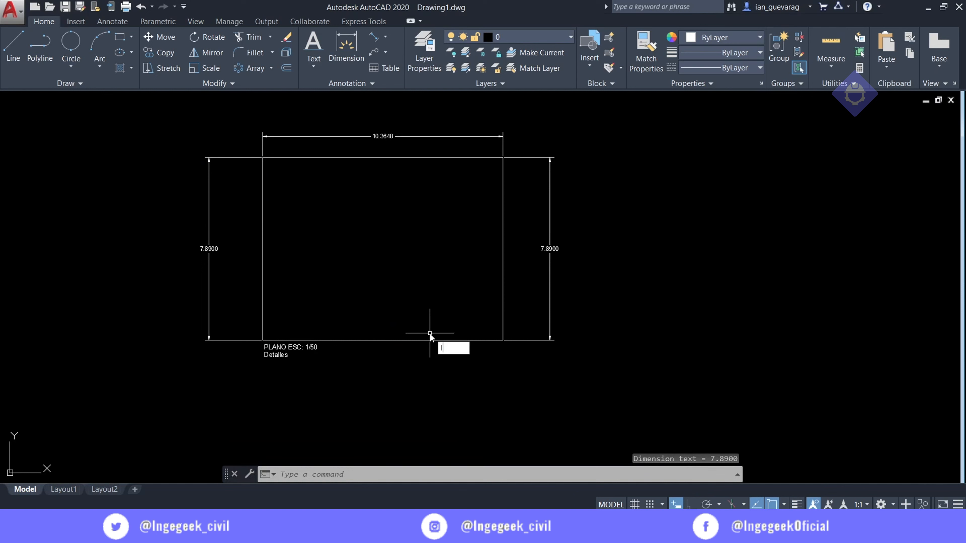
pyautogui.press('Return')
pyautogui.click(605, 369)
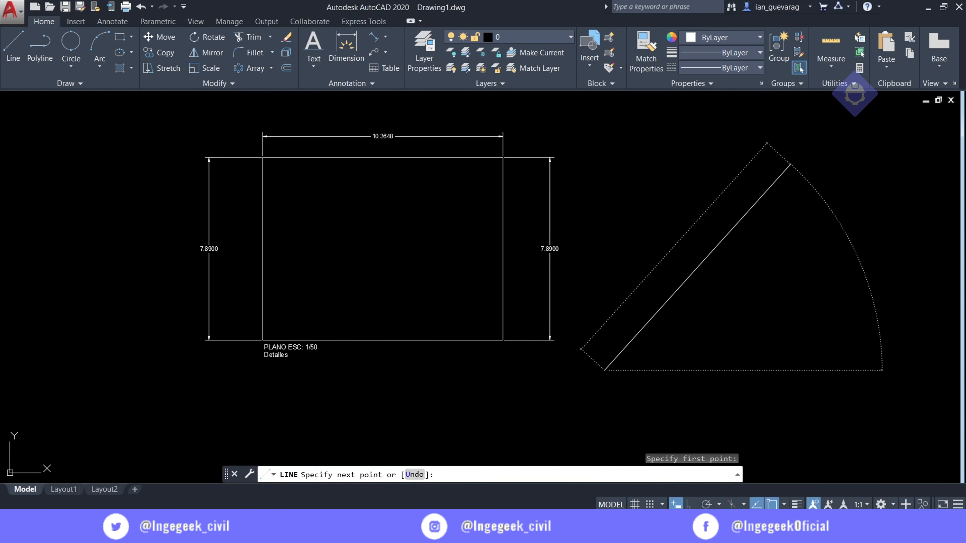
pyautogui.click(791, 165)
pyautogui.moveTo(825, 232); pyautogui.dragTo(711, 170, button='middle')
pyautogui.click(839, 197)
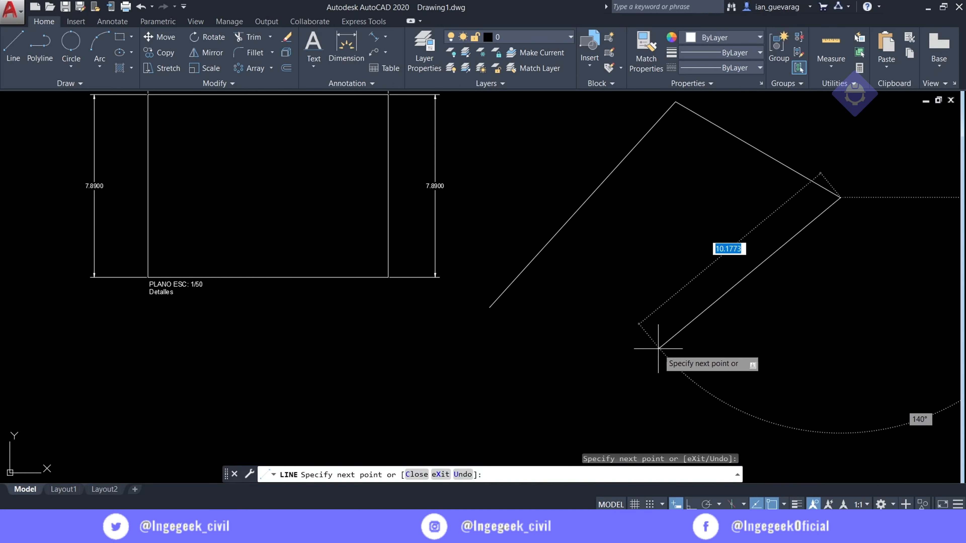
pyautogui.click(657, 349)
pyautogui.click(489, 307)
pyautogui.press('Escape')
pyautogui.moveTo(671, 208); pyautogui.dragTo(605, 284, button='middle')
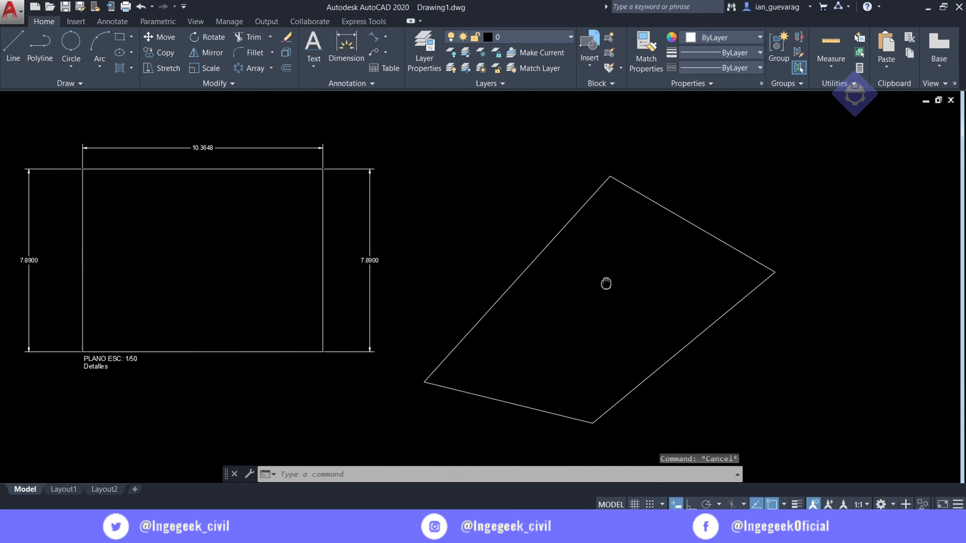
# Add a horizontal linear dimension between the endpoints of the quadrilateral's upper-left slanted side, placing it above the shape
pyautogui.click(388, 36)
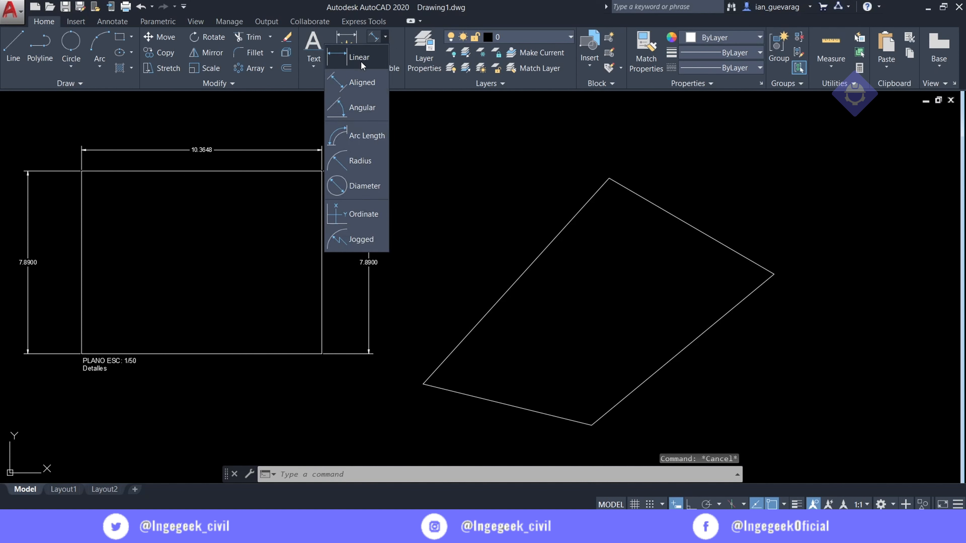
pyautogui.click(363, 66)
pyautogui.click(423, 384)
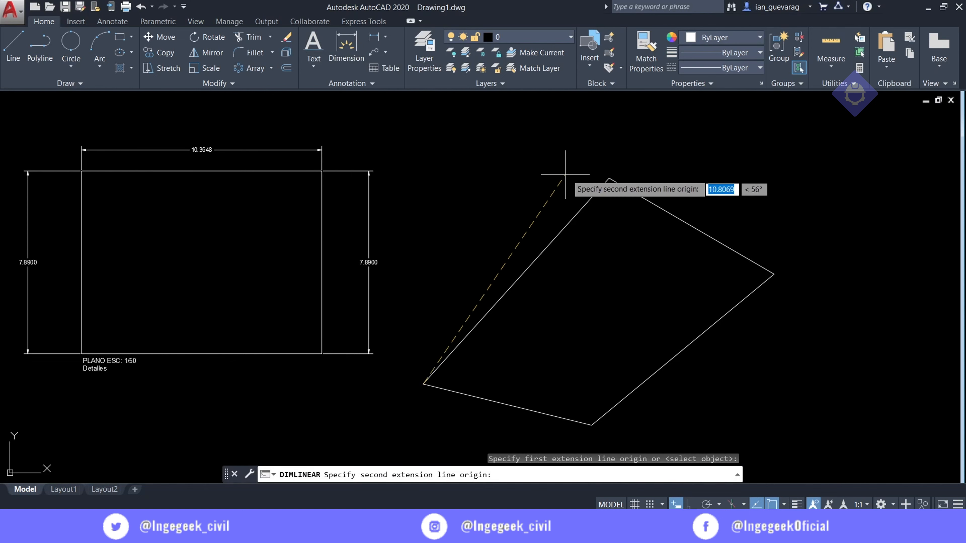
pyautogui.click(608, 179)
pyautogui.scroll(4, 544, 179)
pyautogui.scroll(-3, 710, 179)
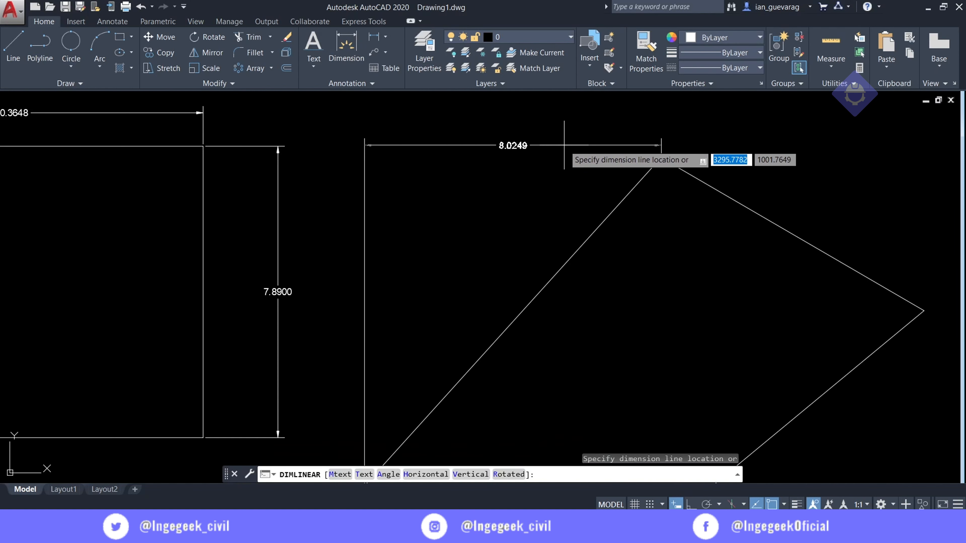
pyautogui.click(555, 111)
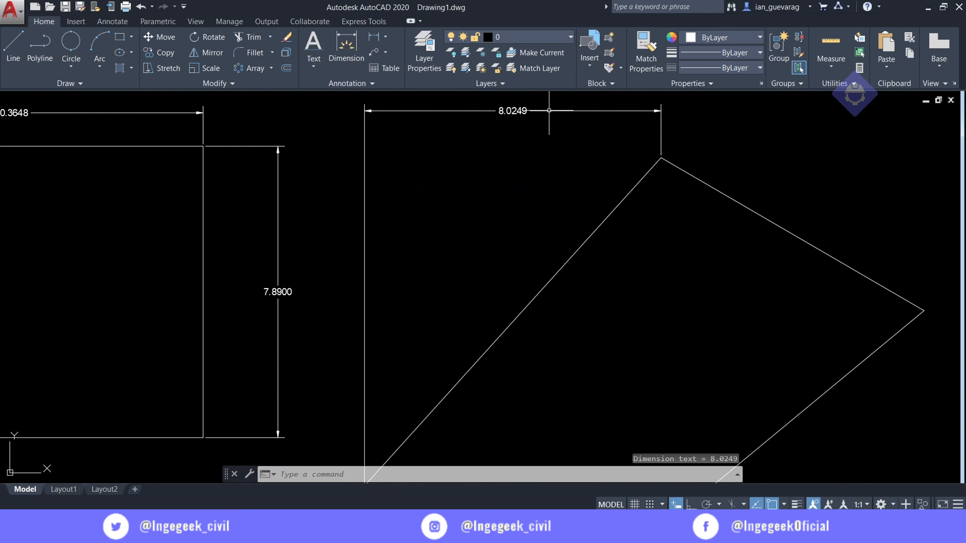
# Add a vertical linear dimension between the endpoints of the same slanted side, placing it to the left of the quadrilateral
pyautogui.click(371, 37)
pyautogui.moveTo(397, 244); pyautogui.dragTo(409, 197, button='middle')
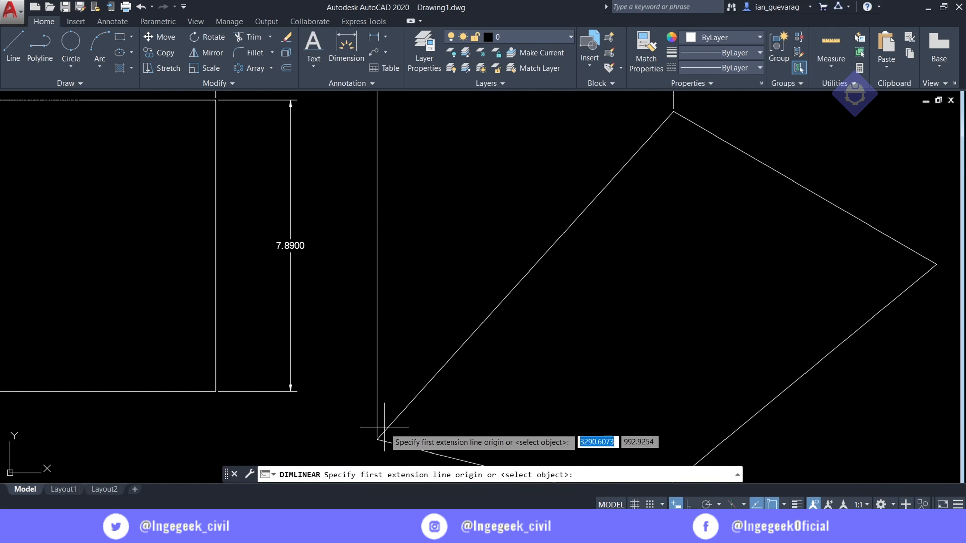
pyautogui.click(377, 439)
pyautogui.click(675, 111)
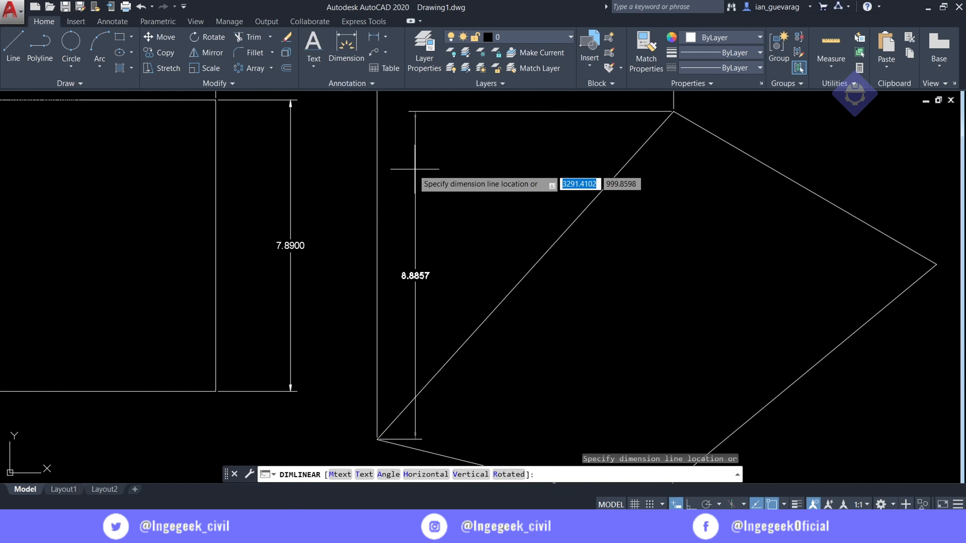
pyautogui.click(349, 147)
pyautogui.scroll(-2, 362, 170)
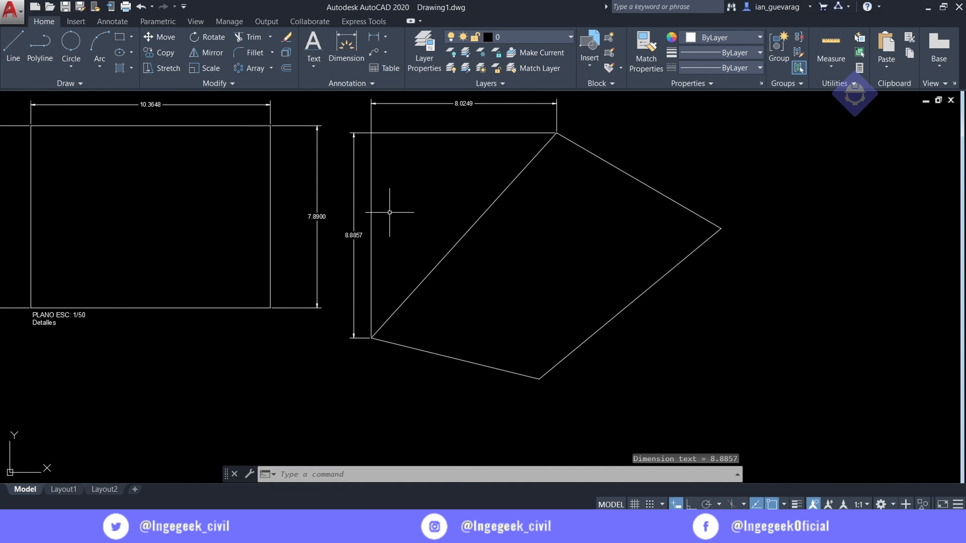
# Add an aligned dimension along the quadrilateral's upper-left slanted side, placing the dimension line parallel to it on the outside
pyautogui.click(385, 37)
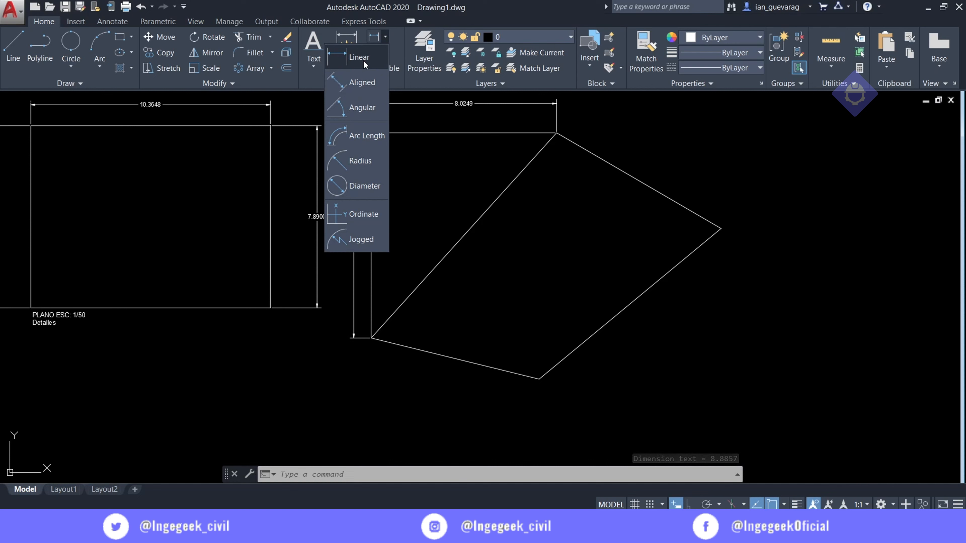
pyautogui.click(351, 82)
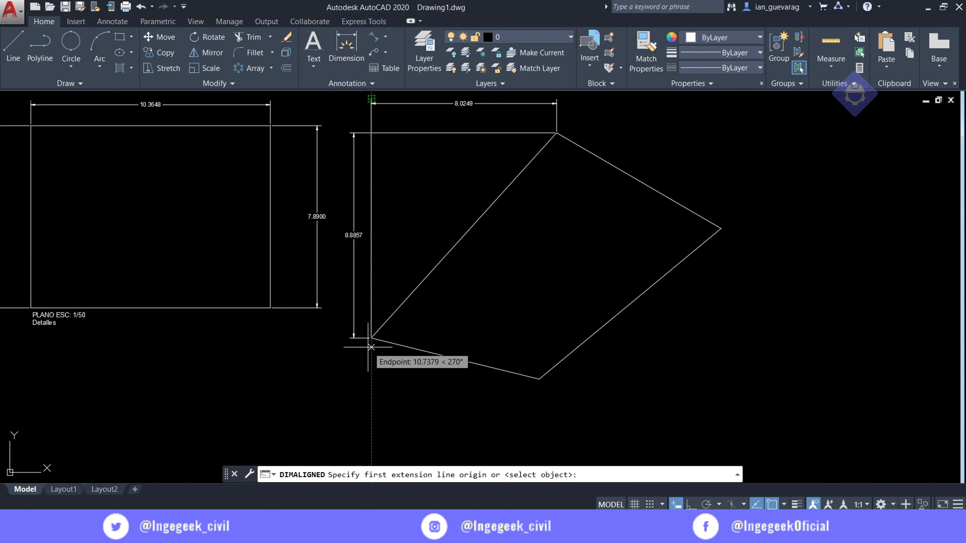
pyautogui.click(372, 337)
pyautogui.click(556, 133)
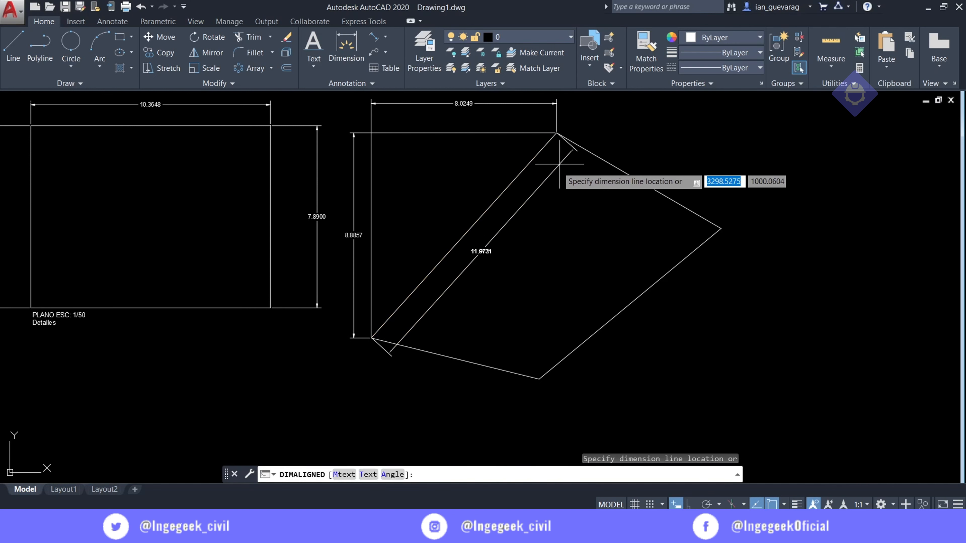
pyautogui.click(453, 187)
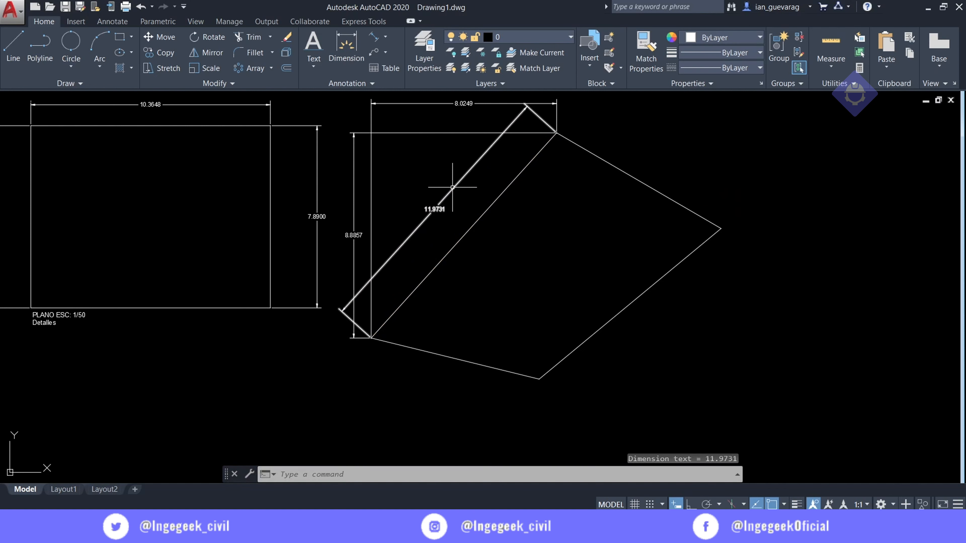
pyautogui.scroll(6, 456, 200)
pyautogui.scroll(-6, 431, 194)
pyautogui.moveTo(412, 174)
pyautogui.mouseDown(button='middle')
pyautogui.moveTo(412, 157)
pyautogui.moveTo(409, 248)
pyautogui.mouseUp(button='middle')
# Add an angular dimension between the two sides meeting at the quadrilateral's left corner, placing its arc inside the shape
pyautogui.click(385, 36)
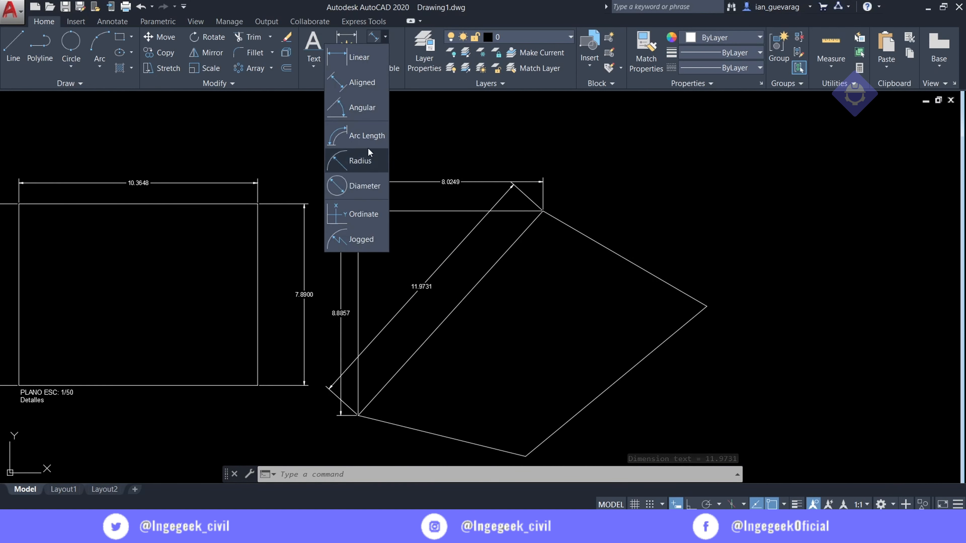
pyautogui.click(361, 108)
pyautogui.scroll(6, 404, 432)
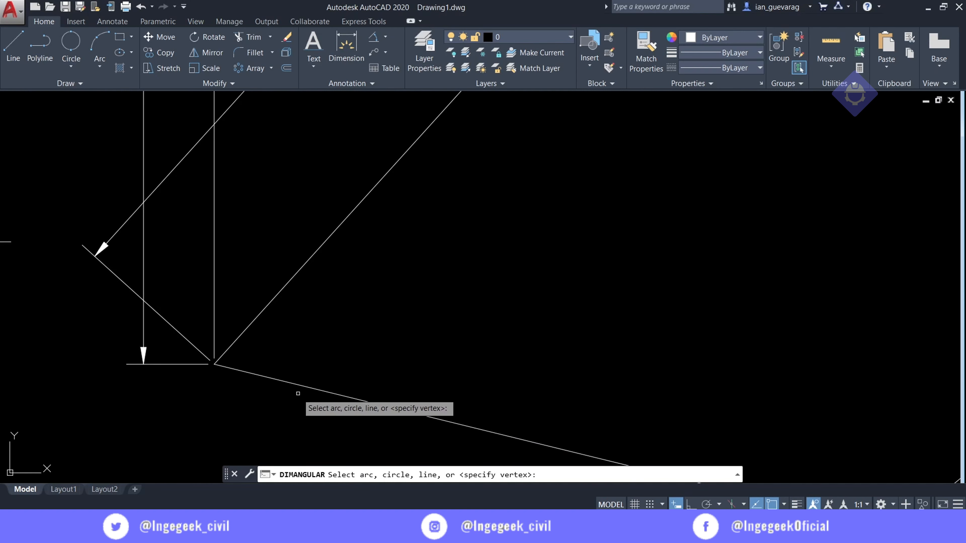
pyautogui.click(256, 374)
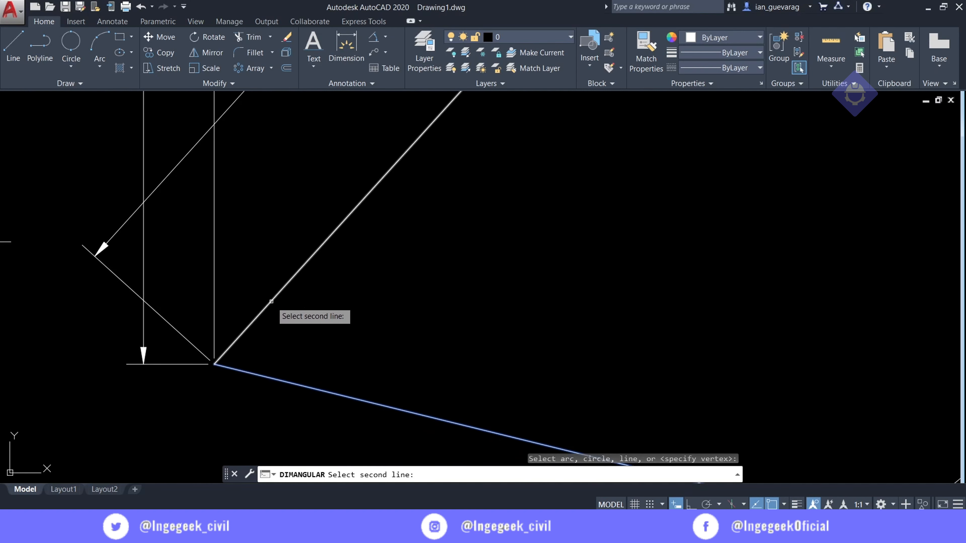
pyautogui.click(271, 302)
pyautogui.click(336, 326)
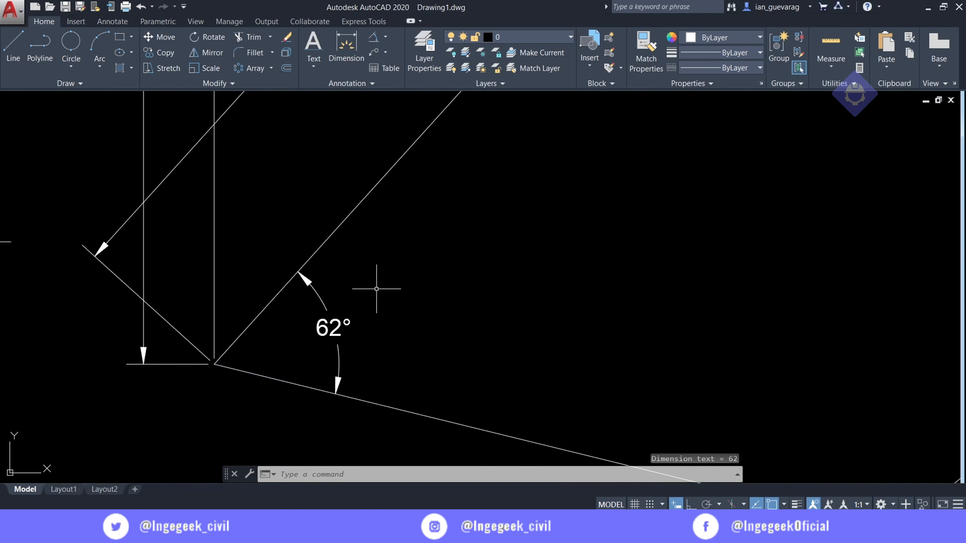
pyautogui.click(385, 37)
pyautogui.click(363, 143)
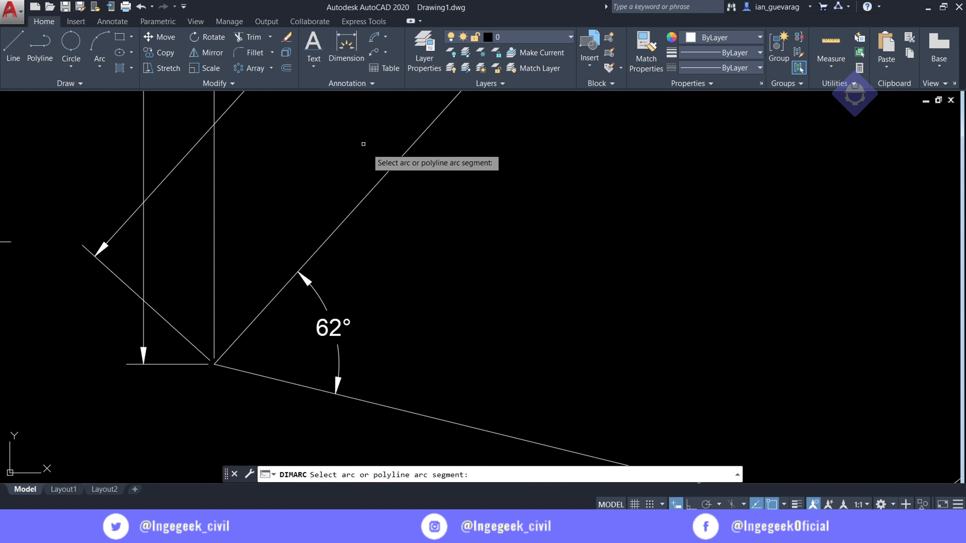
pyautogui.scroll(-3, 448, 282)
pyautogui.press('Escape')
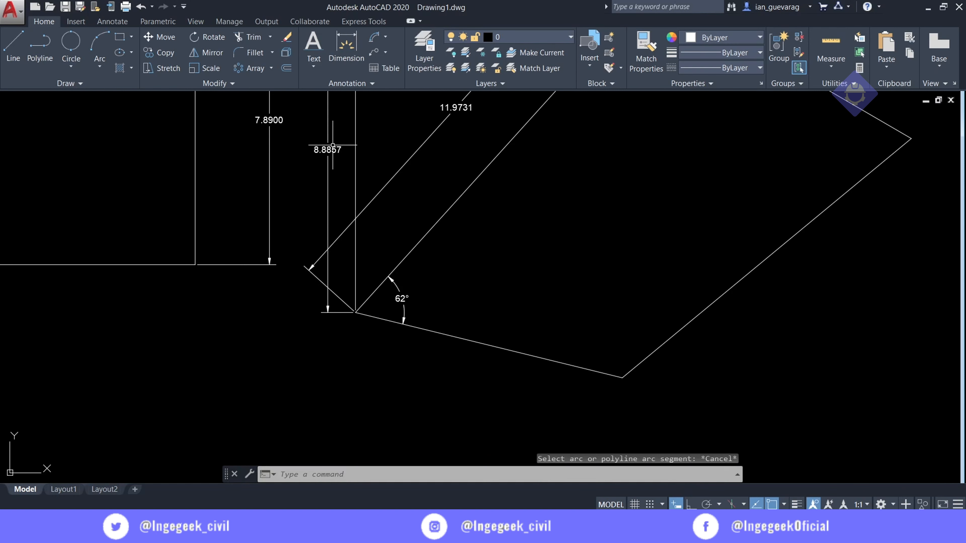
# Draw a three-point arc about 3.9 units long inside the quadrilateral, bulging toward the upper right
pyautogui.click(99, 48)
pyautogui.click(540, 202)
pyautogui.click(606, 196)
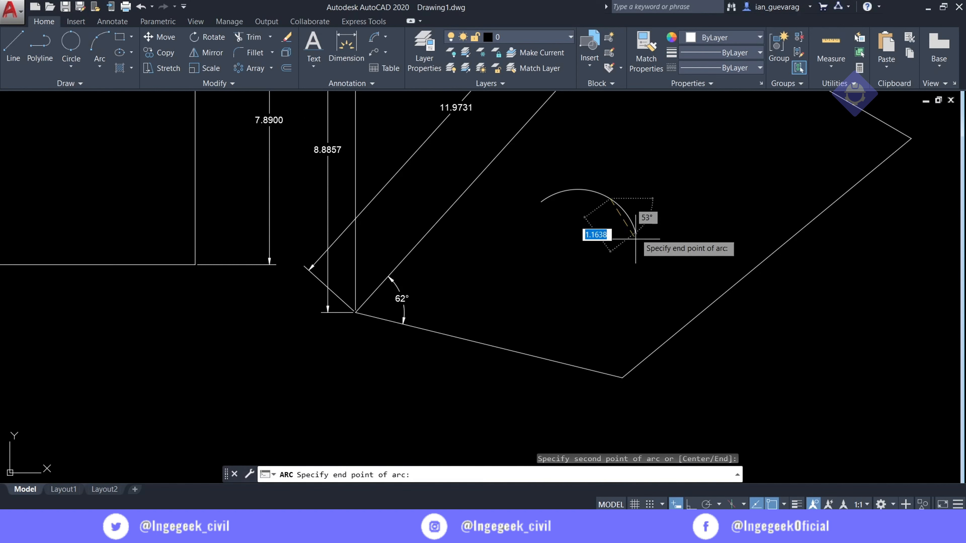
pyautogui.click(625, 261)
pyautogui.press('Escape')
# Add an arc length dimension to the arc, placing it on the arc's inner side
pyautogui.click(374, 38)
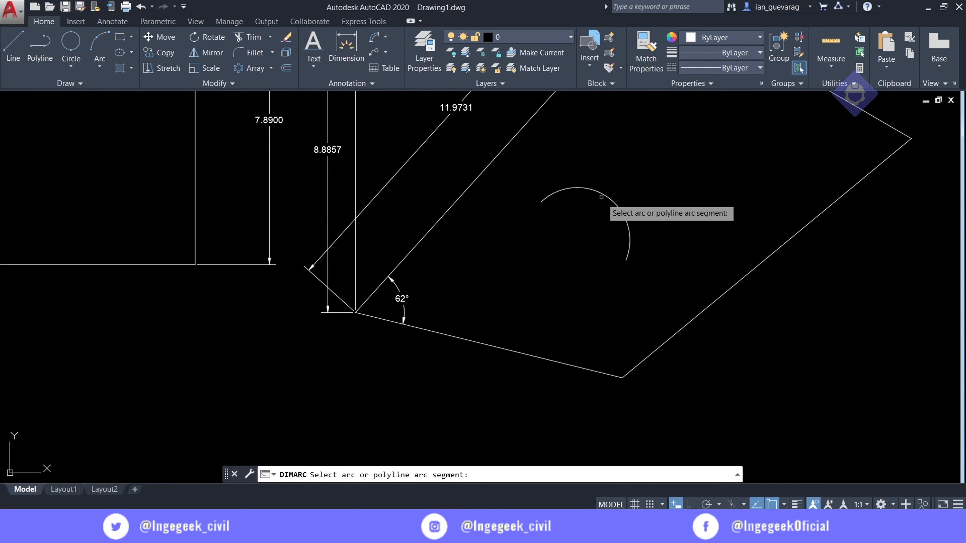
pyautogui.click(609, 200)
pyautogui.scroll(2, 588, 232)
pyautogui.scroll(1, 588, 231)
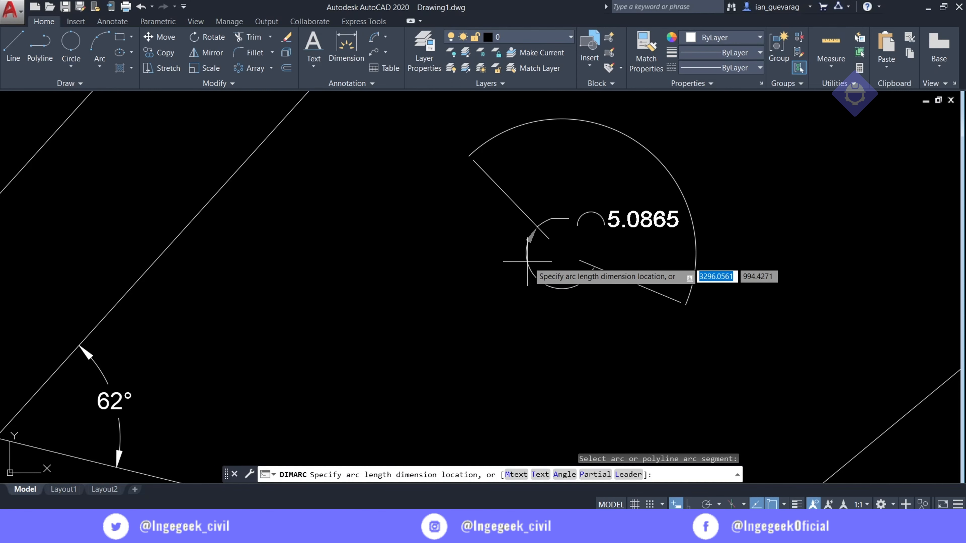
pyautogui.click(587, 193)
pyautogui.scroll(3, 565, 227)
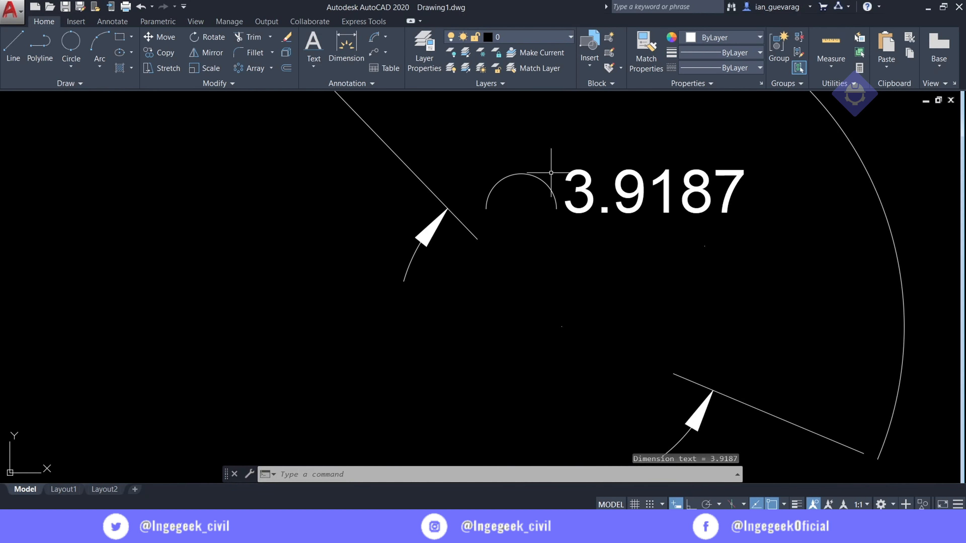
pyautogui.scroll(-3, 512, 160)
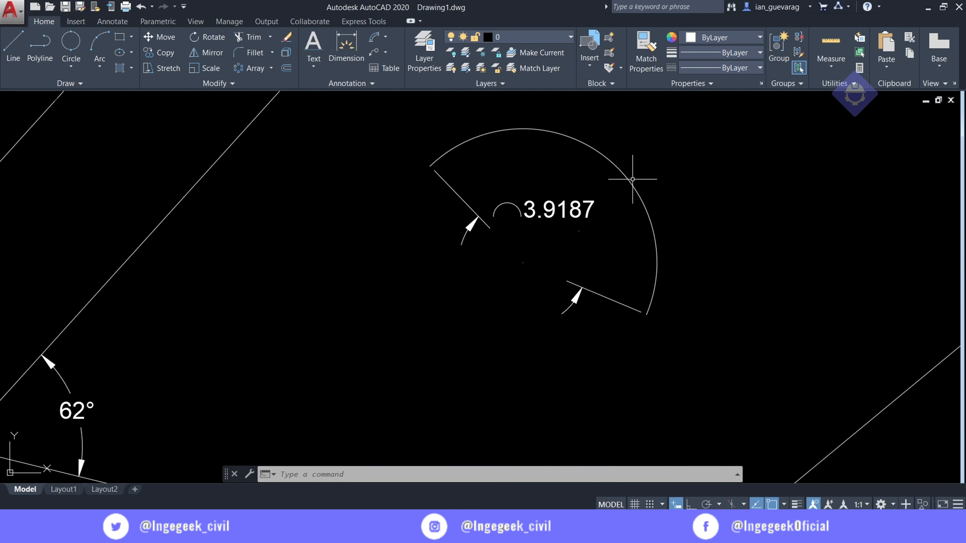
# Add a radius dimension to the arc inside the quadrilateral, placing its label outside the arc toward the upper right
pyautogui.scroll(-3, 416, 288)
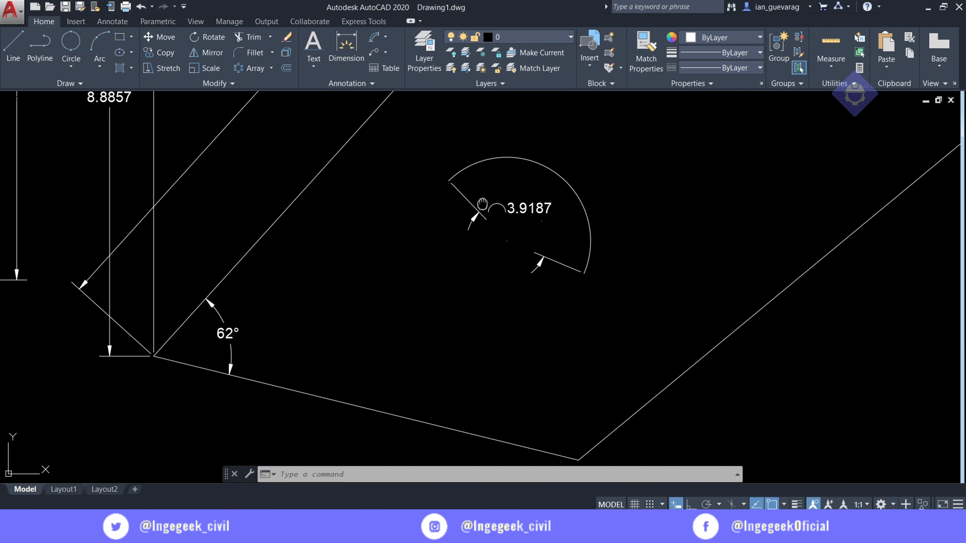
pyautogui.click(382, 42)
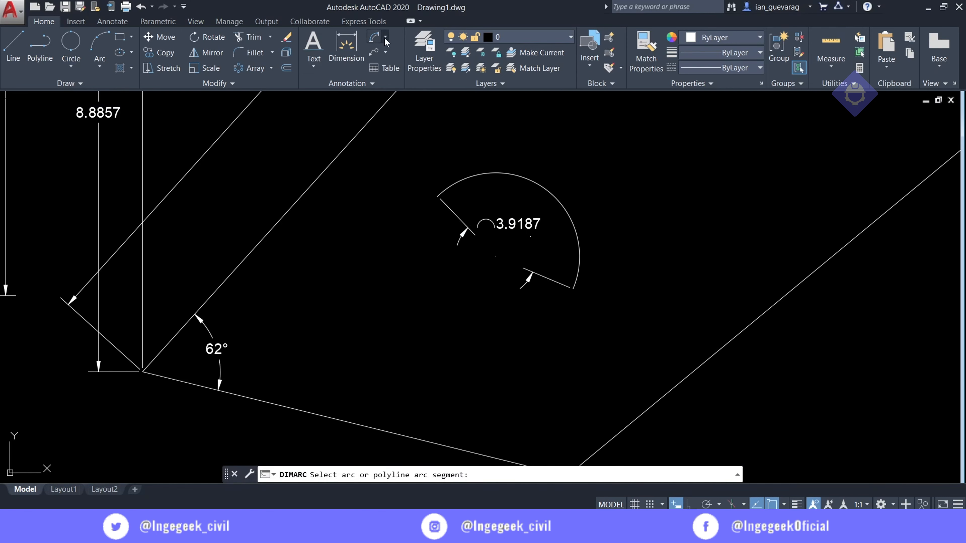
pyautogui.click(384, 39)
pyautogui.click(355, 156)
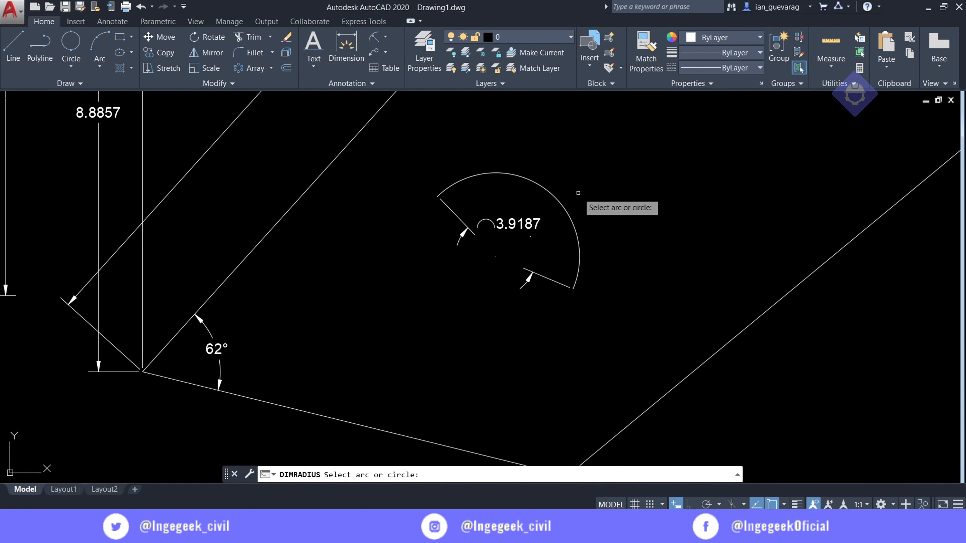
pyautogui.click(558, 201)
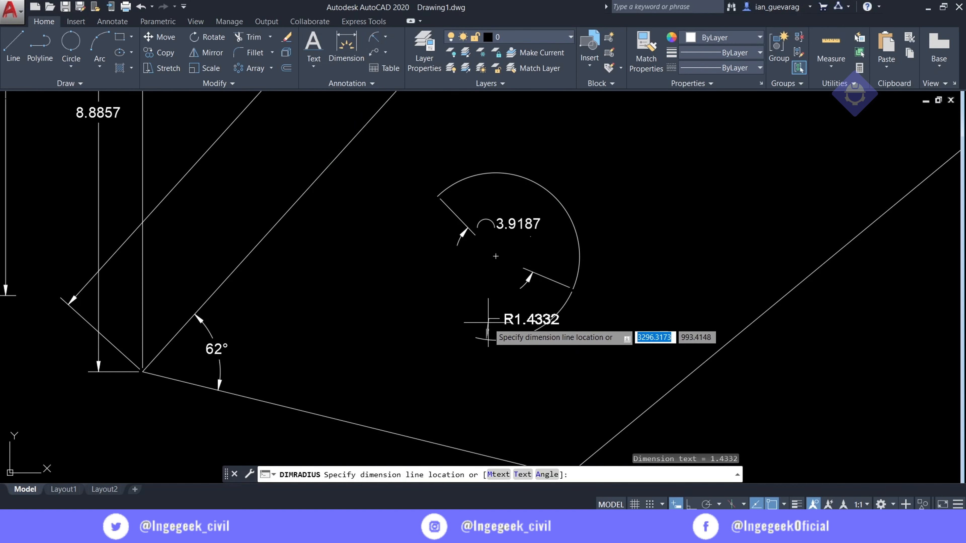
pyautogui.click(626, 164)
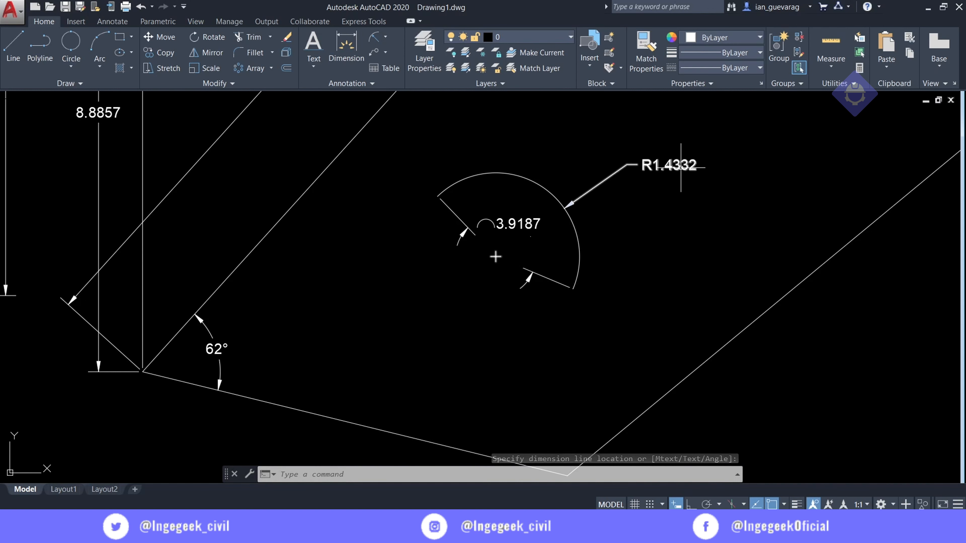
# Examine the linear, aligned, angular, arc length and radius dimensions placed on the rectangle, quadrilateral and arc
pyautogui.scroll(-2, 297, 281)
pyautogui.scroll(2, 217, 268)
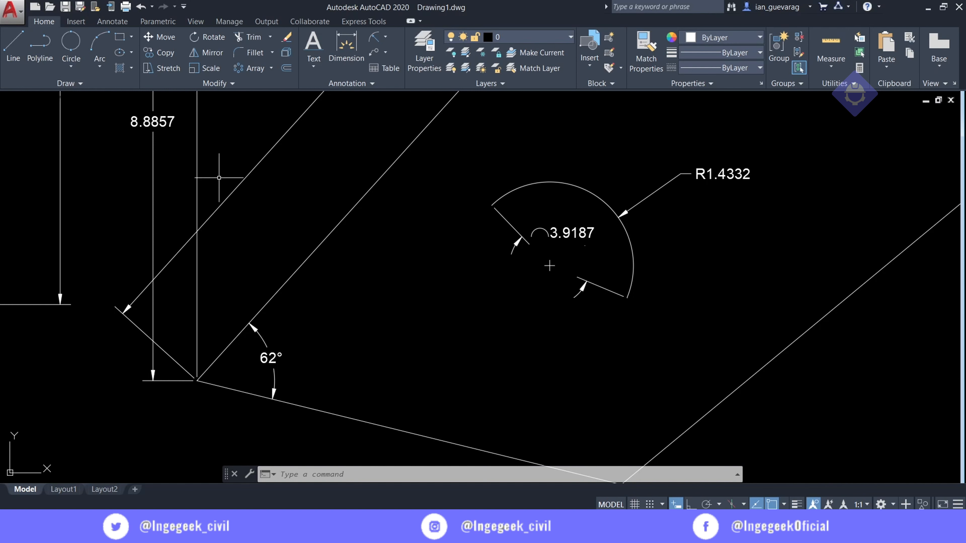
pyautogui.scroll(-3, 185, 193)
pyautogui.scroll(3, 135, 145)
pyautogui.scroll(-2, 345, 222)
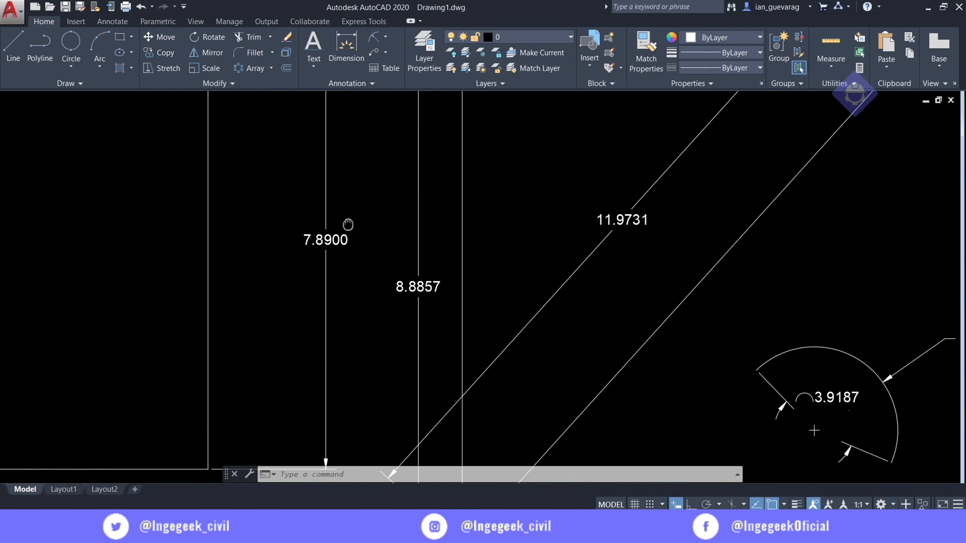
pyautogui.scroll(5, 330, 304)
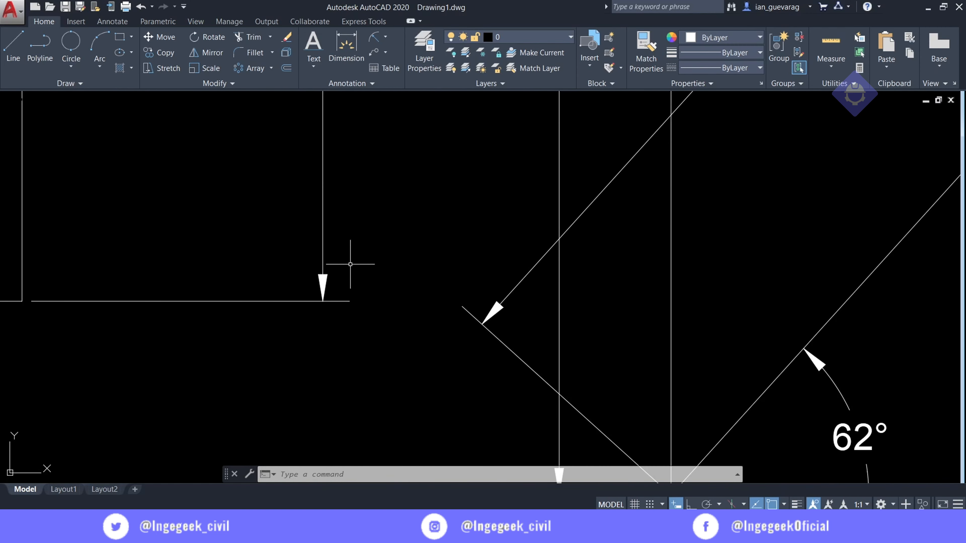
pyautogui.scroll(-2, 555, 306)
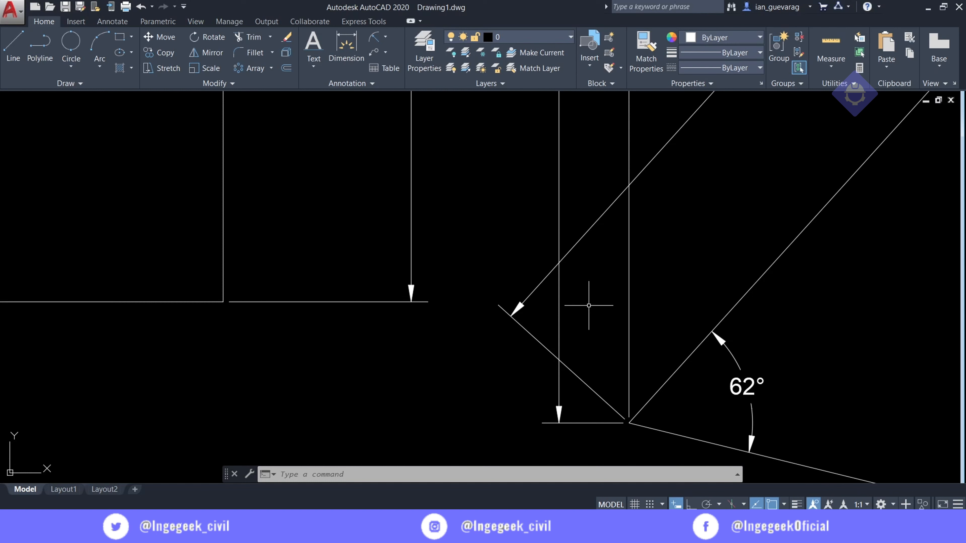
pyautogui.scroll(-5, 589, 307)
pyautogui.scroll(5, 763, 278)
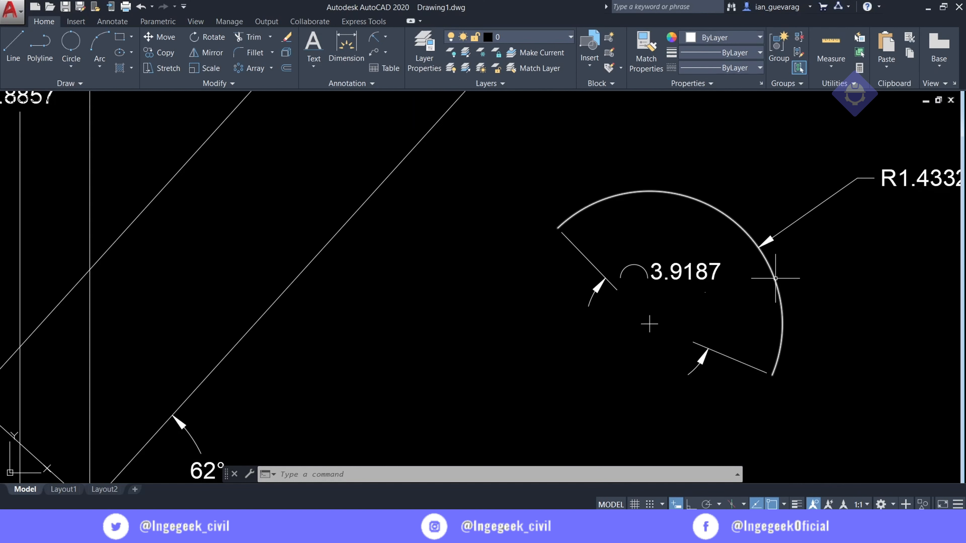
pyautogui.moveTo(782, 277); pyautogui.dragTo(607, 289, button='middle')
pyautogui.scroll(-4, 626, 248)
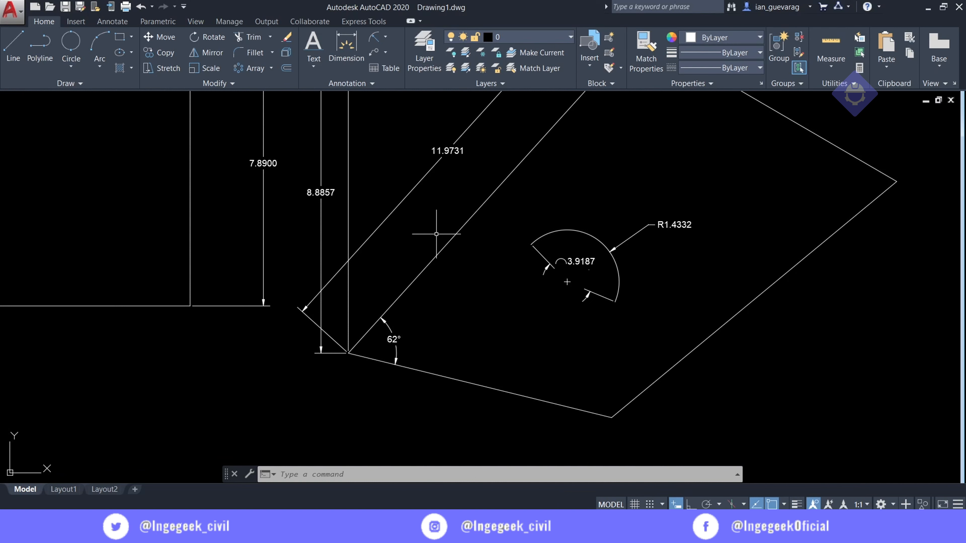
# Add a diameter dimension to the arc, placing its label outside, above the arc
pyautogui.click(384, 30)
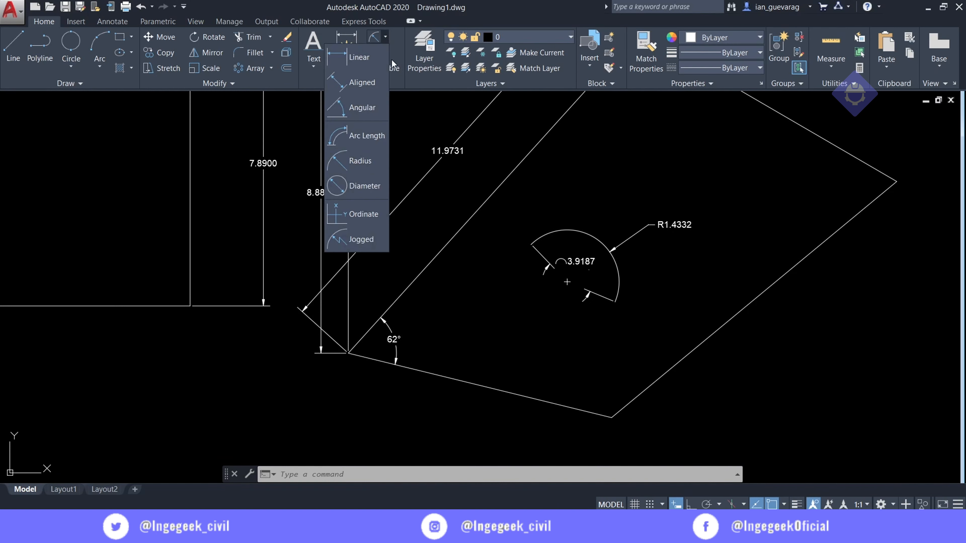
pyautogui.click(352, 188)
pyautogui.scroll(2, 616, 279)
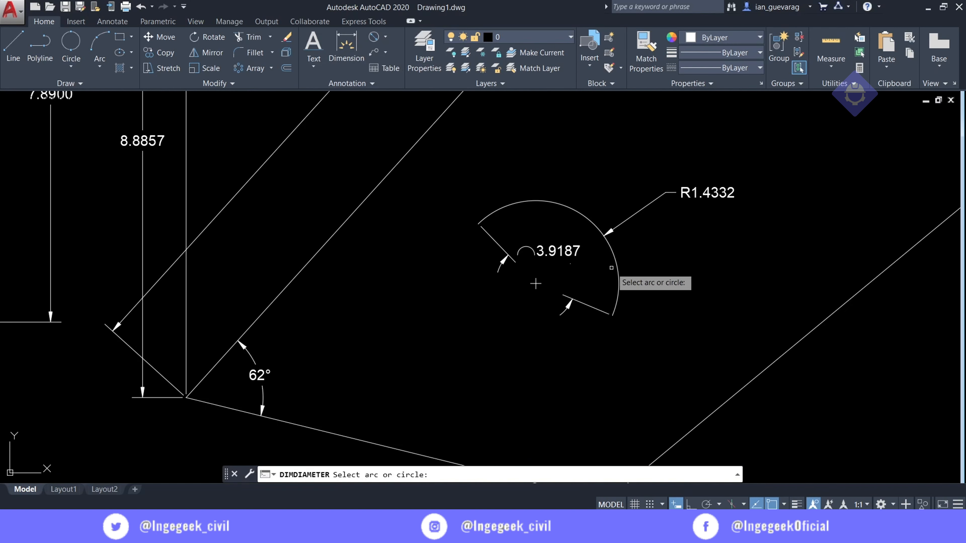
pyautogui.click(617, 280)
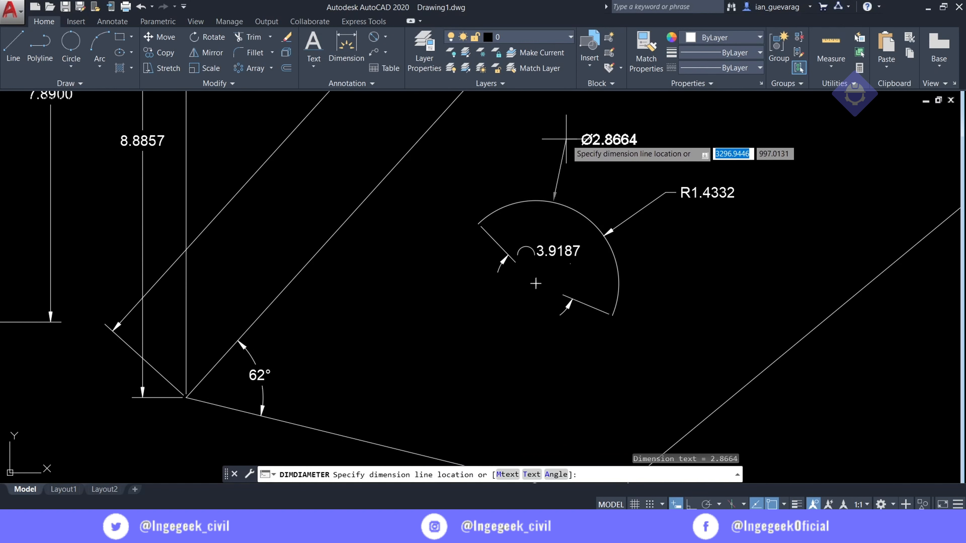
pyautogui.click(570, 133)
pyautogui.scroll(4, 583, 137)
pyautogui.moveTo(681, 218); pyautogui.dragTo(533, 222, button='middle')
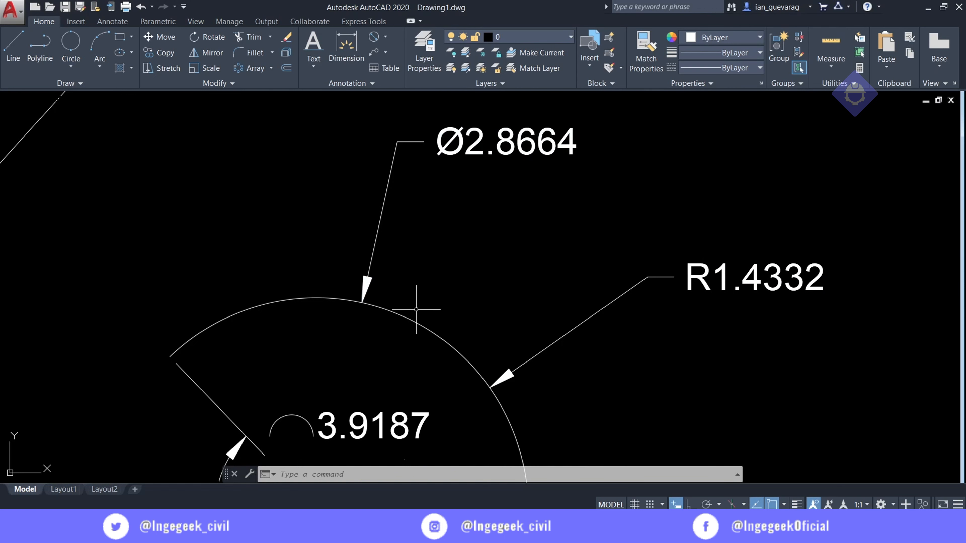
pyautogui.moveTo(409, 312); pyautogui.dragTo(498, 151, button='middle')
pyautogui.scroll(-4, 380, 301)
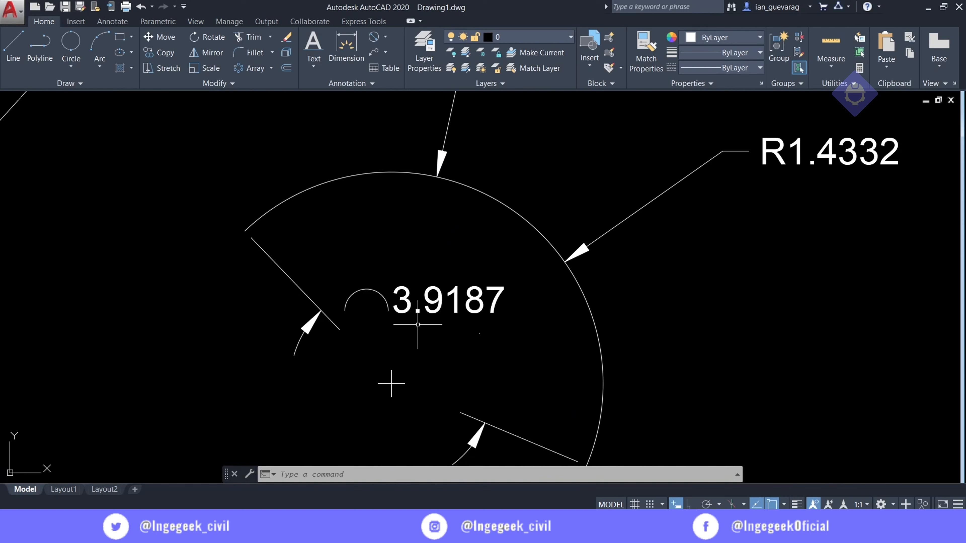
pyautogui.scroll(3, 605, 198)
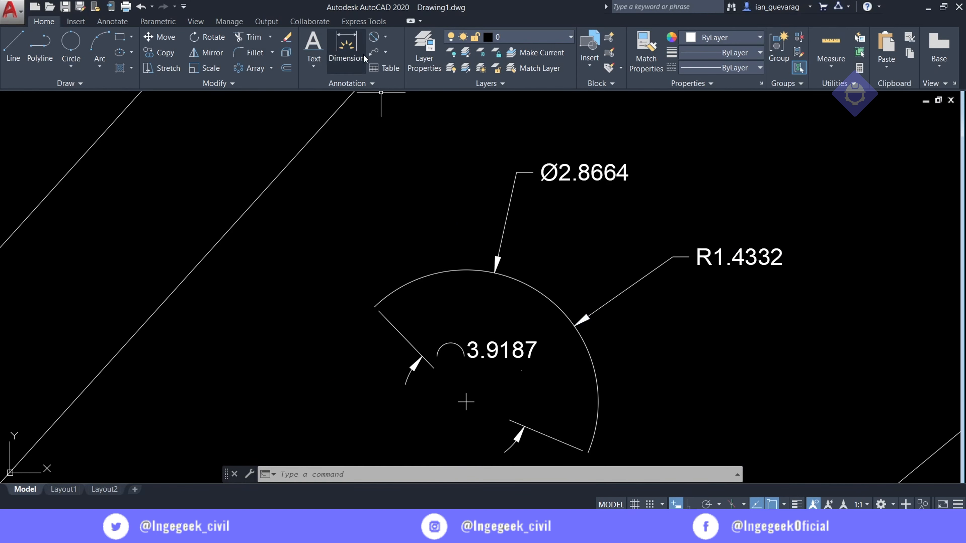
pyautogui.click(385, 37)
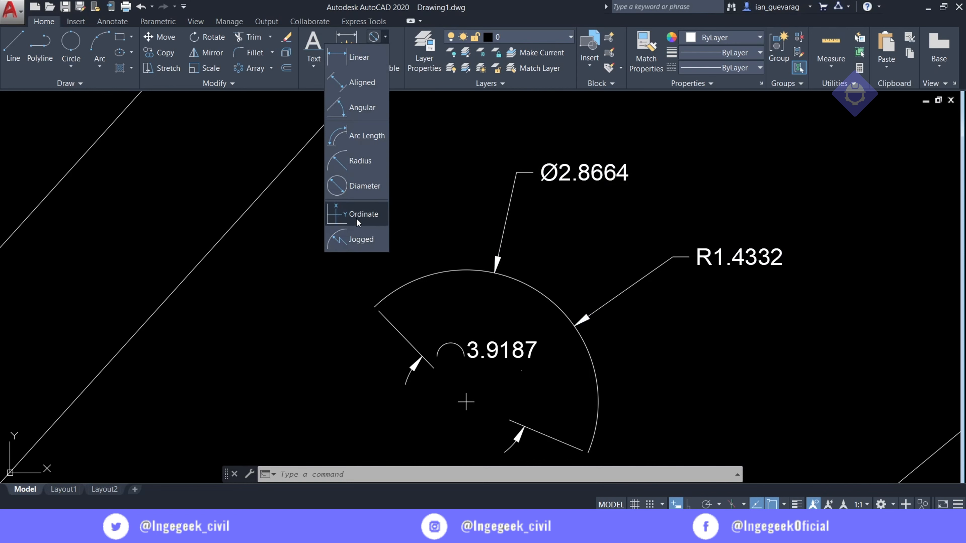
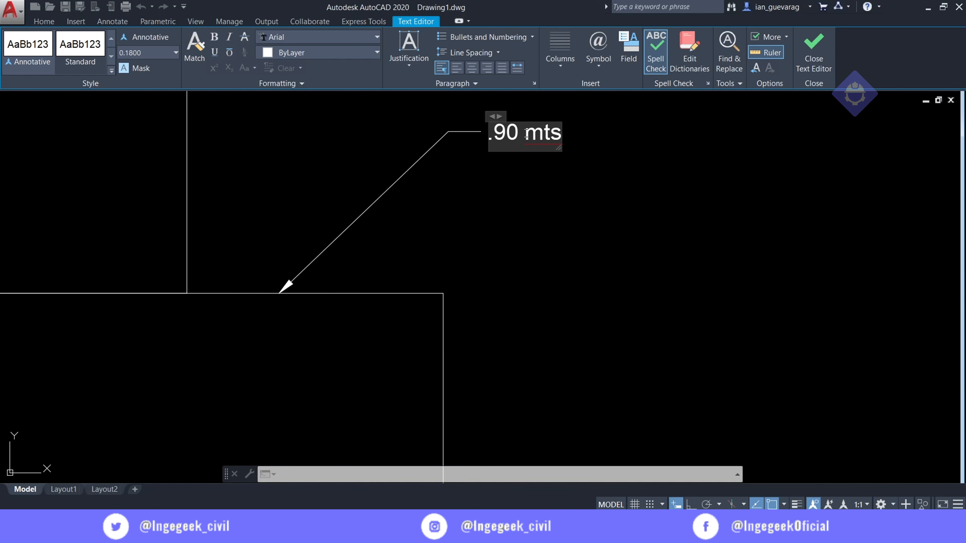
# Edit the text of the leader pointing at the wide rectangle's upper edge to read "N.C:90 mts" and finish the text
pyautogui.write('N.S.C.')
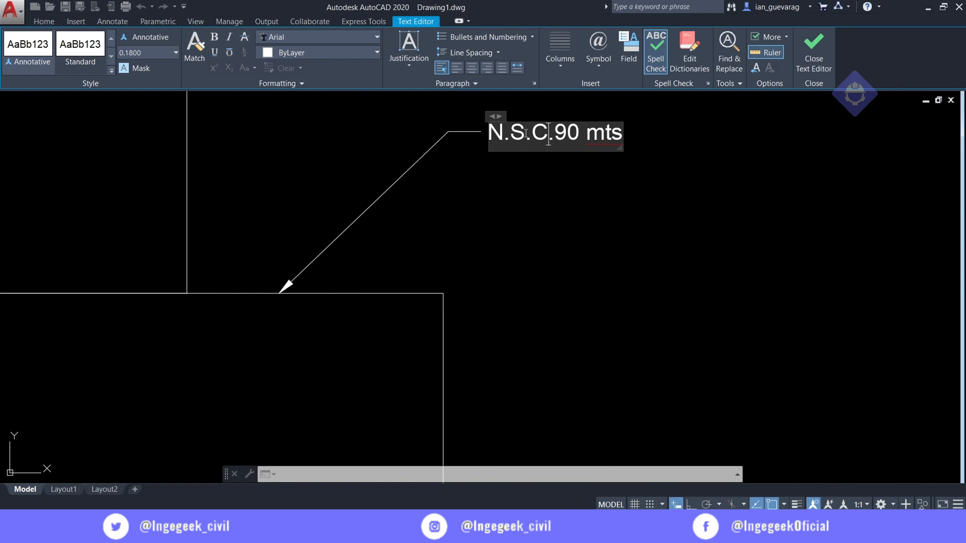
pyautogui.press('Delete')
pyautogui.write('.')
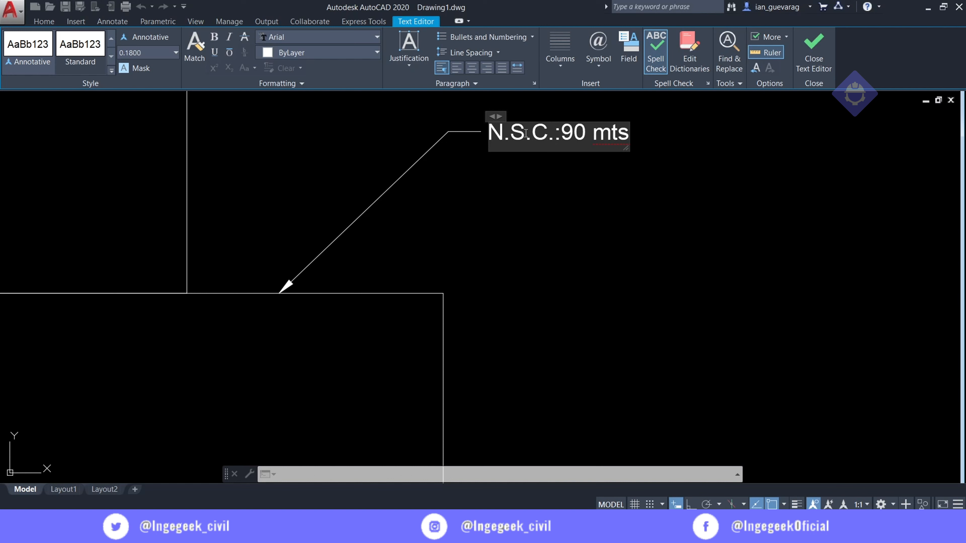
pyautogui.press('BackSpace')
pyautogui.press('BackSpace')
pyautogui.press('BackSpace')
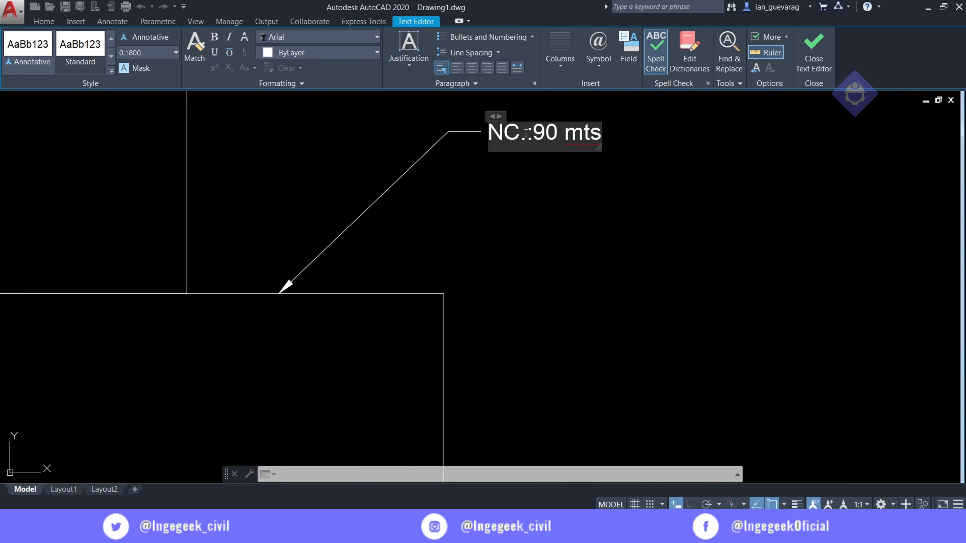
pyautogui.write('.')
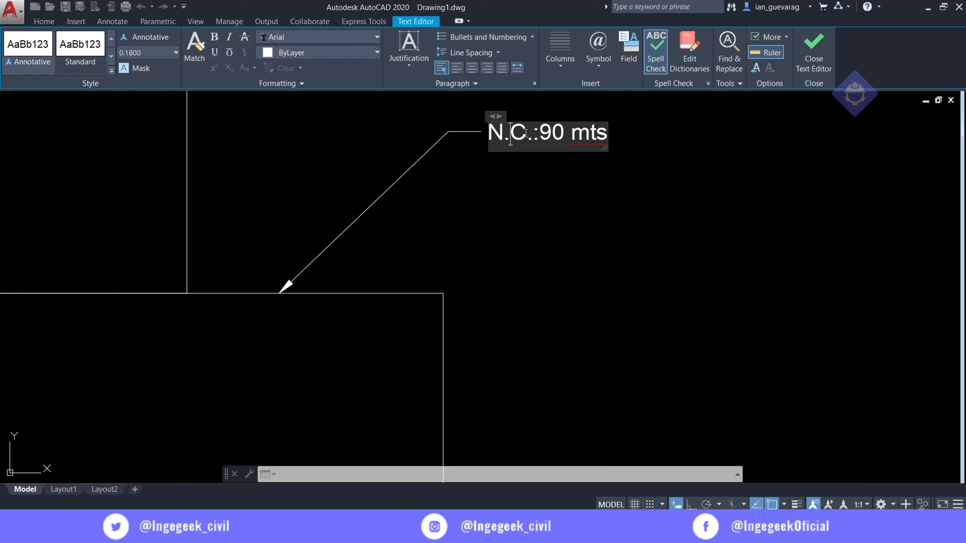
pyautogui.press('BackSpace')
pyautogui.press('BackSpace')
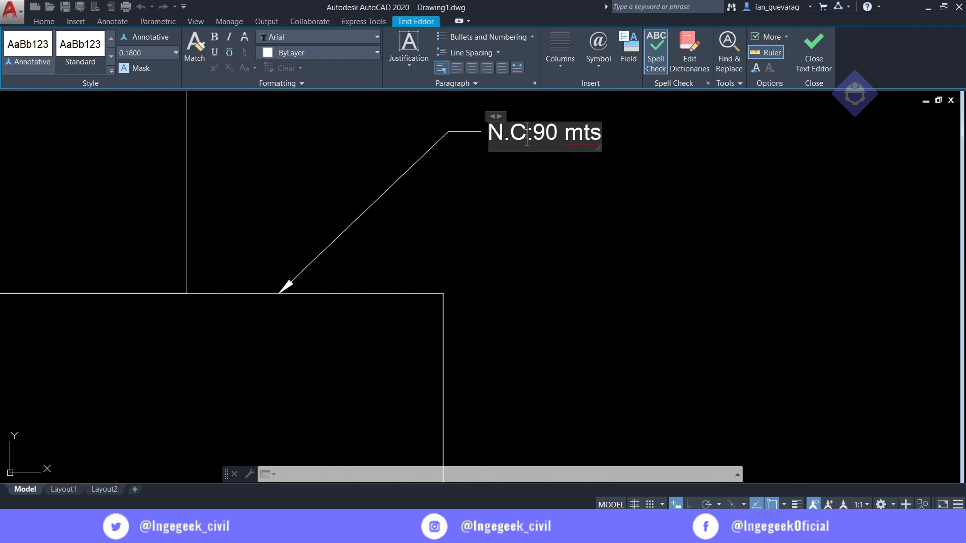
pyautogui.write('c')
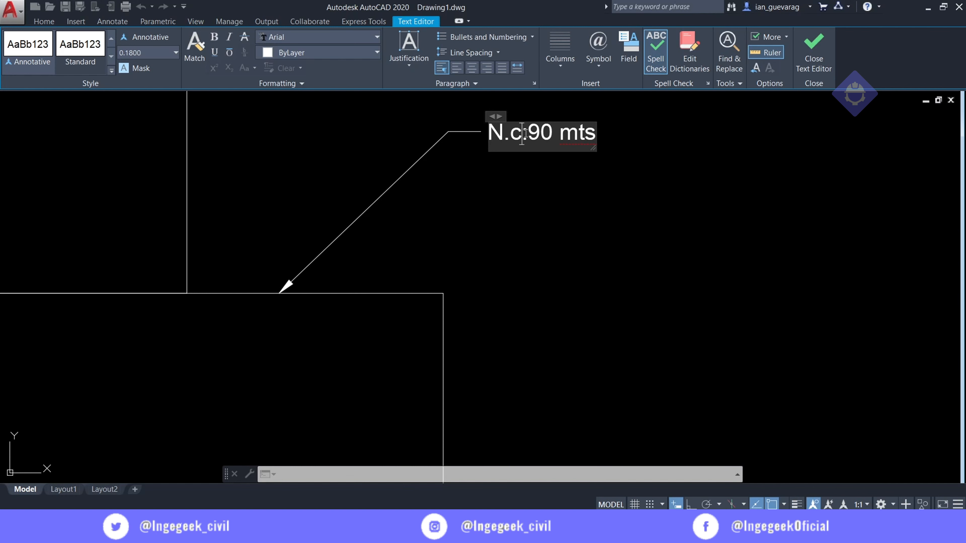
pyautogui.press('BackSpace')
pyautogui.write('C')
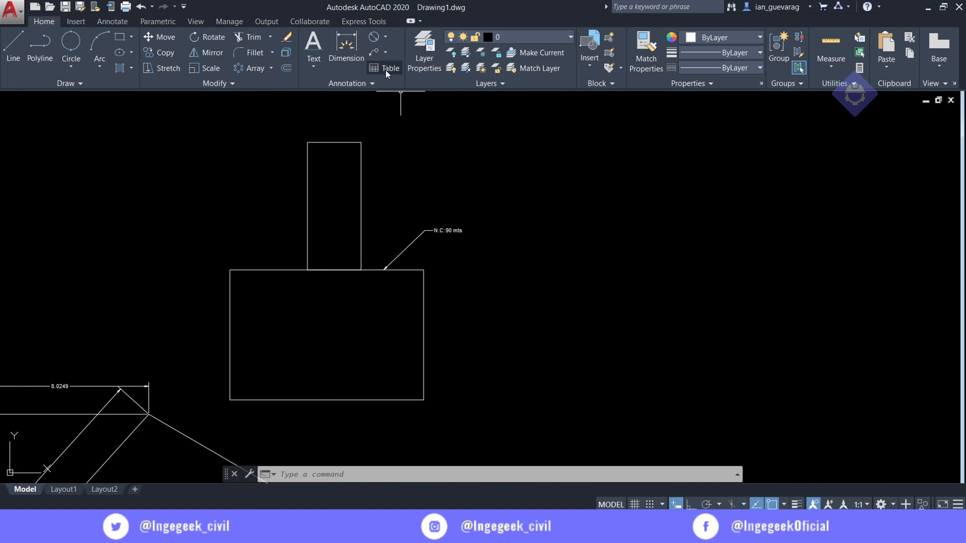
# Insert an empty Standard-style table with 5 columns and 1 data row in the free space beside the two stacked rectangles
pyautogui.click(385, 70)
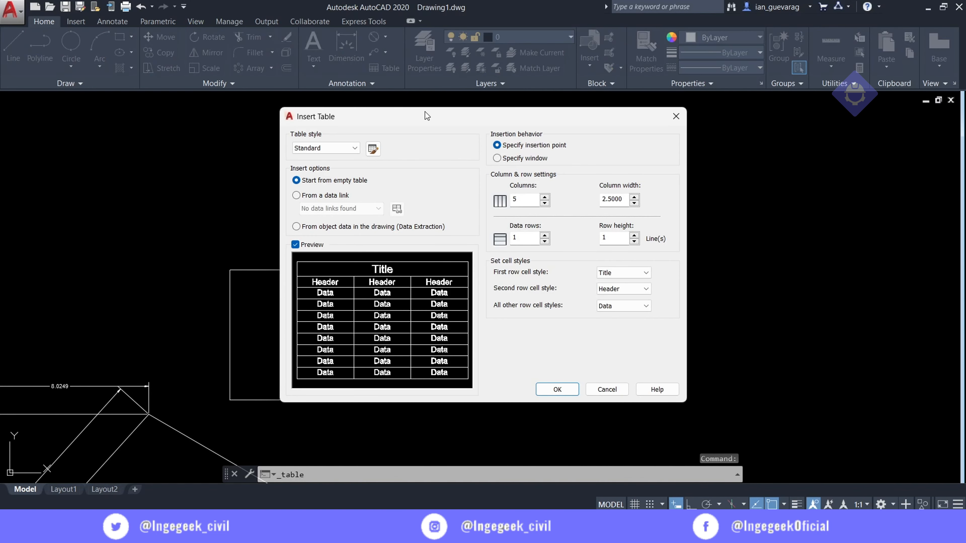
pyautogui.moveTo(425, 112)
pyautogui.mouseDown()
pyautogui.moveTo(472, 86)
pyautogui.moveTo(424, 115)
pyautogui.mouseUp()
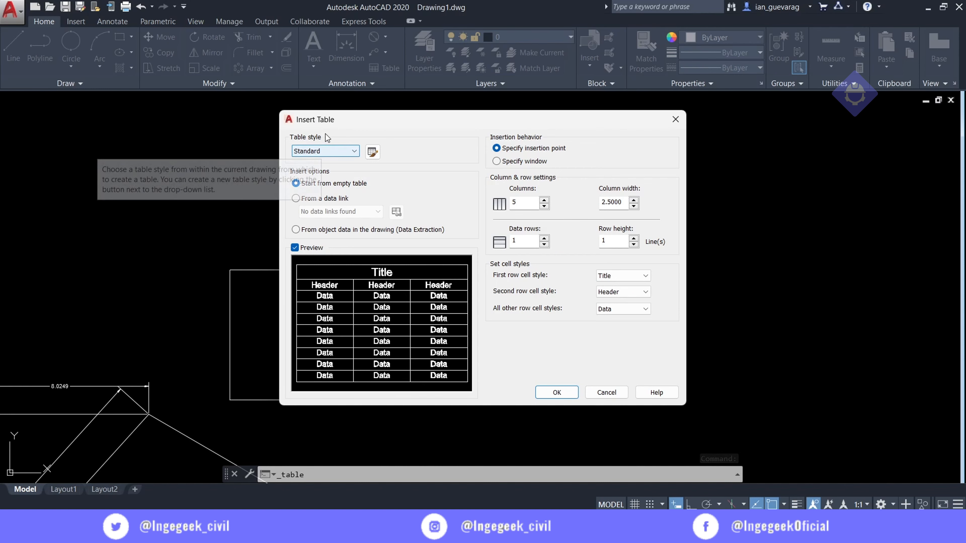
pyautogui.moveTo(334, 120); pyautogui.dragTo(361, 112)
pyautogui.click(374, 145)
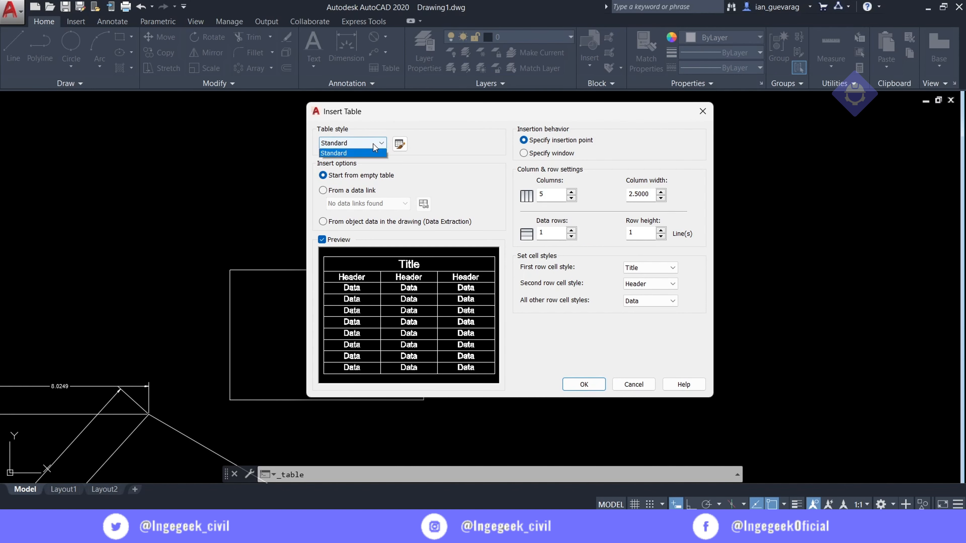
pyautogui.click(344, 155)
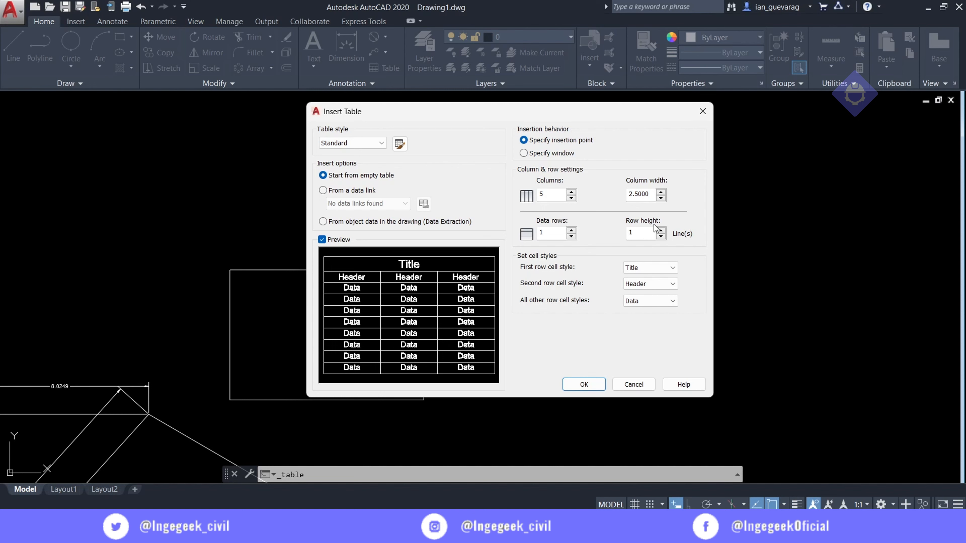
pyautogui.click(584, 384)
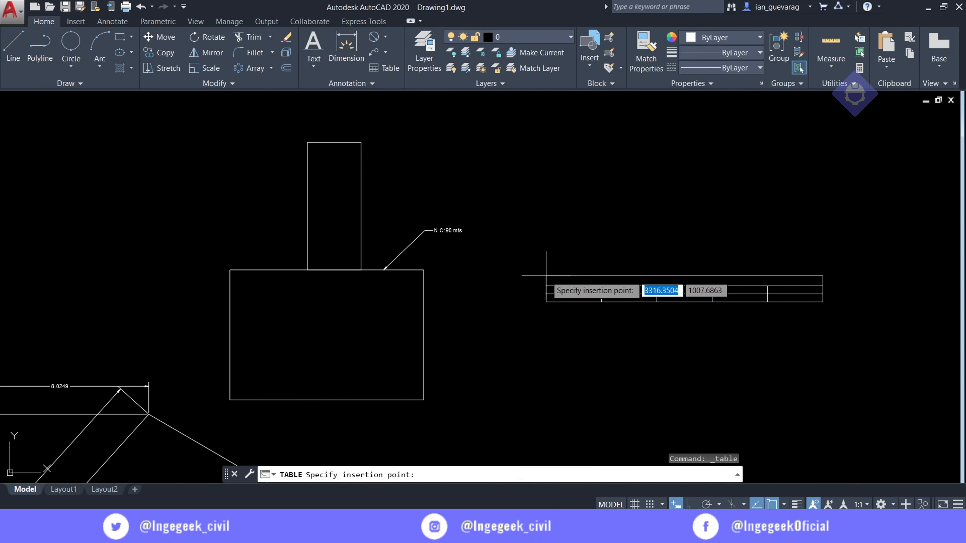
pyautogui.click(517, 282)
# Enter TITULO in the table's title row and N.P.T in header cell A2
pyautogui.write('TITULO')
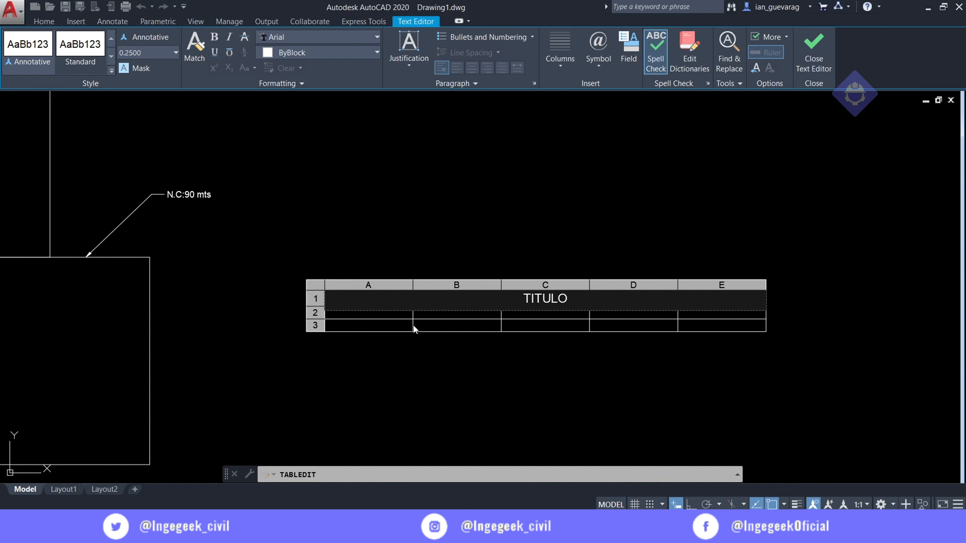
pyautogui.click(413, 329)
pyautogui.click(399, 313)
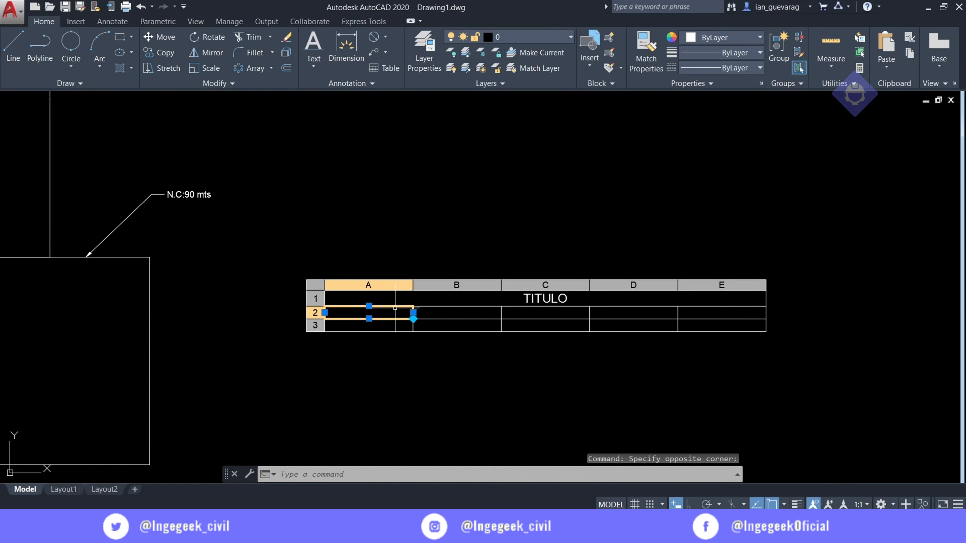
pyautogui.doubleClick(386, 311)
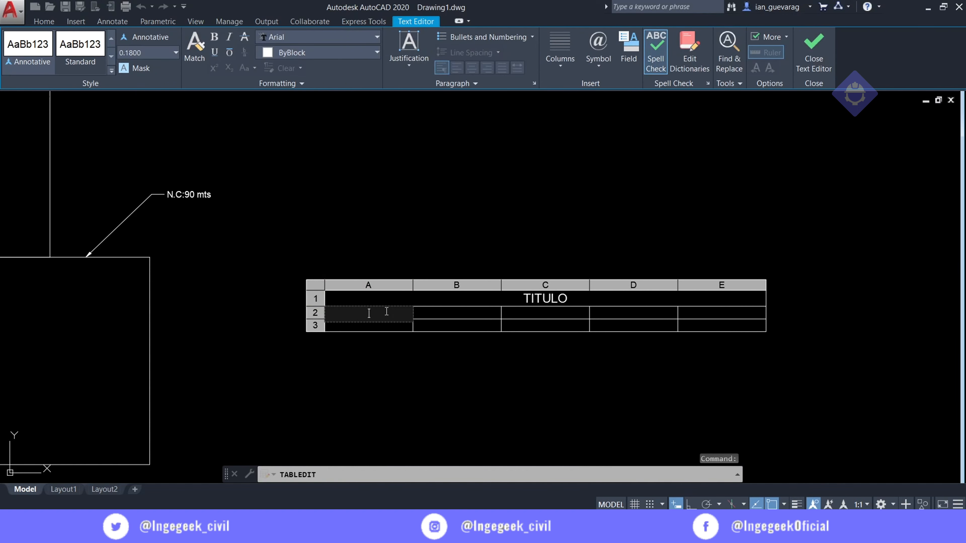
pyautogui.write('N.P.T')
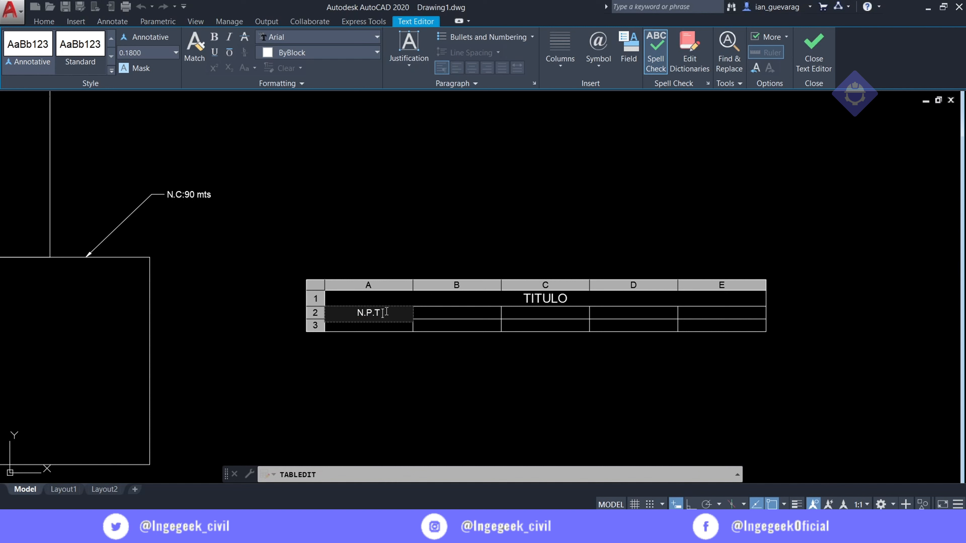
# Enter 0.90 in table cell B2, beside N.P.T, and finish the text editing
pyautogui.doubleClick(449, 312)
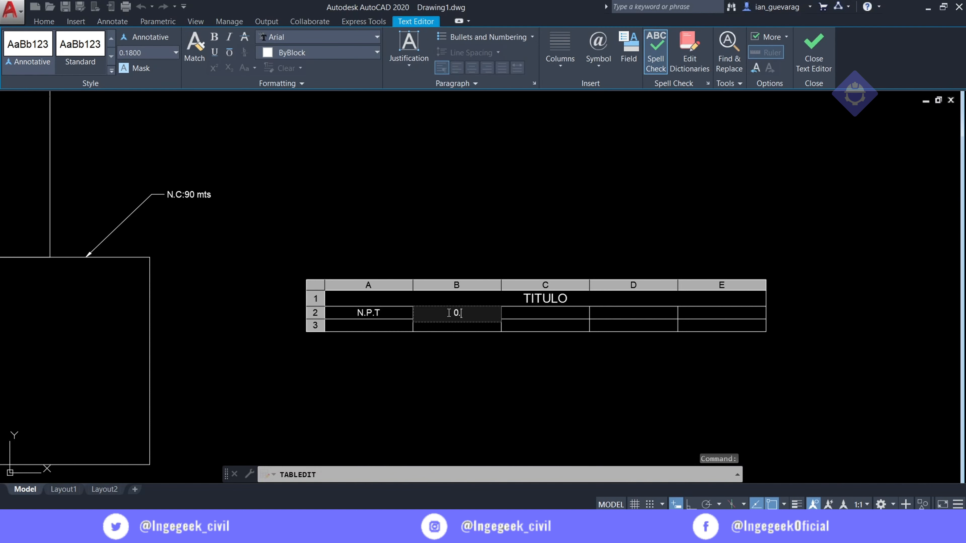
pyautogui.write('0.90')
pyautogui.click(505, 382)
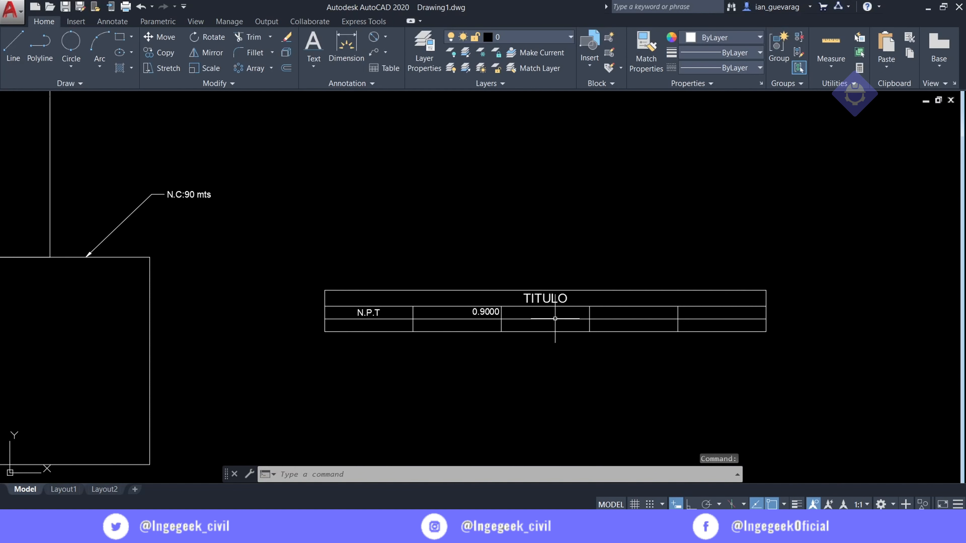
# Format the number in table cell B2 as Decimal with 0.00 precision and deselect the table
pyautogui.doubleClick(484, 311)
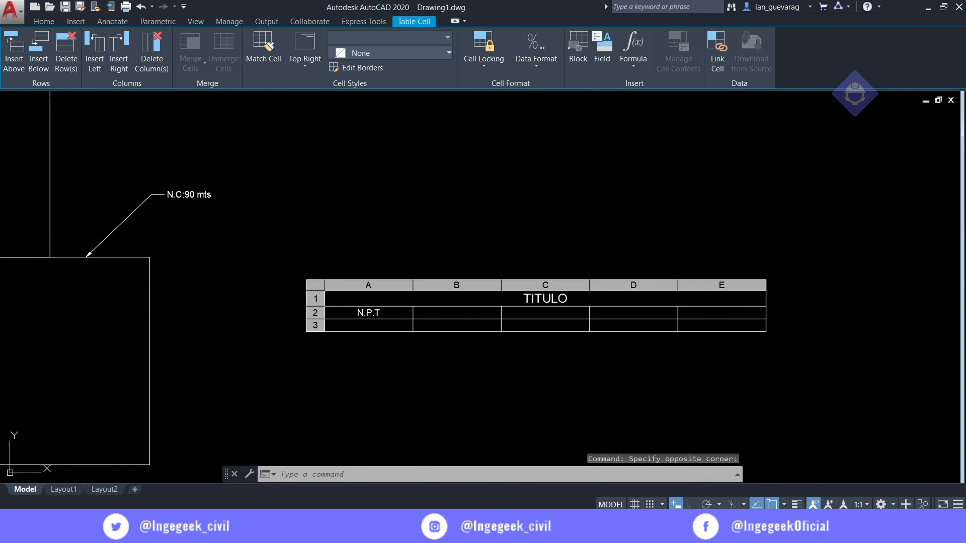
pyautogui.click(480, 339)
pyautogui.click(474, 310)
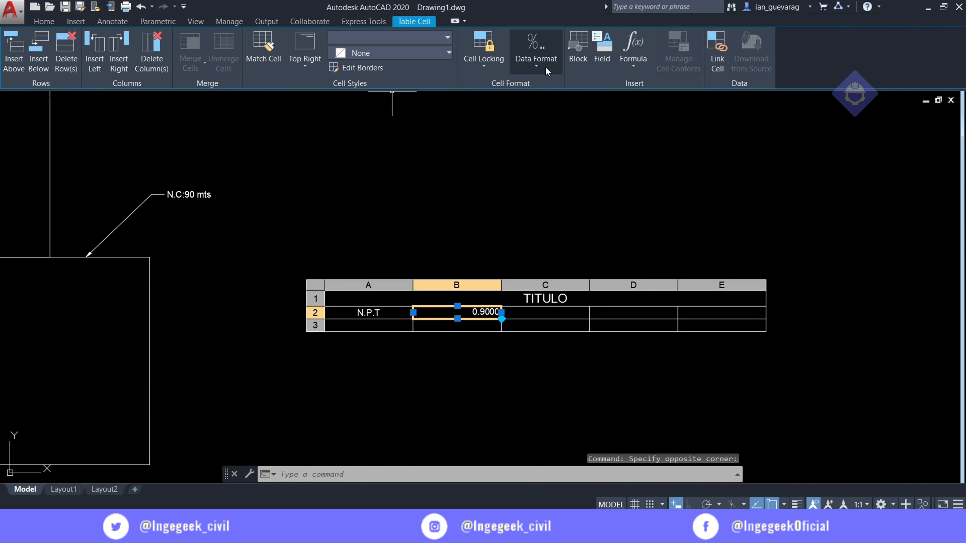
pyautogui.click(536, 63)
pyautogui.click(478, 220)
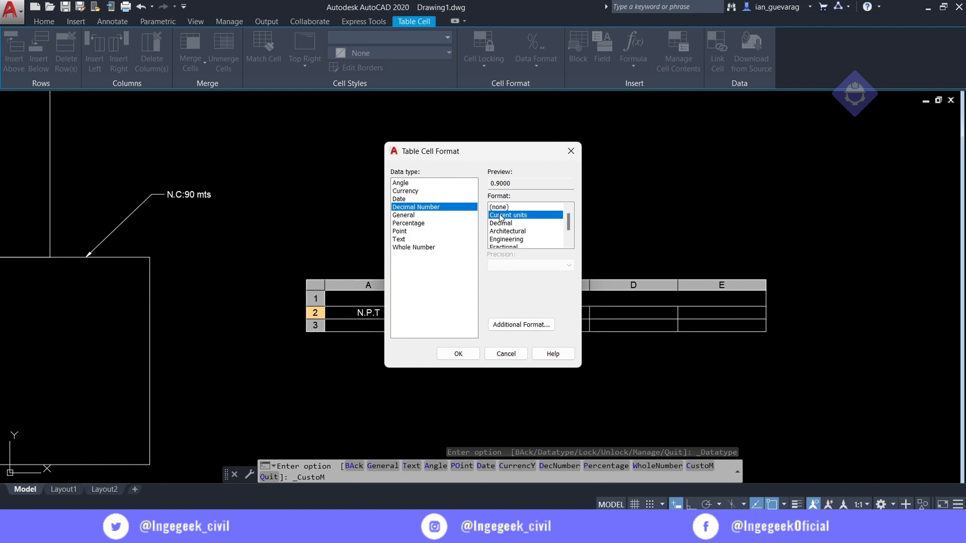
pyautogui.click(500, 223)
pyautogui.click(524, 266)
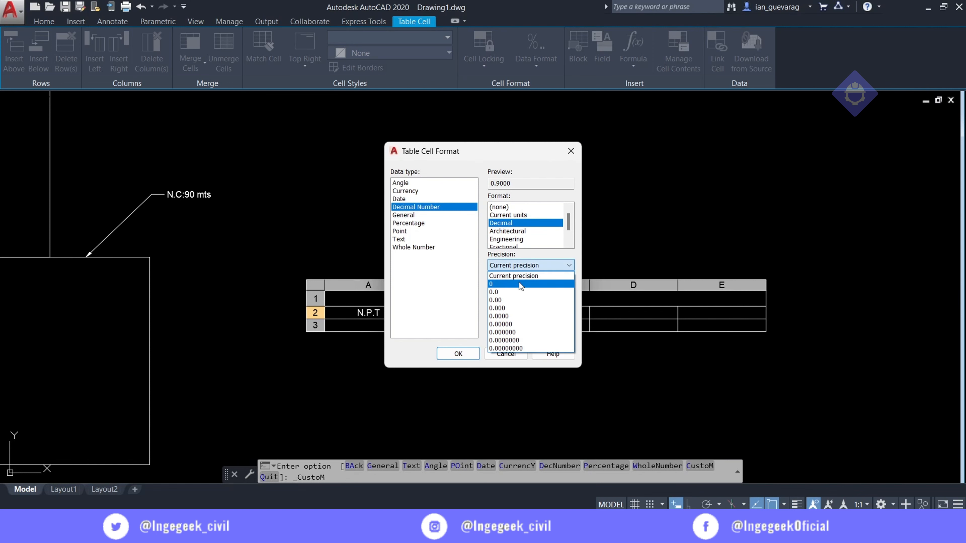
pyautogui.click(498, 300)
pyautogui.click(457, 353)
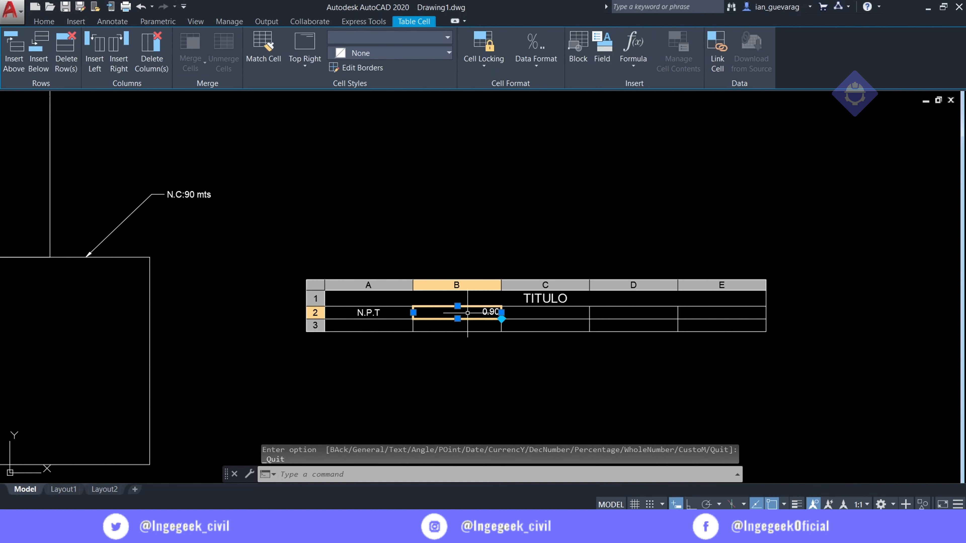
pyautogui.scroll(2, 467, 313)
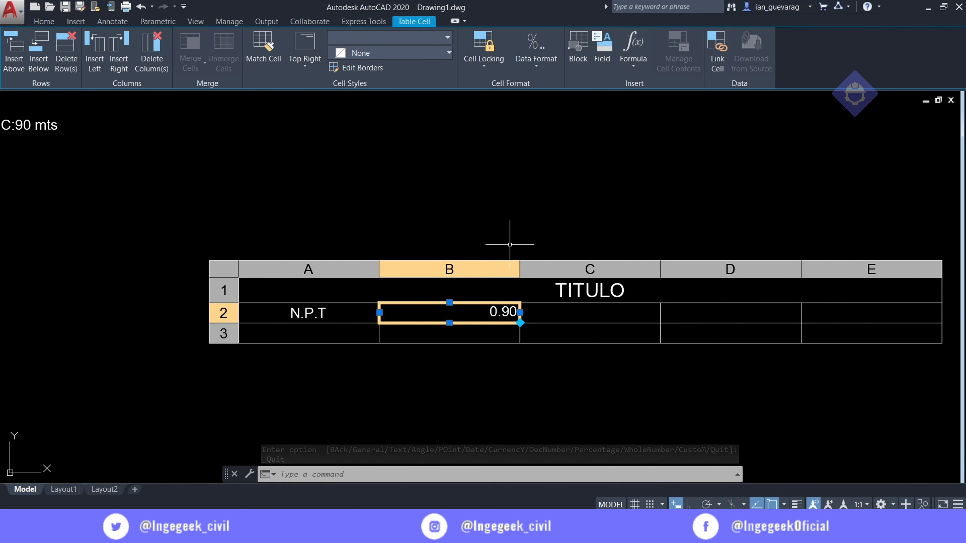
pyautogui.scroll(-2, 510, 245)
pyautogui.scroll(2, 489, 262)
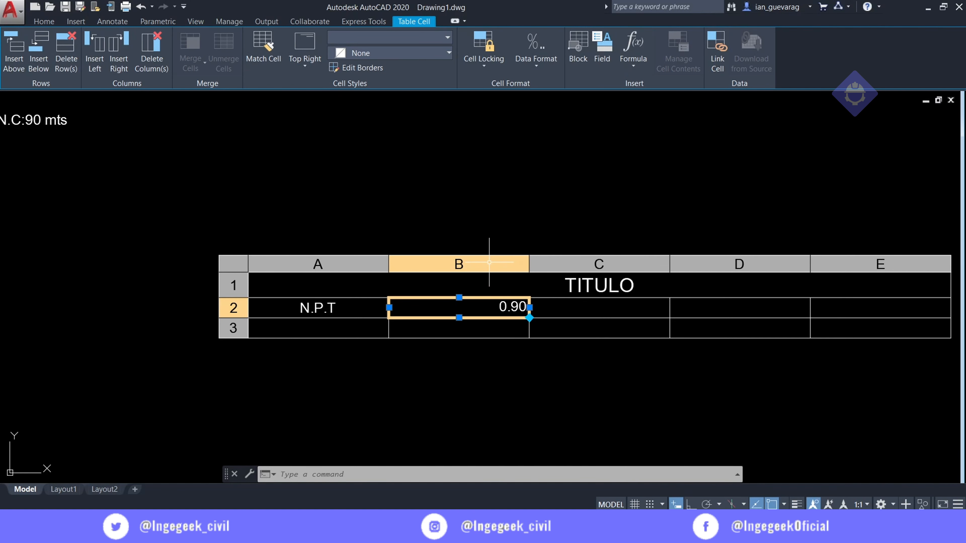
pyautogui.click(459, 209)
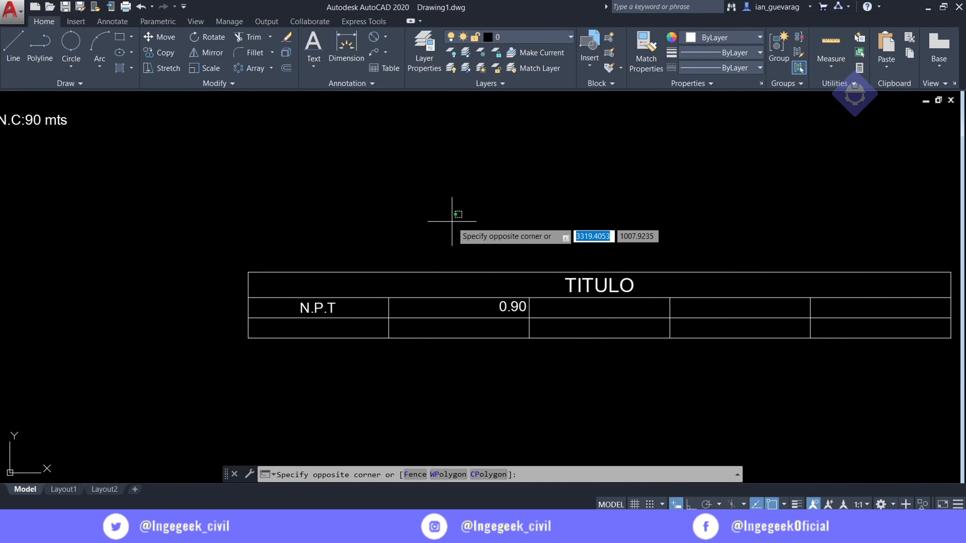
pyautogui.scroll(-3, 437, 274)
pyautogui.press('Escape')
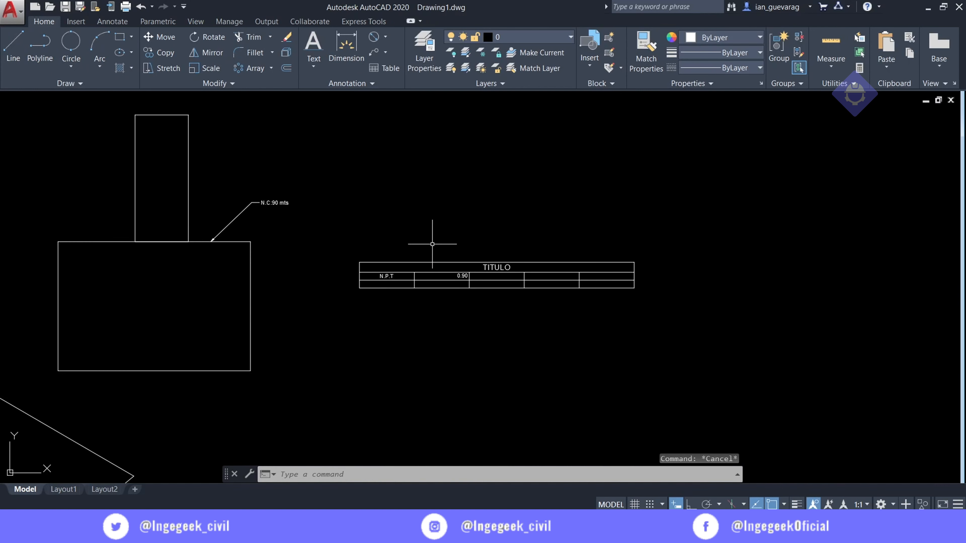
# Delete all objects in the drawing, including the dimensioned shapes, the stacked rectangles, the leader and the table
pyautogui.scroll(-2, 433, 238)
pyautogui.scroll(1, 362, 266)
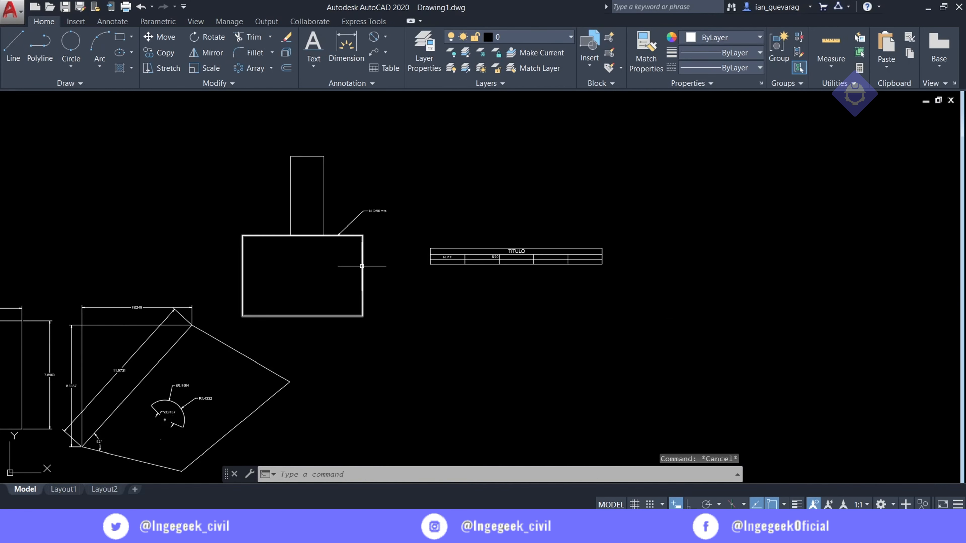
pyautogui.scroll(-2, 358, 238)
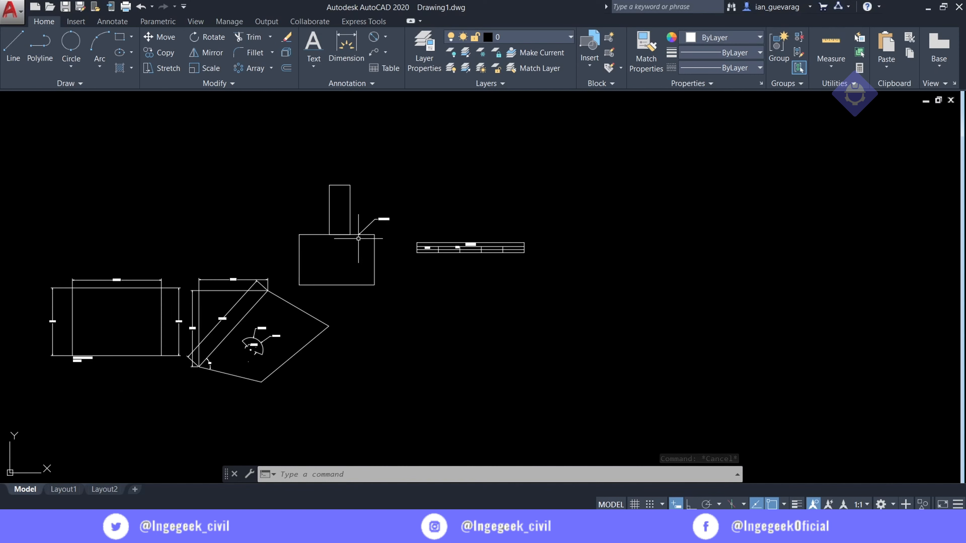
pyautogui.moveTo(405, 212); pyautogui.dragTo(560, 200, button='middle')
pyautogui.scroll(2, 518, 209)
pyautogui.scroll(-4, 457, 252)
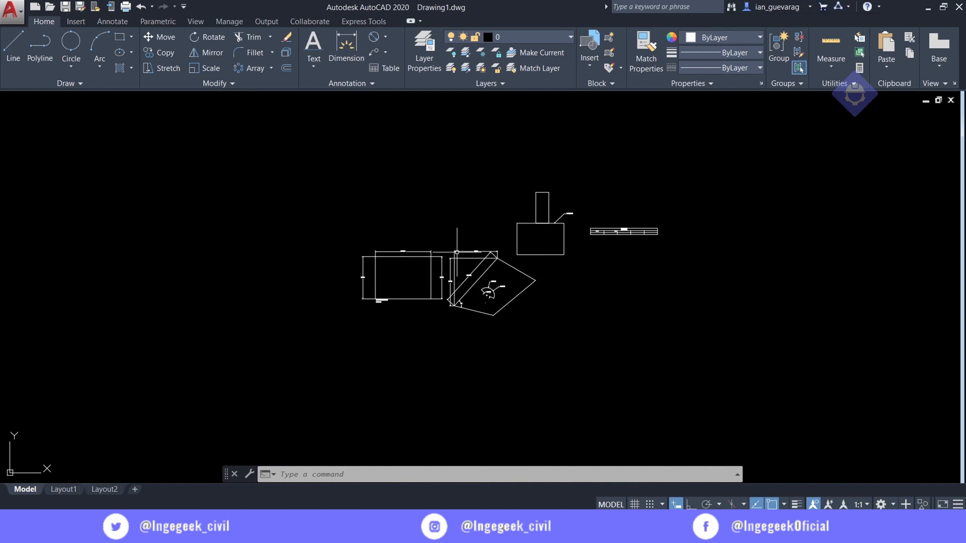
pyautogui.scroll(2, 457, 251)
pyautogui.click(701, 152)
pyautogui.click(302, 402)
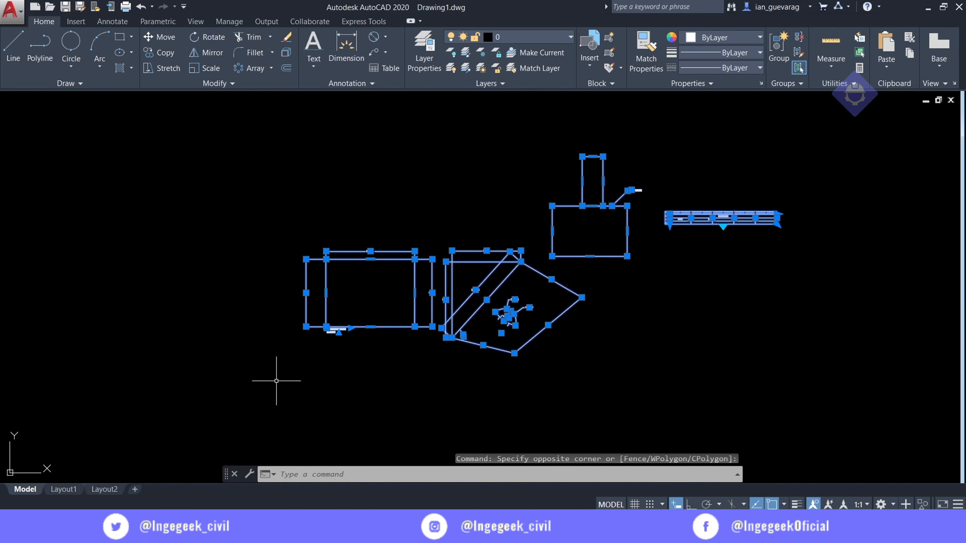
pyautogui.press('Delete')
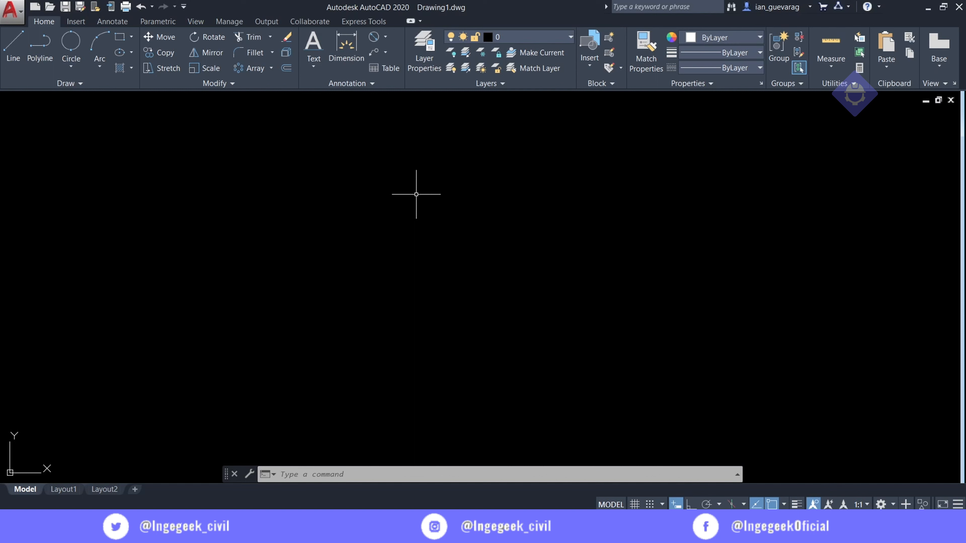
# Draw a large, nearly square rectangle with a narrow upright rectangle standing centrally on its upper edge
pyautogui.click(13, 46)
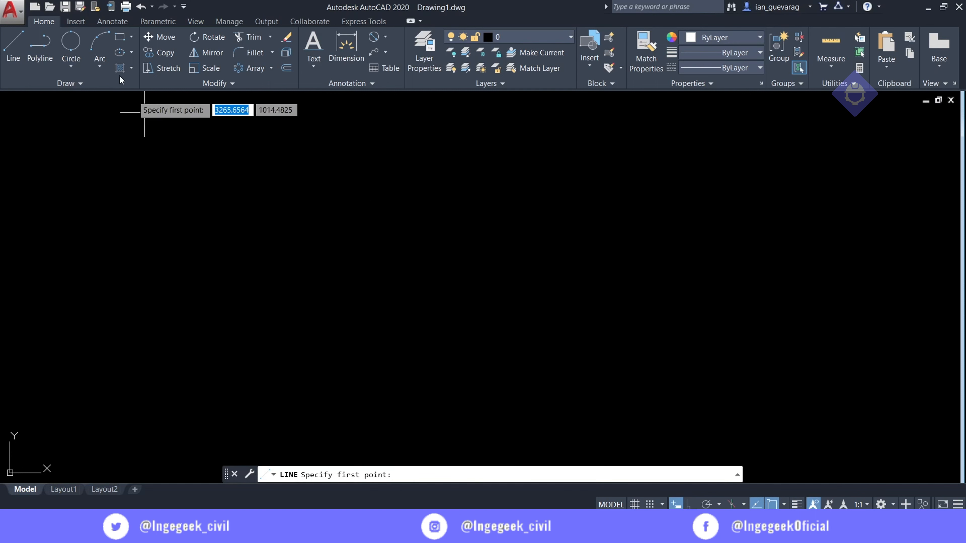
pyautogui.click(120, 36)
pyautogui.click(332, 214)
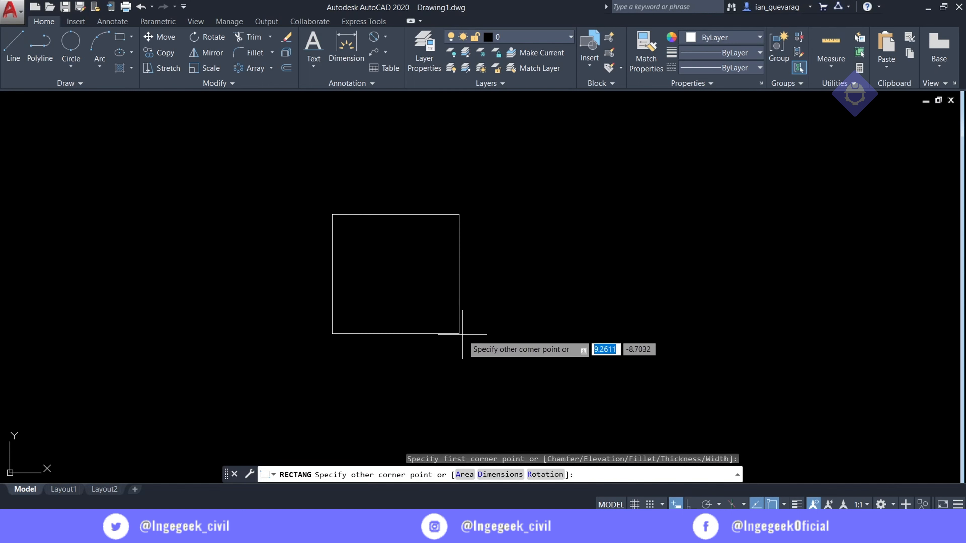
pyautogui.click(495, 373)
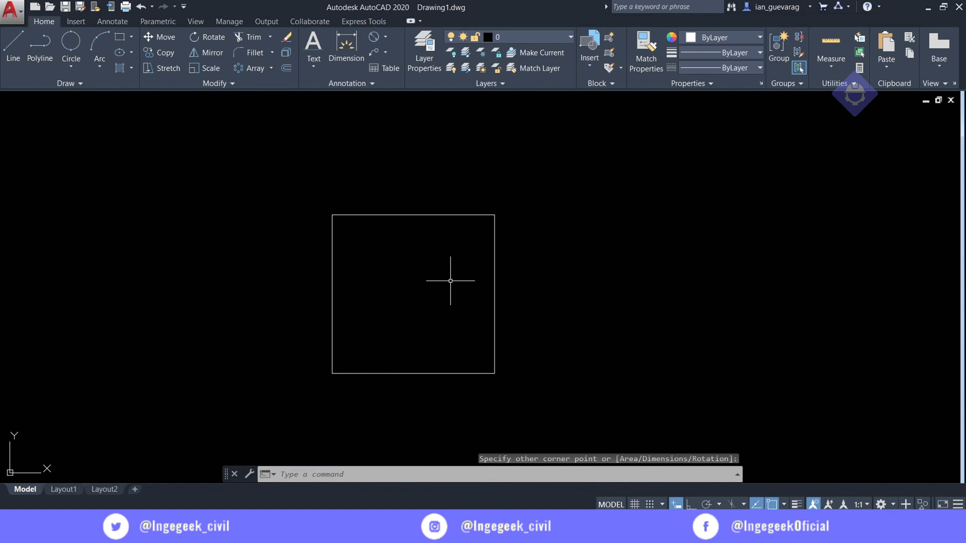
pyautogui.click(121, 39)
pyautogui.click(385, 214)
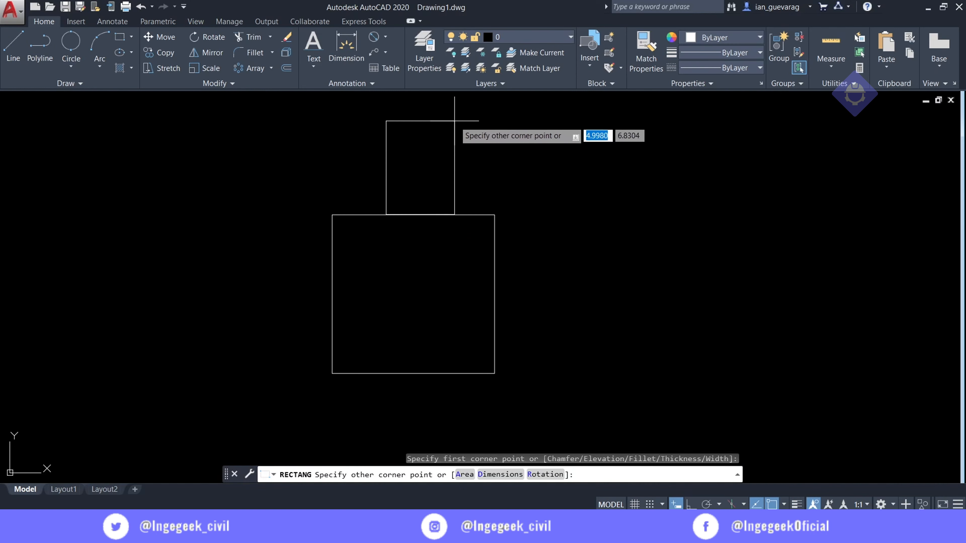
pyautogui.click(440, 108)
# Draw a horizontal line about 29.5 units long with Ortho on, crossing the narrow rectangle and extending past both sides
pyautogui.click(15, 50)
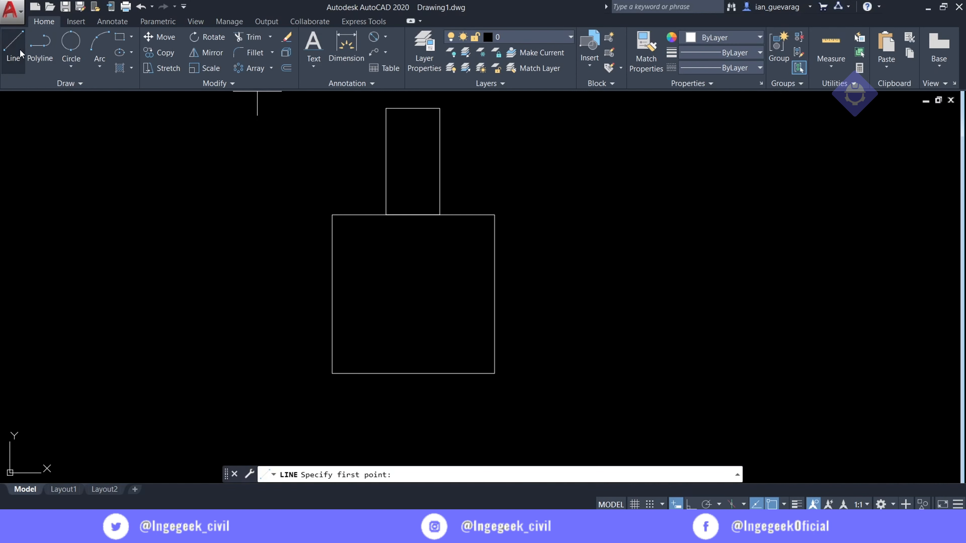
pyautogui.click(245, 157)
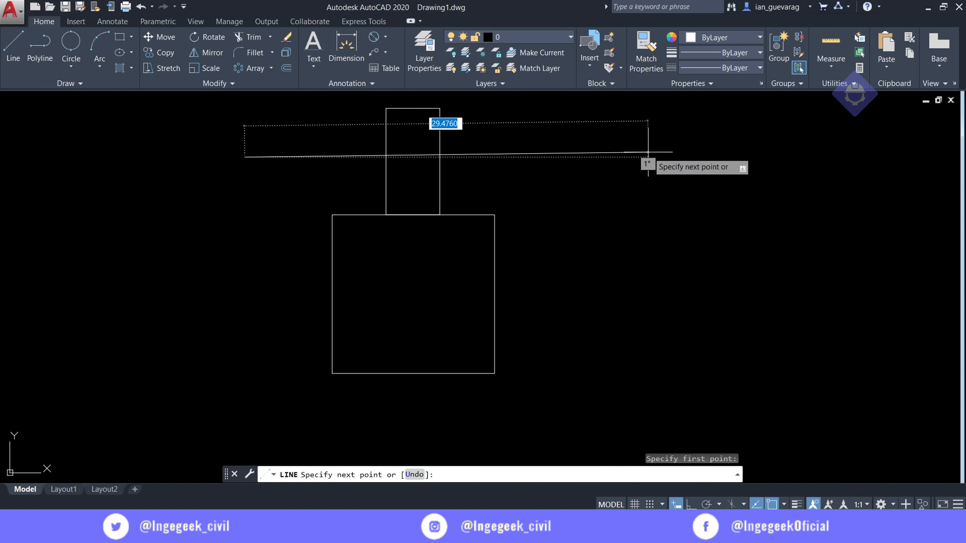
pyautogui.press('F8')
pyautogui.click(648, 156)
pyautogui.press('Escape')
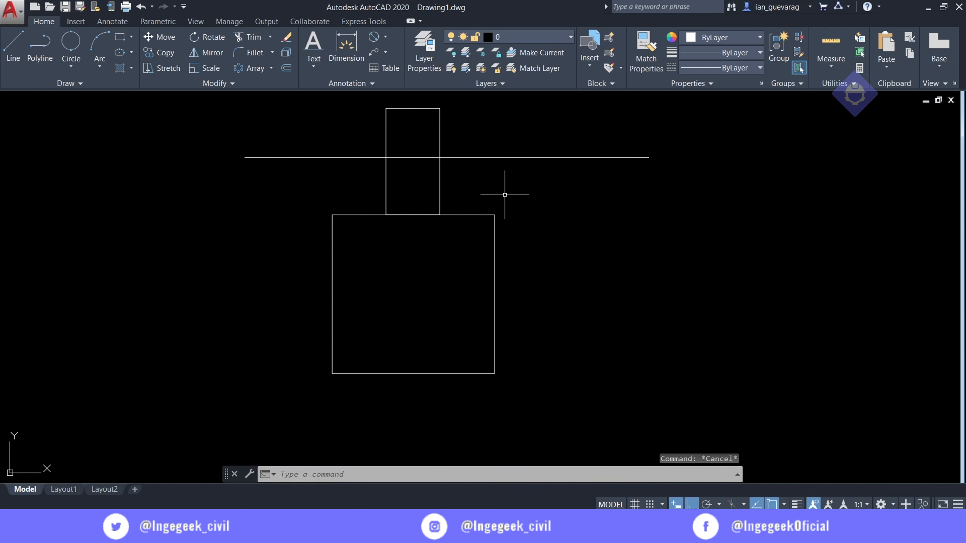
# Trim away the part of the horizontal line that lies inside the narrow rectangle
pyautogui.write('tr')
pyautogui.press('Return')
pyautogui.press('Return')
pyautogui.click(414, 157)
pyautogui.press('Escape')
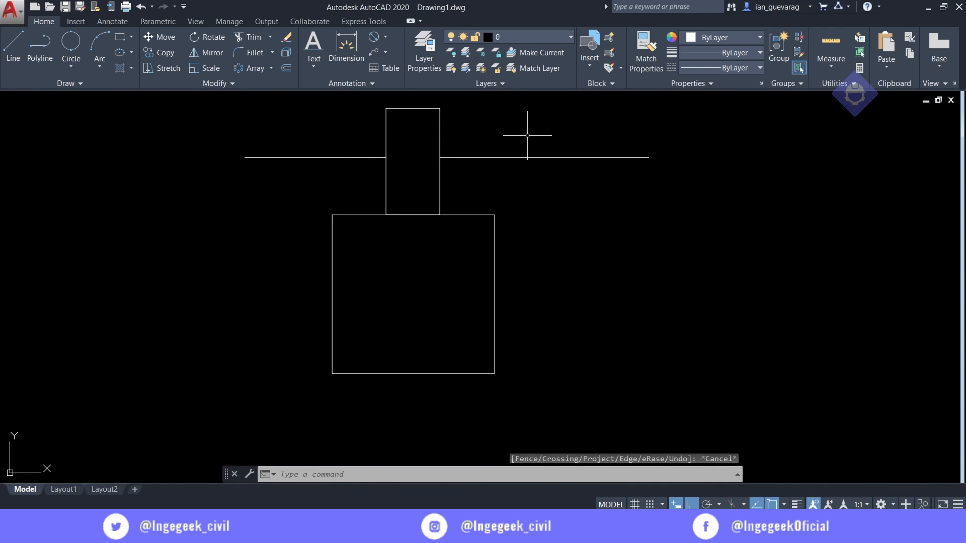
pyautogui.scroll(2, 530, 136)
pyautogui.moveTo(449, 239); pyautogui.dragTo(509, 235, button='middle')
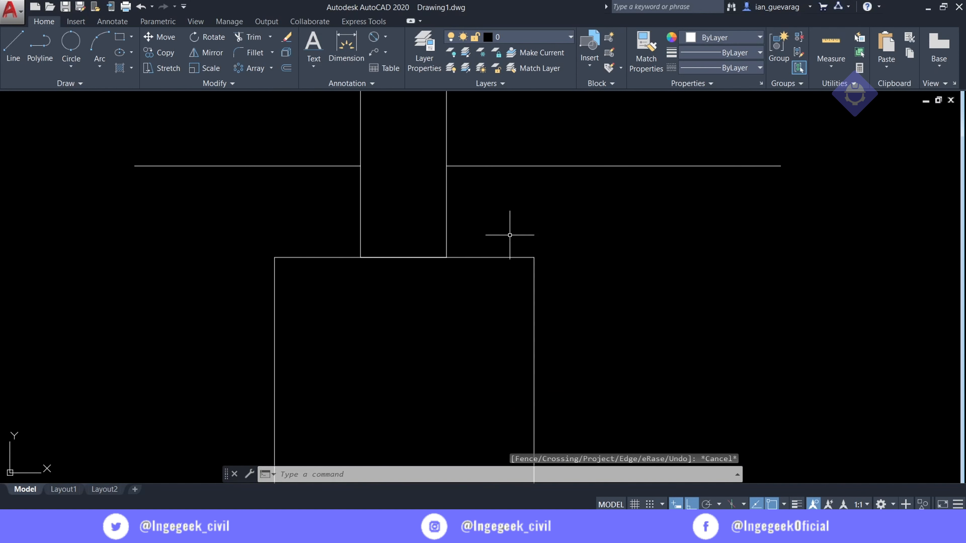
pyautogui.click(509, 236)
pyautogui.click(286, 403)
pyautogui.click(641, 143)
pyautogui.press('Escape')
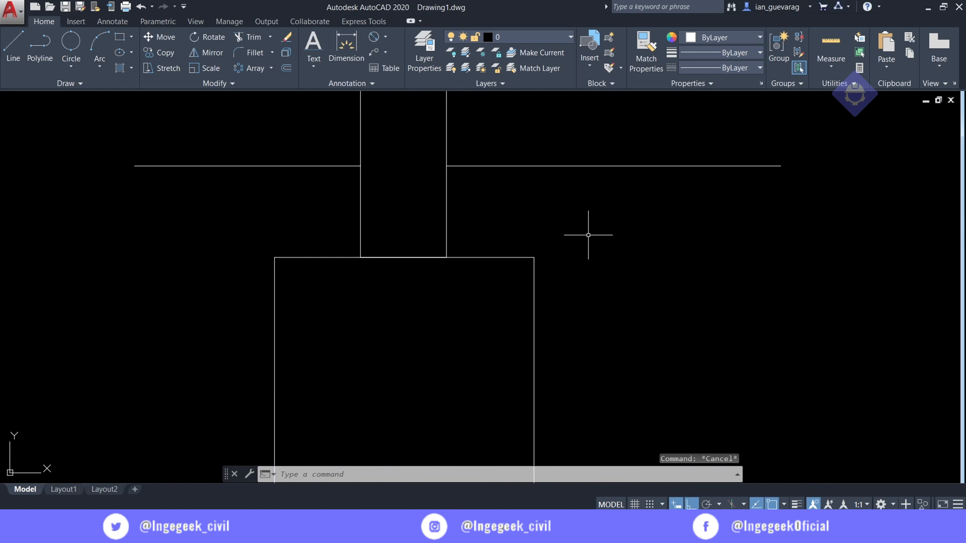
pyautogui.scroll(-4, 588, 235)
pyautogui.scroll(2, 495, 216)
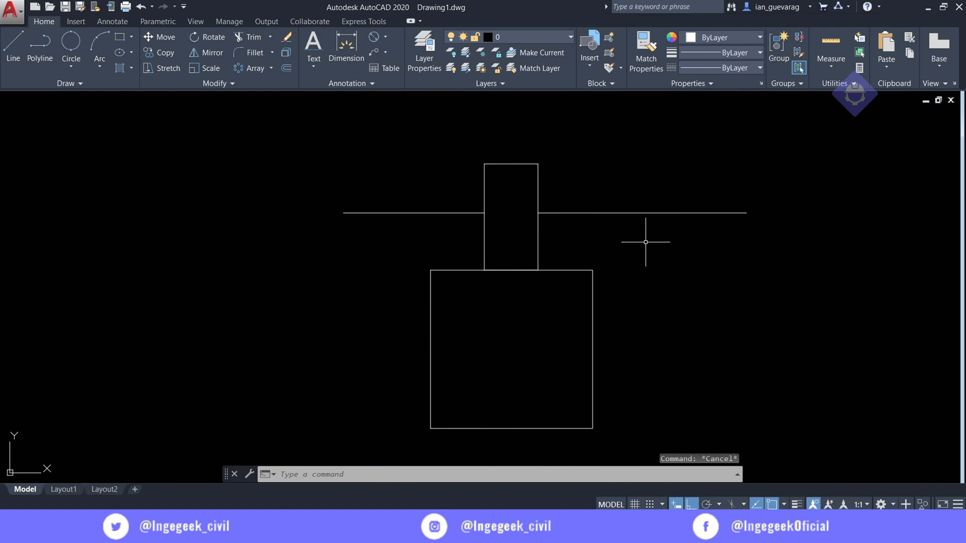
# Create a layer named CIMIENTO CORRIDO and set its color to blue
pyautogui.click(424, 65)
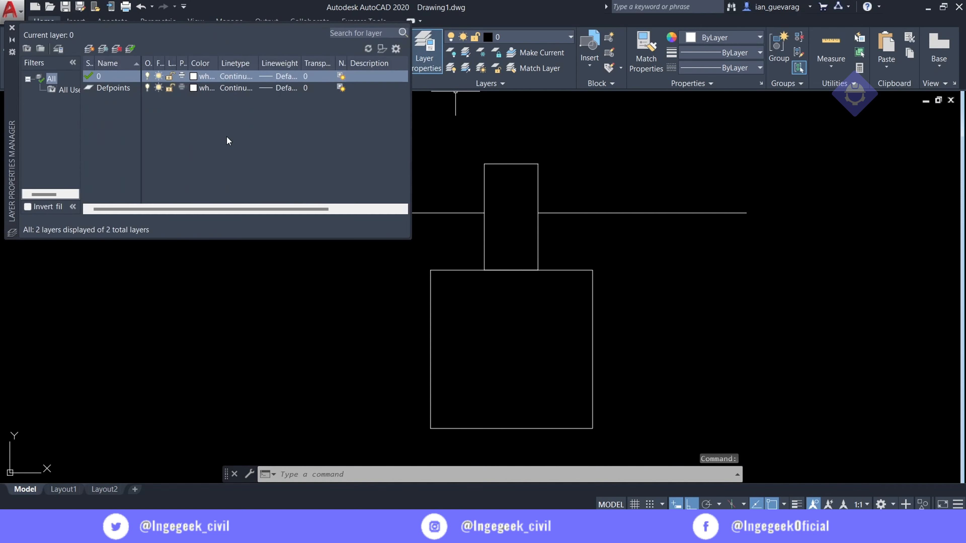
pyautogui.click(91, 49)
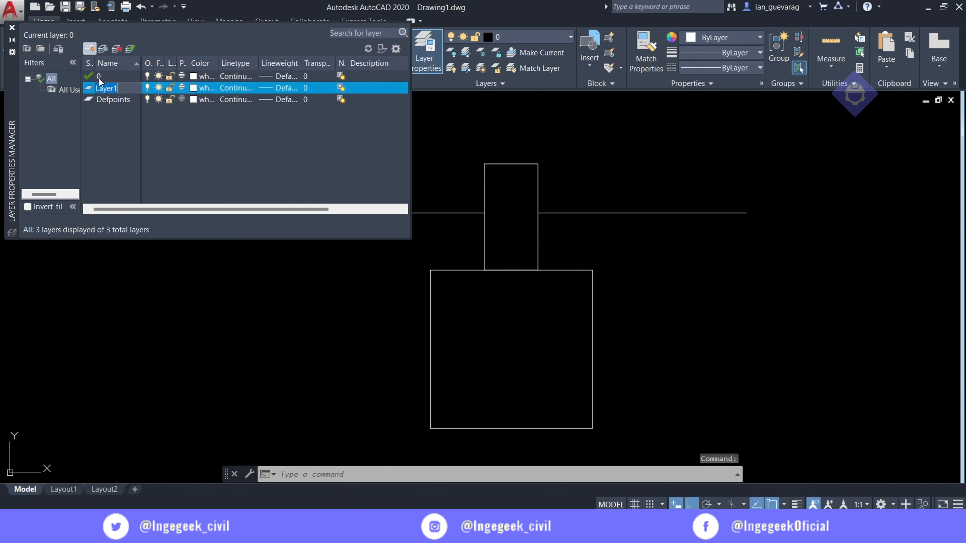
pyautogui.write('Cl')
pyautogui.write('MIENTO CORRIDO')
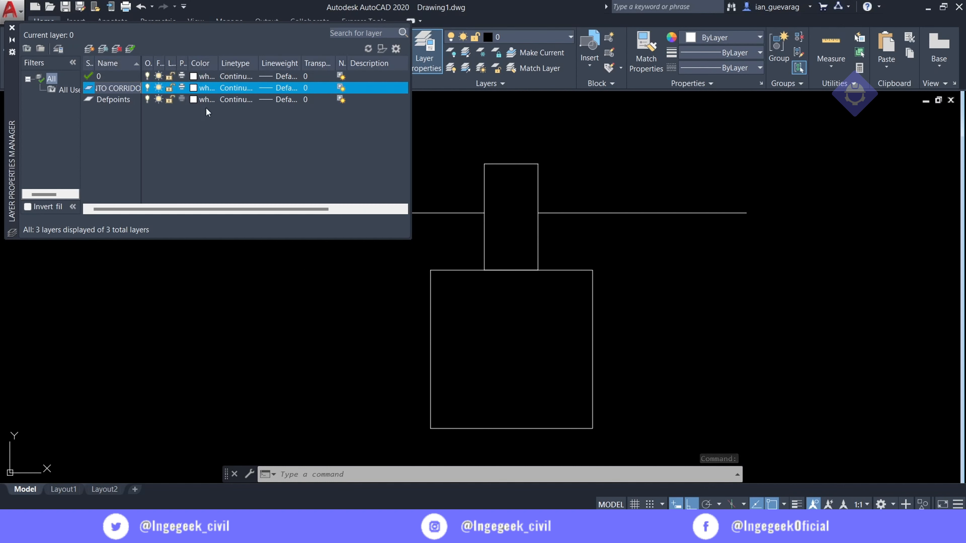
pyautogui.click(195, 86)
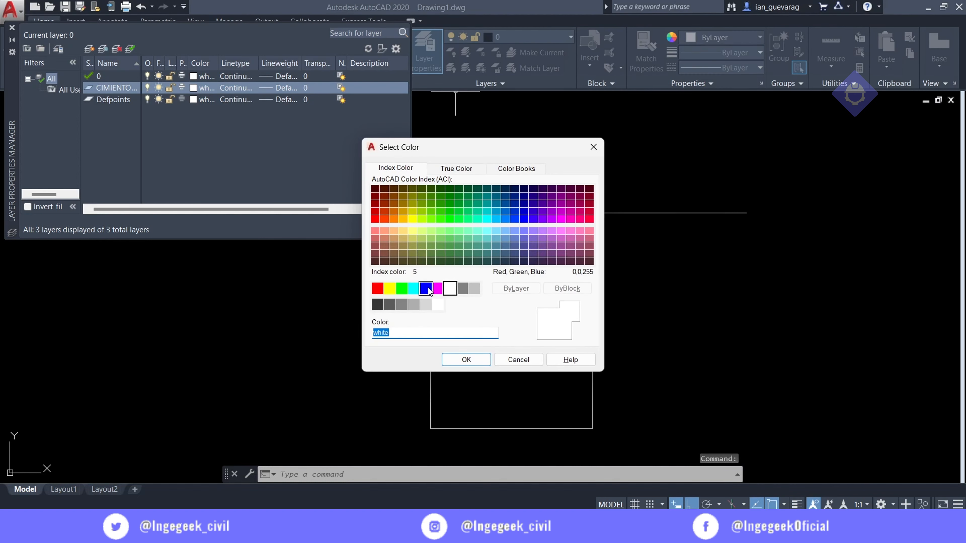
pyautogui.click(426, 288)
pyautogui.click(466, 360)
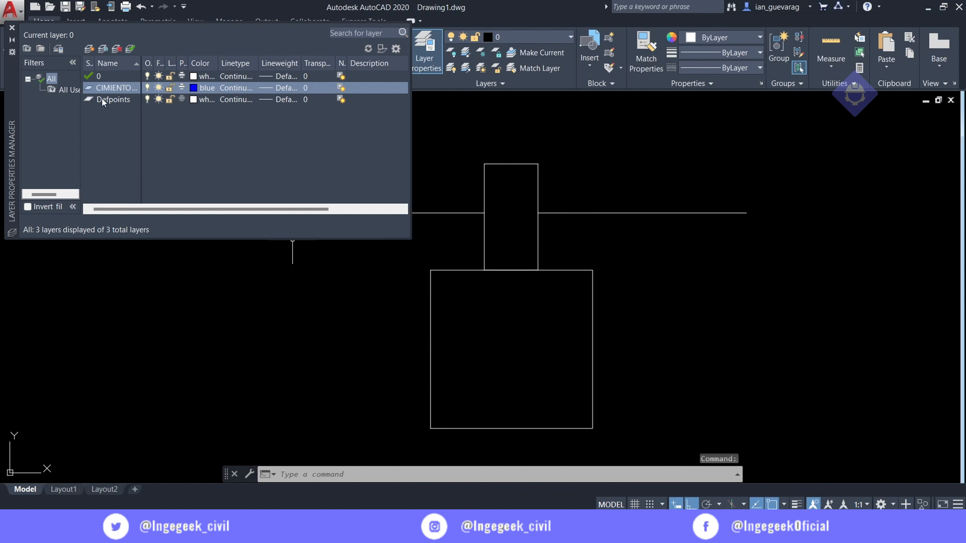
# Create a layer named T.N and set its color to brown index color 35
pyautogui.click(89, 48)
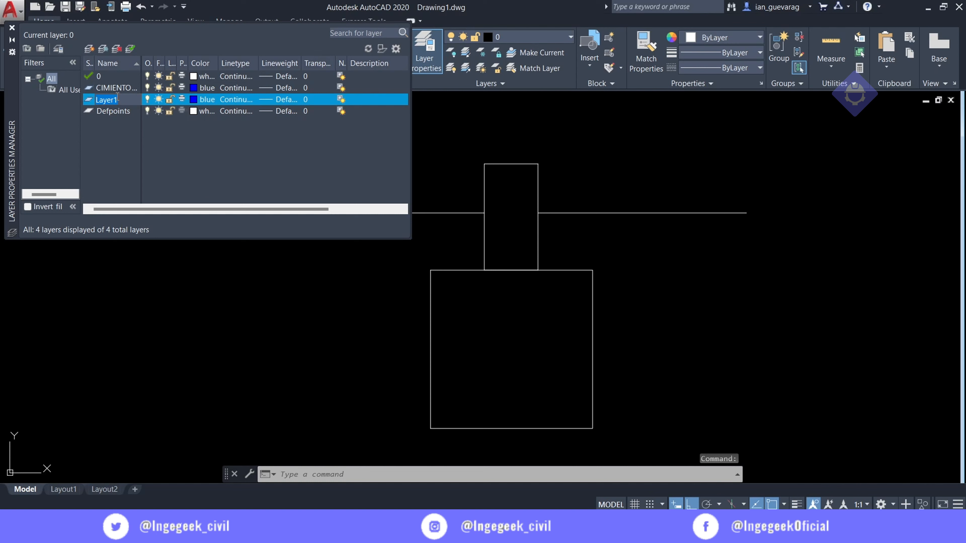
pyautogui.write('T.N')
pyautogui.click(196, 100)
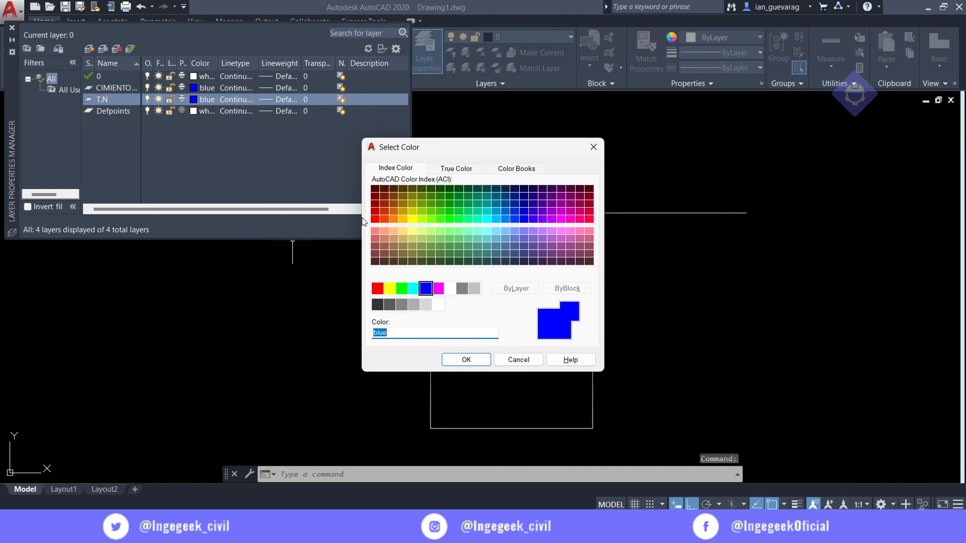
pyautogui.click(403, 218)
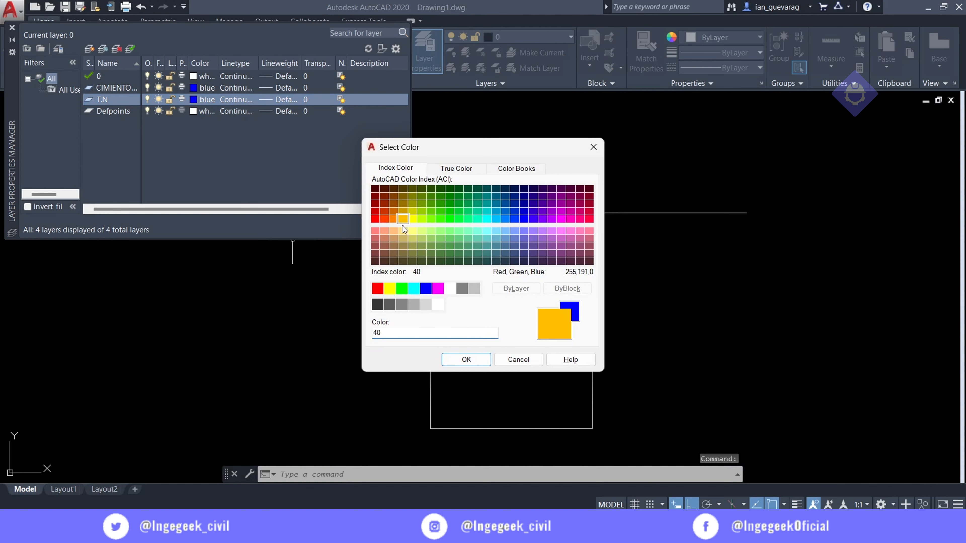
pyautogui.click(393, 246)
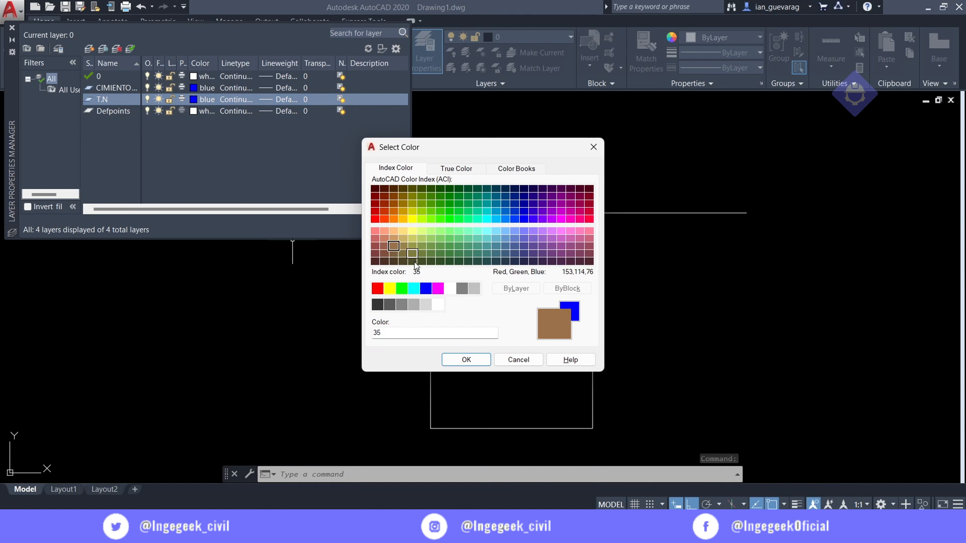
pyautogui.click(466, 359)
pyautogui.click(661, 175)
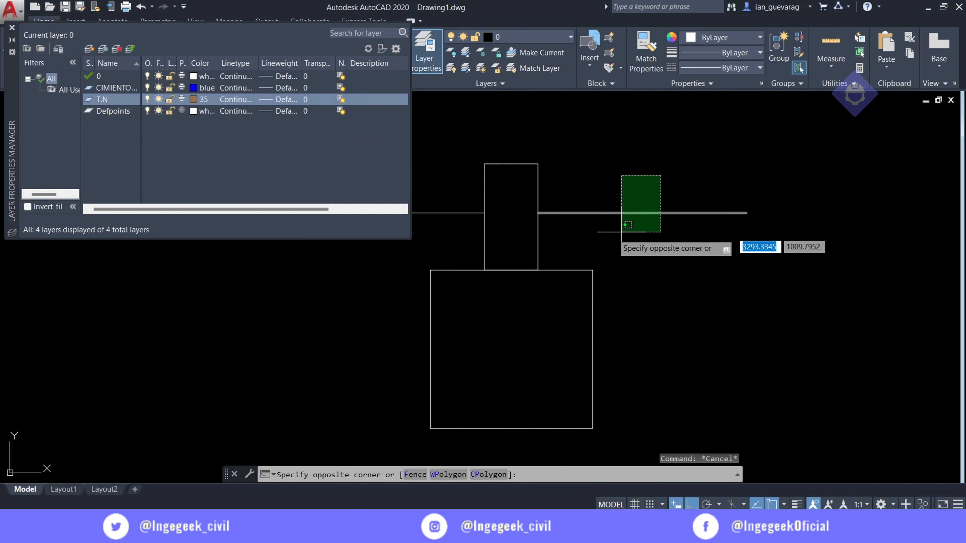
pyautogui.click(621, 233)
pyautogui.moveTo(582, 237); pyautogui.dragTo(707, 228, button='middle')
pyautogui.click(596, 169)
pyautogui.click(514, 266)
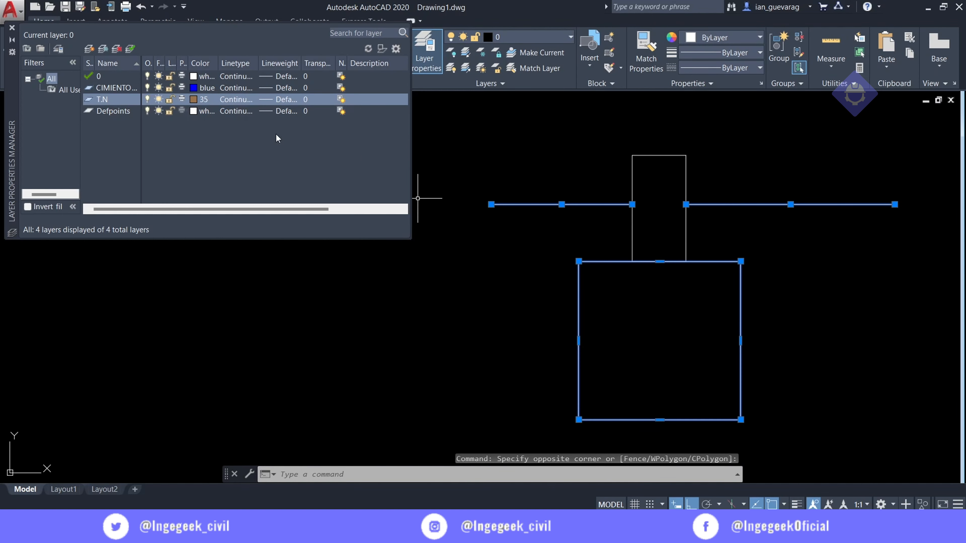
pyautogui.press('Escape')
# Make T.N the current layer and assign both horizontal line segments beside the narrow rectangle to it
pyautogui.click(589, 161)
pyautogui.click(517, 227)
pyautogui.click(779, 181)
pyautogui.click(758, 217)
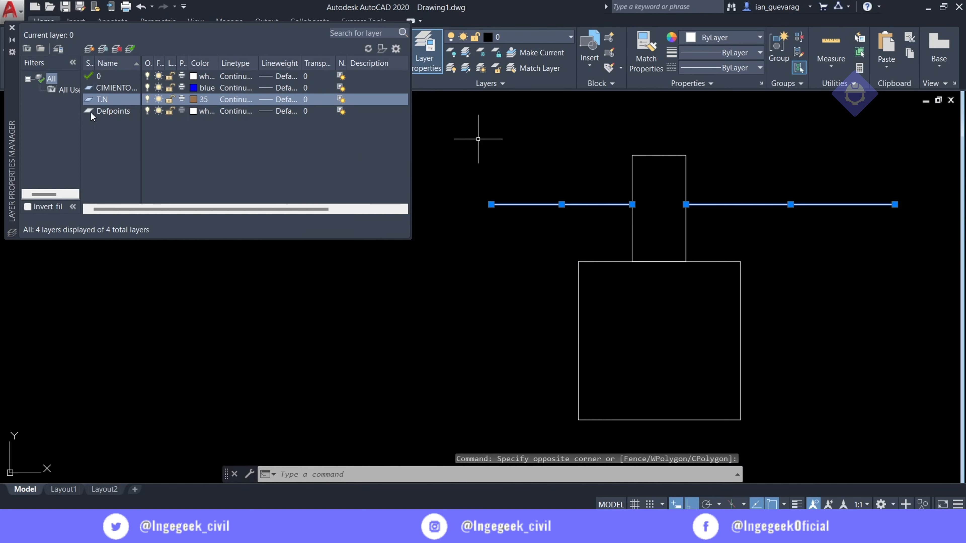
pyautogui.doubleClick(90, 100)
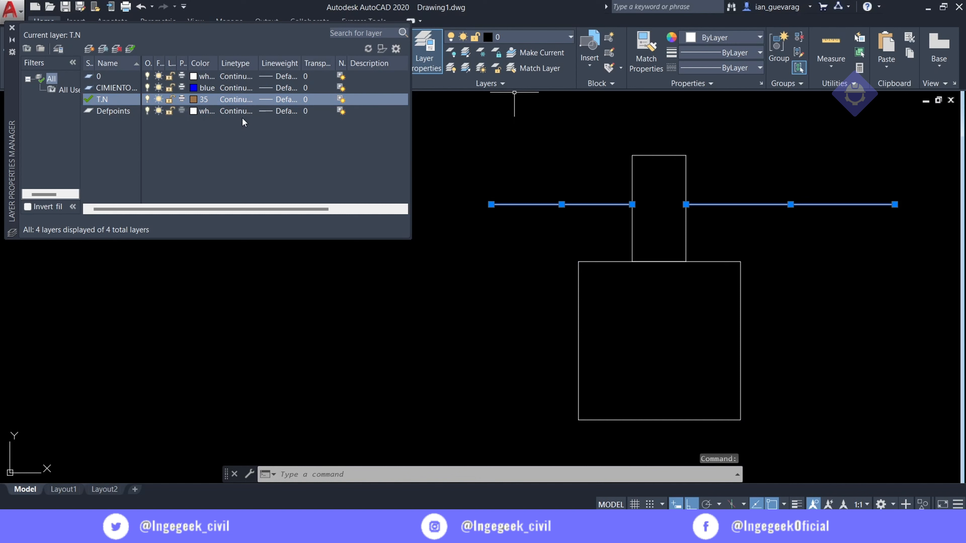
pyautogui.click(532, 36)
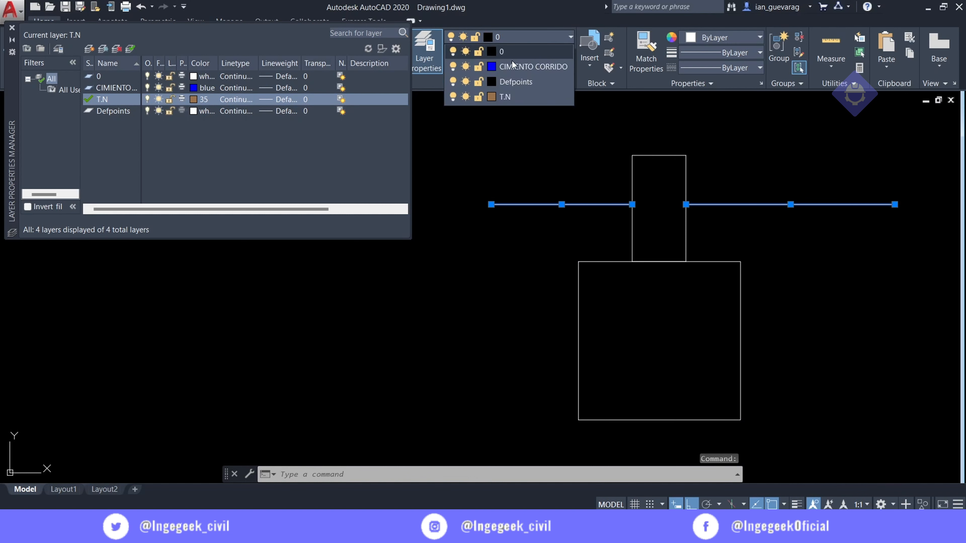
pyautogui.click(520, 96)
pyautogui.press('Escape')
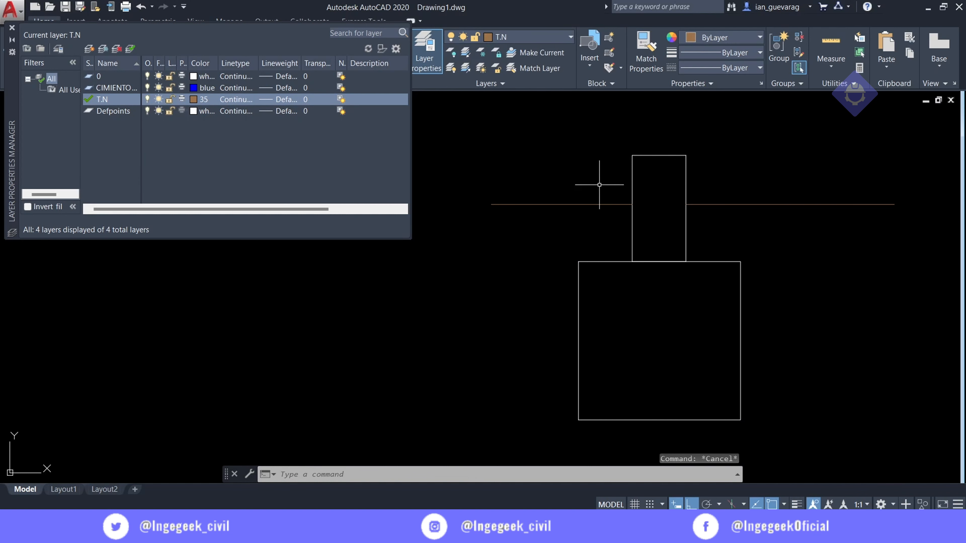
# Assign the narrow and the large rectangle to the CIMIENTO CORRIDO layer and close the layer manager
pyautogui.click(670, 135)
pyautogui.click(646, 317)
pyautogui.click(544, 36)
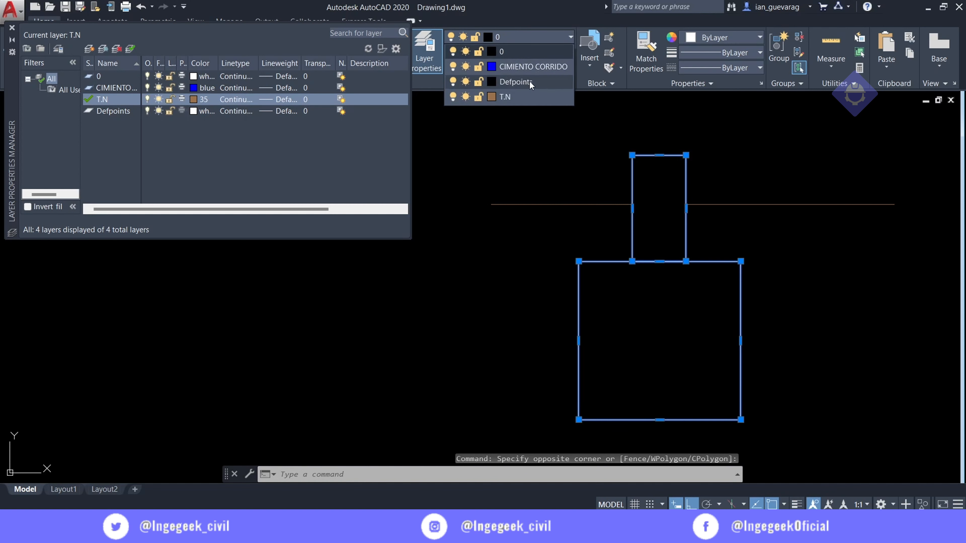
pyautogui.click(517, 72)
pyautogui.press('Escape')
pyautogui.moveTo(808, 227); pyautogui.dragTo(759, 236, button='middle')
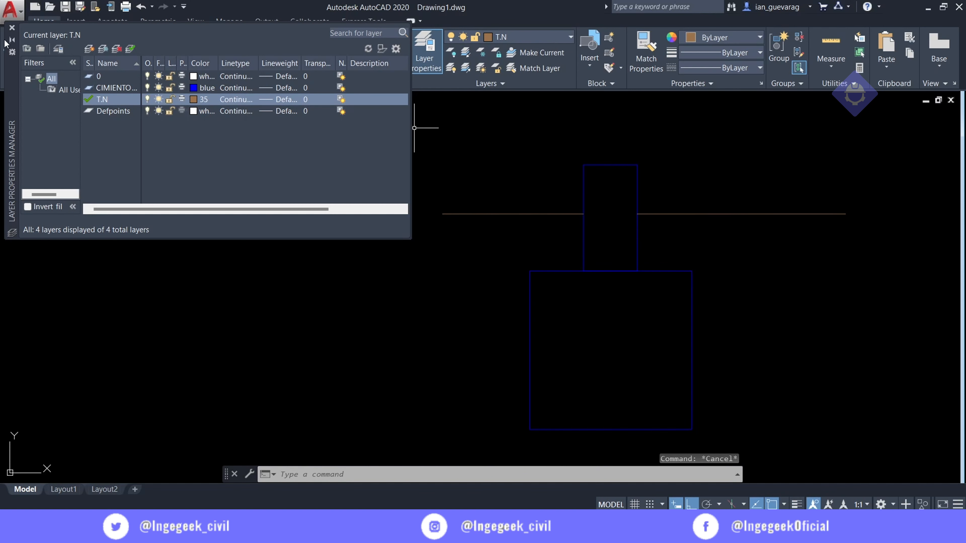
pyautogui.click(12, 28)
# Use Select Similar on the horizontal line segment left of the narrow rectangle, and clear the selection
pyautogui.scroll(2, 501, 247)
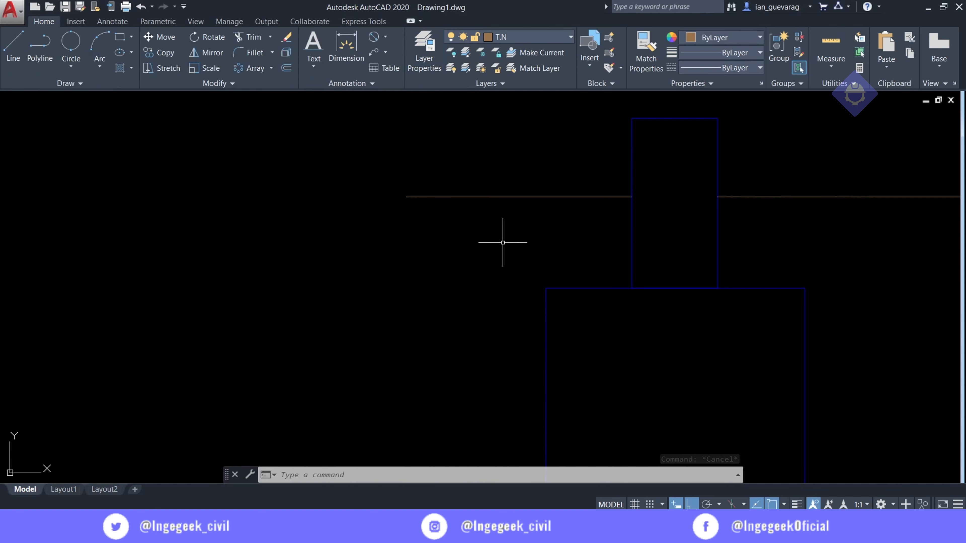
pyautogui.moveTo(681, 264); pyautogui.dragTo(550, 264, button='middle')
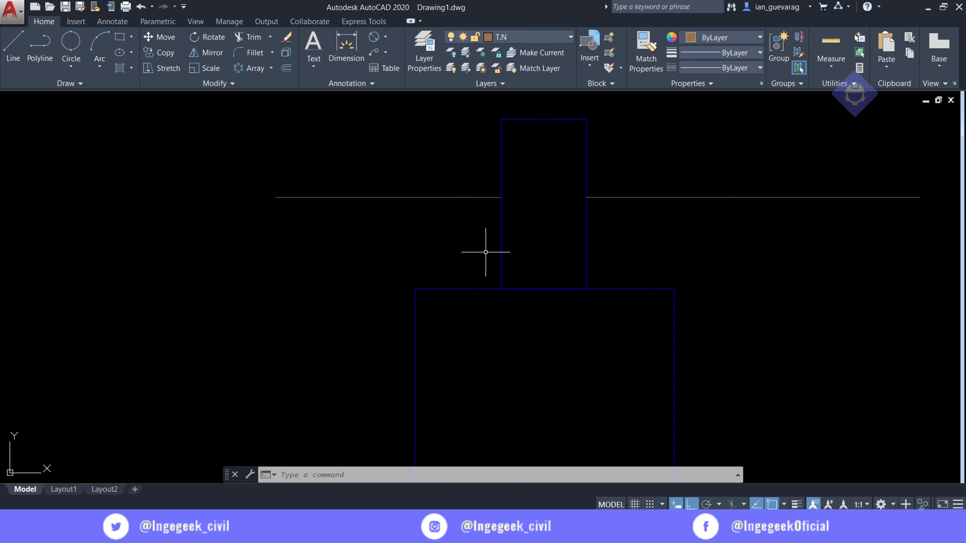
pyautogui.click(348, 164)
pyautogui.click(311, 219)
pyautogui.rightClick(311, 219)
pyautogui.click(357, 384)
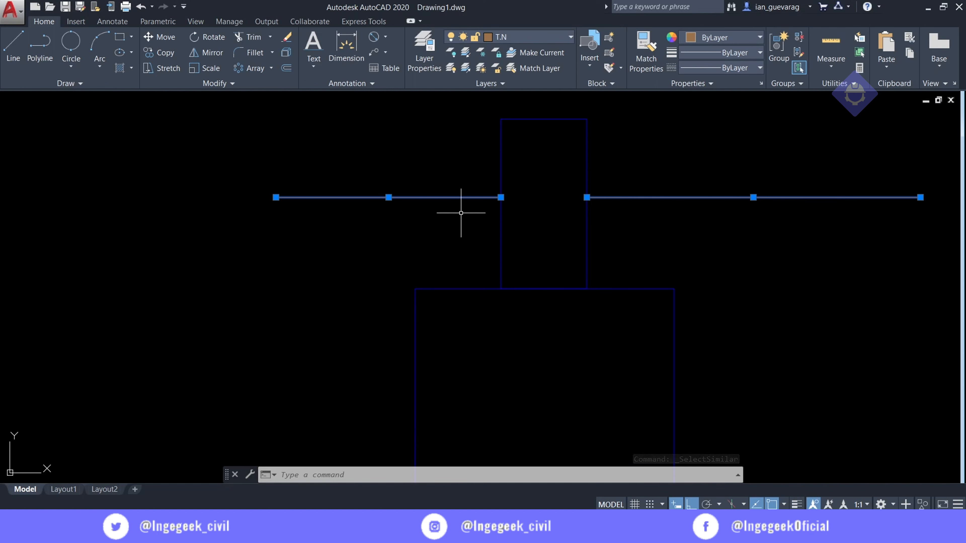
pyautogui.press('Escape')
# Select the left and right horizontal line segments one at a time, clearing the selection after each
pyautogui.click(455, 173)
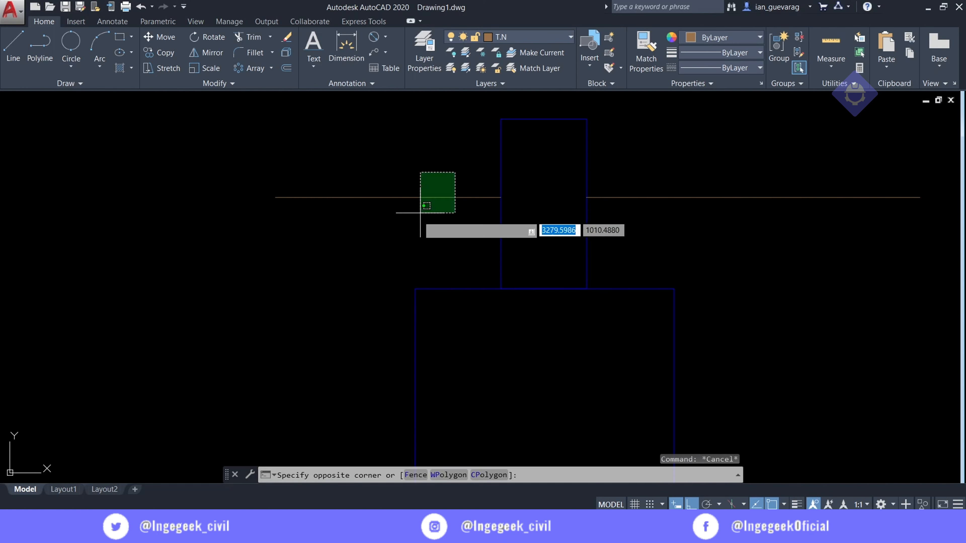
pyautogui.click(421, 219)
pyautogui.press('Escape')
pyautogui.click(718, 164)
pyautogui.click(701, 224)
pyautogui.press('Escape')
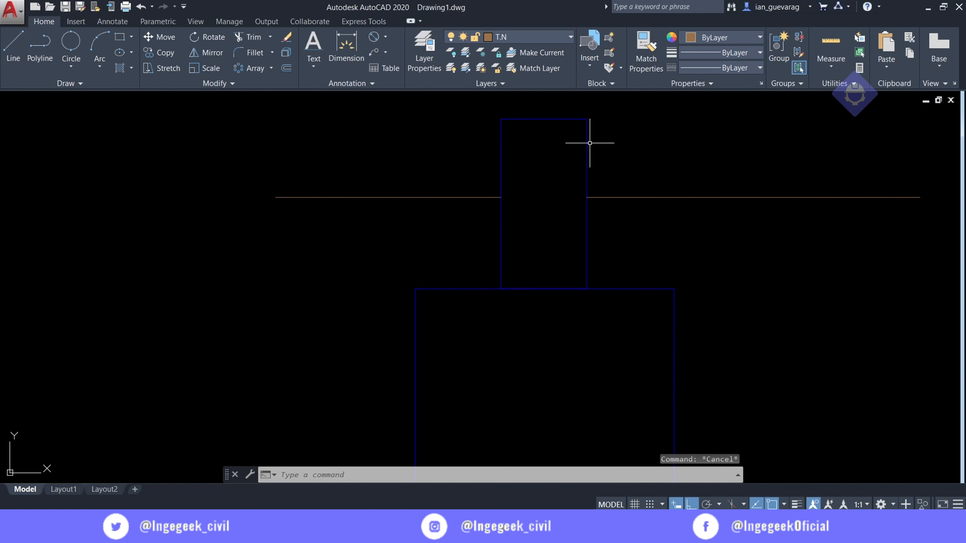
# Use Select Similar on the narrow upright rectangle to pick every matching blue polyline, and clear the selection
pyautogui.click(612, 132)
pyautogui.click(561, 156)
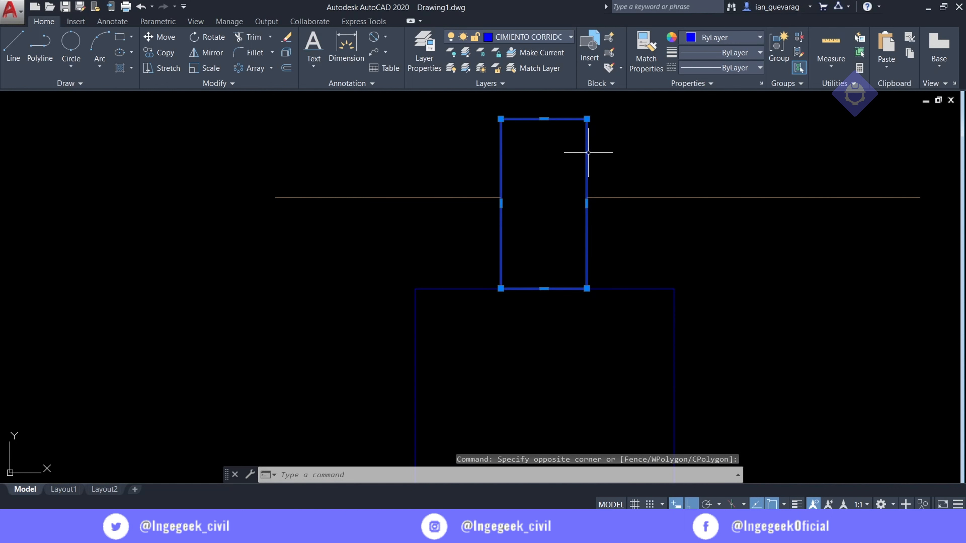
pyautogui.rightClick(587, 153)
pyautogui.click(634, 370)
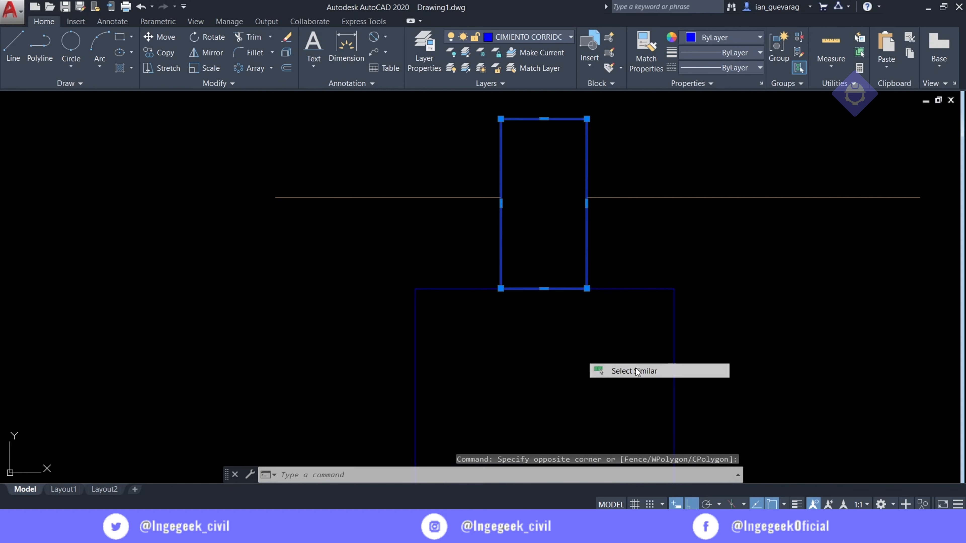
pyautogui.scroll(-4, 638, 198)
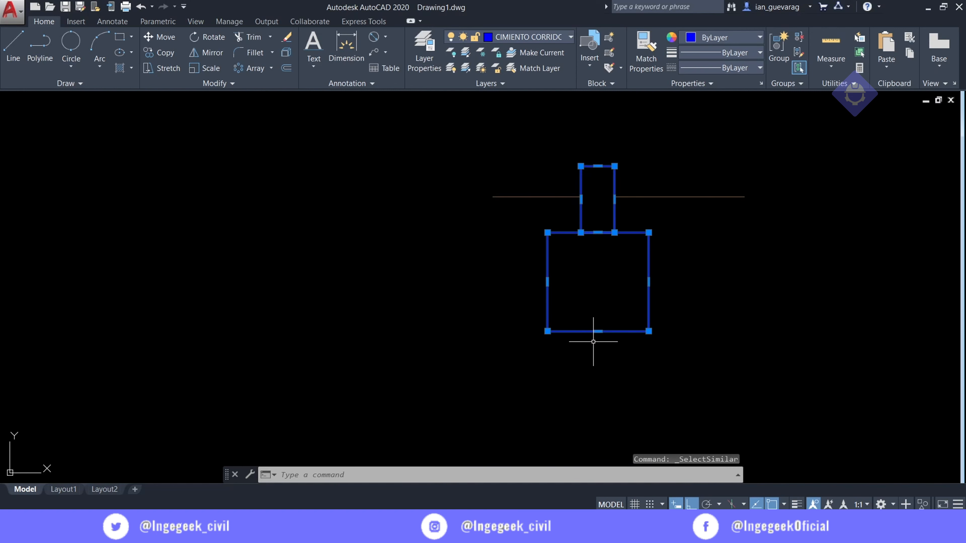
pyautogui.press('Escape')
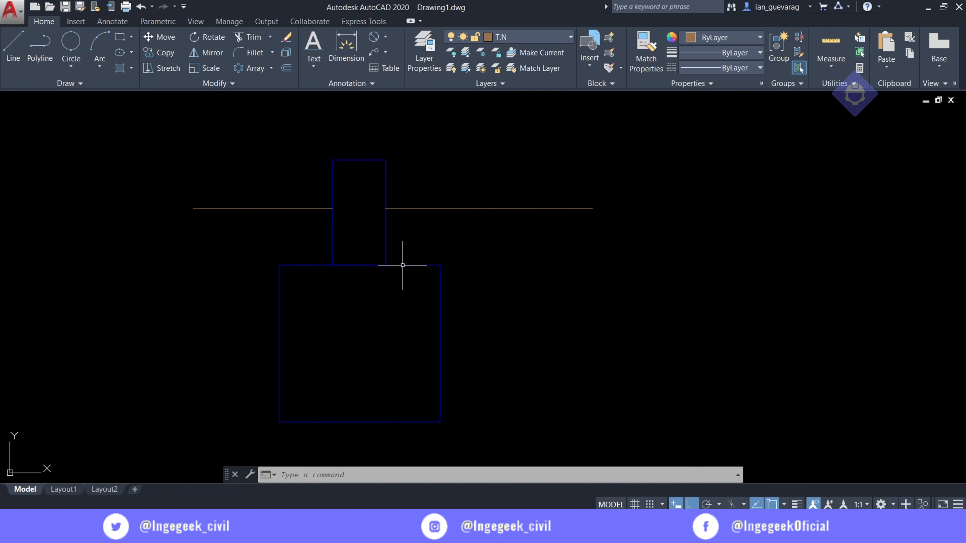
# Isolate the CIMIENTO CORRIDO layer with LAYISO, using the narrow rectangle as the selected object
pyautogui.click(373, 135)
pyautogui.click(358, 181)
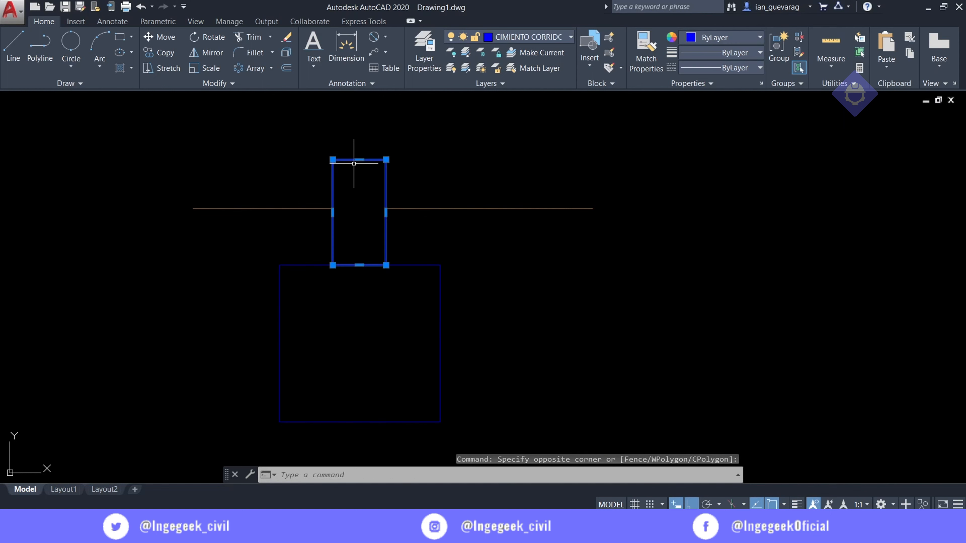
pyautogui.write('lay')
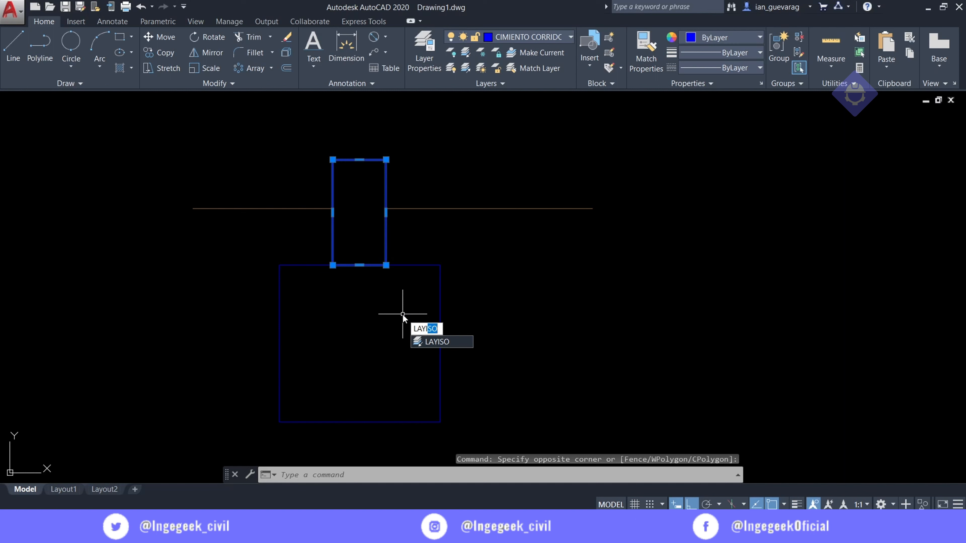
pyautogui.press('Return')
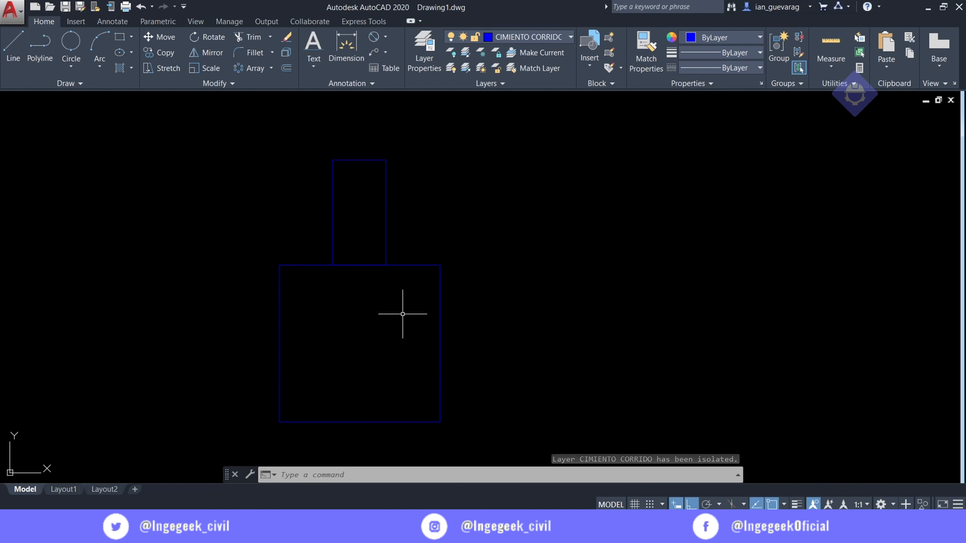
pyautogui.scroll(-10, 402, 314)
pyautogui.scroll(10, 408, 320)
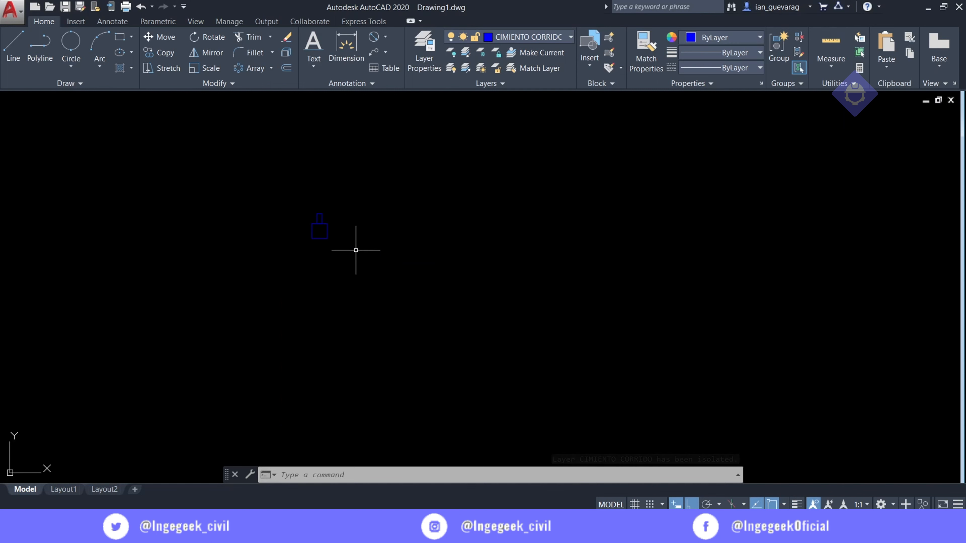
pyautogui.scroll(8, 244, 198)
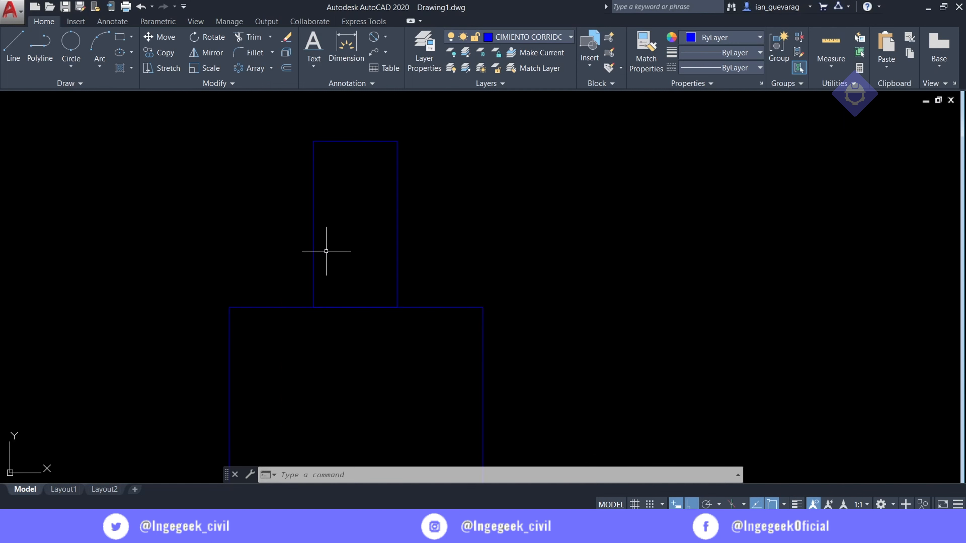
# Examine the area and length of the narrow rectangle and the large rectangle in their object properties
pyautogui.click(398, 199)
pyautogui.rightClick(397, 193)
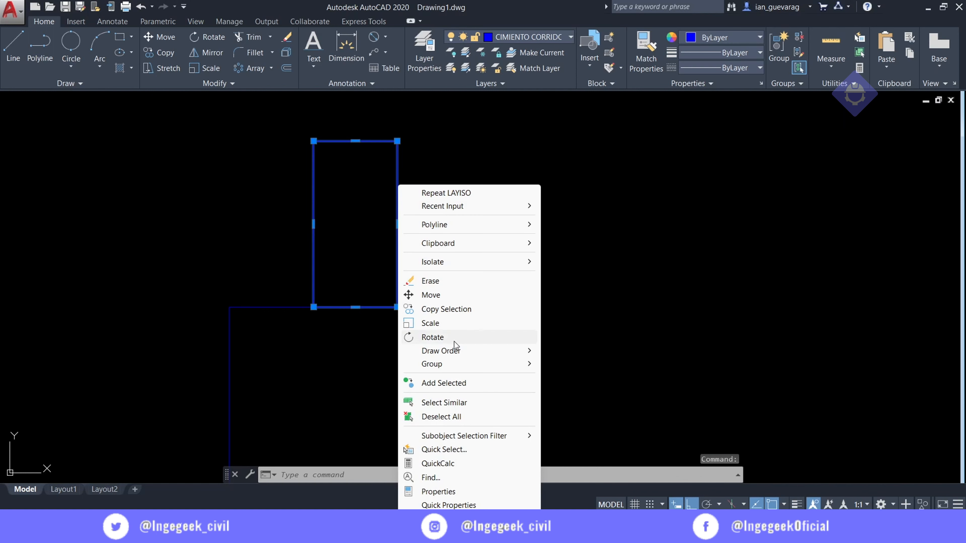
pyautogui.click(452, 492)
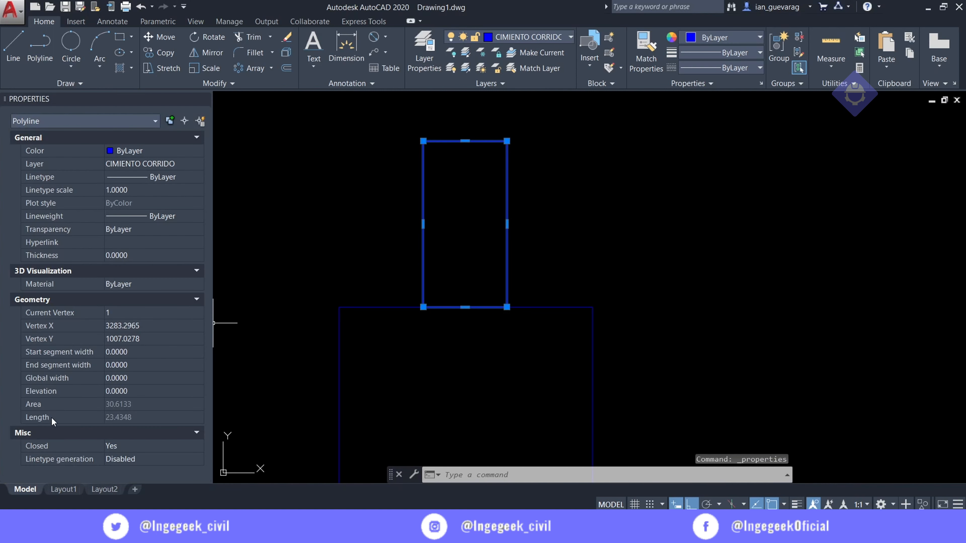
pyautogui.moveTo(388, 341); pyautogui.dragTo(442, 254, button='middle')
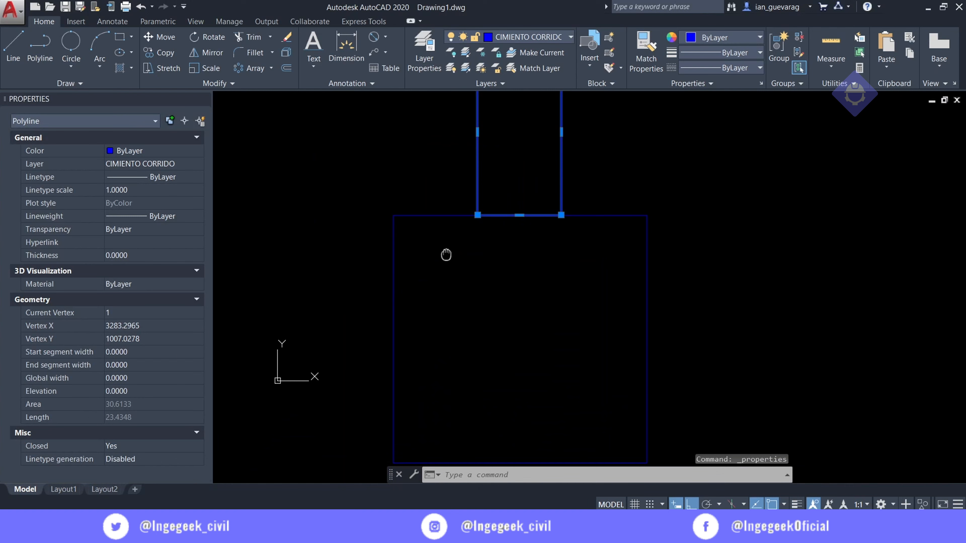
pyautogui.press('Escape')
pyautogui.click(421, 211)
pyautogui.click(410, 213)
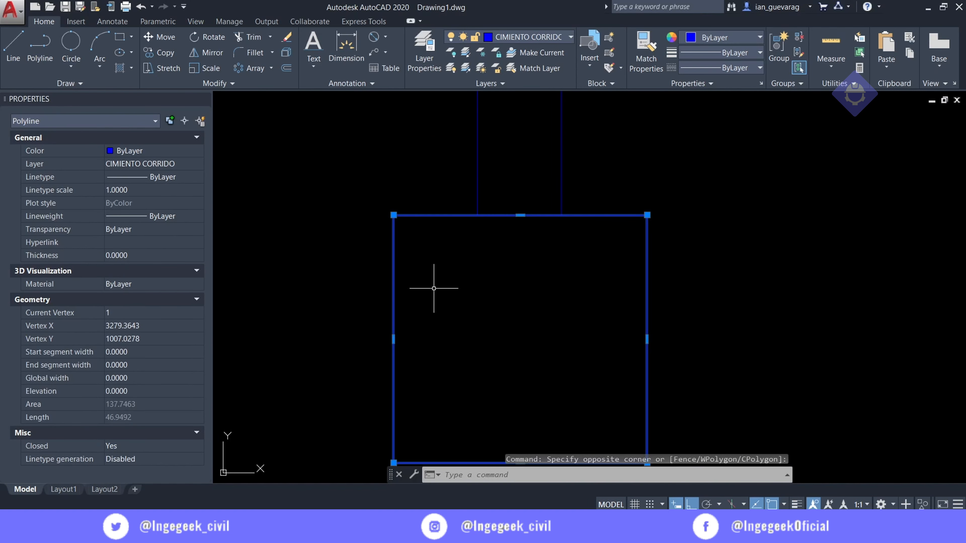
pyautogui.press('Escape')
pyautogui.scroll(-8, 431, 293)
pyautogui.scroll(4, 430, 270)
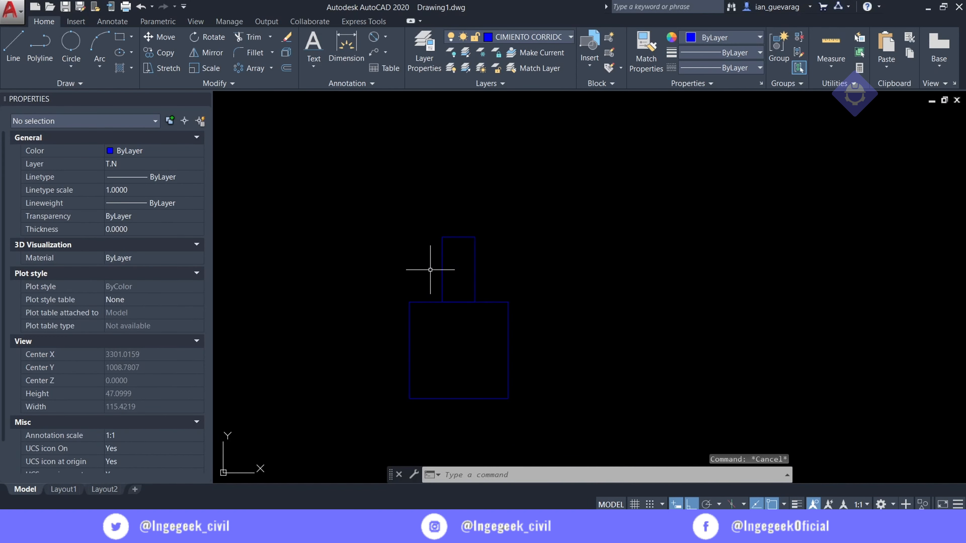
# Turn all of the drawing's hidden layers back on with the LAYON command and return to the footing sketch
pyautogui.write('l')
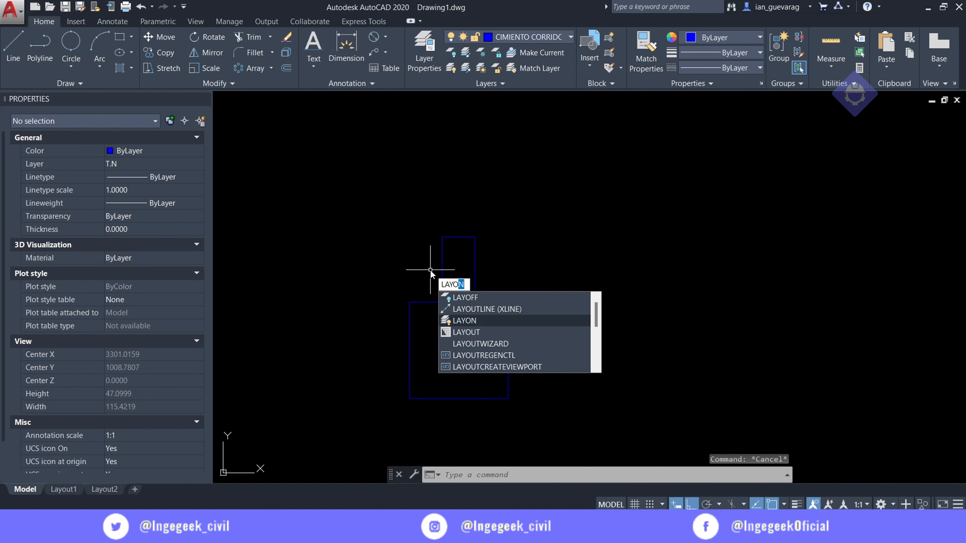
pyautogui.press('Escape')
pyautogui.scroll(-15, 430, 269)
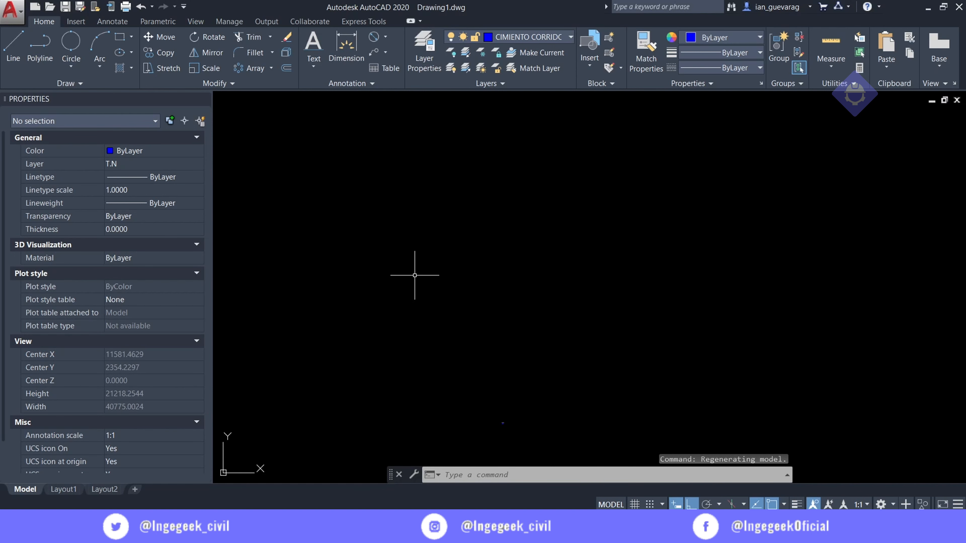
pyautogui.write('z')
pyautogui.press('Return')
pyautogui.write('e')
pyautogui.press('Return')
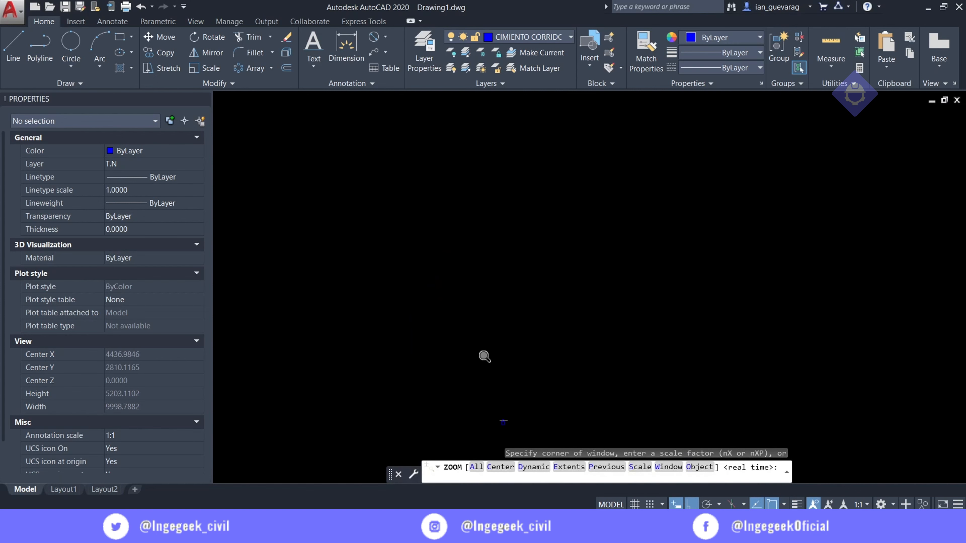
pyautogui.press('Escape')
pyautogui.scroll(4, 654, 156)
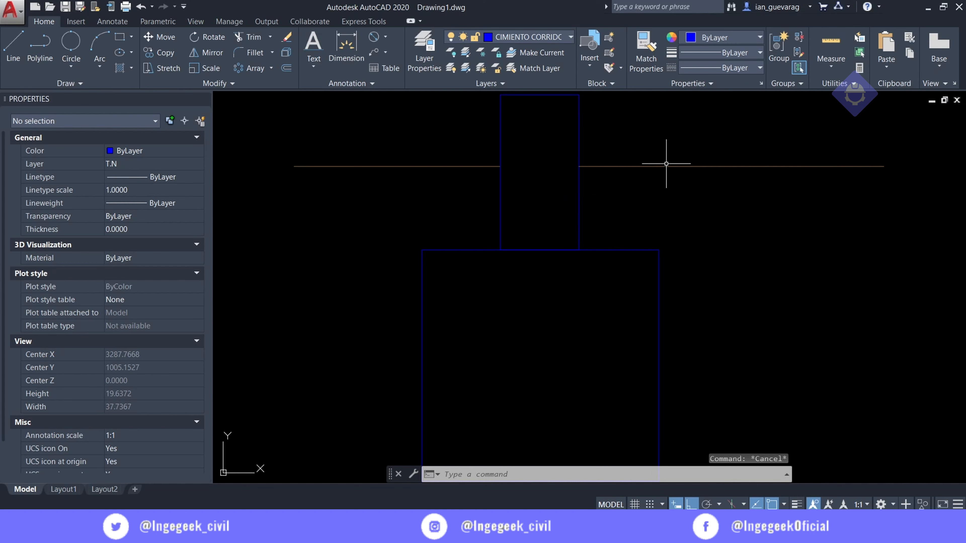
pyautogui.scroll(-4, 680, 168)
pyautogui.scroll(2, 662, 194)
pyautogui.moveTo(659, 274)
pyautogui.mouseDown(button='middle')
pyautogui.moveTo(664, 282)
pyautogui.moveTo(619, 279)
pyautogui.mouseUp(button='middle')
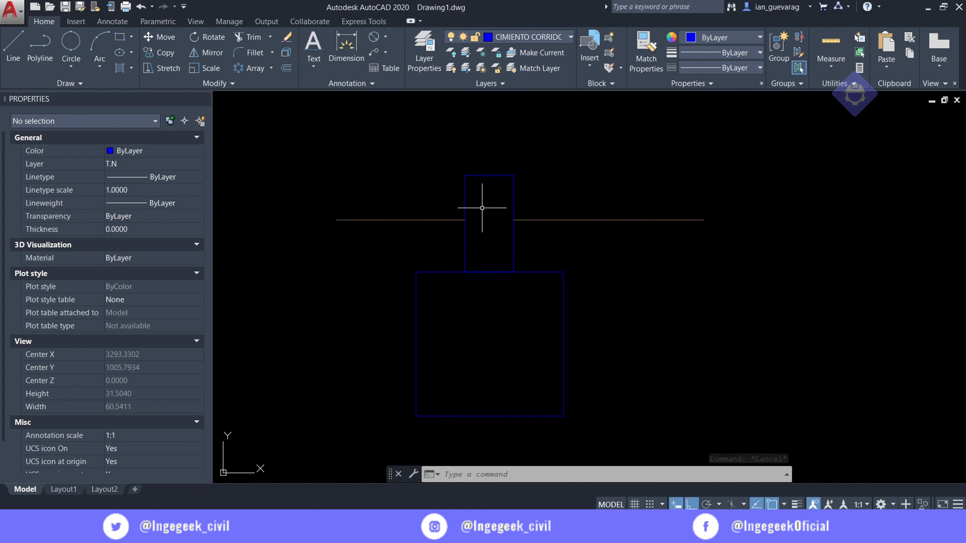
pyautogui.click(487, 148)
pyautogui.click(477, 338)
pyautogui.press('Escape')
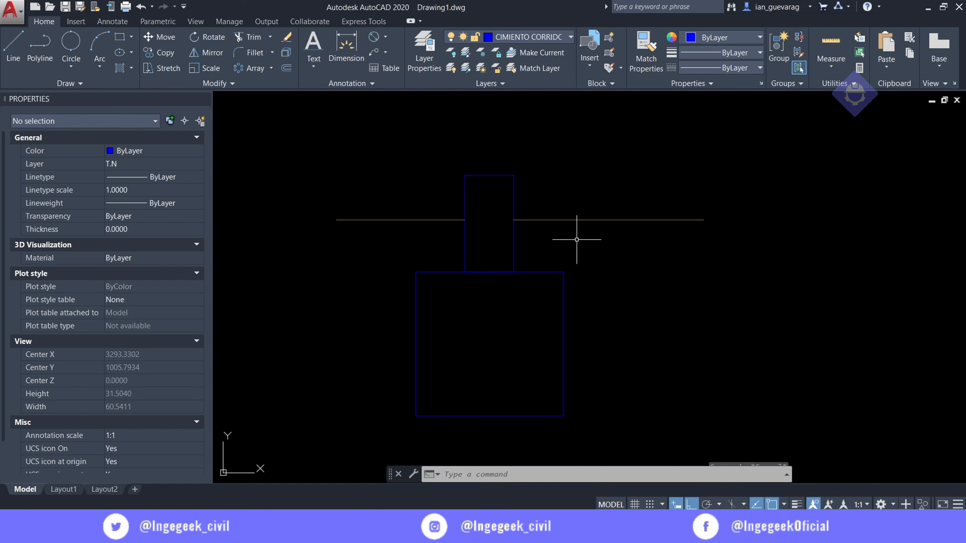
pyautogui.write('h')
pyautogui.press('Return')
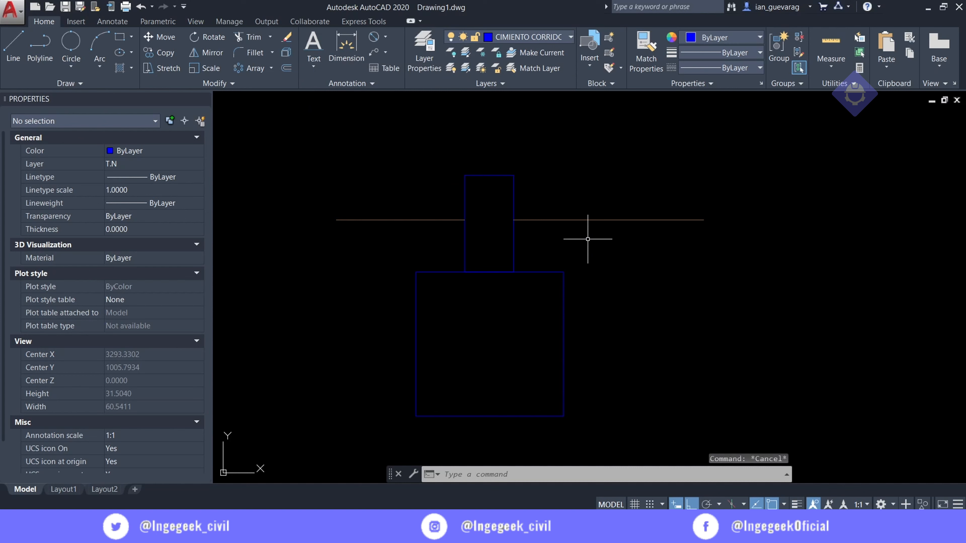
# Isolate the T.N layer with LAYISO using the ground line beside the narrow rectangle, and turn all layers back on with LAYON
pyautogui.click(636, 173)
pyautogui.click(624, 263)
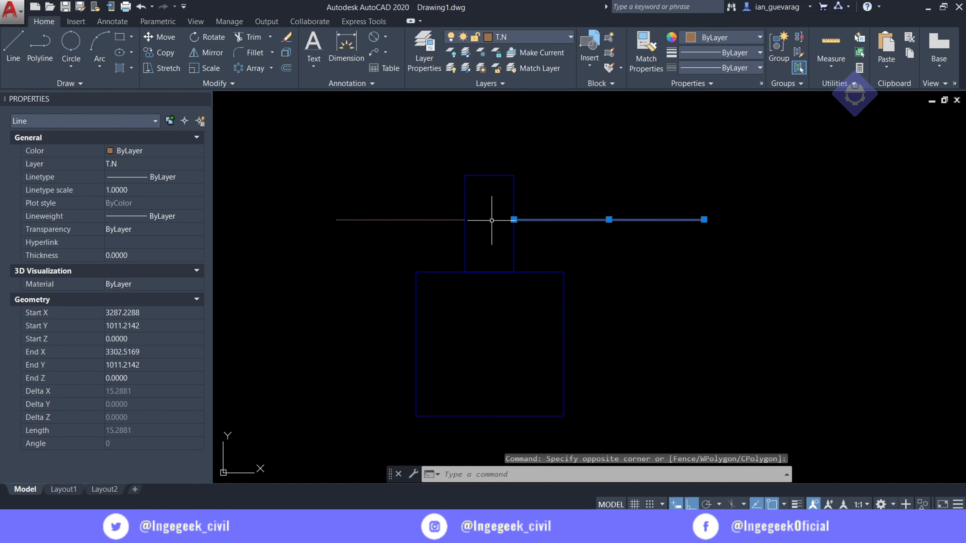
pyautogui.write('LAYI')
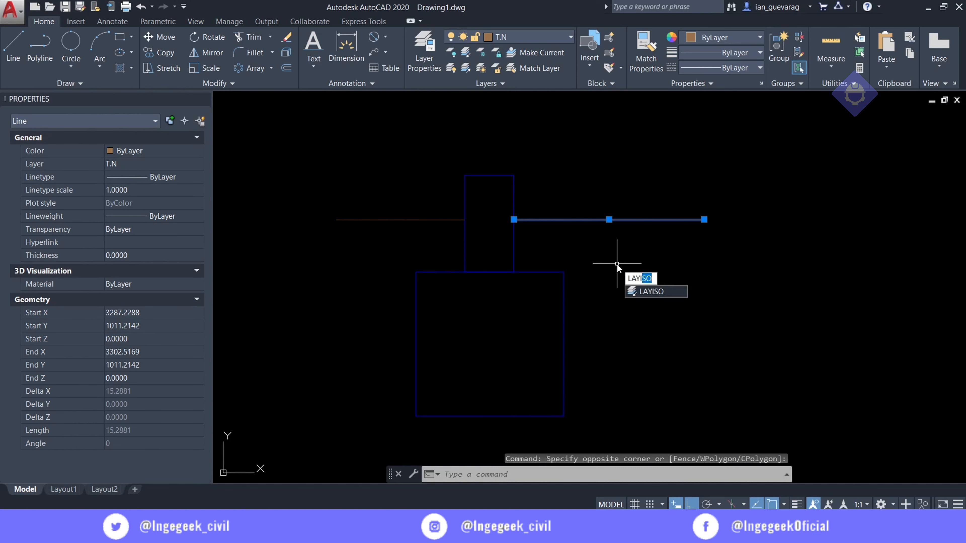
pyautogui.press('Return')
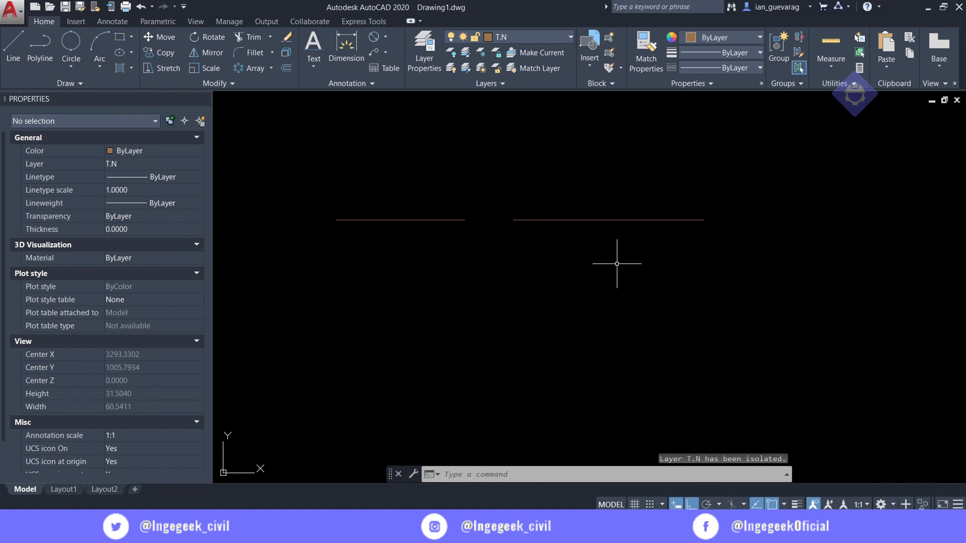
pyautogui.press('Escape')
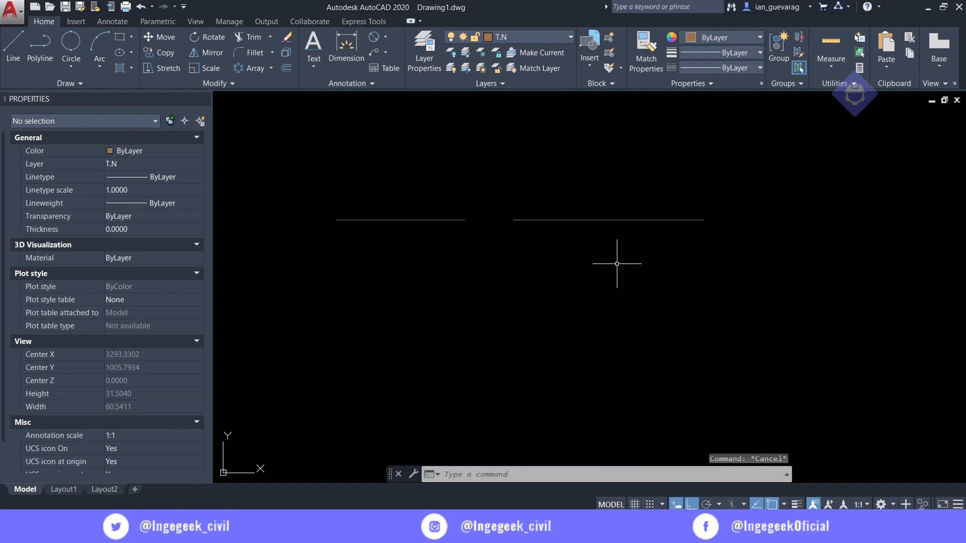
pyautogui.write('layon')
pyautogui.press('Return')
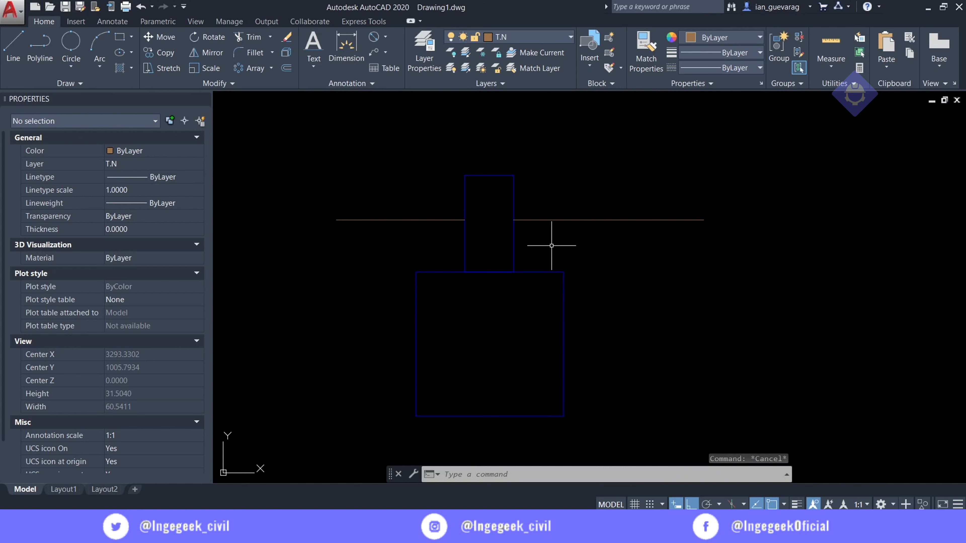
# Erase the whole footing sketch, both blue rectangles and the two ground lines
pyautogui.click(577, 155)
pyautogui.click(437, 317)
pyautogui.press('Delete')
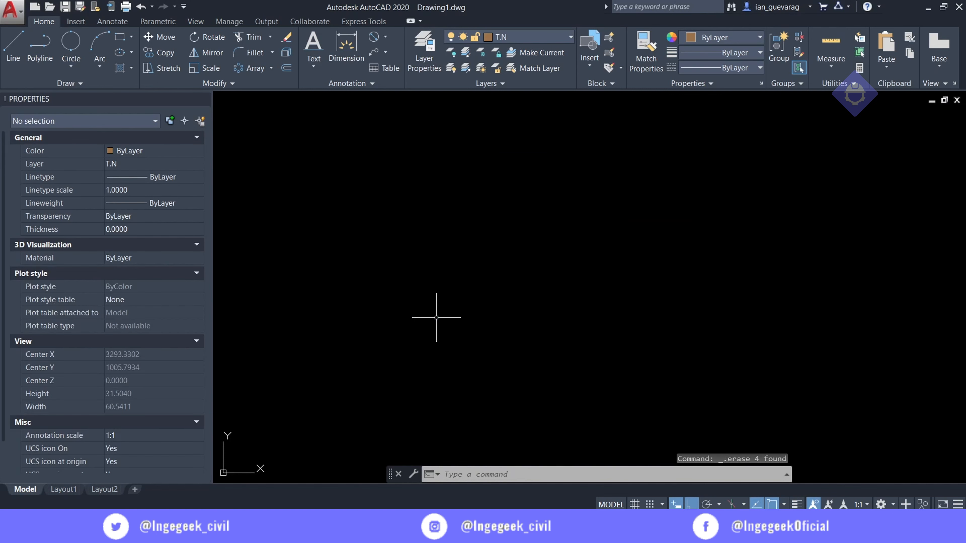
pyautogui.click(607, 83)
pyautogui.click(588, 49)
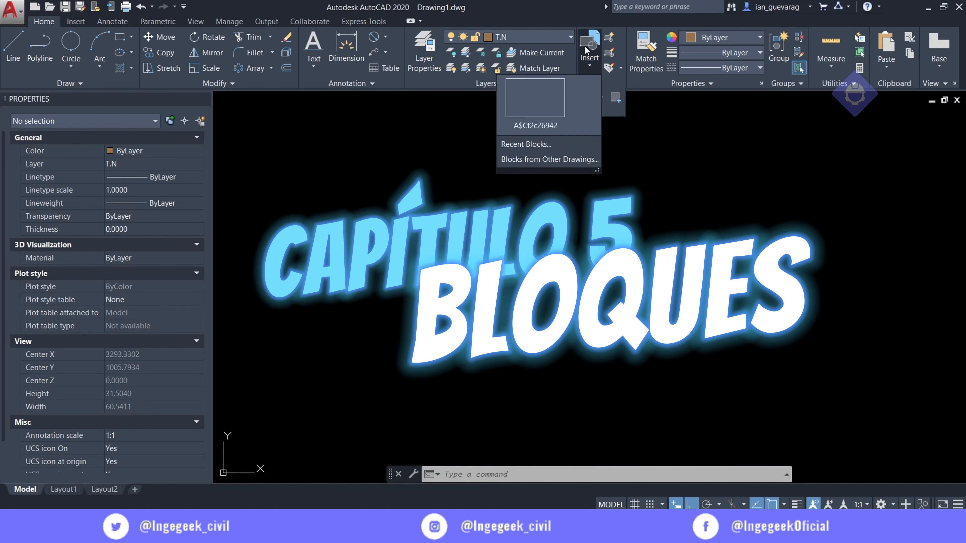
pyautogui.press('Escape')
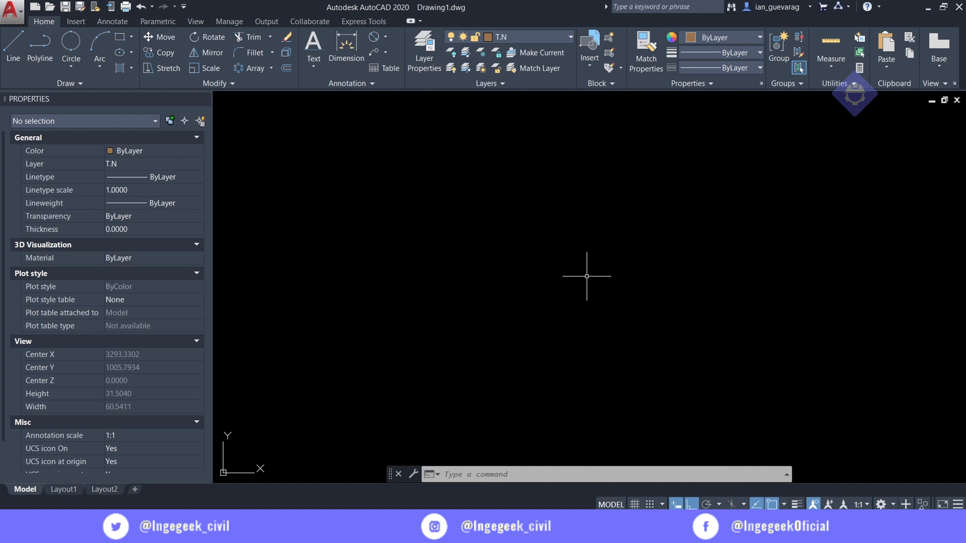
pyautogui.press('Escape')
# Show the menu bar and open the Tool Palettes window, placing it clear of the ribbon and the centre of the drawing
pyautogui.click(183, 7)
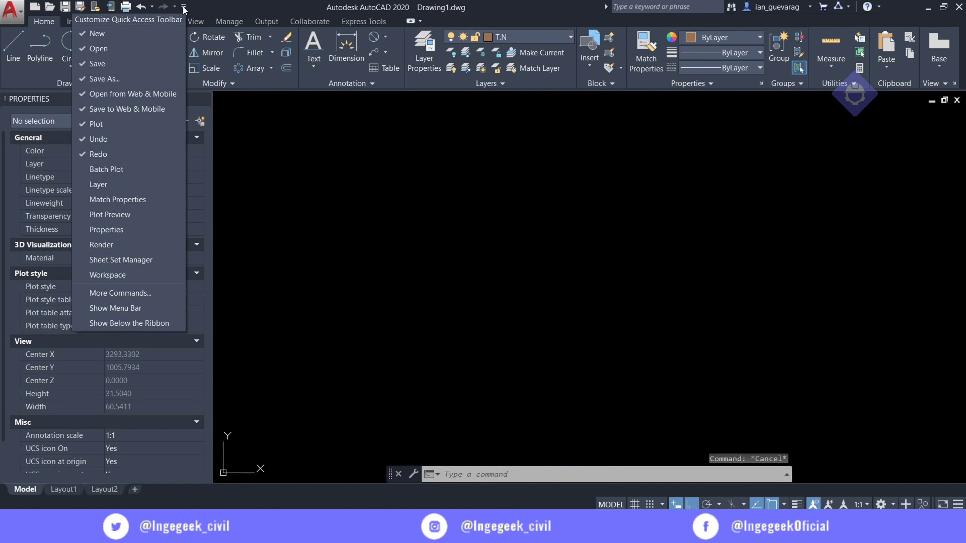
pyautogui.click(137, 310)
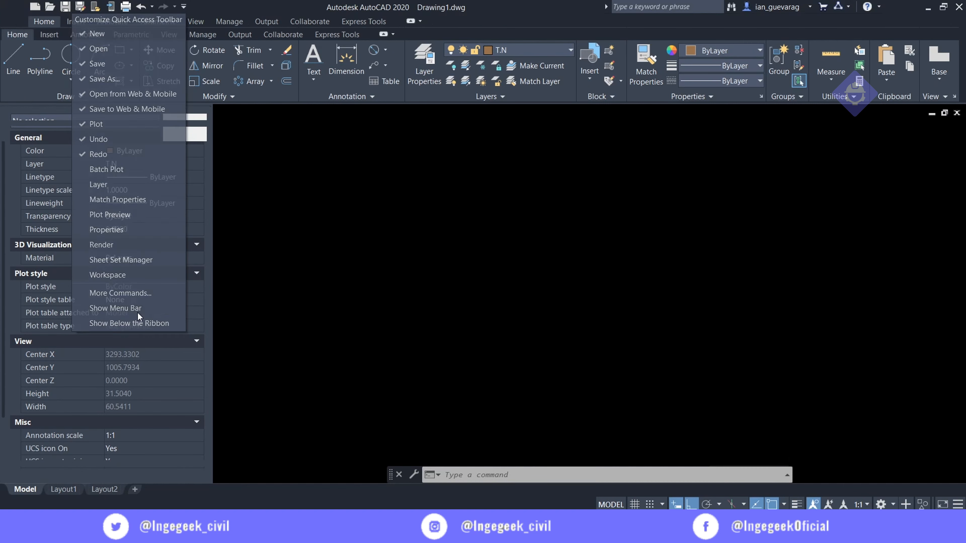
pyautogui.click(189, 22)
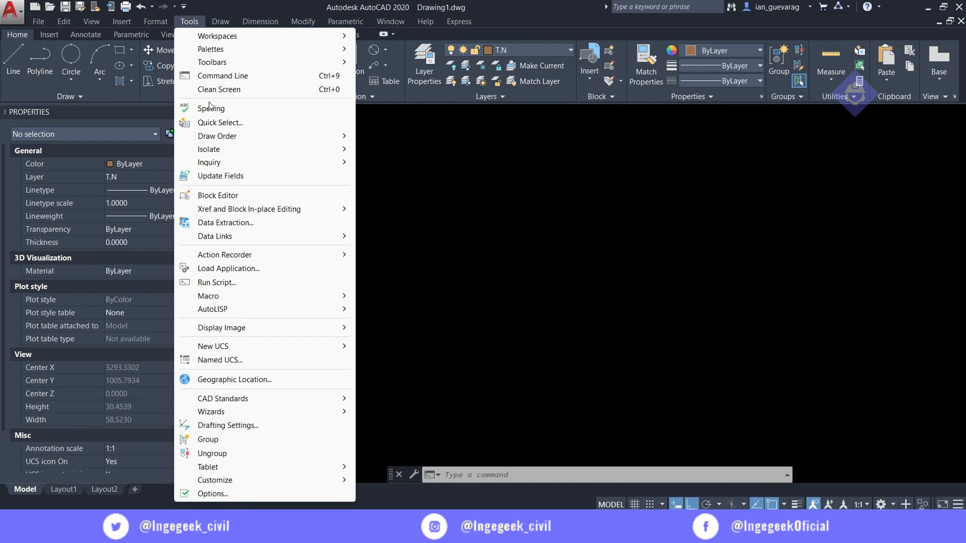
pyautogui.moveTo(258, 51)
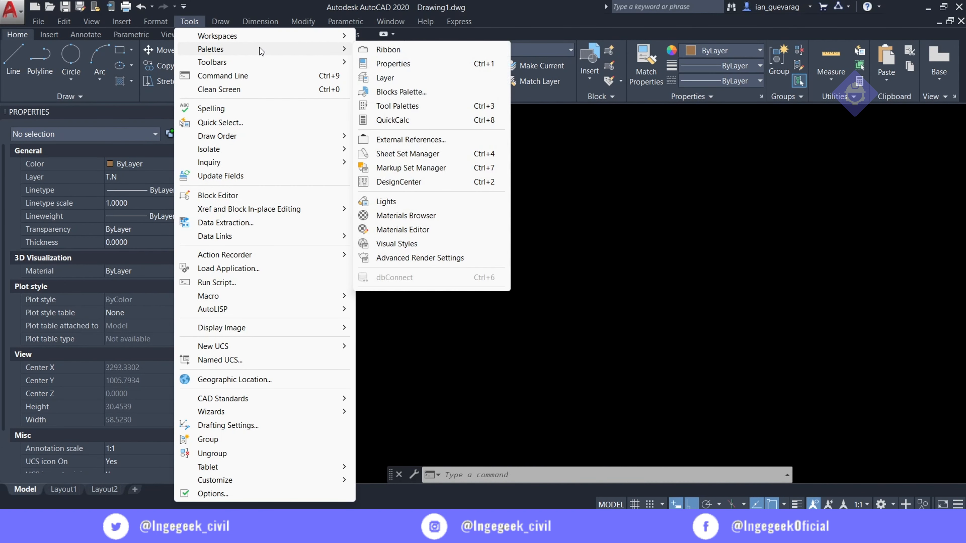
pyautogui.click(405, 106)
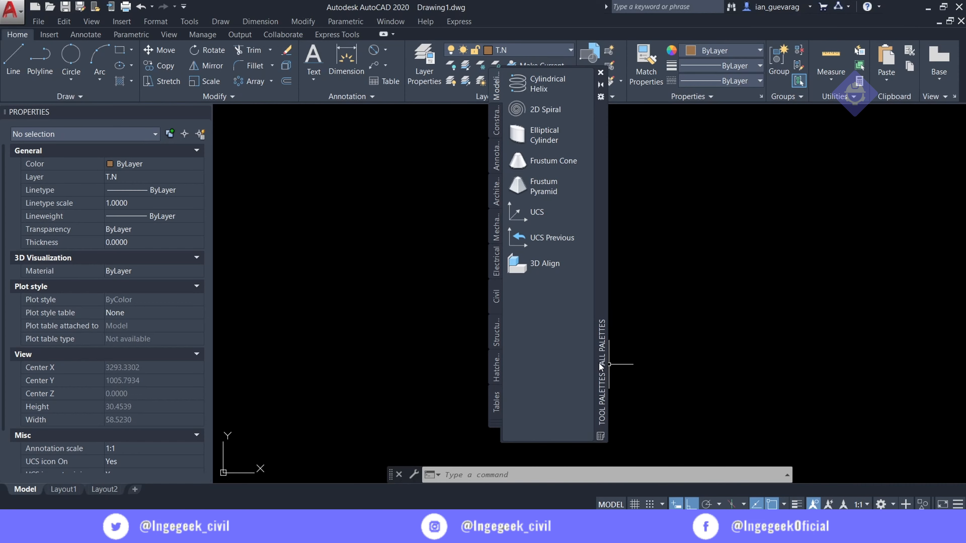
pyautogui.moveTo(600, 365)
pyautogui.mouseDown()
pyautogui.moveTo(891, 403)
pyautogui.moveTo(939, 391)
pyautogui.mouseUp()
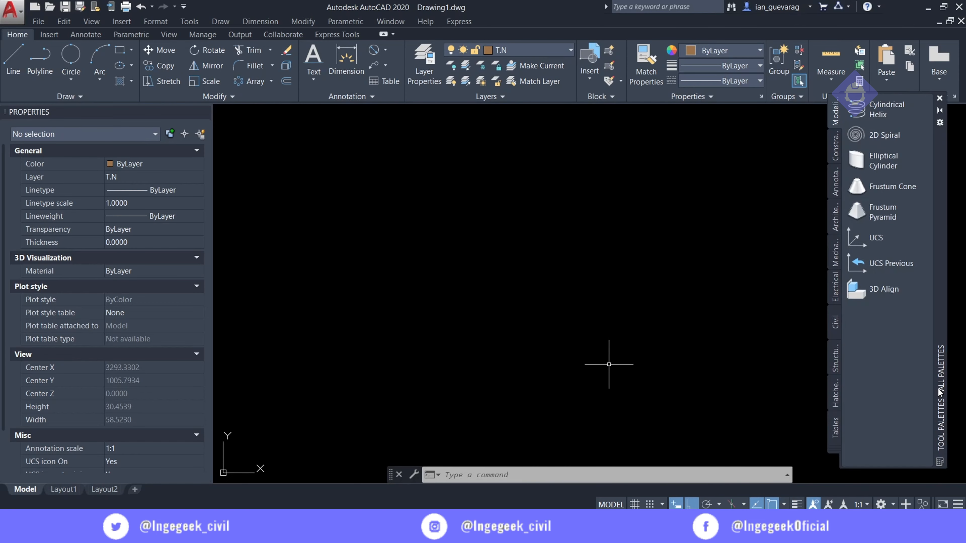
# Insert the Door Elevation - Imperial block from the Architectural tool palette into the empty drawing
pyautogui.click(835, 217)
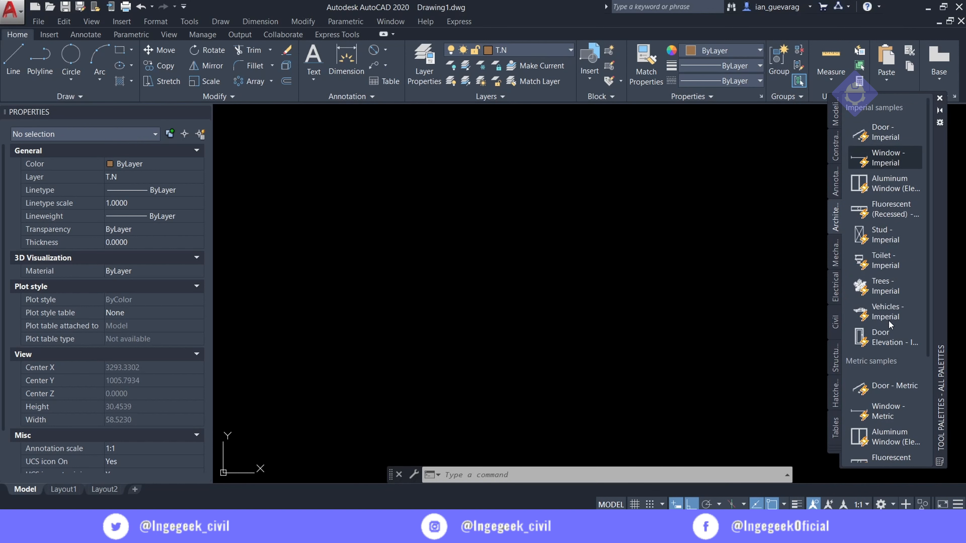
pyautogui.click(881, 338)
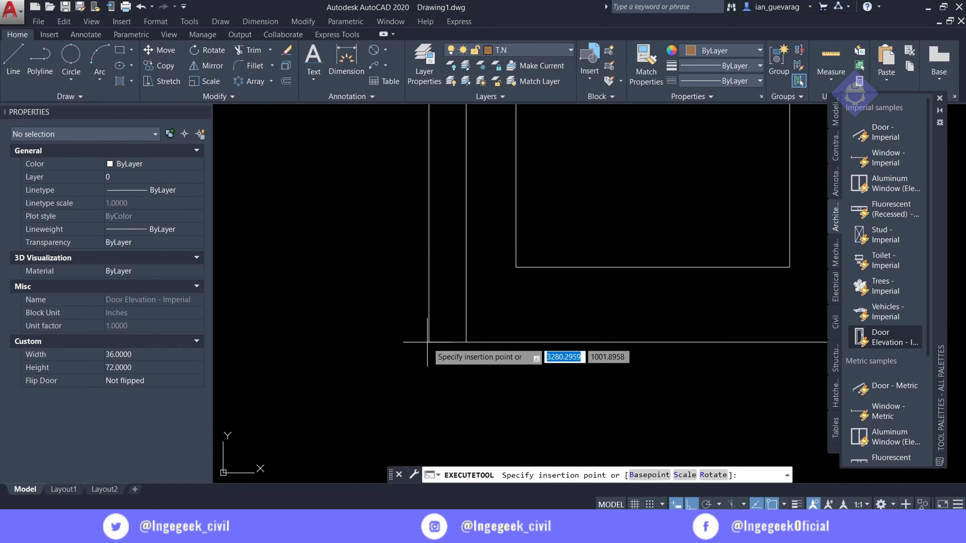
pyautogui.scroll(-6, 427, 342)
pyautogui.click(458, 336)
pyautogui.scroll(2, 528, 234)
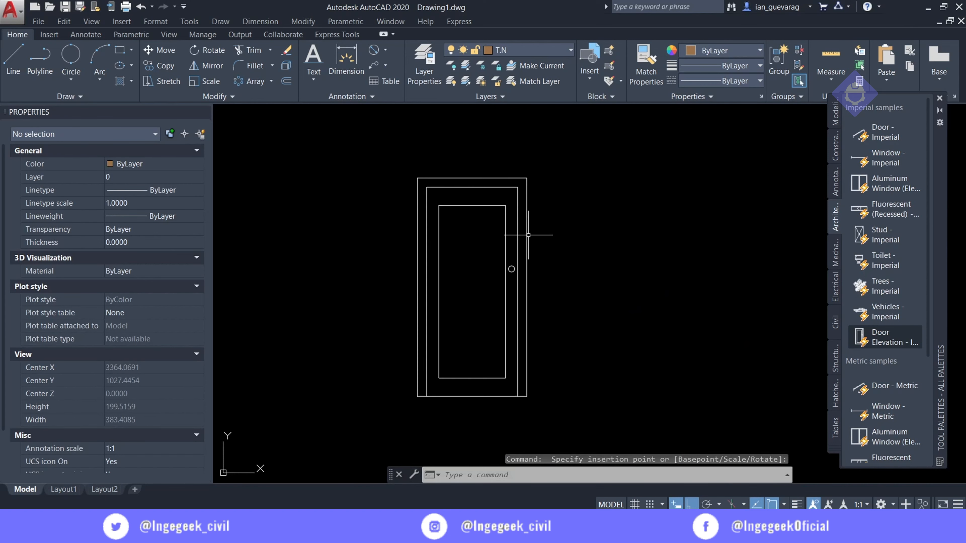
# Flip the inserted door block to the opposite side and back again using its flip grip
pyautogui.click(502, 228)
pyautogui.scroll(-1, 510, 252)
pyautogui.scroll(1, 513, 355)
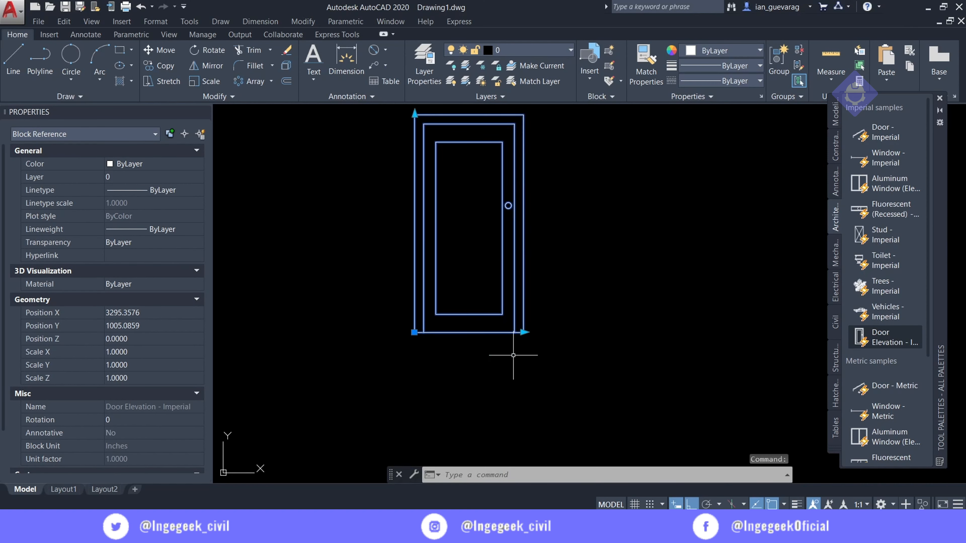
pyautogui.scroll(3, 513, 355)
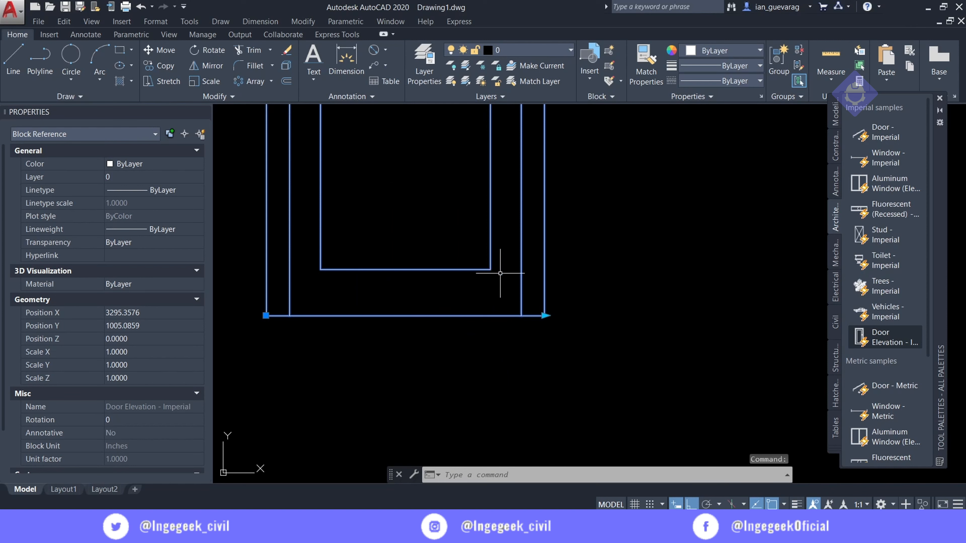
pyautogui.scroll(-3, 521, 305)
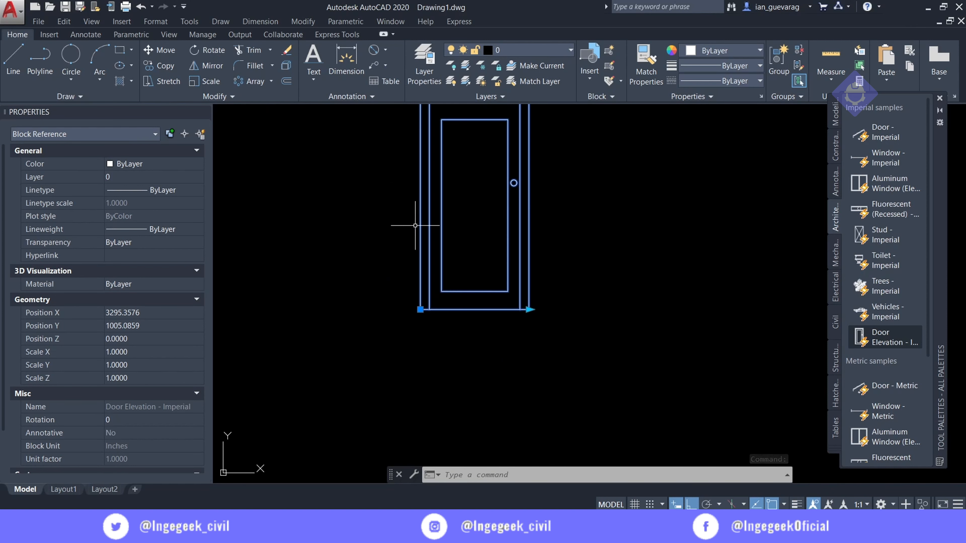
pyautogui.scroll(-4, 586, 198)
pyautogui.scroll(2, 489, 224)
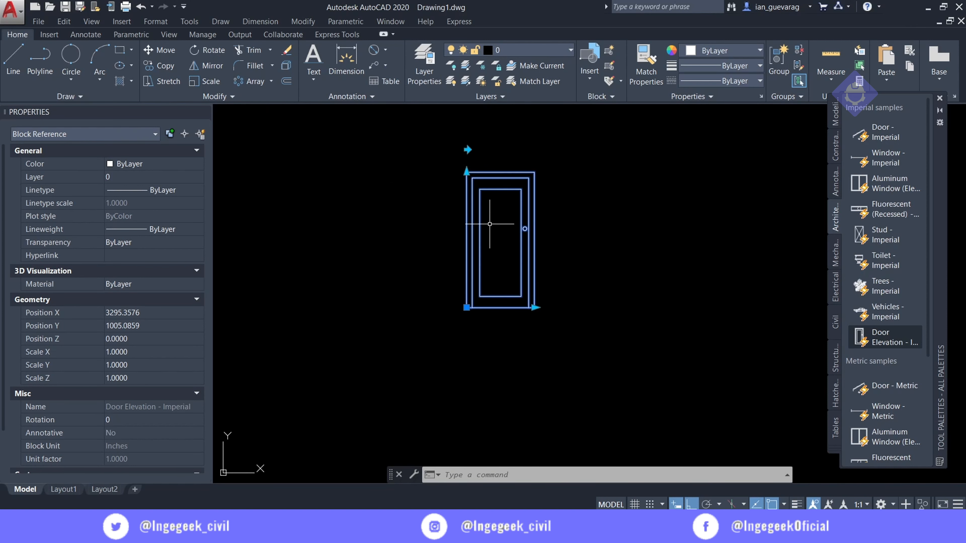
pyautogui.scroll(4, 510, 181)
pyautogui.scroll(-4, 510, 181)
pyautogui.scroll(2, 505, 177)
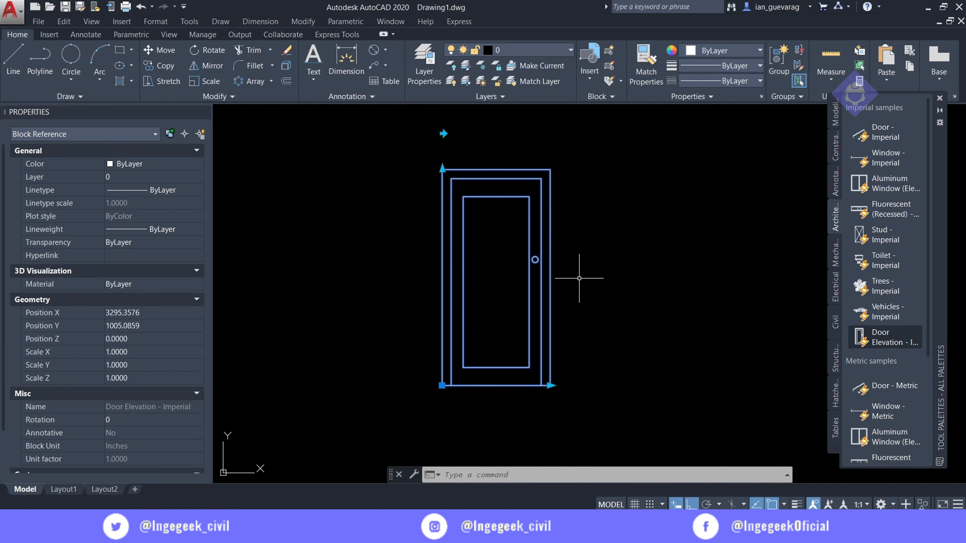
pyautogui.scroll(-2, 579, 278)
pyautogui.scroll(2, 533, 213)
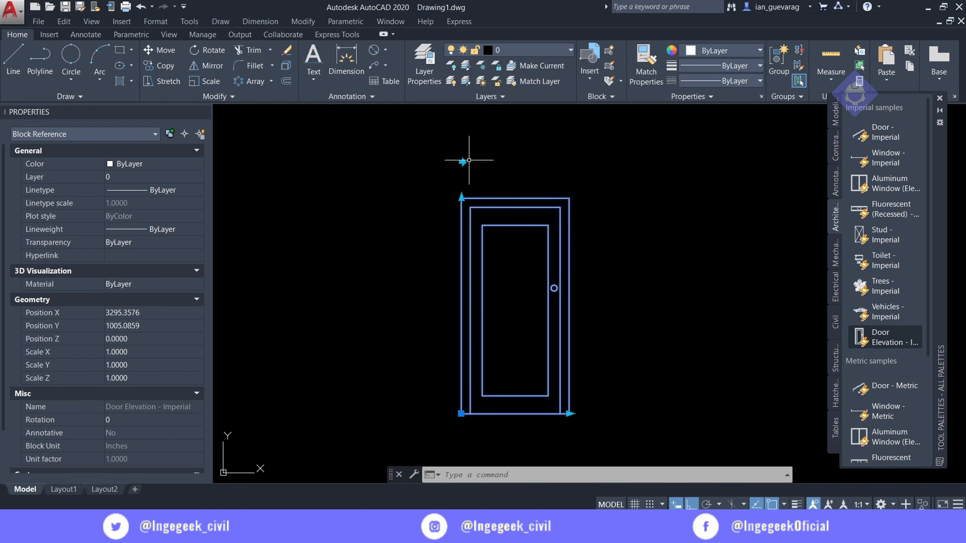
pyautogui.click(461, 162)
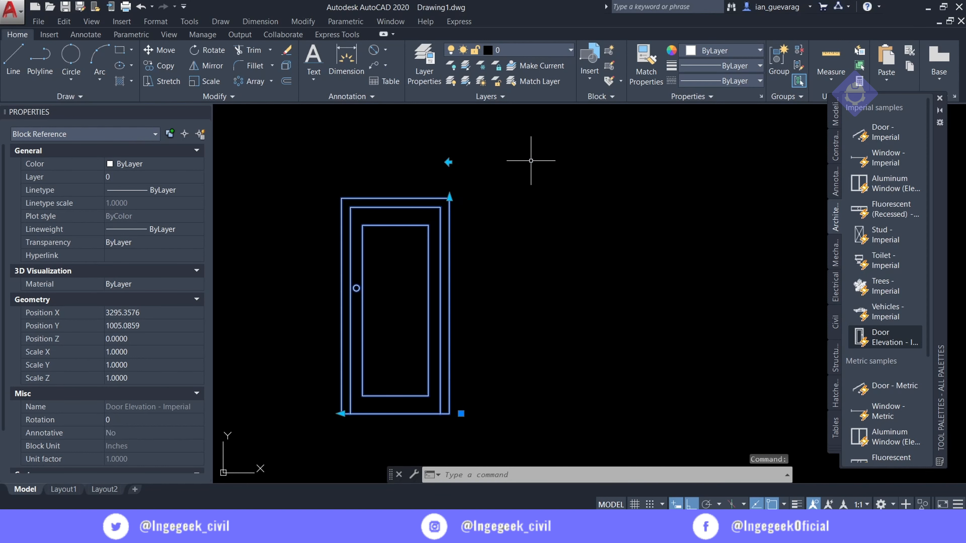
pyautogui.click(453, 161)
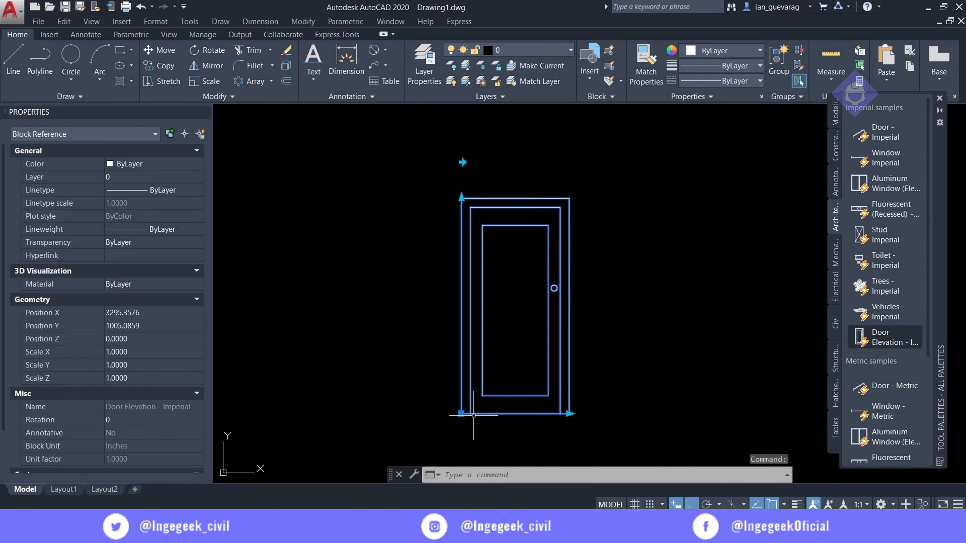
# Draw a rectangle around the door as a wall outline, with its base aligned to the door's bottom edge
pyautogui.click(120, 50)
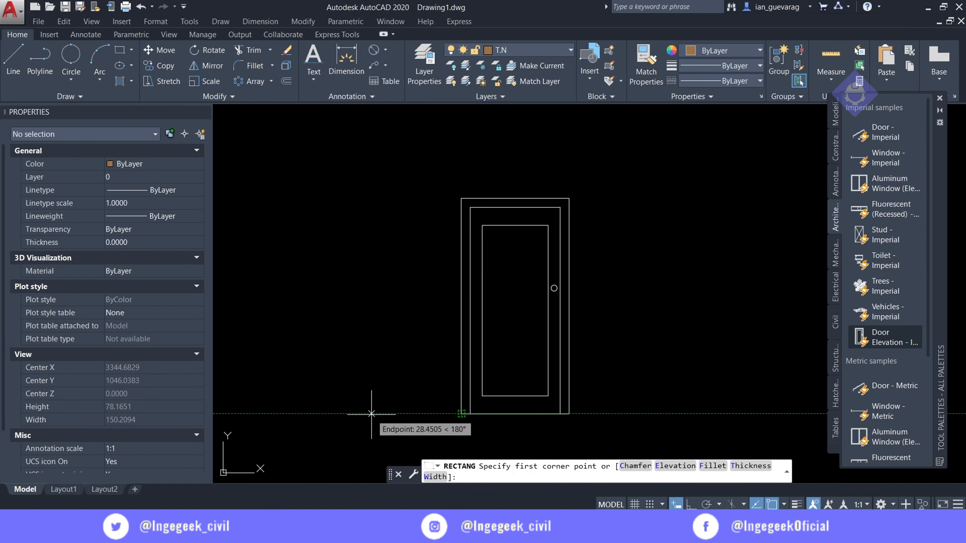
pyautogui.click(353, 413)
pyautogui.click(686, 128)
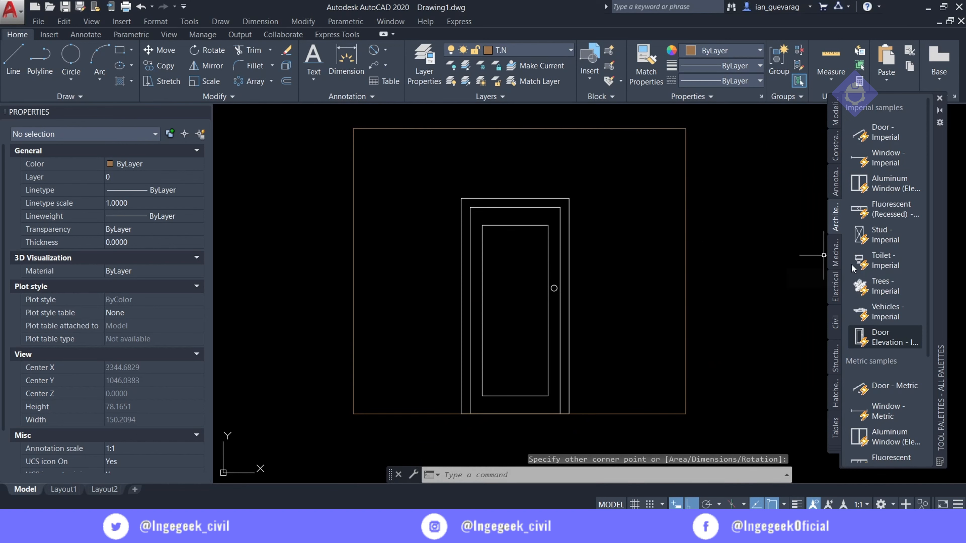
# Erase the door block inside the wall rectangle, keeping the rectangle
pyautogui.click(628, 203)
pyautogui.click(524, 279)
pyautogui.press('Delete')
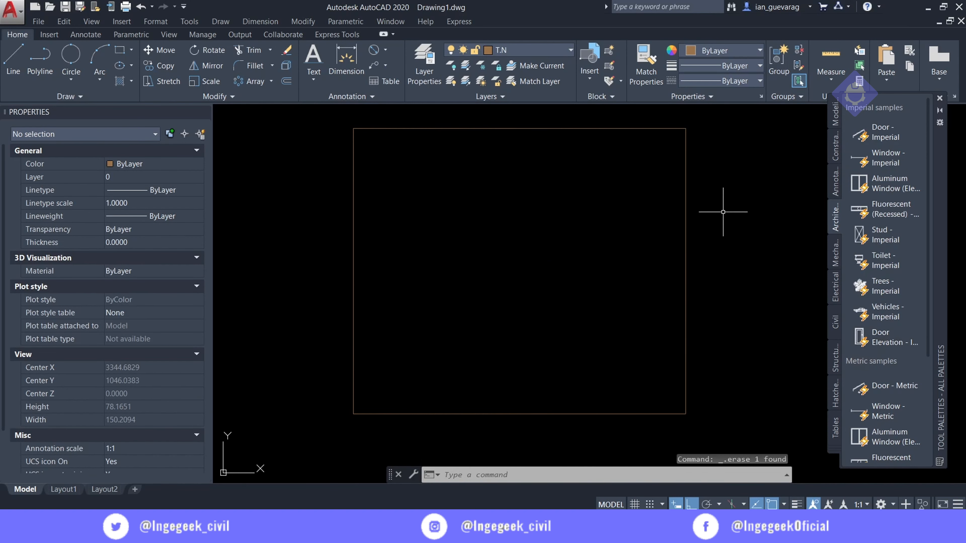
# Insert the Door Elevation - Imperial block on the wall rectangle's bottom edge
pyautogui.click(880, 343)
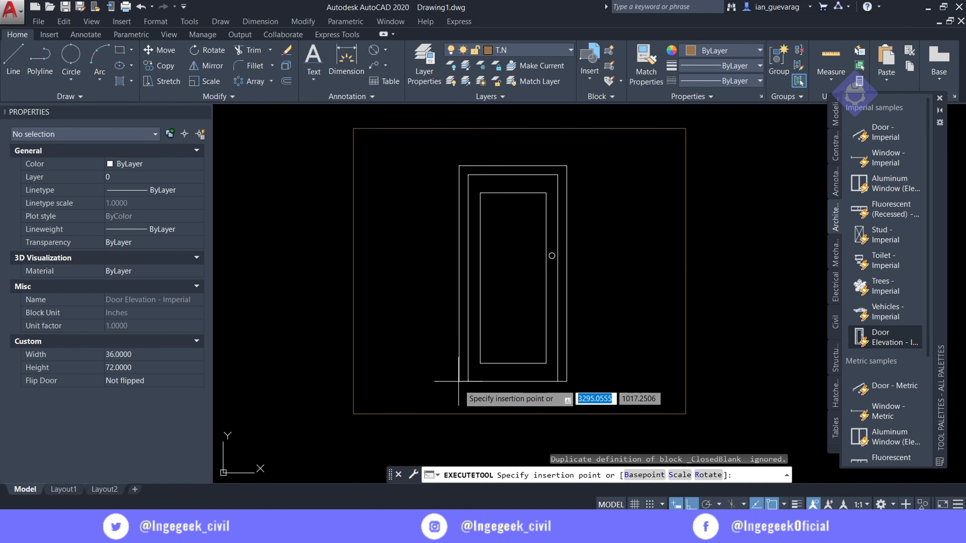
pyautogui.click(451, 413)
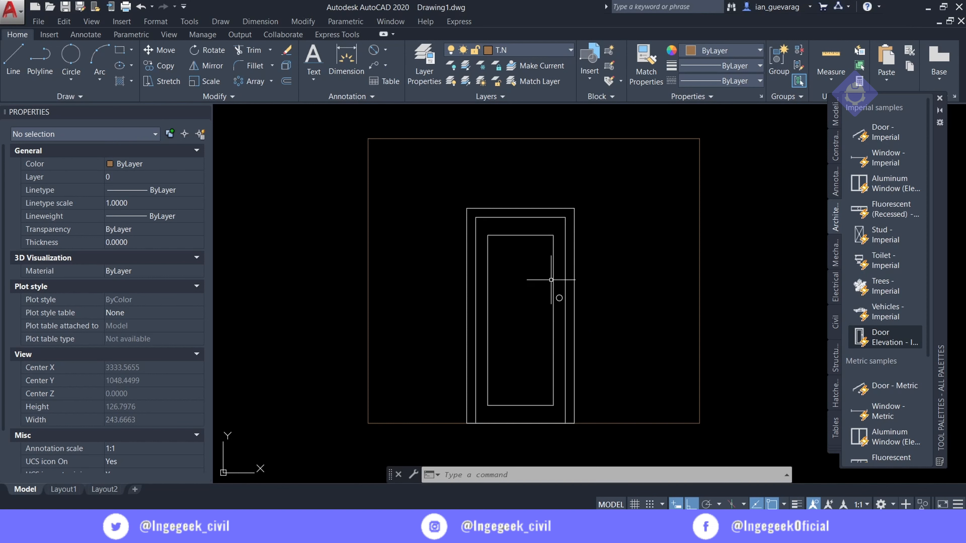
pyautogui.scroll(-1, 567, 283)
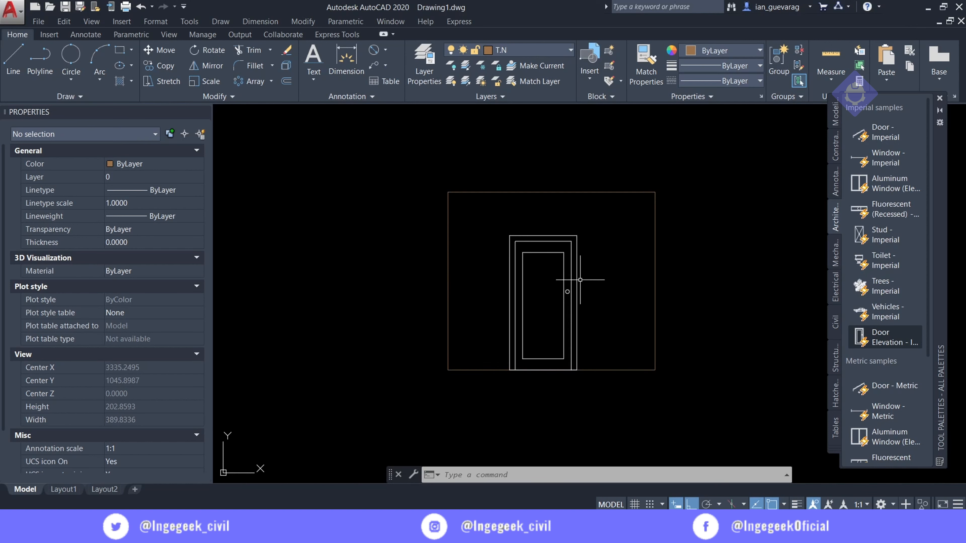
pyautogui.scroll(1, 618, 269)
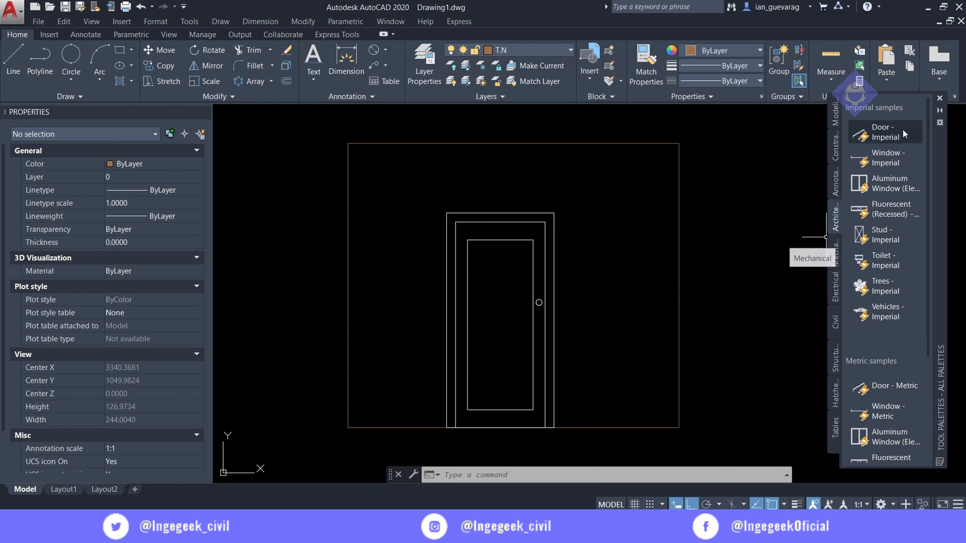
# Insert the Door - Imperial plan block in the empty area to the right of the wall rectangle
pyautogui.click(885, 132)
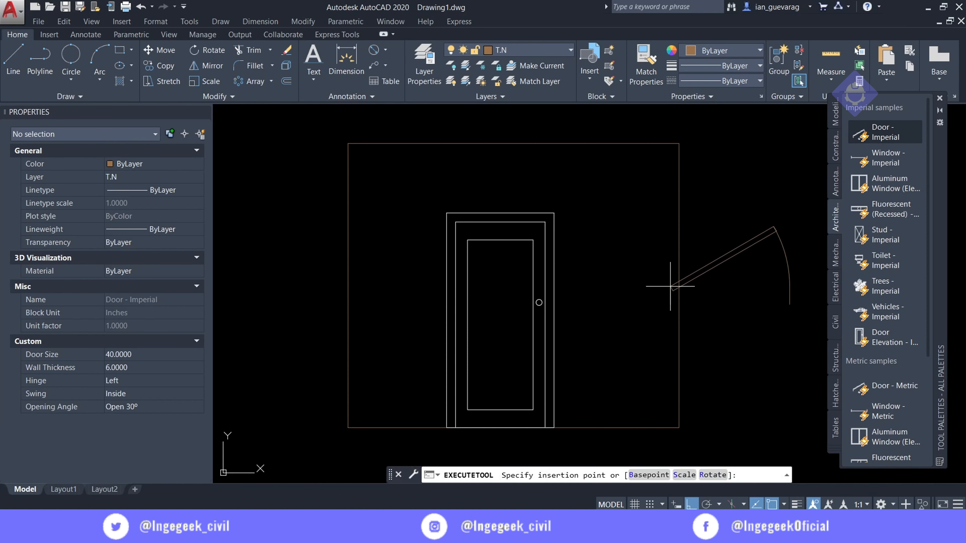
pyautogui.moveTo(669, 266); pyautogui.dragTo(539, 241, button='middle')
pyautogui.click(614, 305)
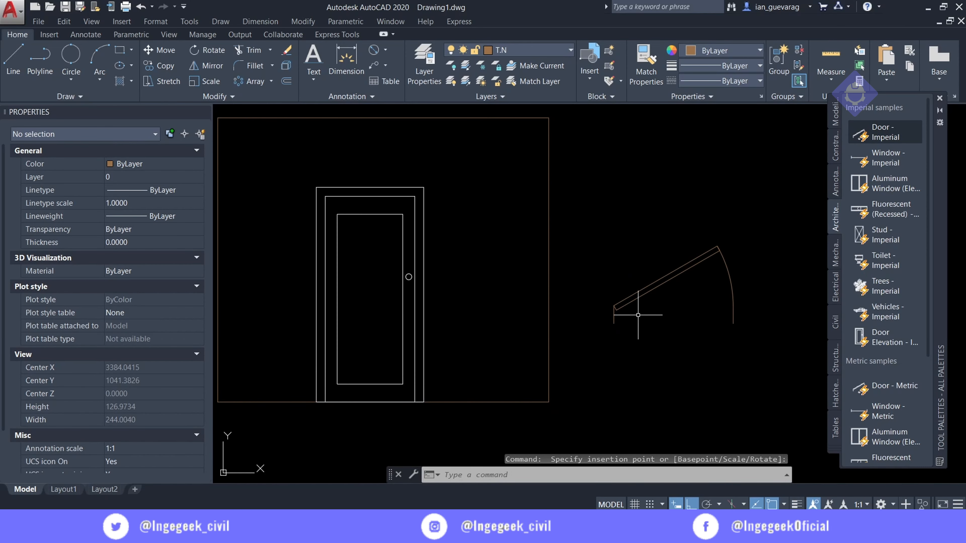
# Try the 60°, 45° and 30° opening angles on the inserted plan door block
pyautogui.click(643, 309)
pyautogui.click(623, 323)
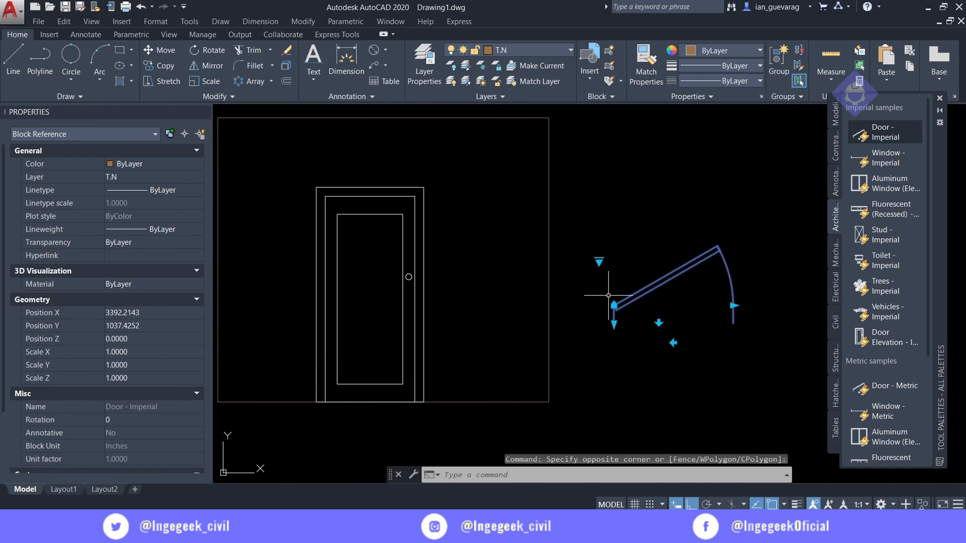
pyautogui.click(599, 261)
pyautogui.click(631, 296)
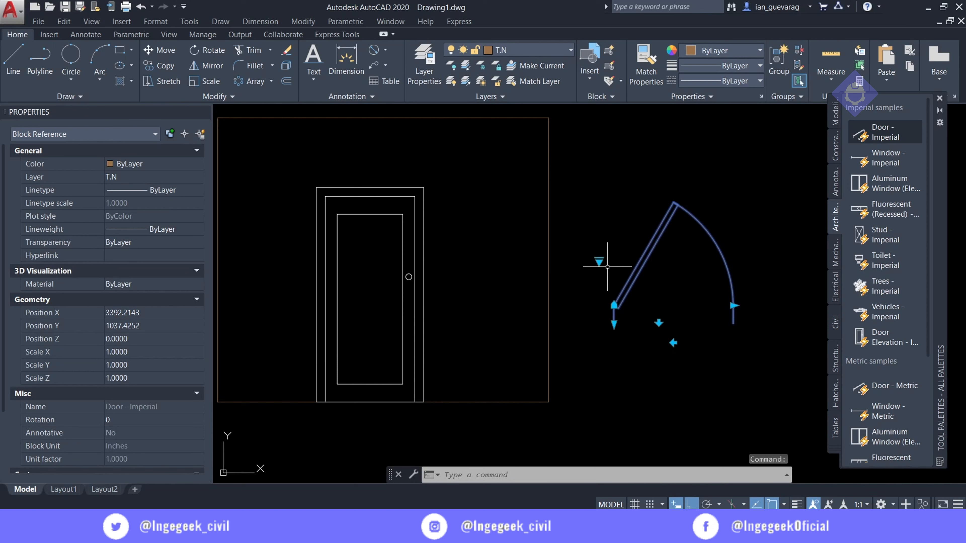
pyautogui.click(599, 260)
pyautogui.click(610, 284)
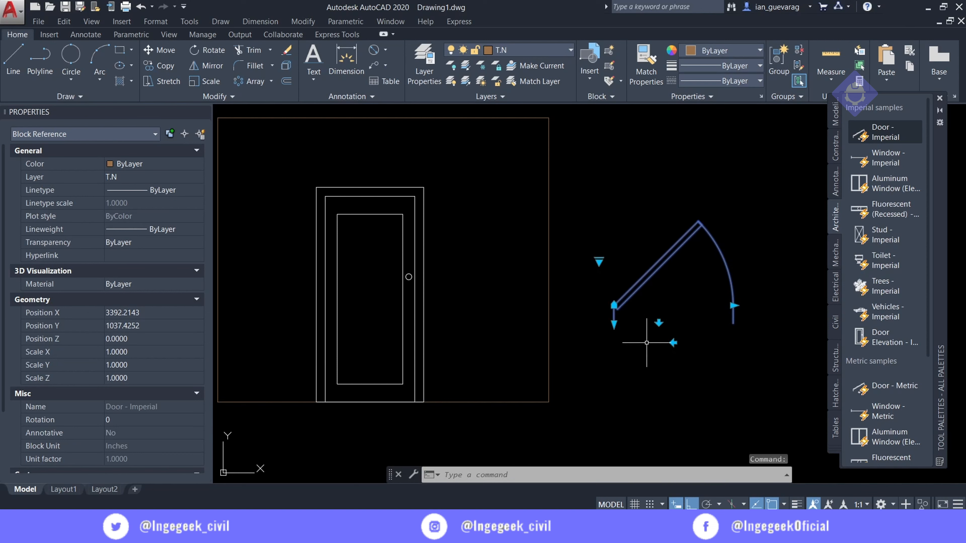
pyautogui.click(599, 260)
pyautogui.click(636, 267)
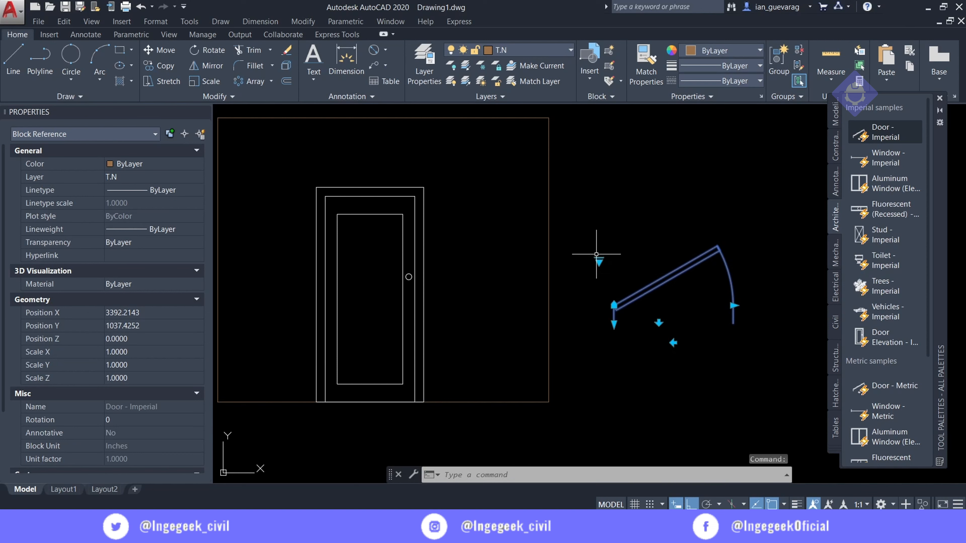
# Set the plan door block's opening angle to Open 90º
pyautogui.click(596, 263)
pyautogui.click(599, 261)
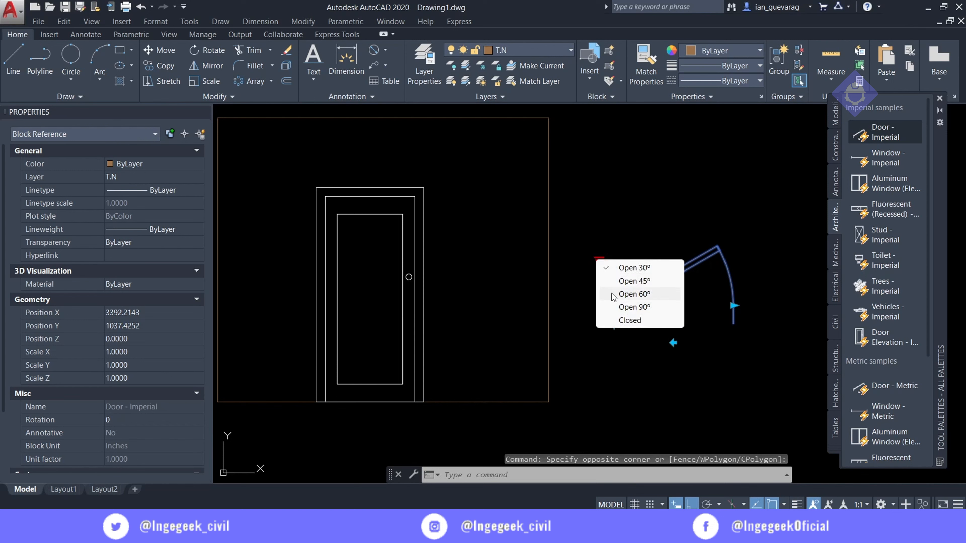
pyautogui.click(630, 309)
pyautogui.click(599, 261)
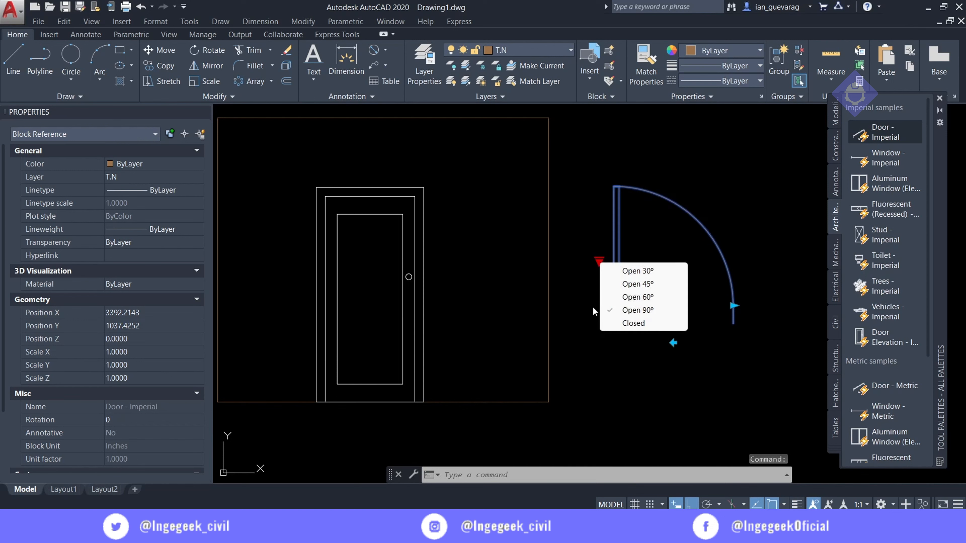
pyautogui.click(620, 311)
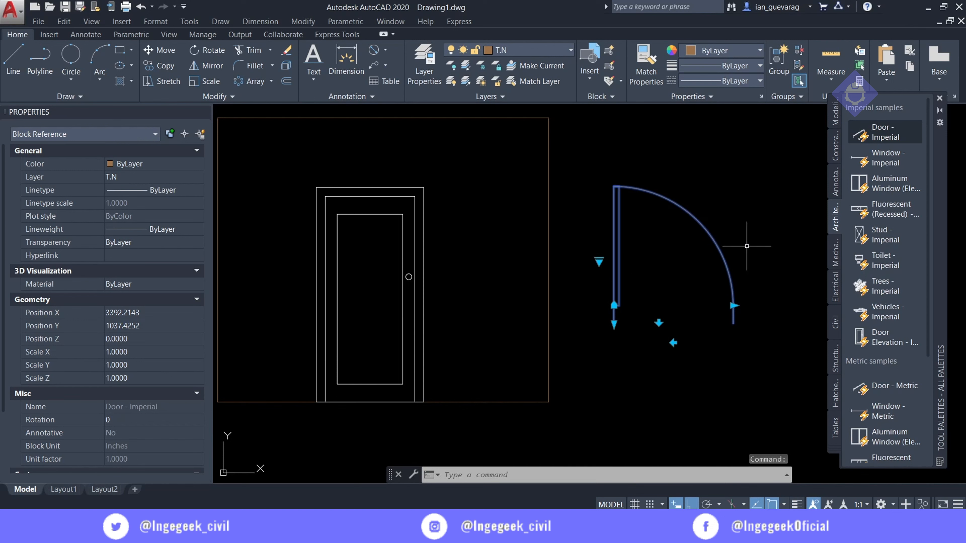
# Flip the door elevation block inside the wall to the opposite side and back again
pyautogui.click(431, 198)
pyautogui.click(407, 248)
pyautogui.click(320, 151)
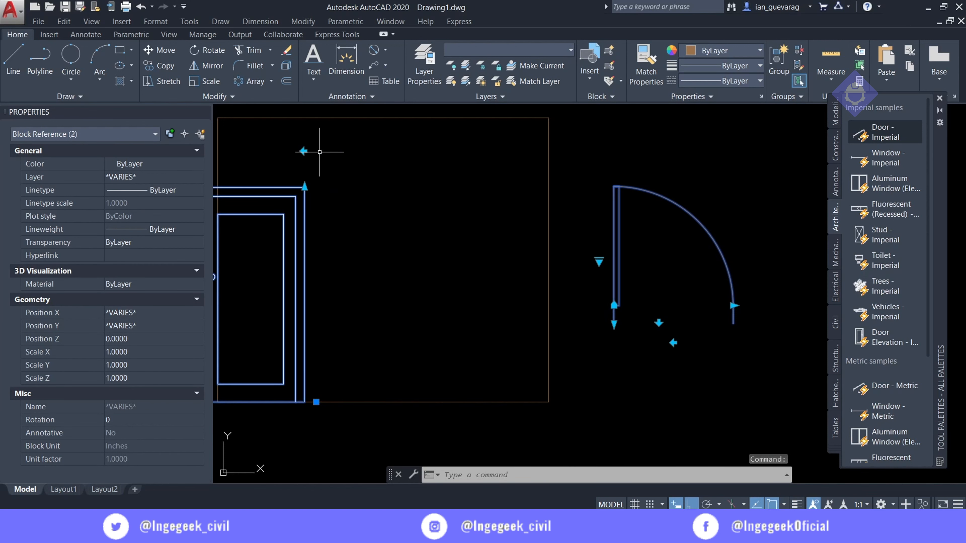
pyautogui.click(303, 151)
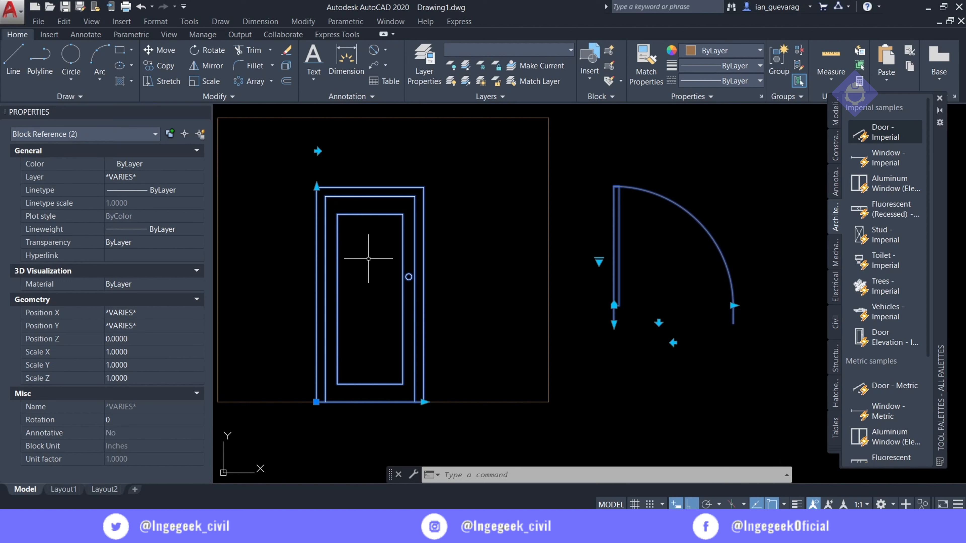
# Insert the Toilet - Imperial block on the wall rectangle's bottom edge, to the right of the door
pyautogui.click(886, 260)
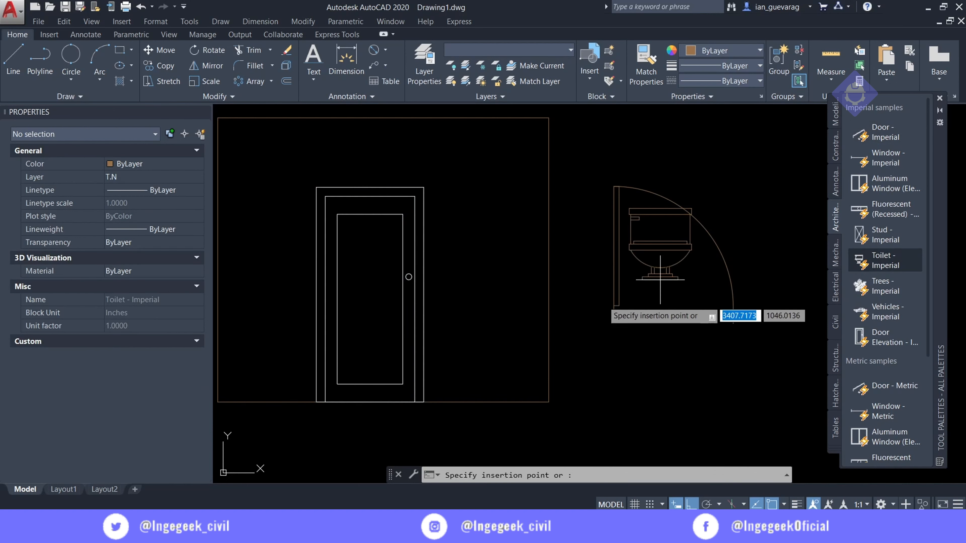
pyautogui.click(472, 403)
pyautogui.click(481, 348)
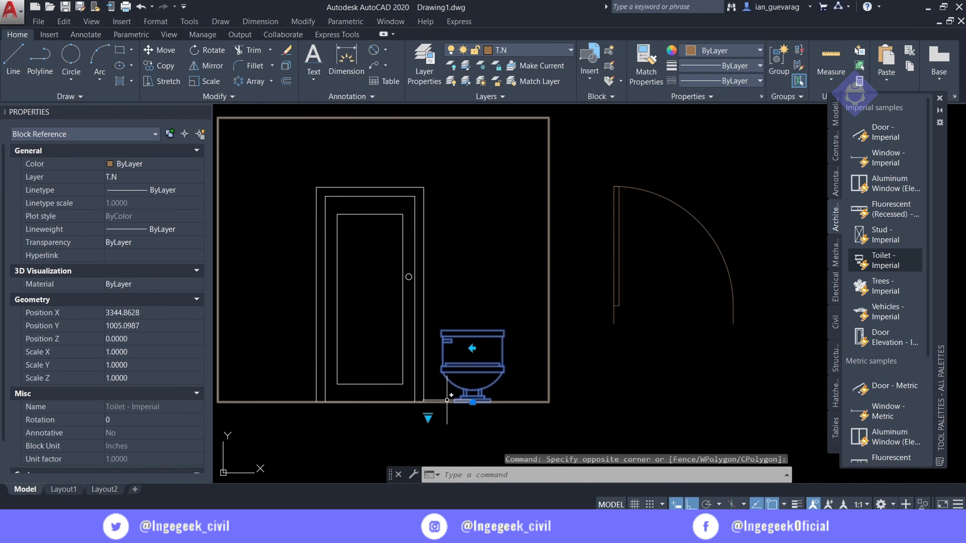
# Try the toilet block's flip and switch the block to its Elongated (Plan) view
pyautogui.scroll(6, 480, 350)
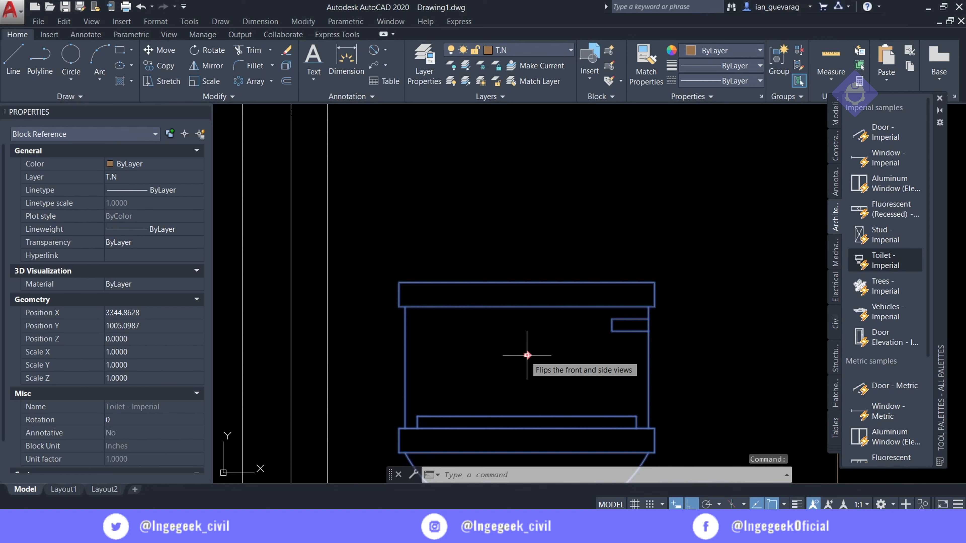
pyautogui.scroll(-6, 483, 369)
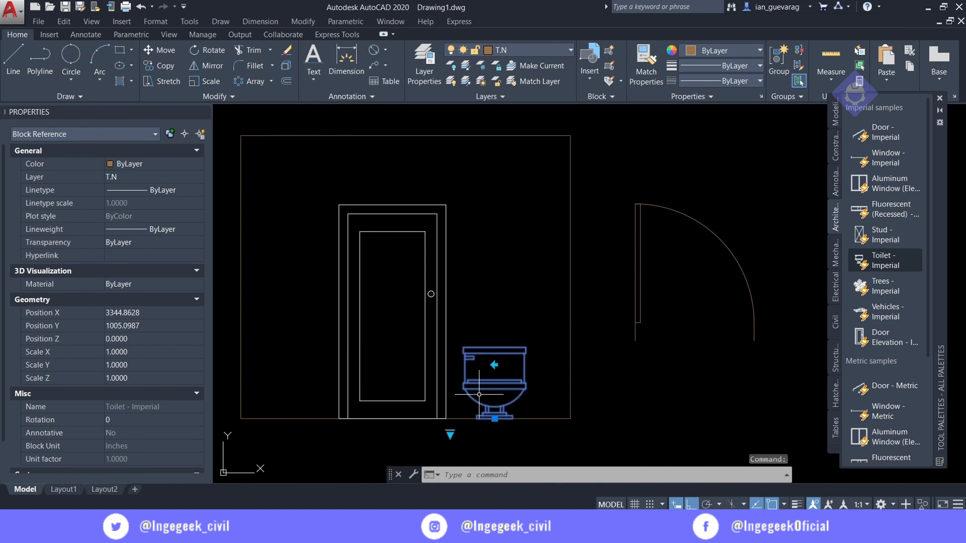
pyautogui.scroll(2, 479, 395)
pyautogui.click(431, 446)
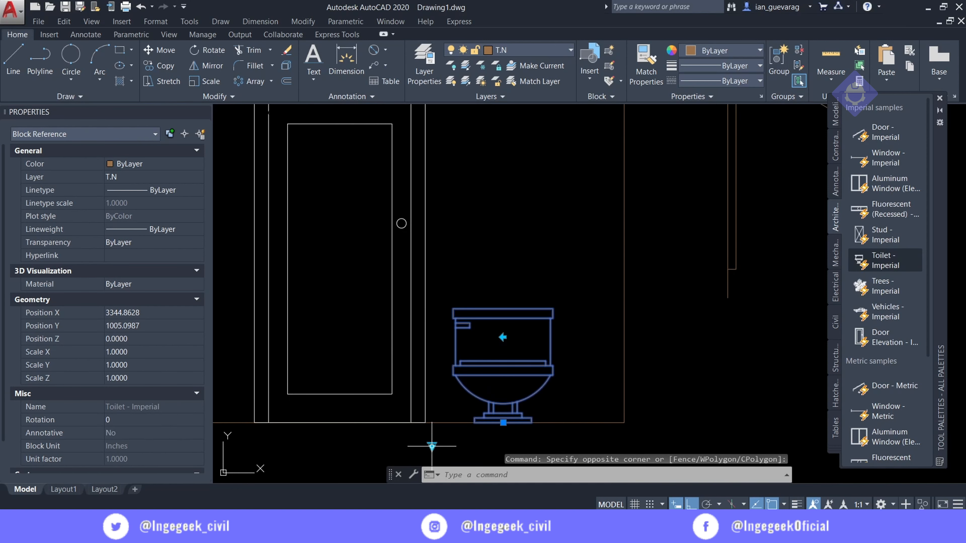
pyautogui.click(431, 446)
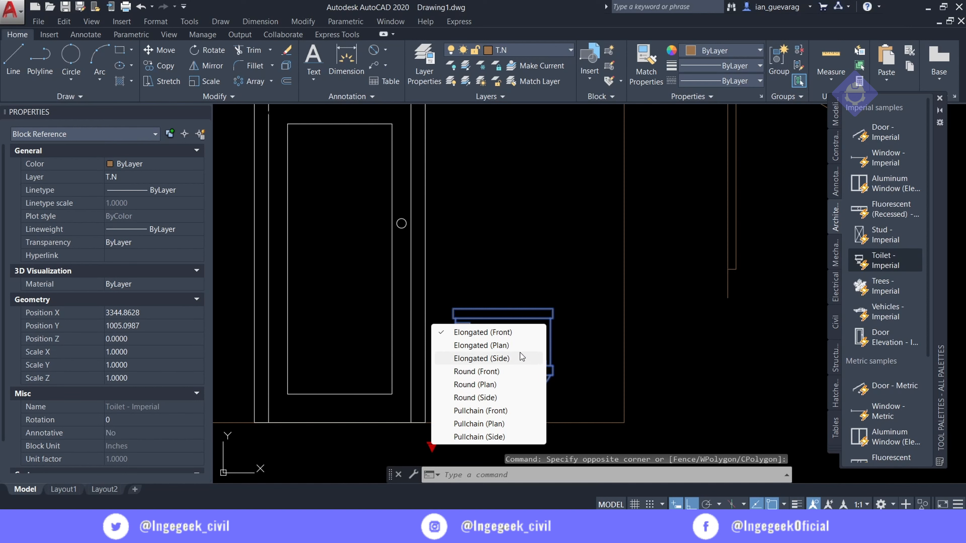
pyautogui.click(508, 346)
pyautogui.moveTo(508, 345); pyautogui.dragTo(521, 253, button='middle')
pyautogui.scroll(-2, 521, 252)
pyautogui.scroll(2, 507, 394)
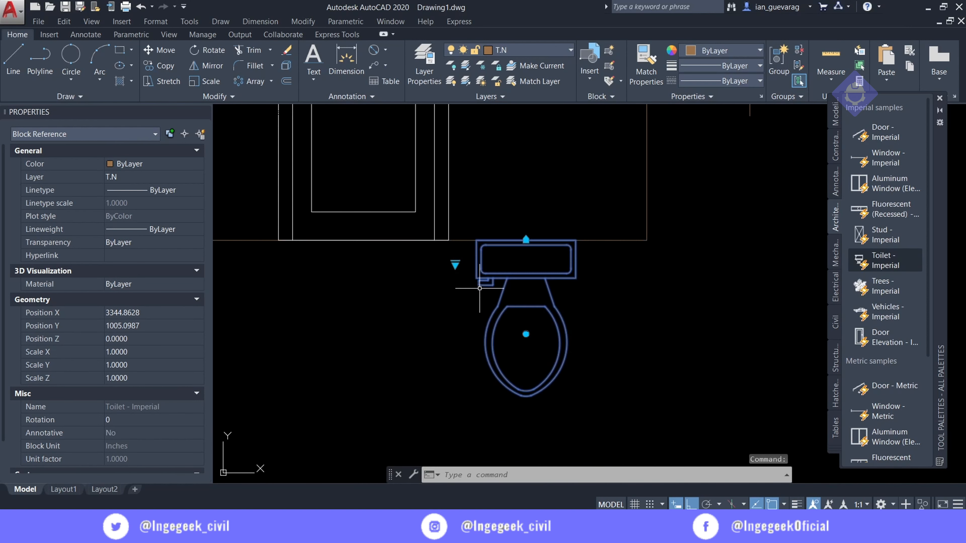
# Try the toilet block's Elongated (Side), Round (Front) and Elongated (Plan) variants one after another
pyautogui.click(455, 264)
pyautogui.click(539, 300)
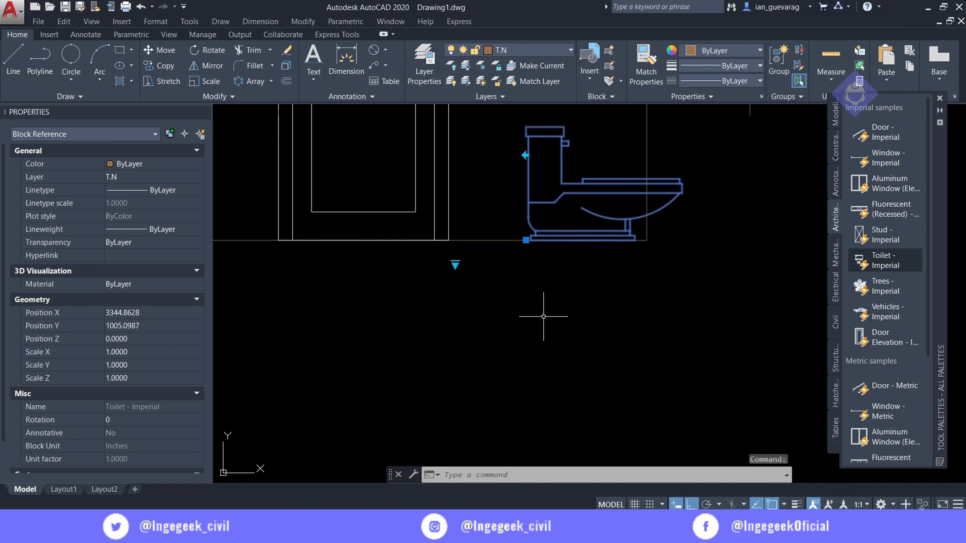
pyautogui.click(455, 264)
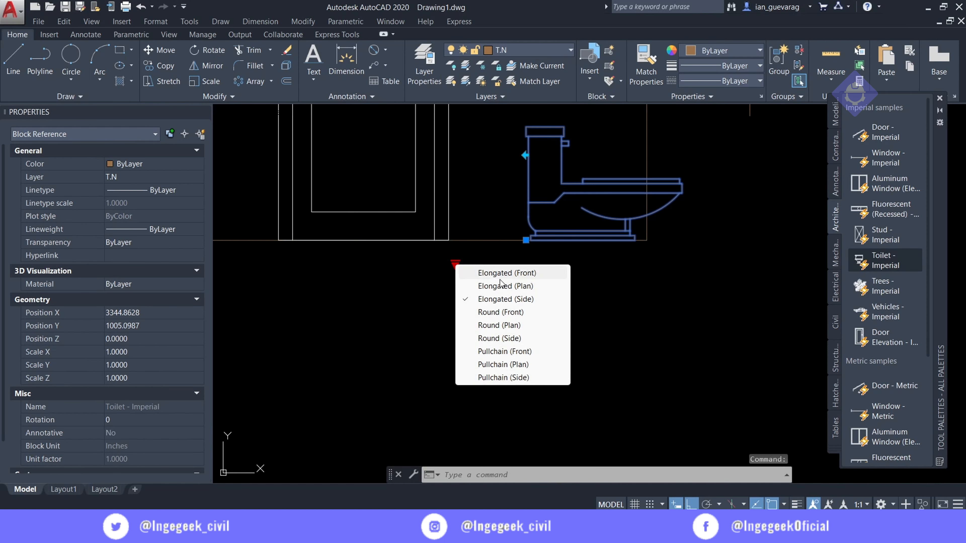
pyautogui.click(510, 312)
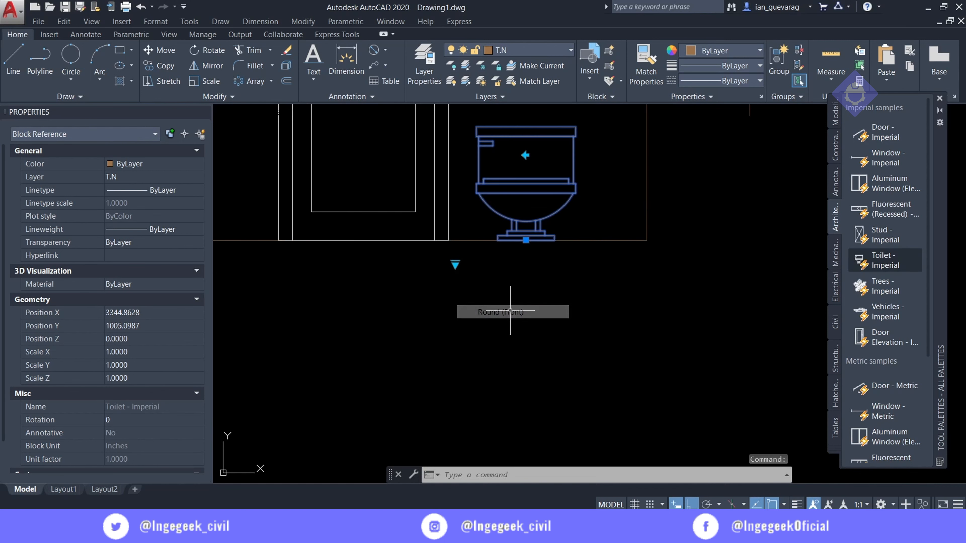
pyautogui.click(455, 264)
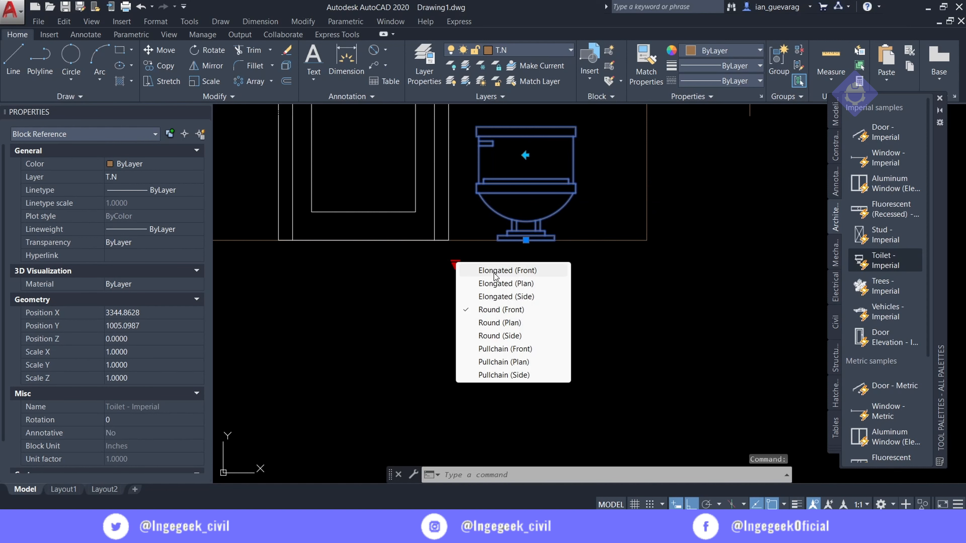
pyautogui.click(517, 290)
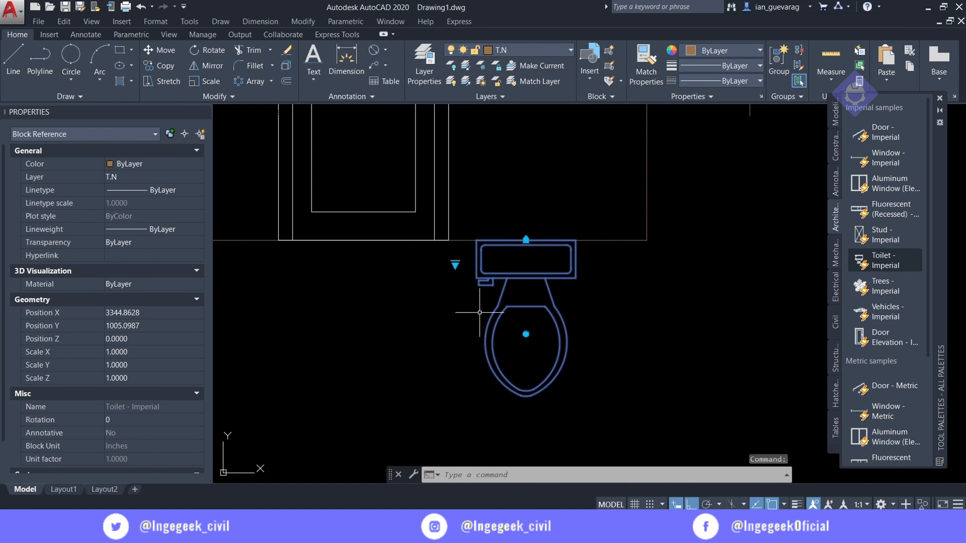
# Set the toilet block to its Round (Side) view
pyautogui.click(455, 263)
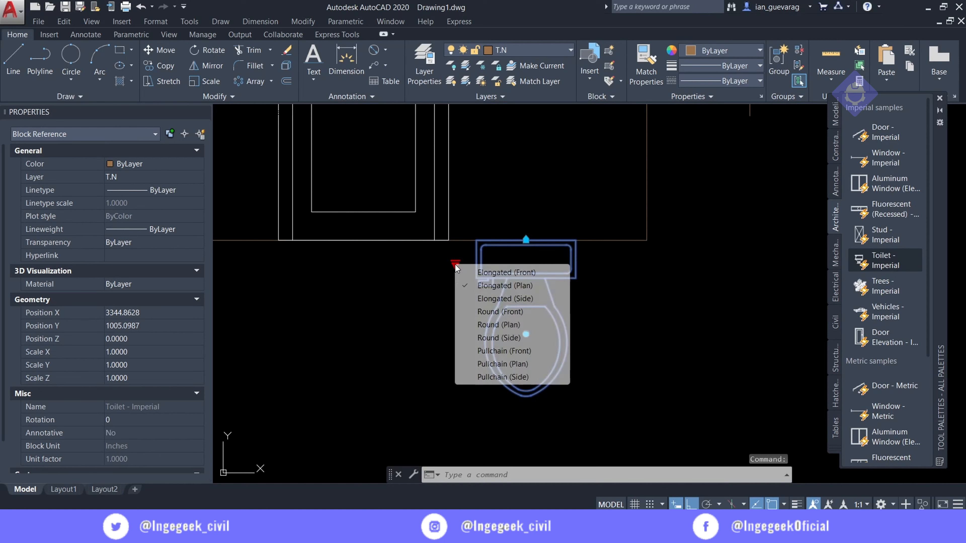
pyautogui.click(477, 339)
pyautogui.scroll(2, 554, 192)
pyautogui.scroll(-2, 555, 192)
pyautogui.moveTo(555, 192); pyautogui.dragTo(504, 271, button='middle')
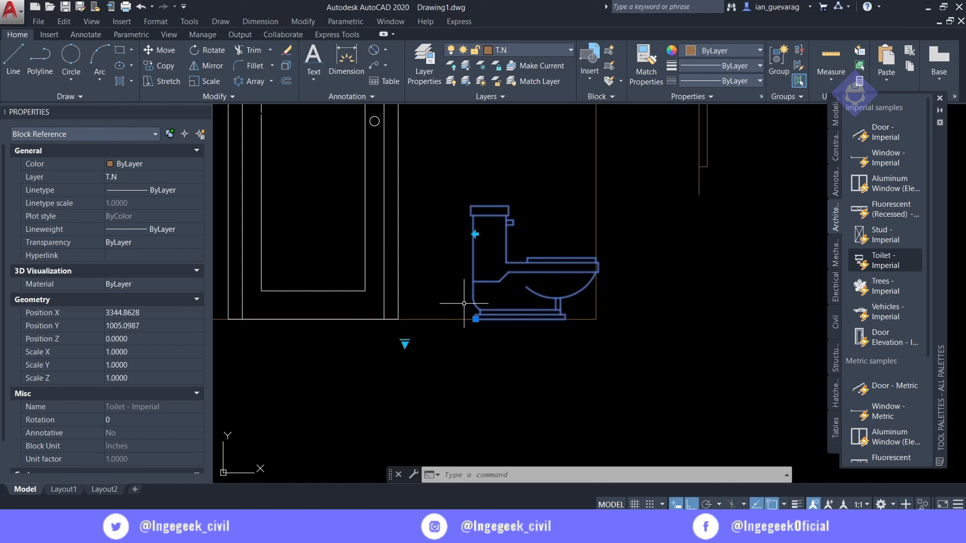
# Close the tool palettes after browsing the remaining metric sample blocks
pyautogui.scroll(-7, 669, 301)
pyautogui.scroll(4, 680, 250)
pyautogui.scroll(-4, 682, 247)
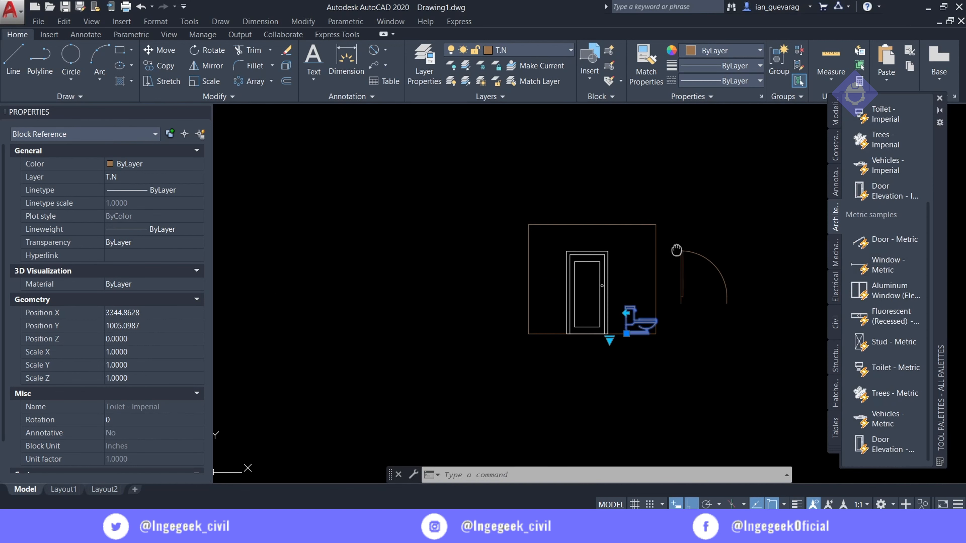
pyautogui.moveTo(682, 248); pyautogui.dragTo(554, 265, button='middle')
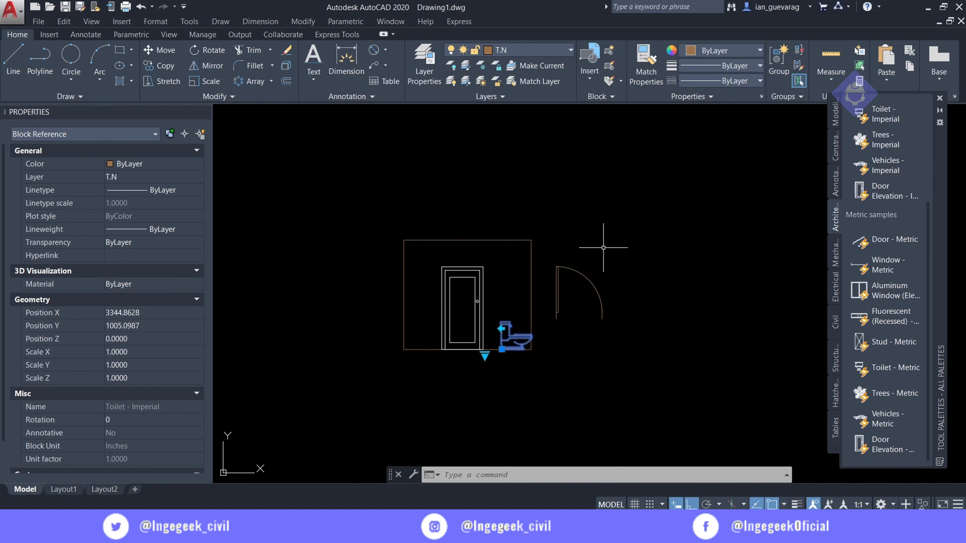
pyautogui.click(940, 99)
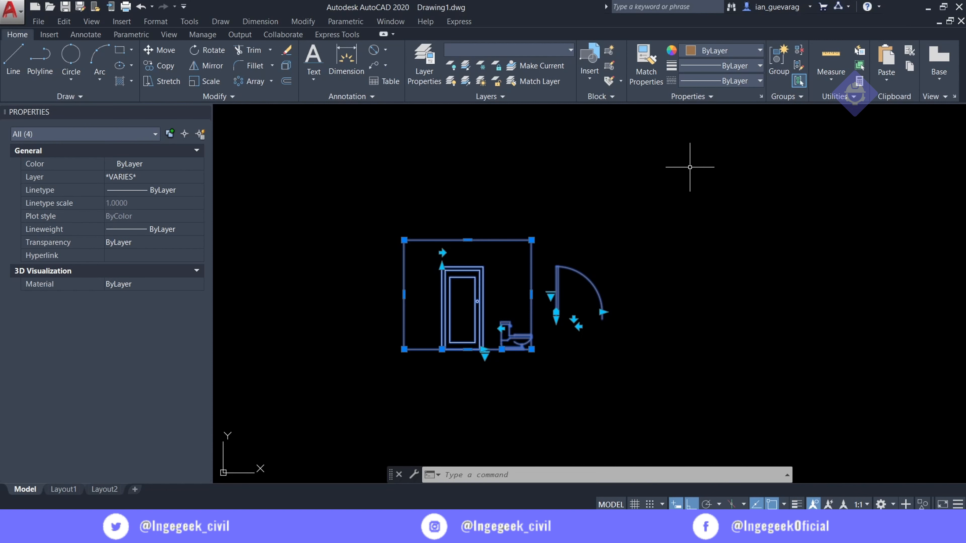
# Erase the wall rectangle together with the door elevation, toilet and plan door blocks
pyautogui.scroll(4, 665, 159)
pyautogui.scroll(-5, 571, 237)
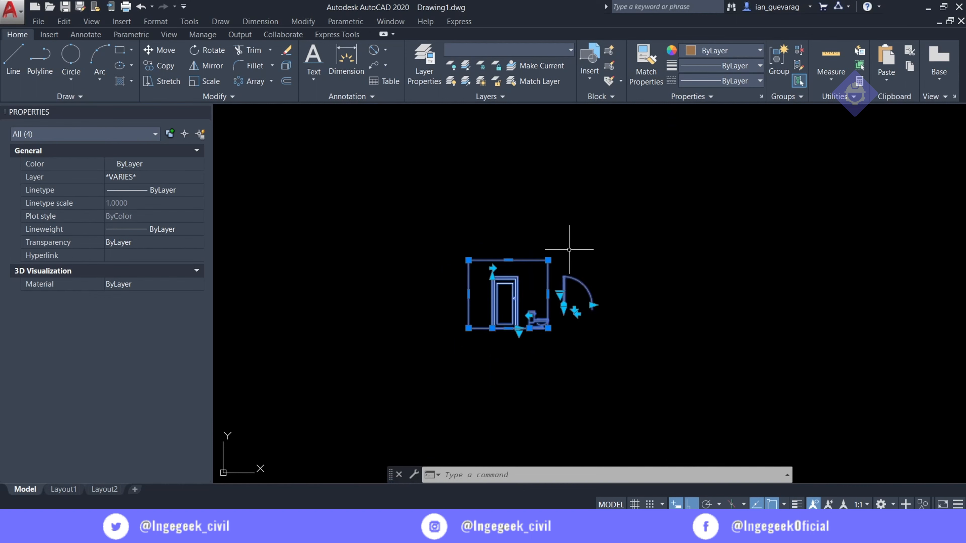
pyautogui.scroll(1, 572, 238)
pyautogui.click(608, 207)
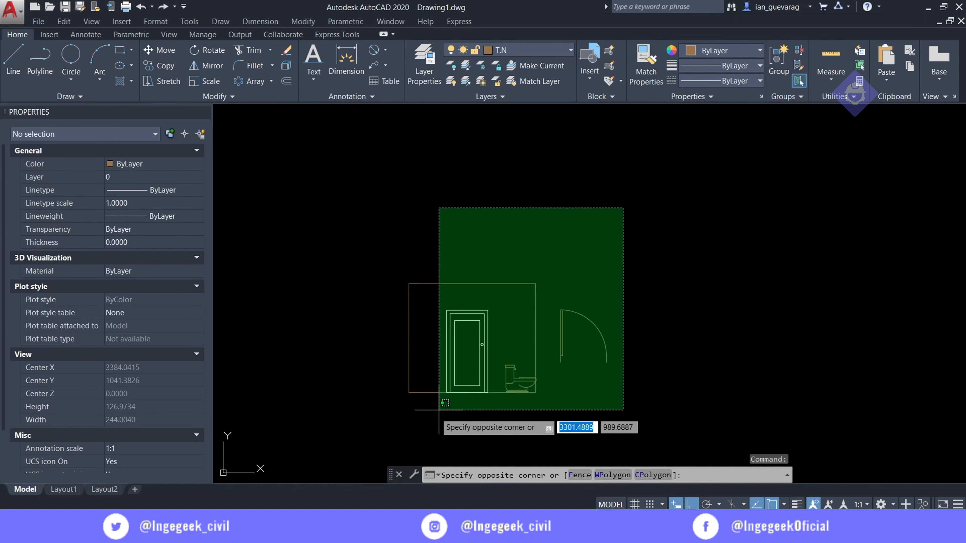
pyautogui.click(440, 396)
pyautogui.press('Delete')
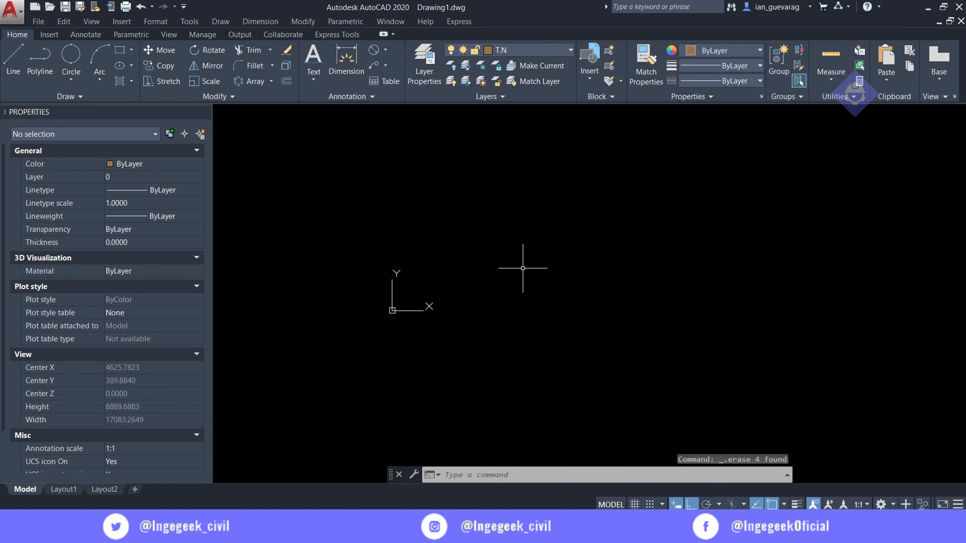
# Draw a wide rectangle in the emptied drawing after zooming to the whole drawing area
pyautogui.write('z')
pyautogui.press('Return')
pyautogui.write('a')
pyautogui.press('Return')
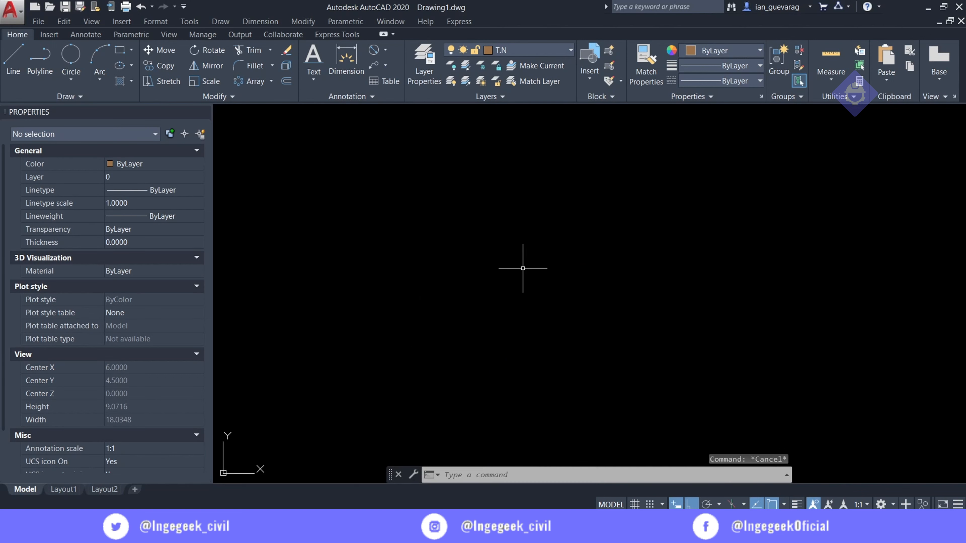
pyautogui.write('rec')
pyautogui.press('Return')
pyautogui.click(427, 176)
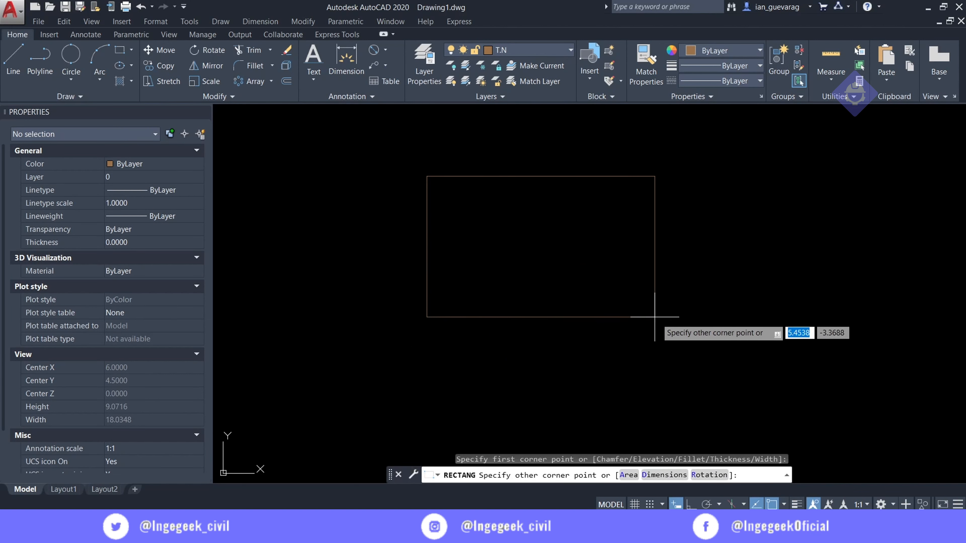
pyautogui.click(668, 327)
# Draw a second, smaller rectangle overlapping the first rectangle's lower-right corner
pyautogui.write('rec')
pyautogui.press('Return')
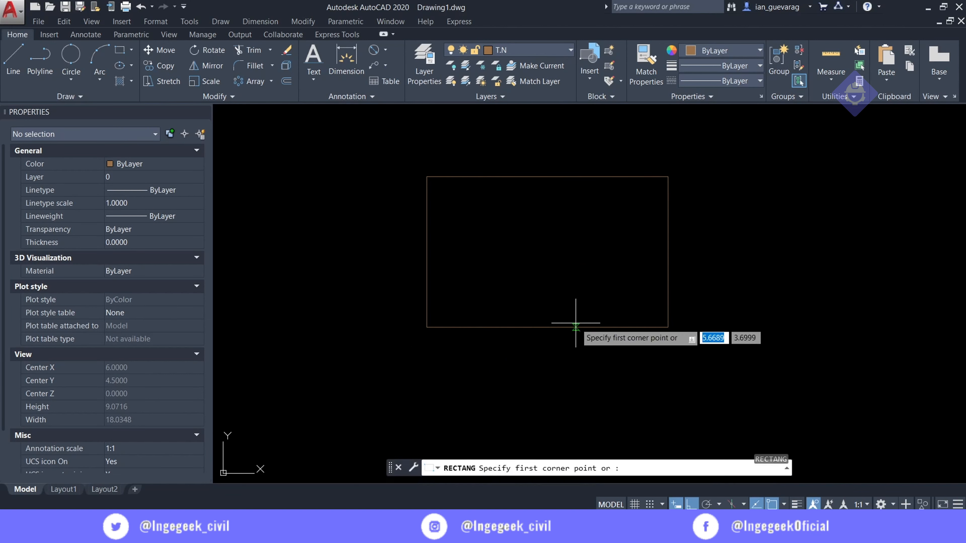
pyautogui.click(605, 248)
pyautogui.click(776, 391)
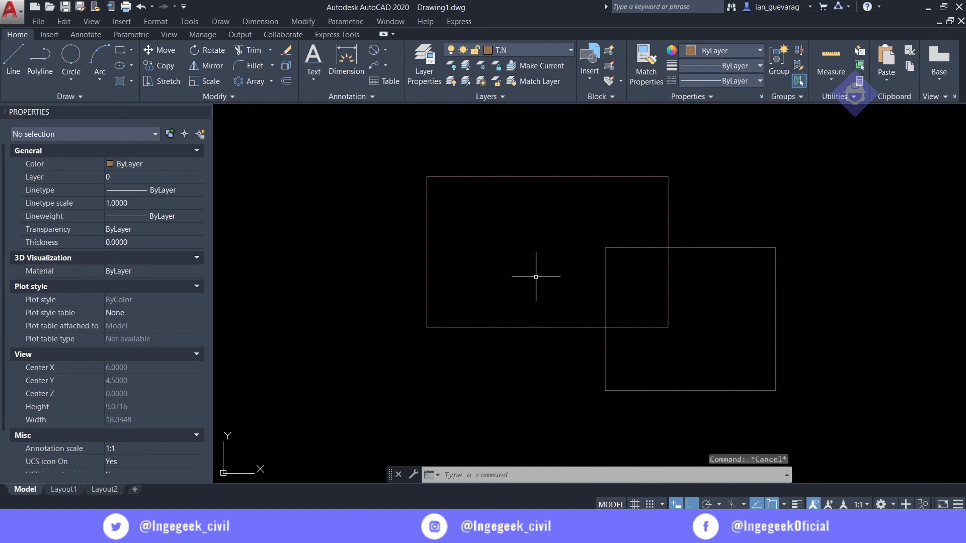
# Assign the large rectangle to the CIMIENTO CORRIDO layer
pyautogui.click(485, 190)
pyautogui.click(422, 231)
pyautogui.click(531, 49)
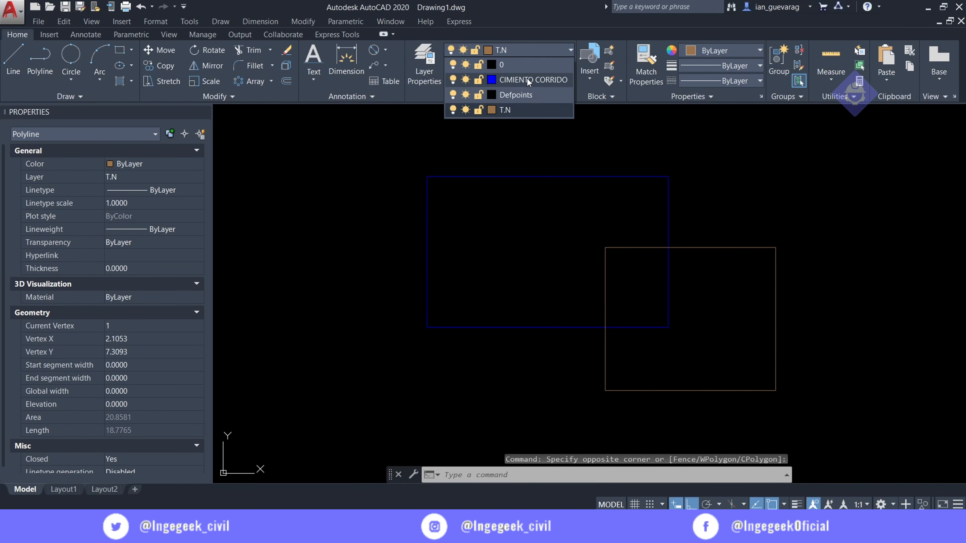
pyautogui.click(517, 80)
pyautogui.press('Escape')
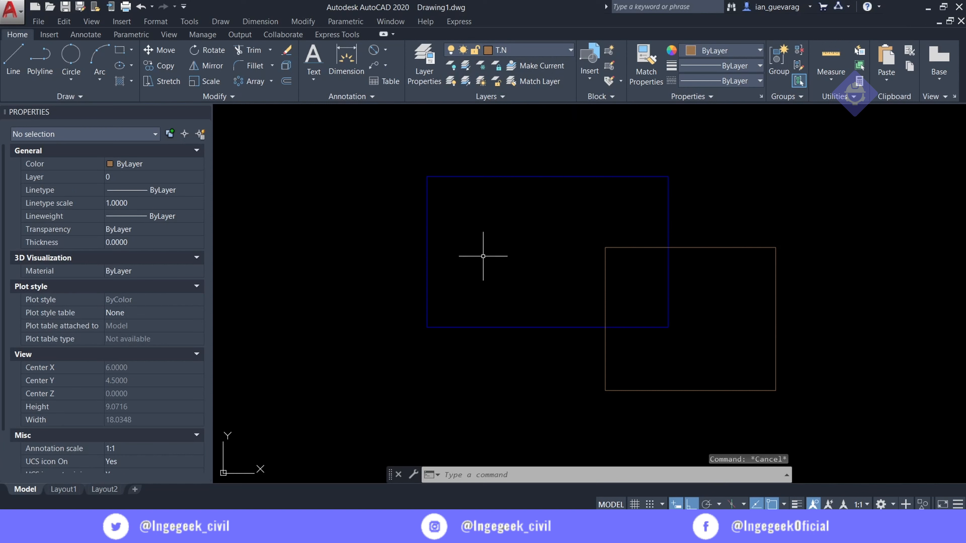
# Use Match Properties to copy the large rectangle's layer properties to the smaller overlapping rectangle
pyautogui.click(762, 224)
pyautogui.click(706, 307)
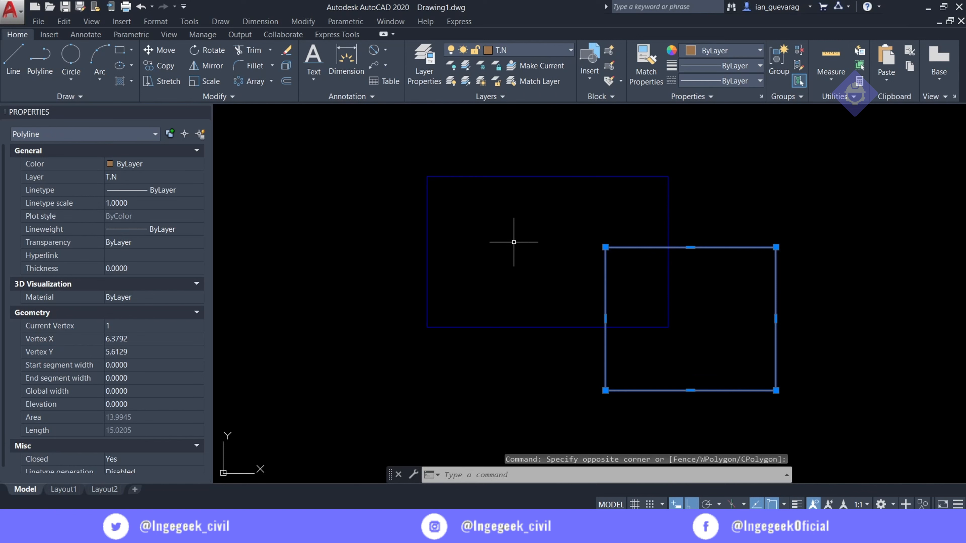
pyautogui.press('Escape')
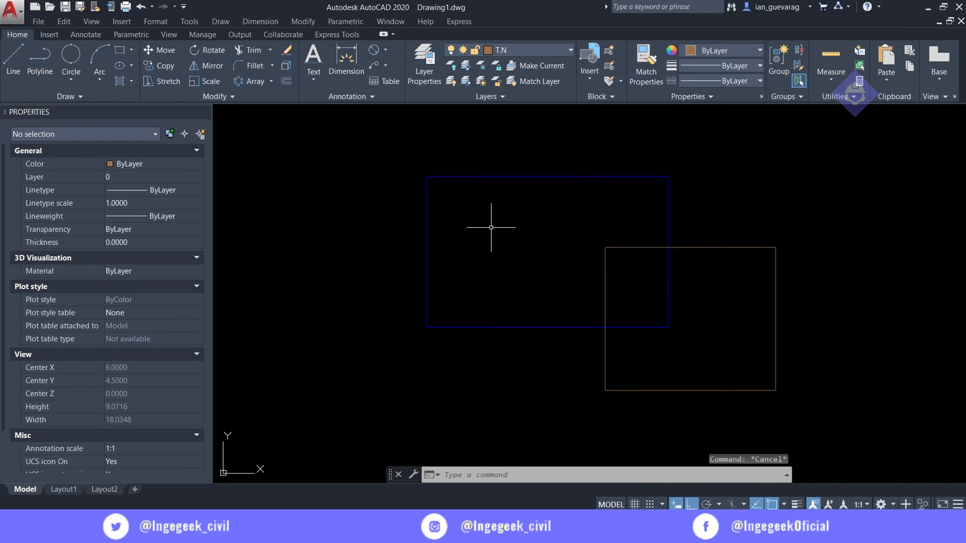
pyautogui.click(470, 202)
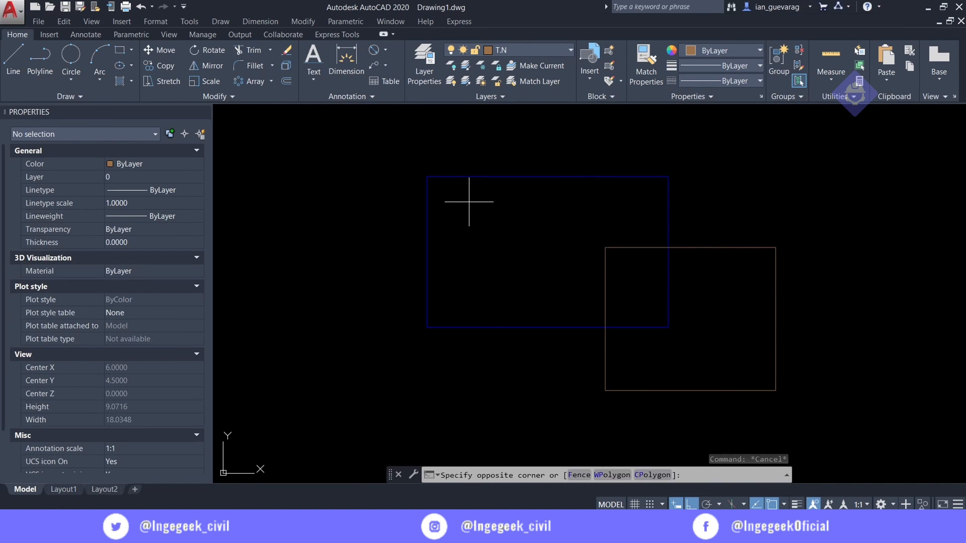
pyautogui.click(333, 286)
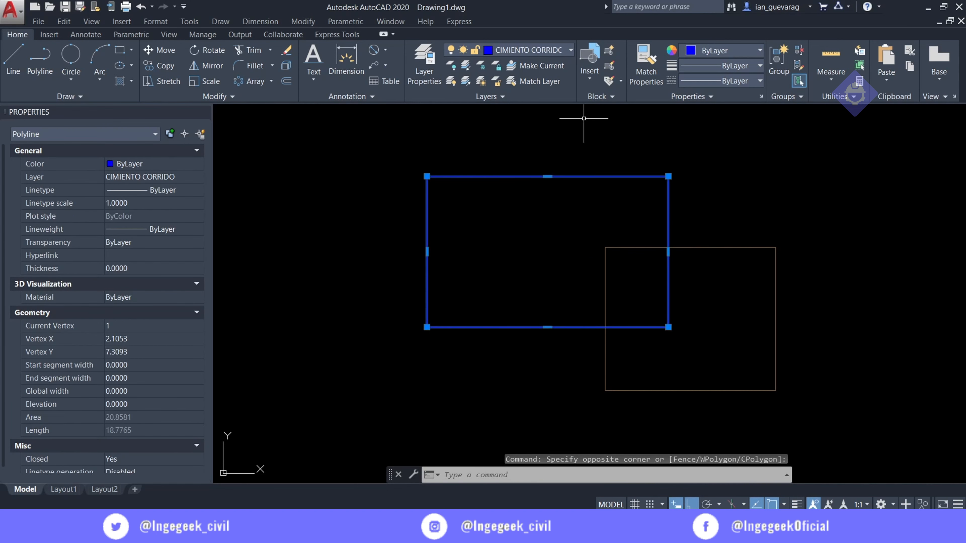
pyautogui.click(648, 63)
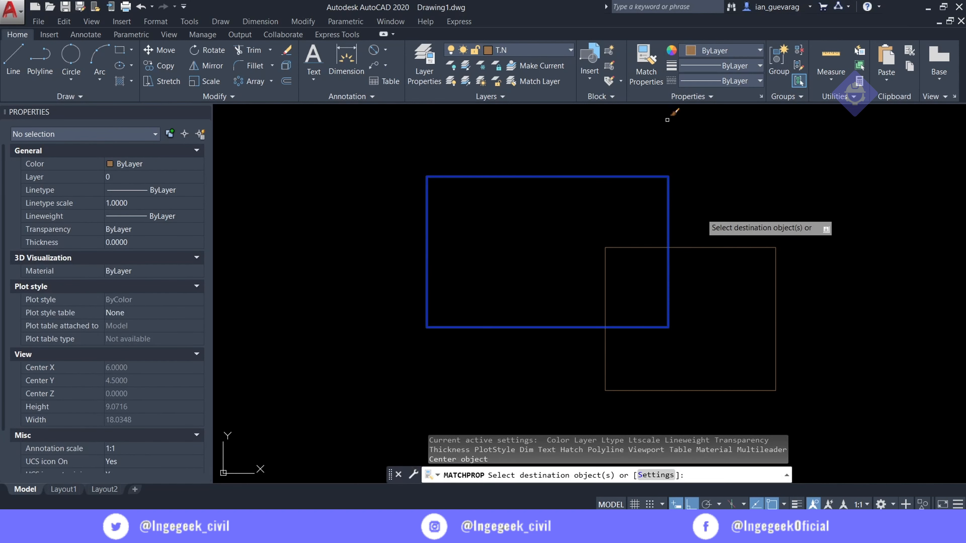
pyautogui.click(738, 247)
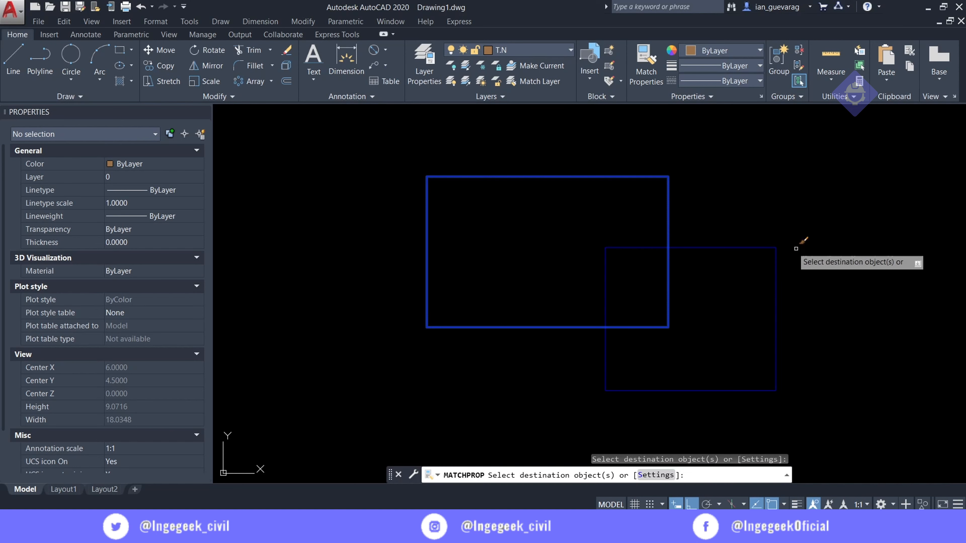
pyautogui.press('Escape')
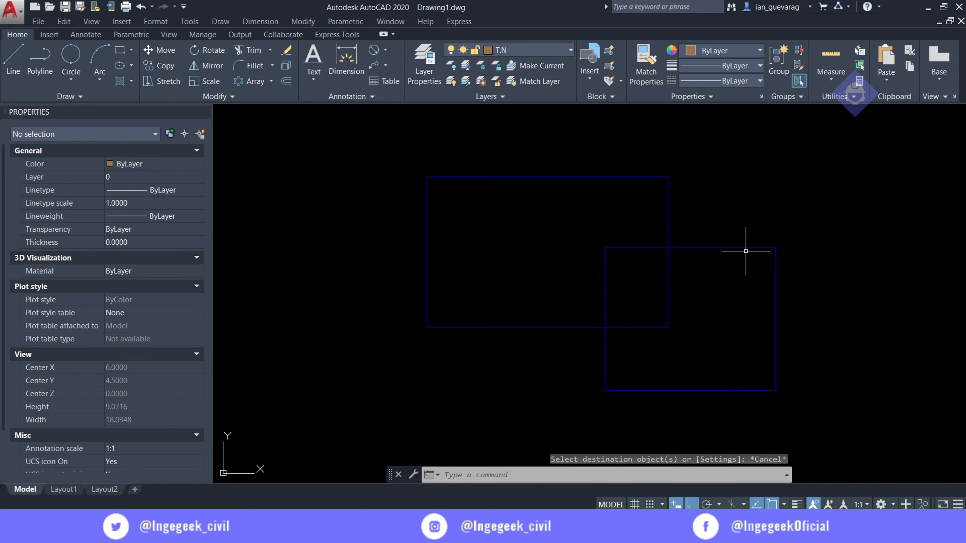
# Undo the property match and the large rectangle's layer change
pyautogui.hotkey('ctrl', 'z')
pyautogui.hotkey('ctrl', 'z')
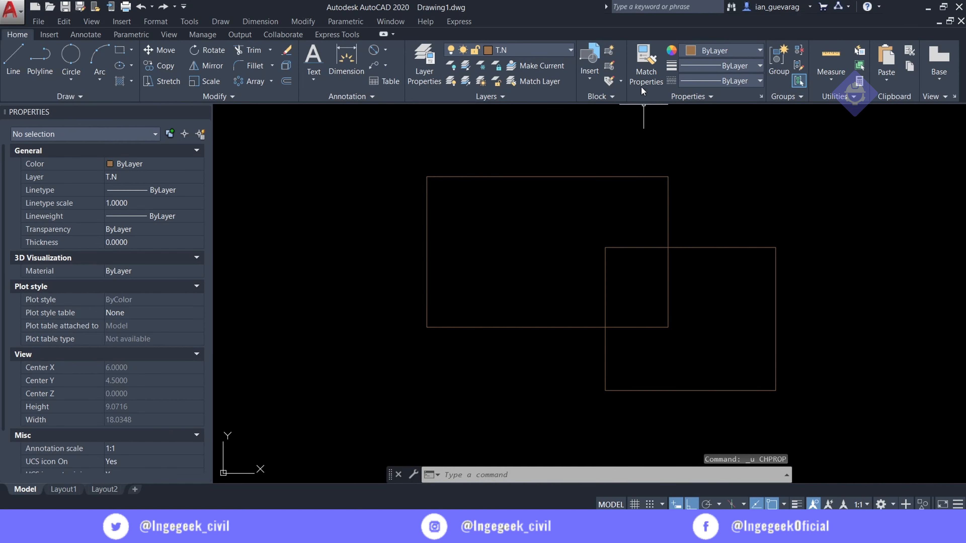
pyautogui.click(645, 61)
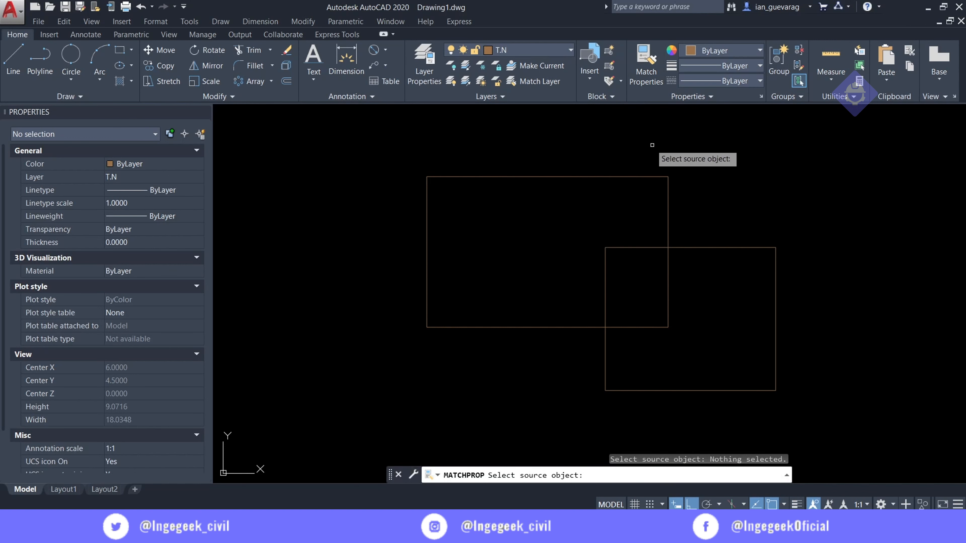
pyautogui.press('Escape')
pyautogui.click(741, 225)
pyautogui.click(733, 316)
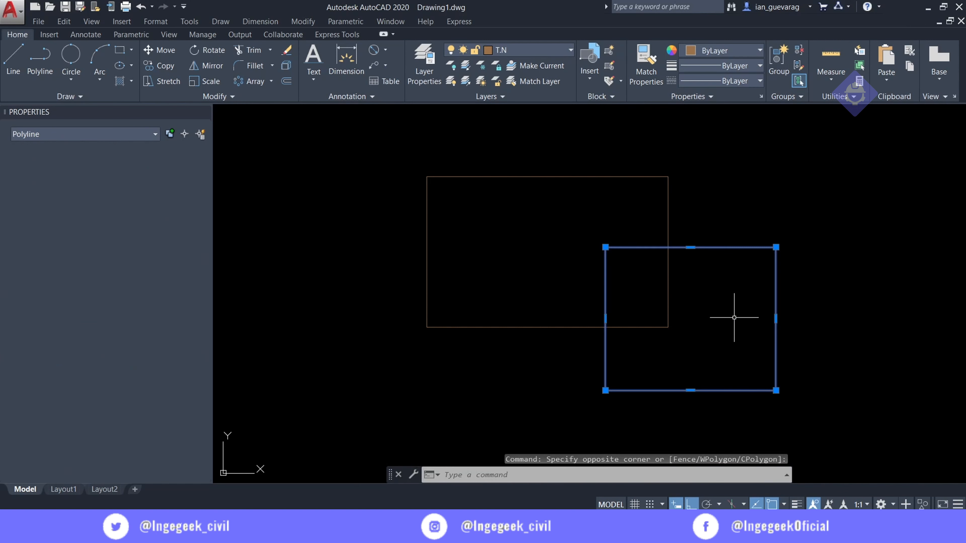
pyautogui.press('Escape')
pyautogui.click(513, 151)
pyautogui.press('Escape')
# Place the large rectangle on the CIMIENTO CORRIDO layer again
pyautogui.click(476, 177)
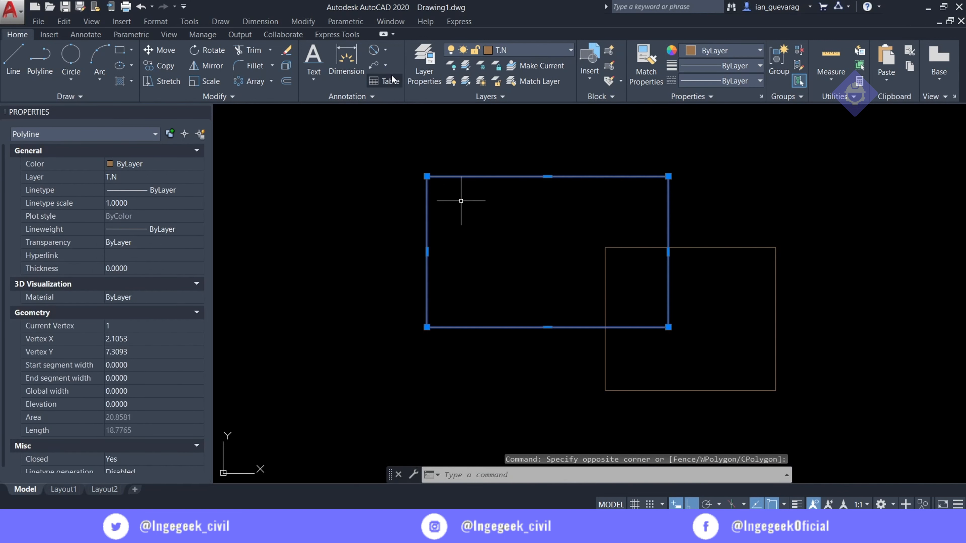
pyautogui.click(507, 51)
pyautogui.click(512, 81)
pyautogui.press('Escape')
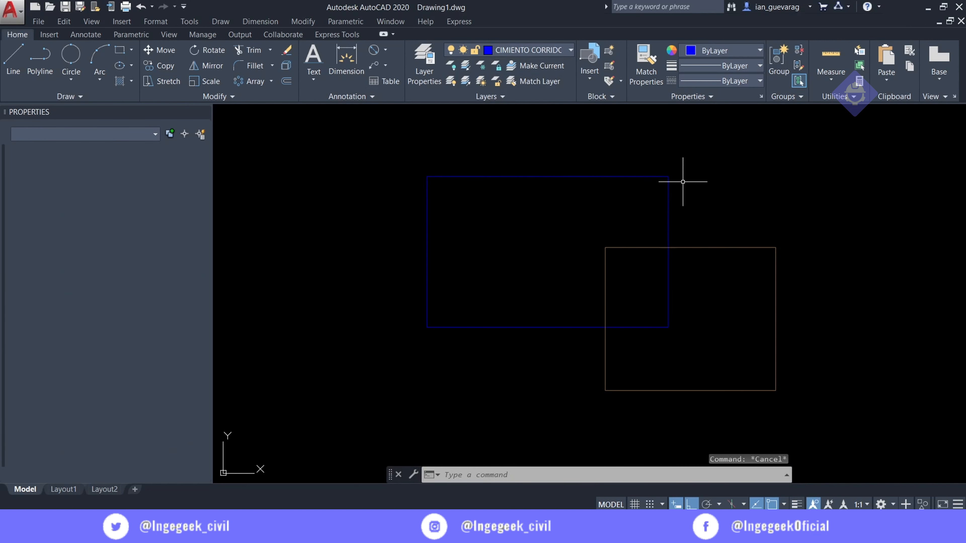
# Use Match Properties with the smaller rectangle as source and the large rectangle as destination
pyautogui.click(750, 230)
pyautogui.click(729, 270)
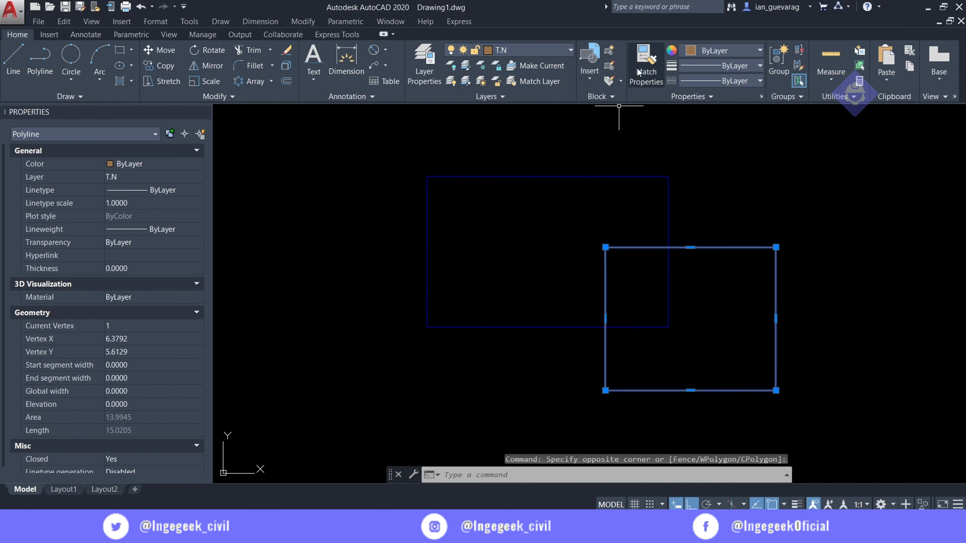
pyautogui.click(646, 62)
pyautogui.click(586, 176)
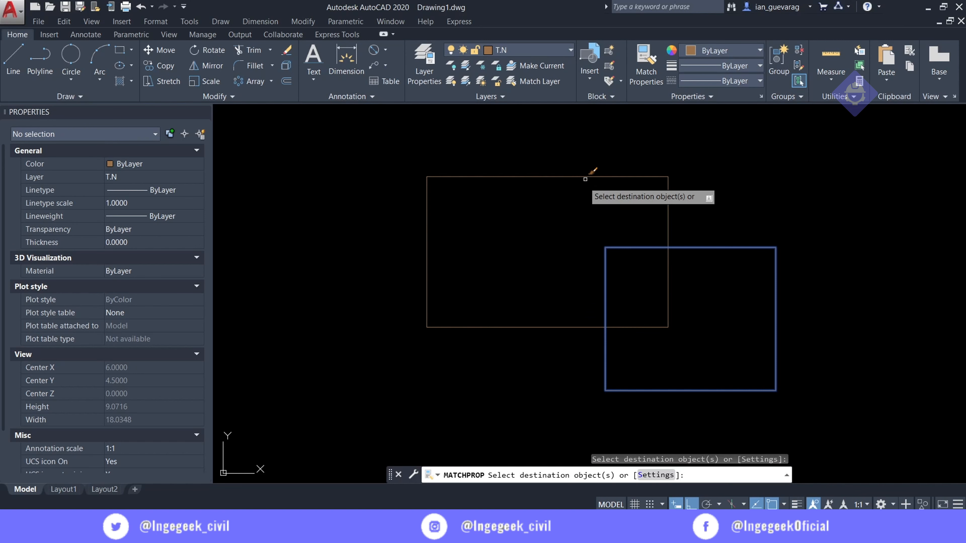
pyautogui.press('Escape')
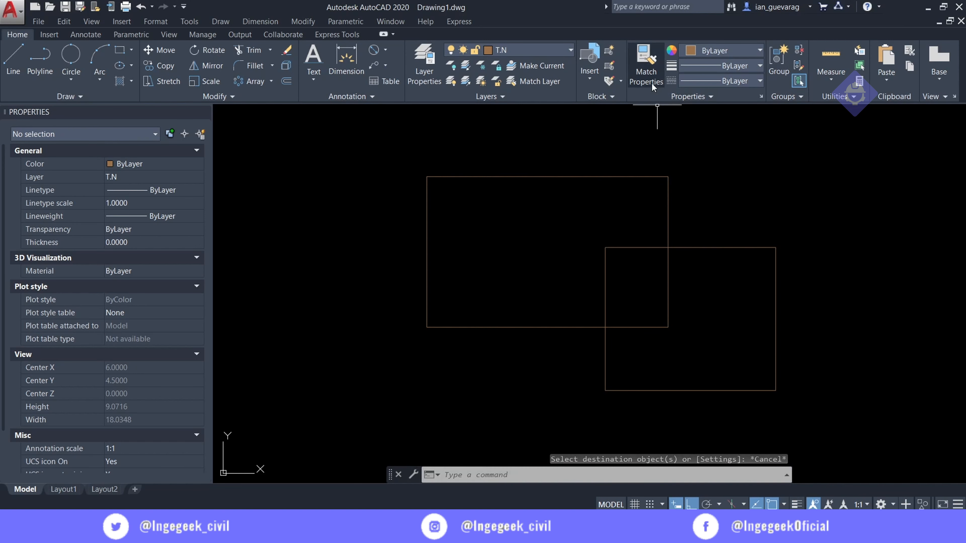
pyautogui.click(697, 148)
pyautogui.press('Escape')
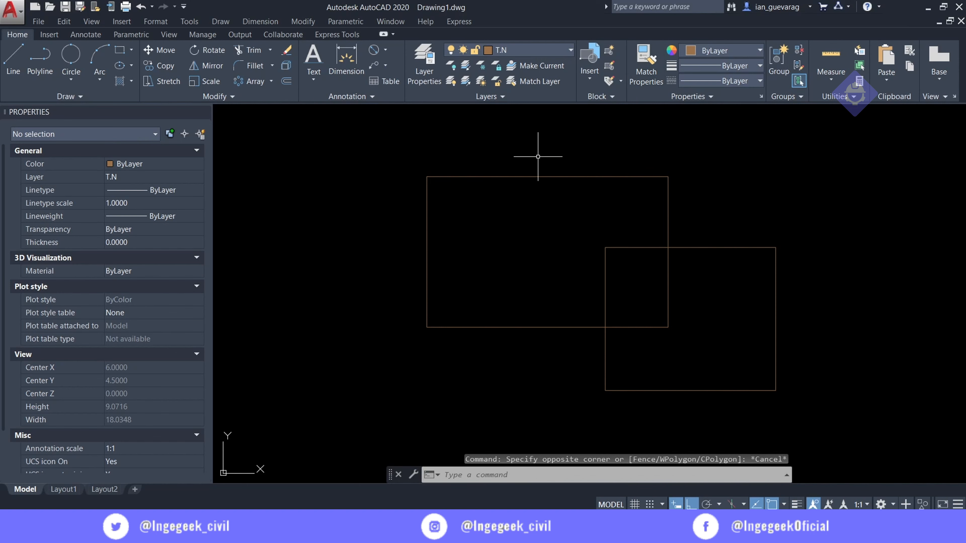
# Override the large rectangle's object color with the orange 242,103,34
pyautogui.click(537, 154)
pyautogui.click(502, 209)
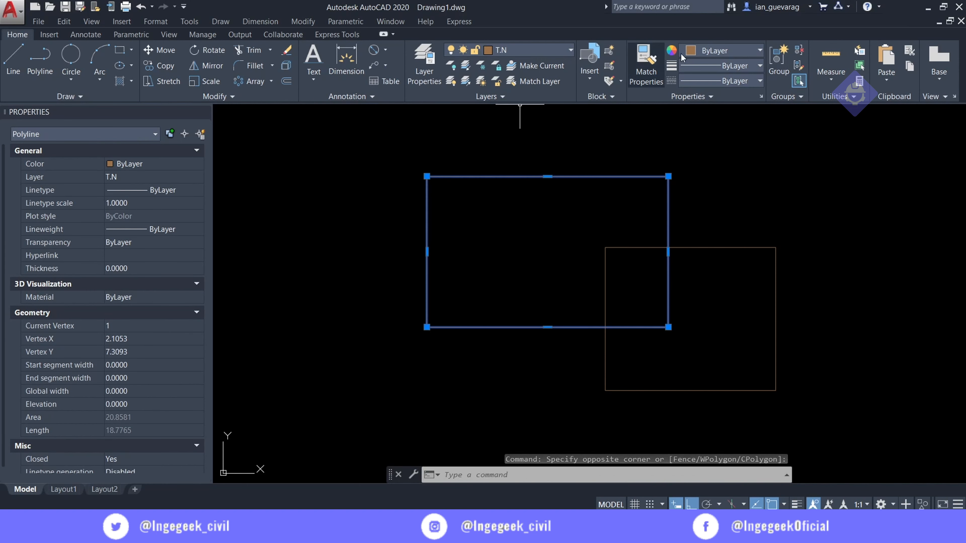
pyautogui.click(718, 50)
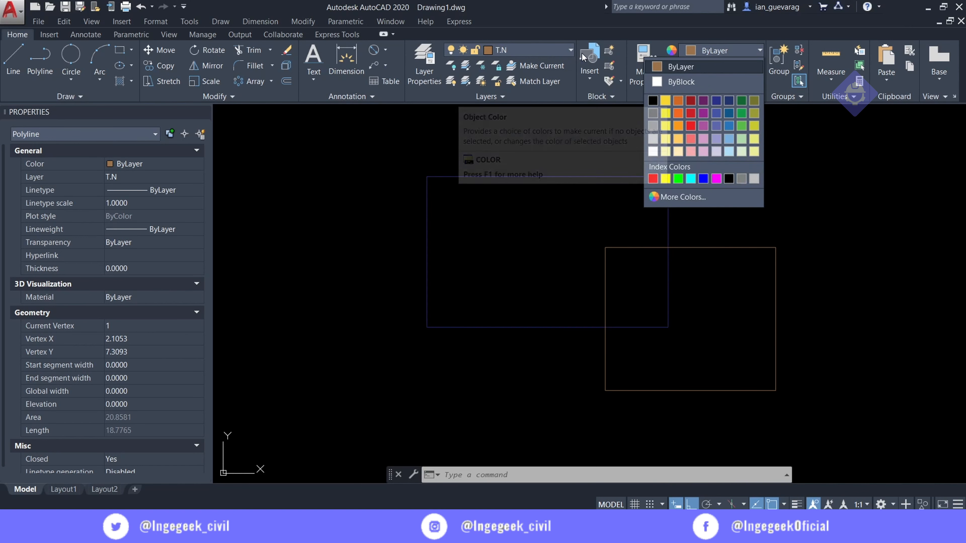
pyautogui.click(678, 113)
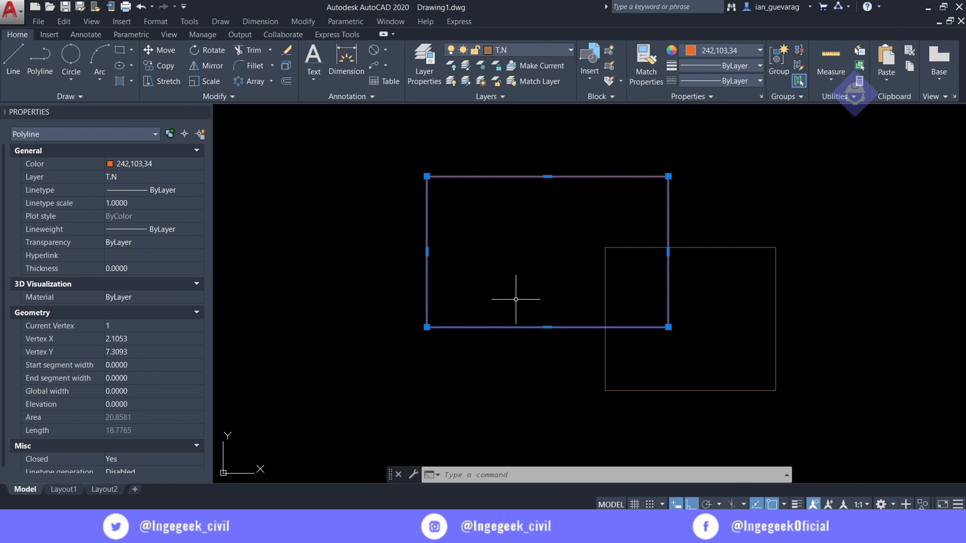
pyautogui.press('Escape')
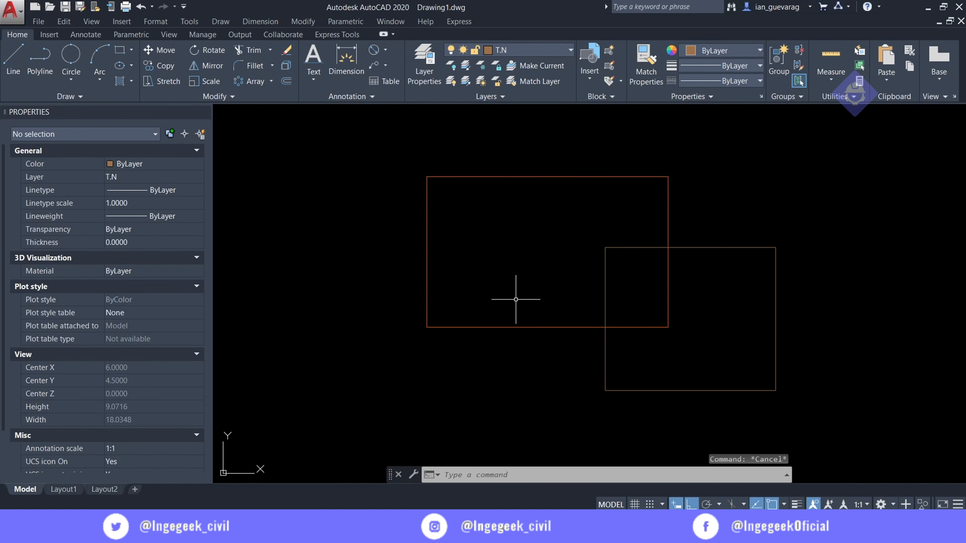
# Check the T.N layer's color setting and the list of layer properties without changing them
pyautogui.click(536, 49)
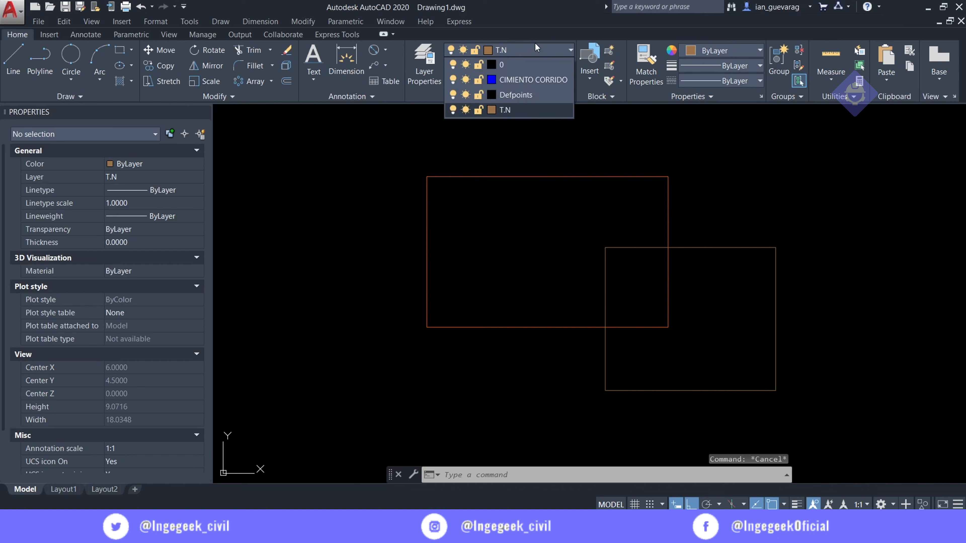
pyautogui.click(492, 110)
pyautogui.moveTo(471, 147); pyautogui.dragTo(405, 135)
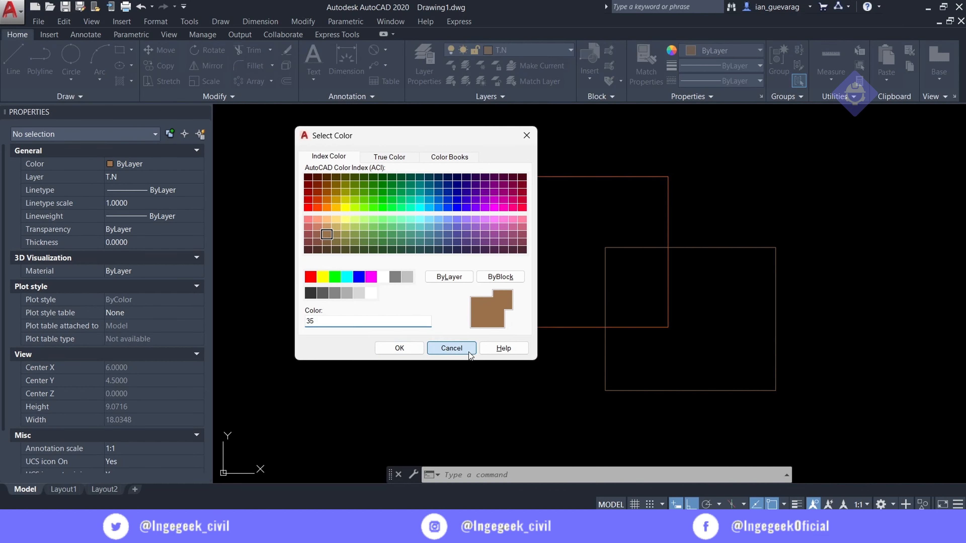
pyautogui.click(452, 348)
pyautogui.click(428, 64)
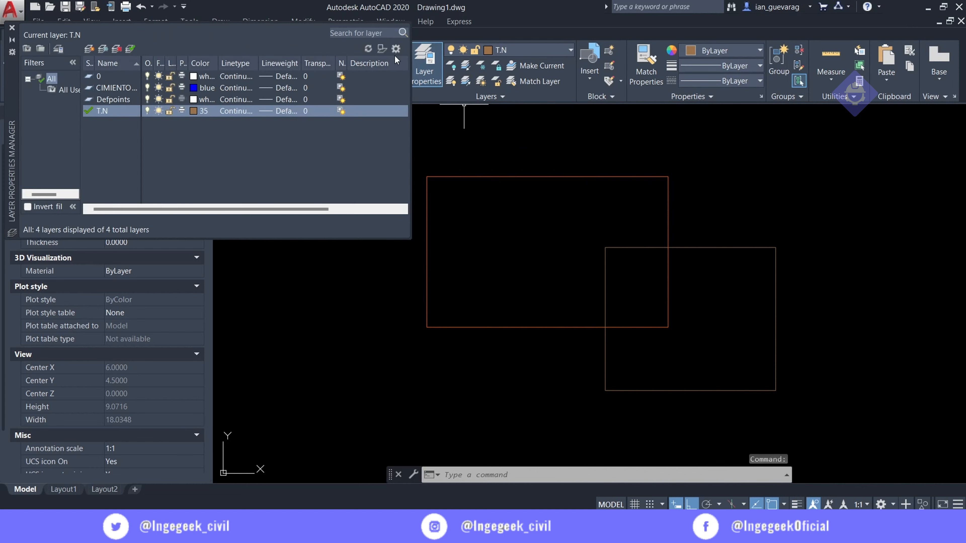
pyautogui.click(12, 29)
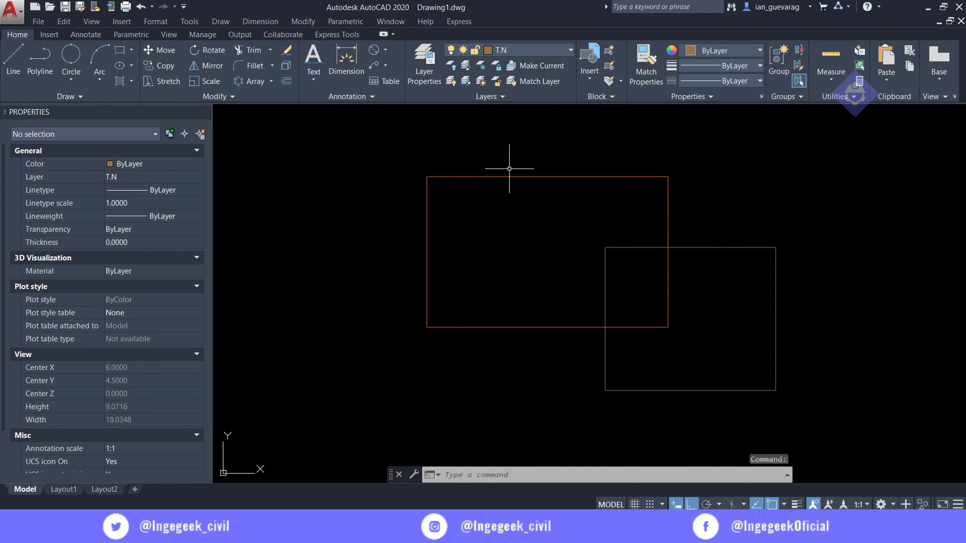
# Set the large rectangle's object color to ByLayer
pyautogui.click(544, 138)
pyautogui.click(531, 182)
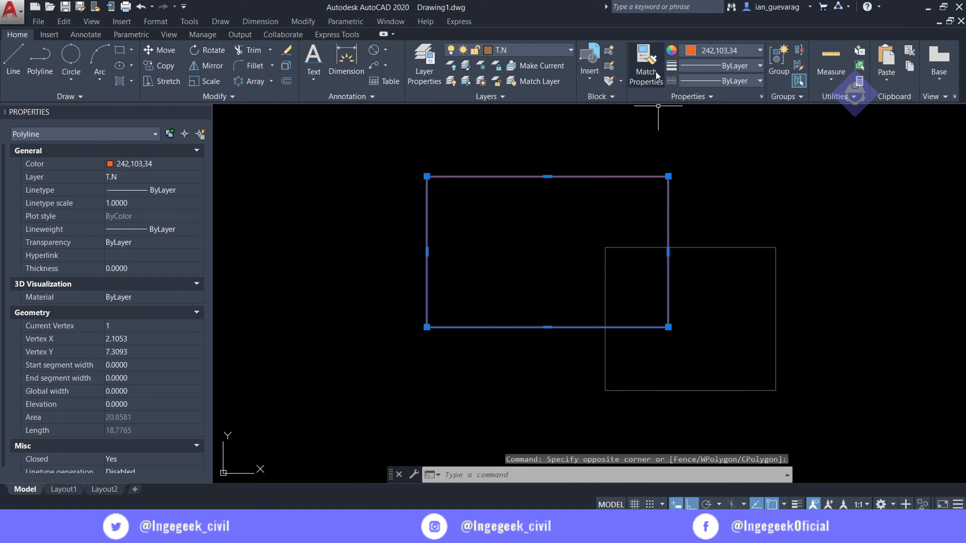
pyautogui.click(738, 52)
pyautogui.click(679, 68)
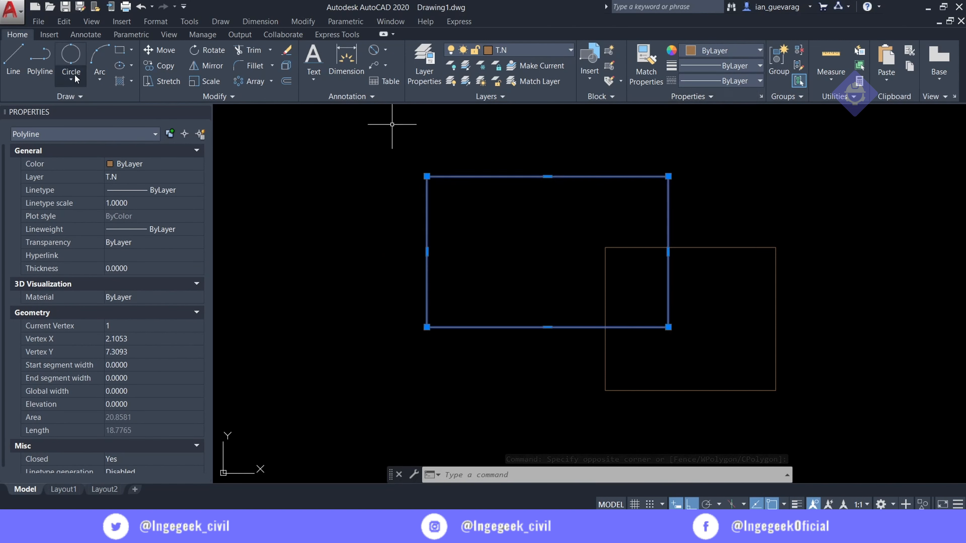
# Draw a horizontal line and a connected vertical line running down from its right end, beside the large rectangle
pyautogui.click(14, 57)
pyautogui.click(248, 206)
pyautogui.click(348, 206)
pyautogui.click(349, 301)
pyautogui.press('Escape')
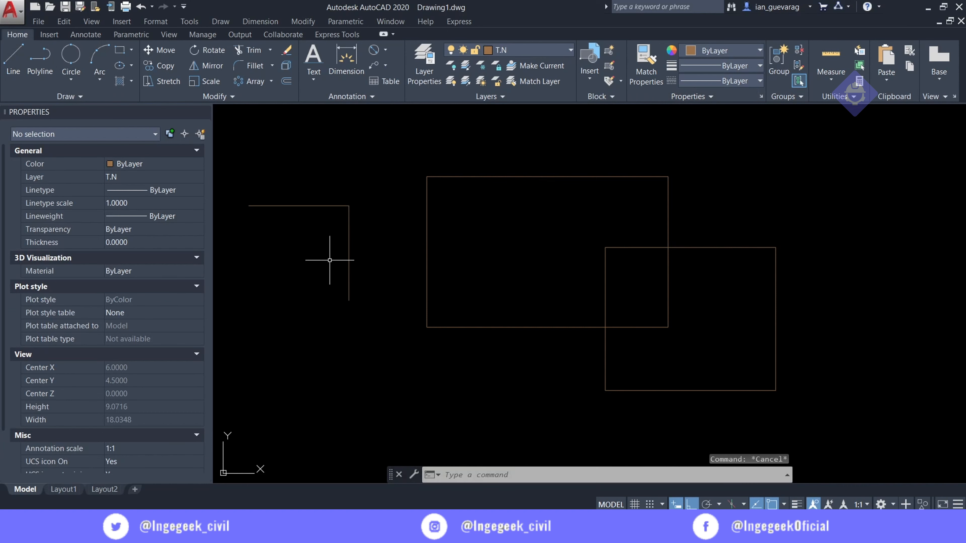
# Assign the two connected lines to layer 0
pyautogui.click(375, 159)
pyautogui.click(312, 263)
pyautogui.click(528, 51)
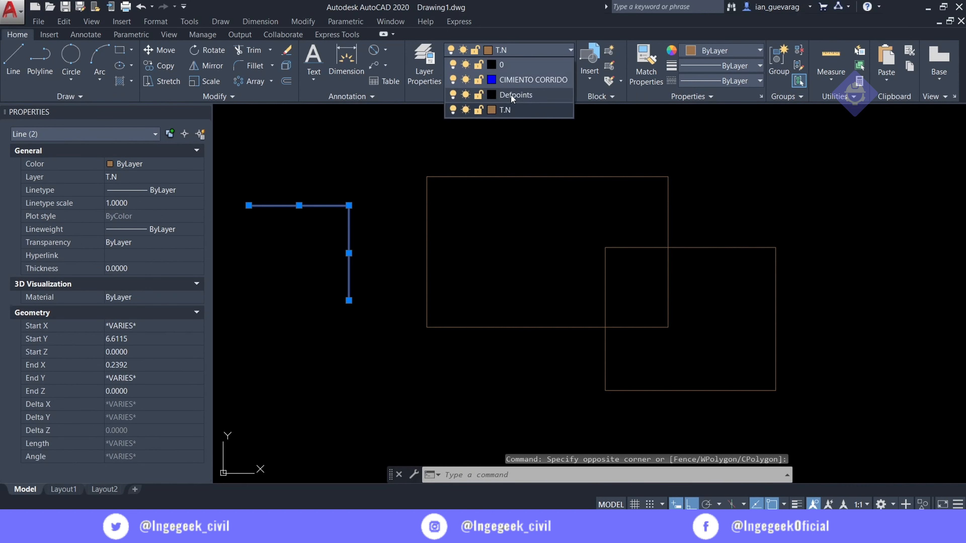
pyautogui.click(518, 64)
pyautogui.press('Escape')
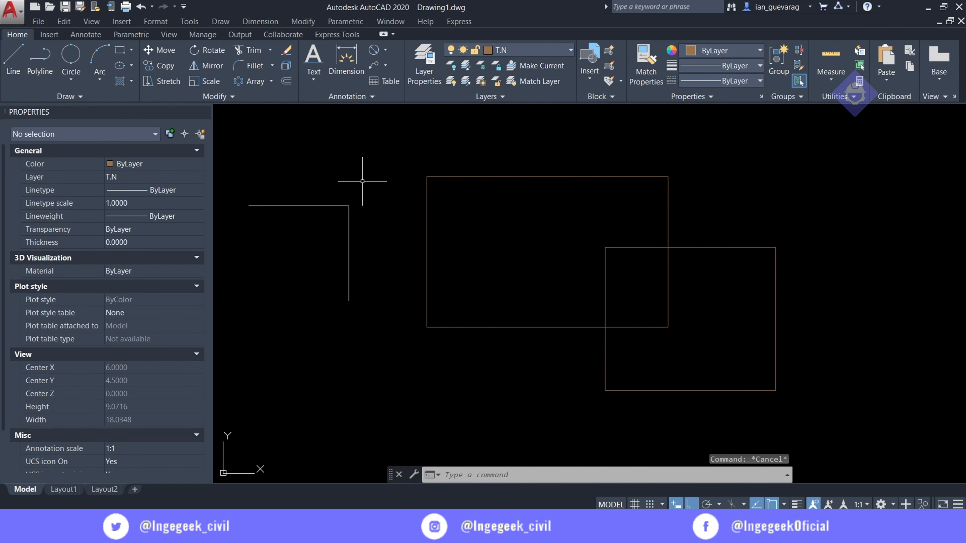
# Preview a red object color on the two connected lines without applying it
pyautogui.click(362, 181)
pyautogui.click(297, 236)
pyautogui.click(721, 55)
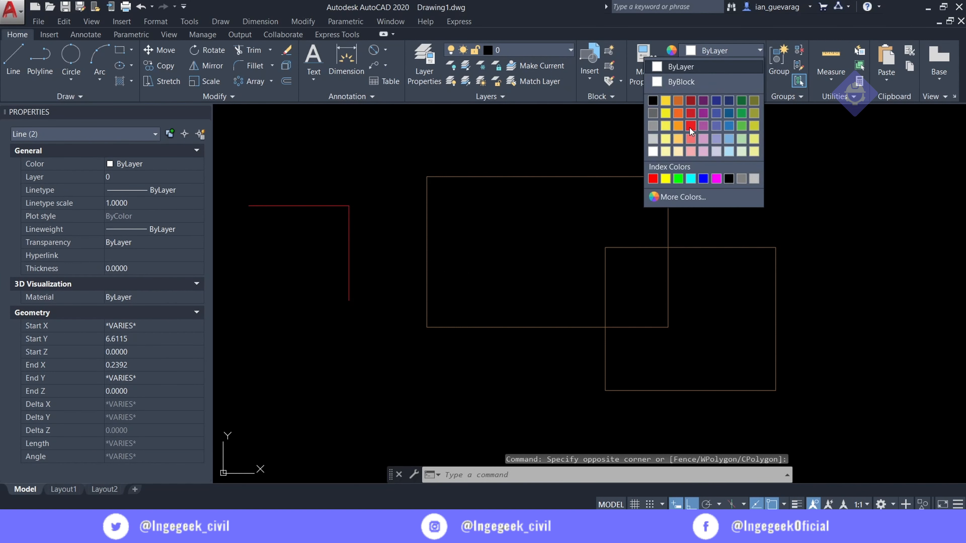
pyautogui.press('Escape')
pyautogui.press('Escape')
# Review the object color options for the large rectangle without choosing a different color
pyautogui.click(592, 161)
pyautogui.click(558, 196)
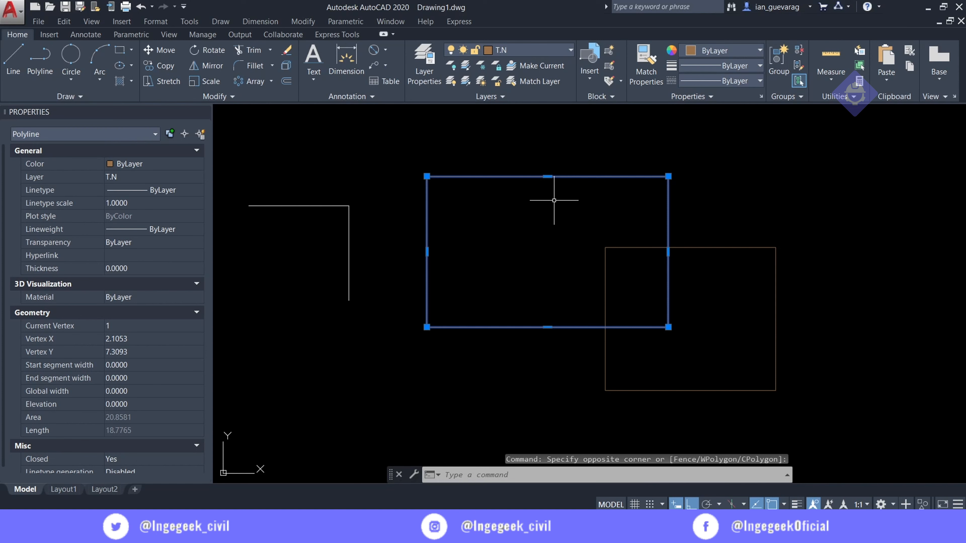
pyautogui.press('Escape')
pyautogui.click(686, 168)
pyautogui.click(627, 219)
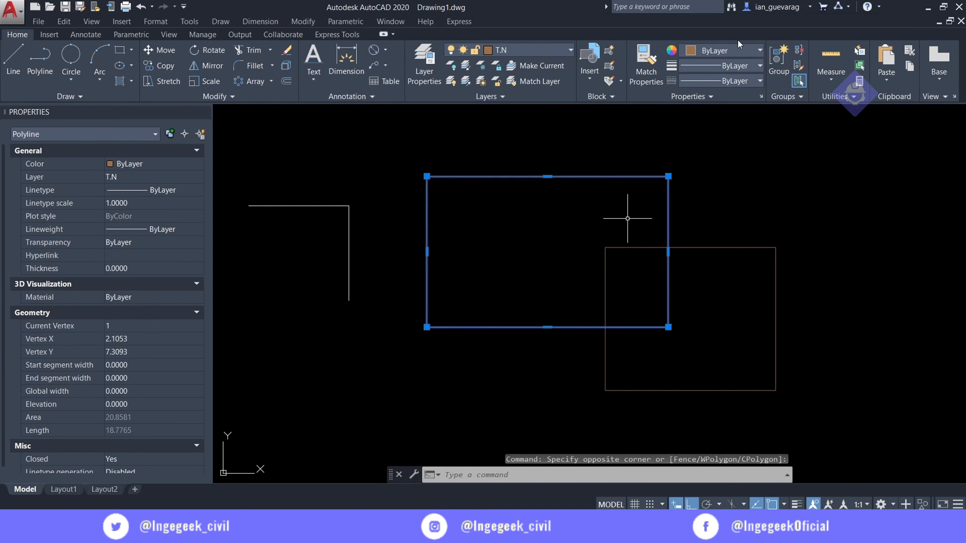
pyautogui.click(730, 50)
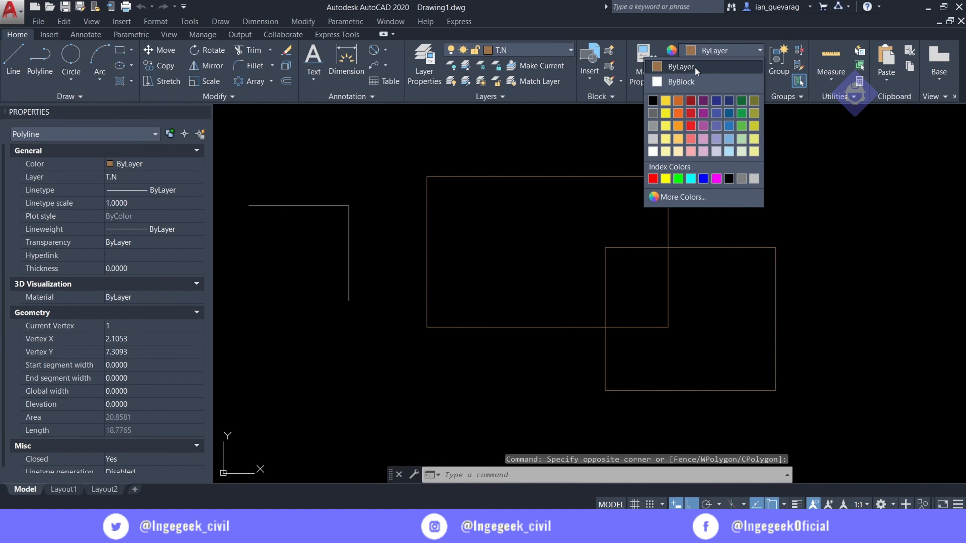
pyautogui.press('Escape')
pyautogui.press('Escape')
# Set the large rectangle's lineweight to 0.30 mm
pyautogui.moveTo(647, 187); pyautogui.dragTo(615, 196, button='middle')
pyautogui.click(616, 196)
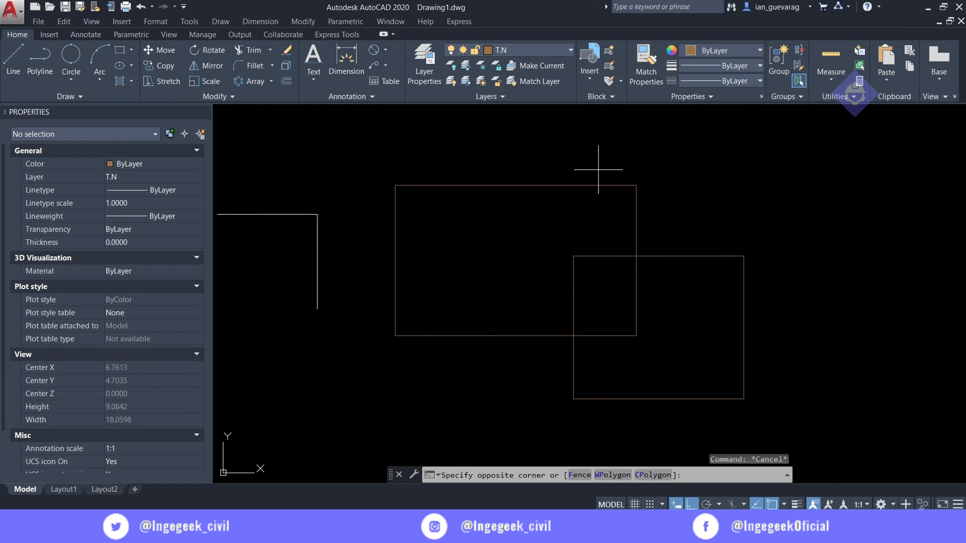
pyautogui.click(591, 155)
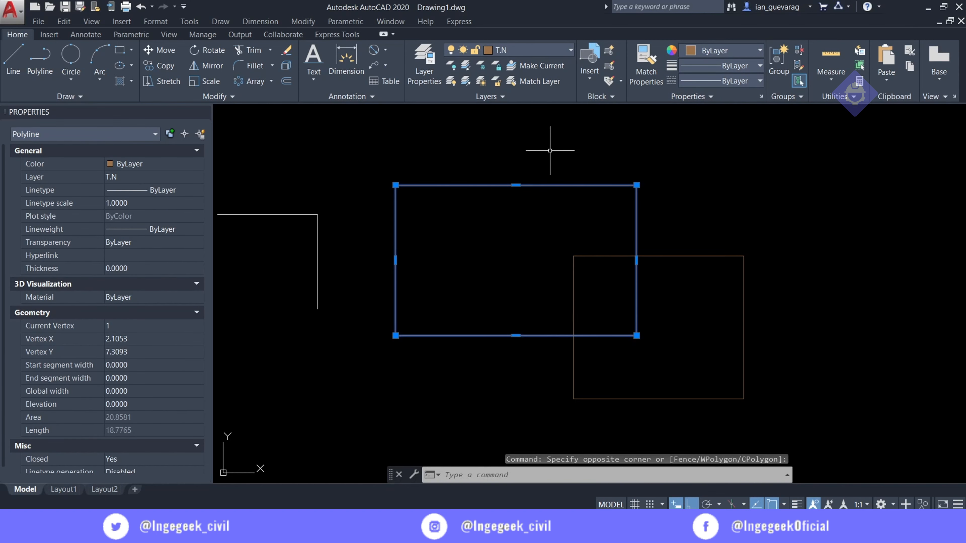
pyautogui.click(726, 63)
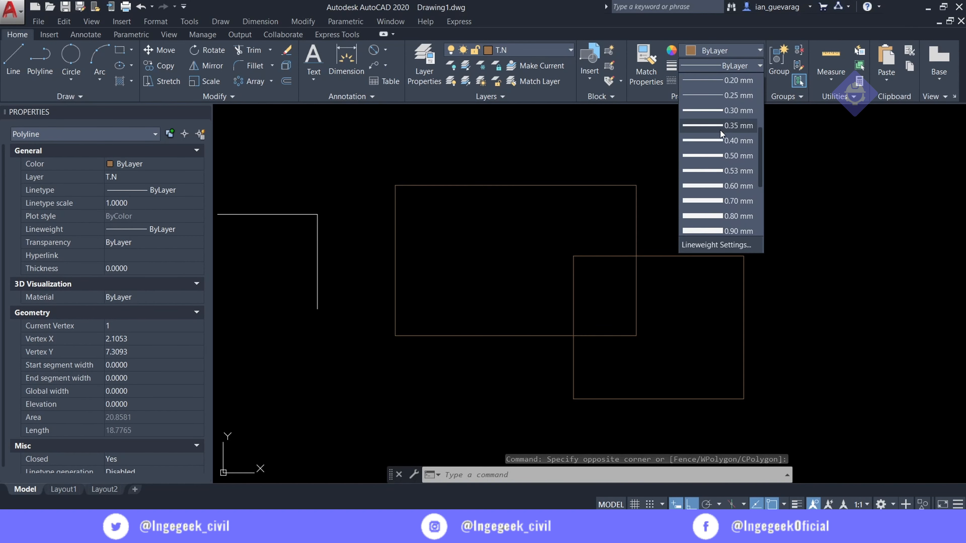
pyautogui.click(704, 110)
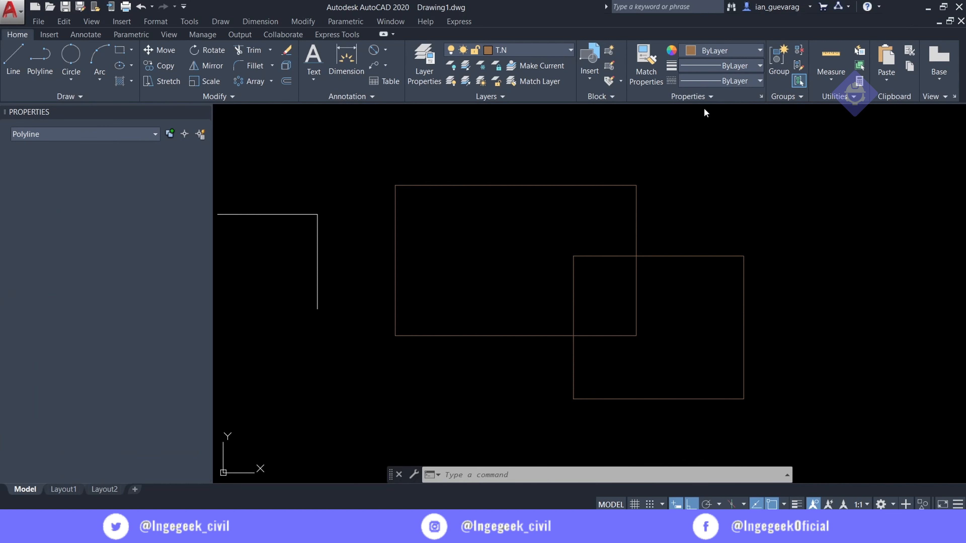
# Set the smaller rectangle's lineweight to 1.00 mm and check its properties
pyautogui.click(710, 237)
pyautogui.click(685, 317)
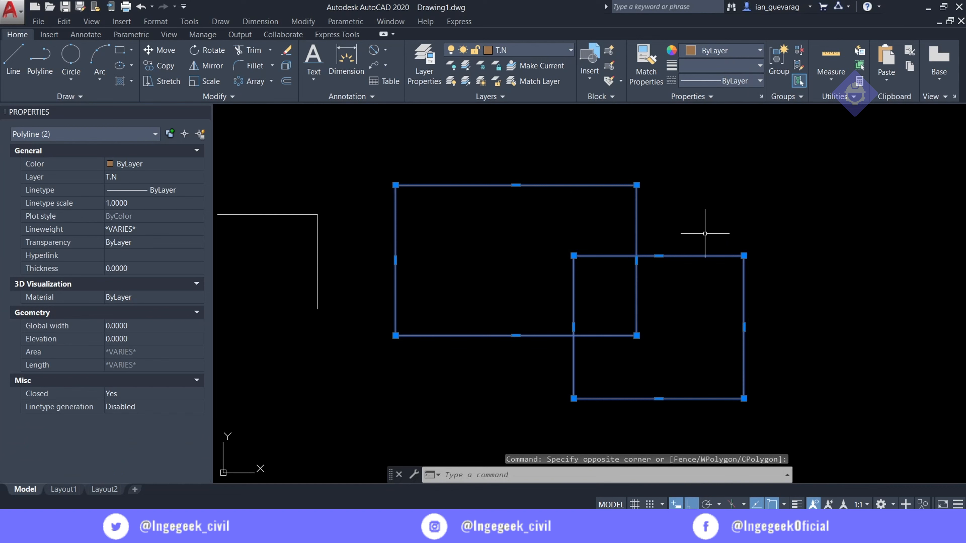
pyautogui.press('Escape')
pyautogui.click(737, 218)
pyautogui.click(712, 278)
pyautogui.click(760, 81)
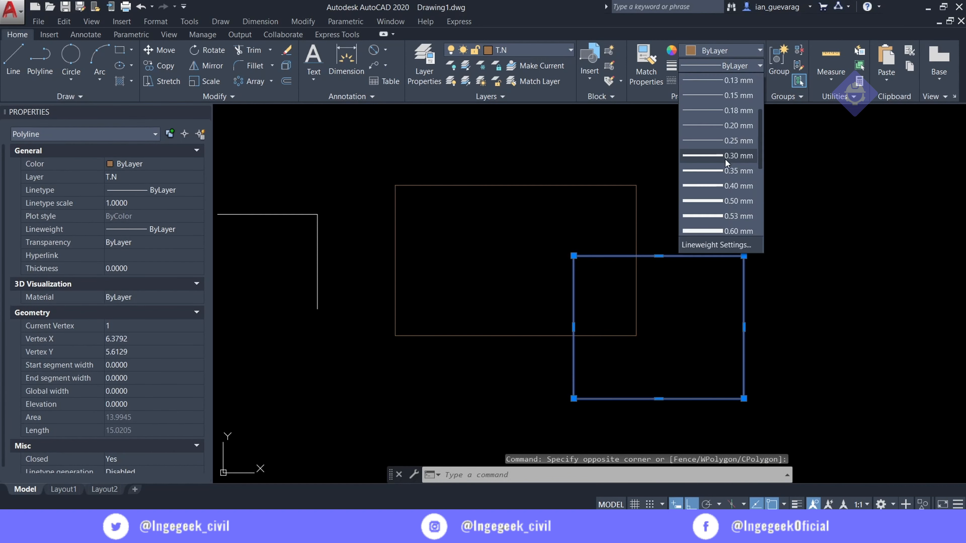
pyautogui.click(711, 201)
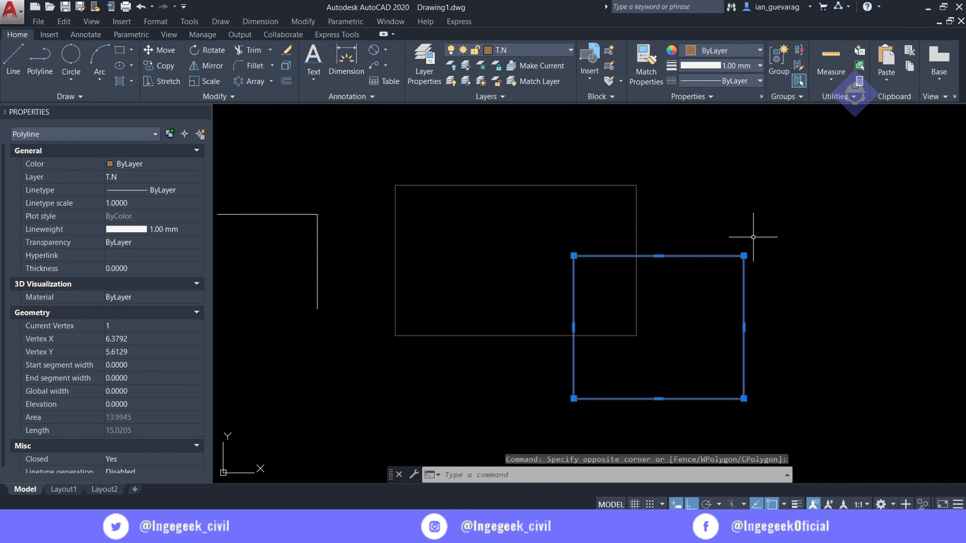
pyautogui.press('Escape')
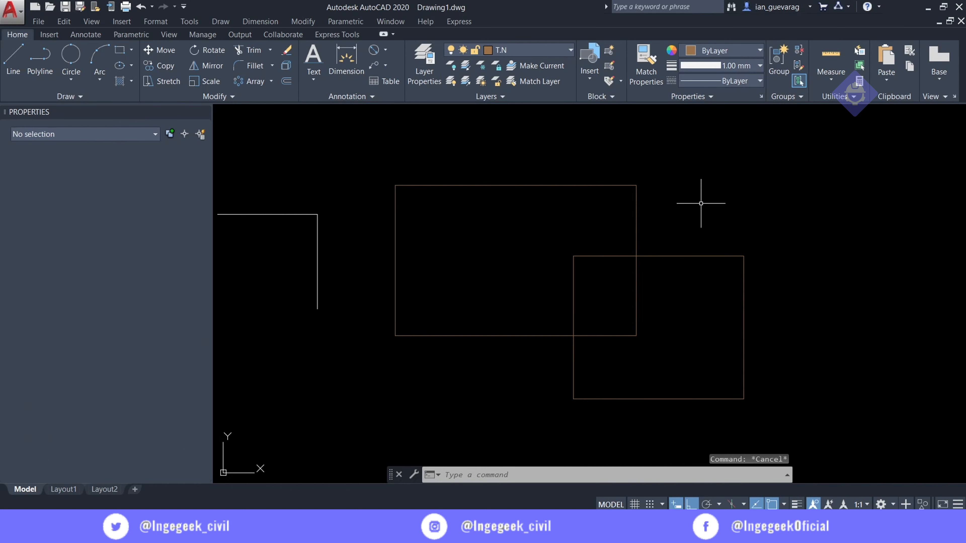
pyautogui.click(700, 231)
pyautogui.click(702, 284)
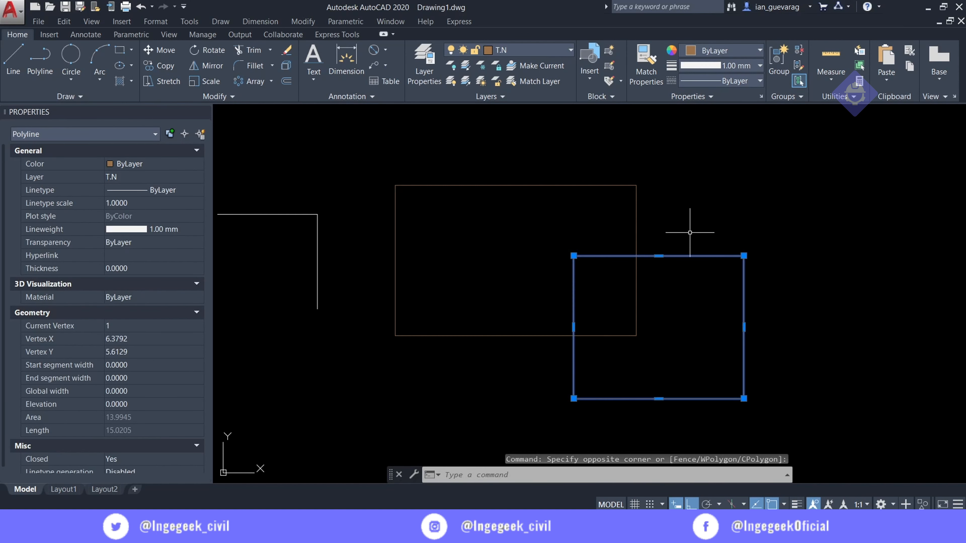
pyautogui.press('Escape')
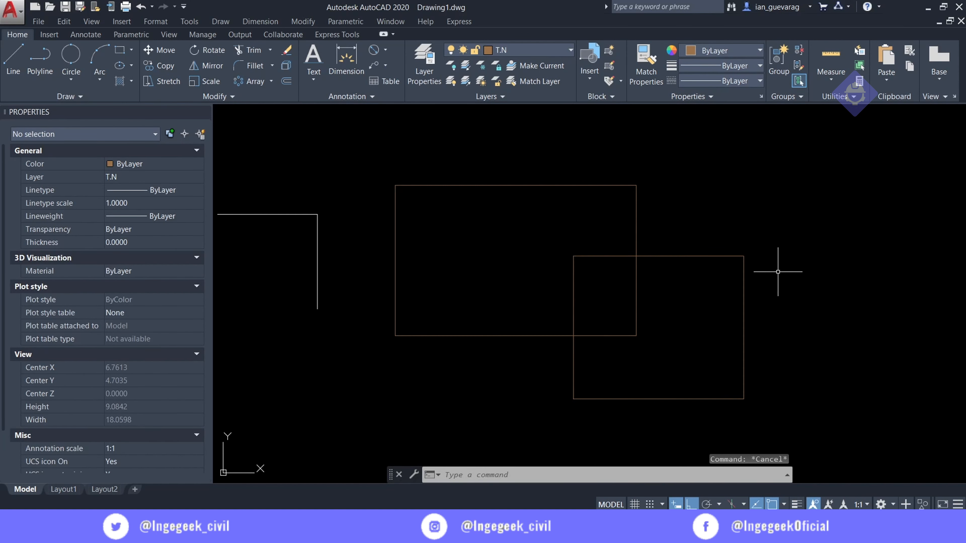
# Turn on lineweight display in the drawing and inspect the large rectangle's lineweight
pyautogui.click(797, 504)
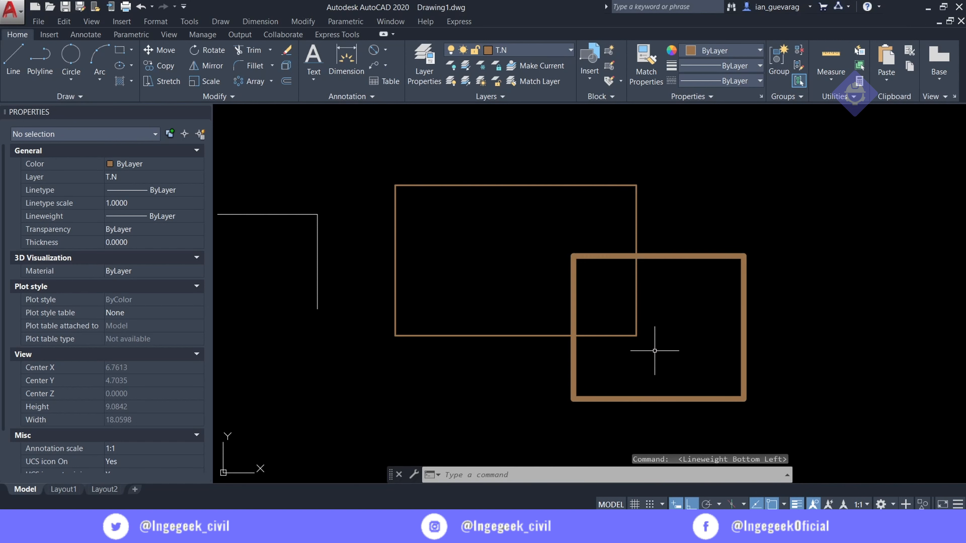
pyautogui.click(526, 186)
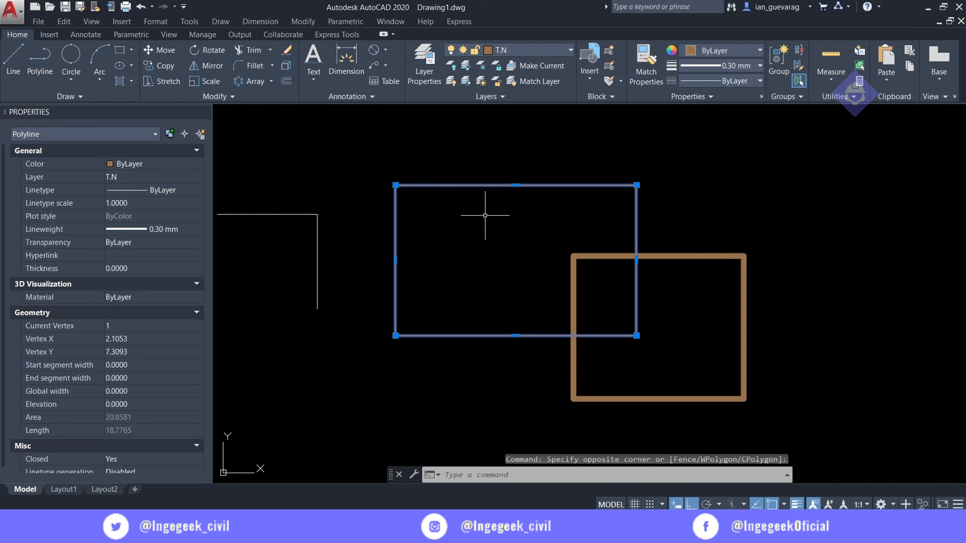
pyautogui.press('Escape')
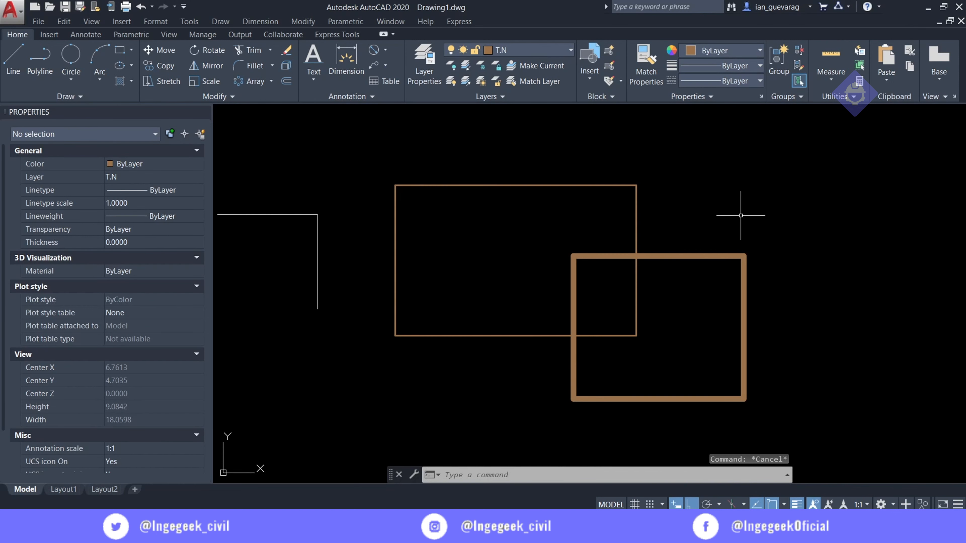
# Set the smaller rectangle's lineweight to 0.30 mm
pyautogui.click(691, 233)
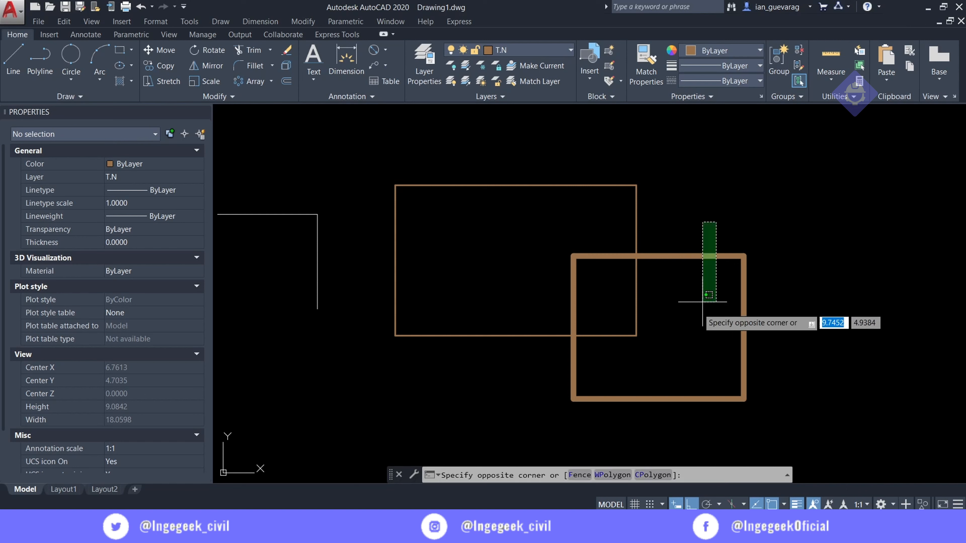
pyautogui.click(701, 316)
pyautogui.click(726, 68)
pyautogui.scroll(3, 718, 152)
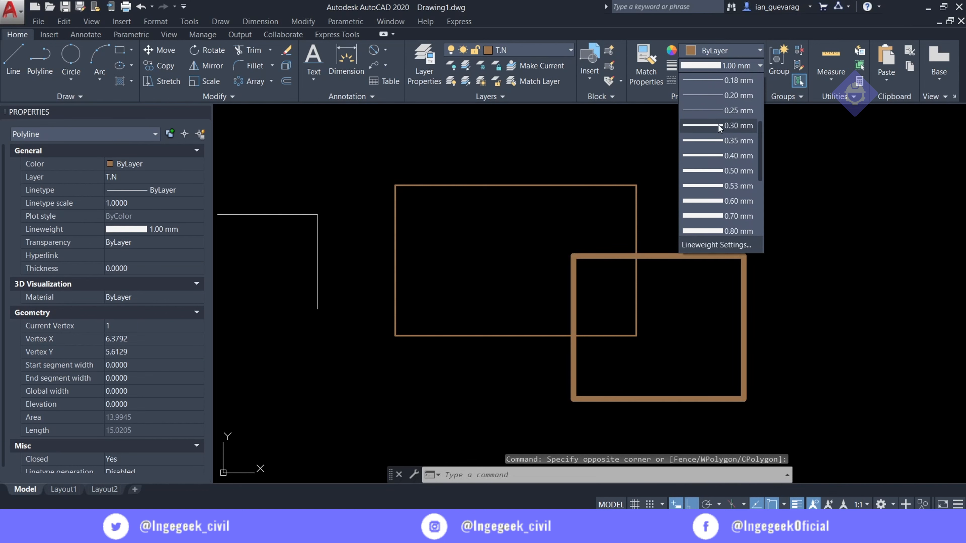
pyautogui.click(703, 125)
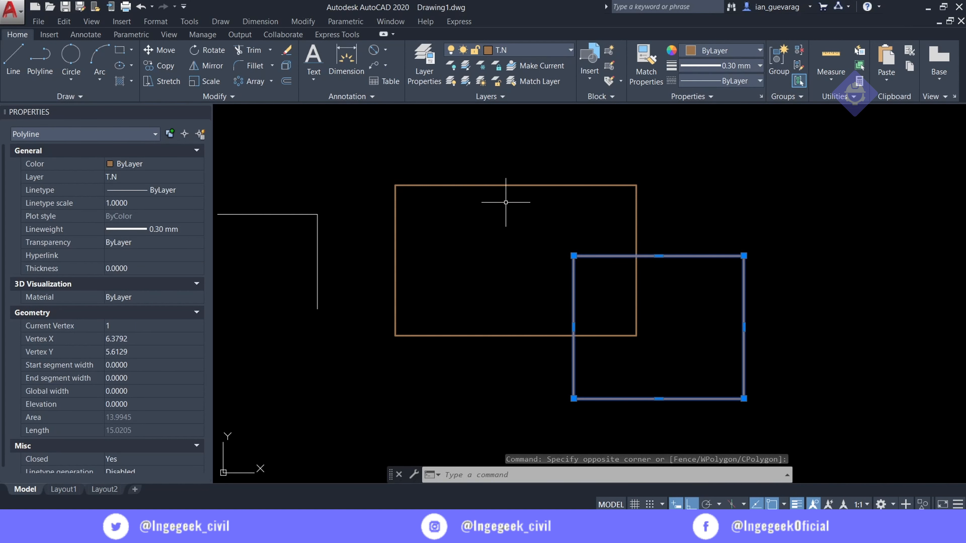
pyautogui.press('Escape')
# Set the large rectangle's lineweight to ByLayer
pyautogui.click(514, 172)
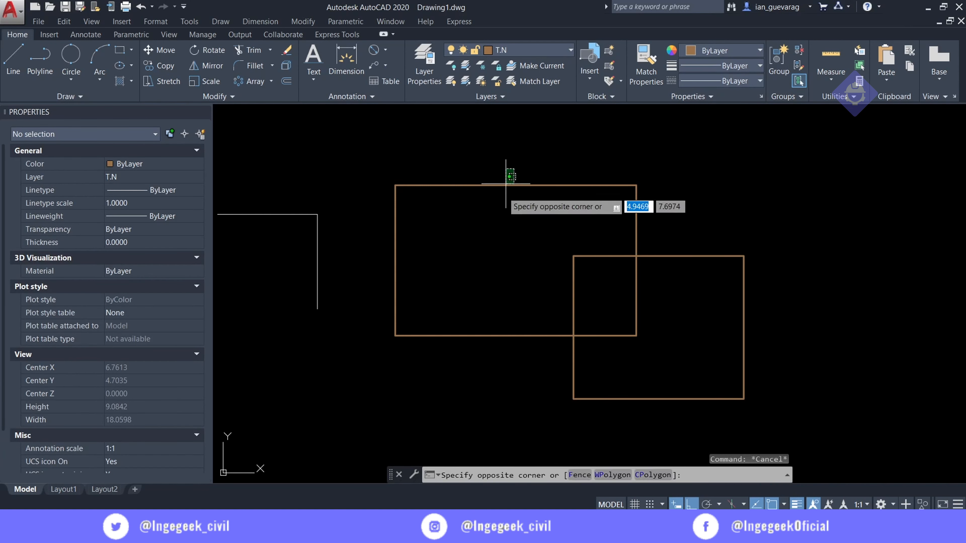
pyautogui.click(504, 189)
pyautogui.click(744, 65)
pyautogui.scroll(3, 725, 96)
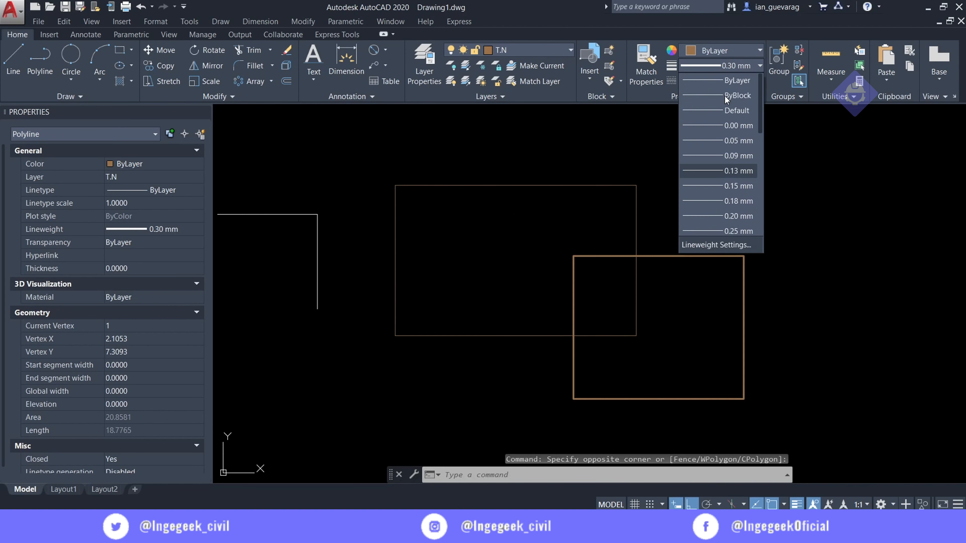
pyautogui.click(714, 80)
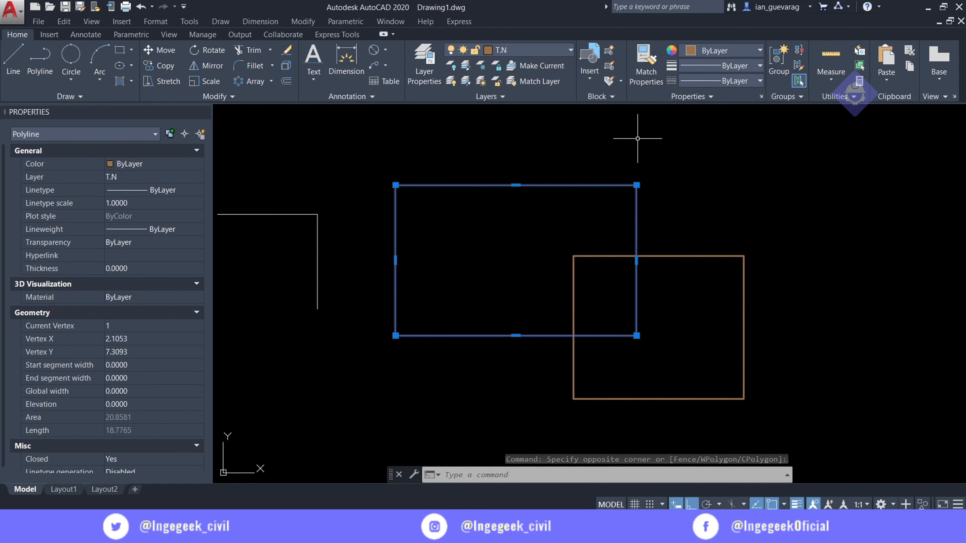
pyautogui.press('Escape')
# Compare the two rectangles' line thickness up close, and turn off lineweight display
pyautogui.scroll(4, 658, 257)
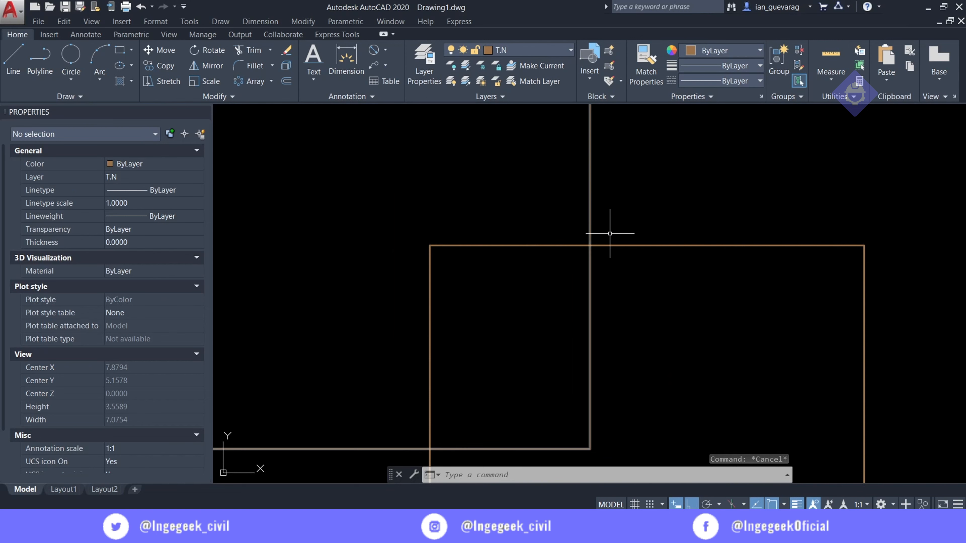
pyautogui.scroll(4, 621, 248)
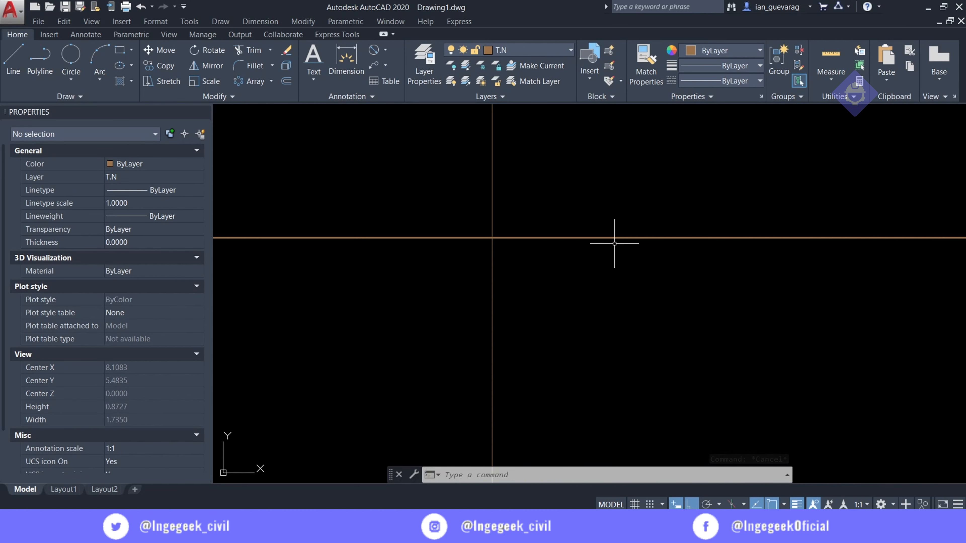
pyautogui.scroll(-3, 595, 242)
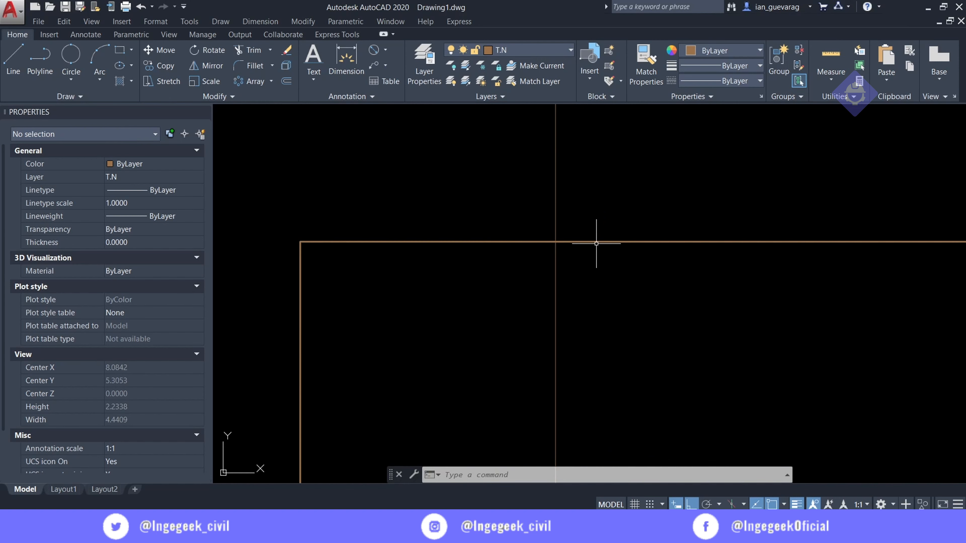
pyautogui.scroll(-6, 597, 243)
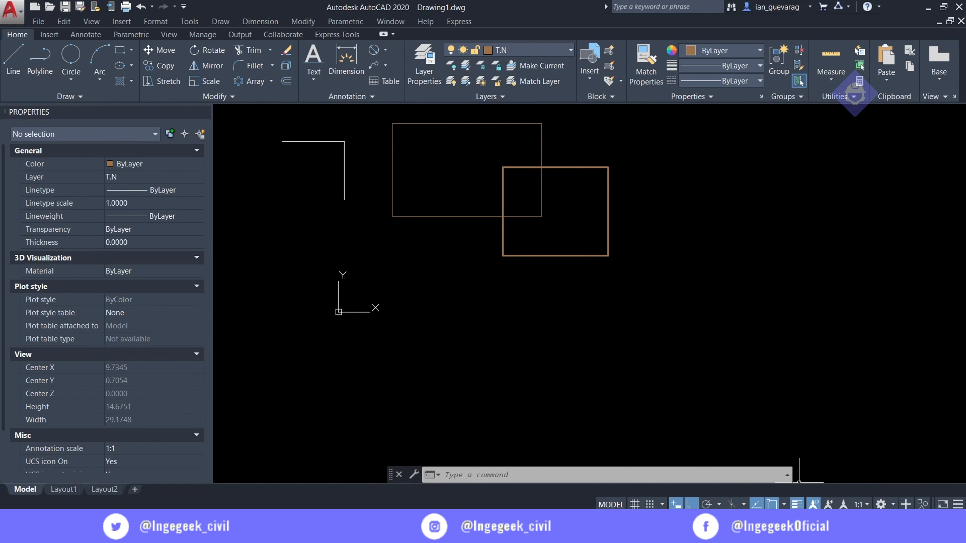
pyautogui.click(796, 505)
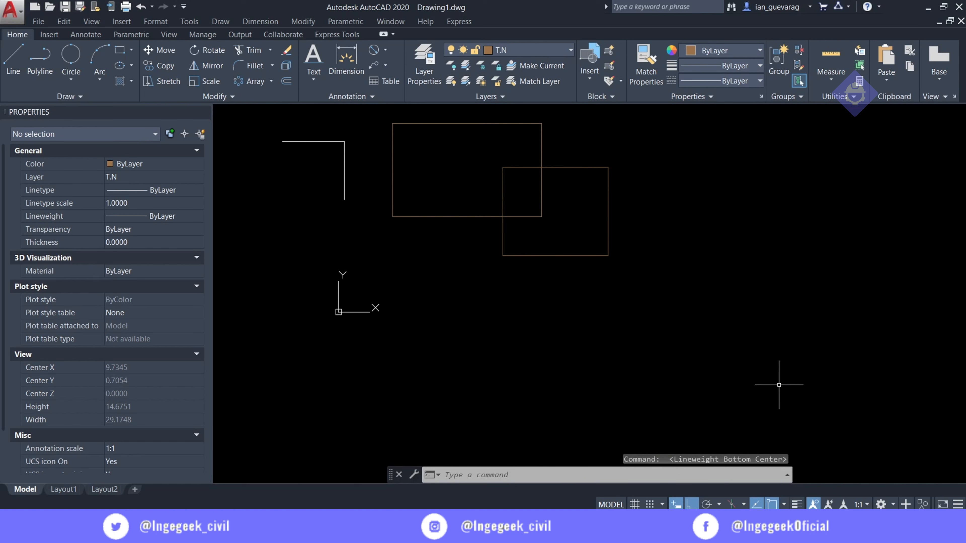
# Hide and restore the LineWeight toggle in the status bar customization, and turn lineweight display on
pyautogui.click(957, 505)
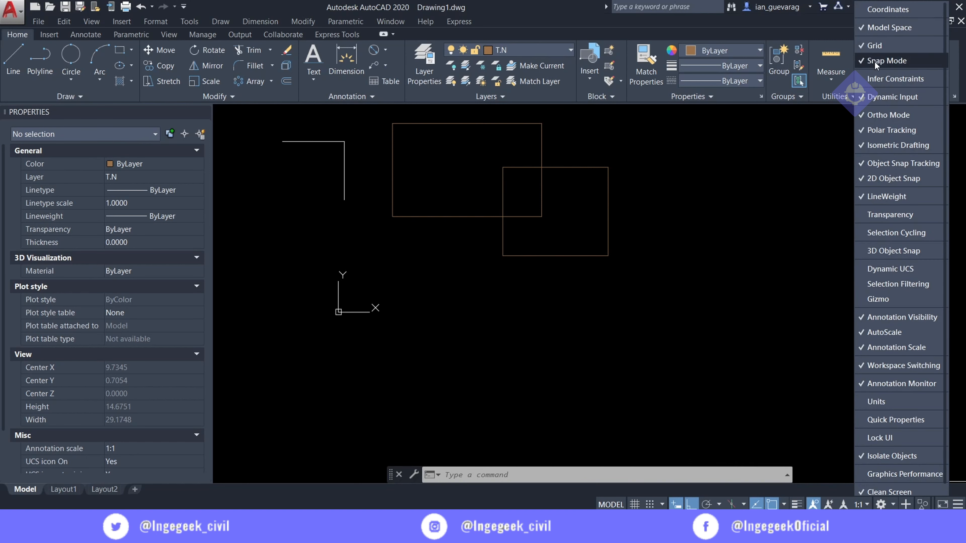
pyautogui.click(867, 198)
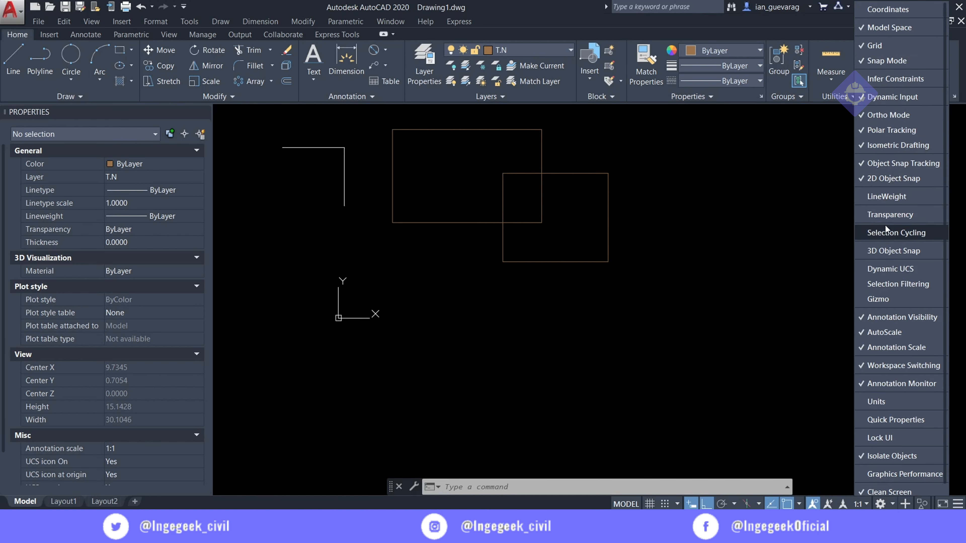
pyautogui.click(861, 195)
pyautogui.click(800, 503)
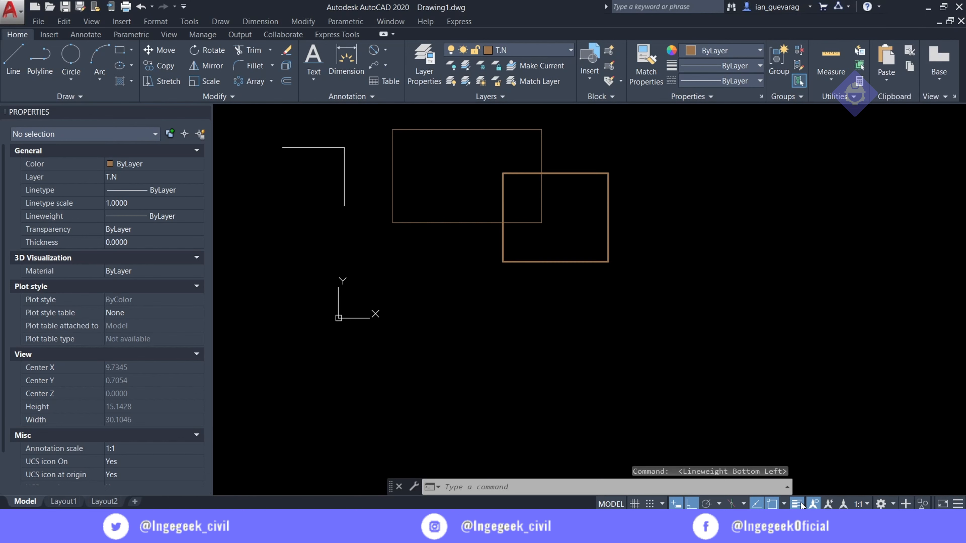
pyautogui.press('Escape')
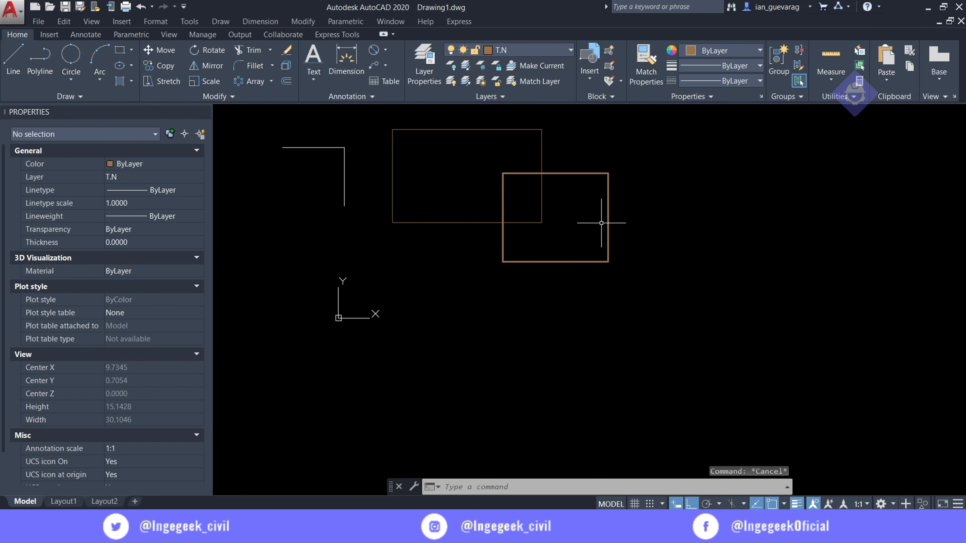
# Review the lineweight options for new objects with nothing selected, leaving the setting at ByLayer
pyautogui.scroll(2, 533, 195)
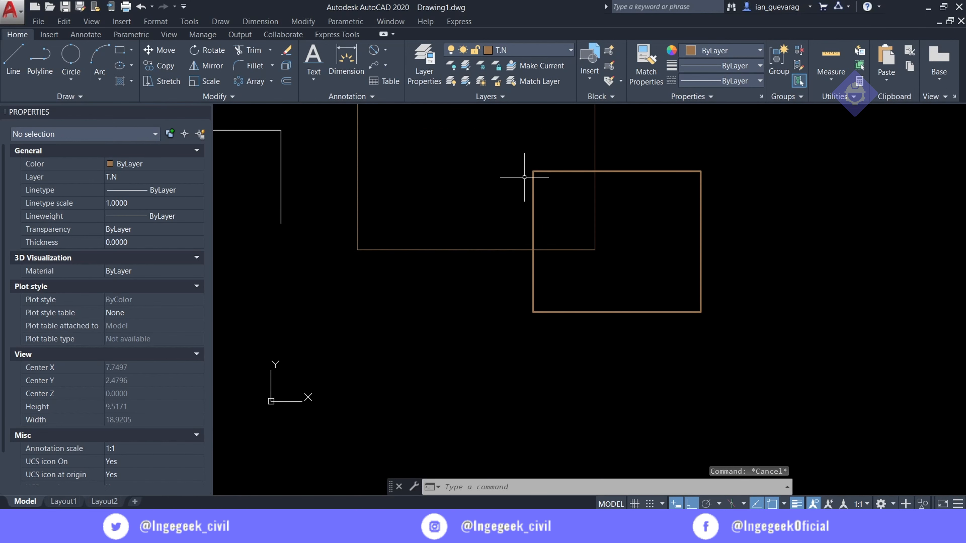
pyautogui.moveTo(525, 178); pyautogui.dragTo(579, 261, button='middle')
pyautogui.scroll(2, 578, 260)
pyautogui.scroll(-2, 649, 213)
pyautogui.click(723, 66)
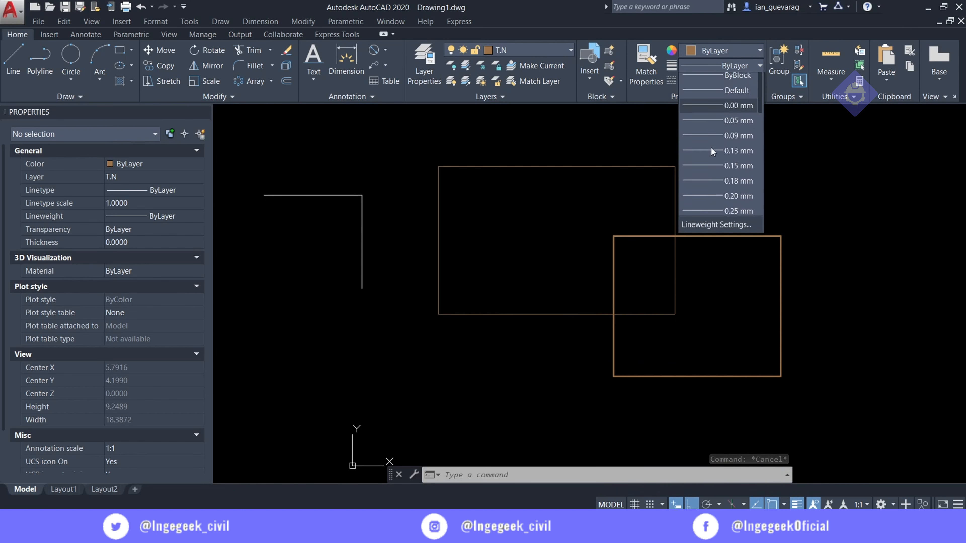
pyautogui.scroll(3, 717, 183)
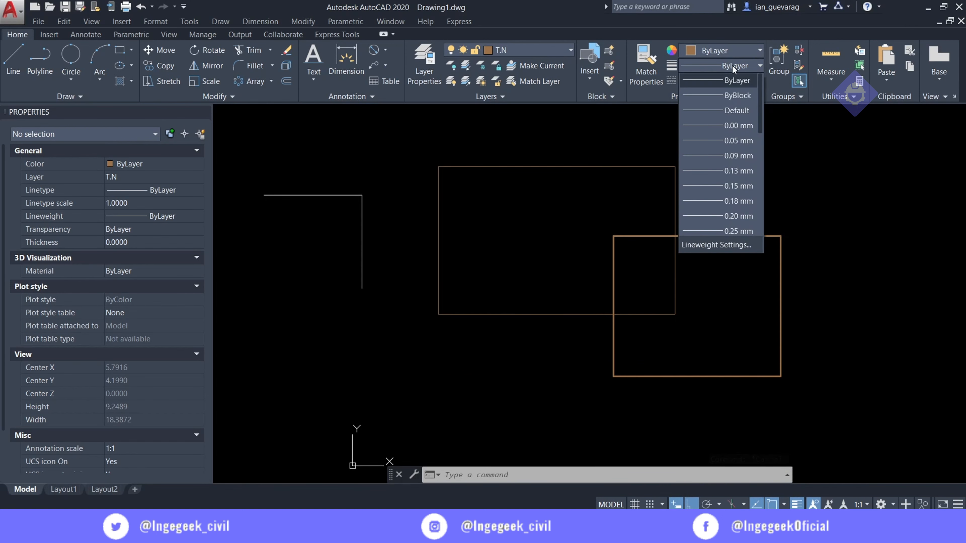
pyautogui.click(718, 70)
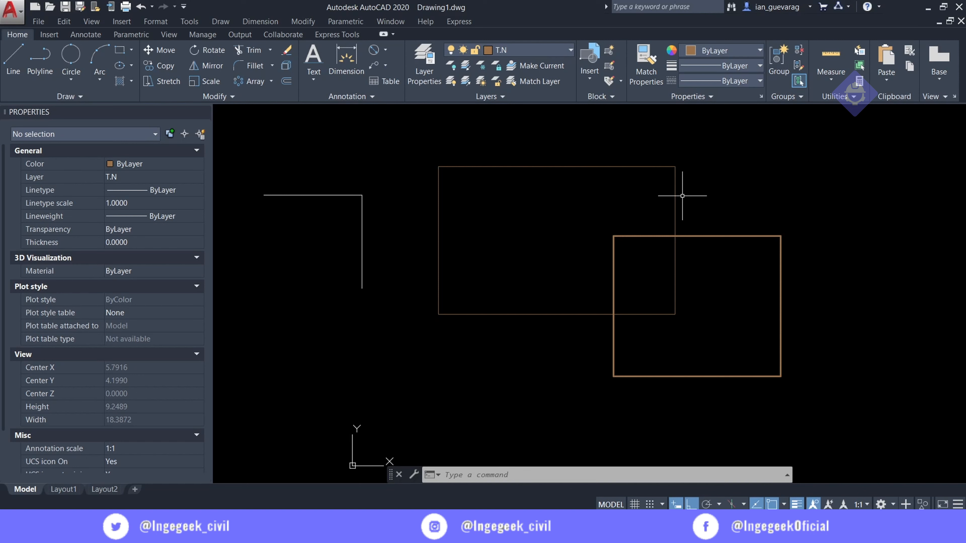
# Load the linetypes ACAD_ISO02W100 through ACAD_ISO07W100 from acad.lin into the drawing
pyautogui.click(718, 80)
pyautogui.click(709, 148)
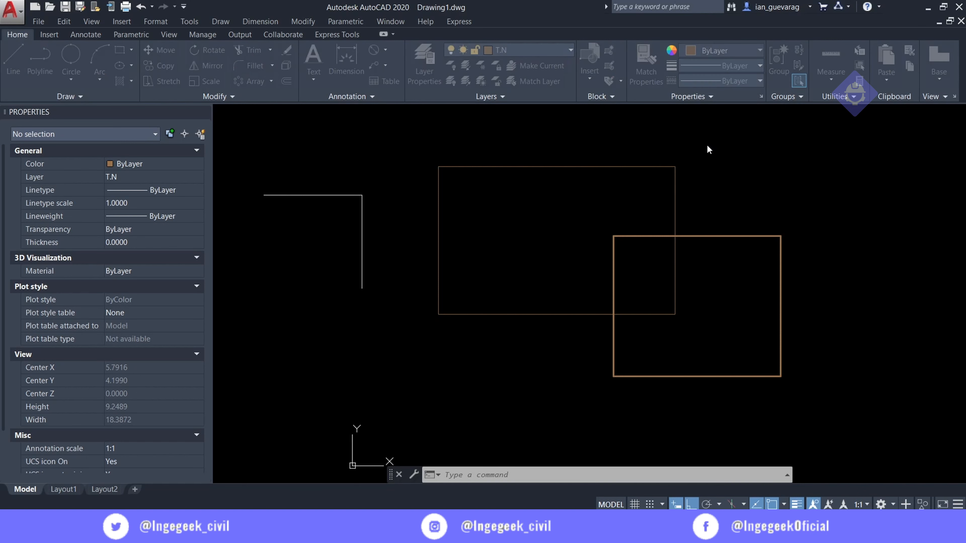
pyautogui.click(587, 157)
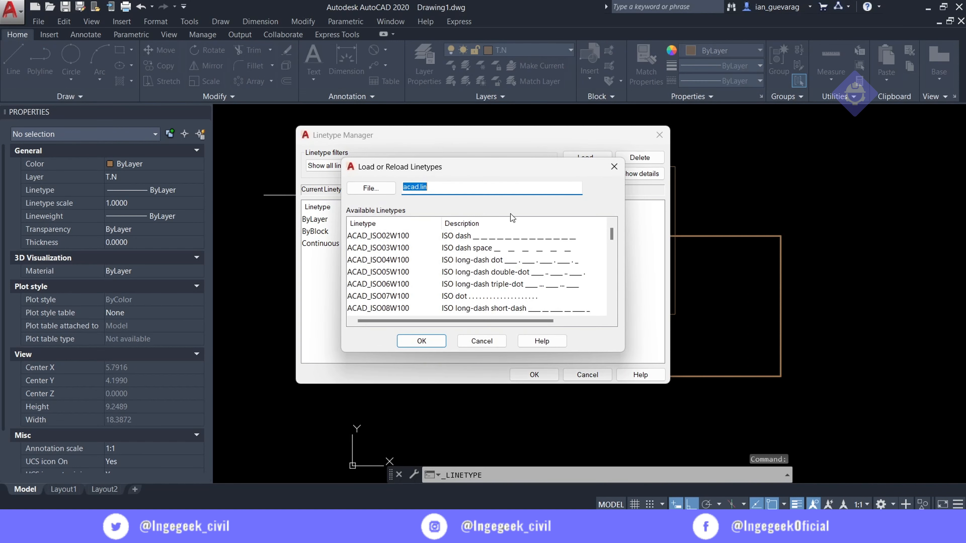
pyautogui.click(395, 236)
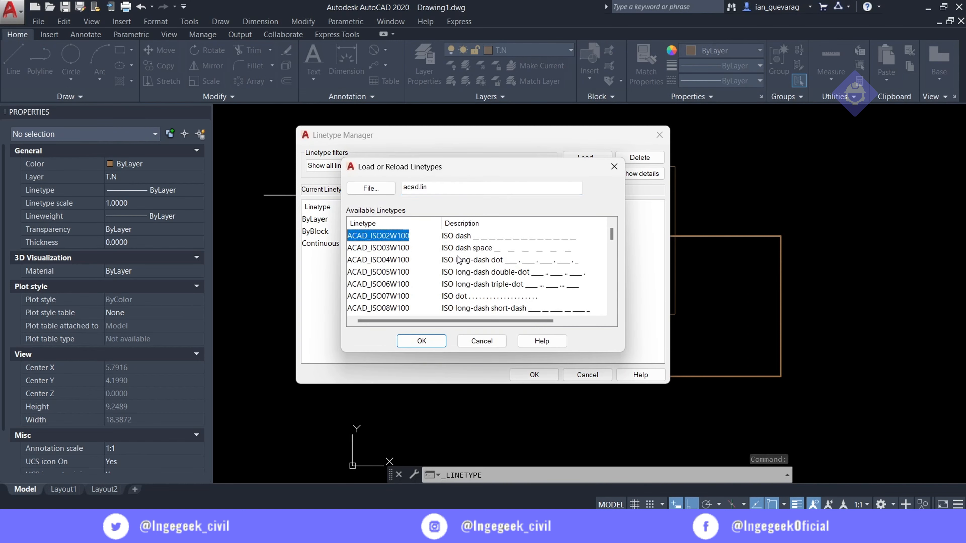
pyautogui.keyDown('ctrl'); pyautogui.click(392, 248); pyautogui.keyUp('ctrl')
pyautogui.keyDown('ctrl'); pyautogui.click(393, 259); pyautogui.keyUp('ctrl')
pyautogui.keyDown('ctrl'); pyautogui.click(392, 271); pyautogui.keyUp('ctrl')
pyautogui.keyDown('ctrl'); pyautogui.click(385, 295); pyautogui.keyUp('ctrl')
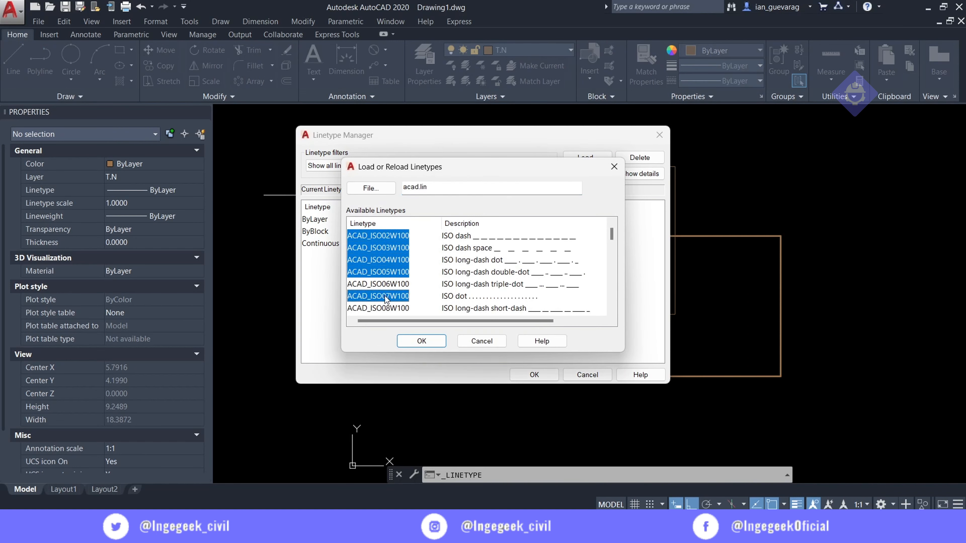
pyautogui.keyDown('ctrl'); pyautogui.click(384, 284); pyautogui.keyUp('ctrl')
pyautogui.click(421, 341)
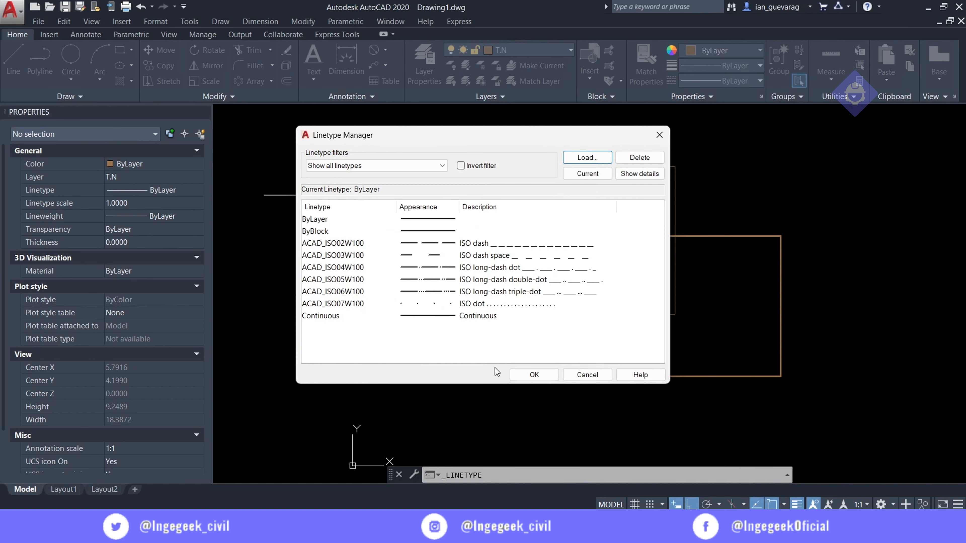
pyautogui.click(533, 374)
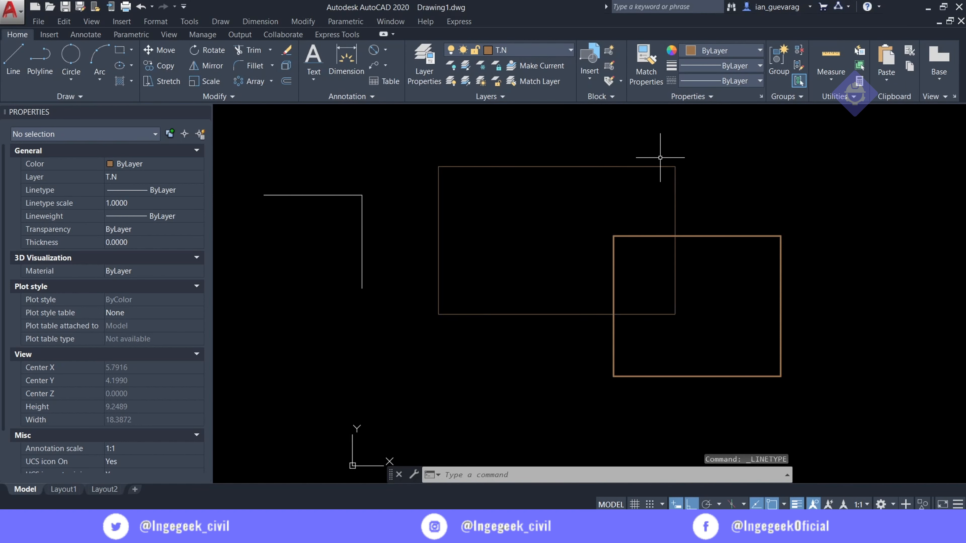
# Set the large rectangle's linetype to ACAD_ISO02W100
pyautogui.scroll(2, 661, 157)
pyautogui.click(647, 147)
pyautogui.click(564, 194)
pyautogui.click(725, 80)
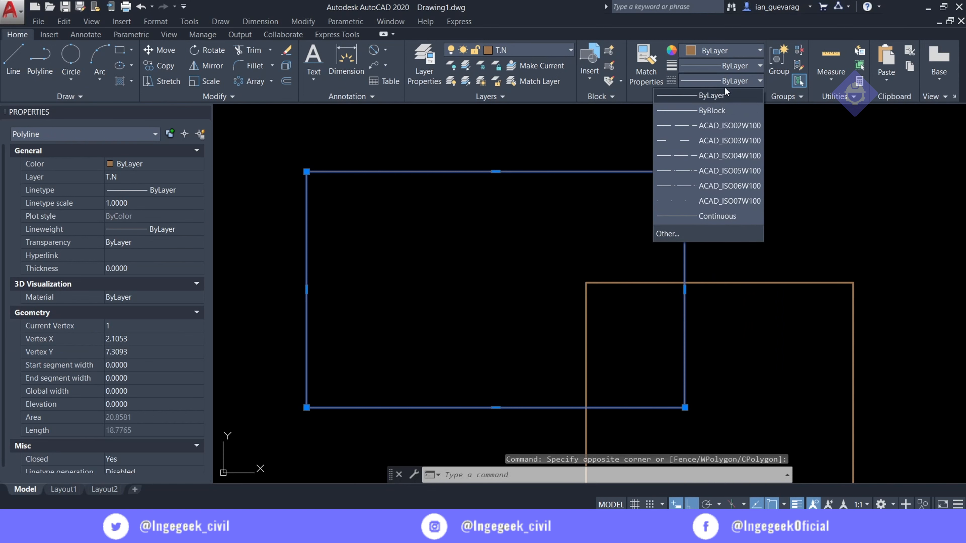
pyautogui.click(684, 129)
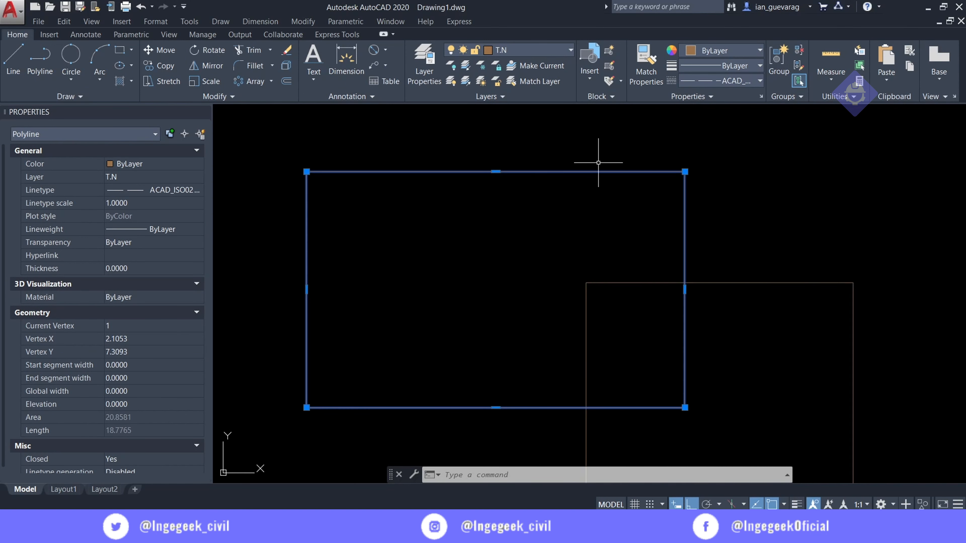
# Set the linetype of layer T.N to ACAD_ISO02W100 (ISO dash), leaving its lineweight at Default
pyautogui.click(428, 63)
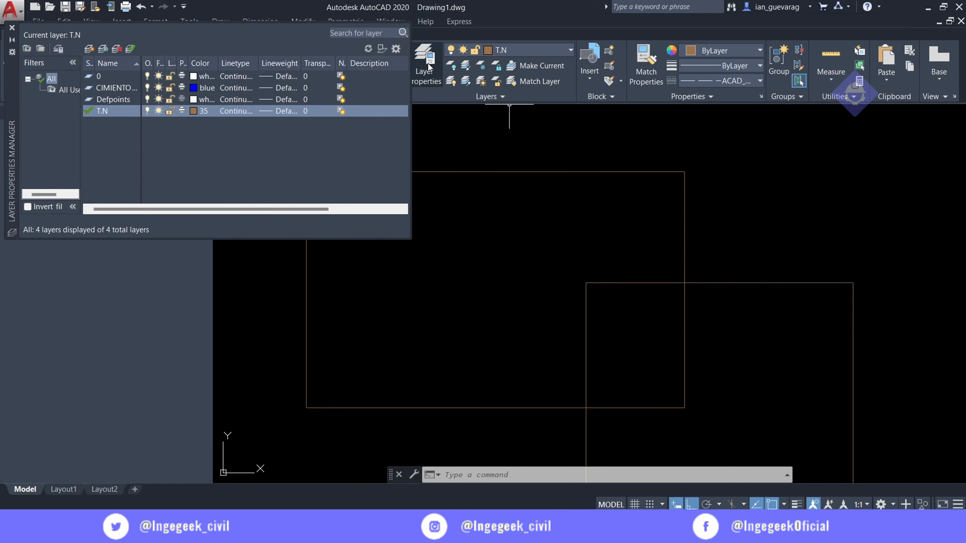
pyautogui.click(265, 111)
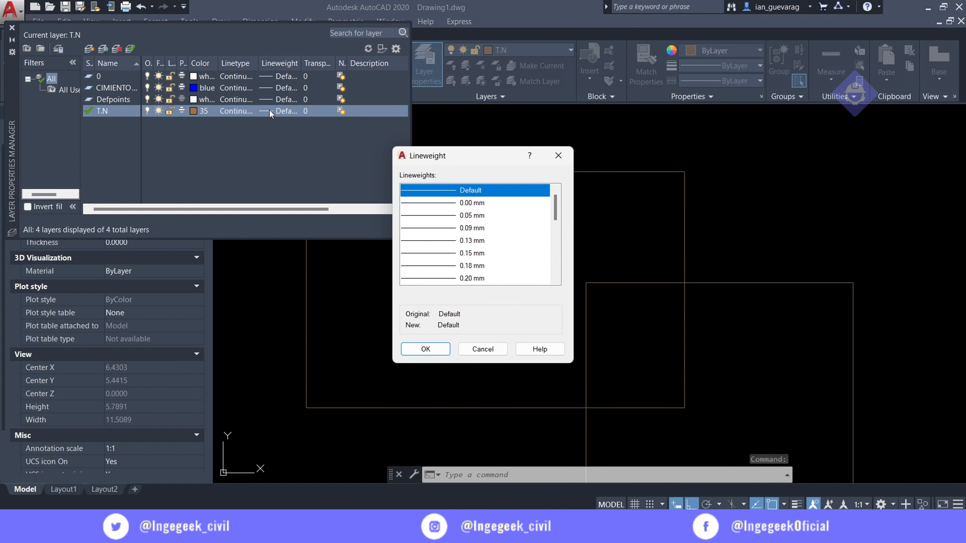
pyautogui.press('Escape')
pyautogui.click(240, 110)
pyautogui.click(388, 224)
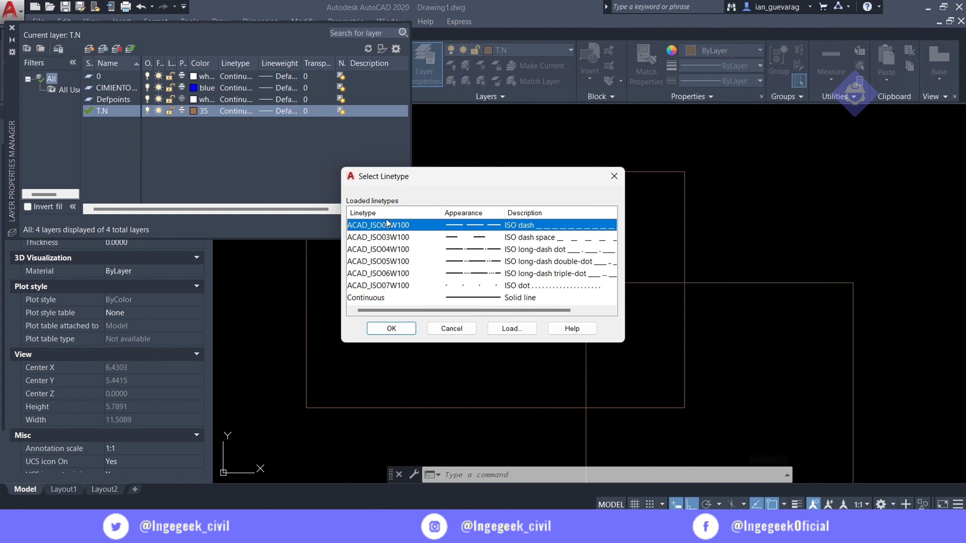
pyautogui.click(391, 328)
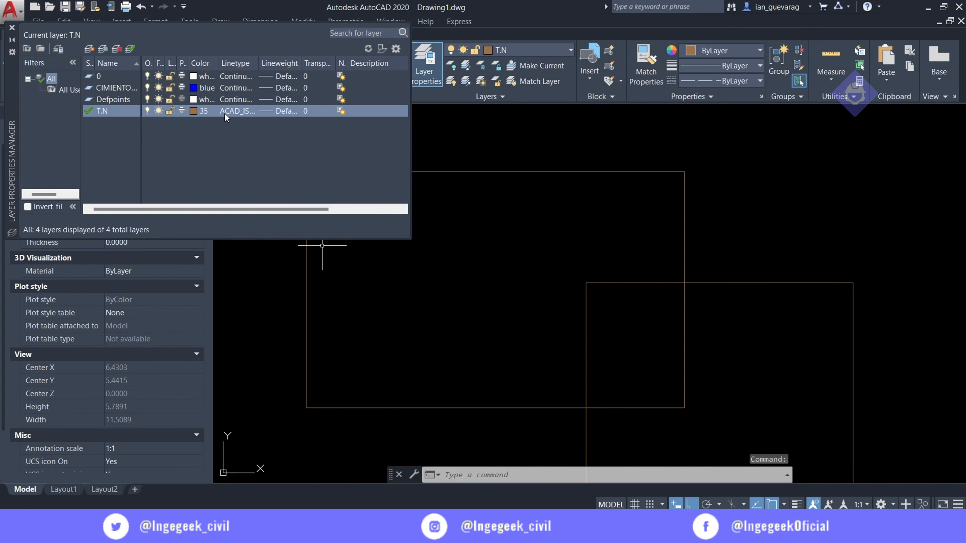
pyautogui.click(12, 27)
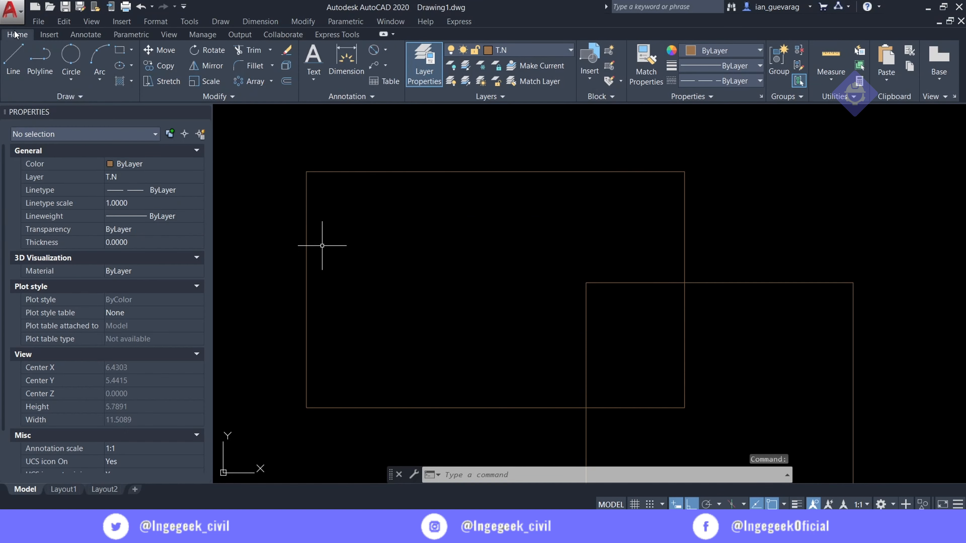
# Set the large rectangle's linetype scale to 0.1 and inspect its dashes up close
pyautogui.click(405, 146)
pyautogui.click(336, 249)
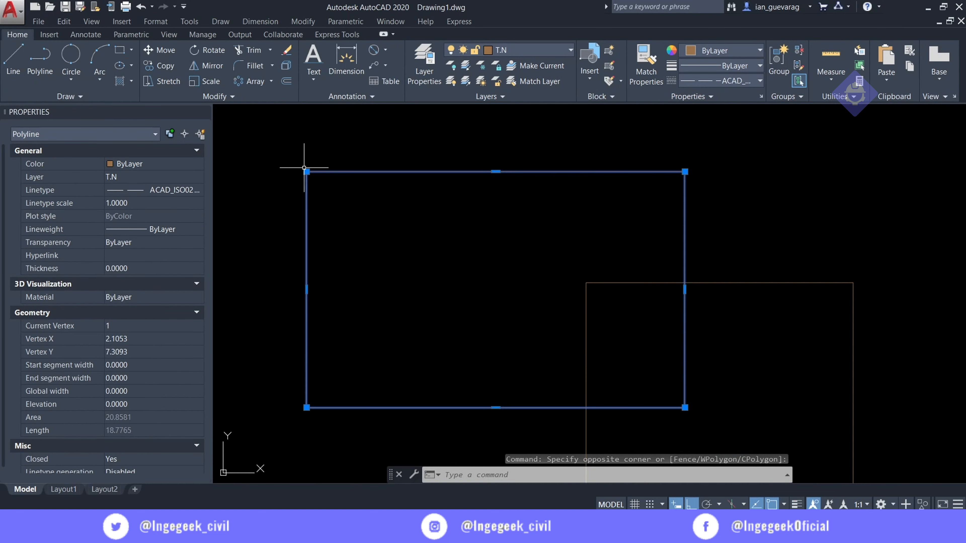
pyautogui.rightClick(410, 173)
pyautogui.click(473, 482)
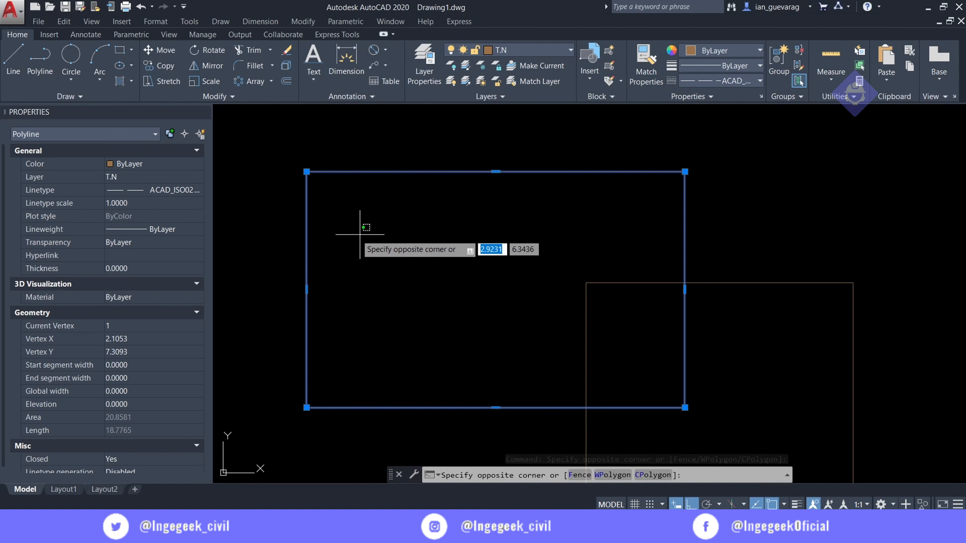
pyautogui.click(140, 198)
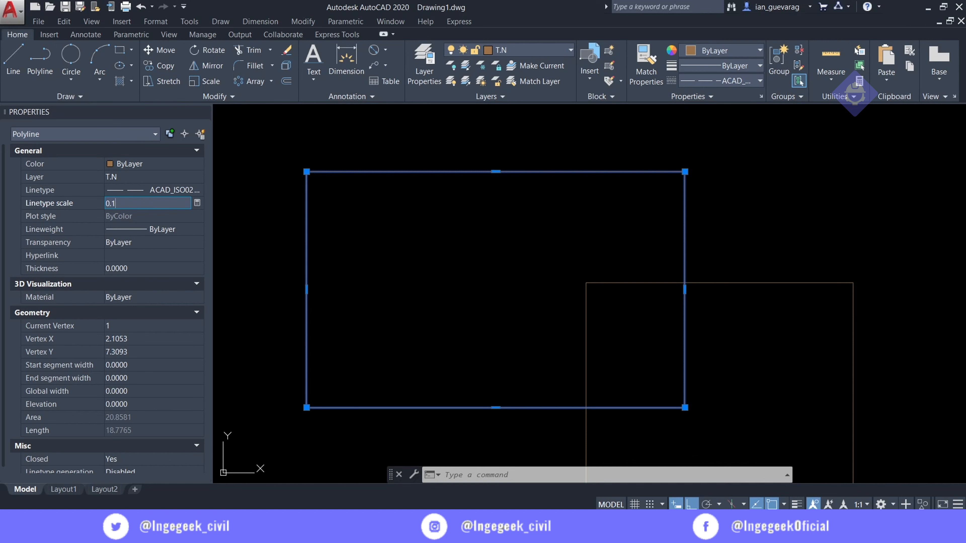
pyautogui.press('Return')
pyautogui.scroll(2, 490, 173)
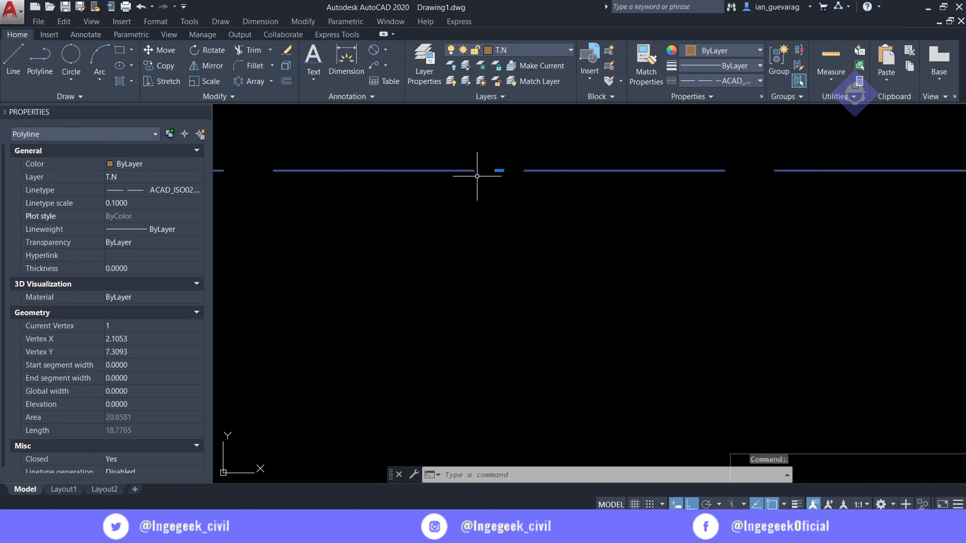
pyautogui.scroll(-1, 351, 187)
pyautogui.moveTo(351, 187); pyautogui.dragTo(443, 181, button='middle')
pyautogui.press('Escape')
# Try a linetype scale of 0.2 on the large rectangle and replace it with 0.05
pyautogui.click(491, 125)
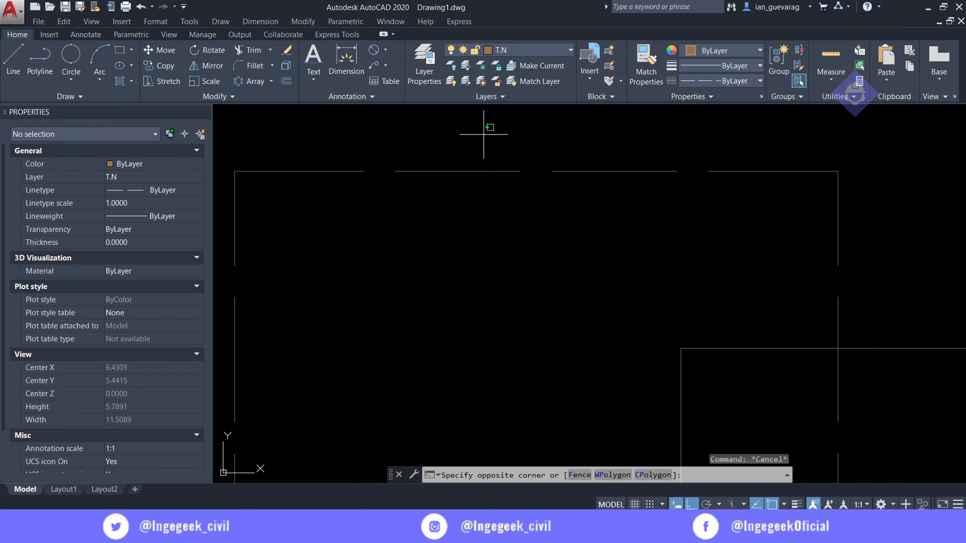
pyautogui.click(442, 243)
pyautogui.click(141, 204)
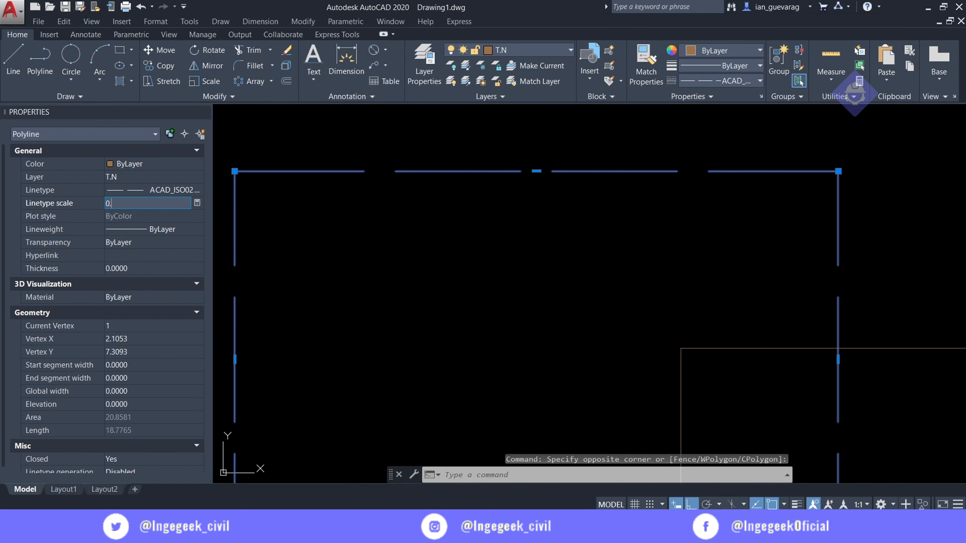
pyautogui.write('0.2')
pyautogui.press('Return')
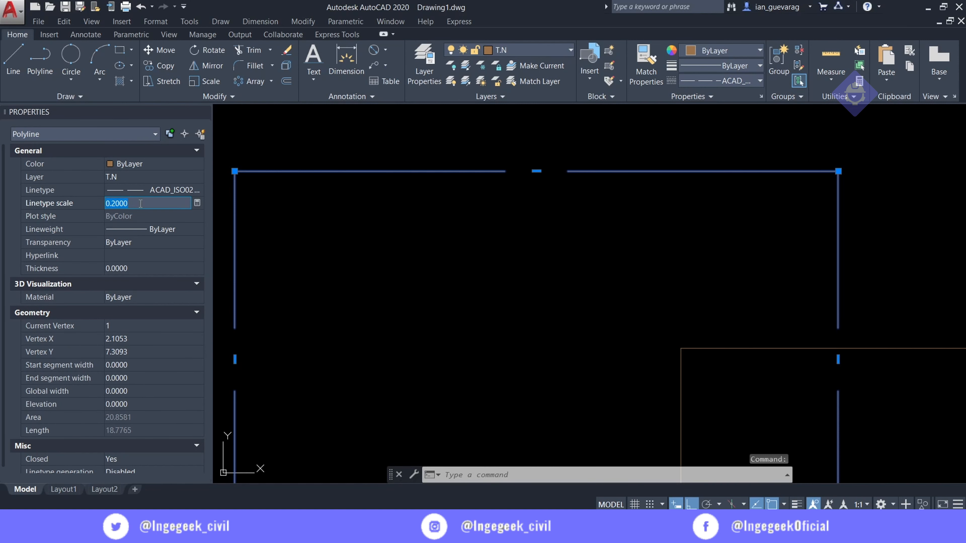
pyautogui.write('0.05')
pyautogui.press('Return')
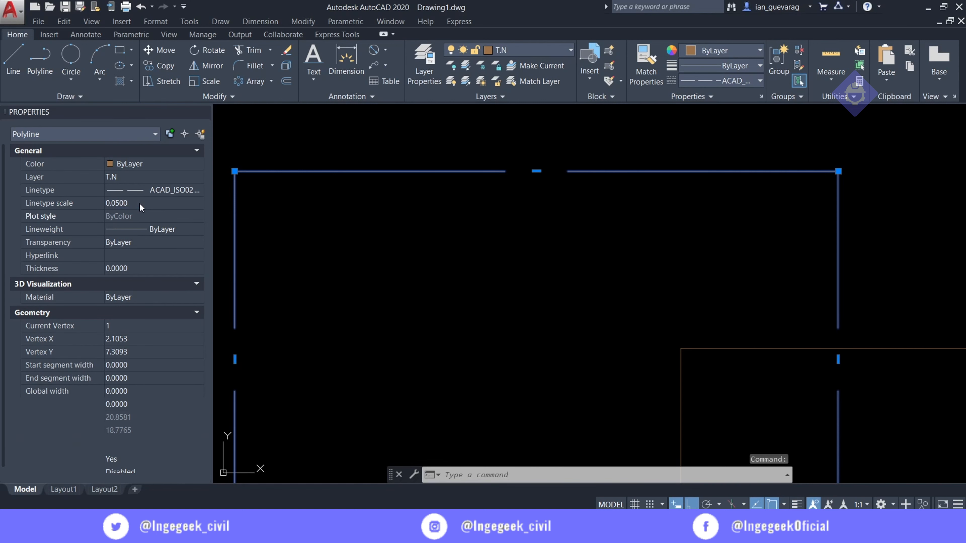
pyautogui.press('Escape')
pyautogui.scroll(-4, 490, 179)
pyautogui.scroll(2, 490, 178)
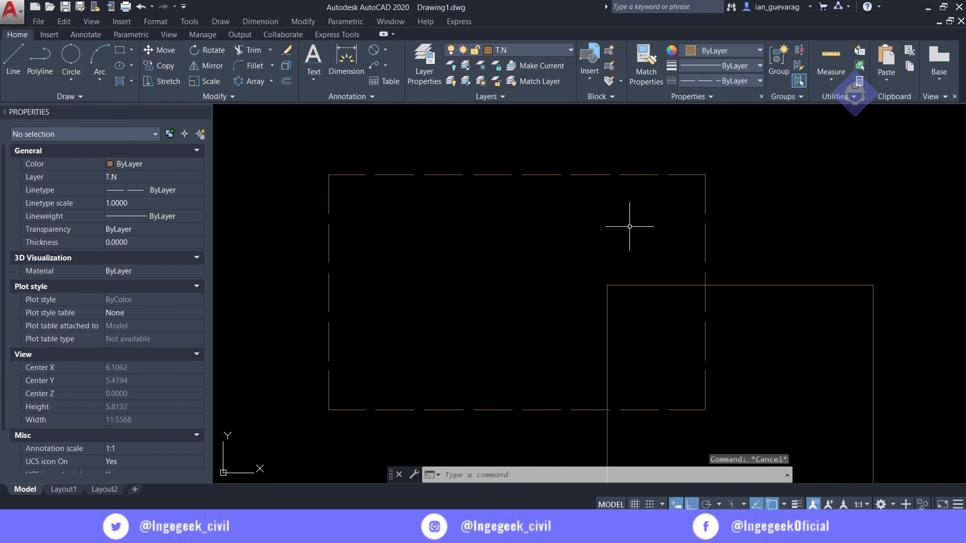
pyautogui.click(562, 141)
pyautogui.click(447, 231)
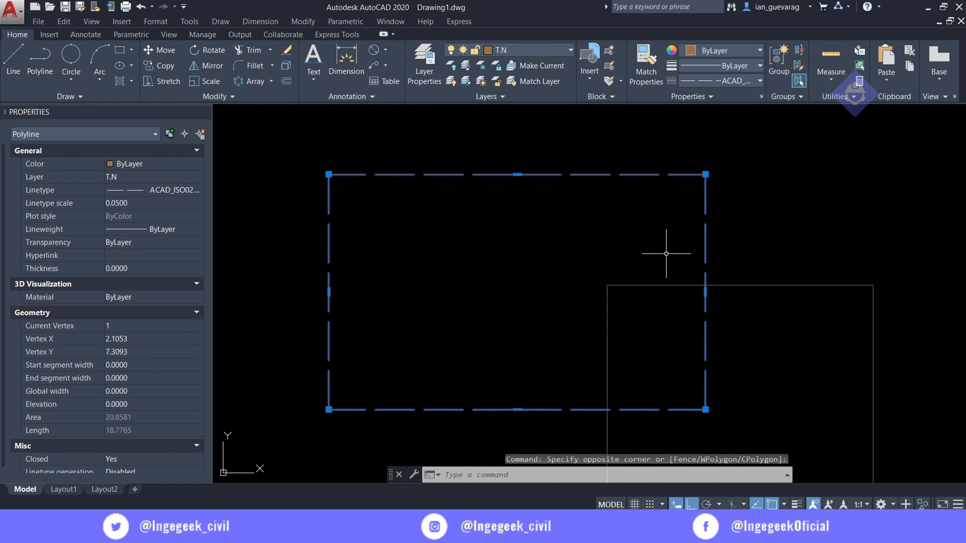
pyautogui.press('Escape')
# Set the linetype of the smaller 0.30 mm rectangle to the dotted ACAD_ISO07W100
pyautogui.click(802, 247)
pyautogui.click(756, 305)
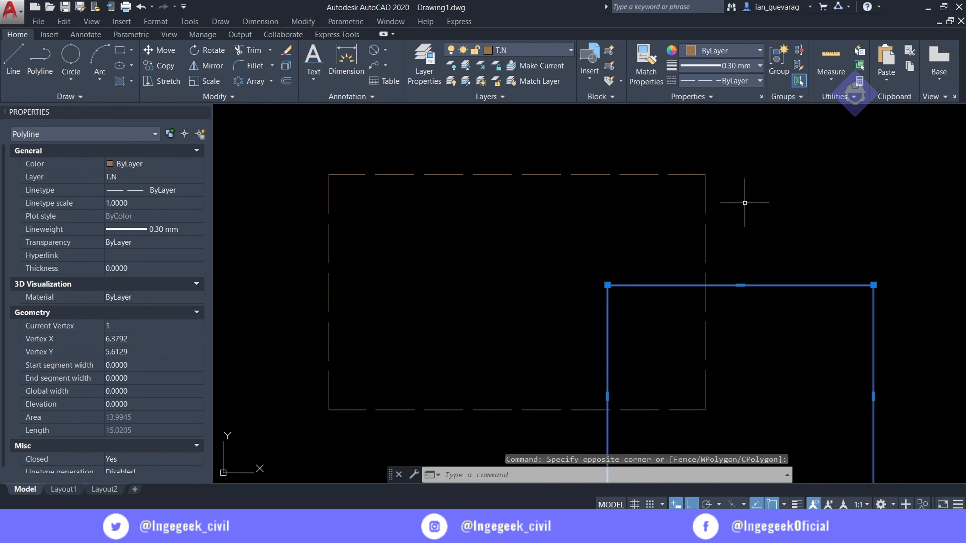
pyautogui.click(741, 79)
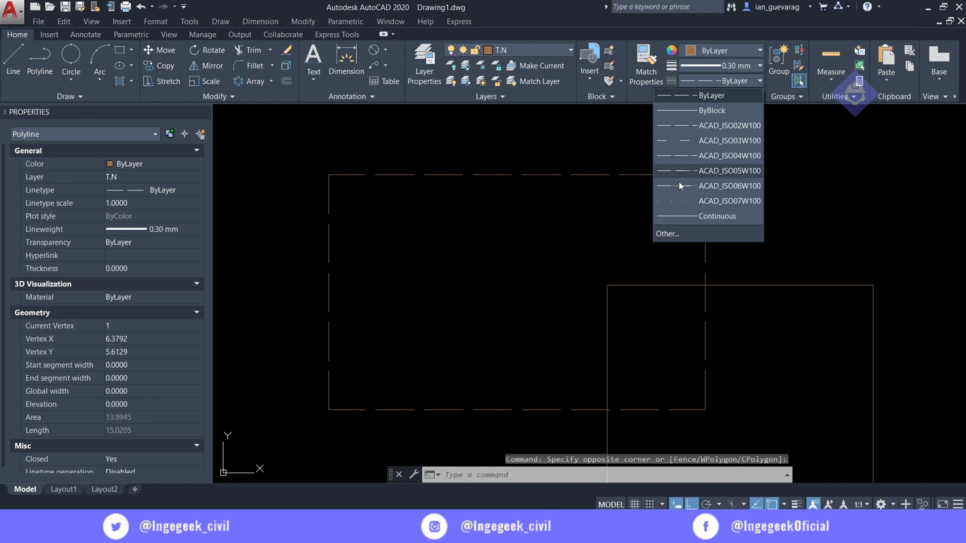
pyautogui.click(678, 201)
pyautogui.moveTo(693, 267); pyautogui.dragTo(582, 224, button='middle')
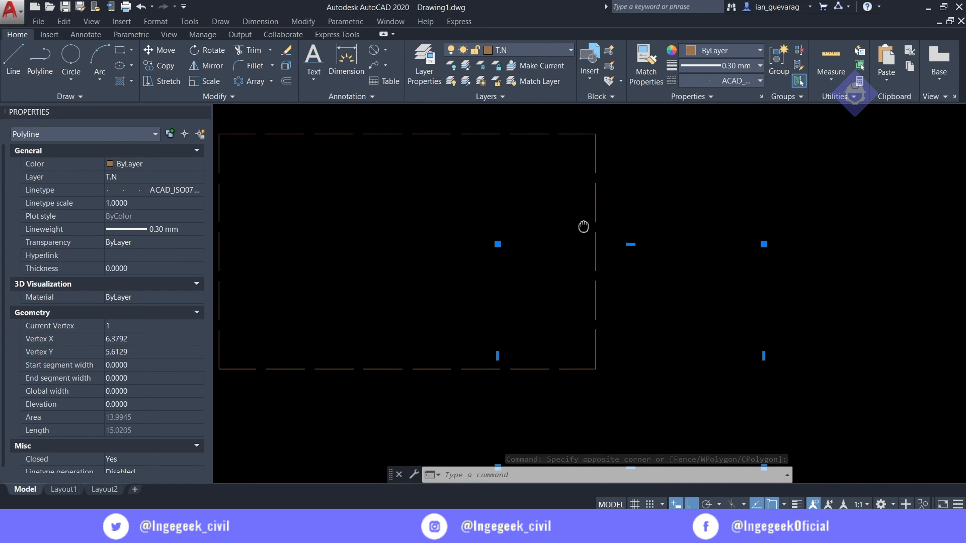
pyautogui.press('Escape')
# Try a linetype scale of 0.5 on the dotted rectangle
pyautogui.click(804, 224)
pyautogui.click(752, 279)
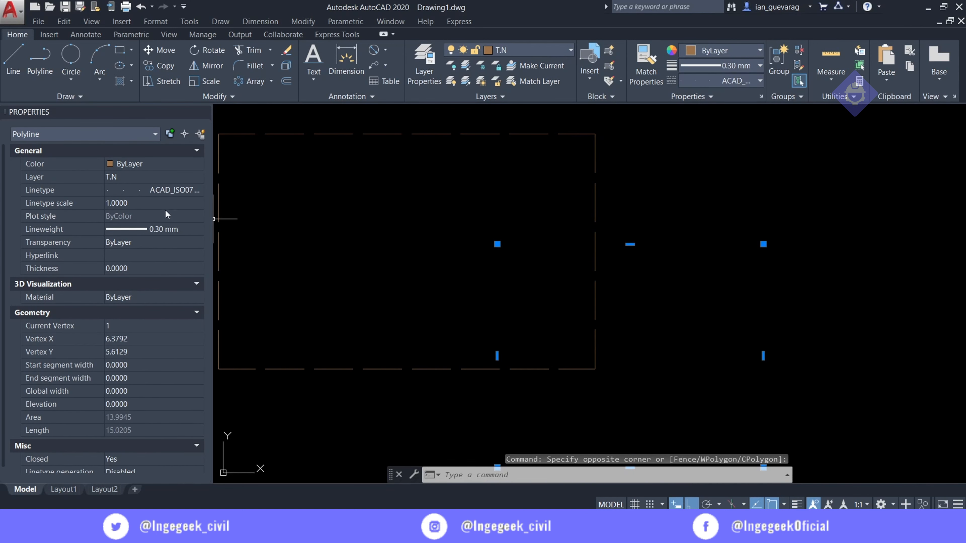
pyautogui.click(163, 203)
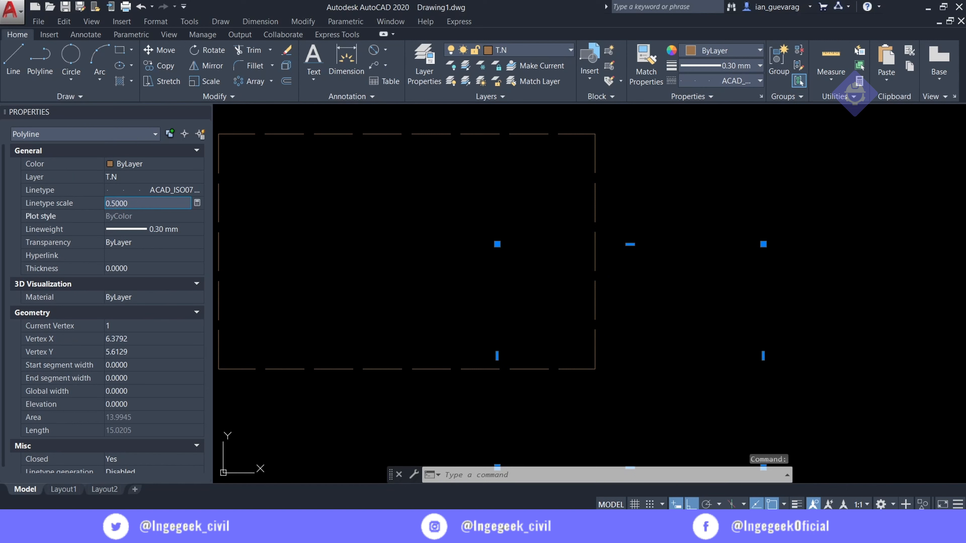
pyautogui.press('Escape')
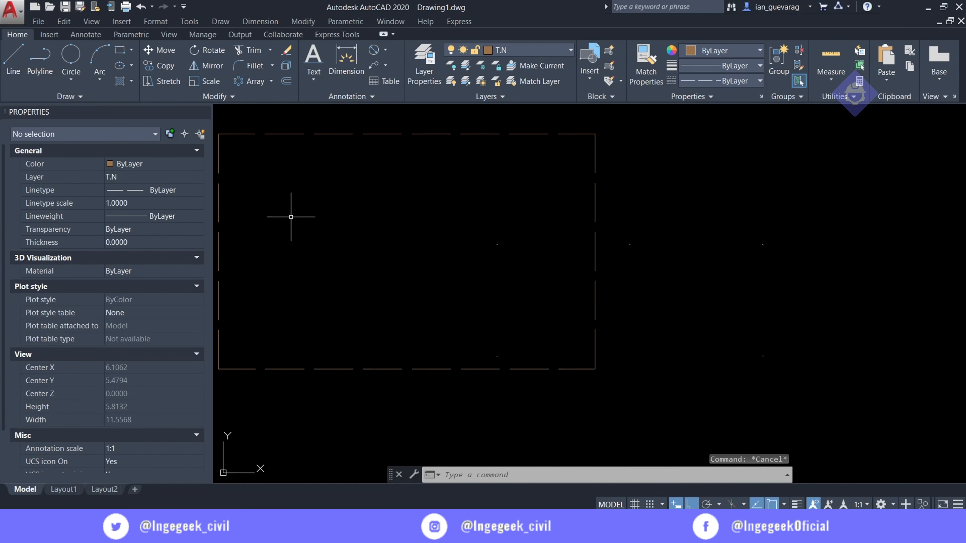
# Set the dotted rectangle's linetype scale to 0.05
pyautogui.click(780, 180)
pyautogui.click(715, 320)
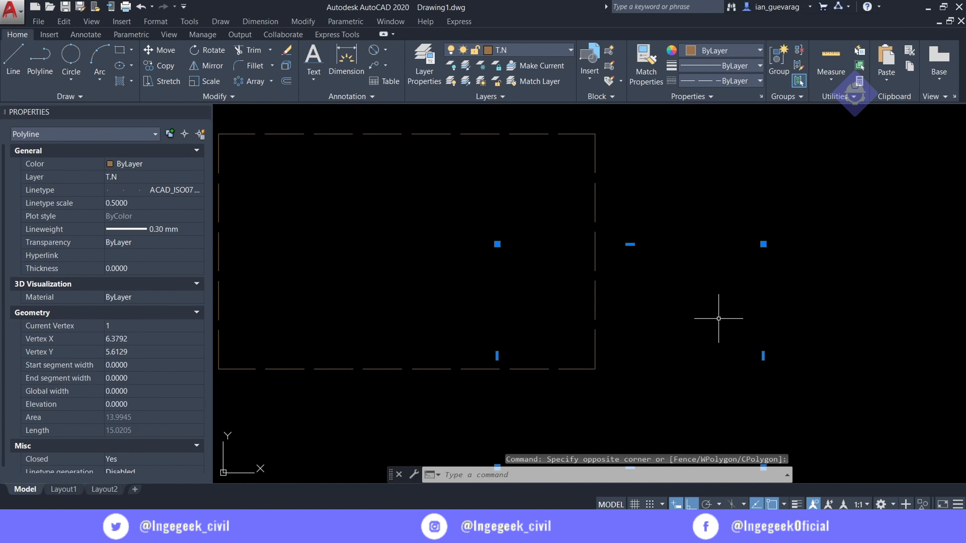
pyautogui.click(146, 203)
pyautogui.write('0.05')
pyautogui.press('Return')
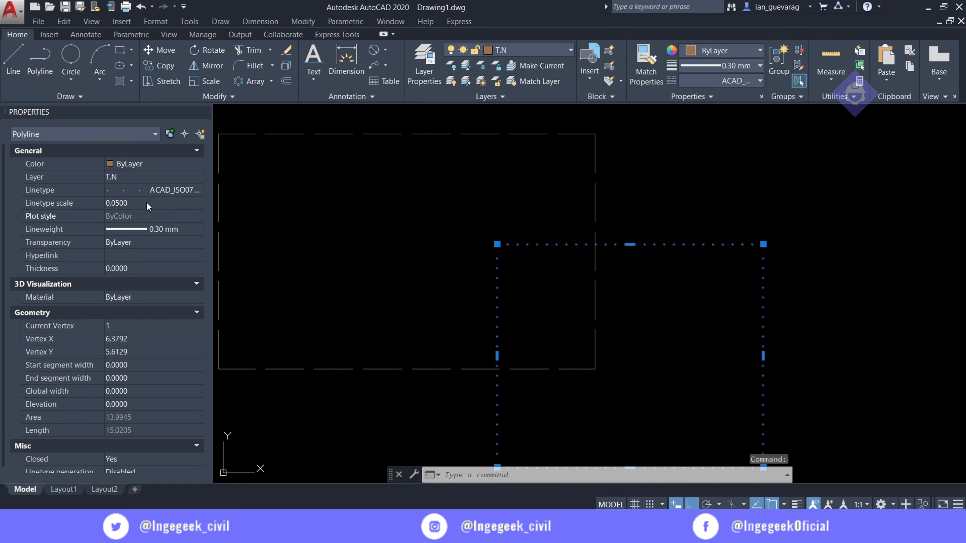
pyautogui.press('Escape')
# Examine how the dashed and dotted linetypes of the two rectangles look at different zoom levels
pyautogui.click(673, 243)
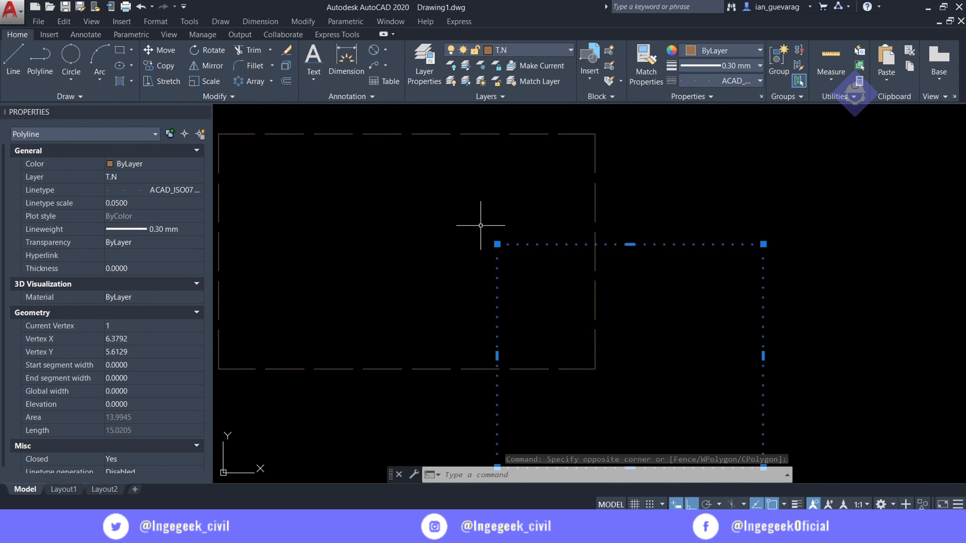
pyautogui.press('Escape')
pyautogui.scroll(-2, 712, 234)
pyautogui.scroll(5, 699, 245)
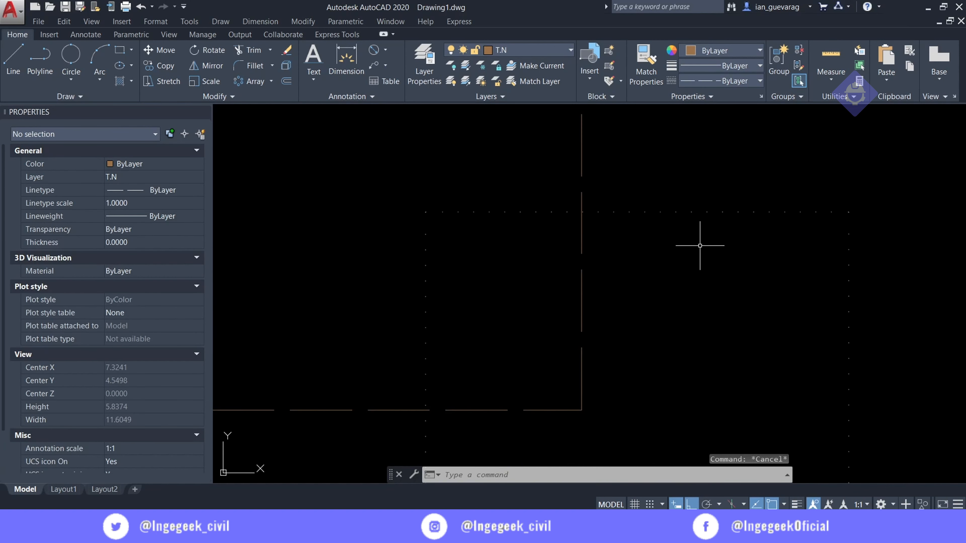
pyautogui.scroll(-3, 600, 180)
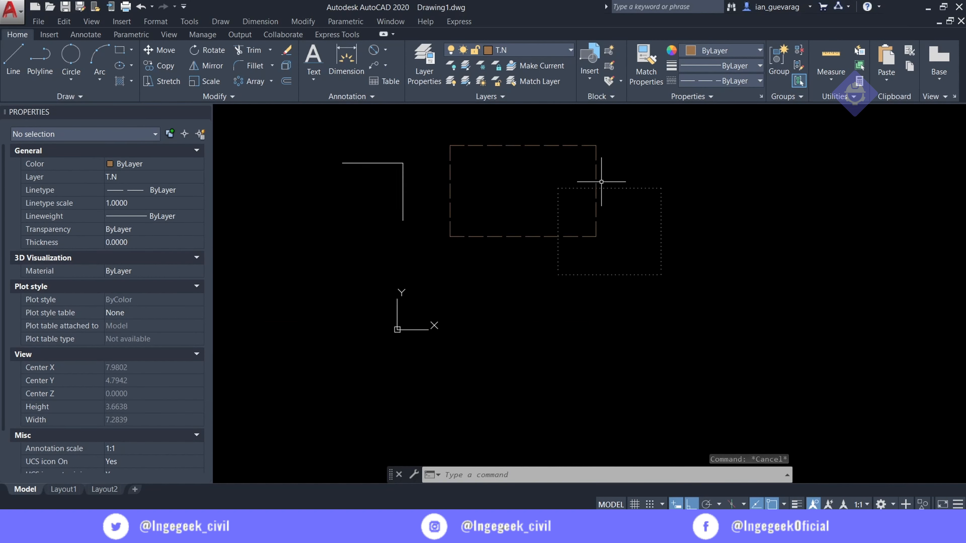
pyautogui.scroll(2, 601, 181)
pyautogui.click(622, 158)
pyautogui.click(567, 249)
pyautogui.press('Escape')
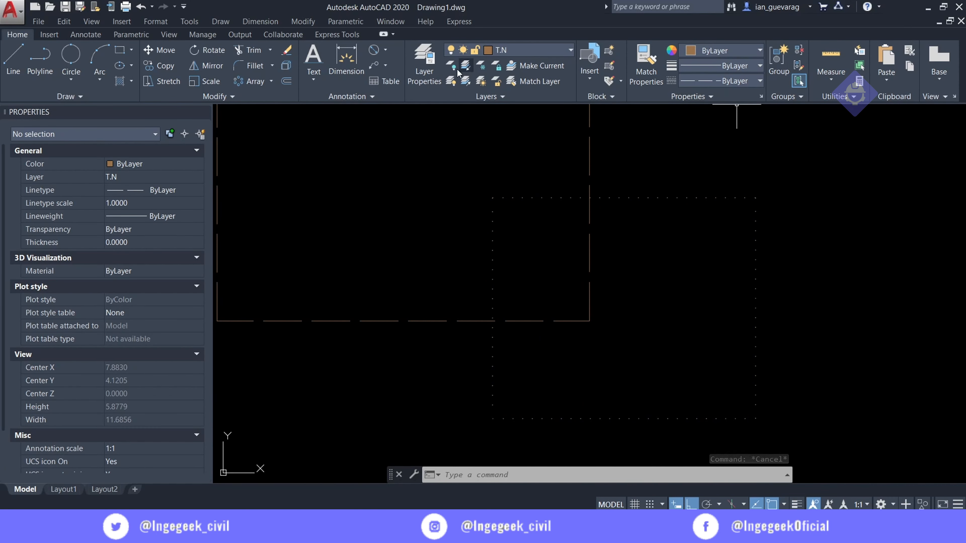
# Review the layers' color, linetype and lineweight settings in the Layer Properties Manager, enlarging it and widening its columns
pyautogui.click(424, 63)
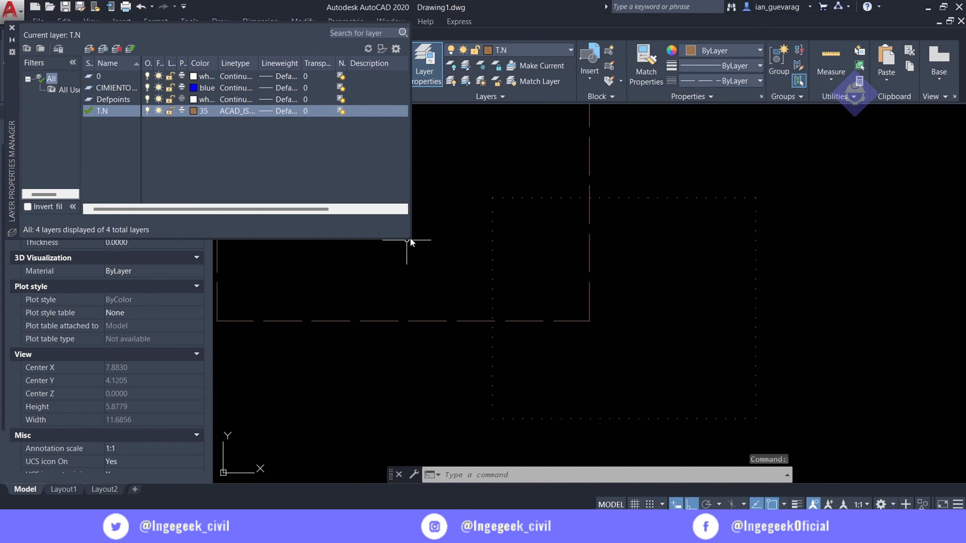
pyautogui.moveTo(410, 239); pyautogui.dragTo(786, 327)
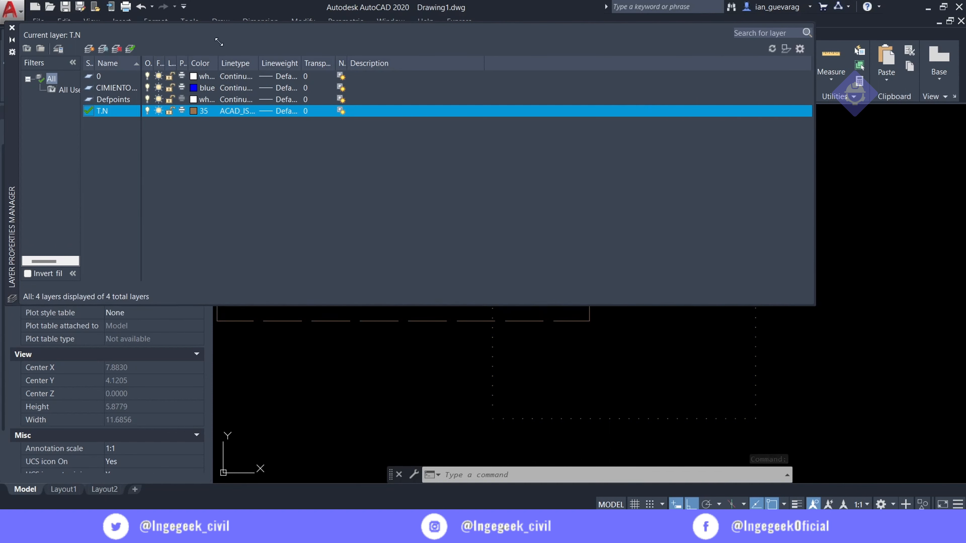
pyautogui.moveTo(213, 63); pyautogui.dragTo(495, 62)
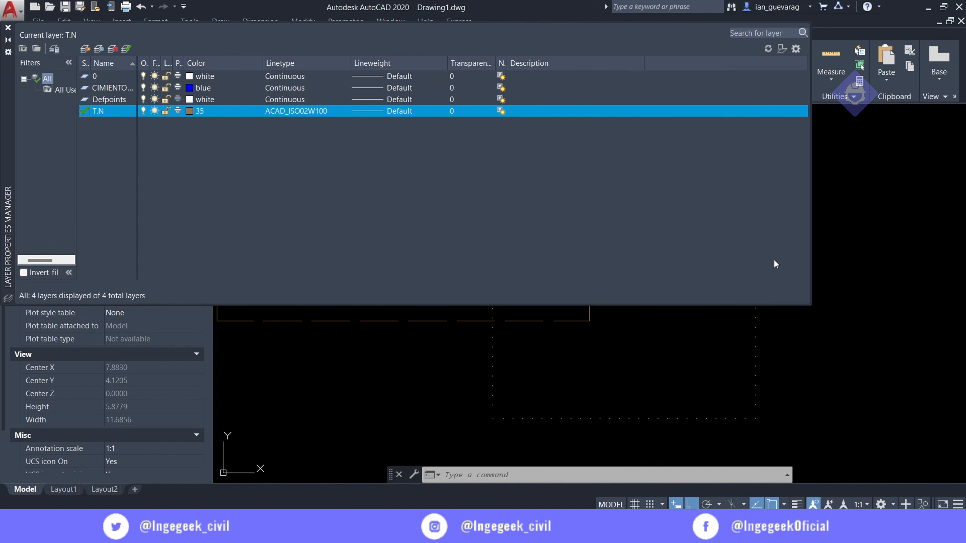
pyautogui.click(8, 27)
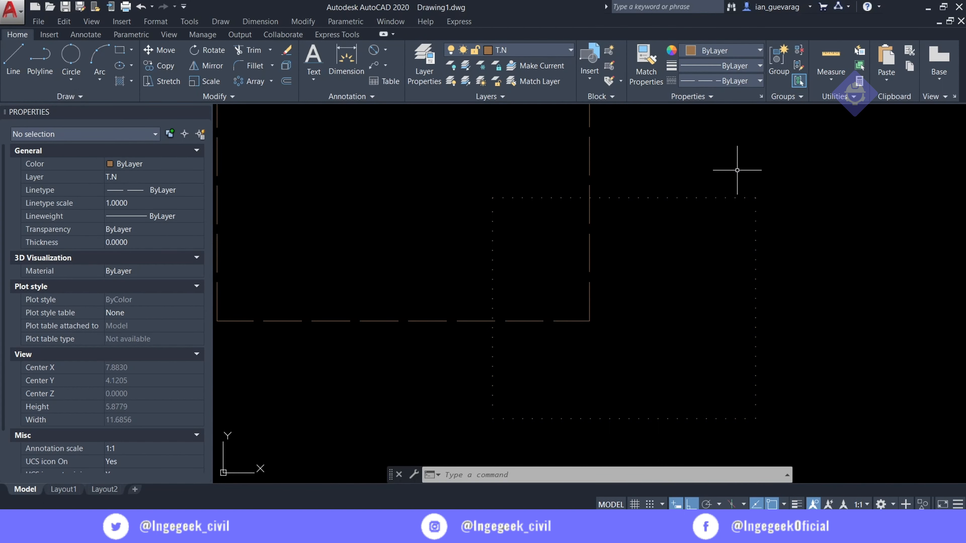
# Erase all objects in the drawing, including the dashed and dotted rectangles and the lines beside them
pyautogui.scroll(-5, 550, 254)
pyautogui.scroll(2, 497, 241)
pyautogui.scroll(-2, 526, 204)
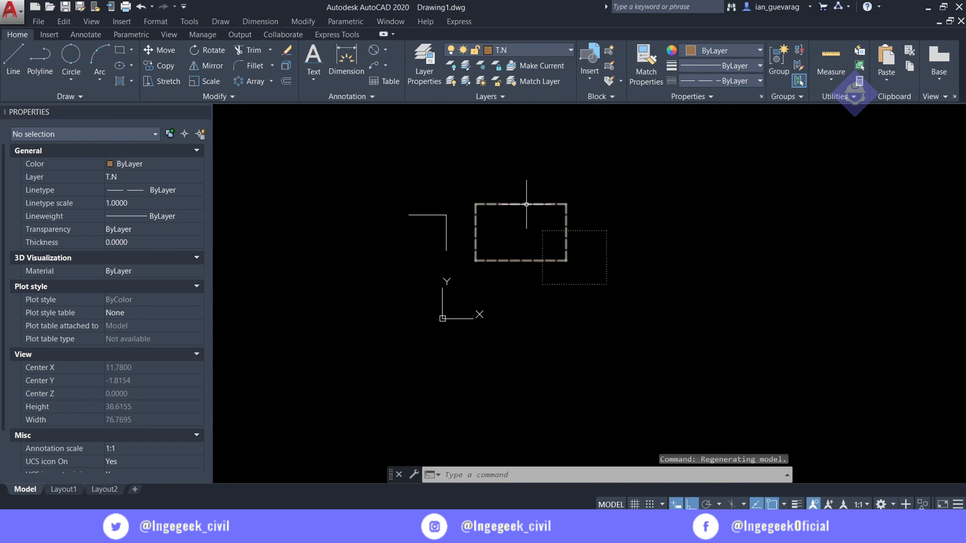
pyautogui.click(608, 146)
pyautogui.click(390, 287)
pyautogui.press('Delete')
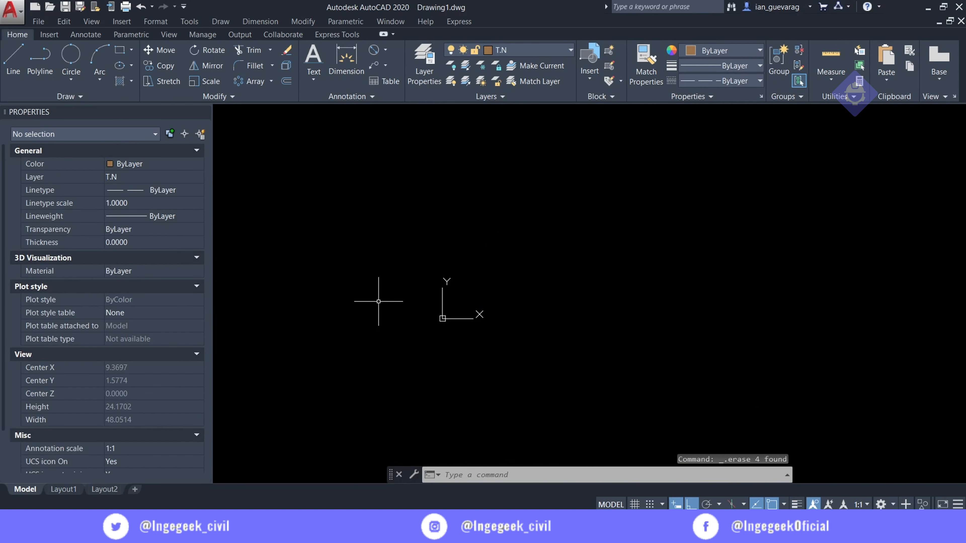